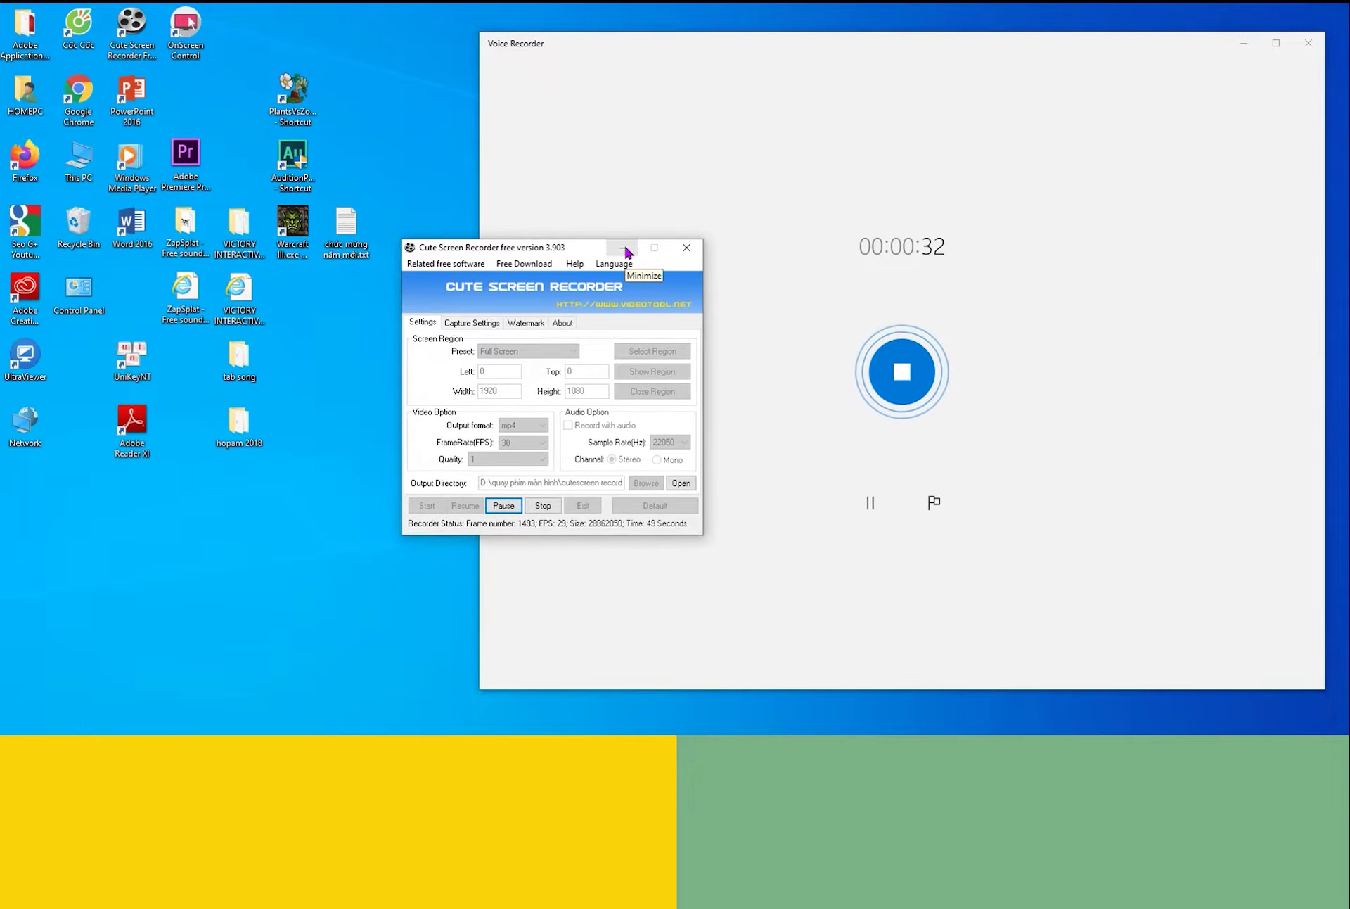
Minimize the Cute Screen Recorder settings window to reveal Photoshop's empty workspace.
left_click(624, 249)
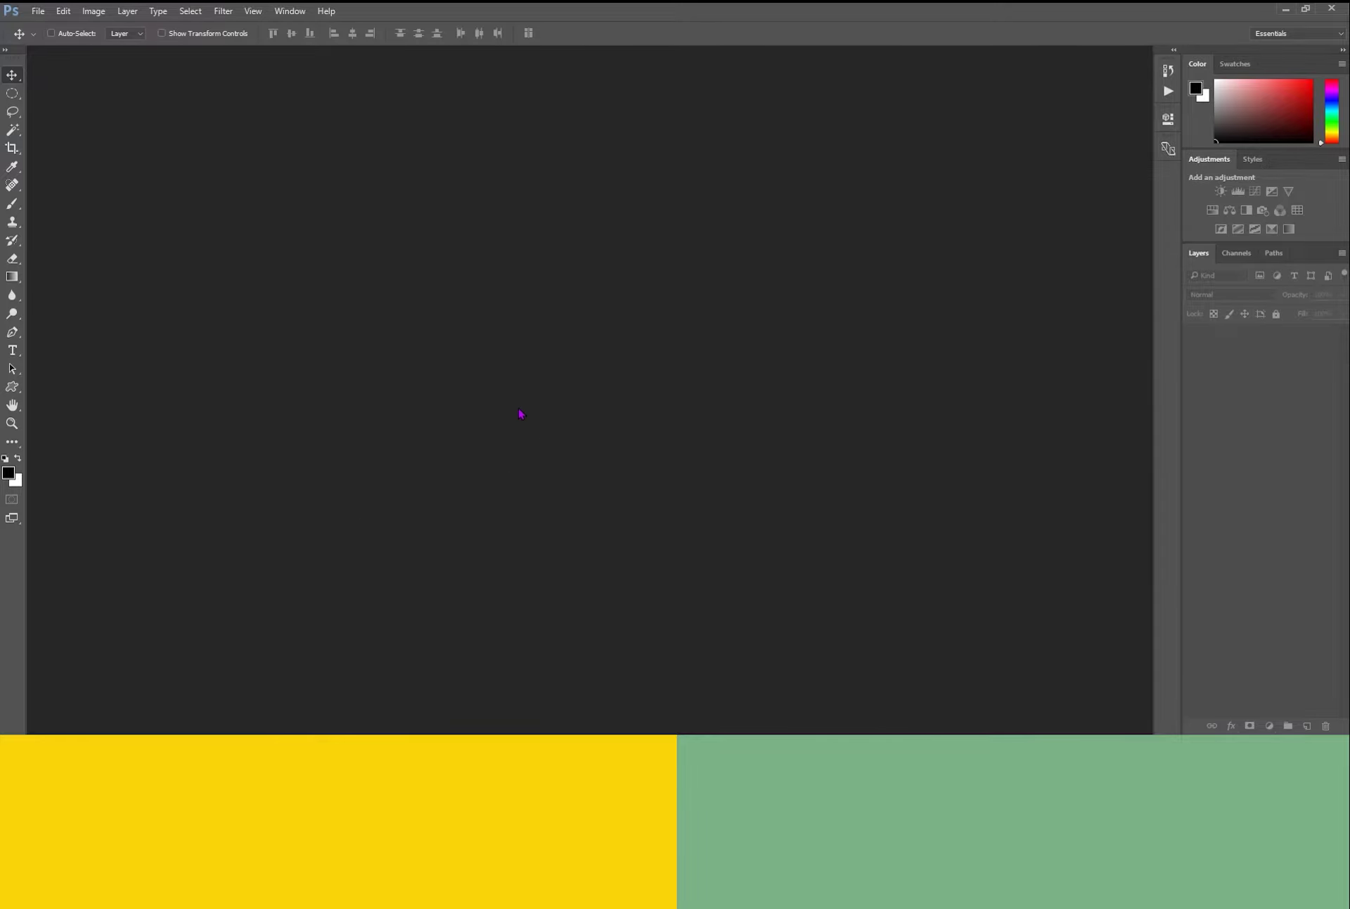
Create a new white 1920×1080 document at 72 pixels/inch.
key("ctrl+n")
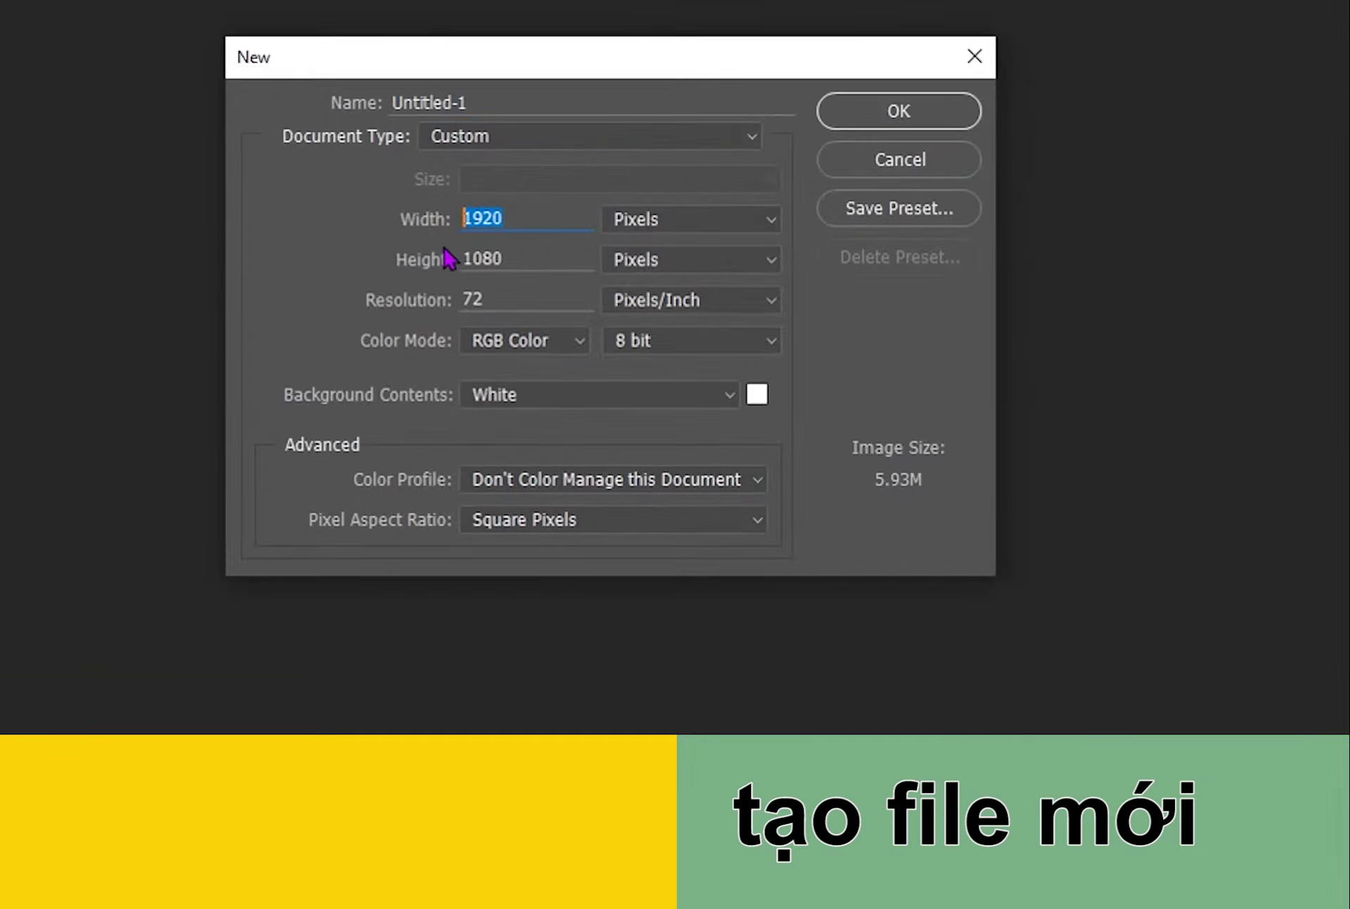
double_click(508, 261)
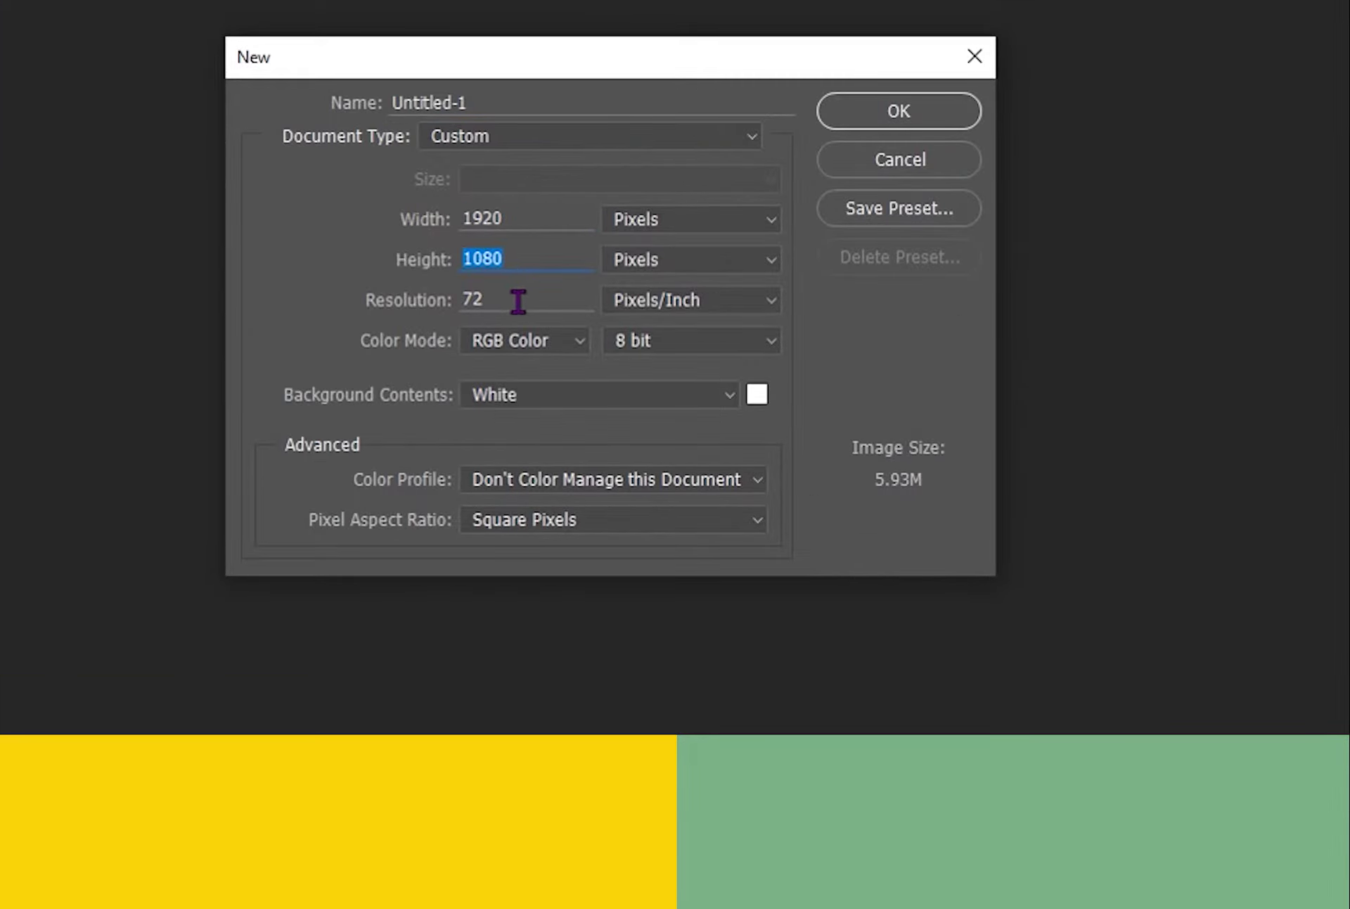
double_click(517, 300)
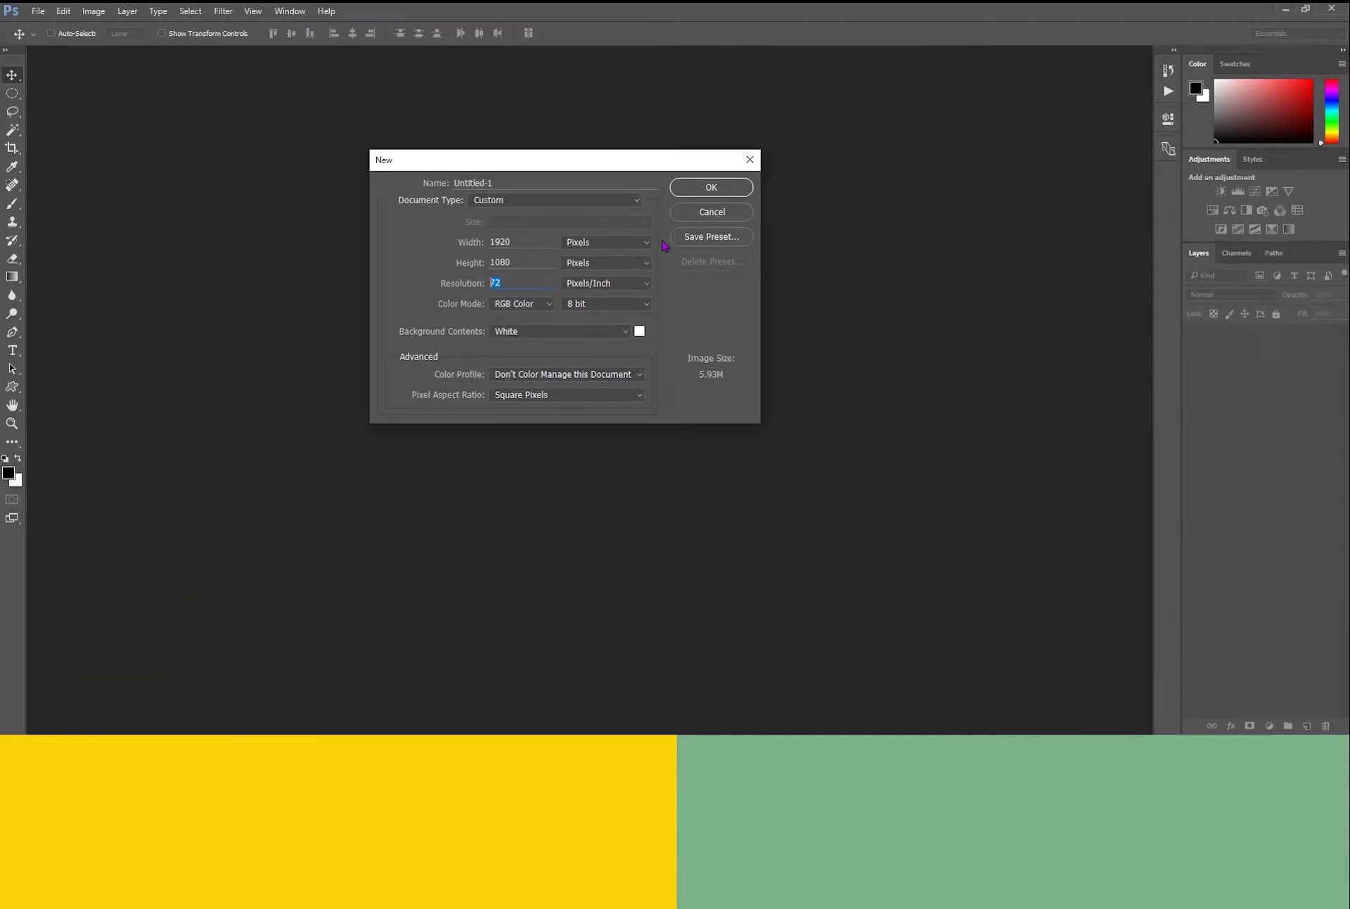
left_click(712, 187)
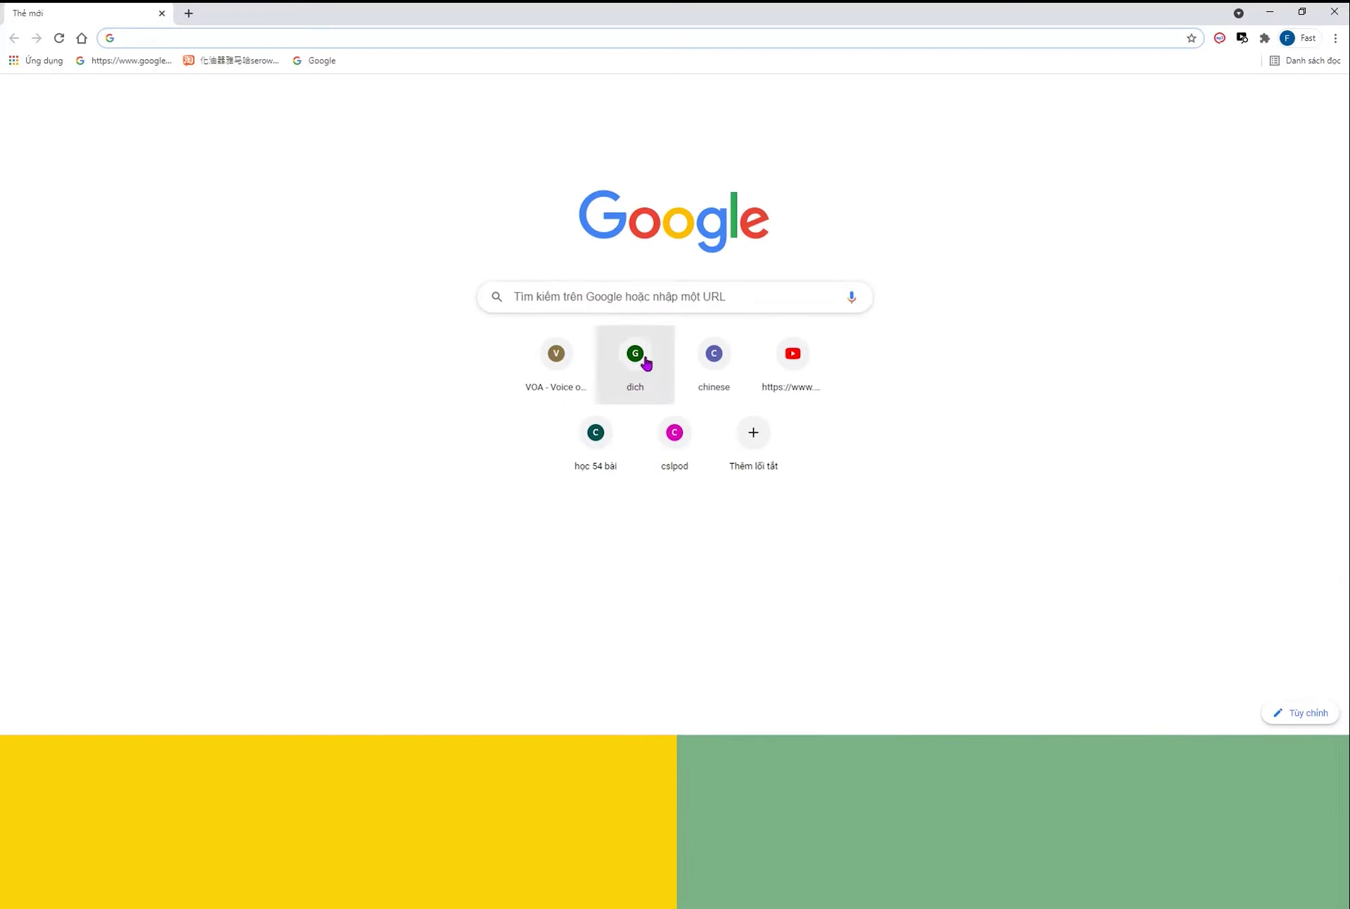
Search Google Images for 'vẽ quả cam nét' orange line drawings.
left_click(581, 289)
left_click(558, 349)
left_click(188, 223)
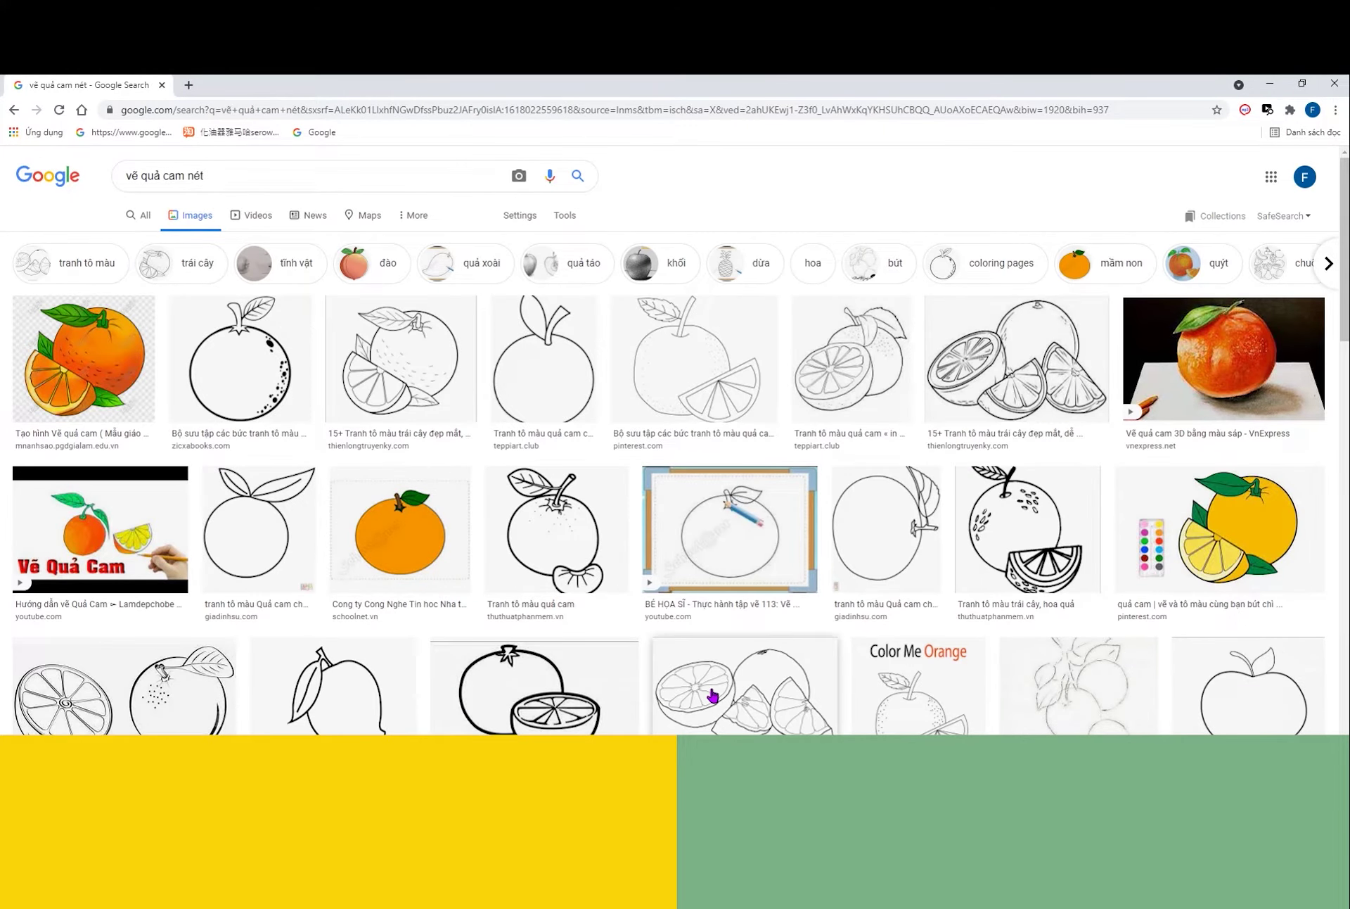
Save the halved orange line drawing to Downloads and close Chrome.
left_click(858, 392)
right_click(1044, 393)
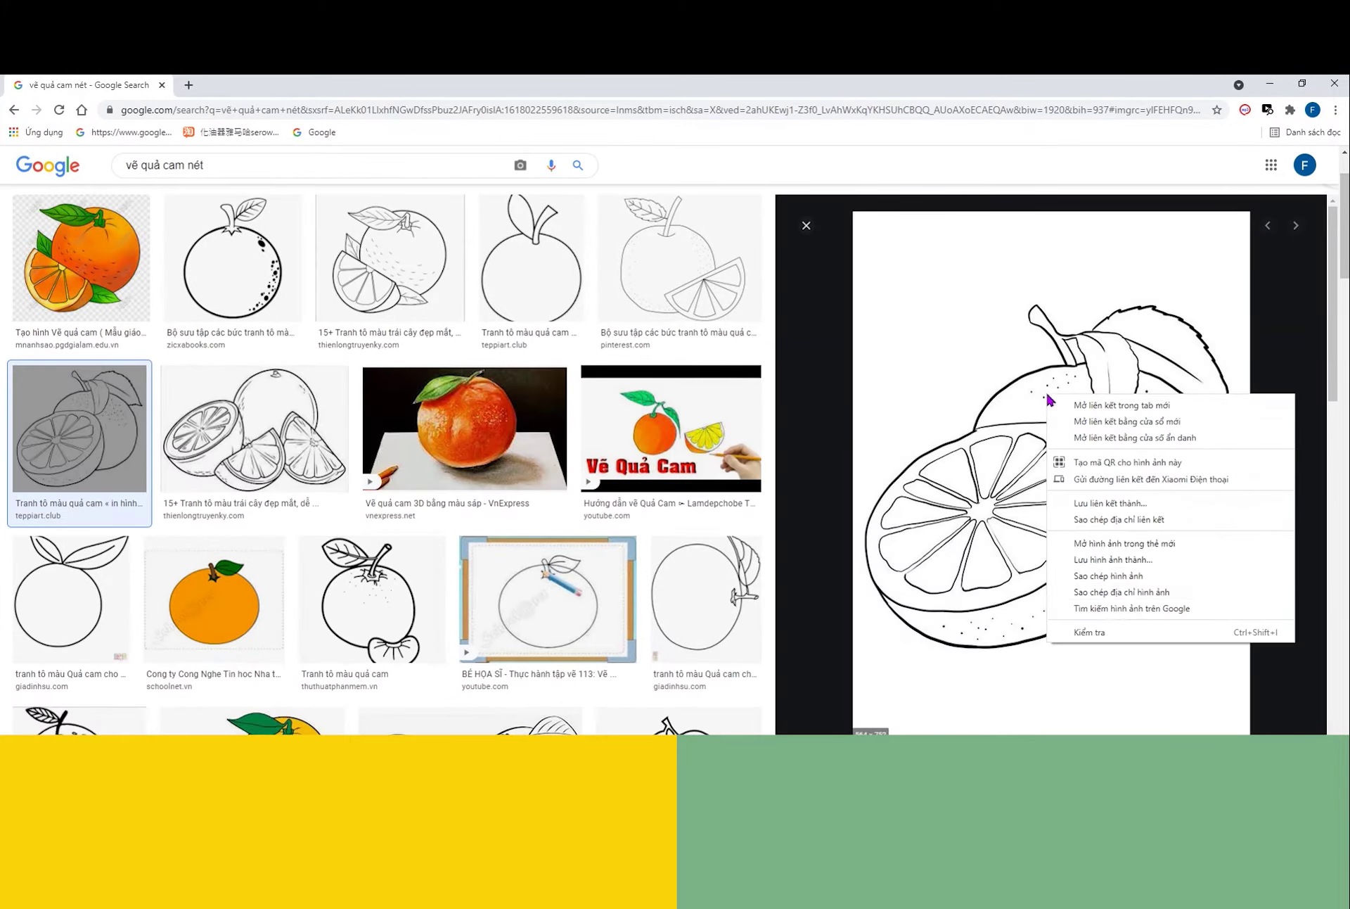
left_click(1083, 521)
left_click(879, 547)
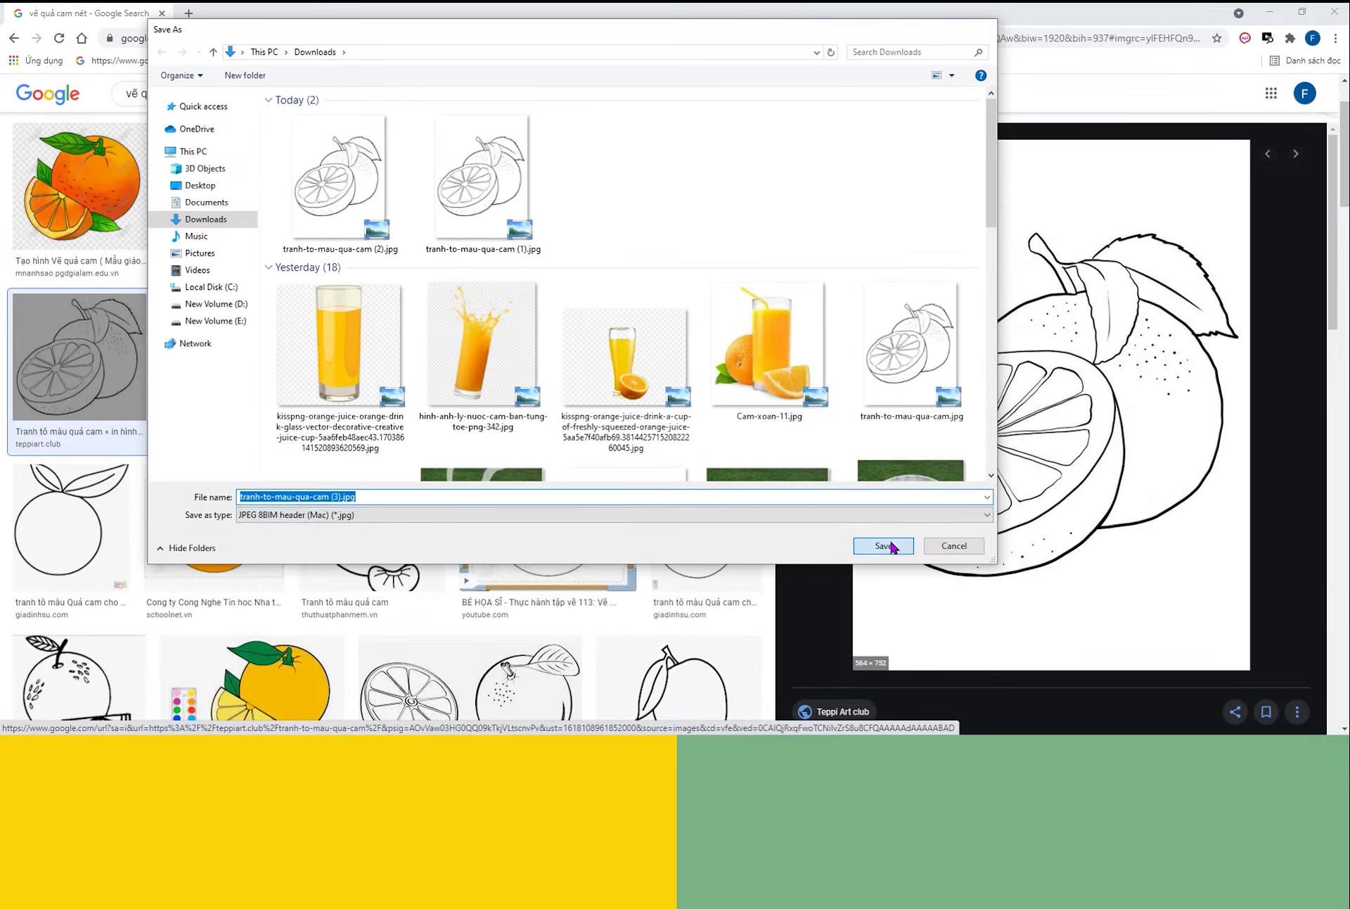
left_click(1334, 11)
left_click(181, 727)
Open the downloaded orange jpg and drag it into Untitled-1 as a new layer.
key("ctrl+o")
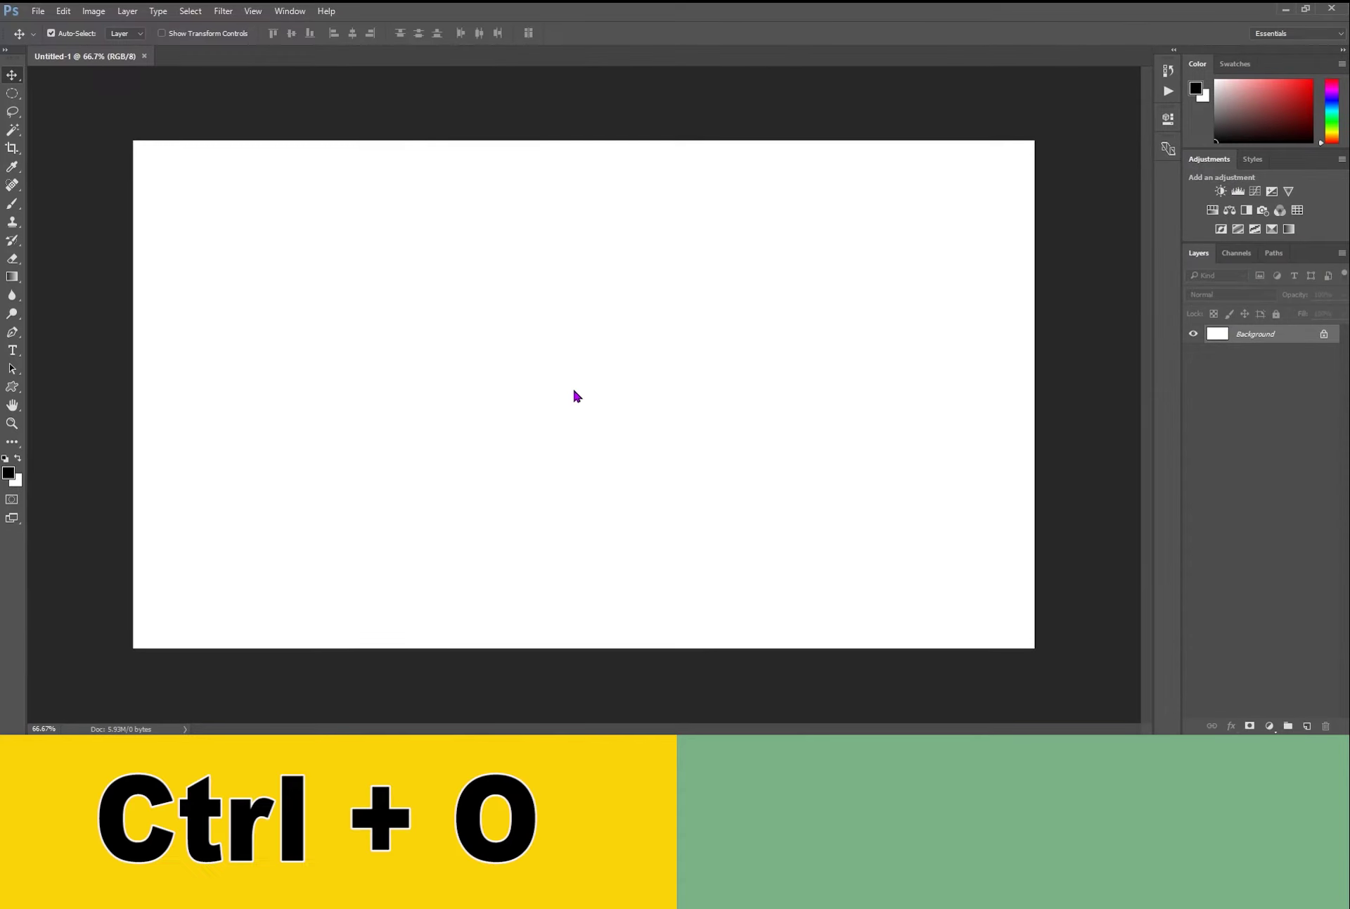
left_click(203, 167)
double_click(204, 170)
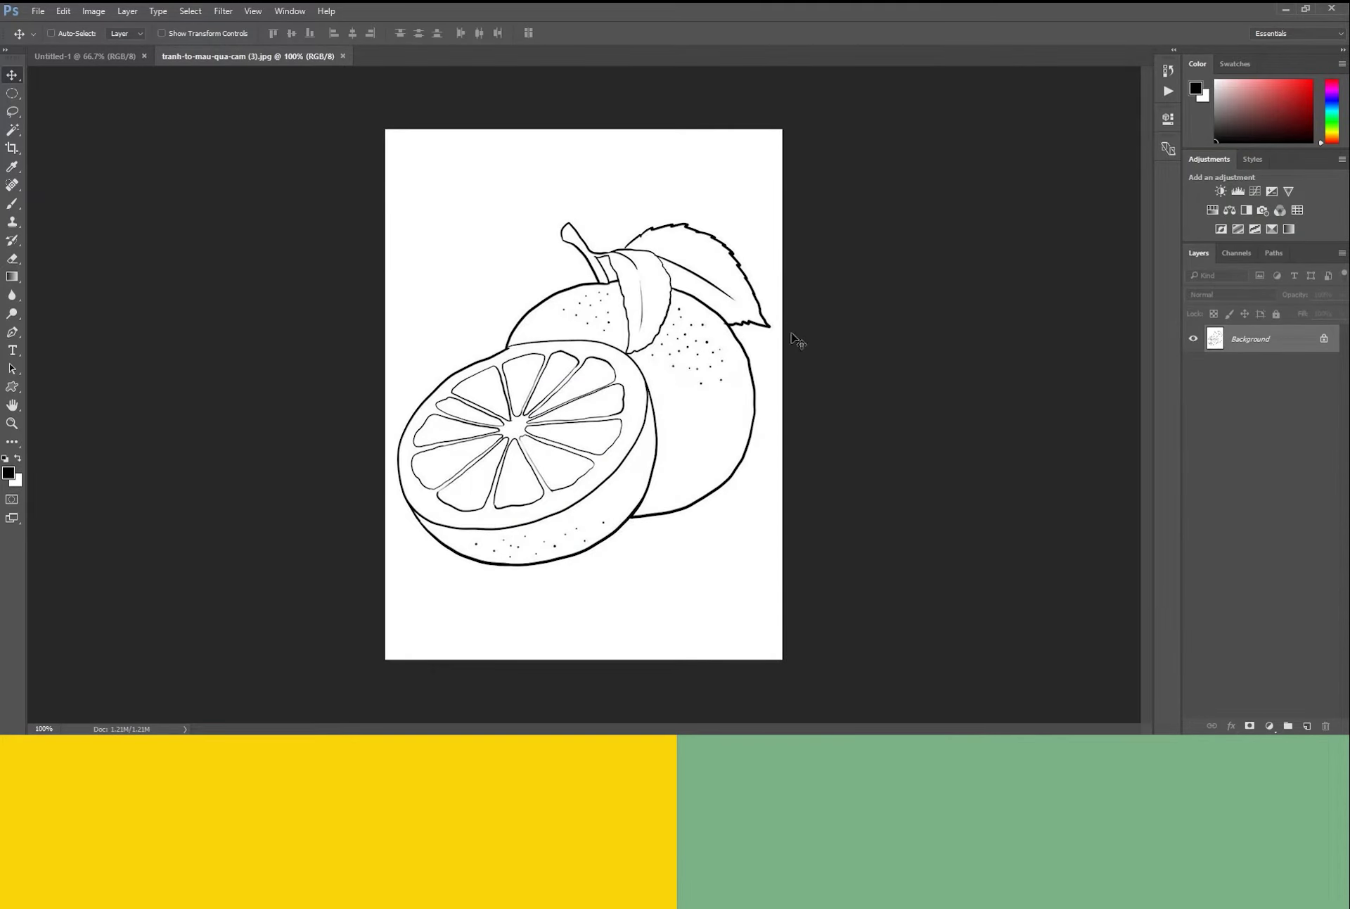
left_click_drag(288, 56, 485, 169)
mouse_move(540, 405)
left_mouse_down()
mouse_move(840, 386)
mouse_move(534, 413)
left_mouse_up()
left_click(731, 167)
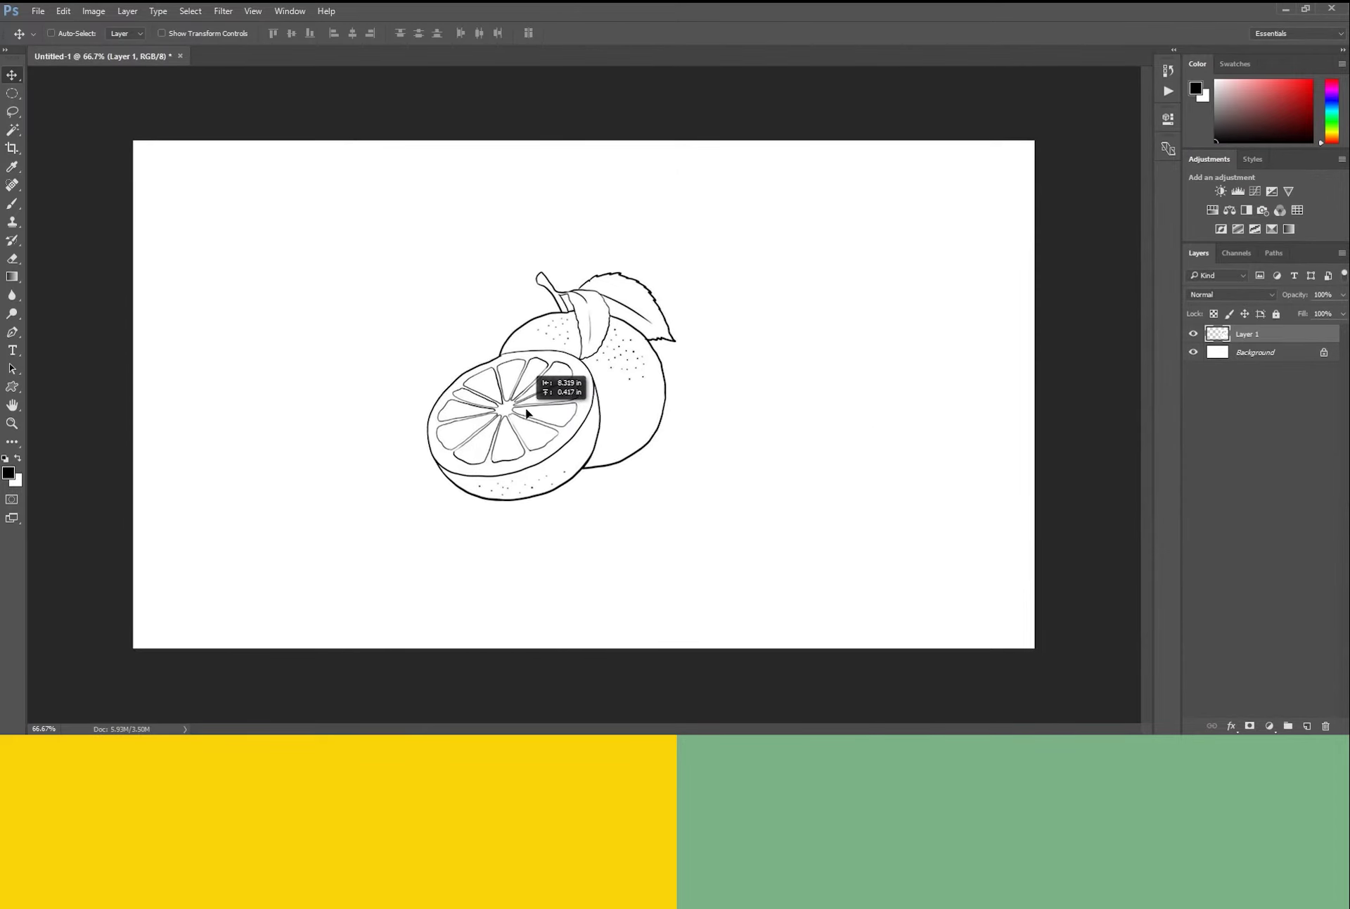
Enlarge the orange drawing proportionally about its centre with Free Transform.
key("ctrl+t")
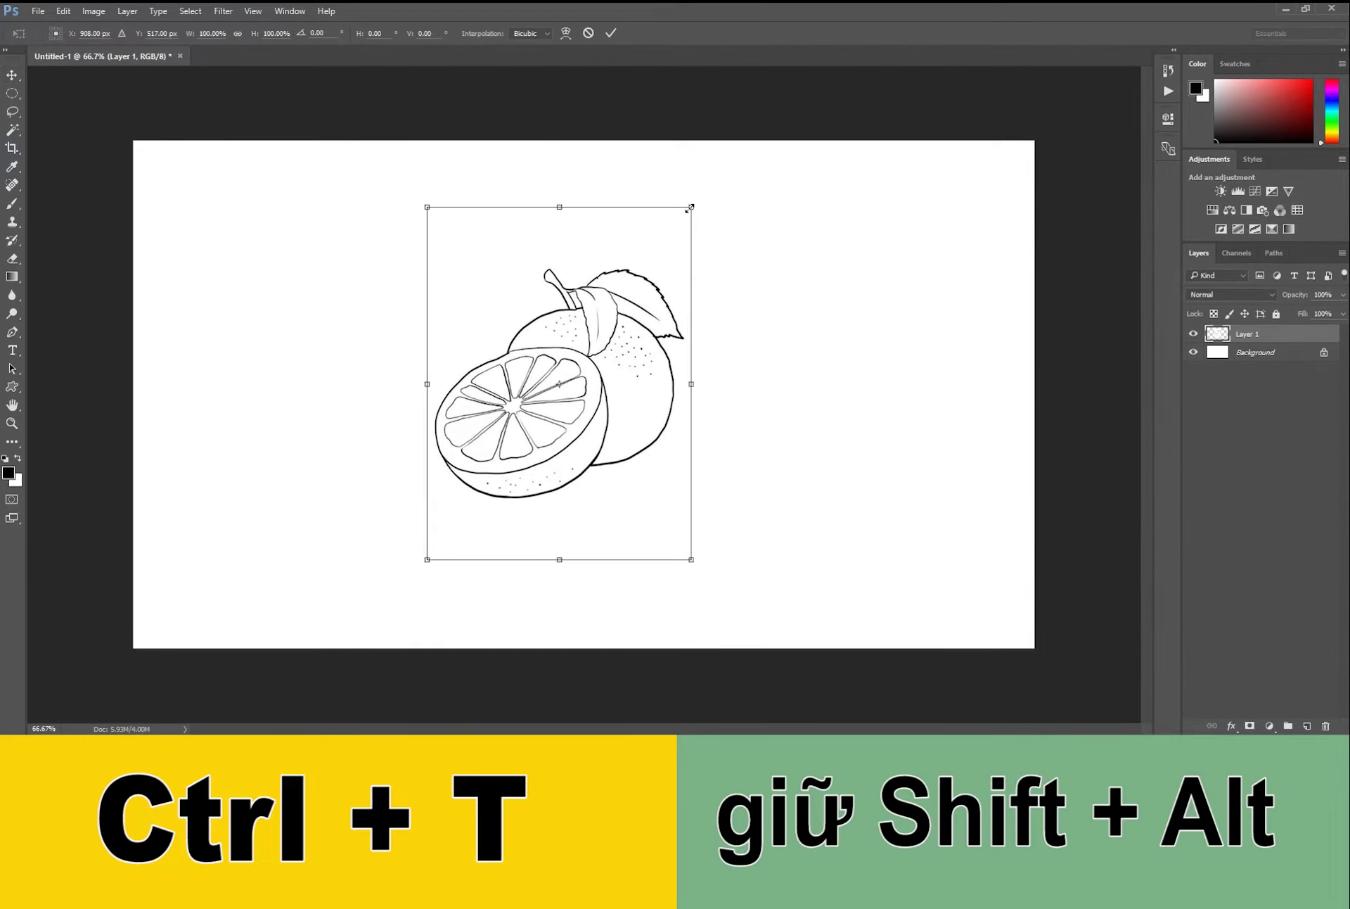
left_click_drag(690, 207, 765, 177)
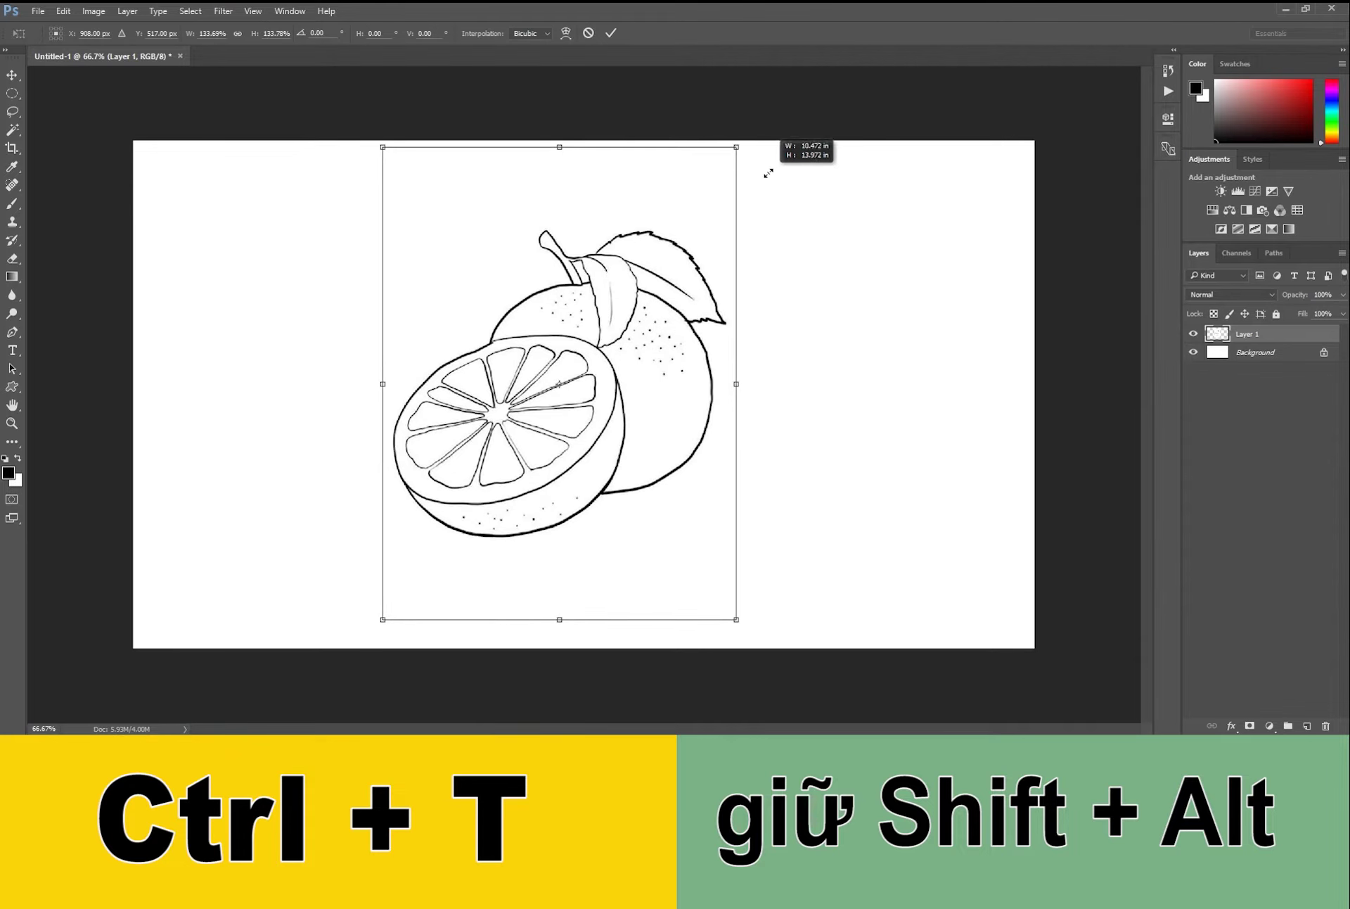
key("Return")
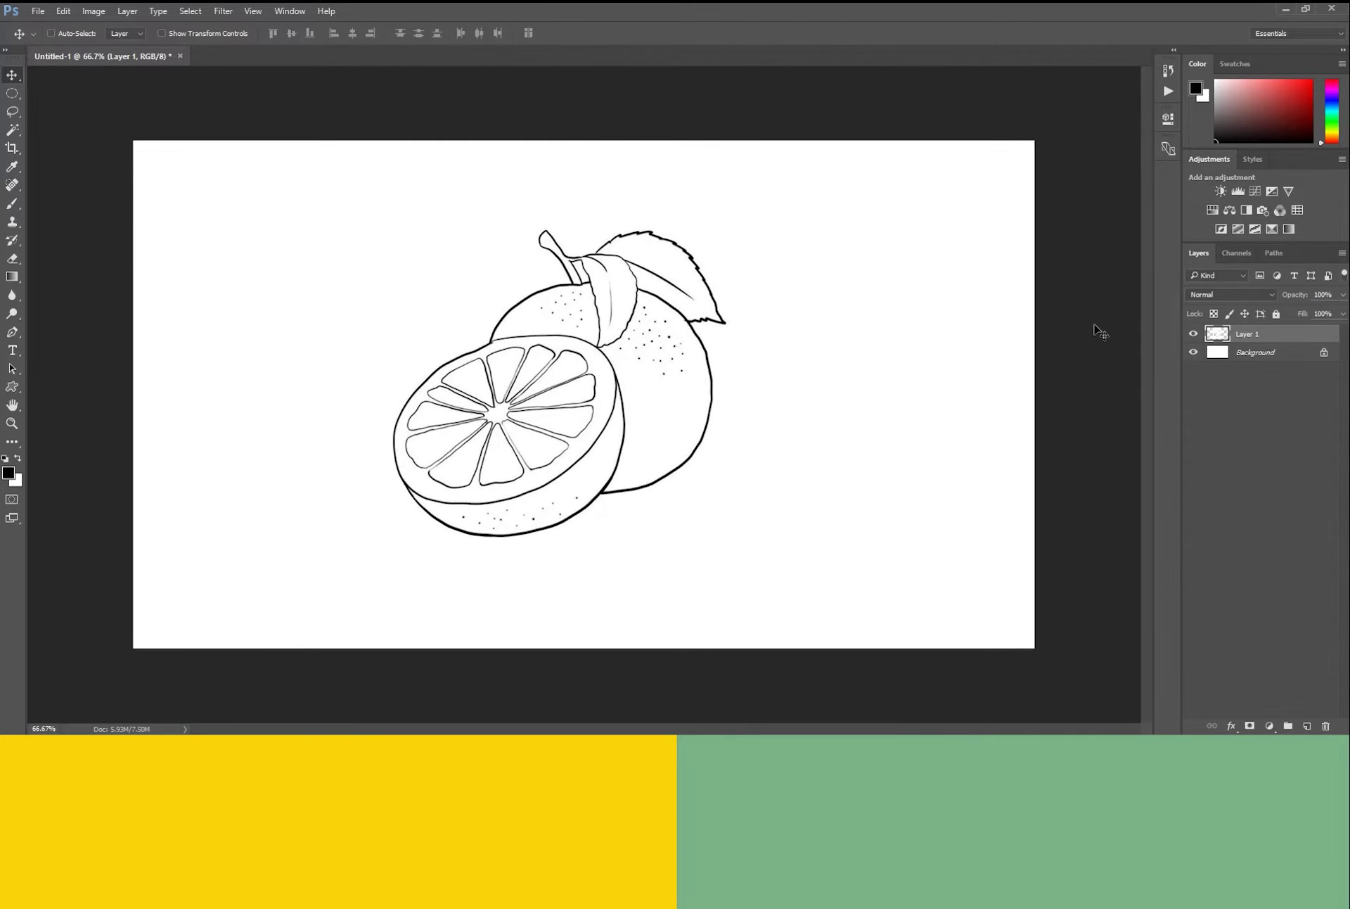
left_click(1240, 354)
Darken the Background layer to grey with Hue/Saturation Lightness -43.
key("ctrl+u")
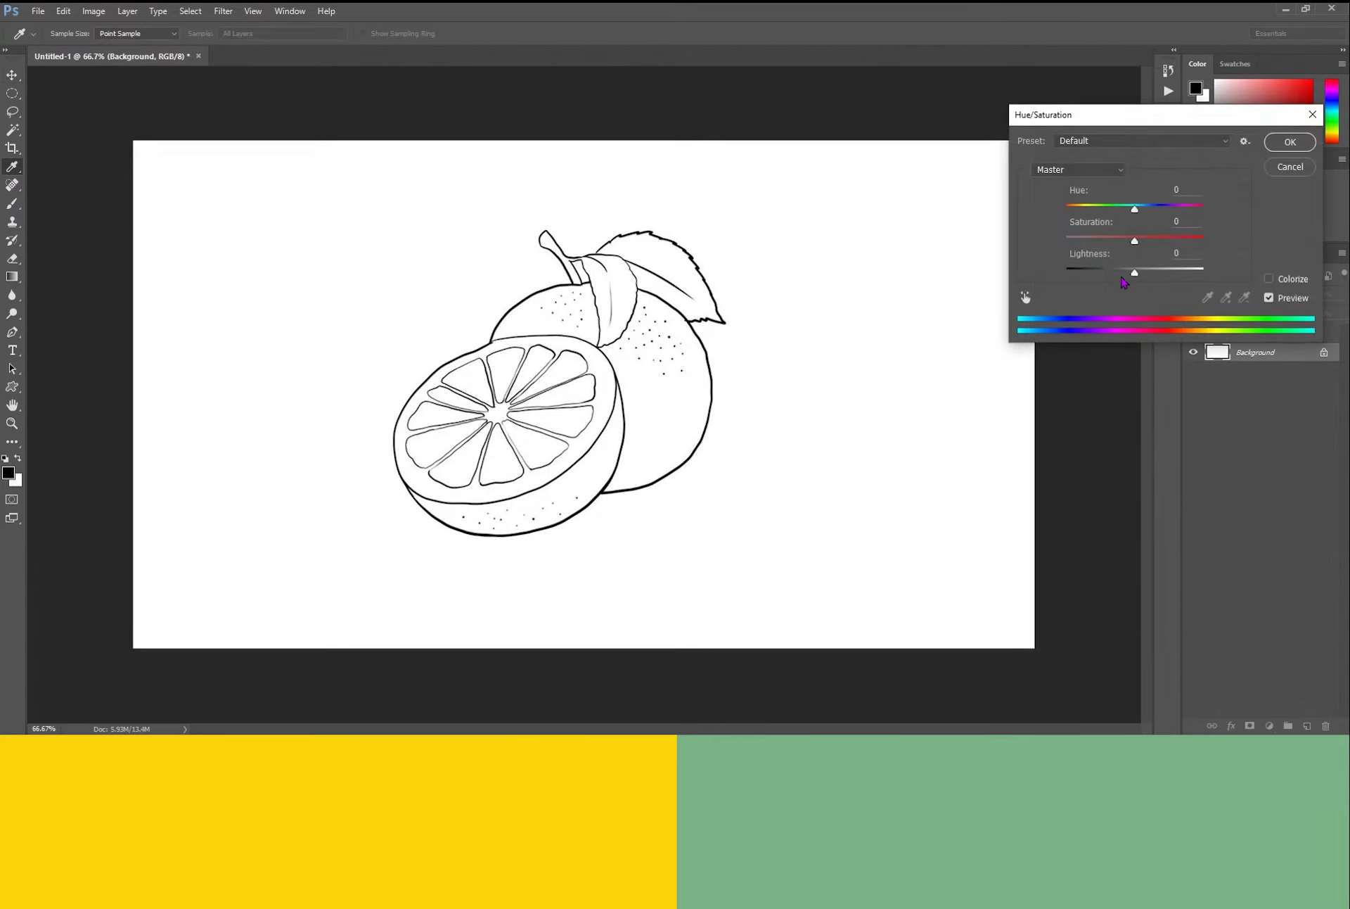
left_click_drag(1134, 271, 1106, 275)
key("Return")
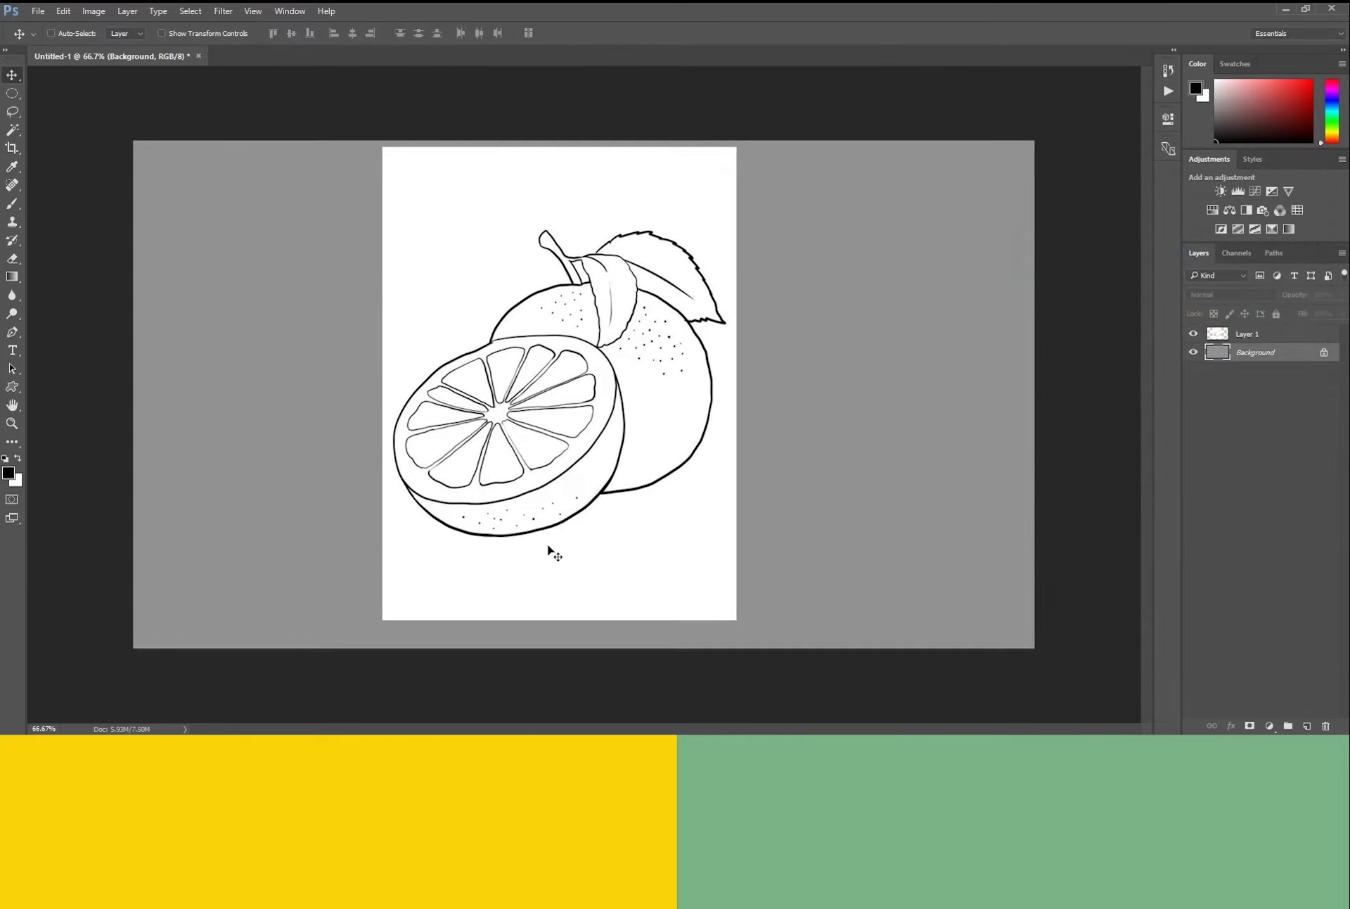
left_click_drag(498, 392, 537, 355)
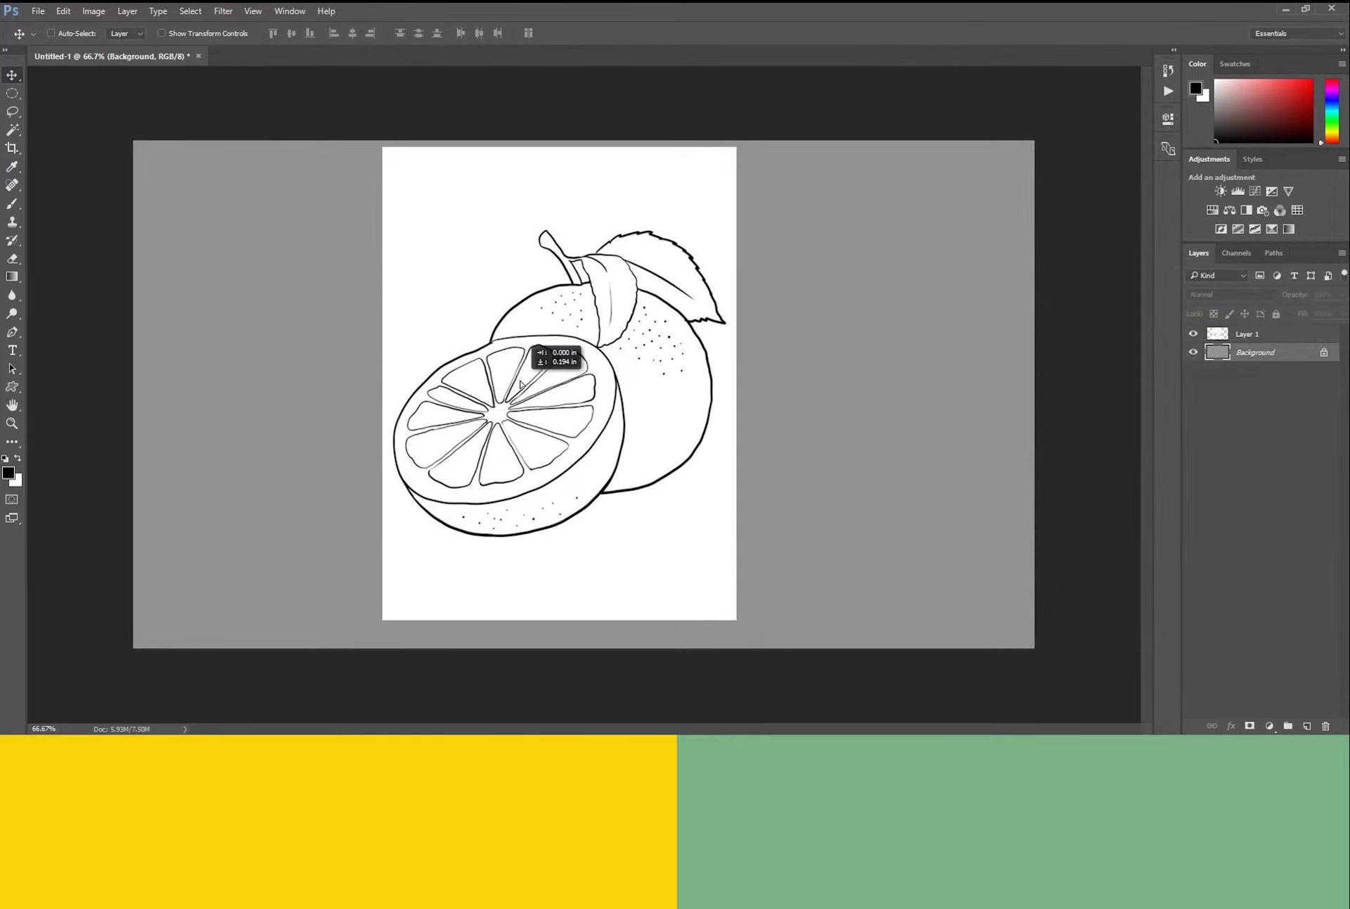
key("Return")
Make Layer 1 active and view the drawing at 100% zoom.
left_click(1238, 335)
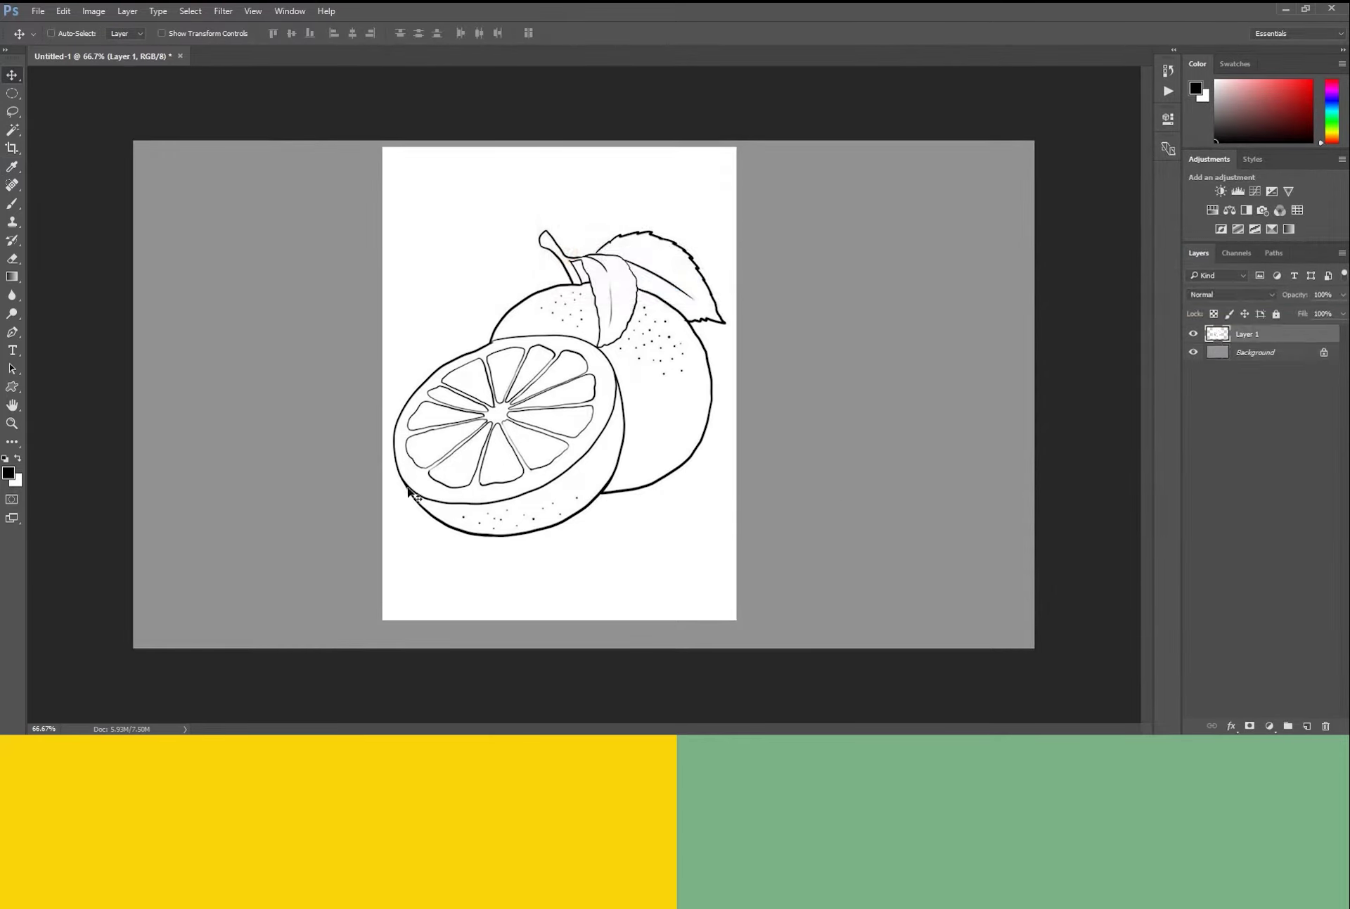
key("ctrl+1")
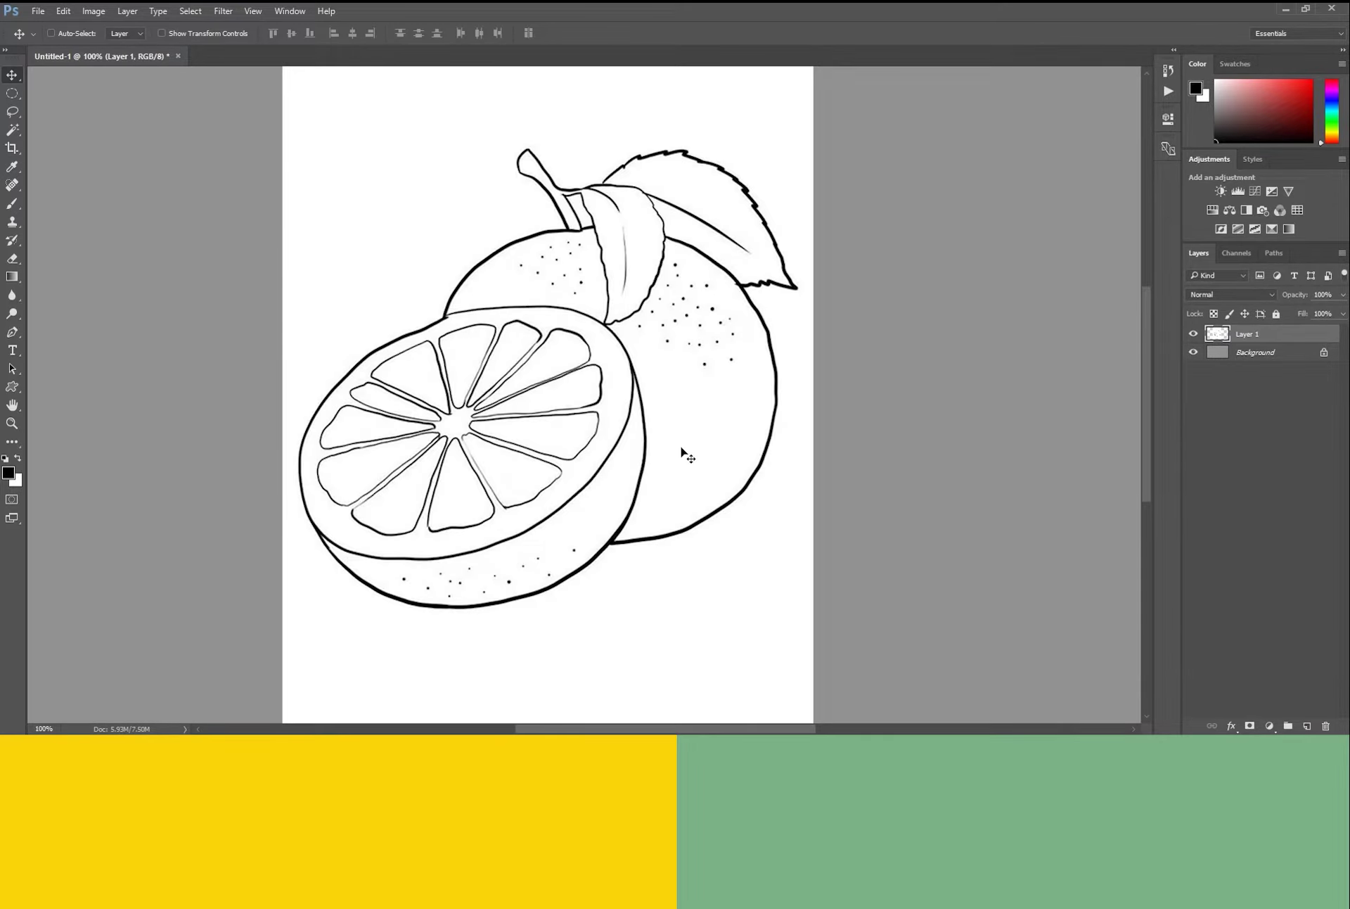
key("ctrl+minus")
key("ctrl+plus")
left_click(12, 129)
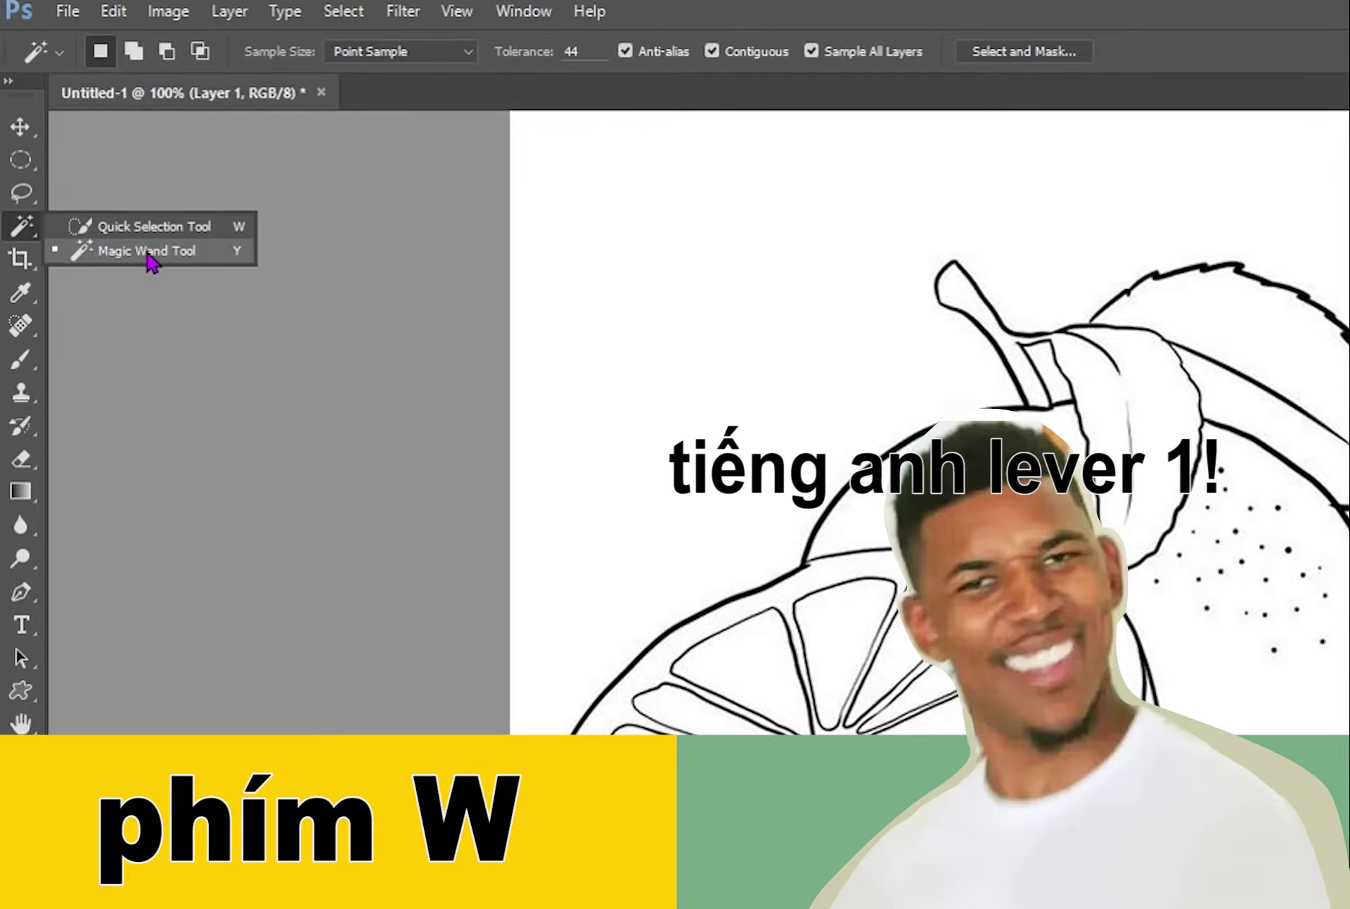
Magic Wand at Tolerance 22, Contiguous off: delete all white from Layer 1 and deselect.
left_click(150, 251)
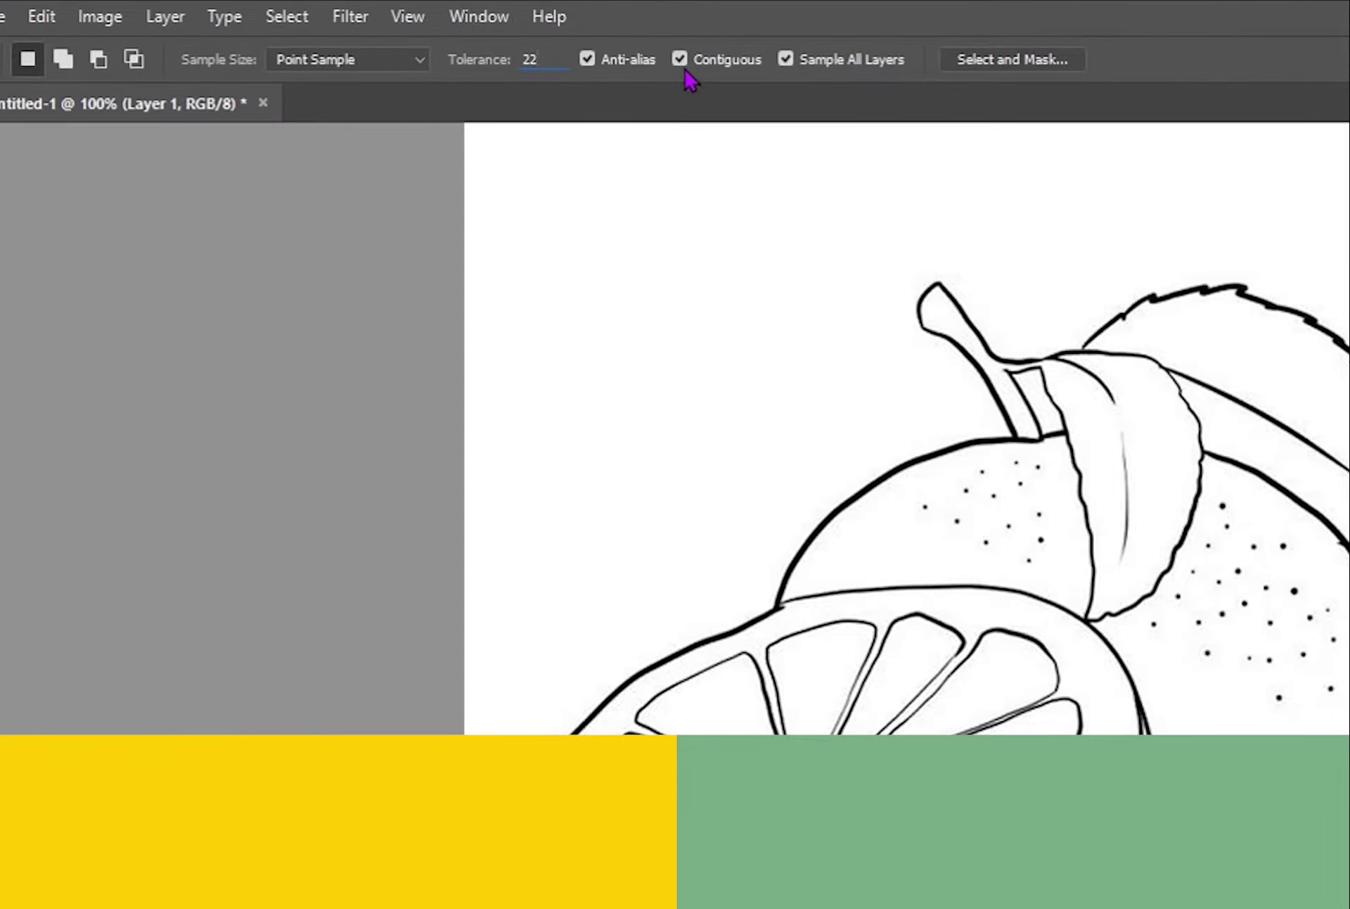
left_click(679, 59)
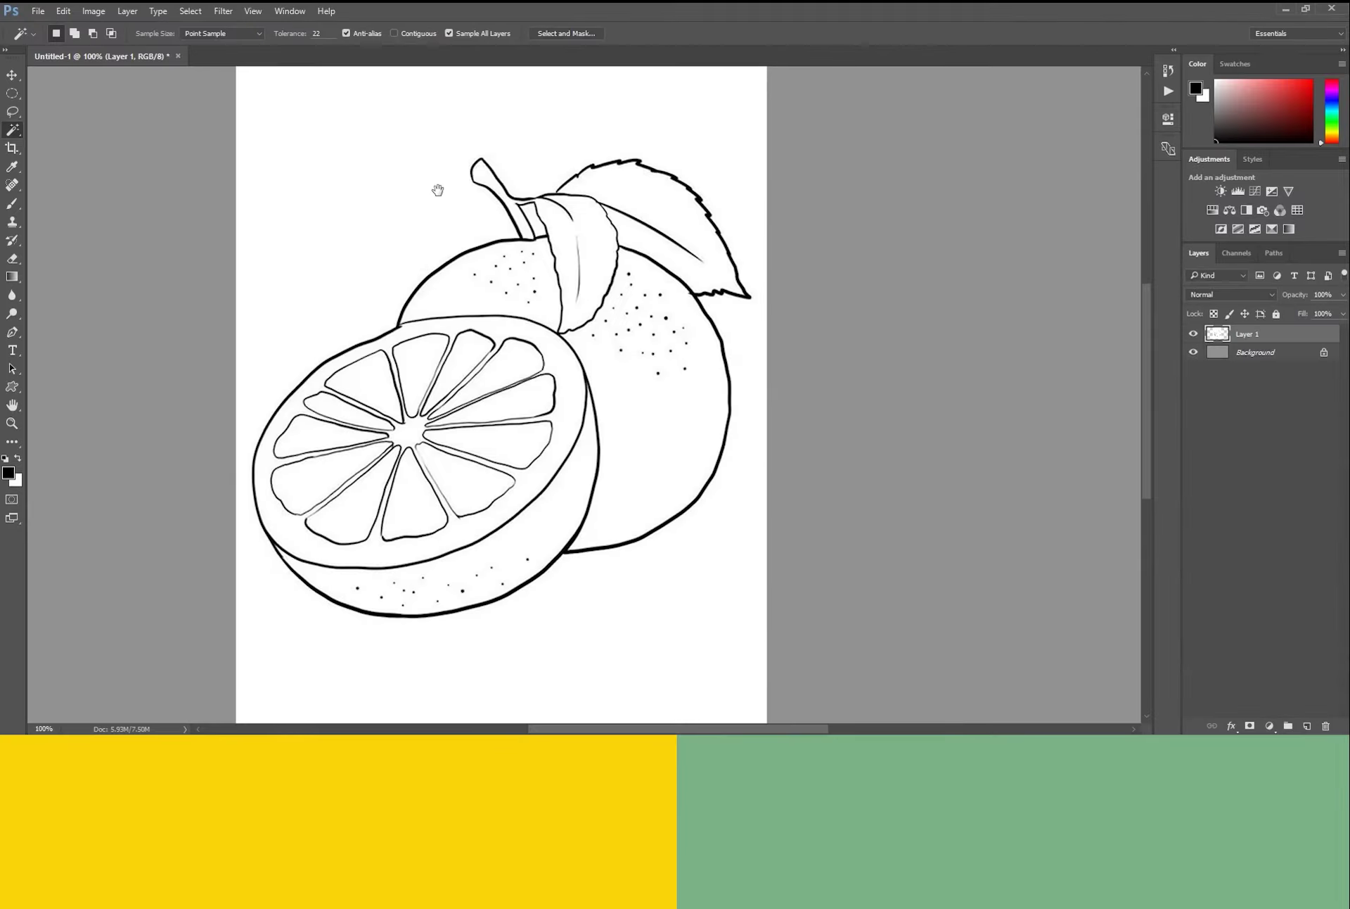
scroll(438, 189, "down", 1)
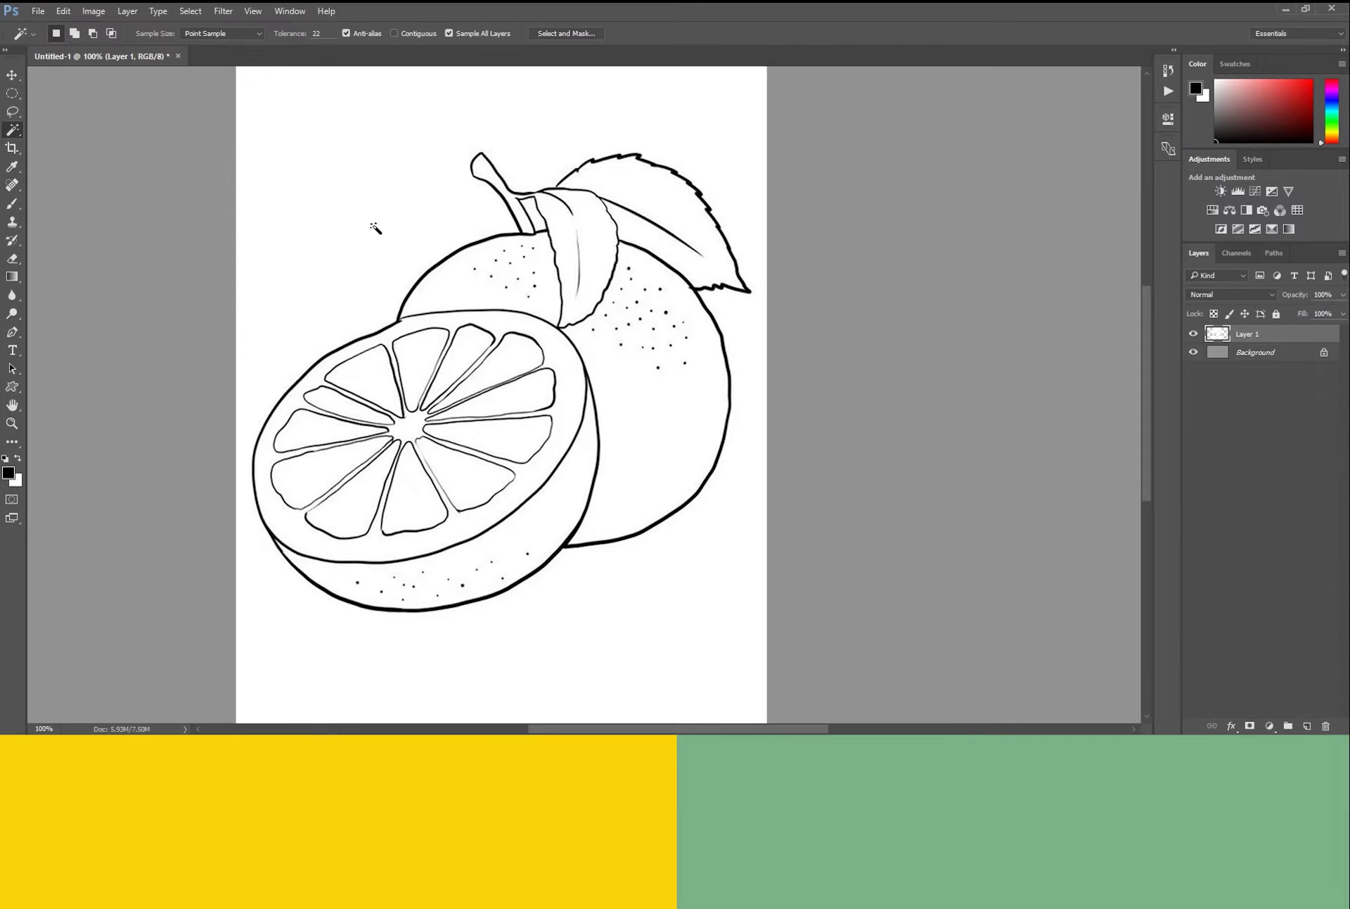
left_click(380, 231)
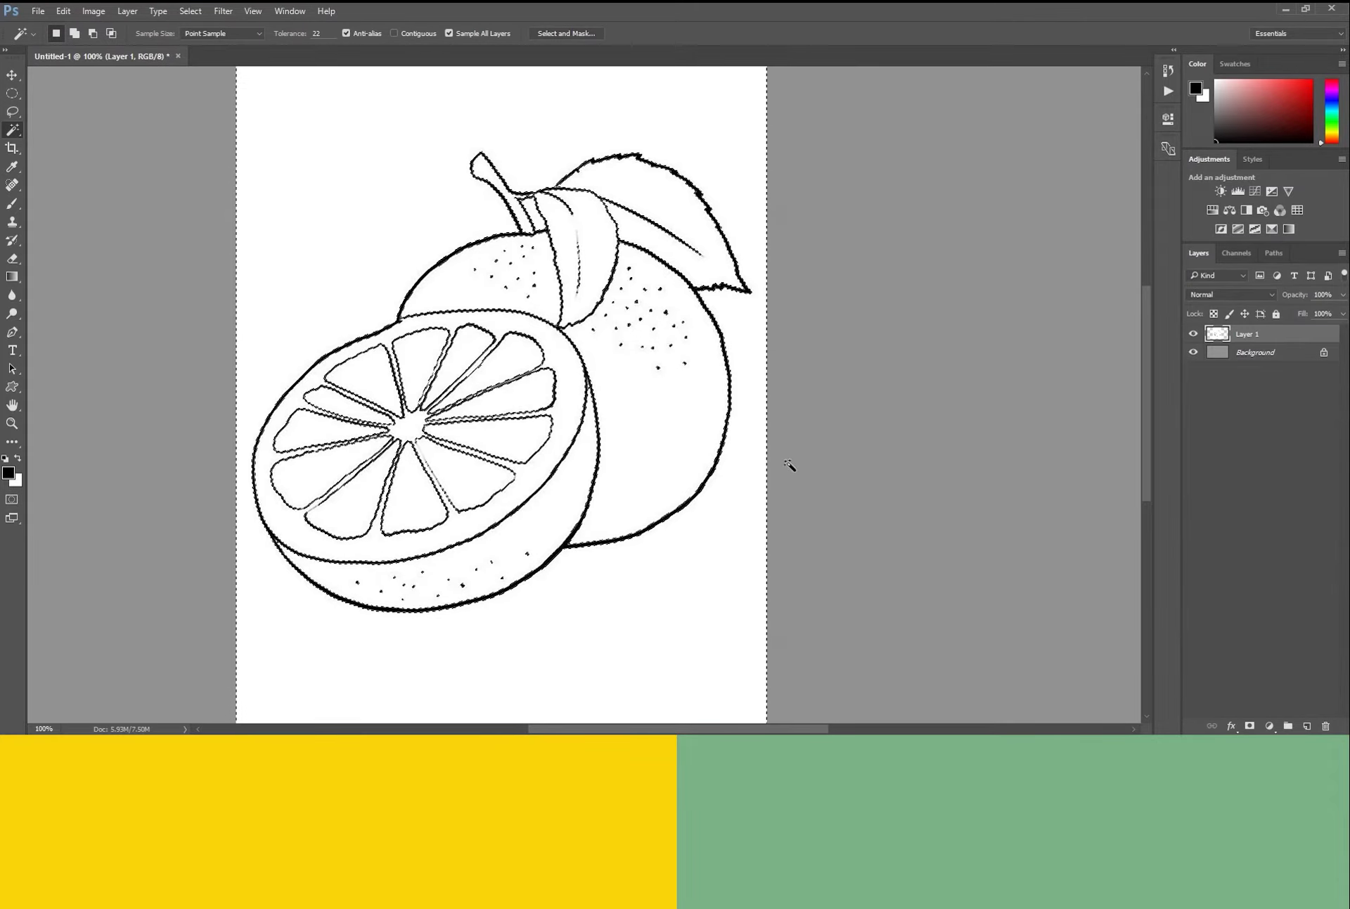
key("Delete")
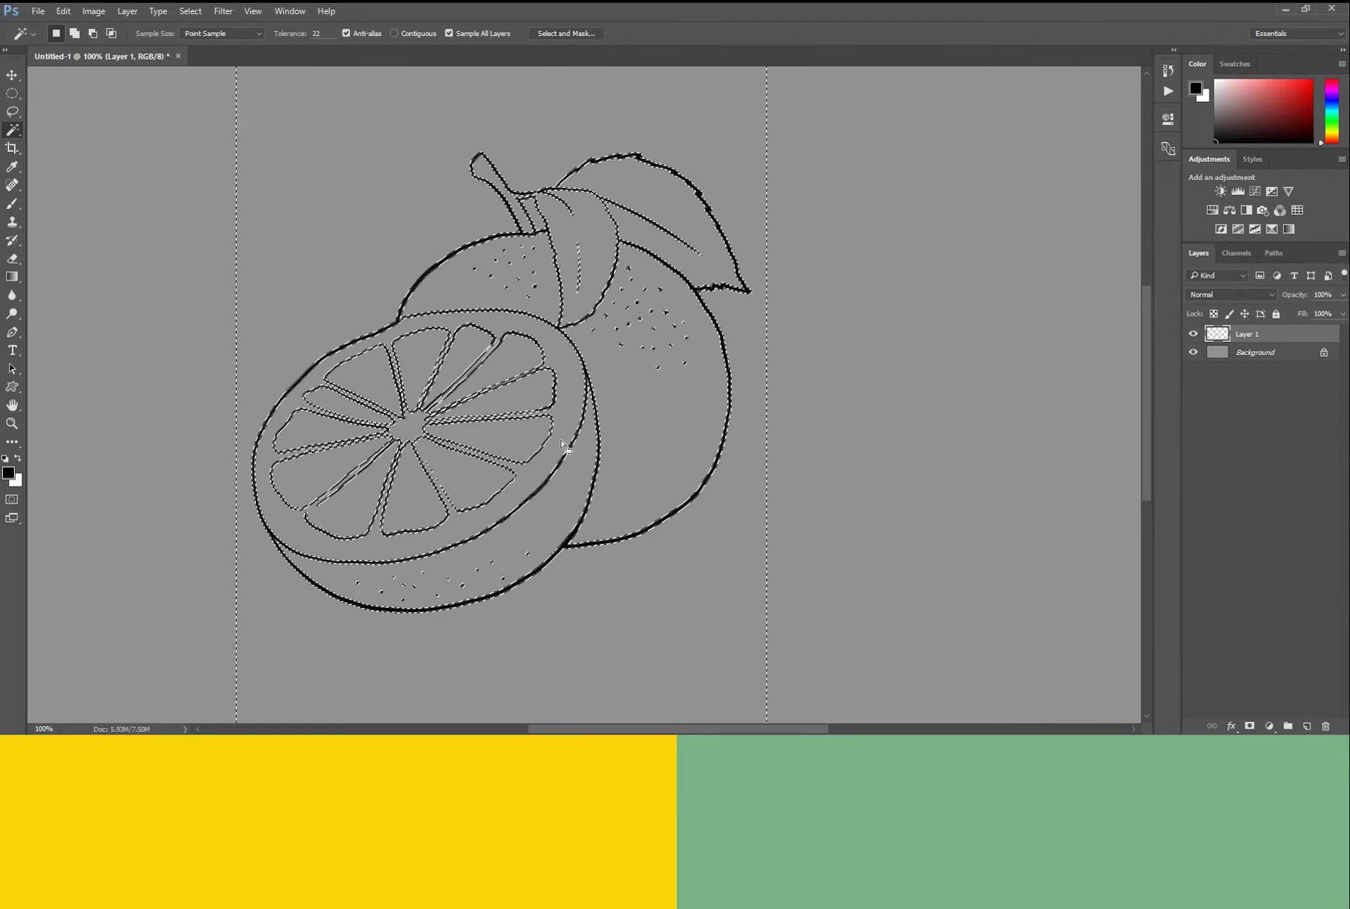
key("ctrl+d")
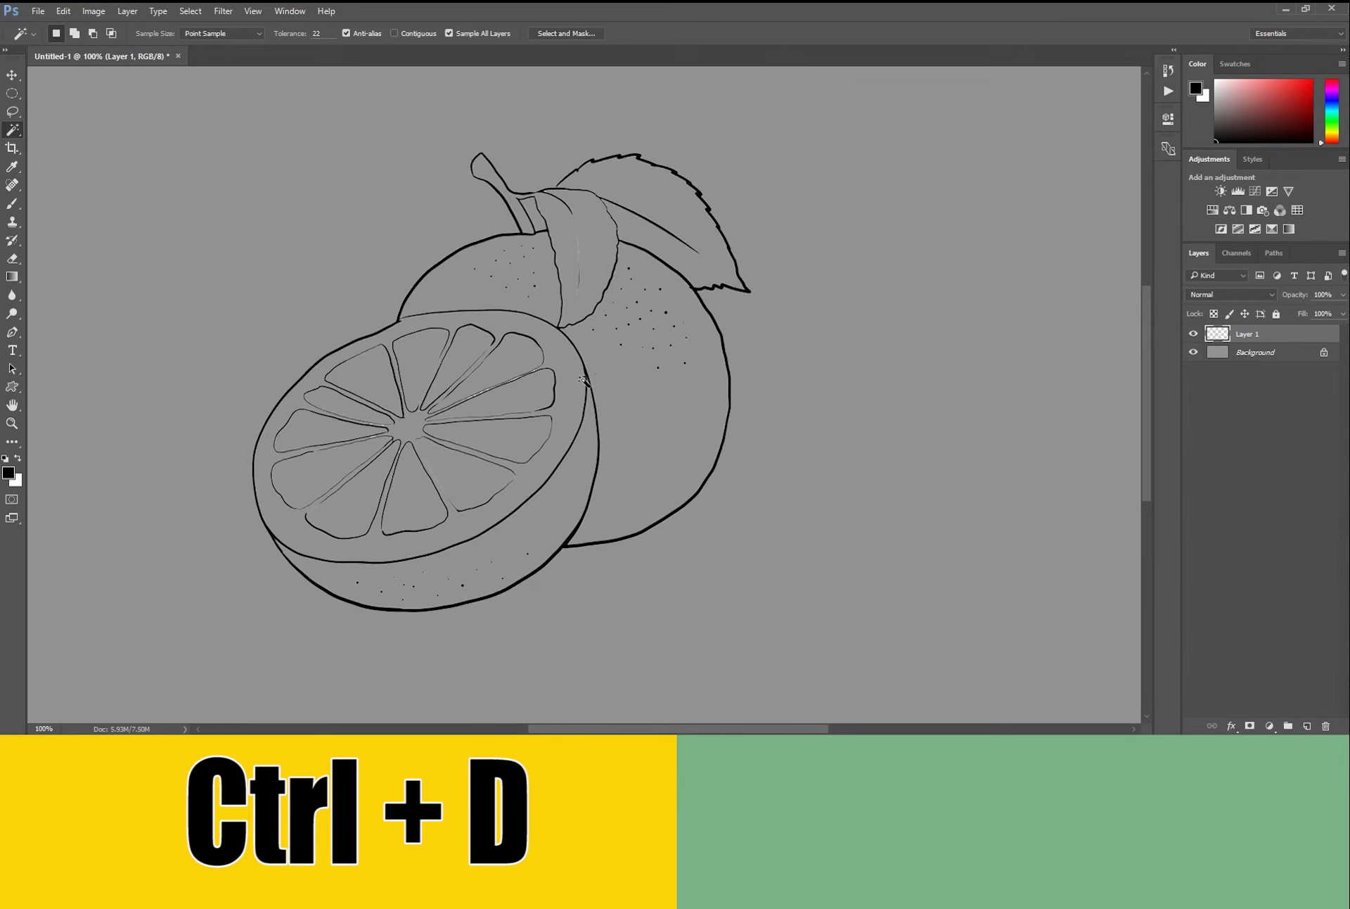
Put Layer 1 into a new group named 'net'.
key("h")
mouse_move(708, 407)
left_mouse_down()
mouse_move(644, 401)
mouse_move(687, 395)
left_mouse_up()
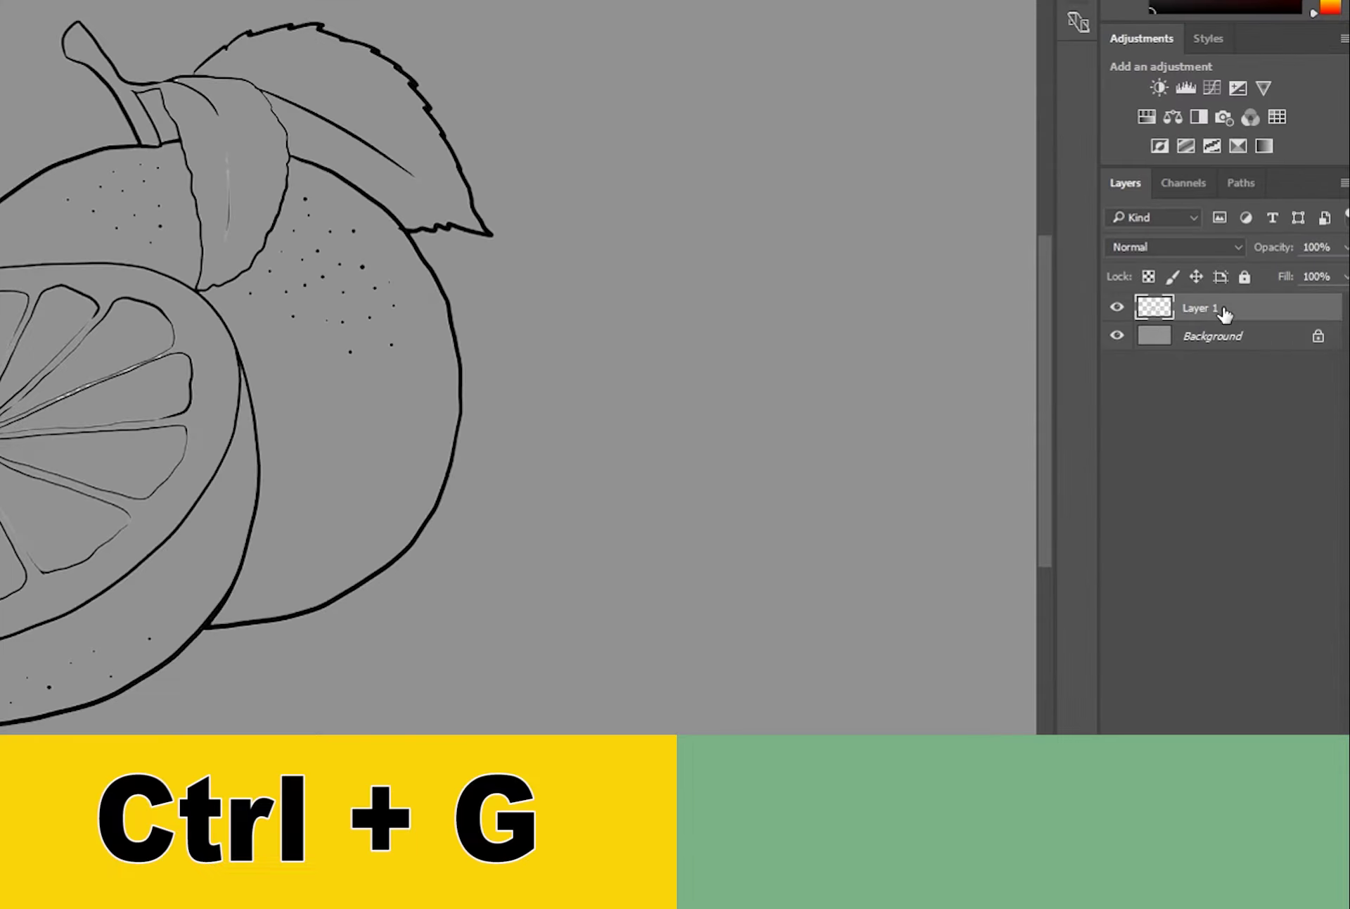
key("ctrl+g")
double_click(1198, 313)
type("net")
left_click(1288, 330)
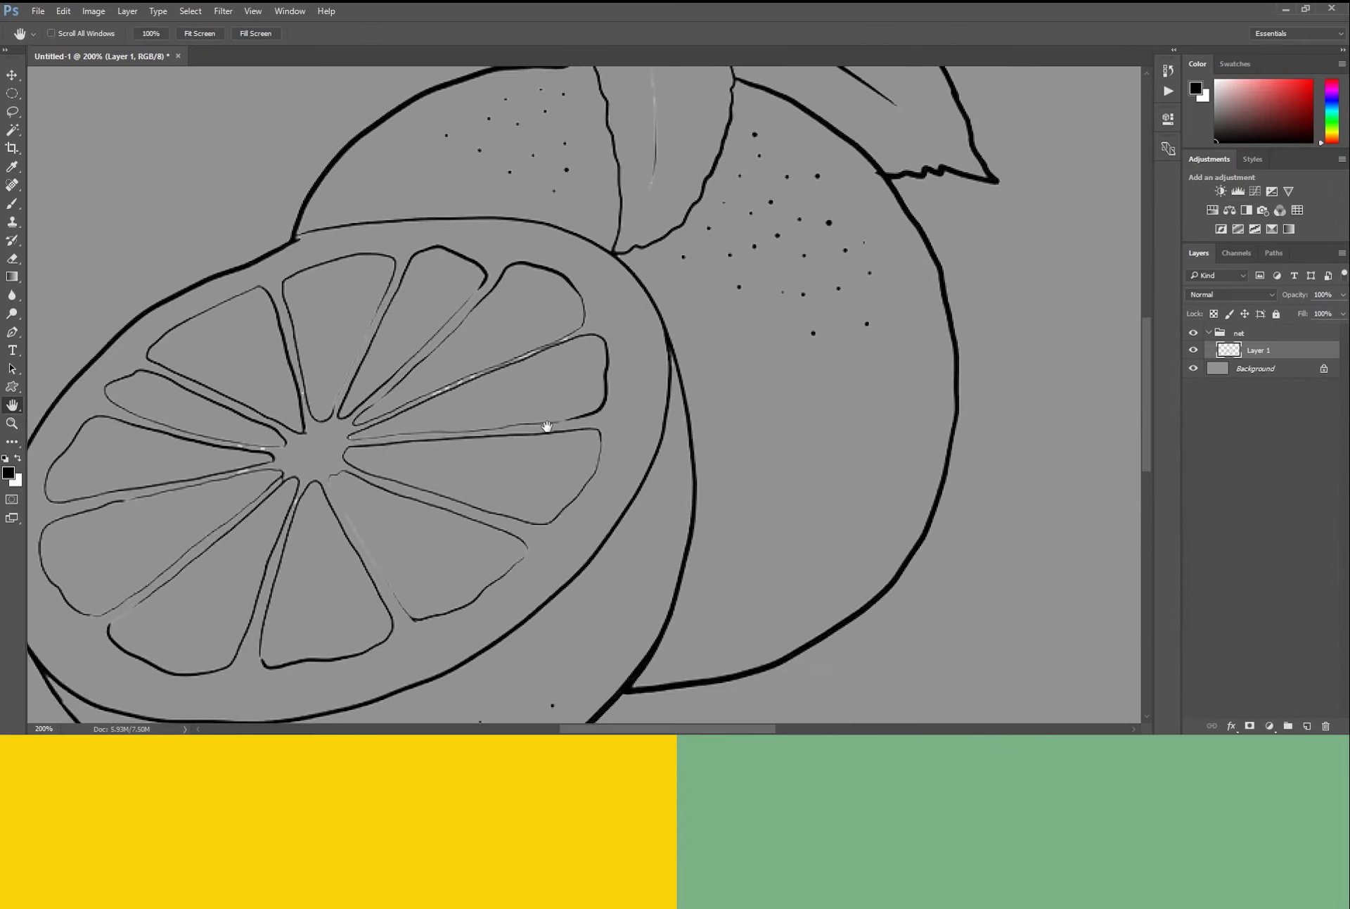
Set the line-art layer's blend mode to Multiply, zoomed out to the whole drawing.
left_click_drag(548, 426, 608, 455)
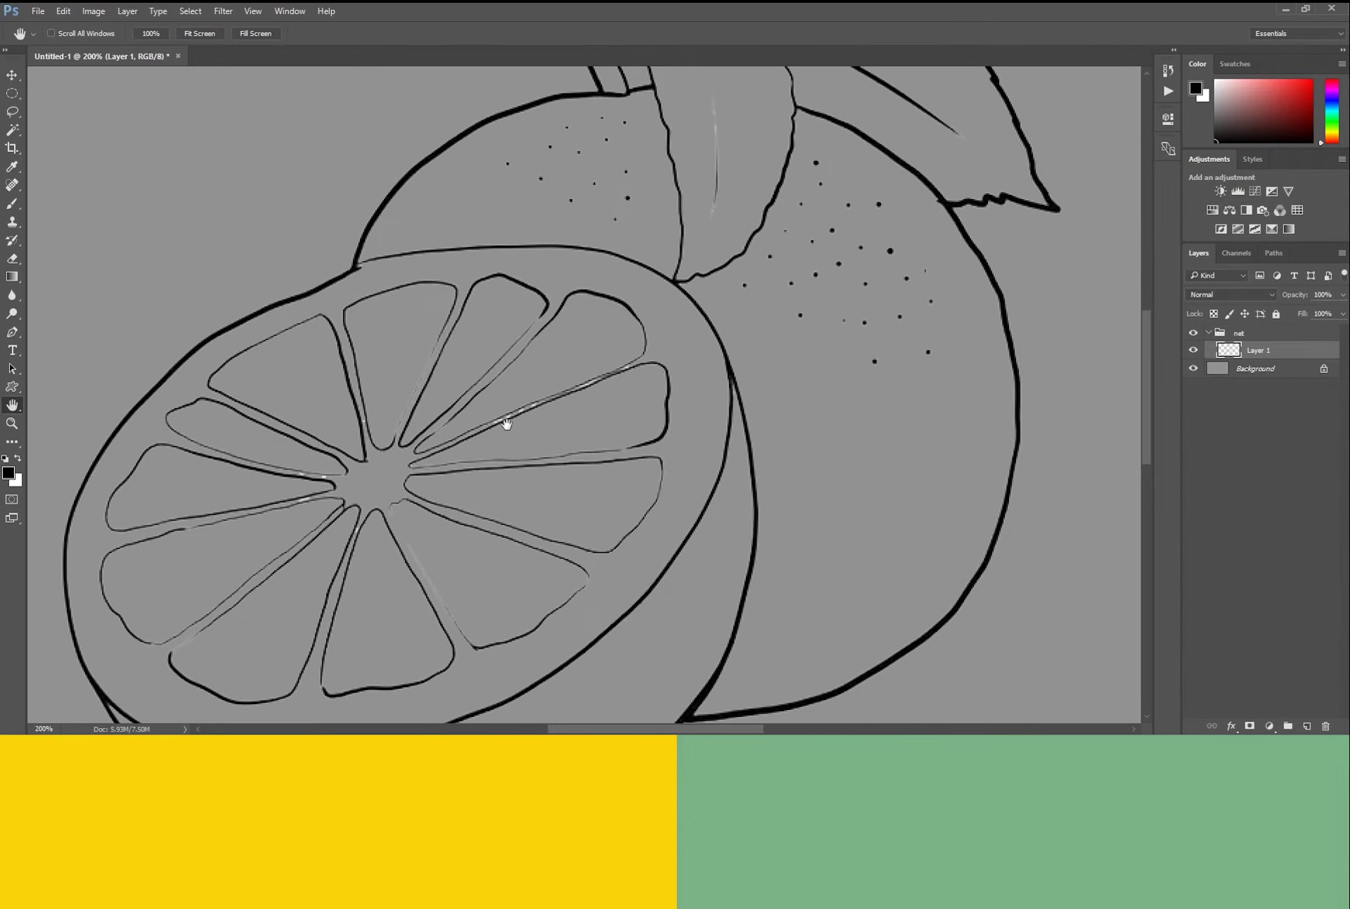
left_click_drag(651, 478, 571, 393)
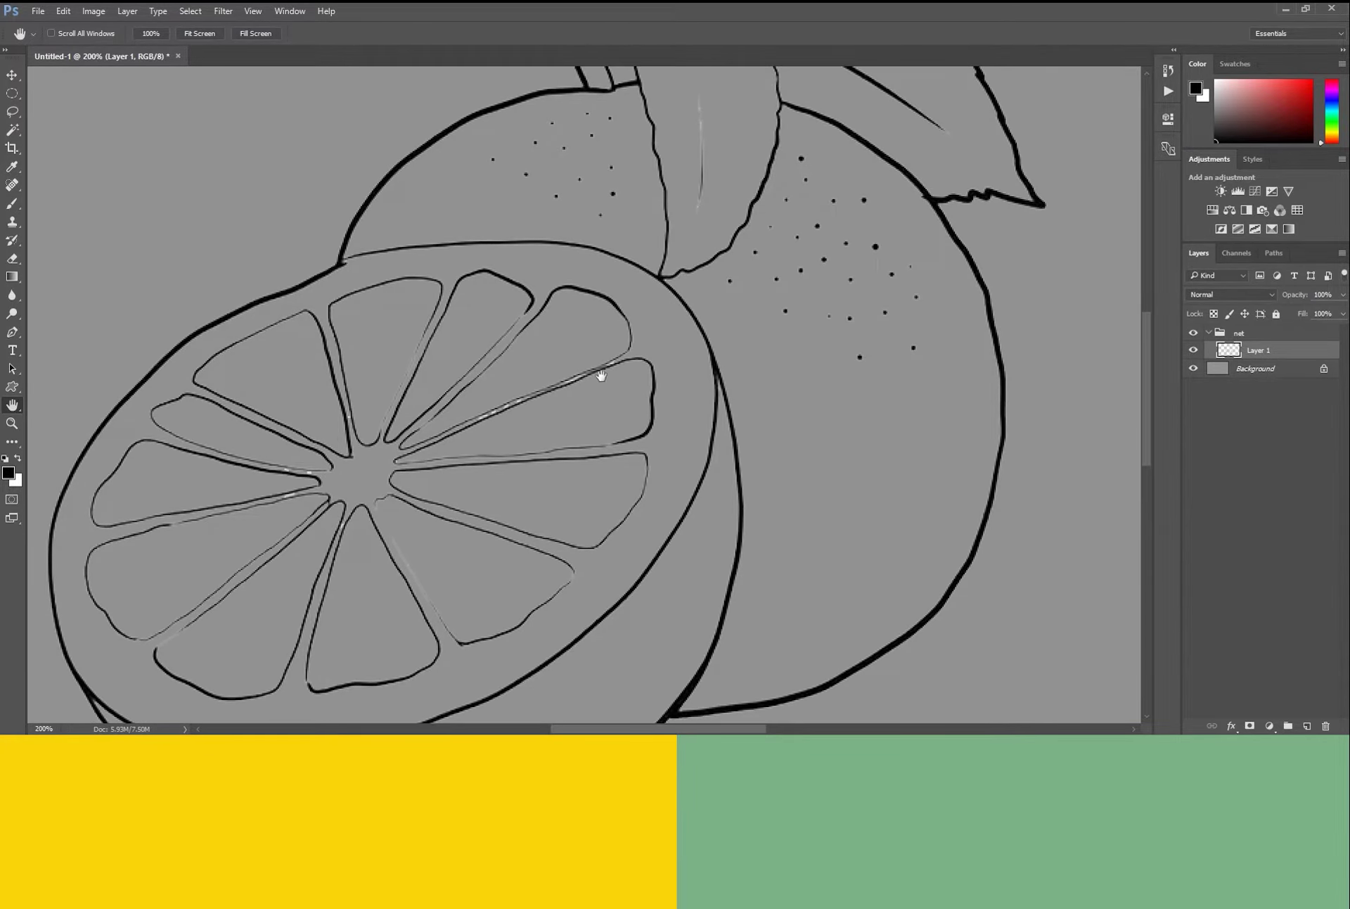
mouse_move(766, 389)
left_mouse_down()
mouse_move(780, 467)
mouse_move(777, 440)
mouse_move(738, 425)
left_mouse_up()
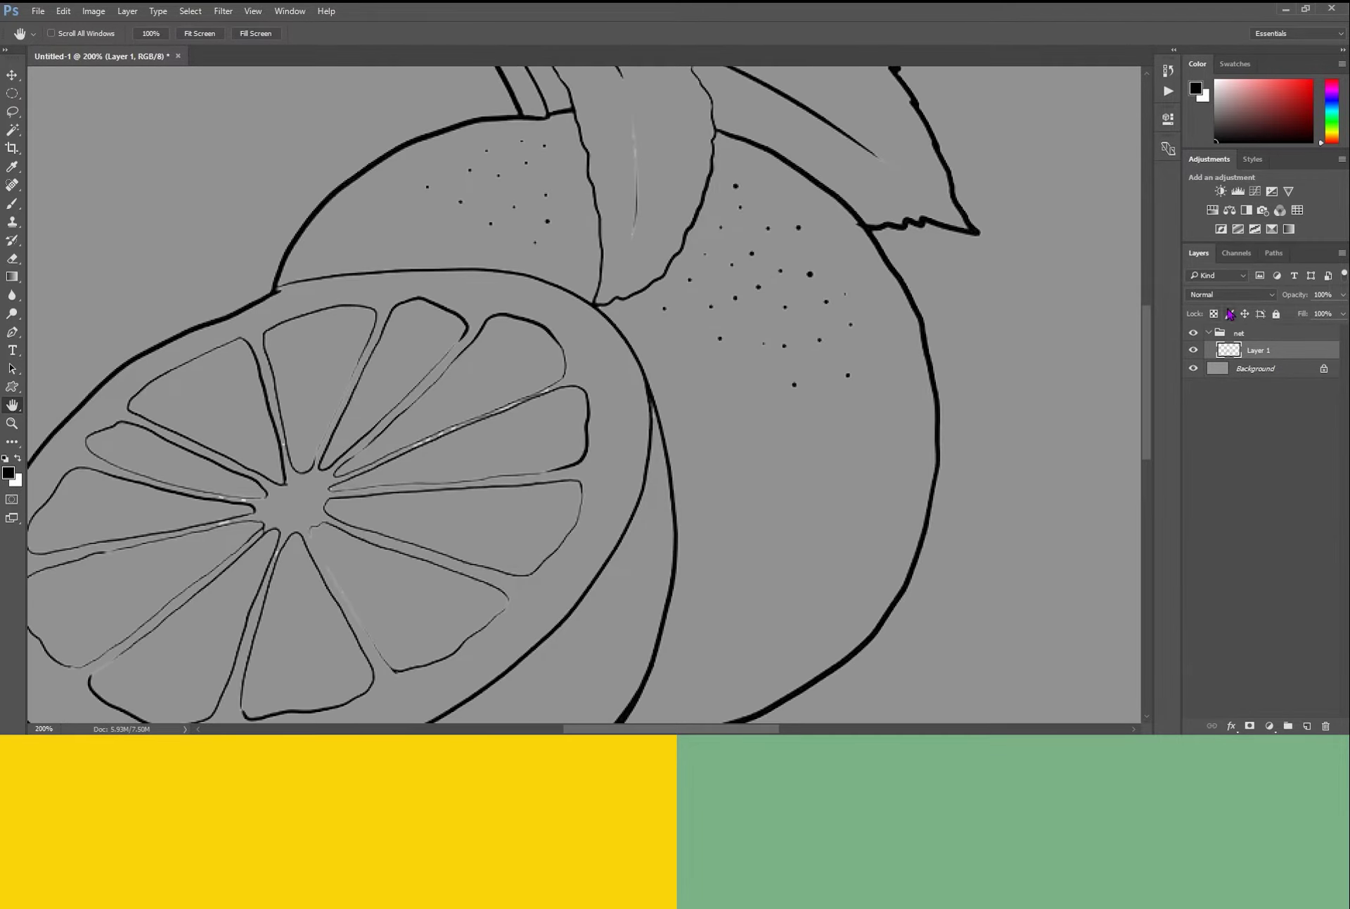
left_click(1231, 294)
left_click(1210, 341)
left_click_drag(781, 525, 798, 425)
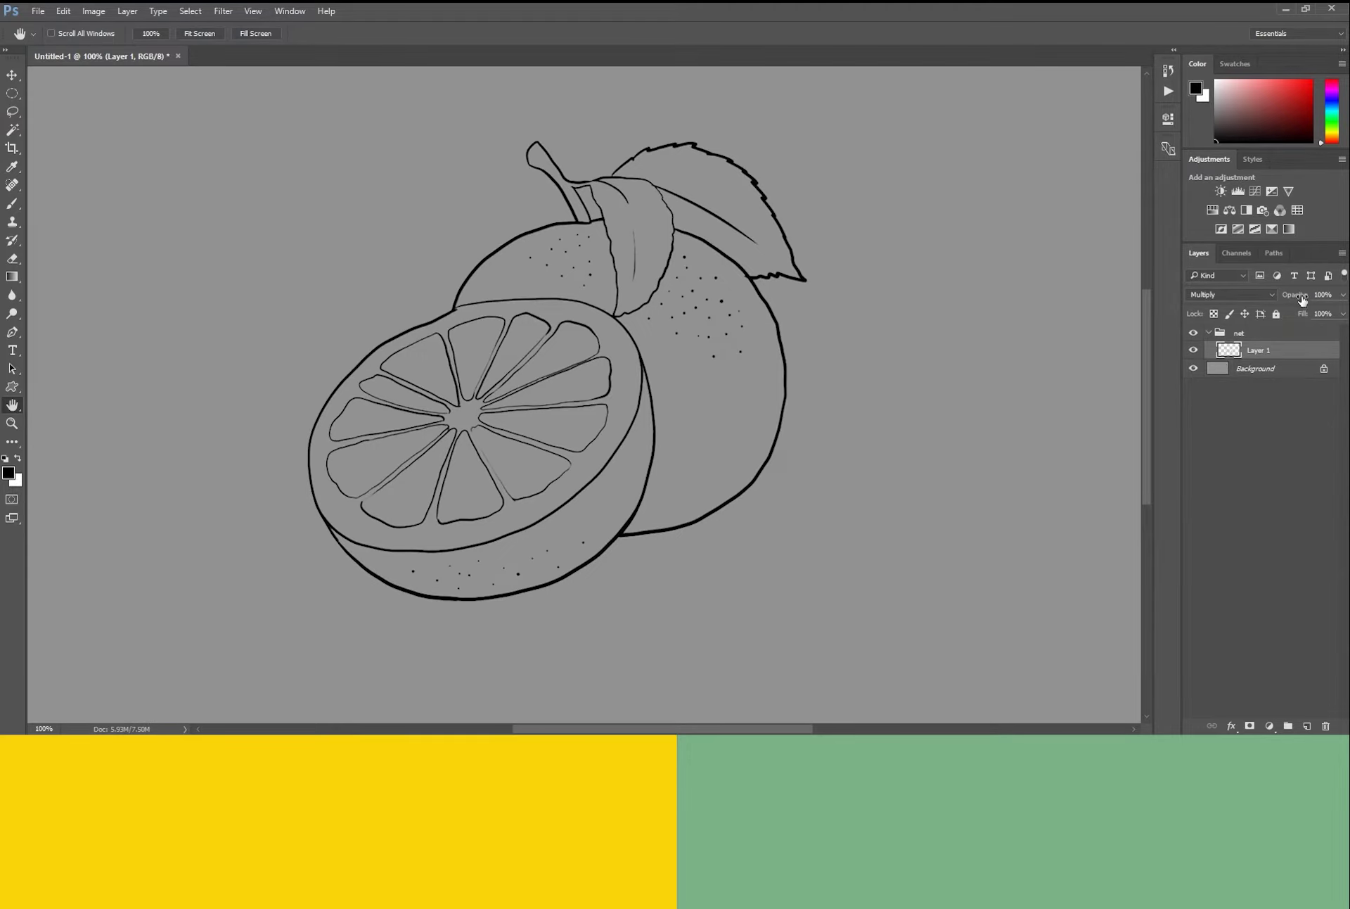
Lower Layer 1's opacity to about 21%.
left_click(1298, 294)
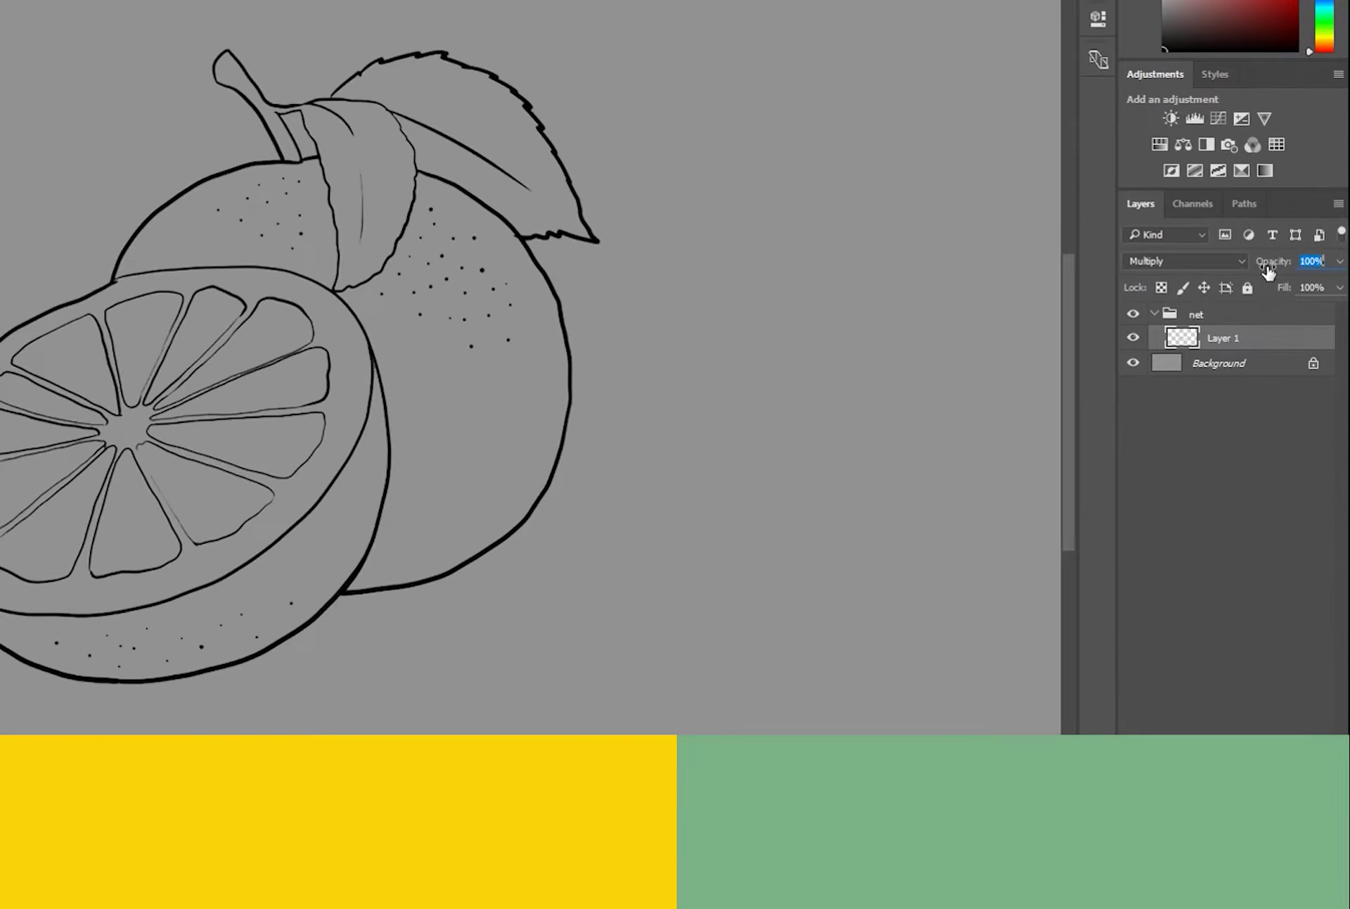
type("5")
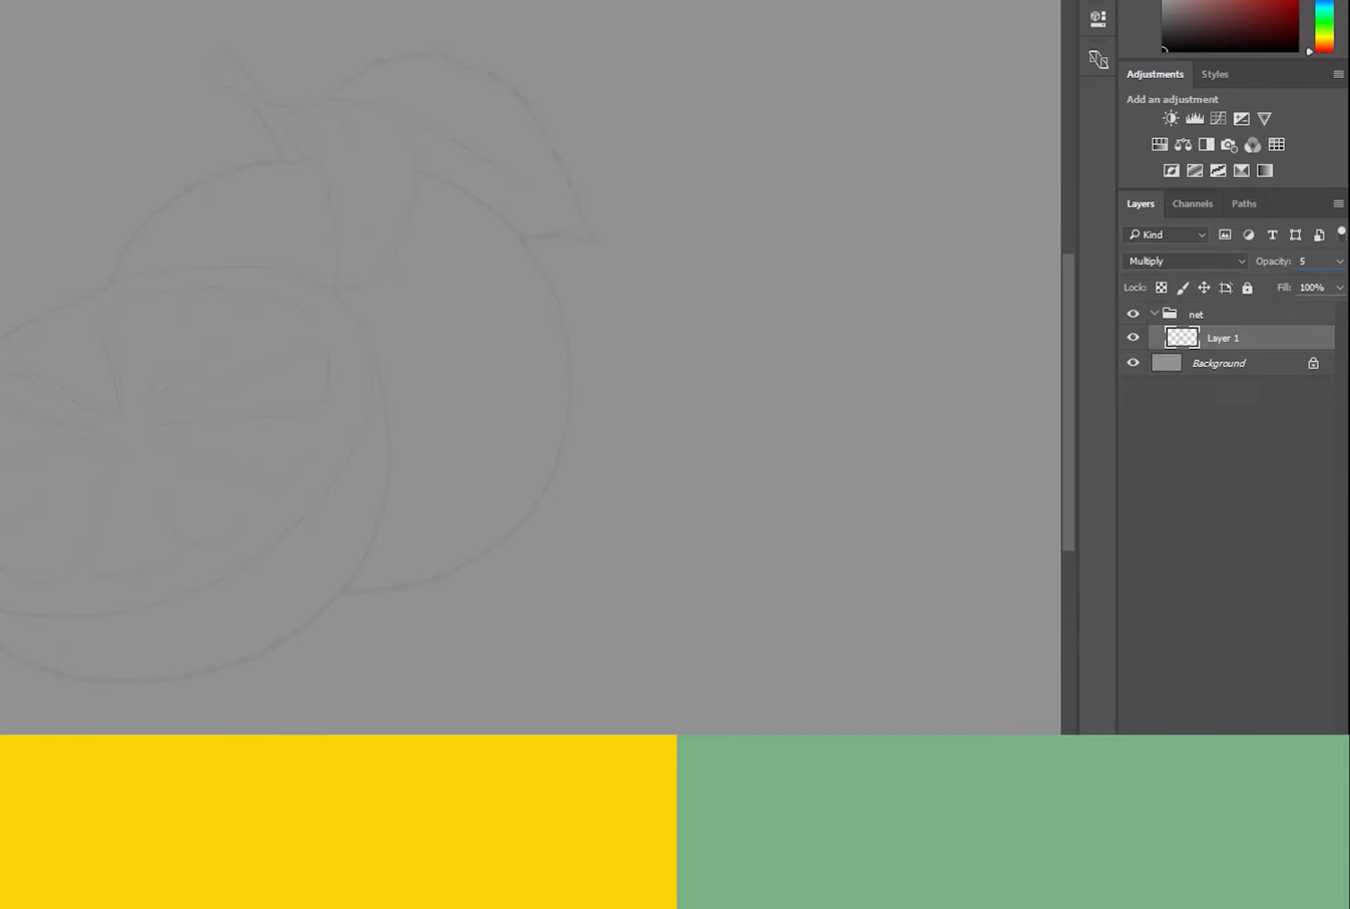
type("0")
left_click_drag(469, 384, 554, 438)
left_click_drag(1248, 277, 1241, 276)
left_click_drag(539, 404, 413, 336)
Collapse the net group and give it a red colour label.
left_click(1154, 314)
right_click(1132, 314)
left_click(1167, 401)
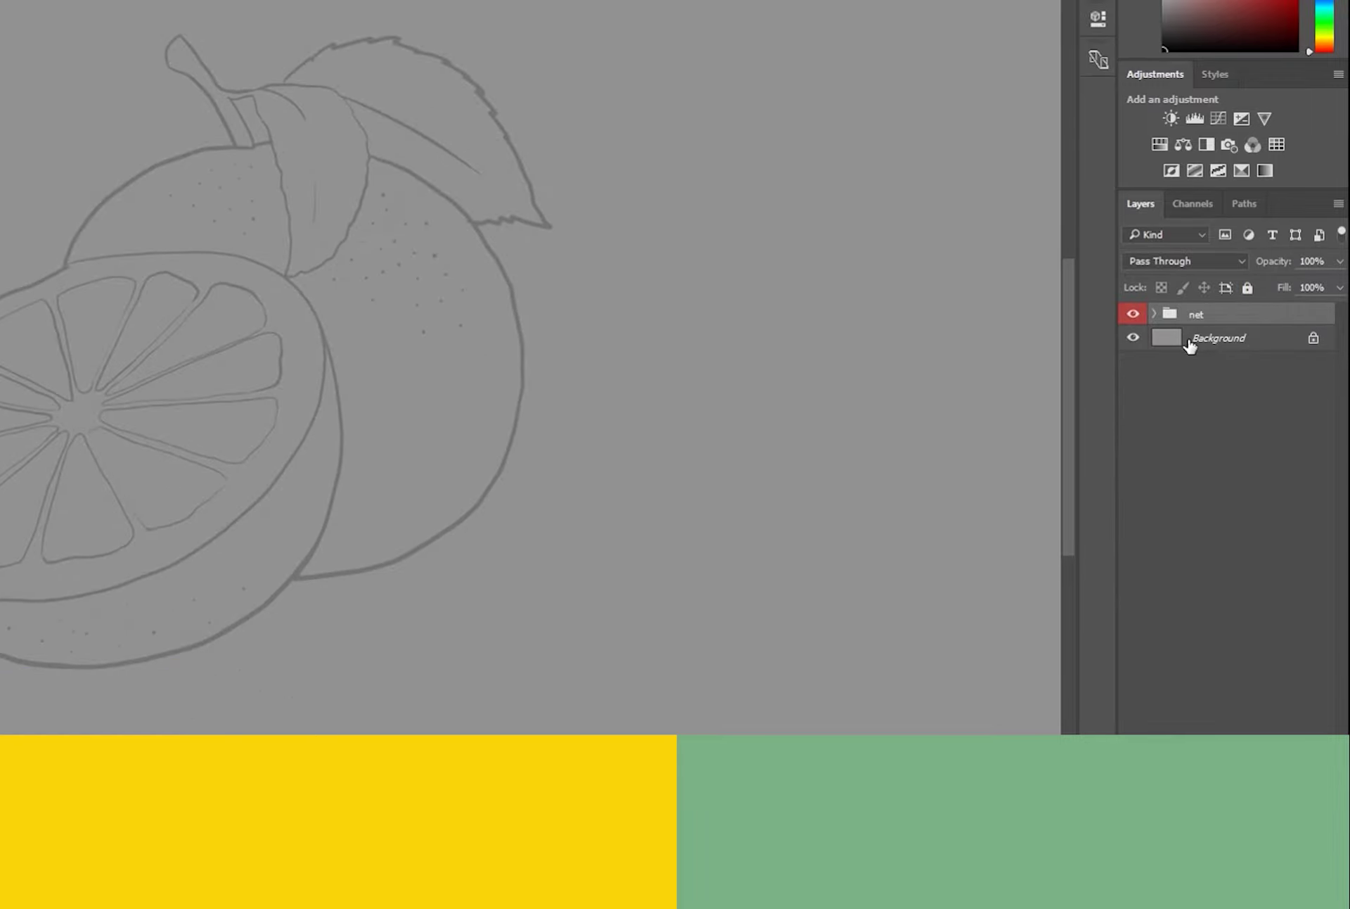
left_click(1153, 313)
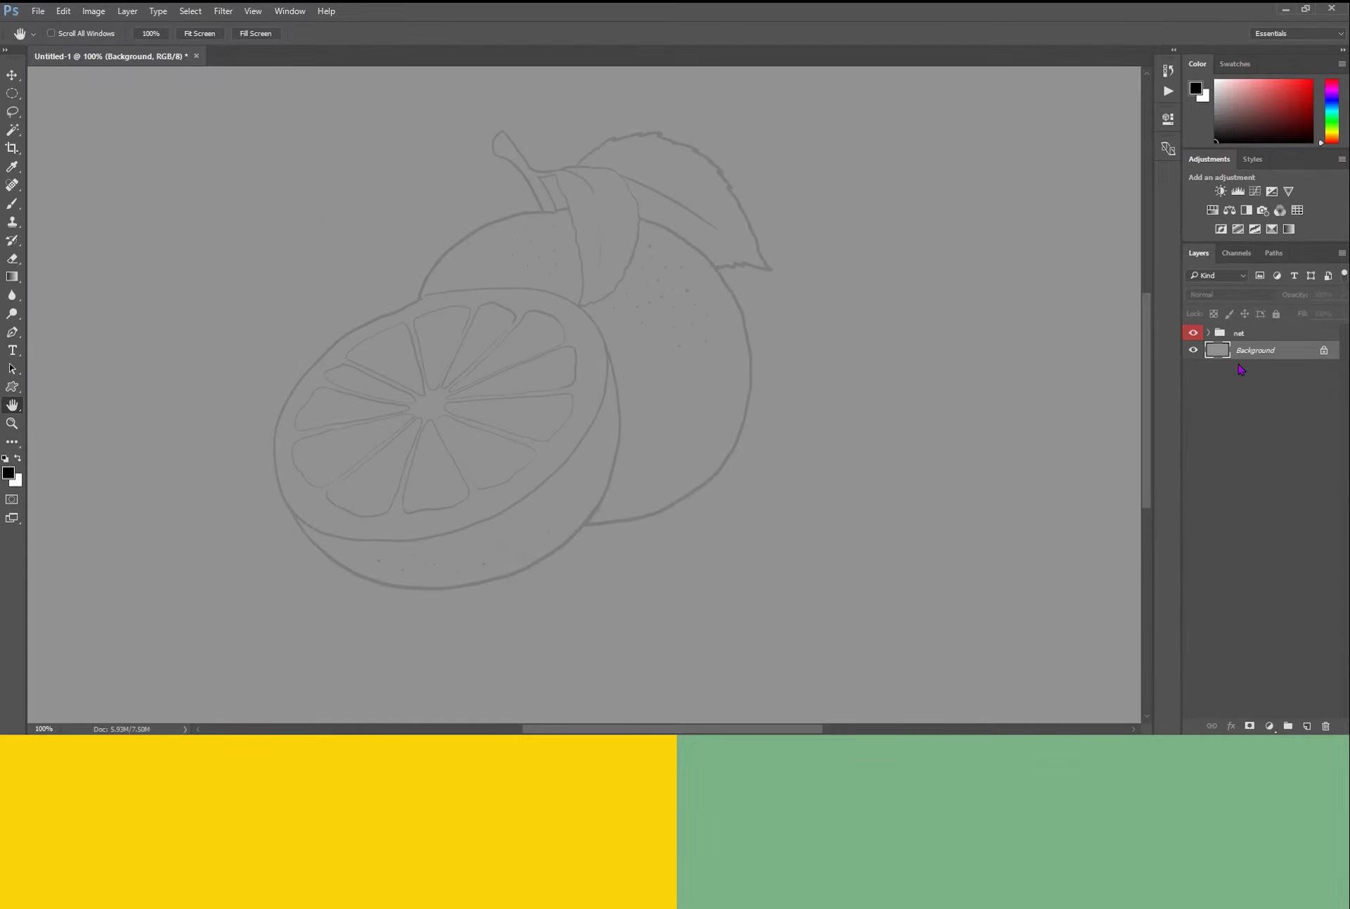
left_click_drag(616, 405, 631, 437)
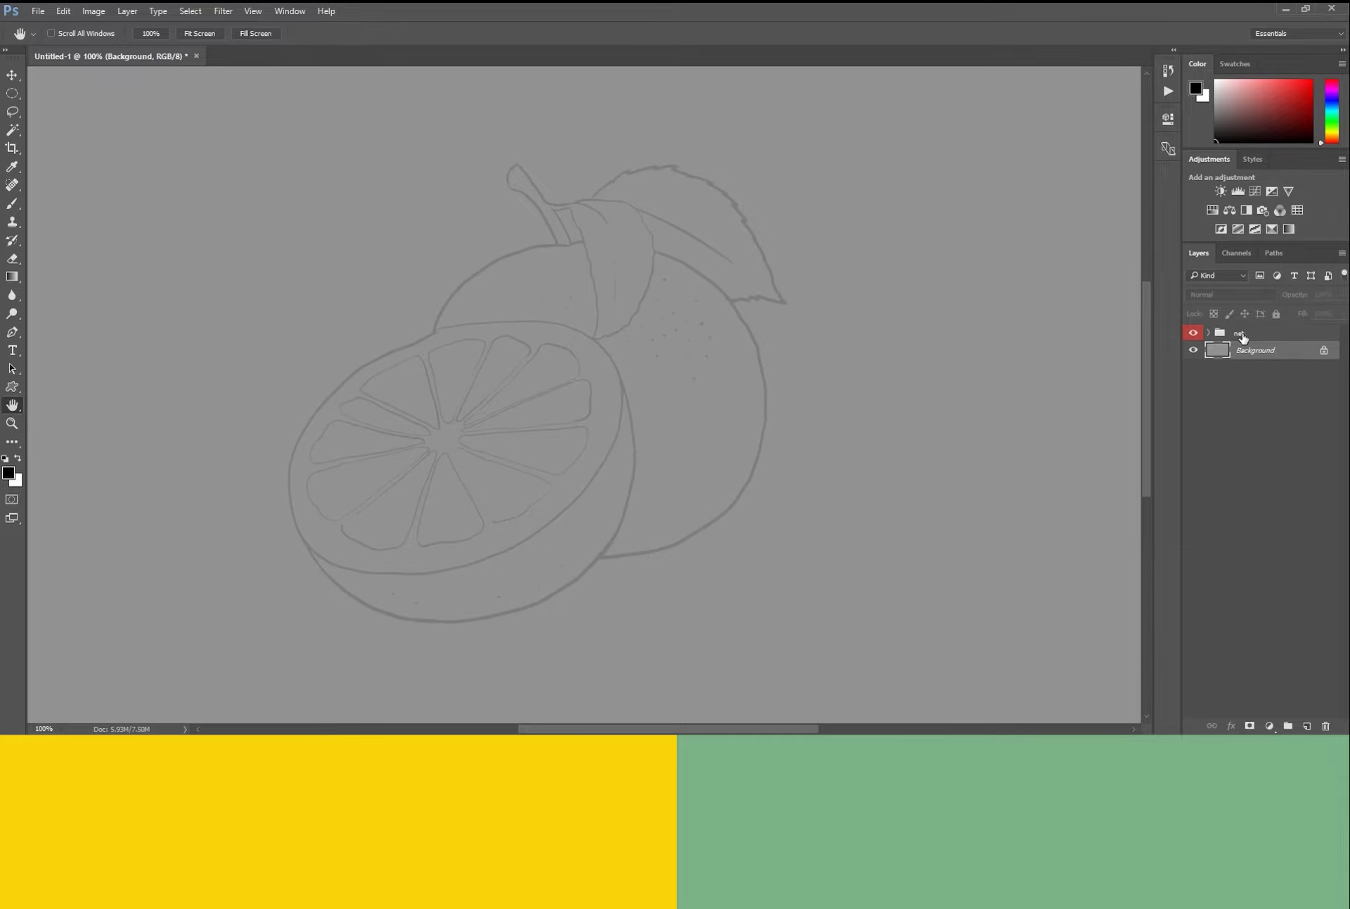
Add a new empty layer directly above the grey Background.
left_click(1220, 329)
scroll(688, 356, "down", 1)
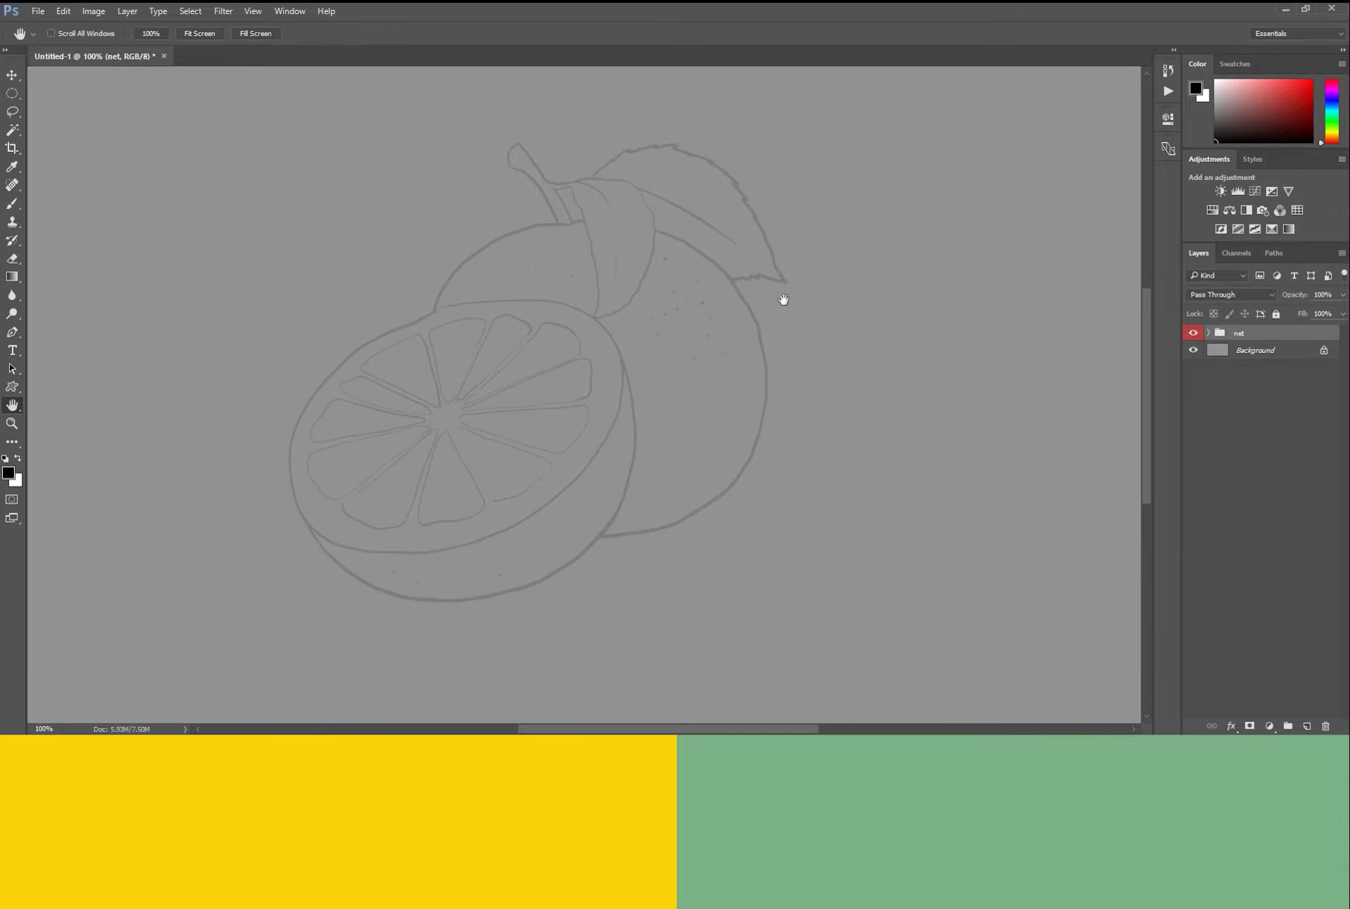
left_click(1277, 350)
left_click(1299, 720)
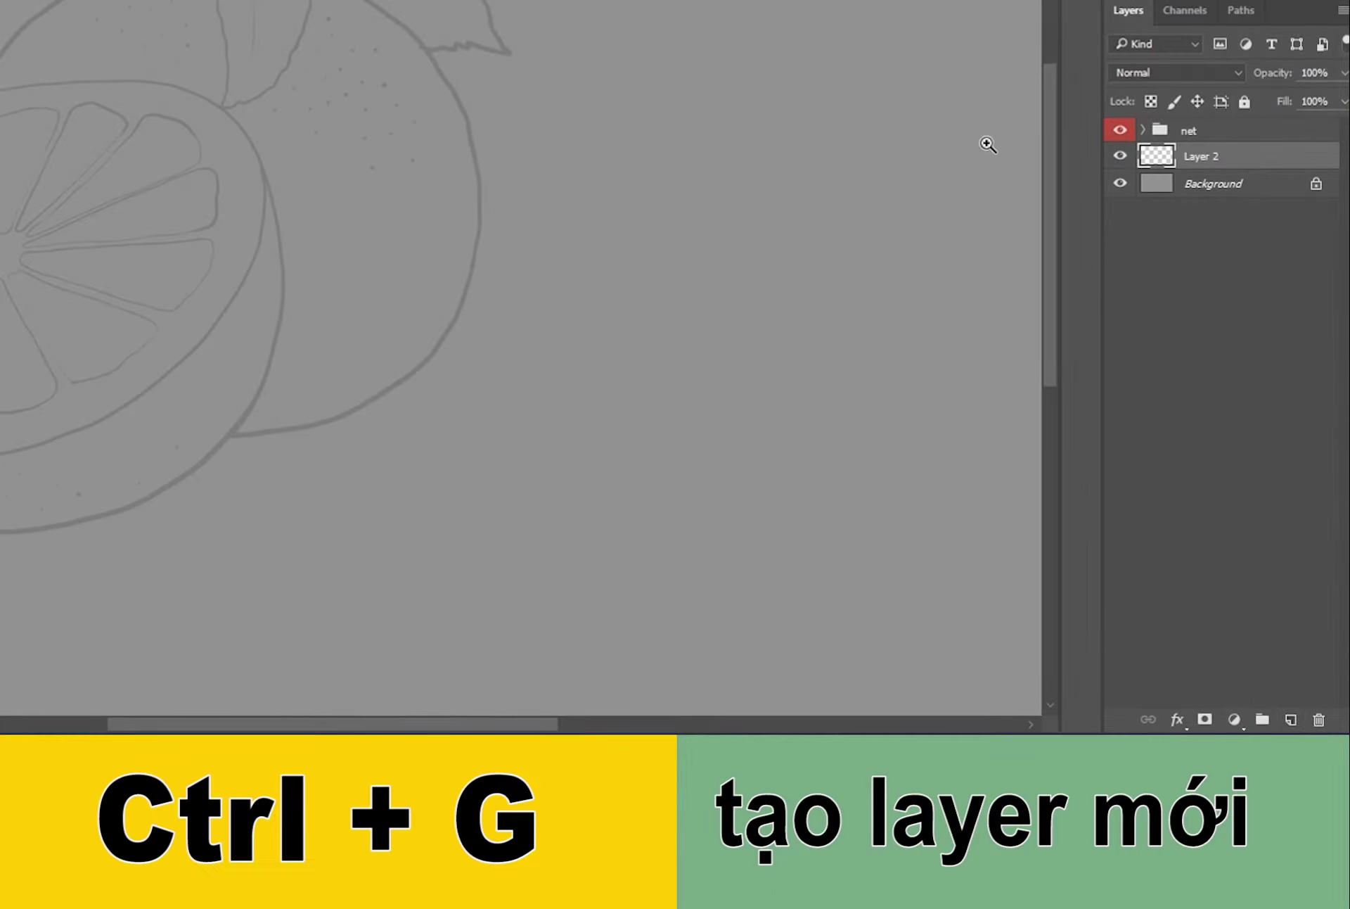
Group the new layer into a group named 'cam' with a yellow label.
key("ctrl+g")
double_click(1199, 155)
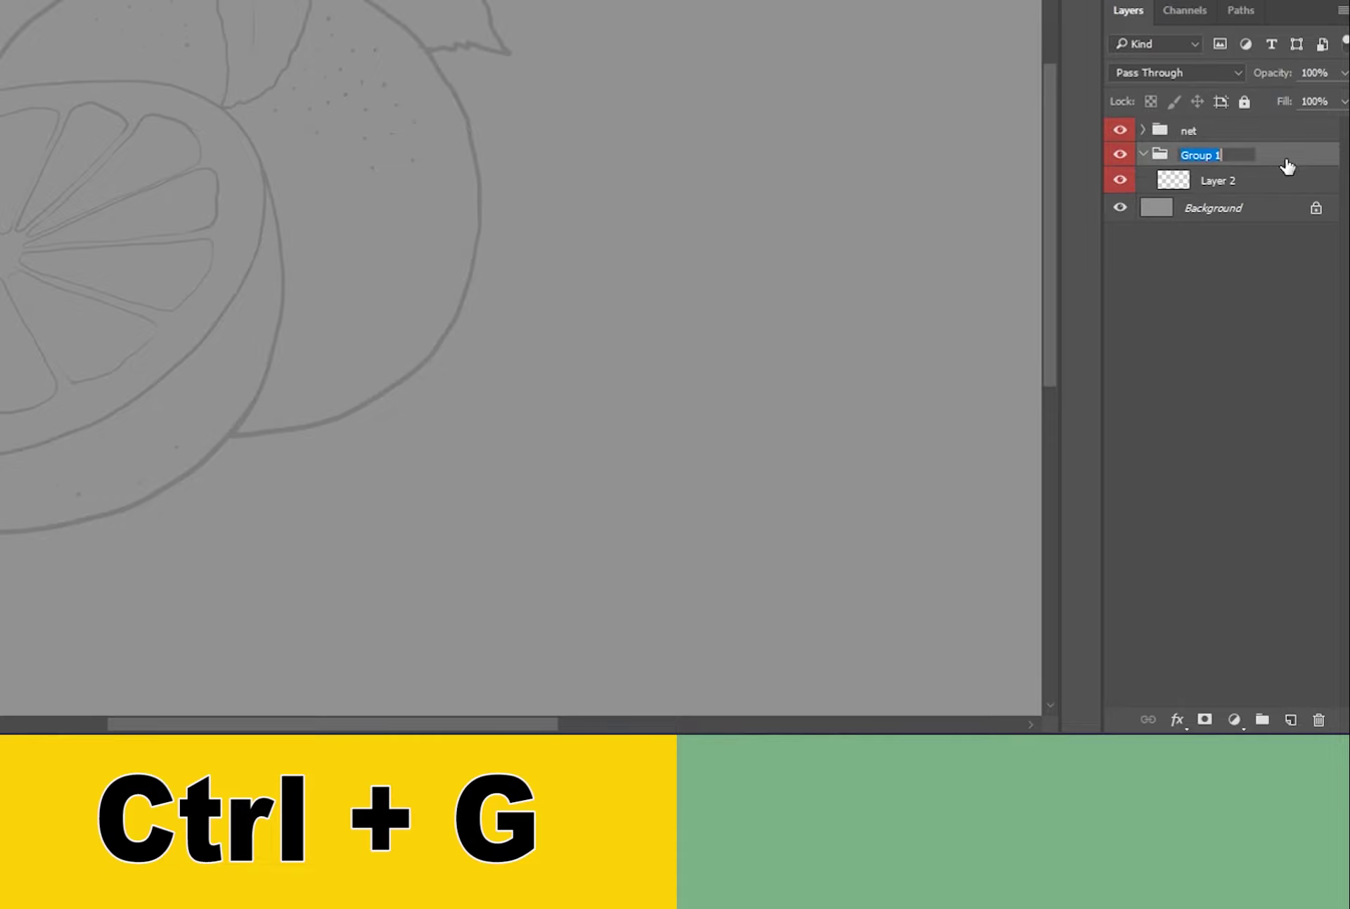
type("cam")
key("Return")
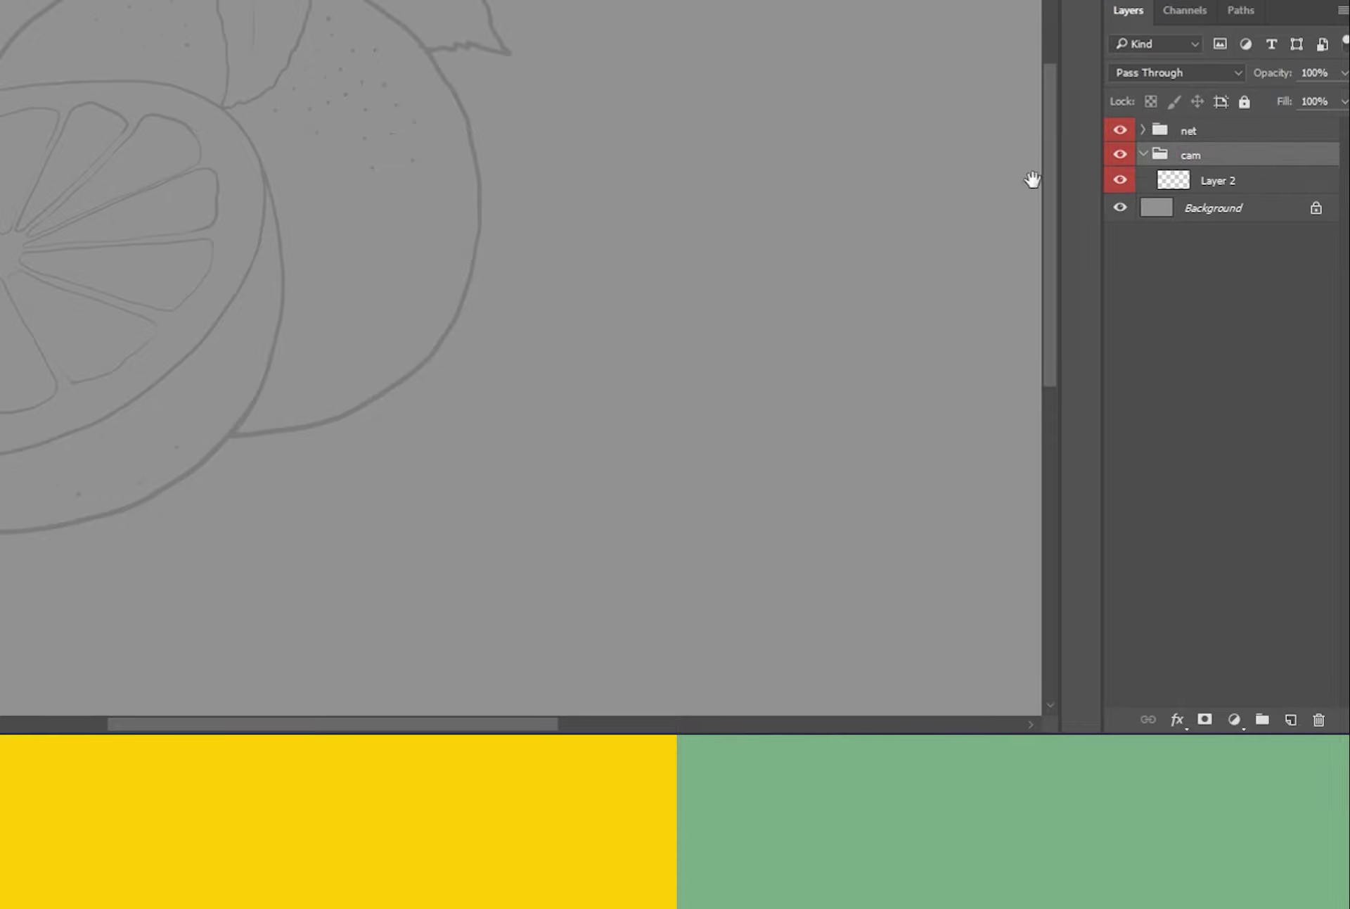
right_click(1120, 163)
left_click(1162, 295)
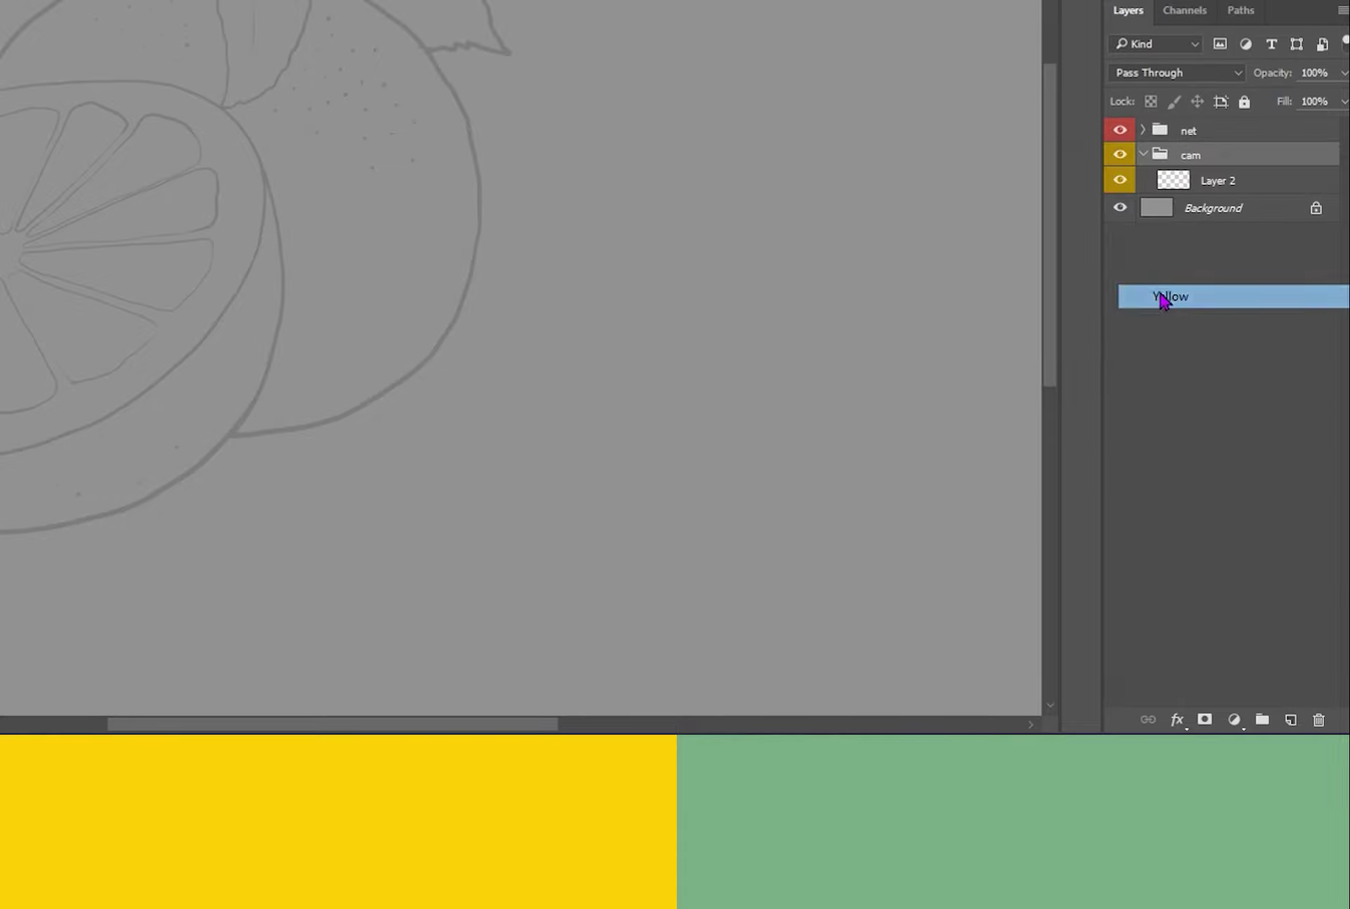
Select the empty layer inside cam and zoom to 200% on the fruit slice.
left_click(1182, 184)
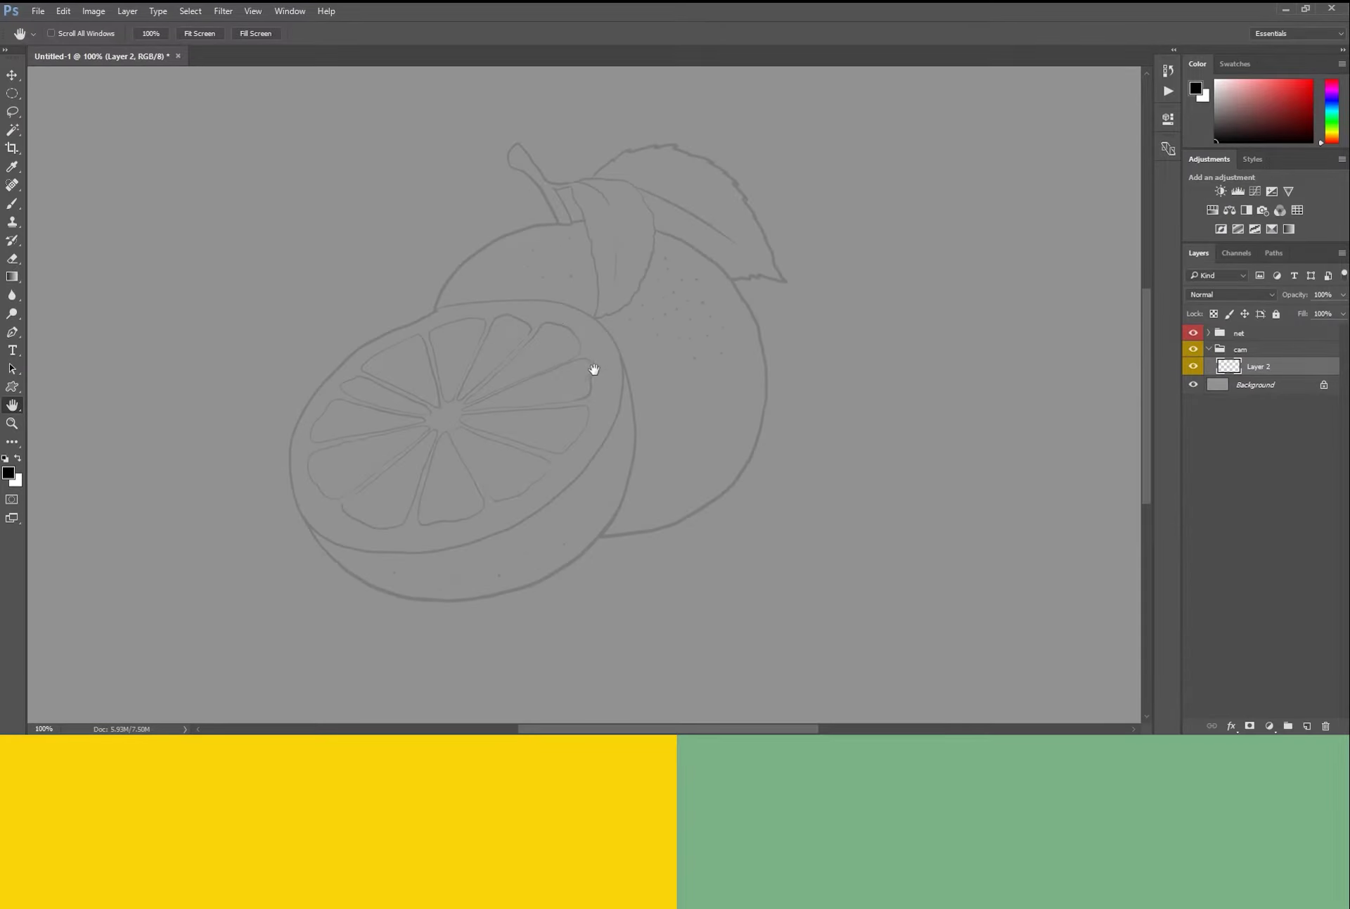
left_click_drag(568, 447, 567, 411)
left_click(593, 380, "ctrl")
left_click_drag(637, 452, 669, 453)
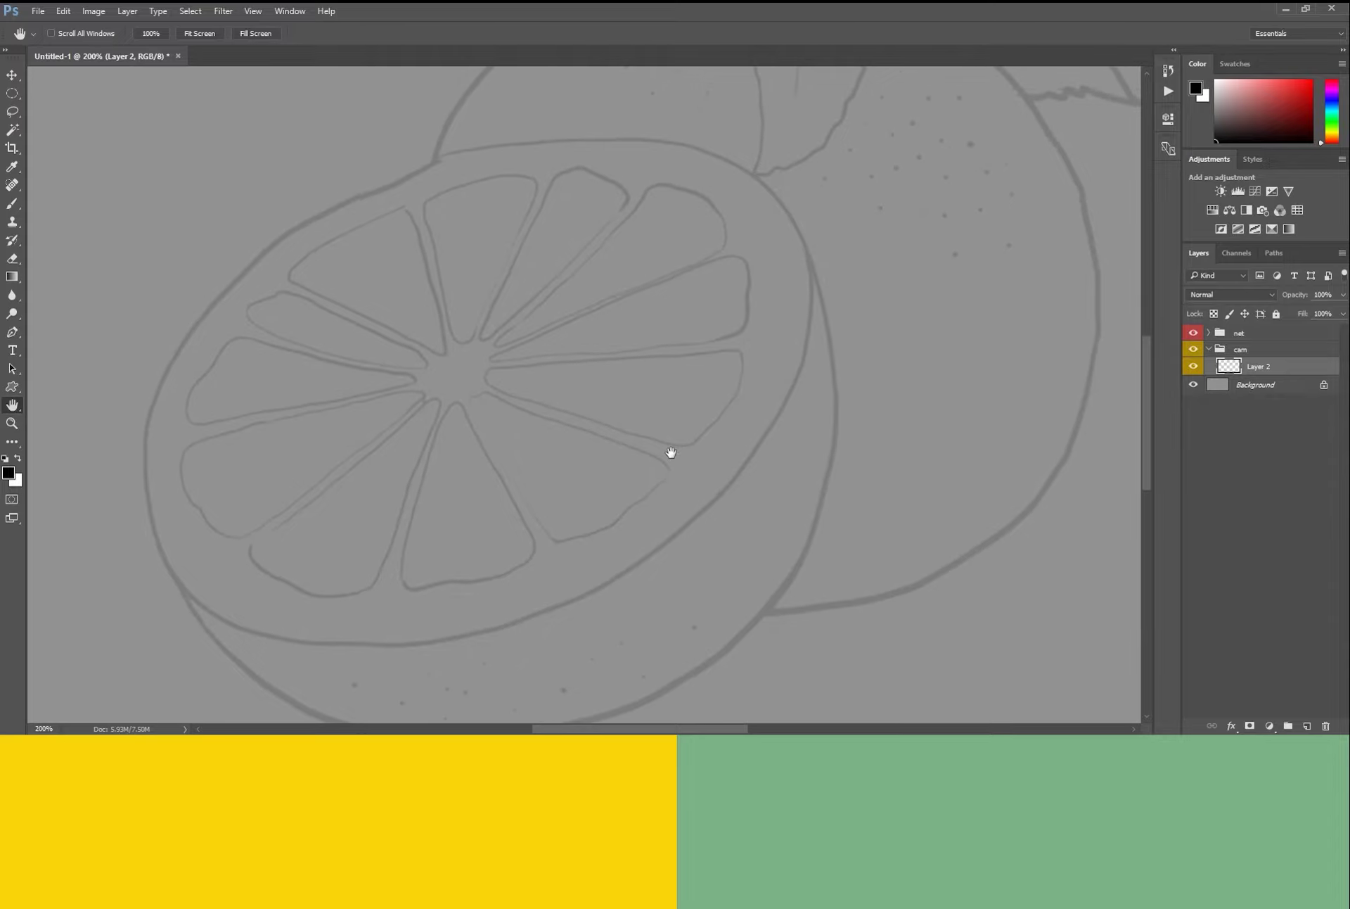
left_click_drag(676, 444, 617, 376)
Trace the upper part of the slice's rim with curved Pen anchors.
key("p")
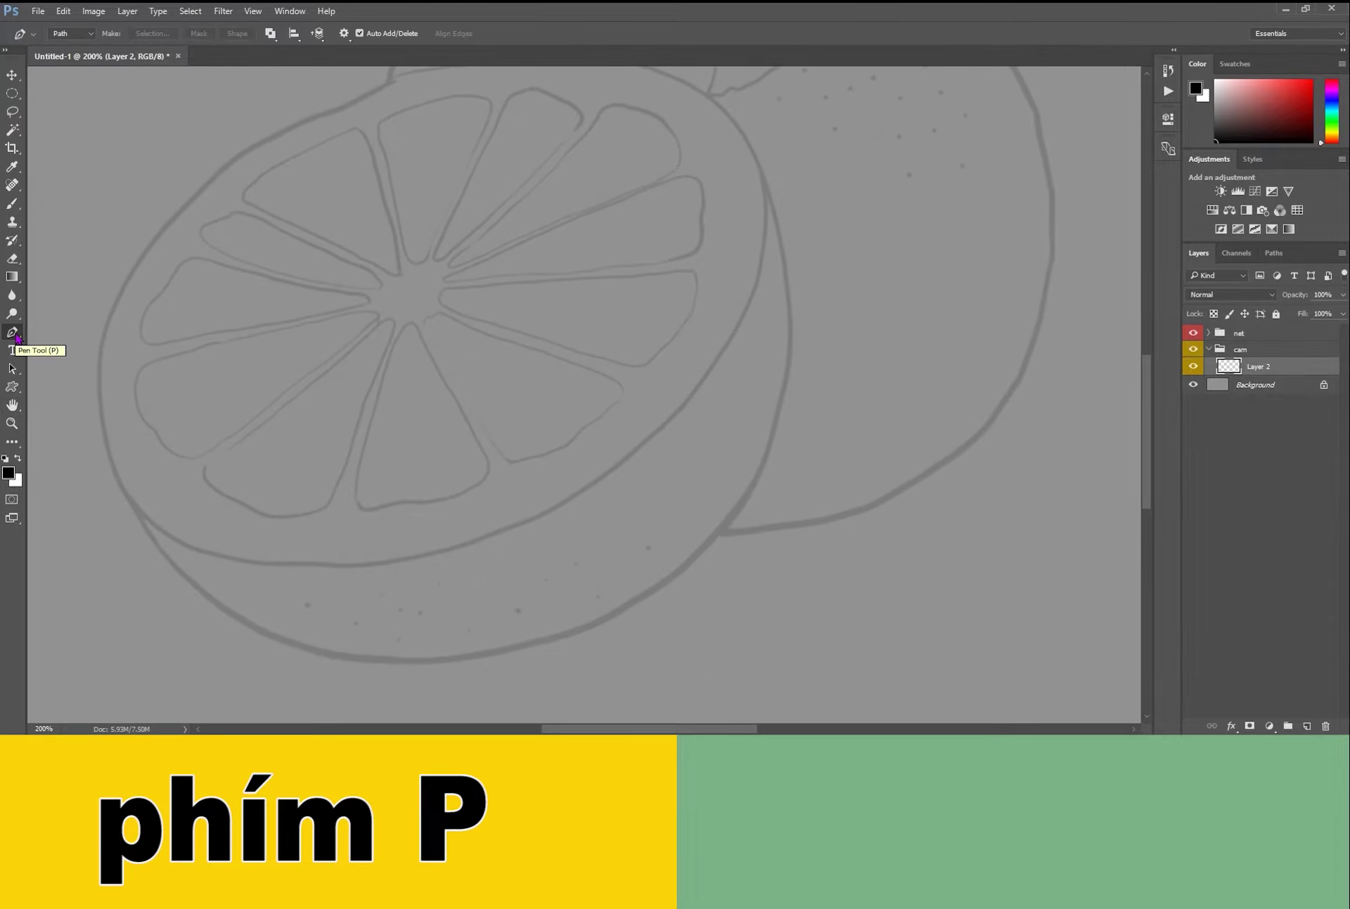
left_click_drag(113, 340, 82, 409)
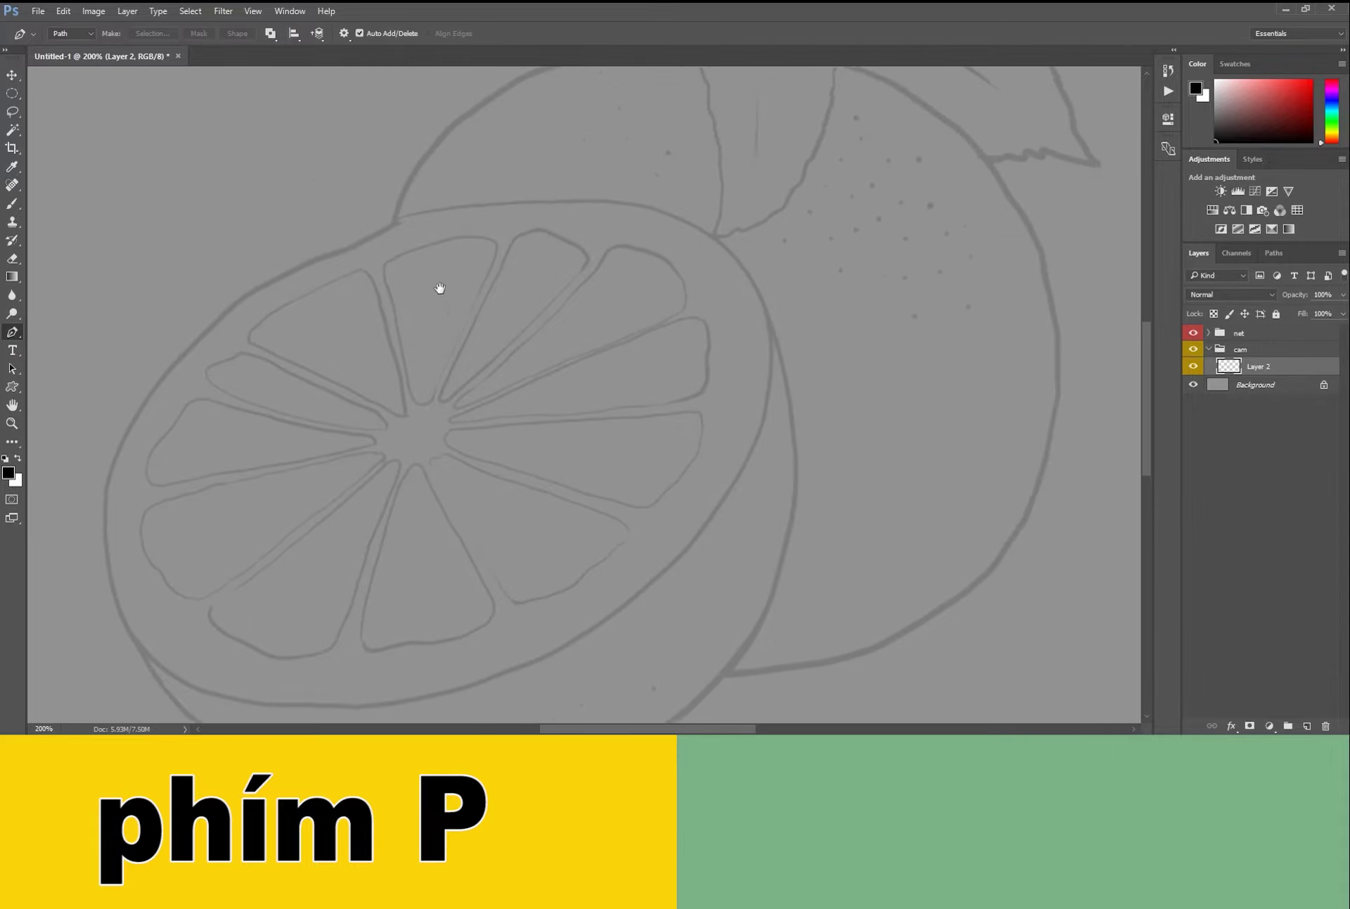
scroll(378, 245, "up", 1)
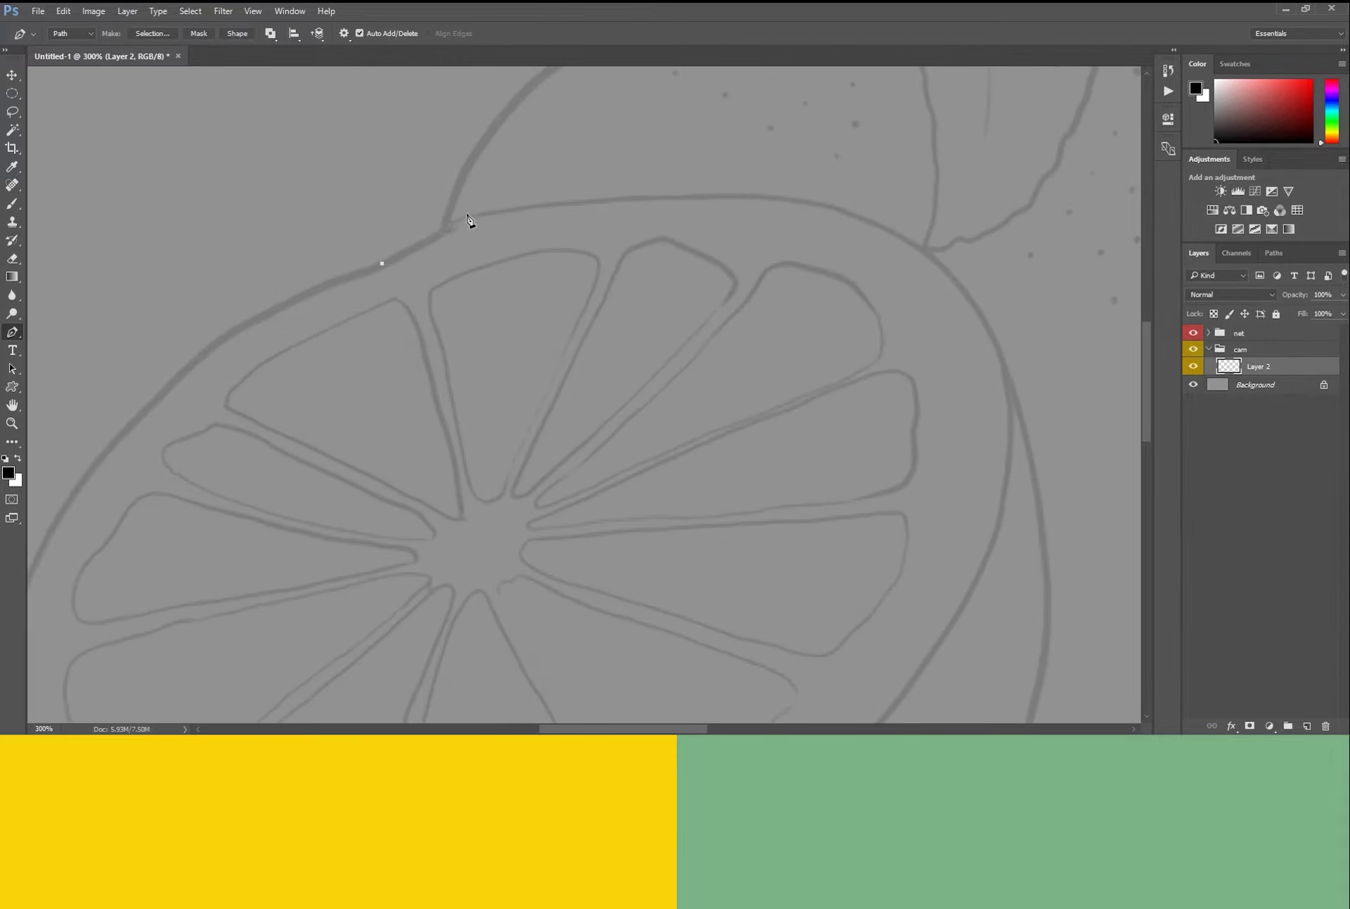
left_click_drag(596, 199, 656, 189)
mouse_move(780, 208)
left_mouse_down()
mouse_move(621, 181)
mouse_move(684, 177)
left_mouse_up()
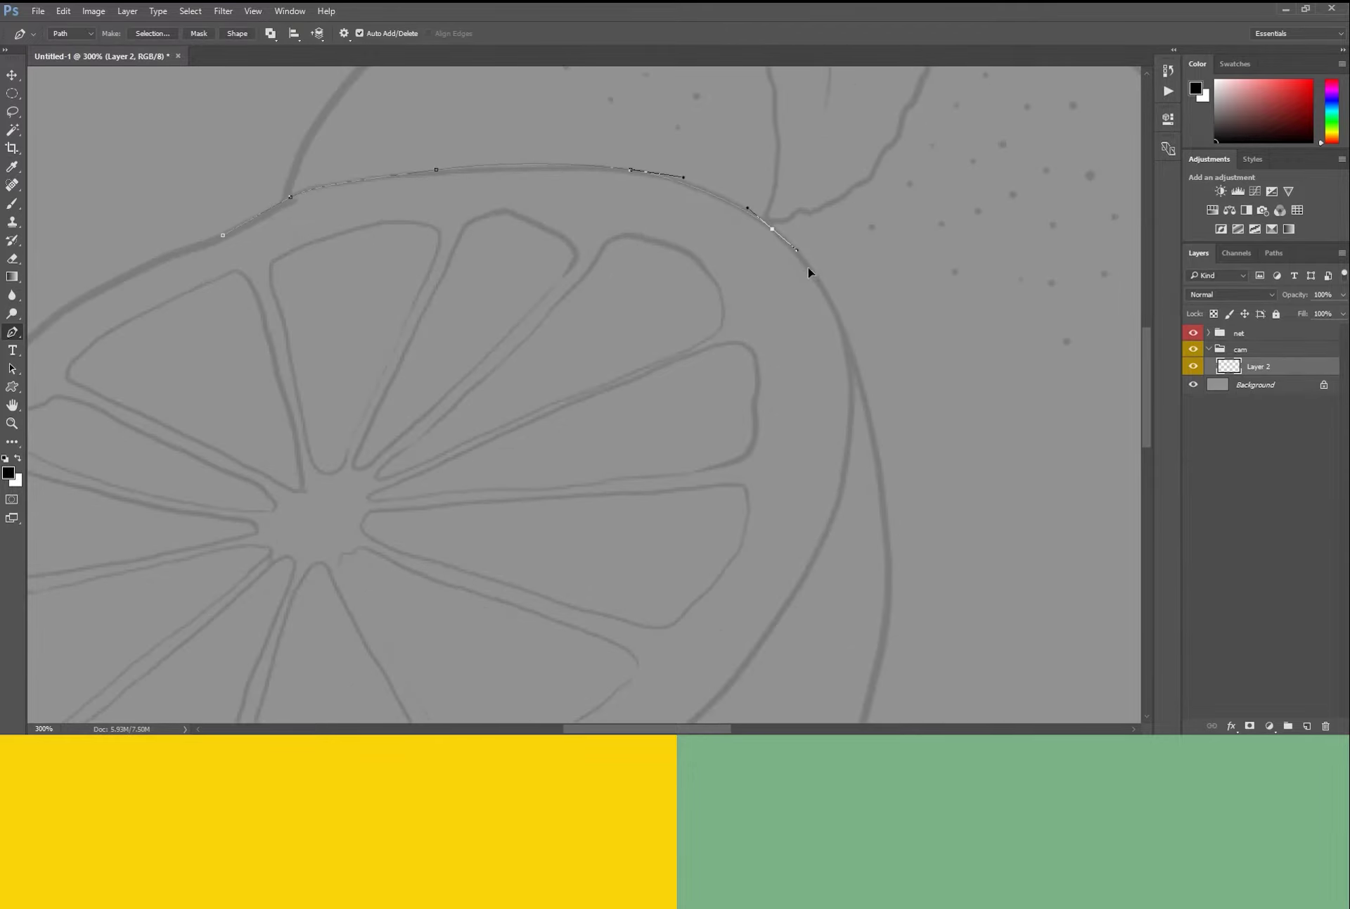
scroll(808, 272, "down", 3)
scroll(760, 331, "down", 3)
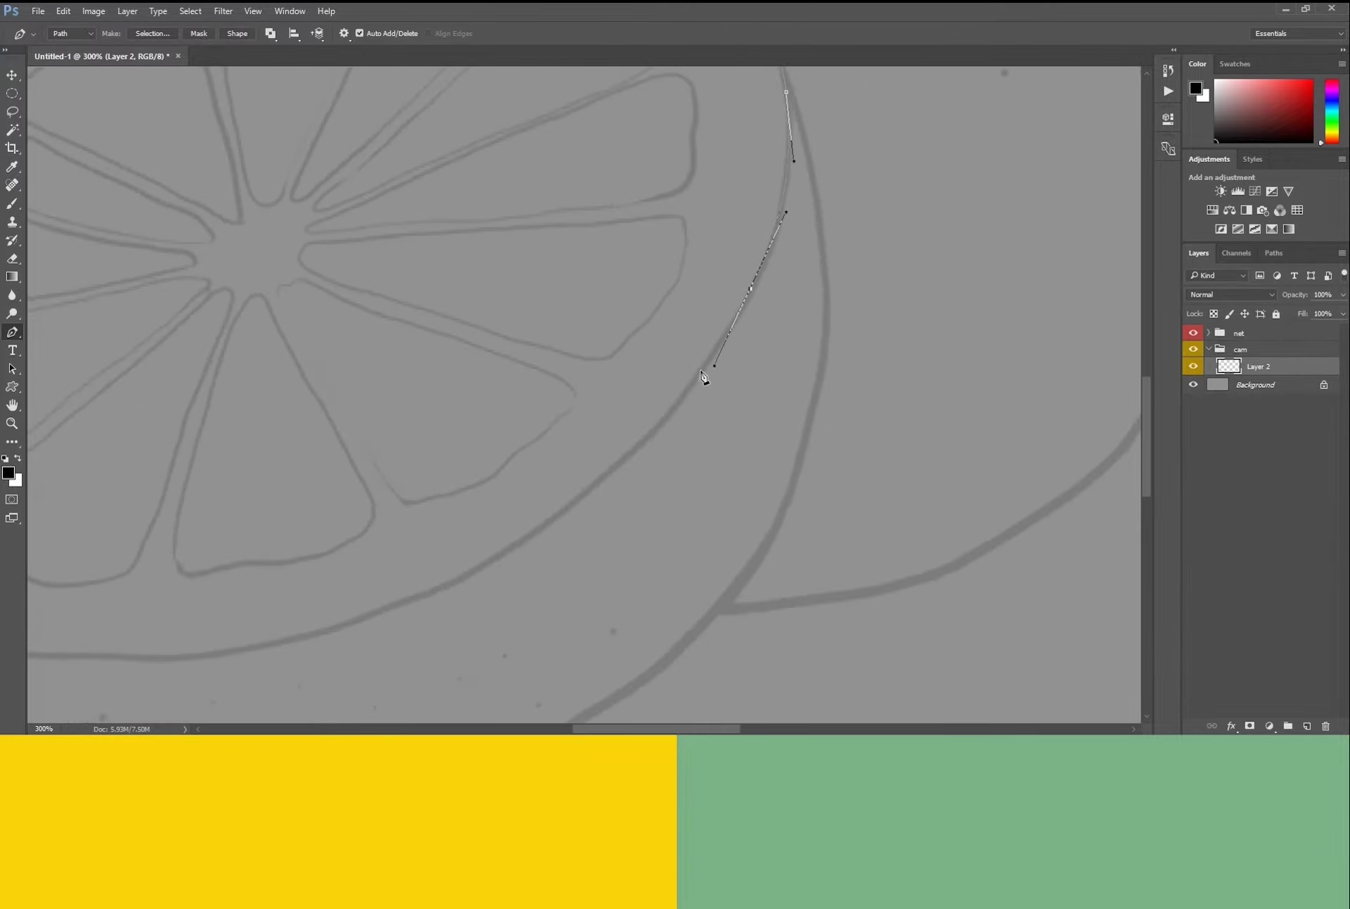
scroll(703, 378, "down", 2)
scroll(703, 378, "left", 2)
scroll(590, 483, "up", 2)
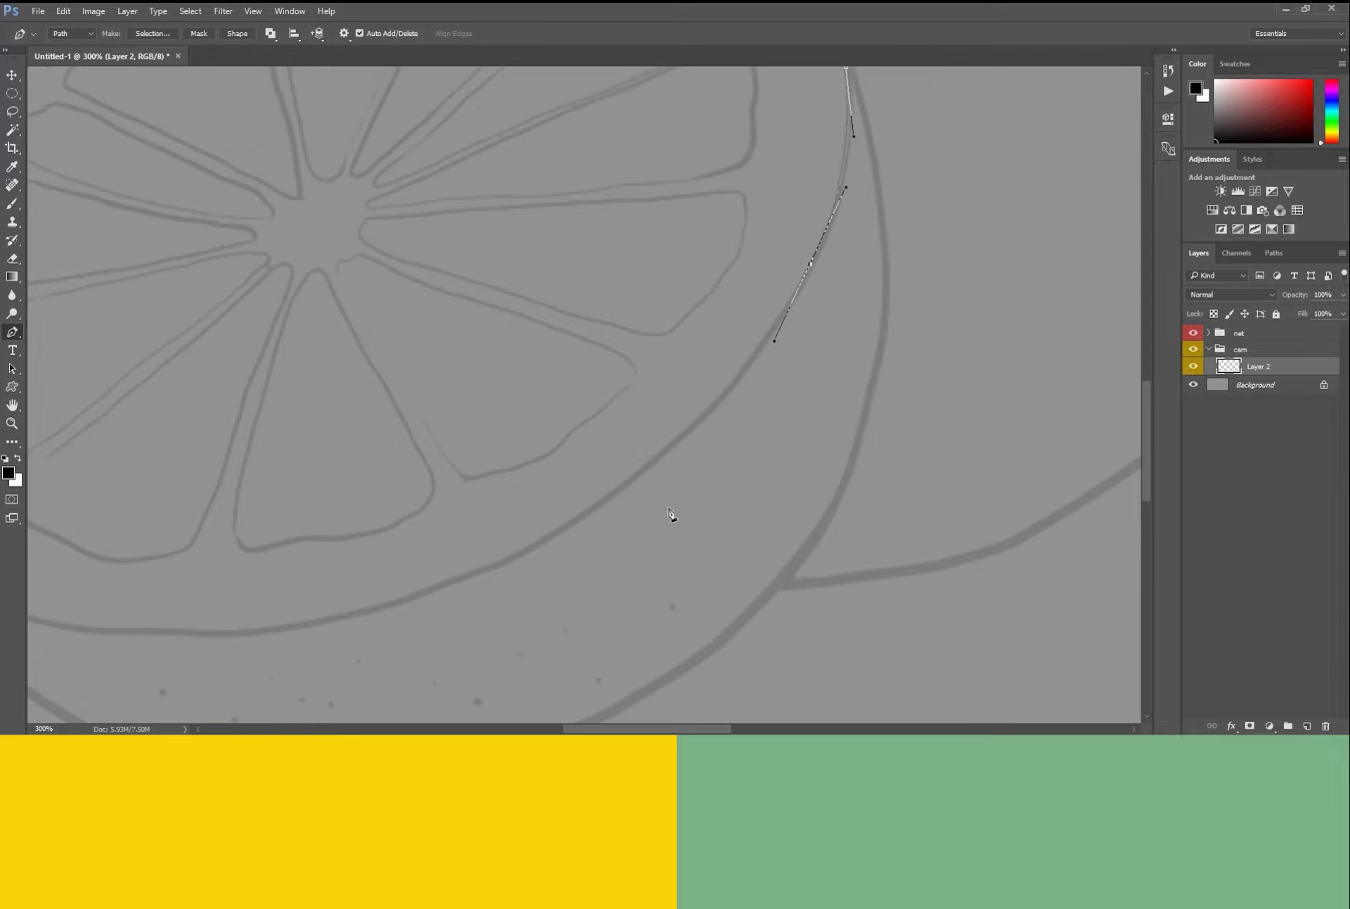
left_click_drag(550, 554, 569, 505)
left_click_drag(642, 394, 668, 414)
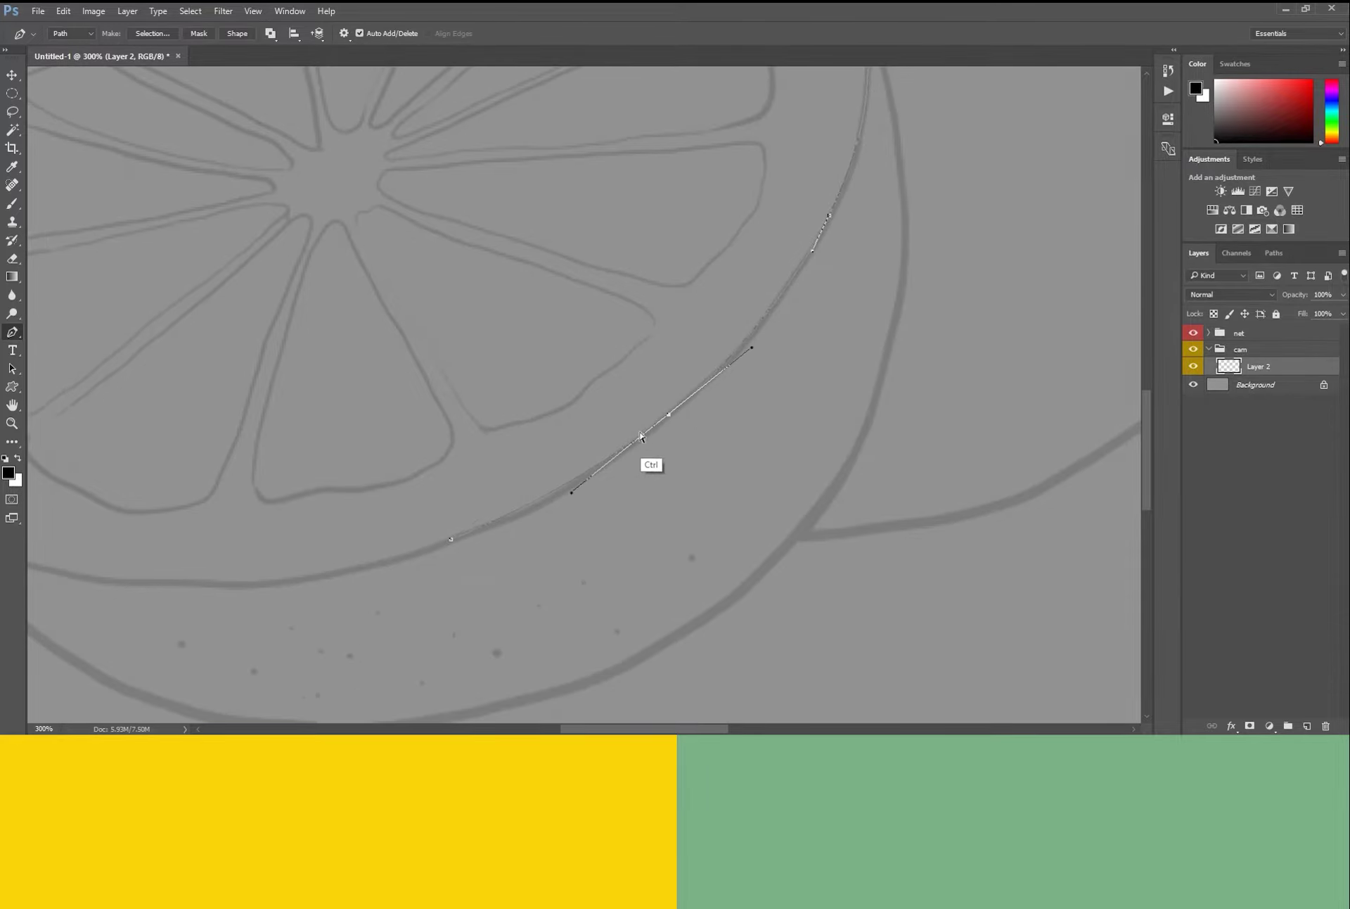
left_click_drag(365, 532, 672, 438)
Continue the path around the slice's lower edge, close it and convert it to a selection.
left_click(294, 458)
left_click(512, 454)
left_click_drag(507, 456, 507, 498)
left_click_drag(515, 423, 479, 558)
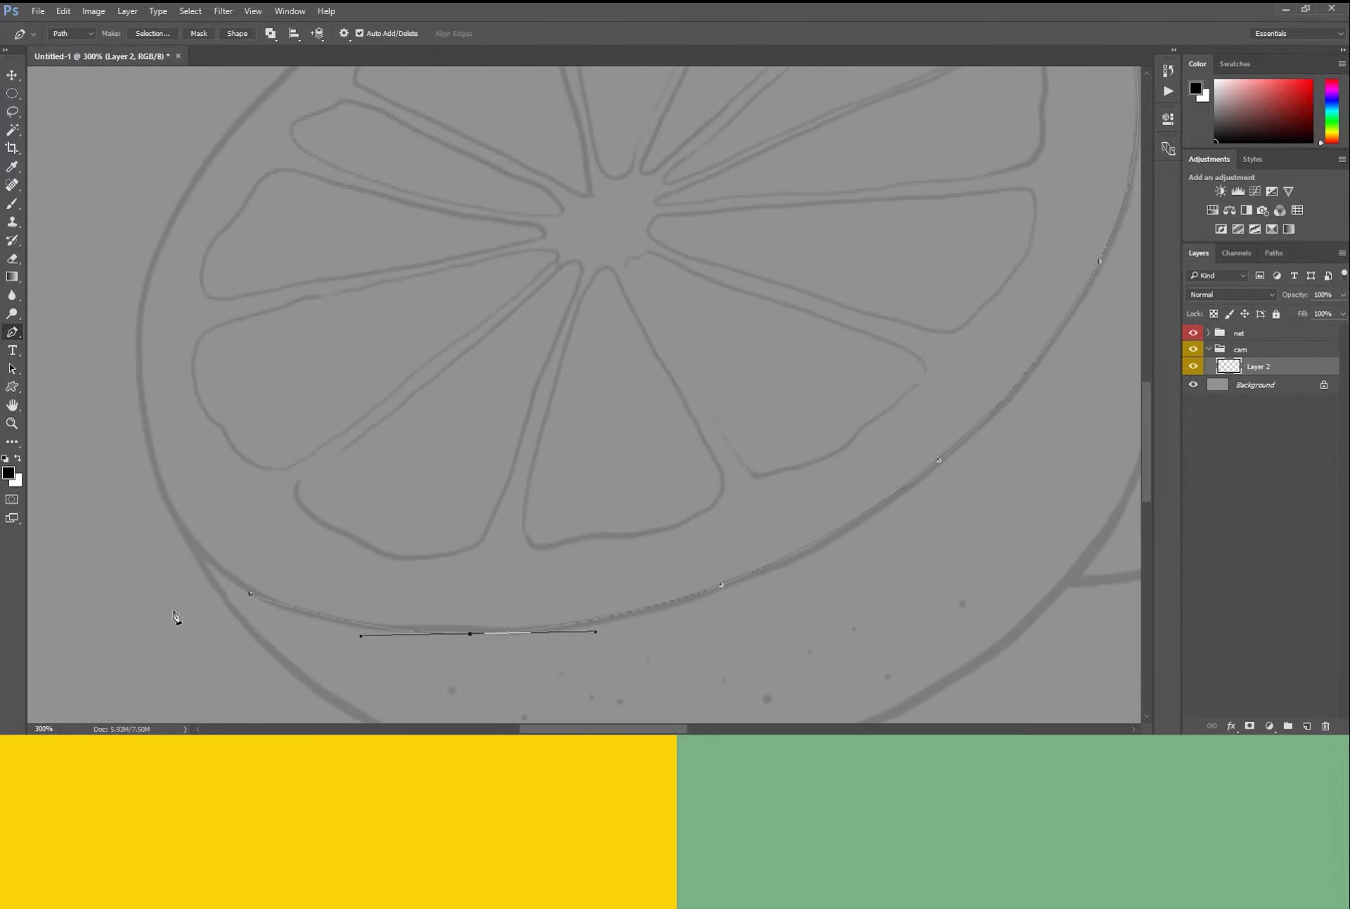
left_click_drag(194, 543, 157, 502)
left_click_drag(147, 415, 186, 611)
left_click_drag(262, 282, 242, 352)
left_click_drag(338, 263, 373, 225)
key("ctrl+Return")
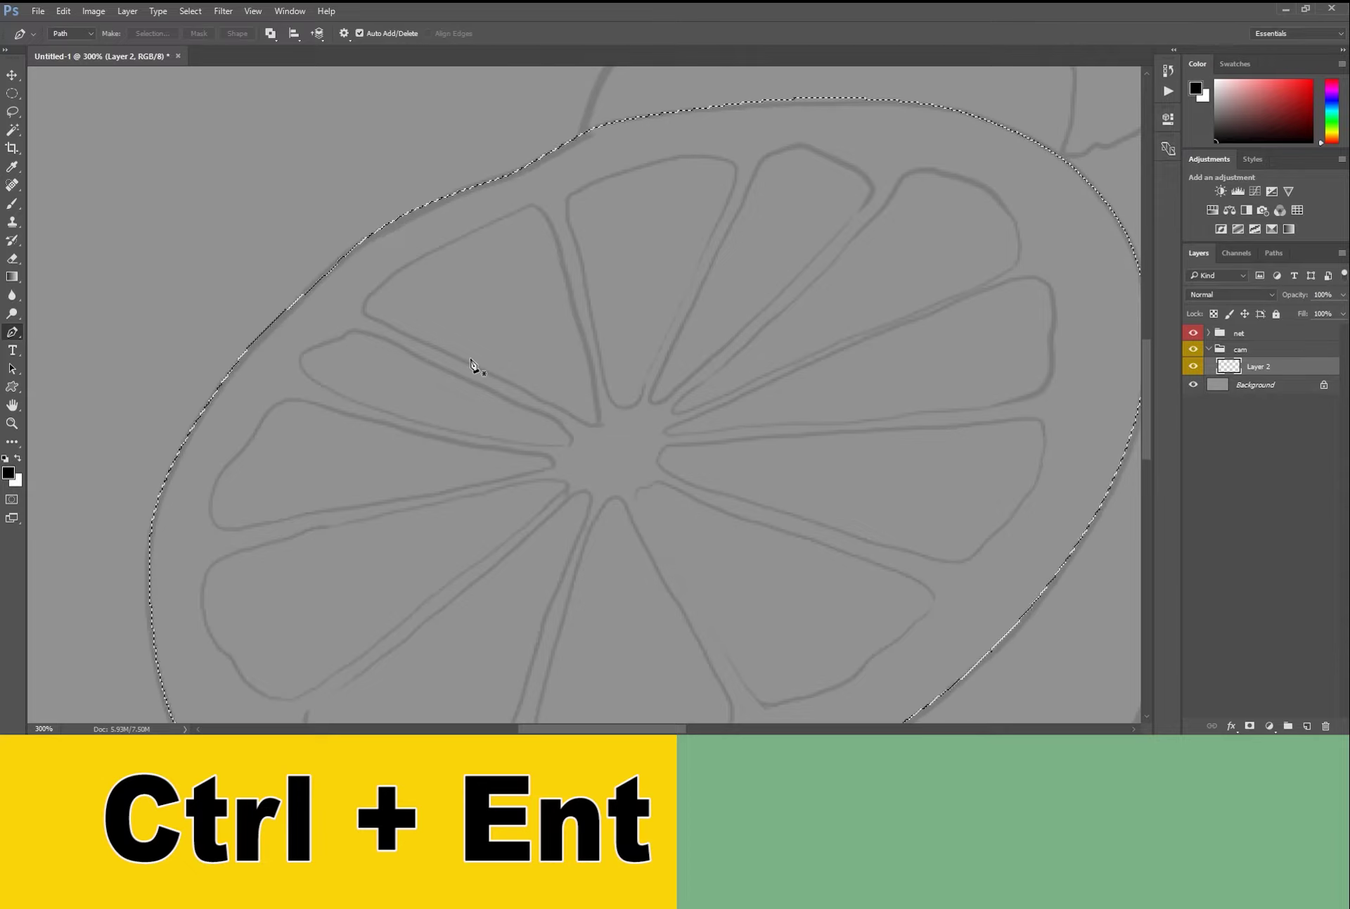
Fill the slice's cut face with light beige f1e4d9, then deselect.
key("i")
left_click(9, 472)
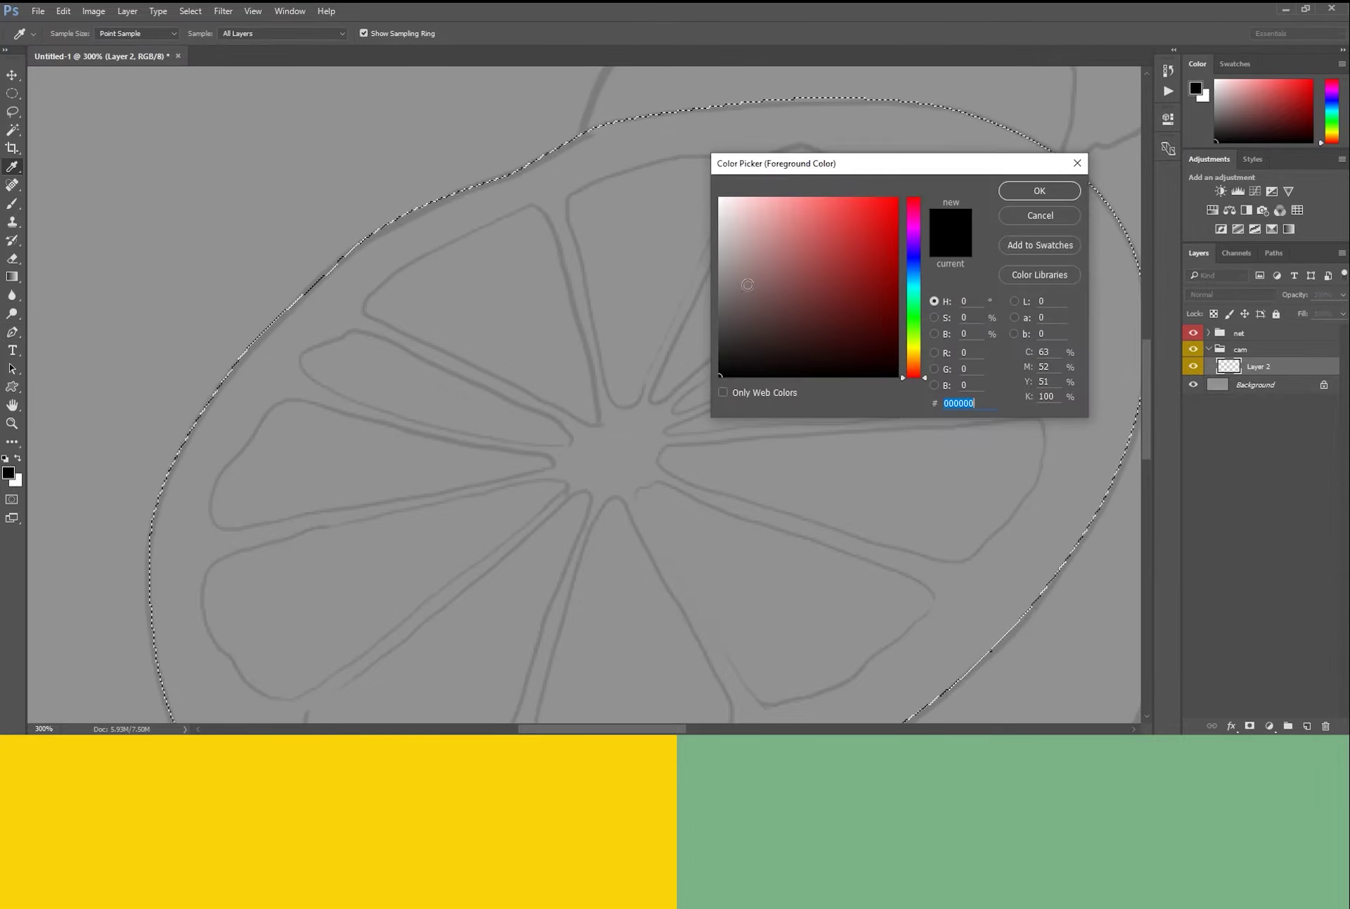
type("f1e4d9")
key("Return")
key("p")
key("alt+BackSpace")
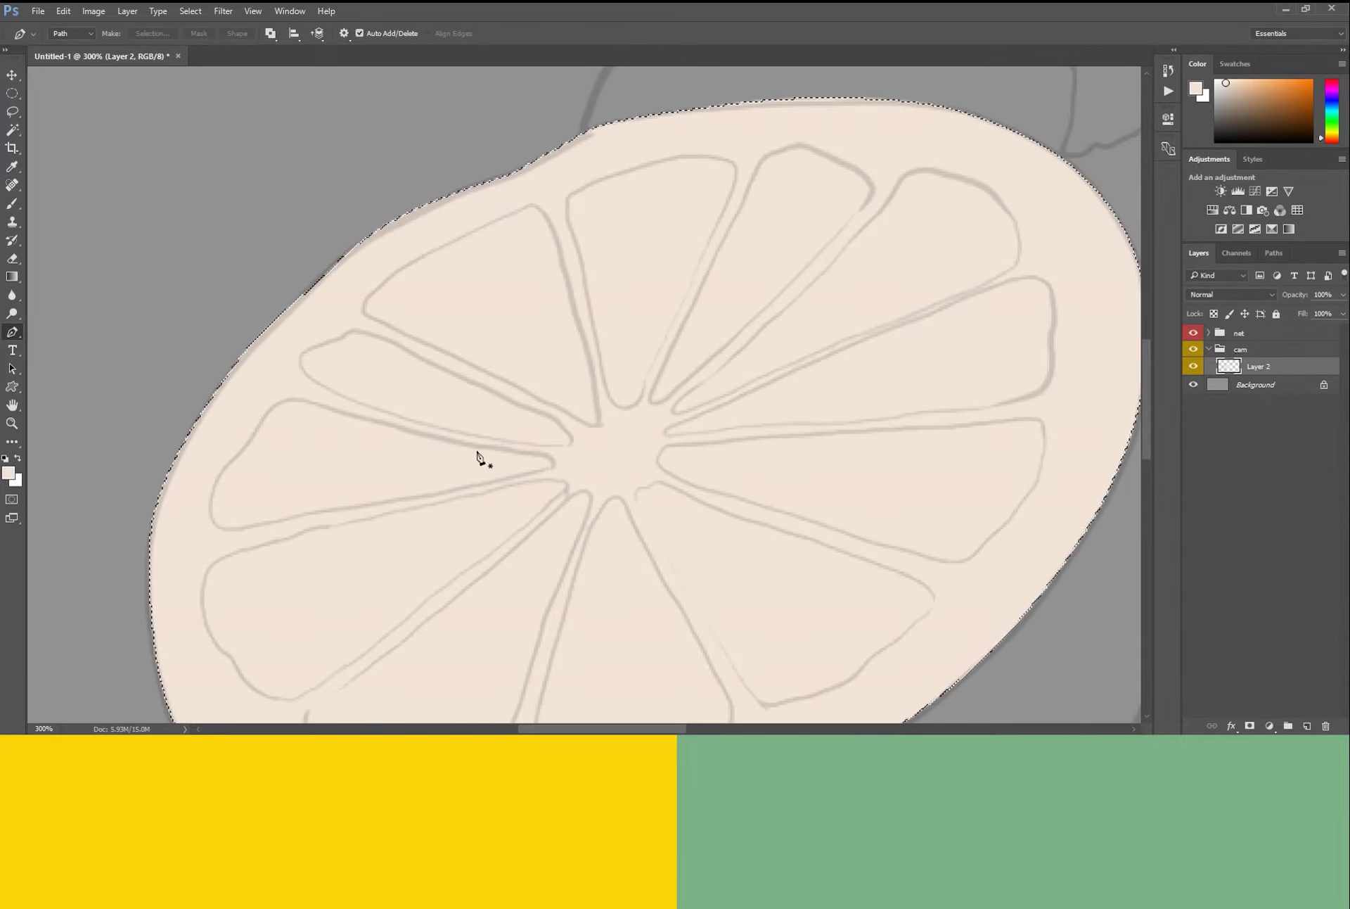
key("ctrl+d")
Zoom out and add a new empty layer above the beige fill.
scroll(507, 383, "down", 2)
left_click_drag(579, 392, 544, 350)
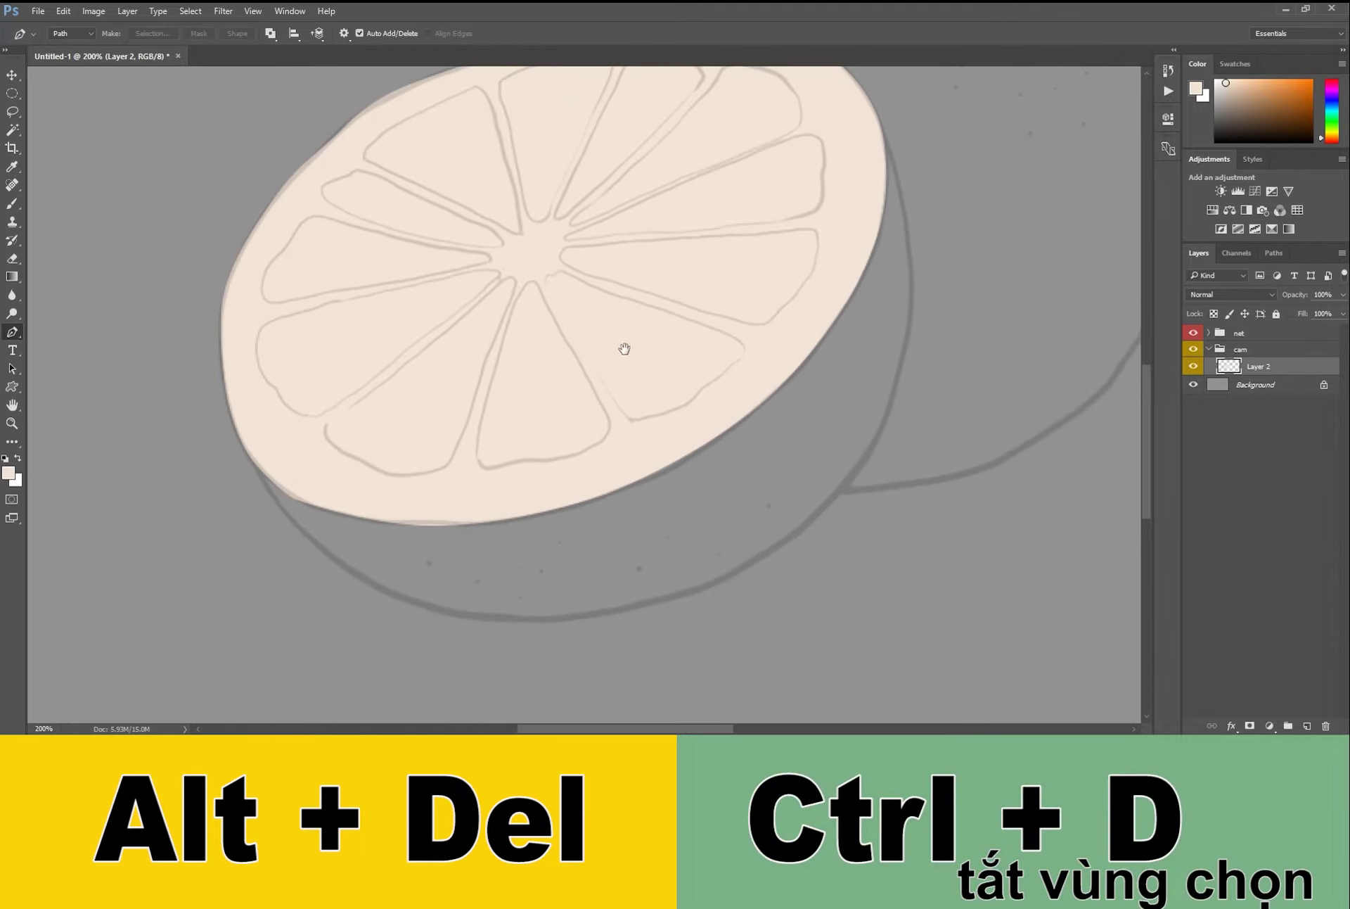
left_click(1308, 727)
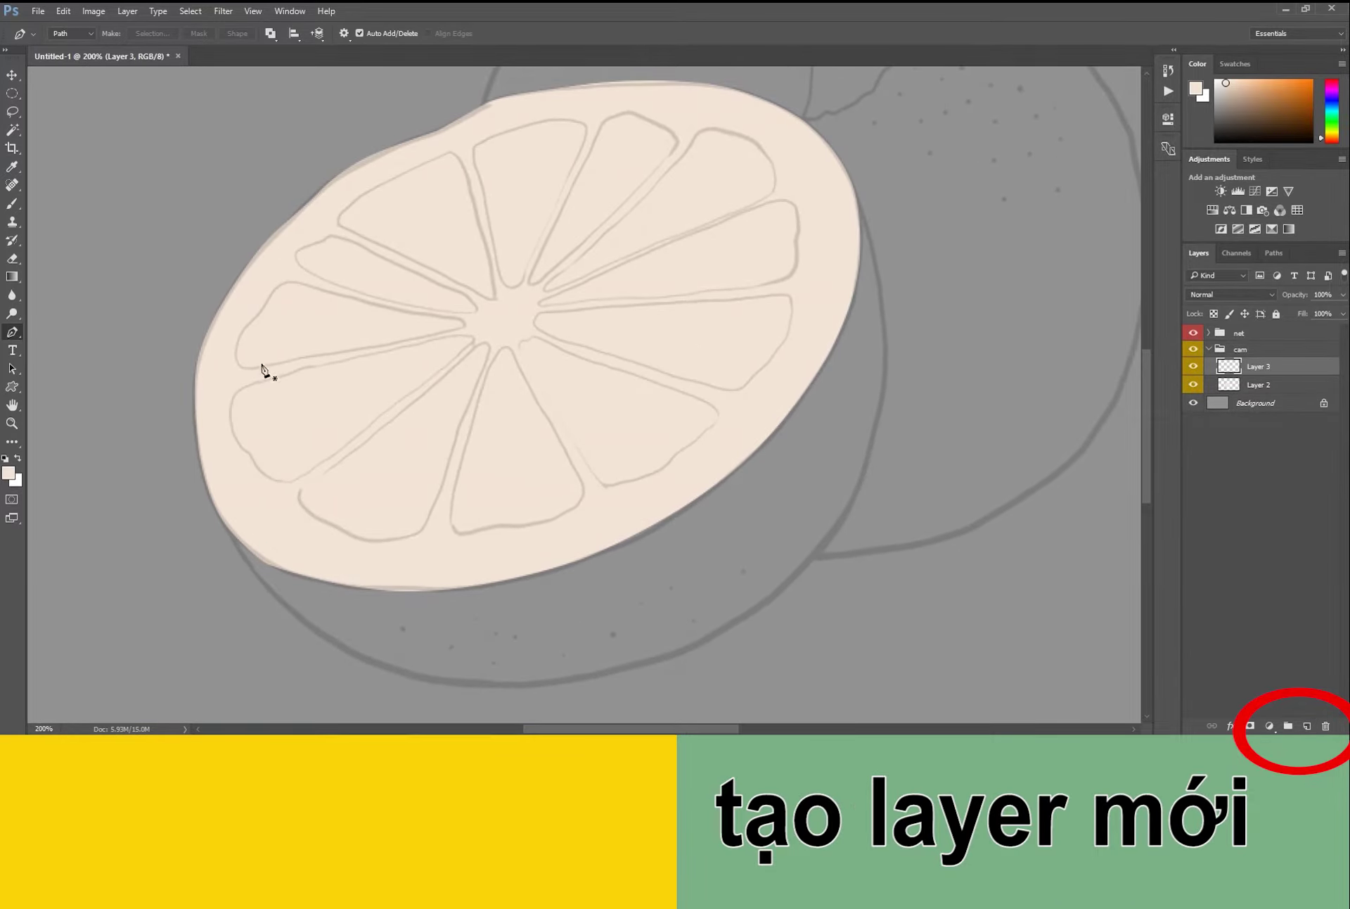
Zoom in on the slice and Pen-trace the first wedge's upper edge.
left_click(13, 474)
key("Escape")
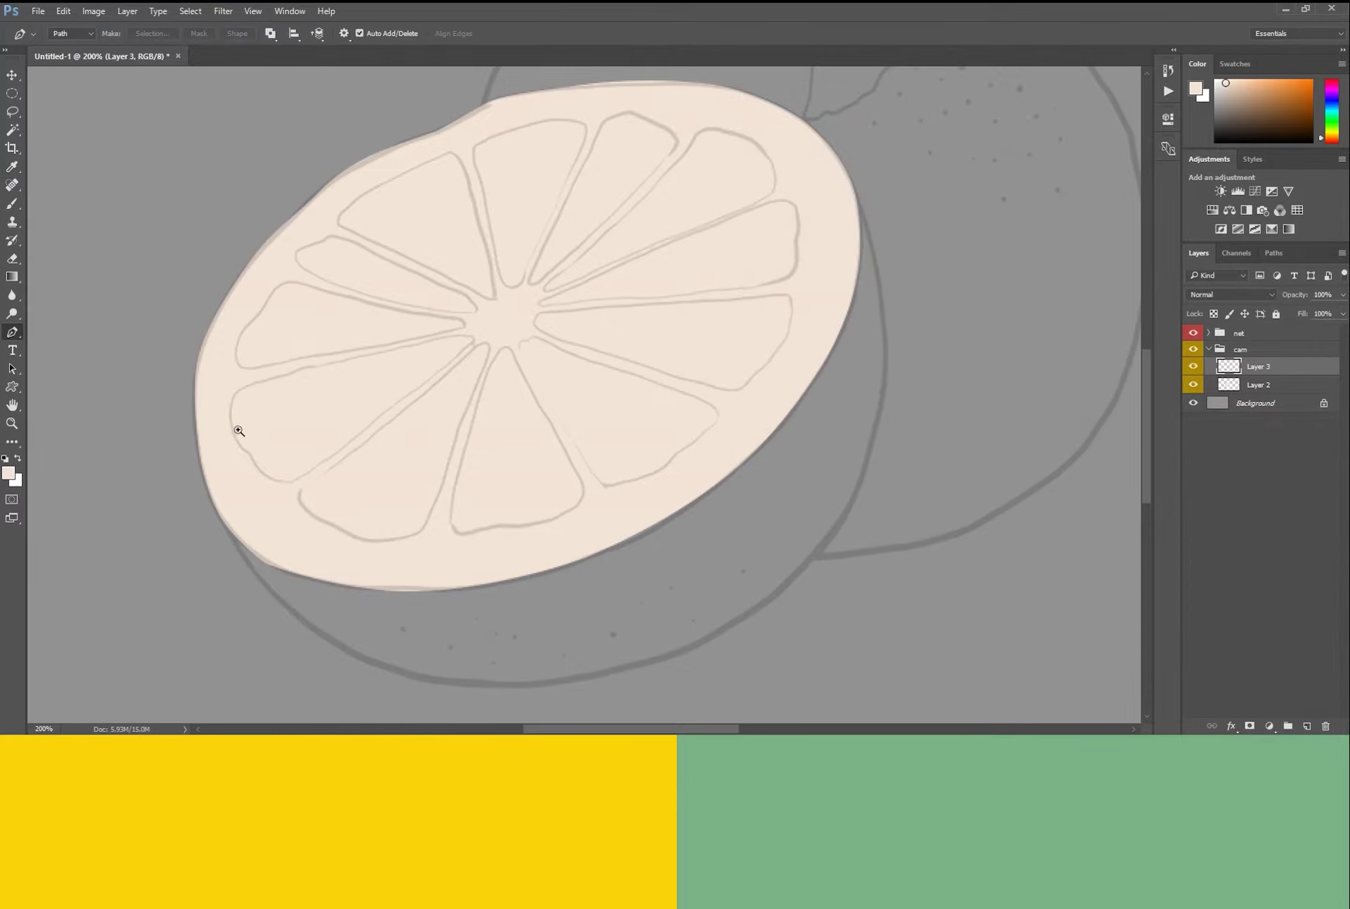
left_click(239, 430, "ctrl")
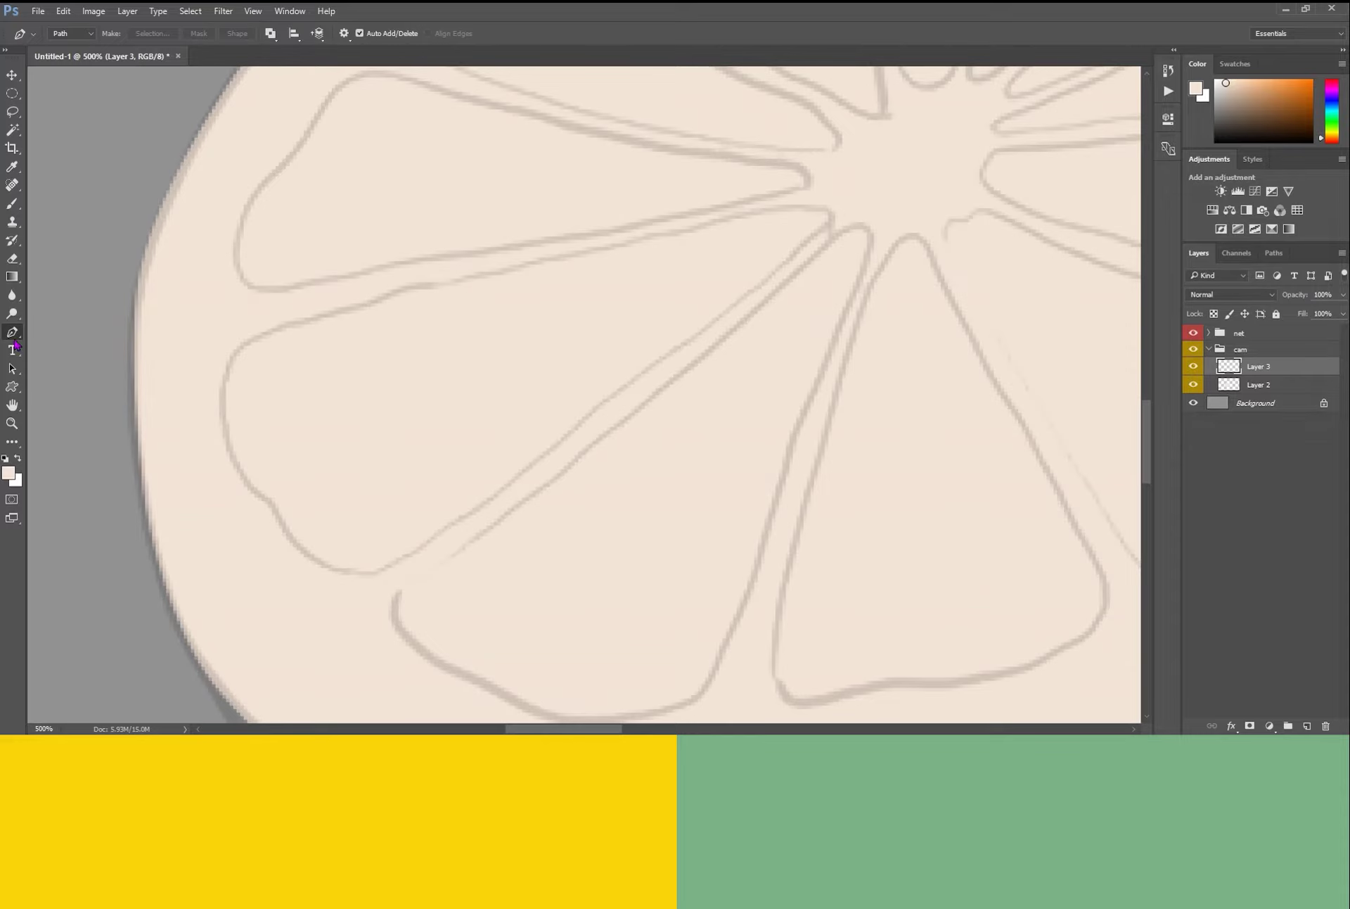
left_click(219, 380, "ctrl")
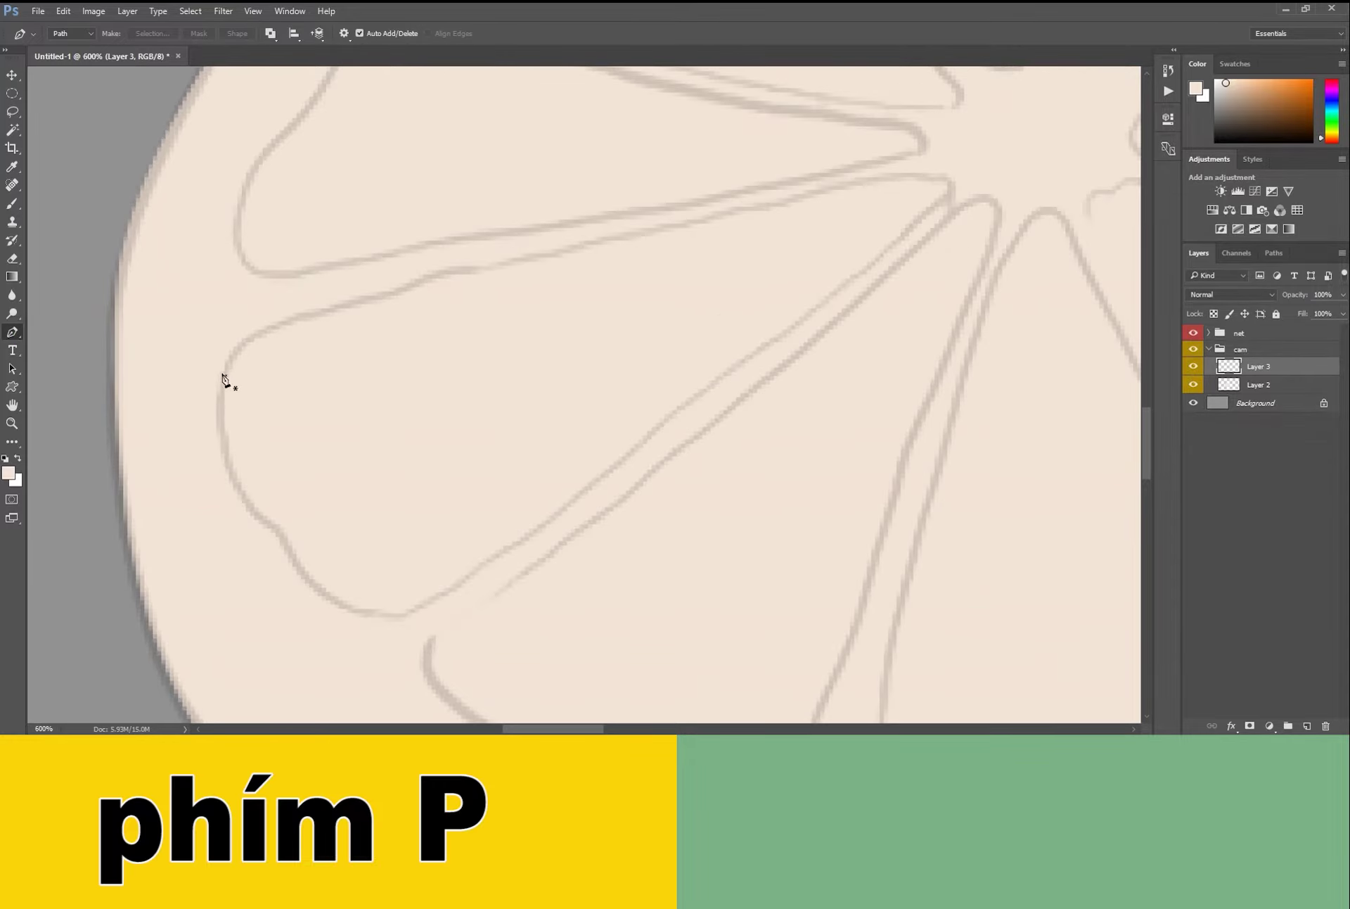
left_click_drag(426, 279, 457, 271)
left_click_drag(504, 265, 531, 253)
mouse_move(699, 225)
left_mouse_down()
mouse_move(516, 286)
mouse_move(569, 267)
left_mouse_up()
Trace the rest of the wedge outline, close it, and make it a selection.
left_click_drag(691, 239, 716, 237)
left_click(741, 246)
left_click_drag(703, 296, 741, 217)
left_click_drag(640, 300, 601, 345)
left_click_drag(421, 478, 390, 506)
left_click_drag(252, 591, 229, 604)
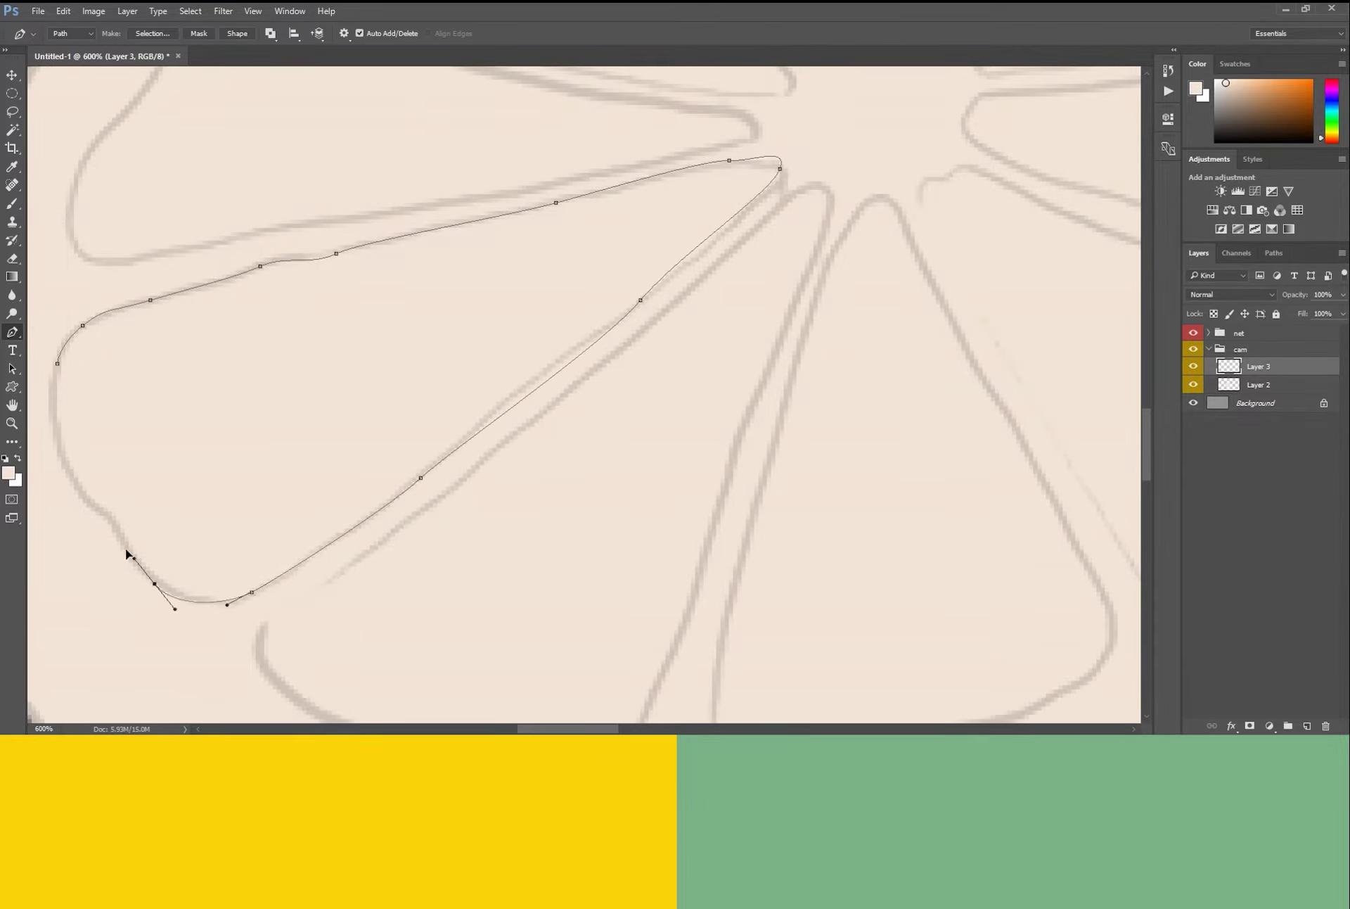
left_click(62, 460)
key("ctrl+Return")
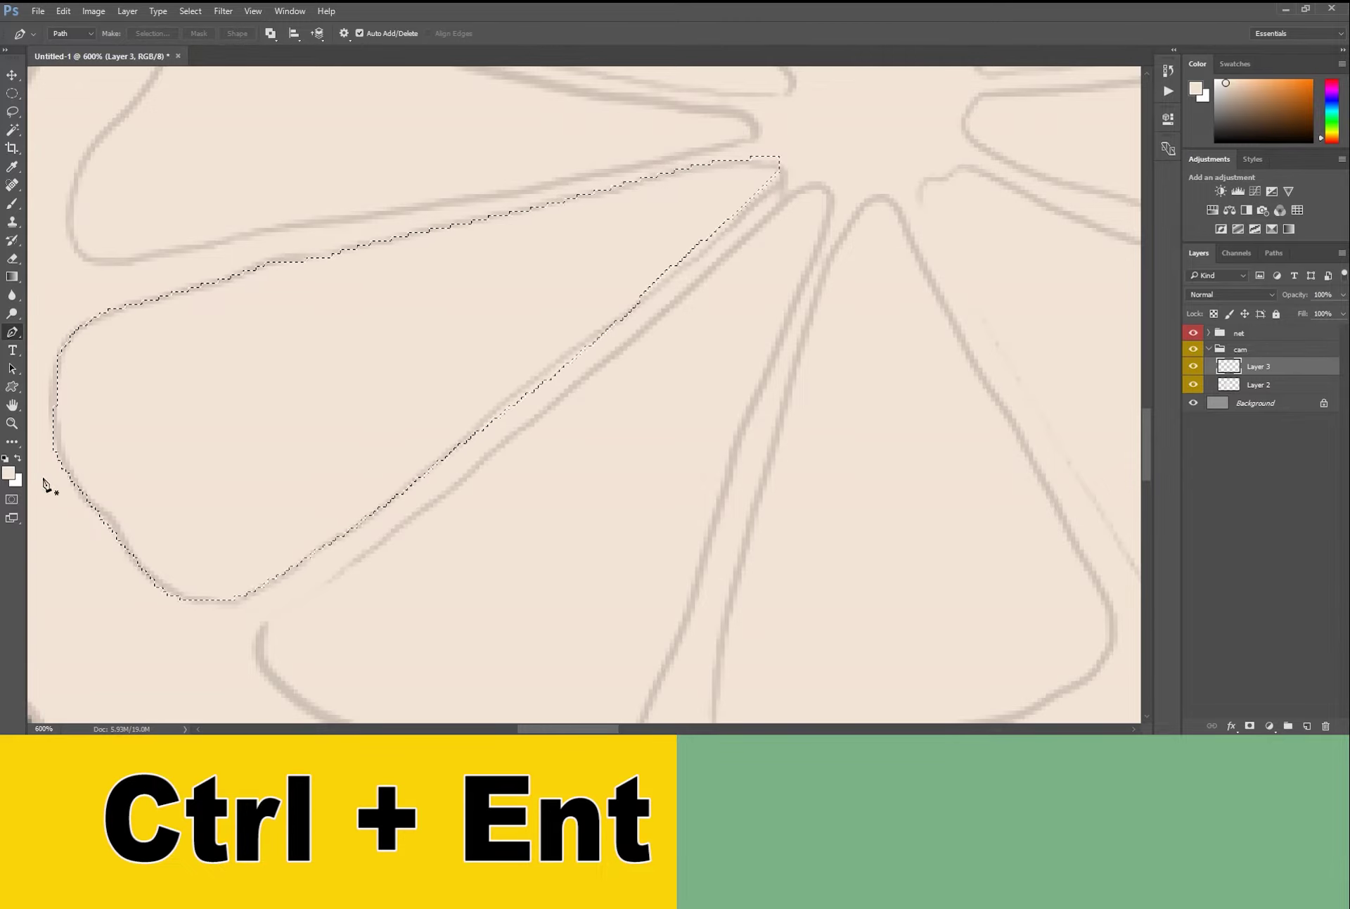
Fill the wedge selection with a pale orange foreground colour and deselect.
left_click(11, 474)
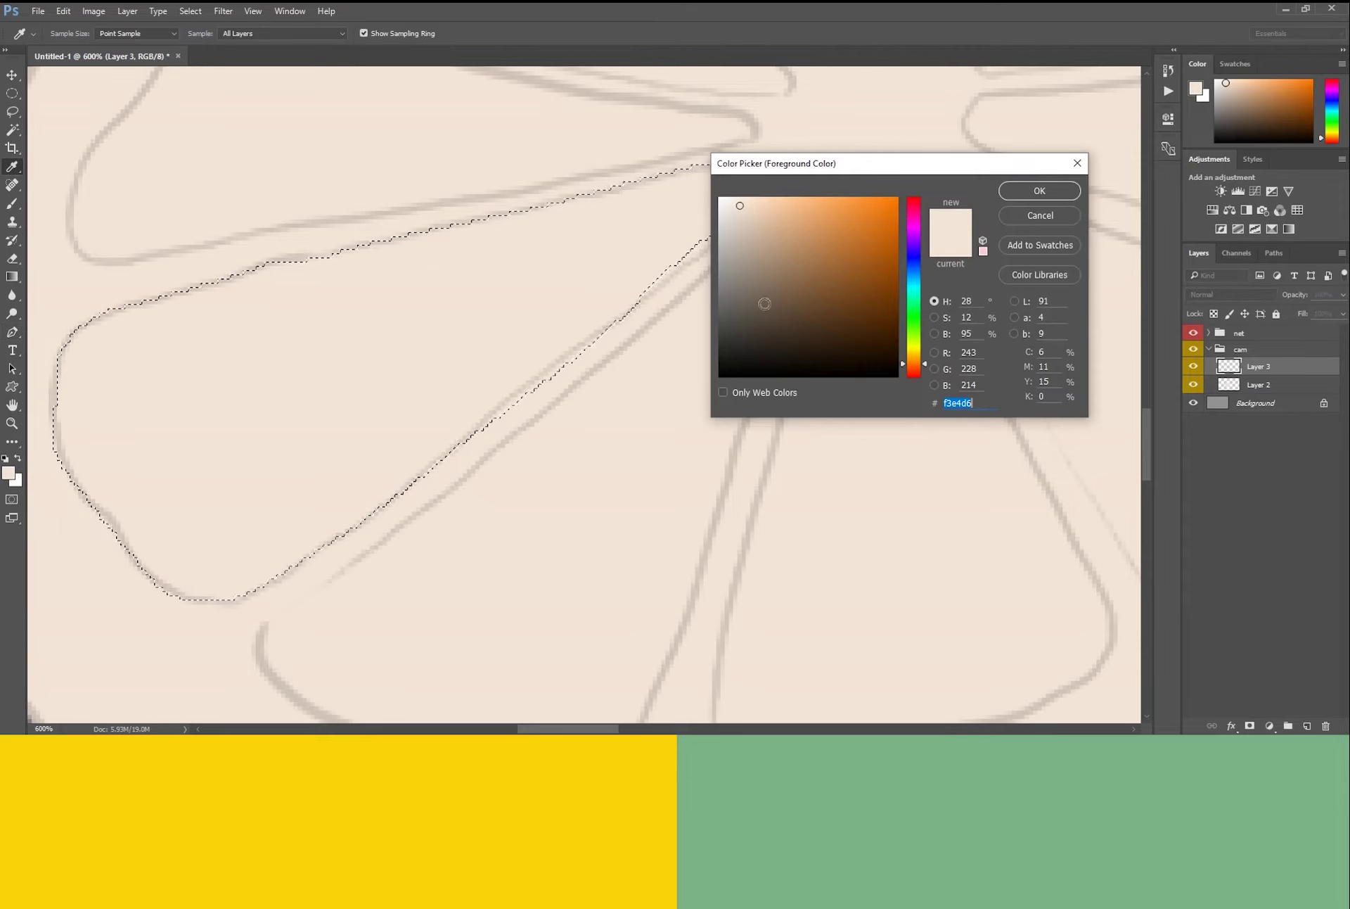
left_click(914, 354)
left_click(780, 203)
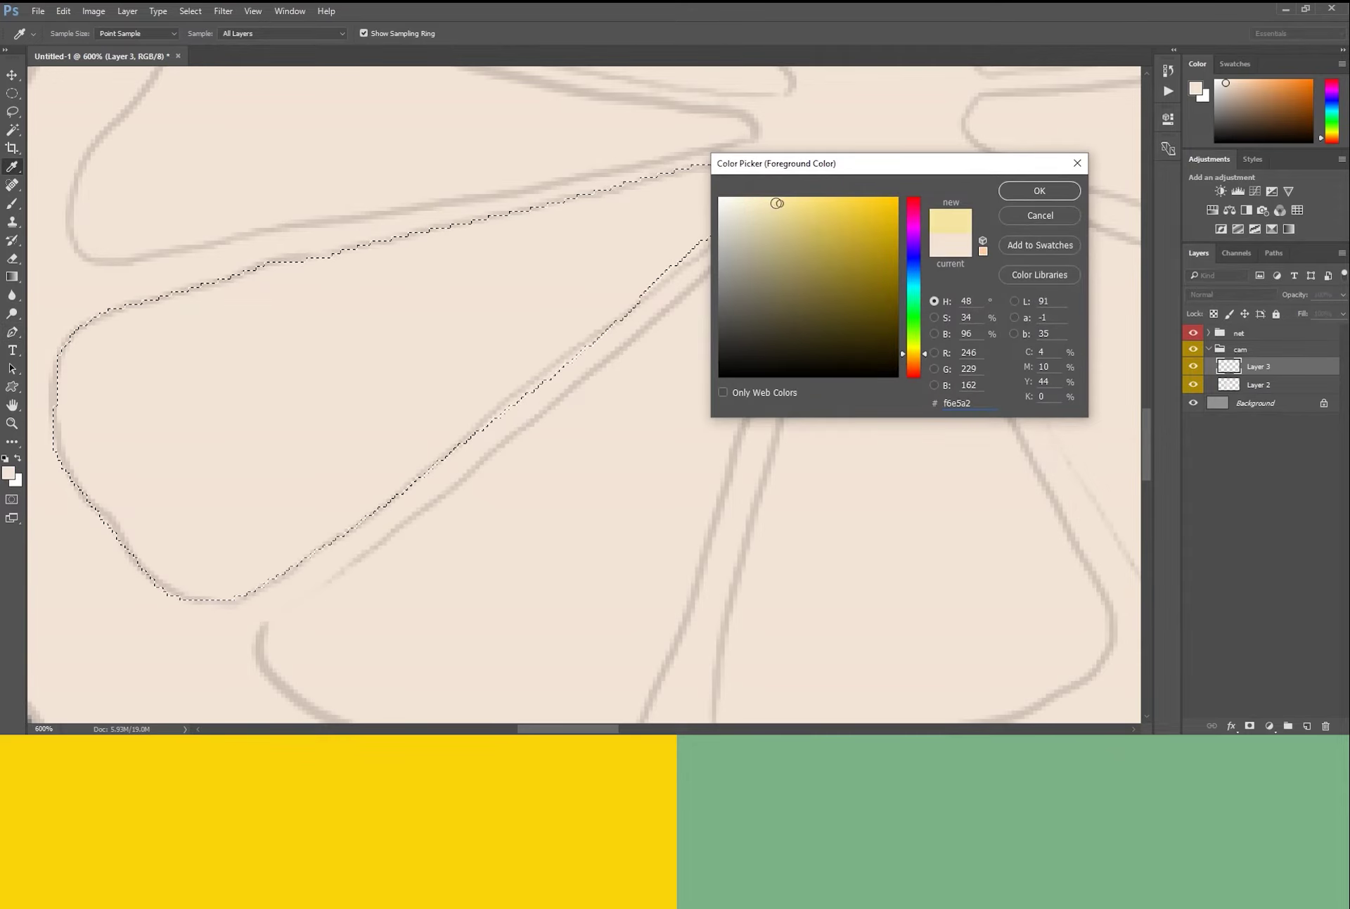
left_click_drag(913, 354, 911, 359)
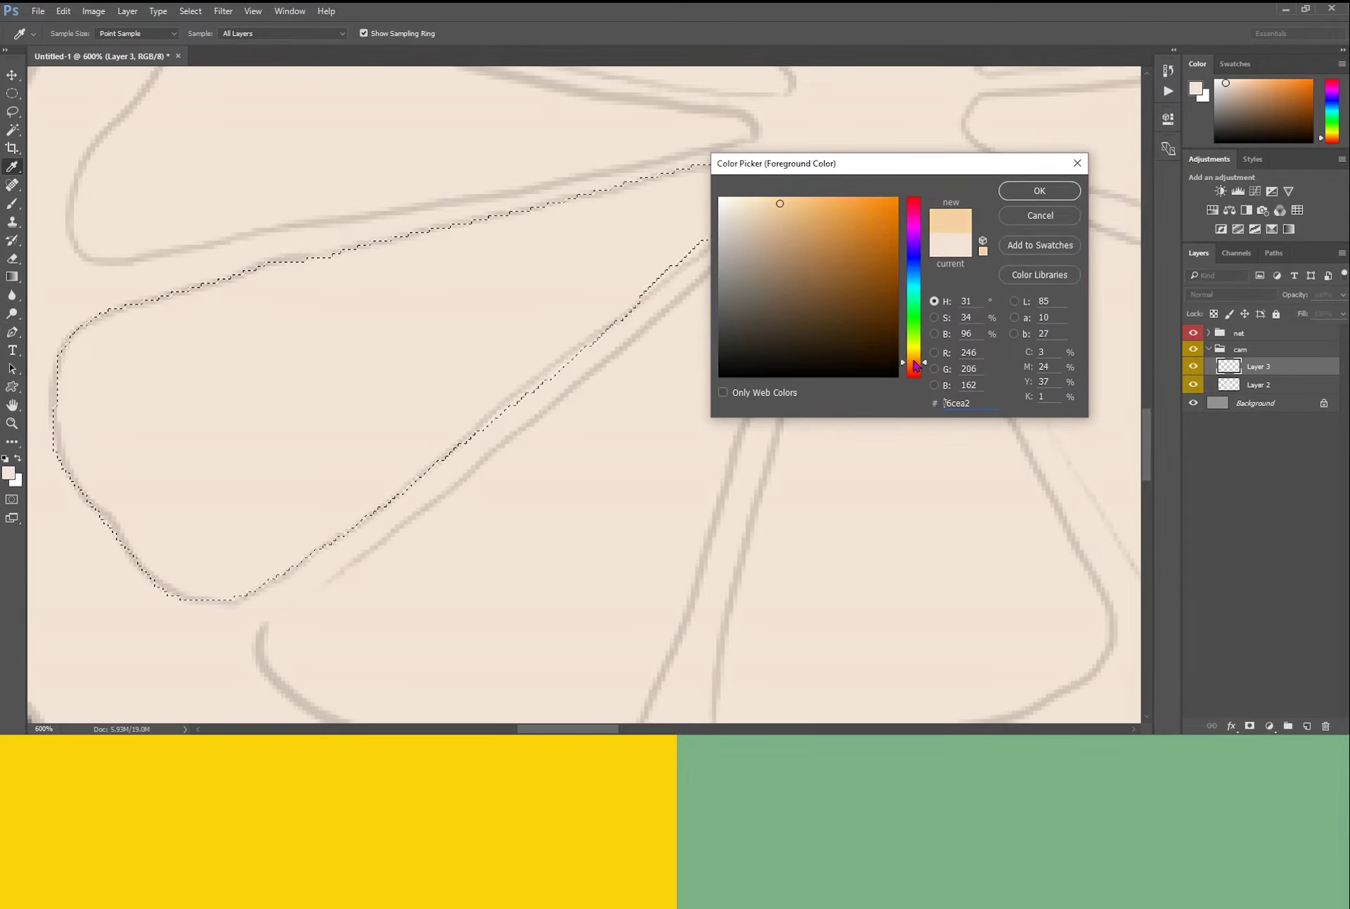
key("p")
left_click(1039, 190)
key("alt+Delete")
key("ctrl+d")
scroll(246, 429, "down", 3)
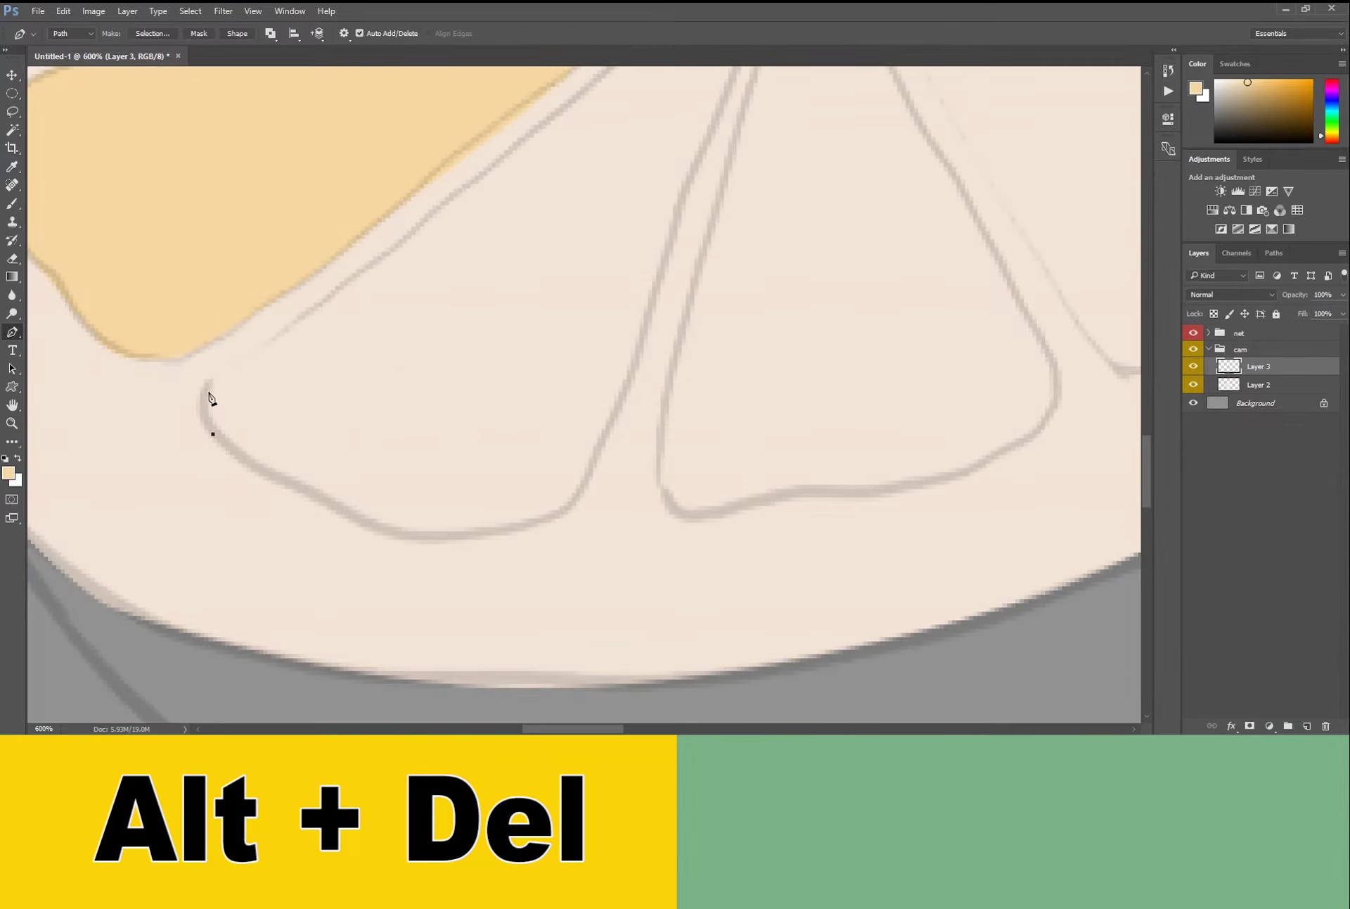
Trace the second wedge and fill it with pale orange.
left_click_drag(290, 330, 184, 518)
left_click(183, 511)
left_click_drag(326, 405, 366, 365)
left_click_drag(470, 282, 507, 245)
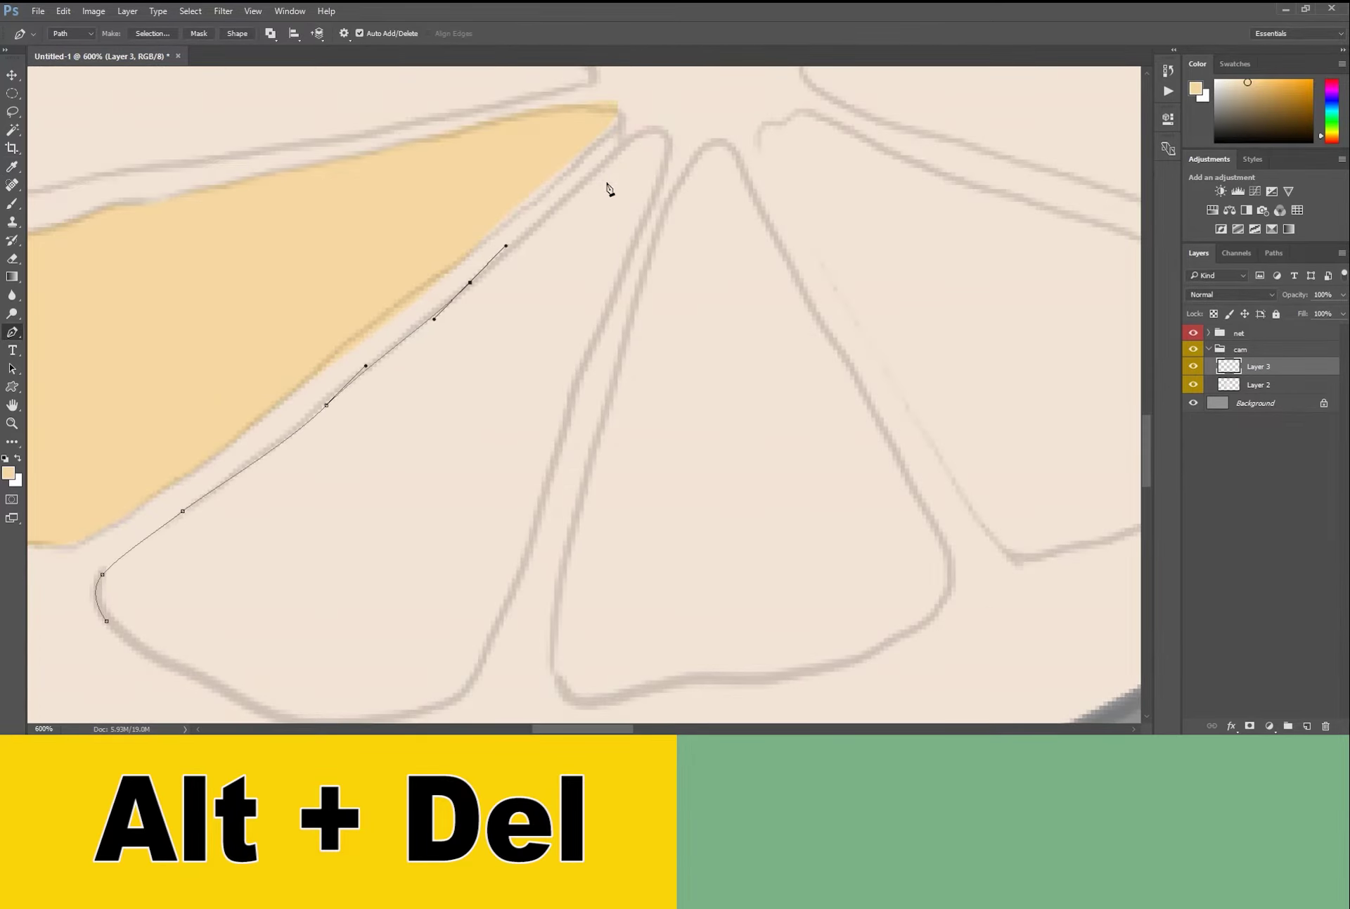
left_click_drag(659, 132, 666, 172)
scroll(666, 172, "down", 3)
left_click_drag(578, 324, 565, 381)
left_click_drag(507, 514, 482, 535)
left_click(354, 561)
left_click(200, 485)
left_click(145, 451)
key("ctrl+Return")
key("alt+BackSpace")
Outline the next wedge around its curved end and bottom edge.
mouse_move(610, 380)
left_mouse_down()
mouse_move(445, 552)
mouse_move(361, 668)
left_mouse_up()
left_click(458, 320)
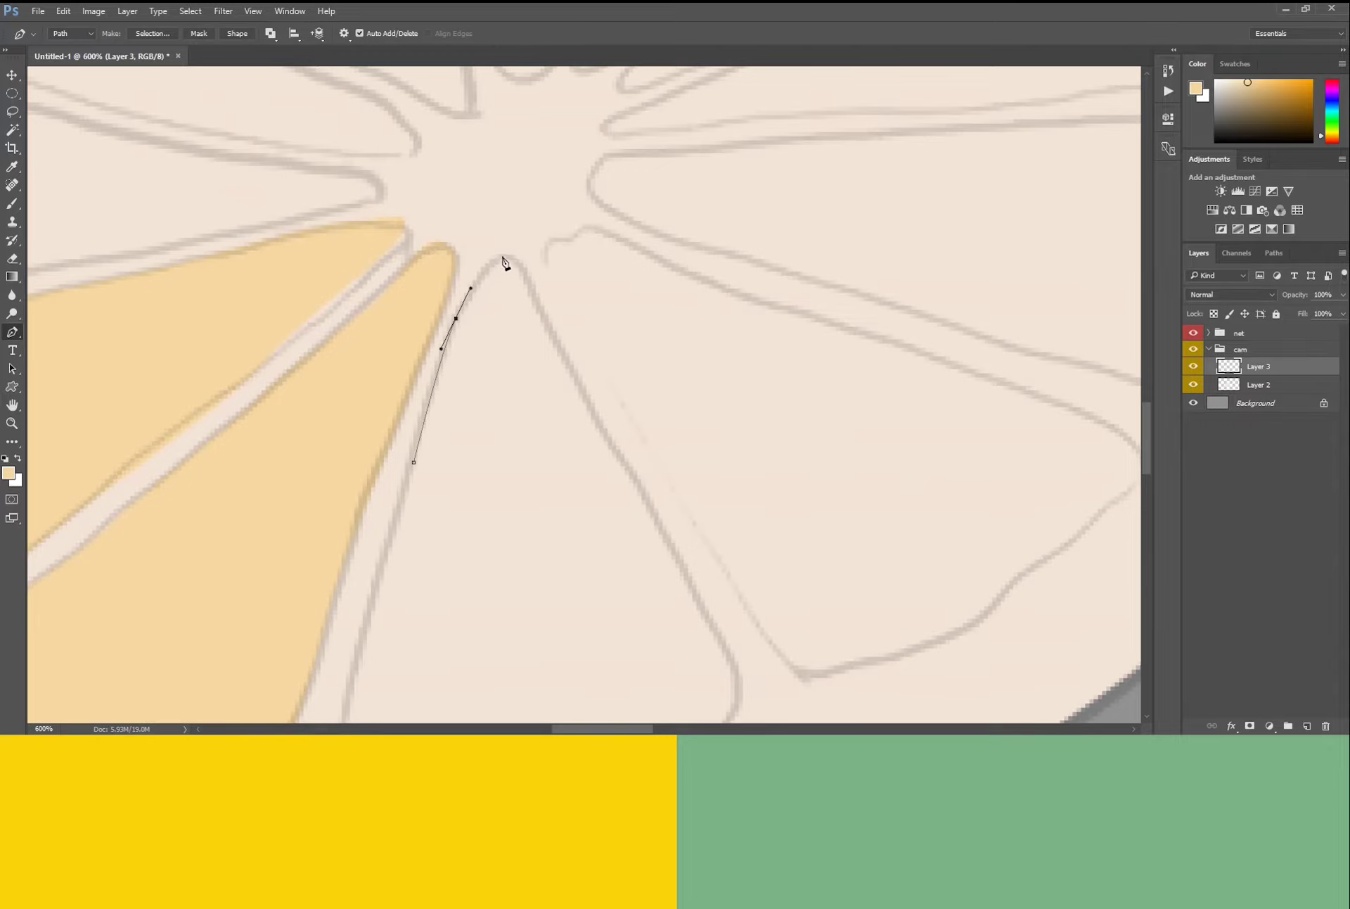
scroll(512, 295, "down", 3)
left_click(561, 340)
scroll(600, 513, "down", 1)
left_click(618, 415)
left_click(629, 467)
left_click(549, 521)
left_click(422, 545)
left_click(239, 555)
scroll(488, 458, "up", 5)
Trace another wedge, fill it with pale orange, and deselect.
left_click(264, 167)
left_click(445, 237)
left_click(813, 401)
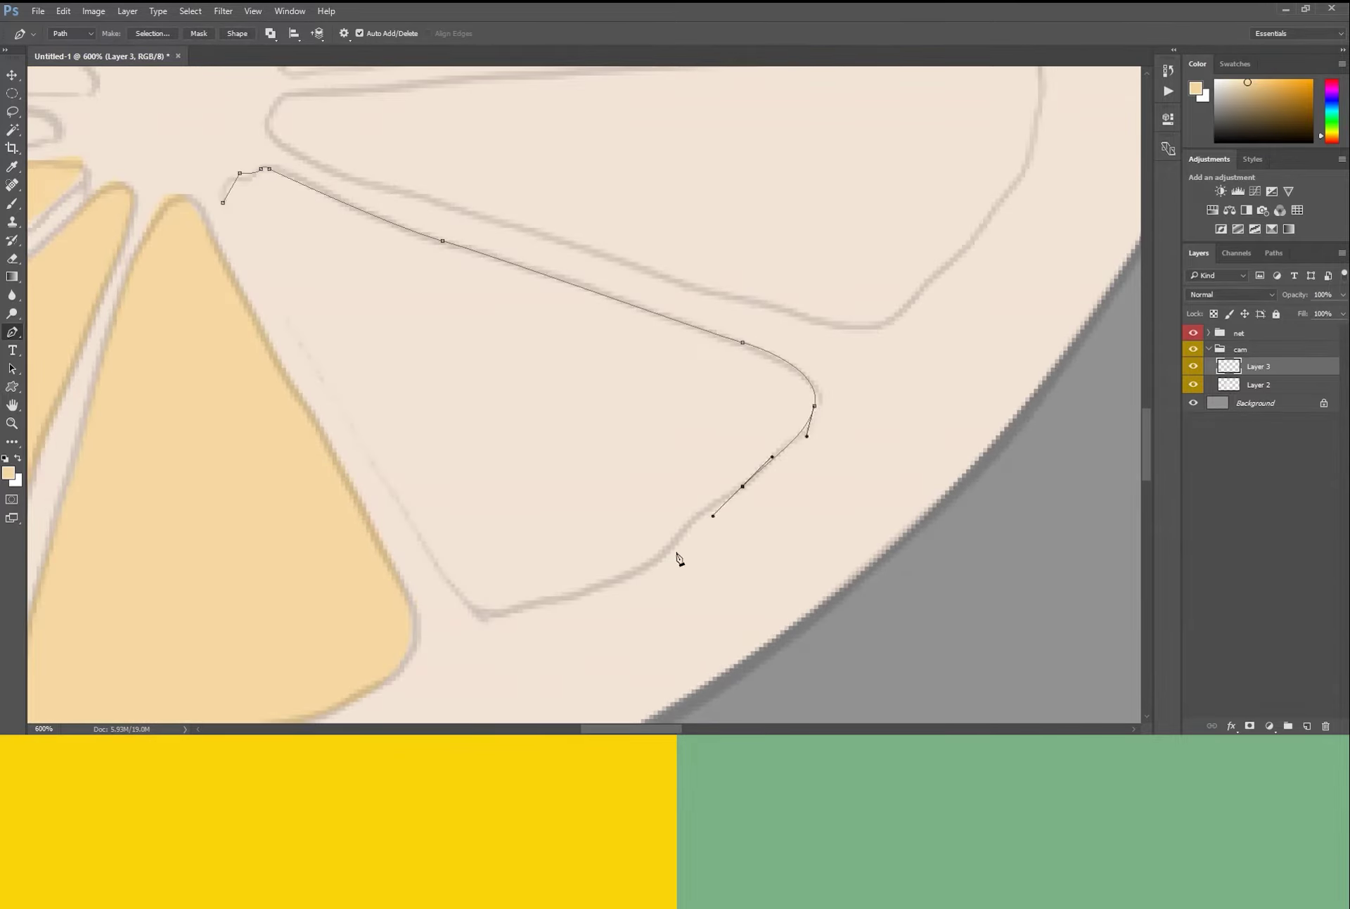
scroll(492, 612, "up", 3)
left_click(262, 294)
key("ctrl+Return")
key("alt+BackSpace")
key("ctrl+d")
Outline the right wedge and fill it with pale orange.
left_click(317, 236)
left_click(724, 386)
key("ctrl+Return")
key("alt+BackSpace")
key("ctrl+d")
Trace the next wedge with a curved edge and fill it pale orange.
scroll(452, 214, "up", 2)
left_click(237, 431)
left_click(837, 168)
left_click_drag(588, 414, 537, 421)
left_click(237, 430)
key("ctrl+Return")
key("alt+BackSpace")
key("ctrl+d")
Turn the following wedge path into a selection and fill it pale orange.
scroll(492, 394, "up", 3)
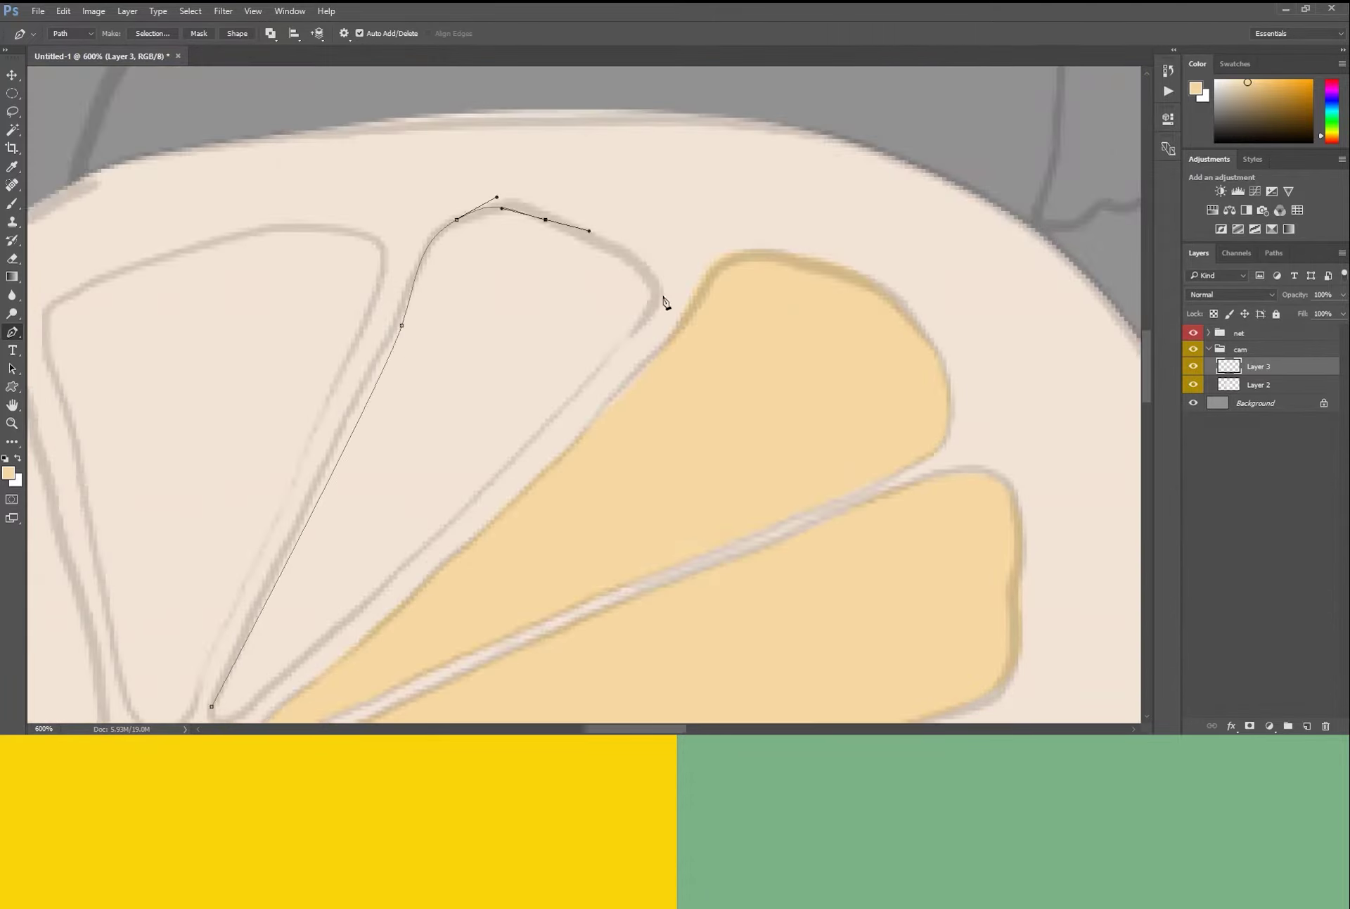
key("ctrl+Return")
key("alt+BackSpace")
key("ctrl+d")
Trace and fill the last wedge, then view the whole cut orange half.
scroll(279, 430, "up", 3)
left_click(458, 290)
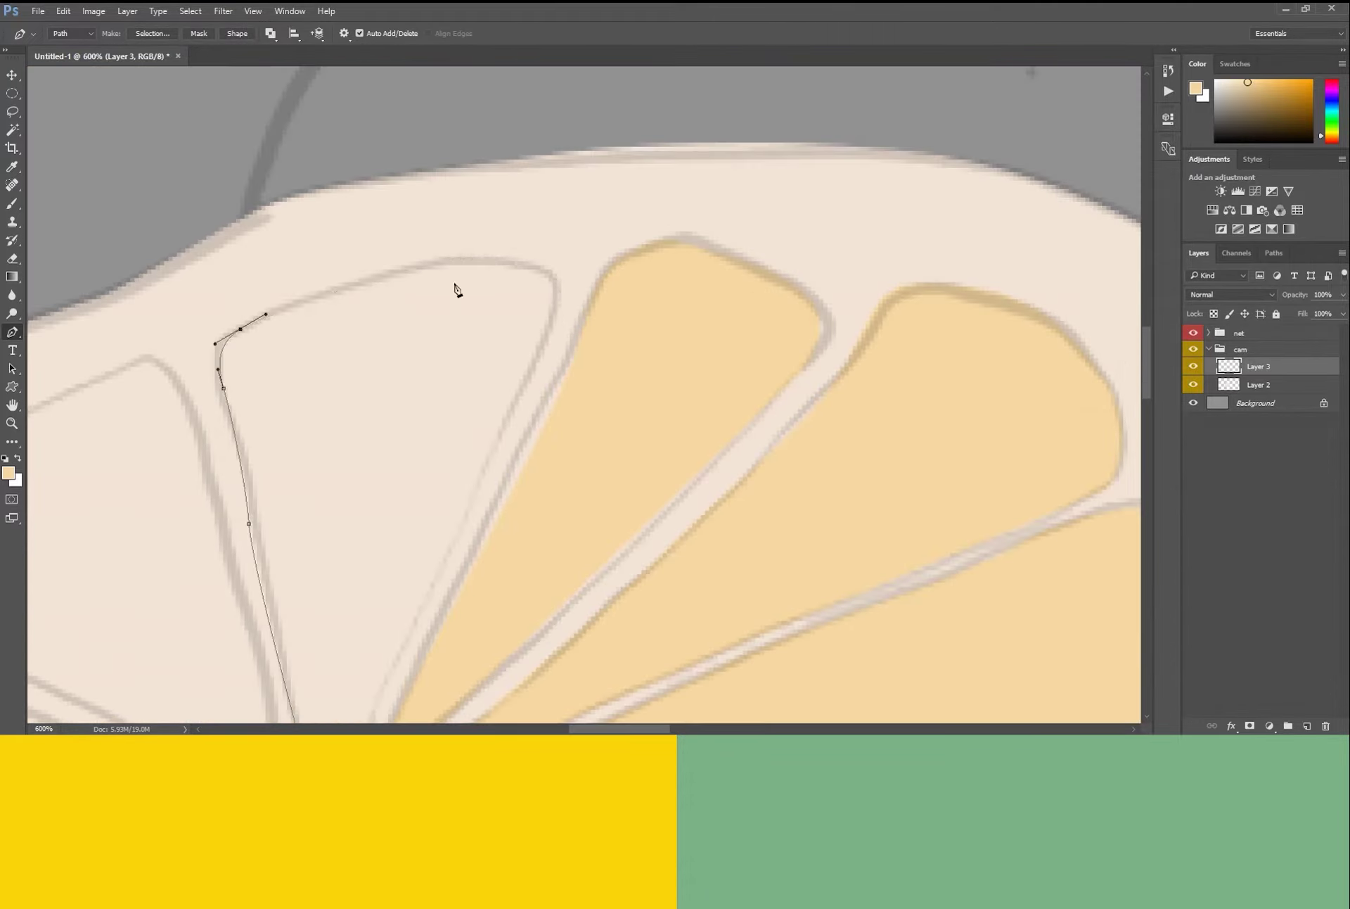
scroll(458, 290, "down", 3)
left_click(359, 470)
scroll(359, 471, "up", 3)
left_click(287, 325)
left_click(657, 473)
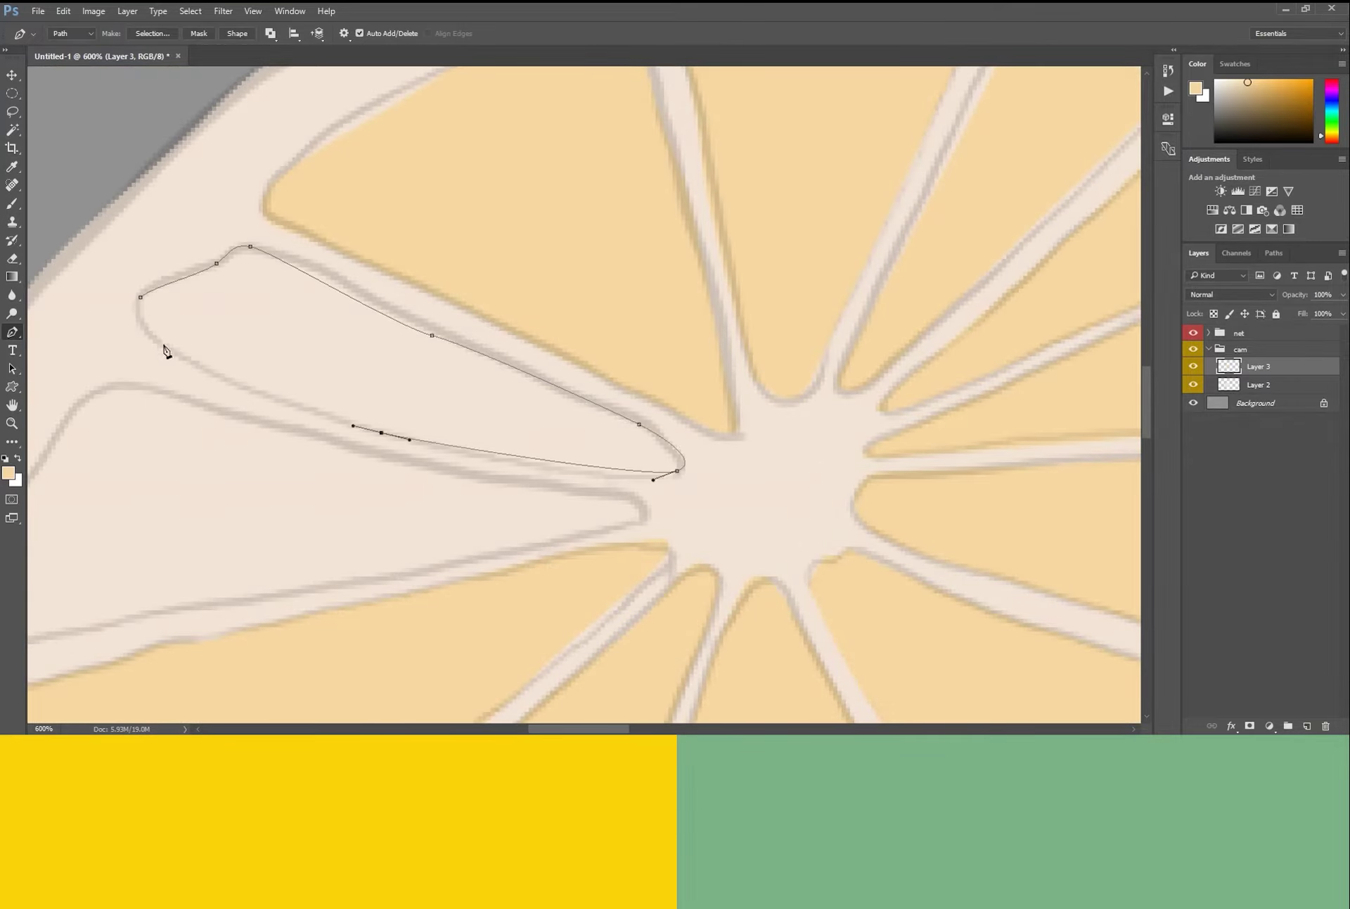
scroll(657, 474, "up", 3)
left_click(769, 346)
key("ctrl+Return")
key("alt+BackSpace")
key("ctrl+d")
scroll(591, 394, "down", 5)
mouse_move(591, 394)
left_mouse_down()
mouse_move(661, 508)
mouse_move(674, 462)
left_mouse_up()
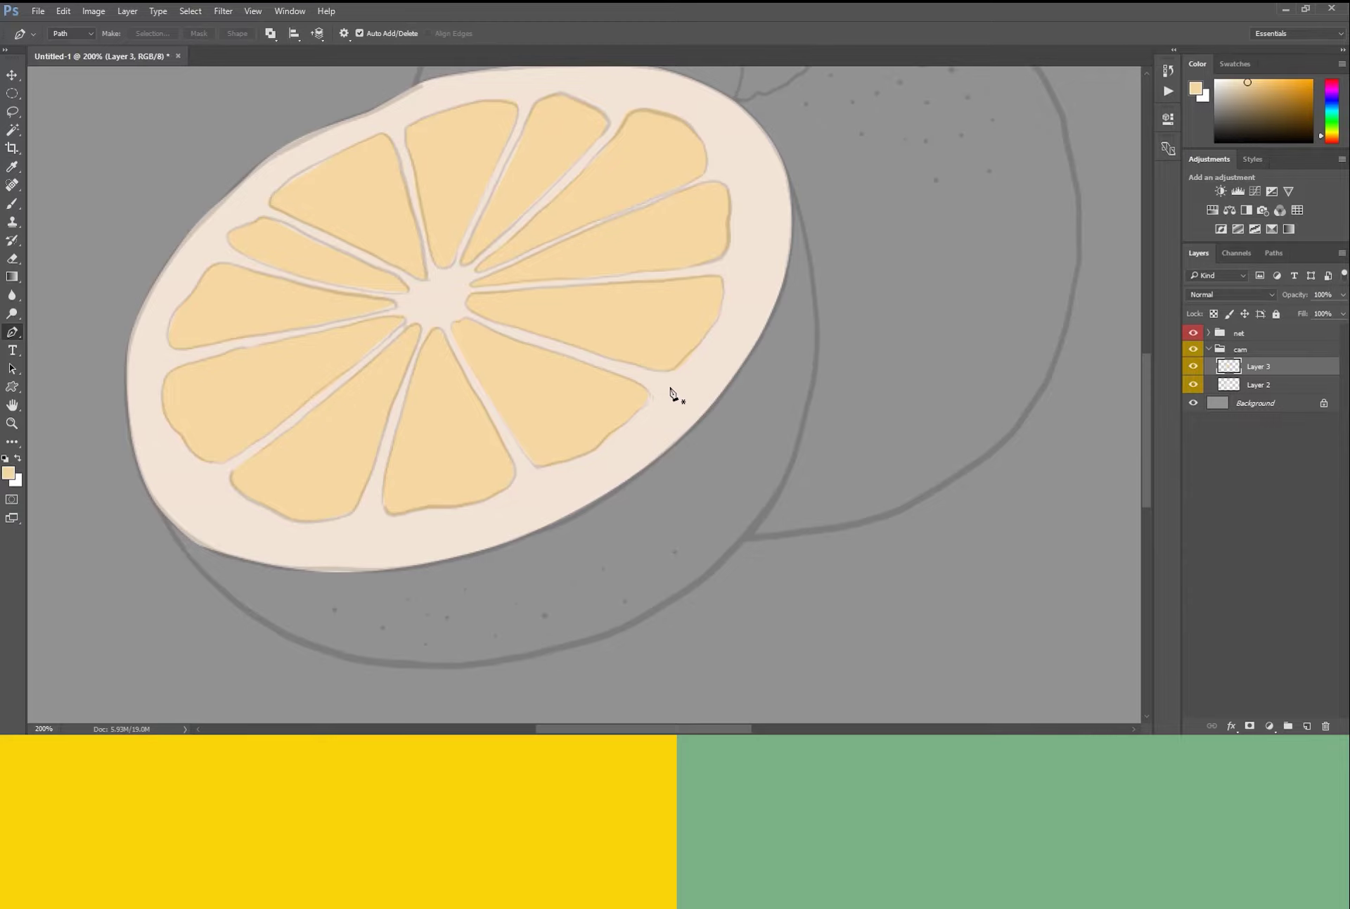
Add a new layer above Background and move it into the cam group.
left_click(1247, 406)
left_click(1308, 727)
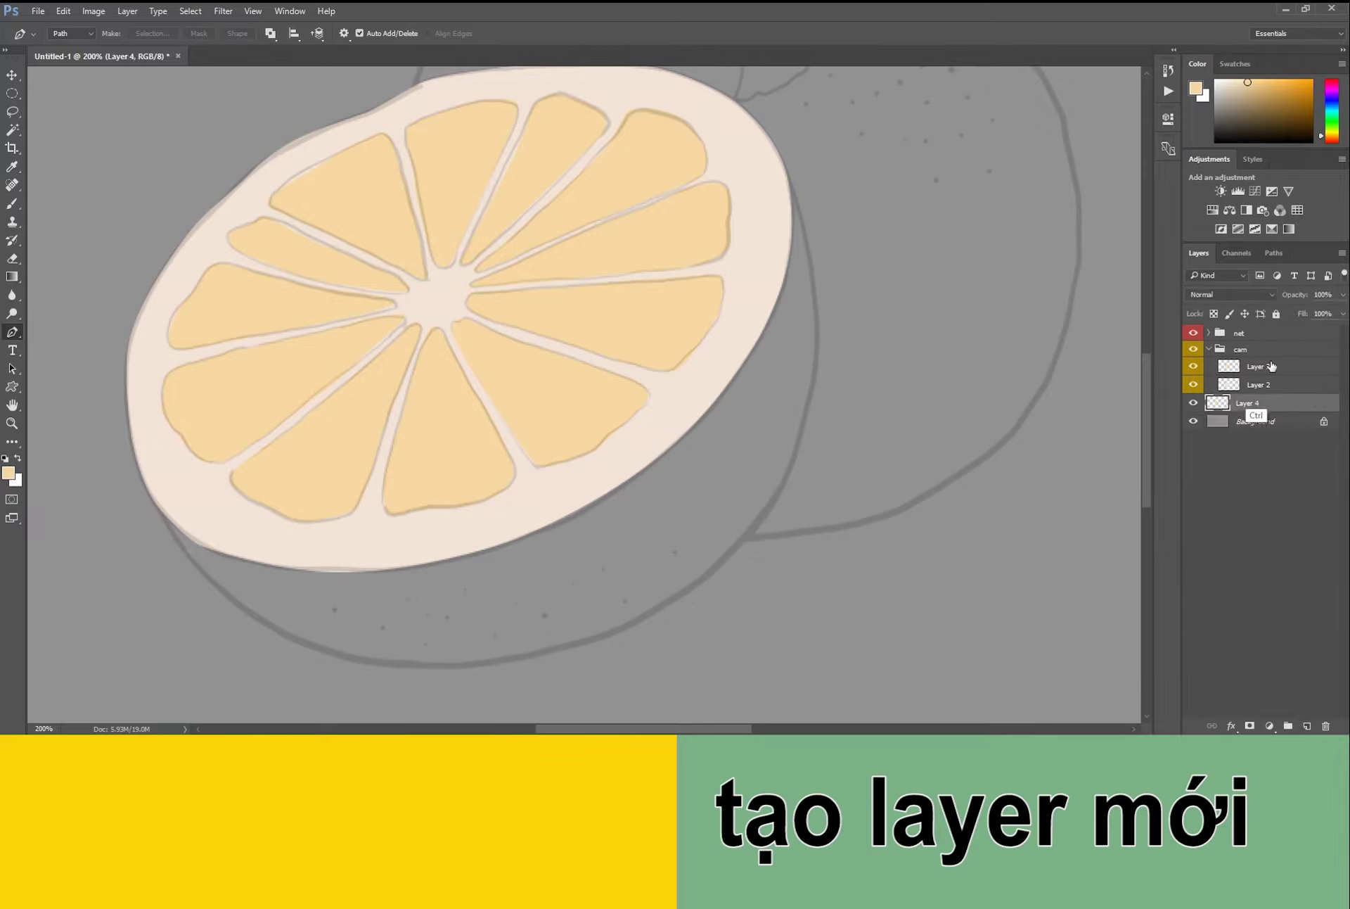
left_click_drag(504, 519, 432, 388)
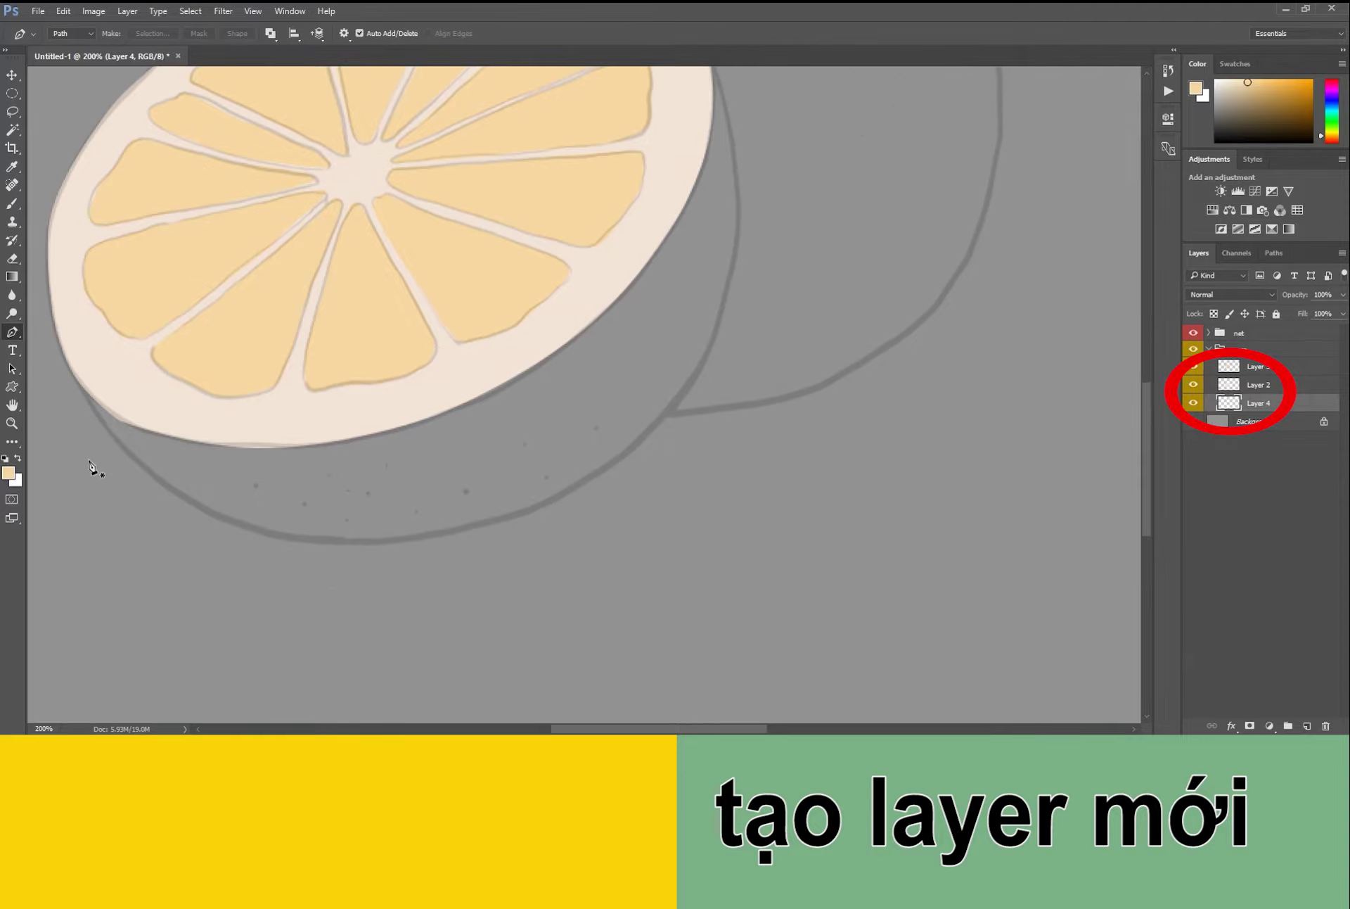
scroll(39, 431, "up", 1)
Start the Pen outline of the rind along its lower edge.
left_click(97, 380)
left_click_drag(272, 540, 208, 460)
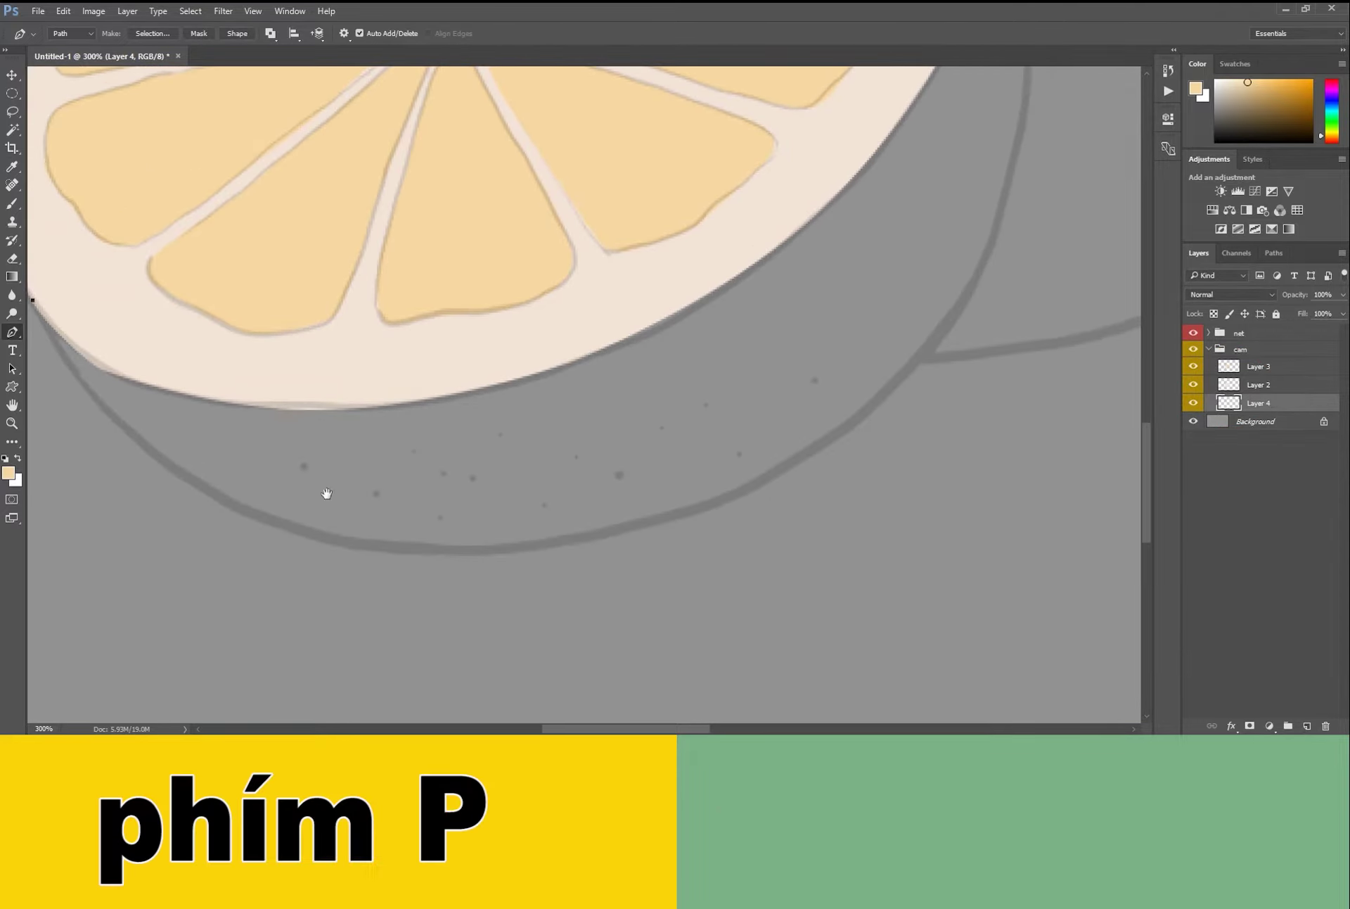
left_click(486, 552)
left_click_drag(330, 491, 500, 516)
left_click_drag(373, 514, 481, 574)
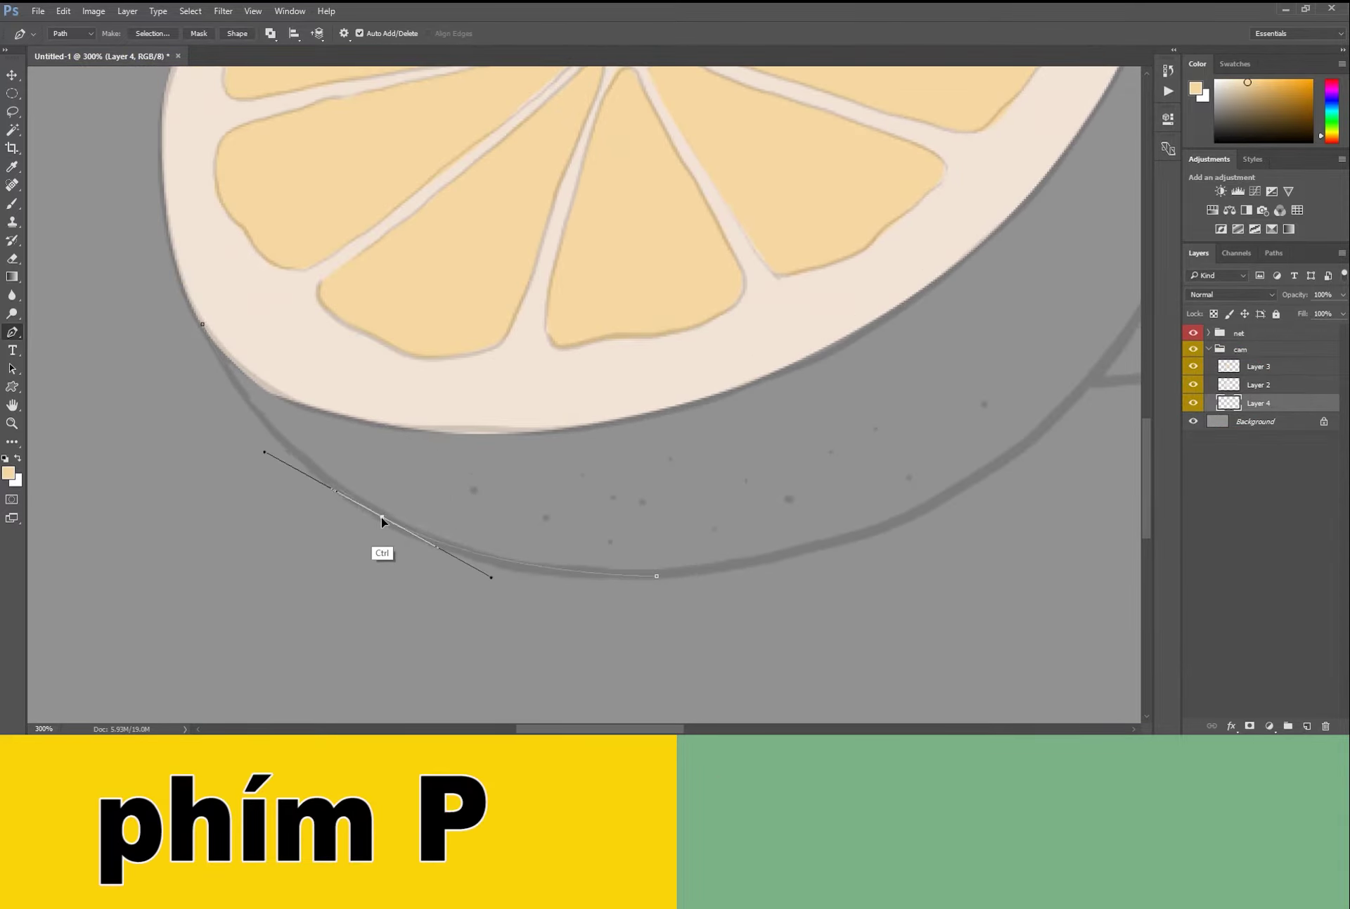
scroll(899, 254, "right", 5)
Continue the rind outline around the bottom curve and up the right side.
left_click_drag(623, 494, 751, 417)
left_click_drag(779, 277, 691, 419)
left_click(633, 389)
scroll(724, 67, "up", 3)
scroll(669, 121, "up", 1)
left_click(666, 113)
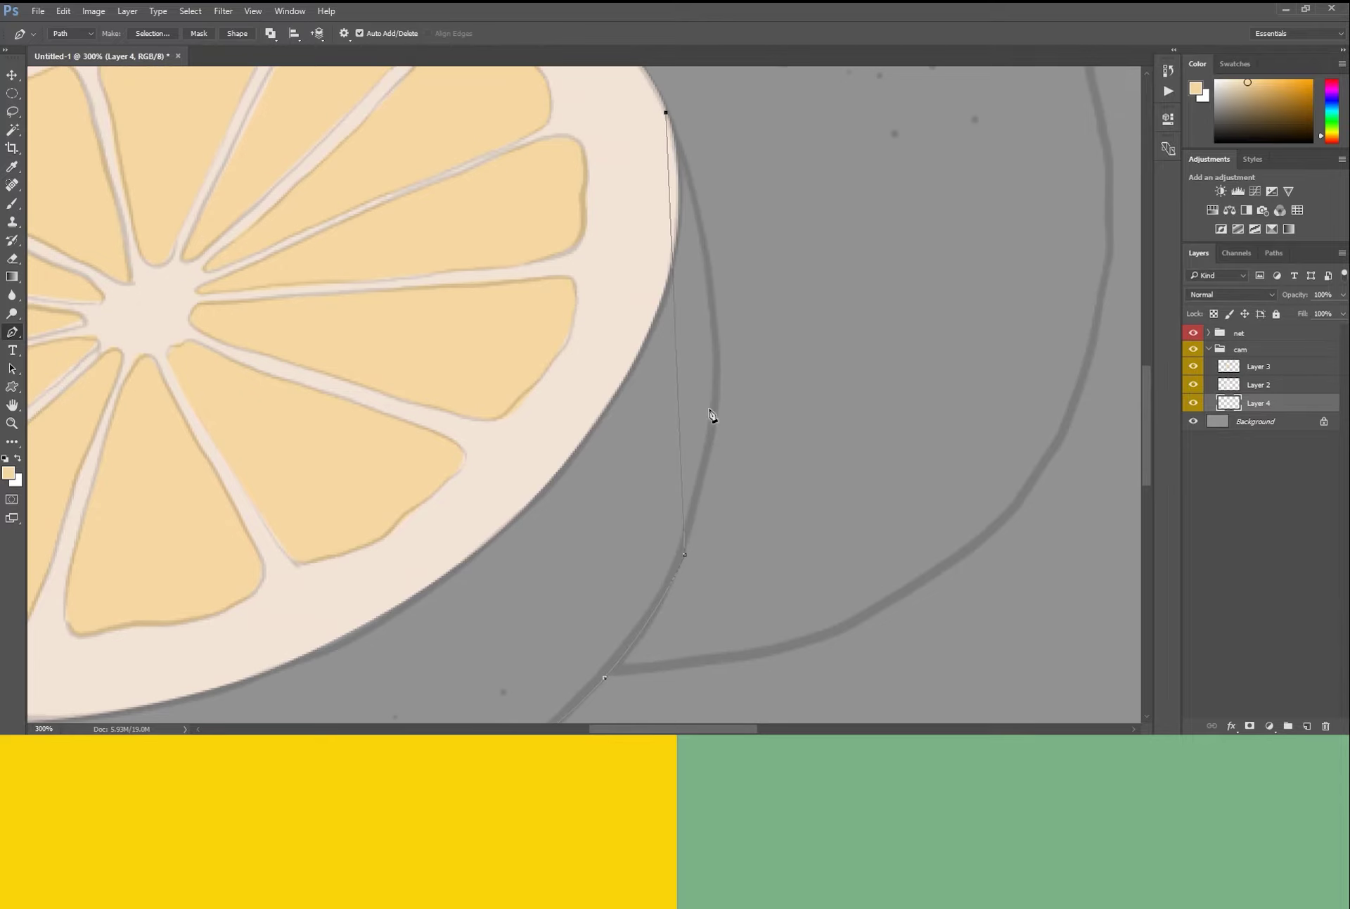
scroll(462, 383, "down", 3)
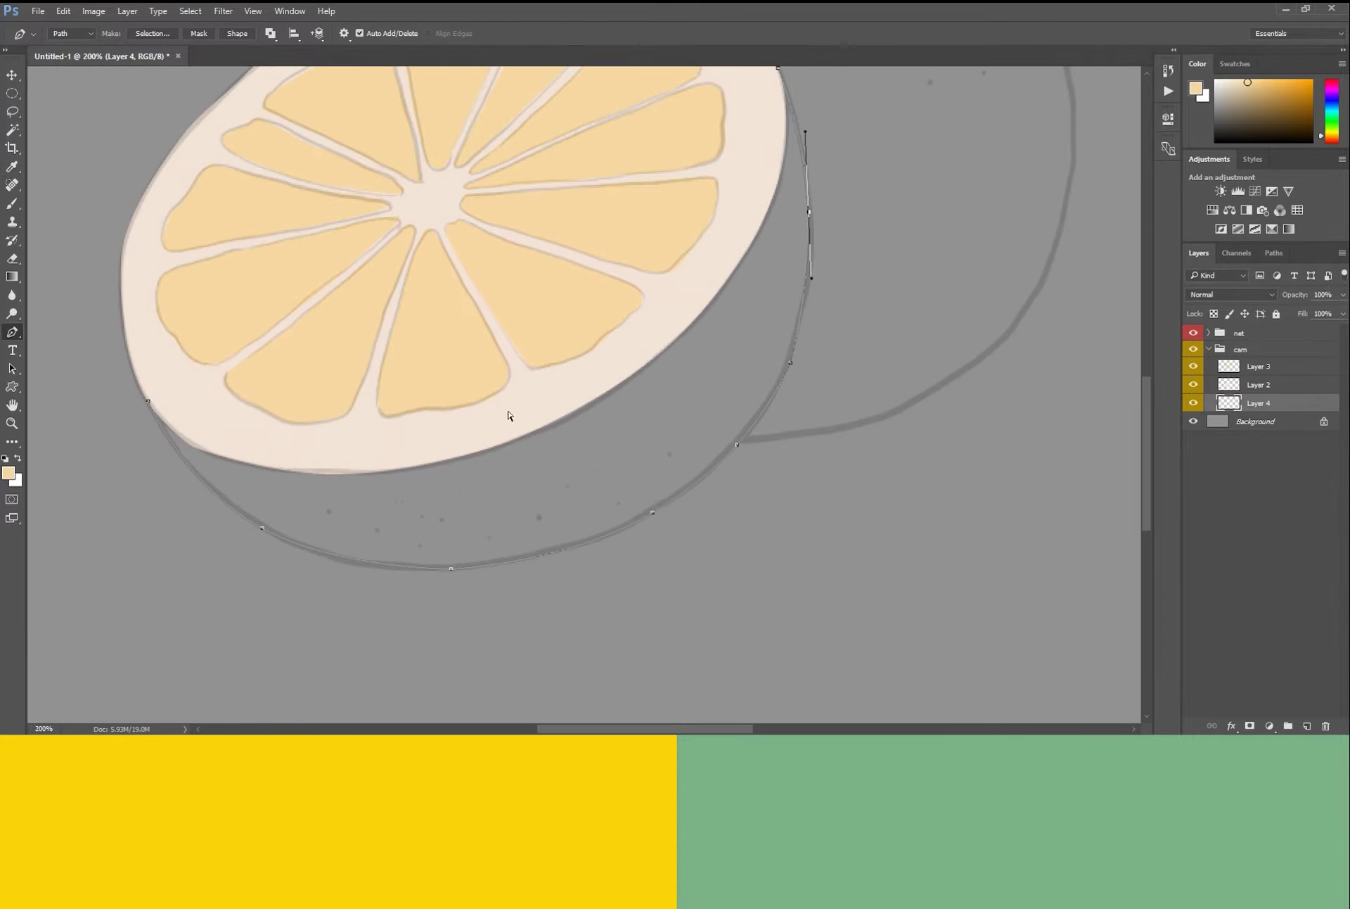
Fill the rind selection with dark brownish orange, deselect, and collapse the cam group.
key("ctrl+Return")
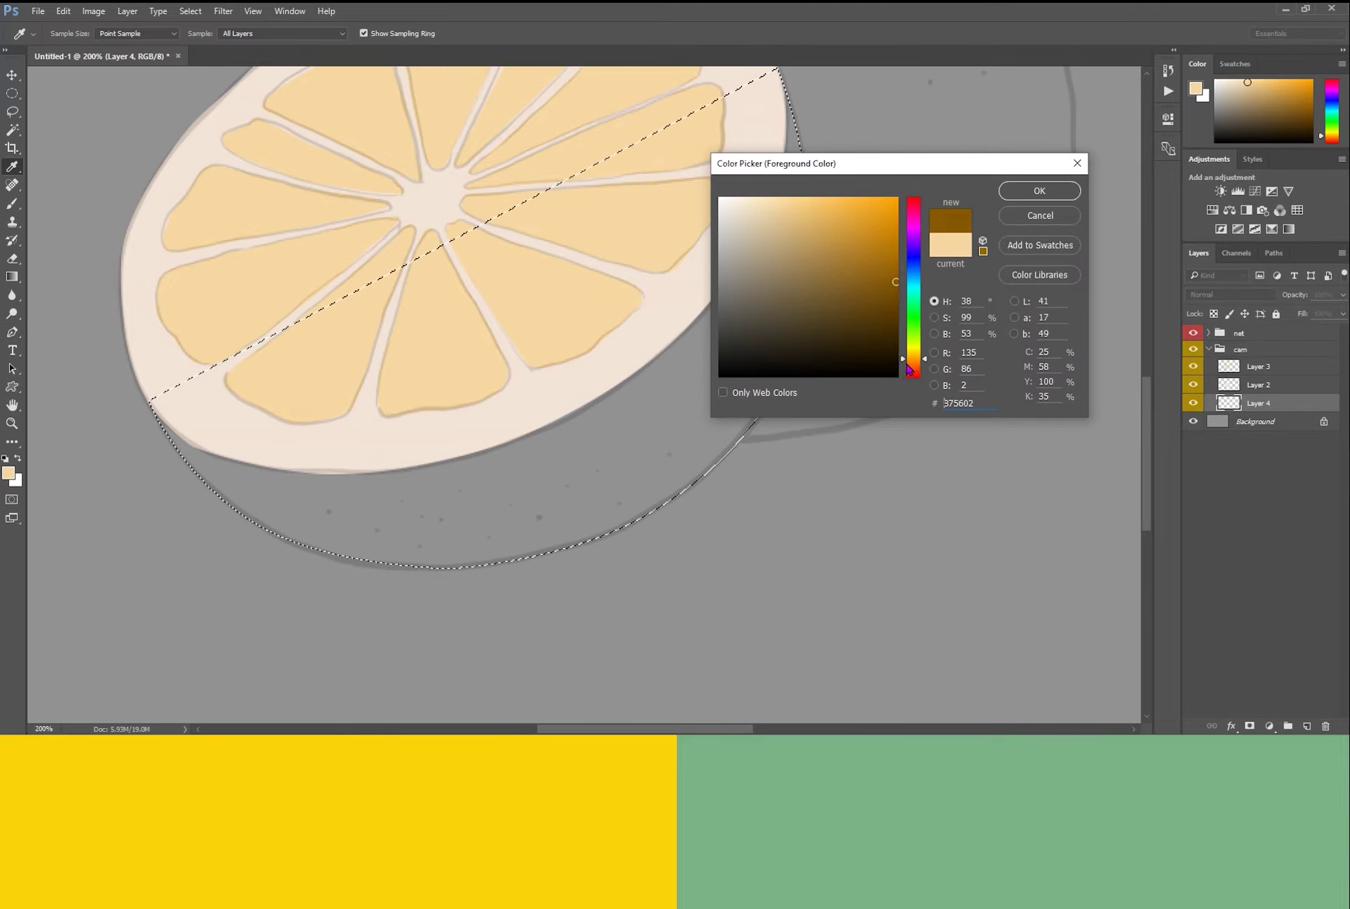
key("Return")
key("alt+Delete")
key("ctrl+d")
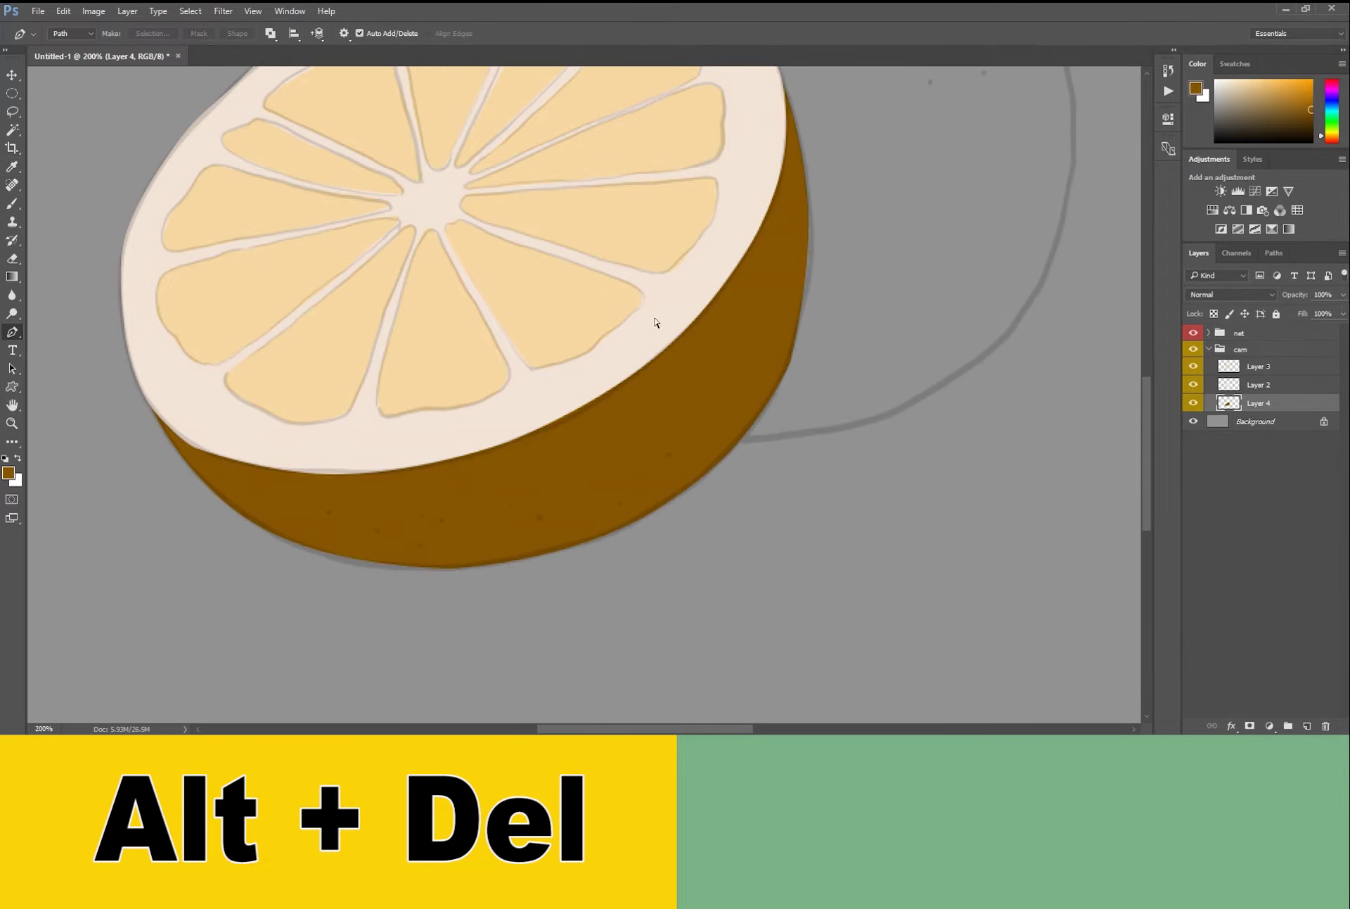
scroll(724, 379, "down", 2)
left_click(596, 366, "ctrl")
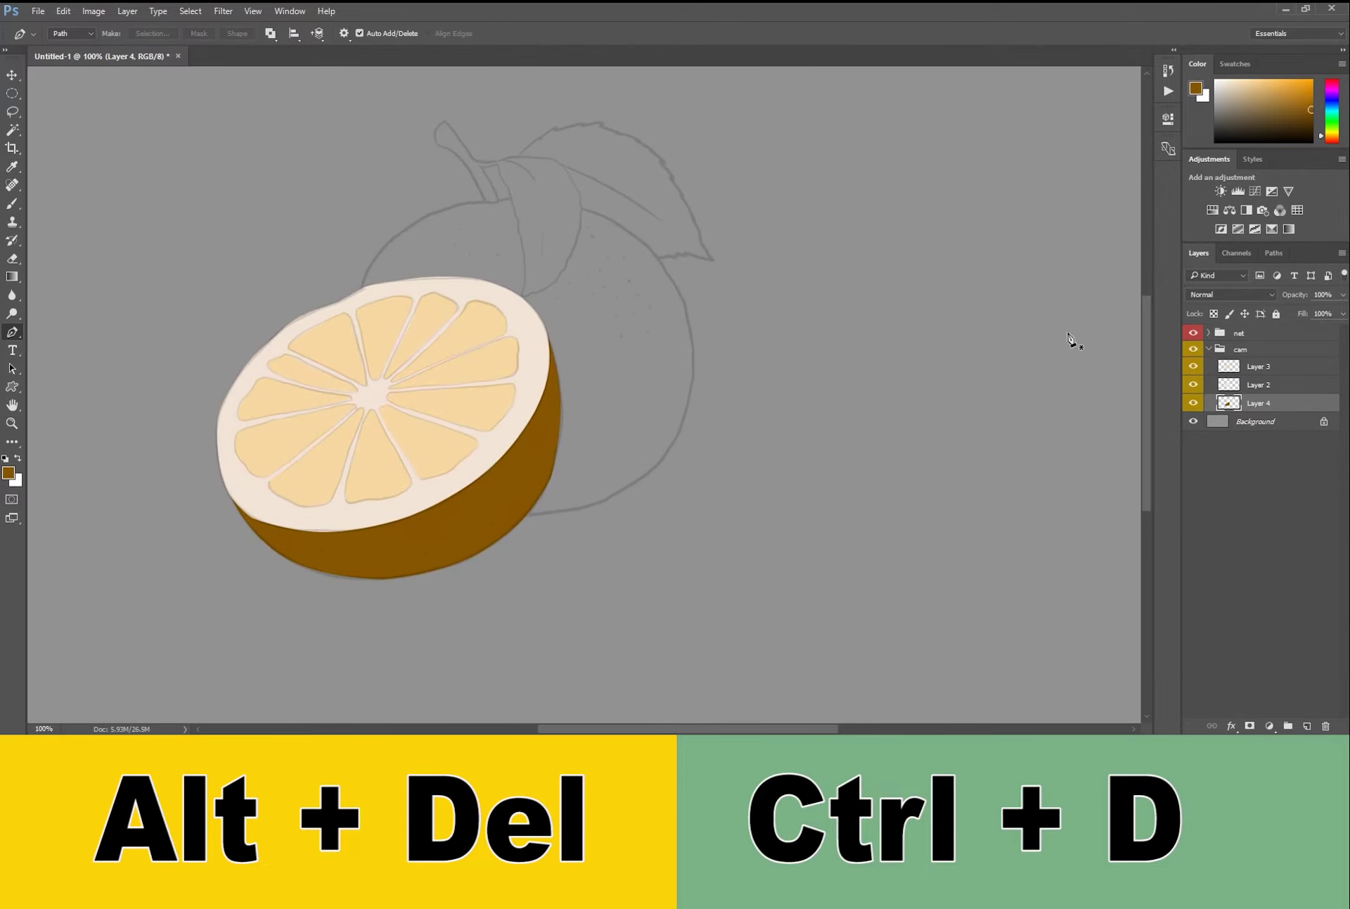
left_click(1208, 351)
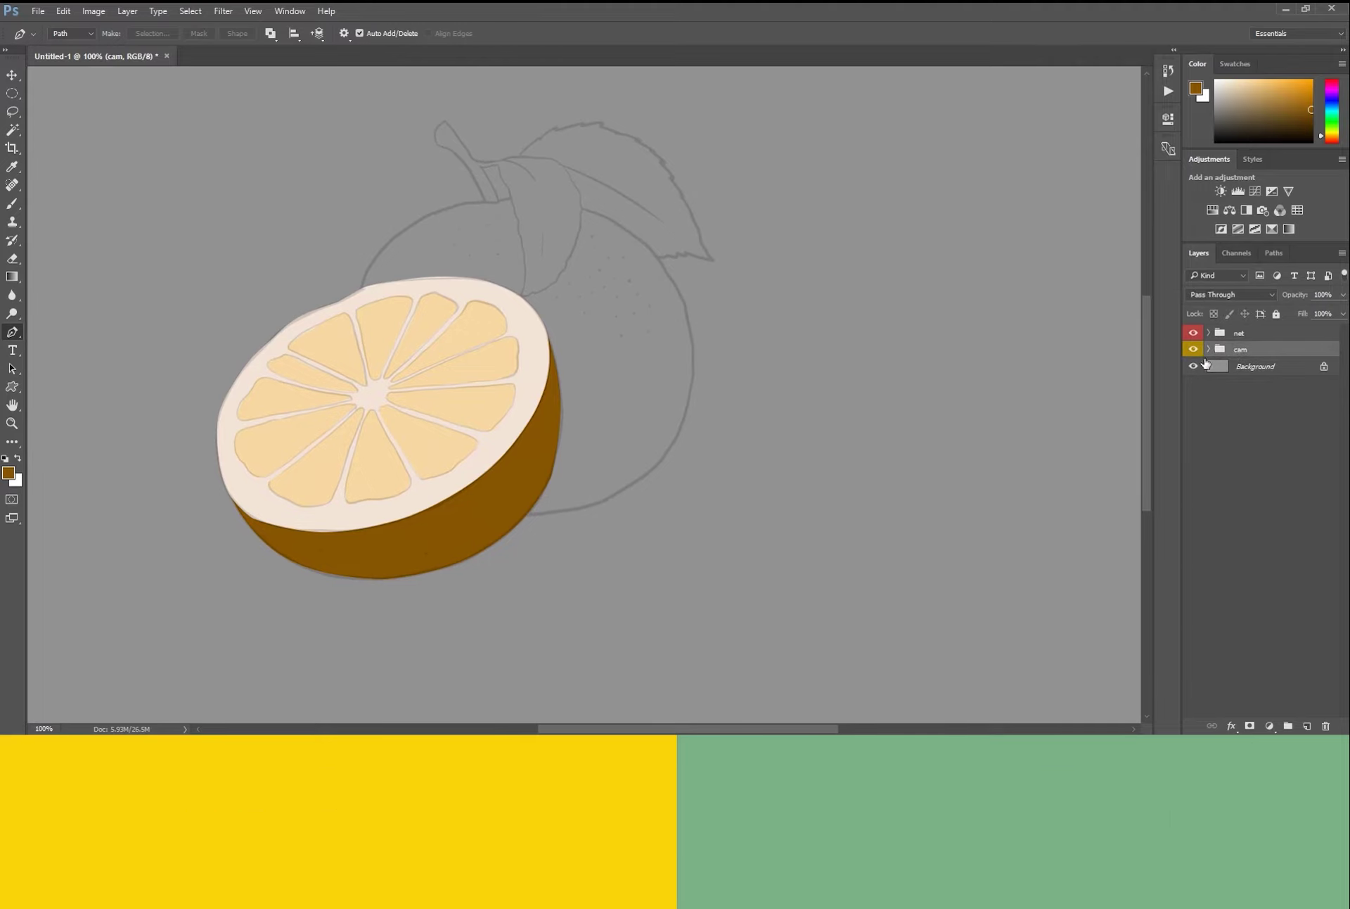
Hide the cam group and group a new empty layer above Background.
left_click(1194, 350)
left_click(1245, 368)
left_click(1306, 725)
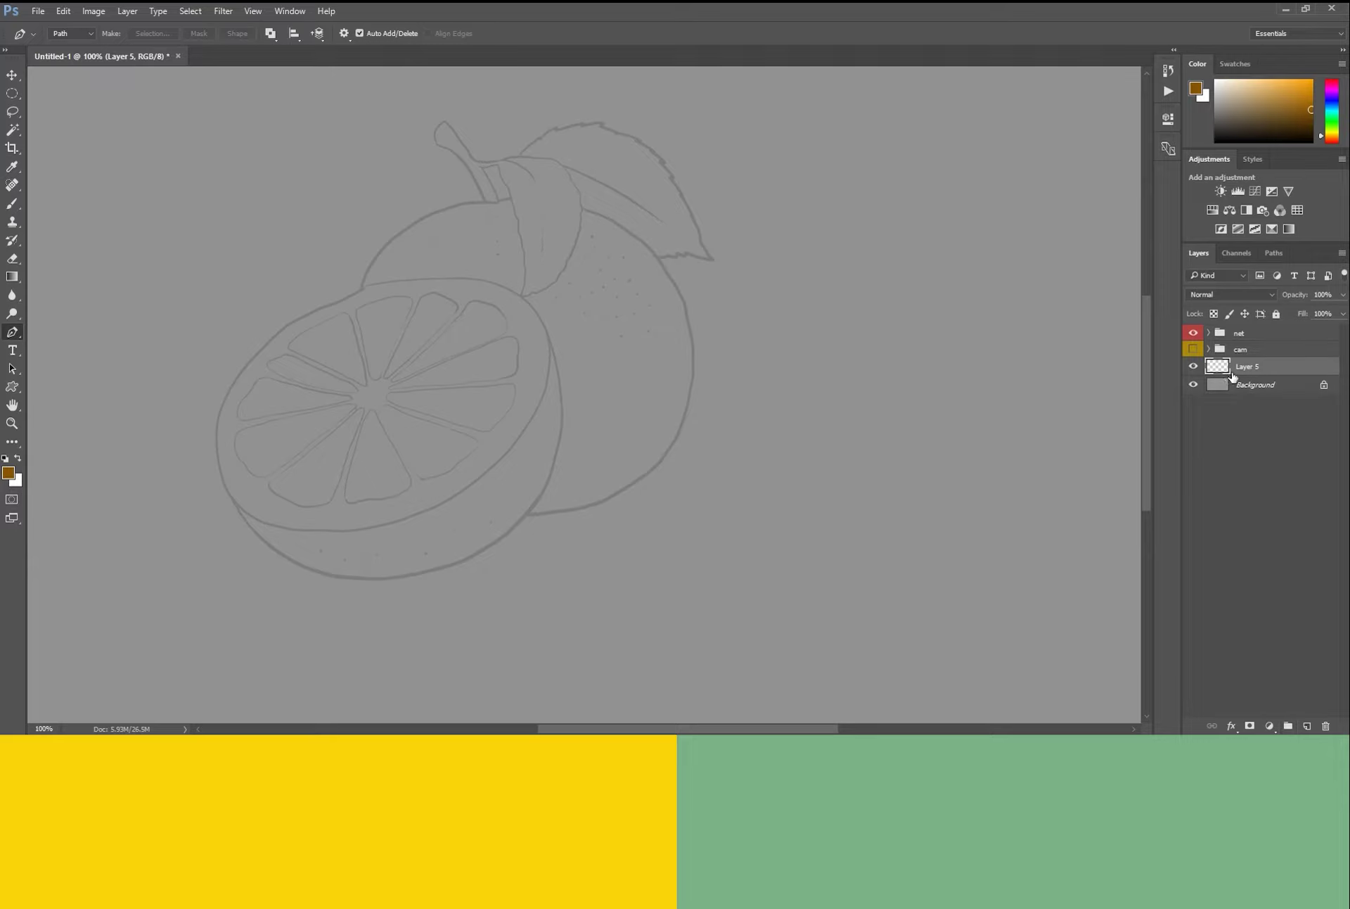
key("ctrl+g")
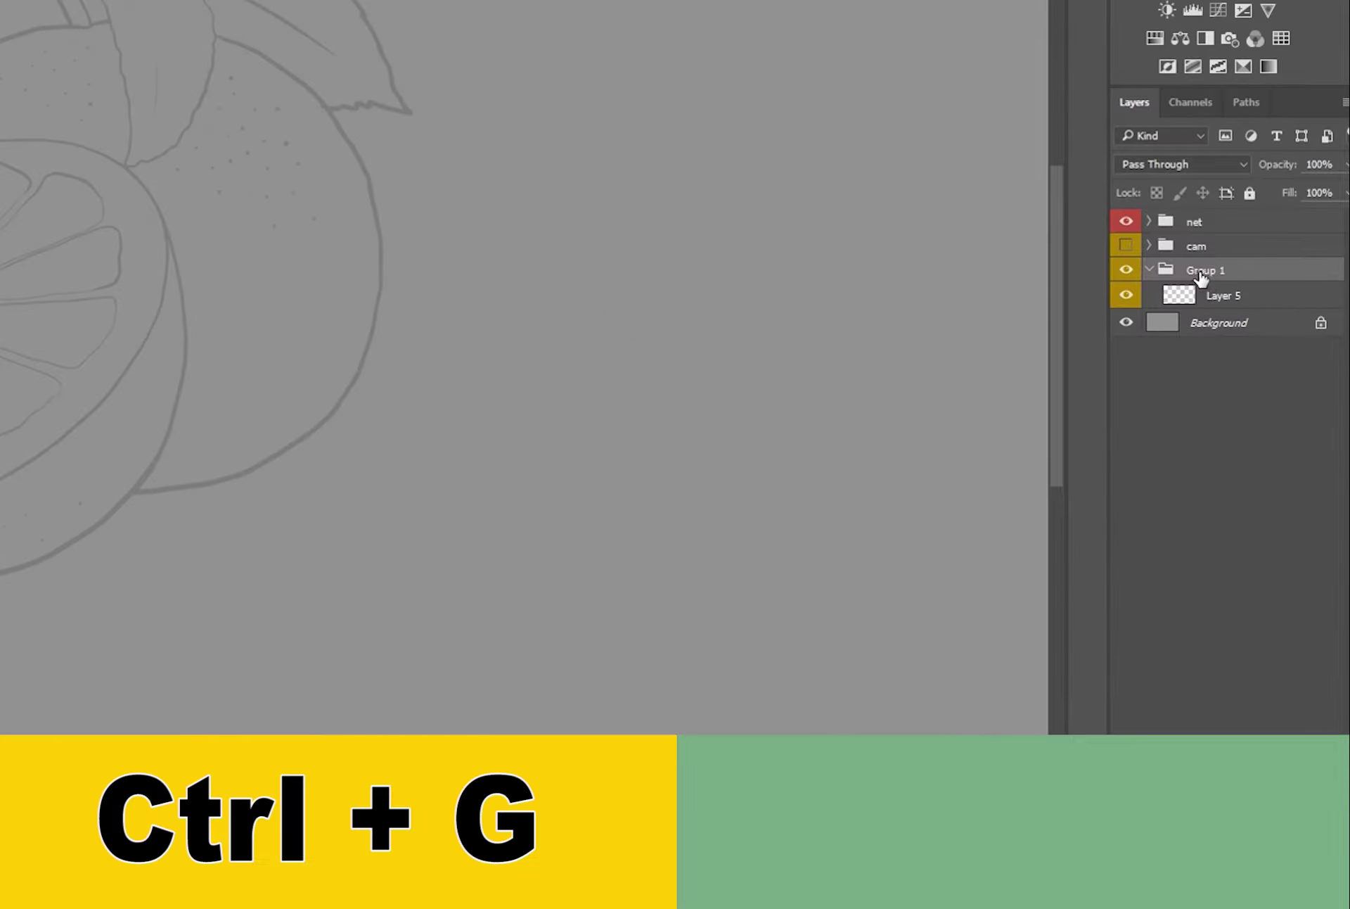
Rename the new group cam2 and give it a violet colour label.
double_click(1201, 274)
type("cam")
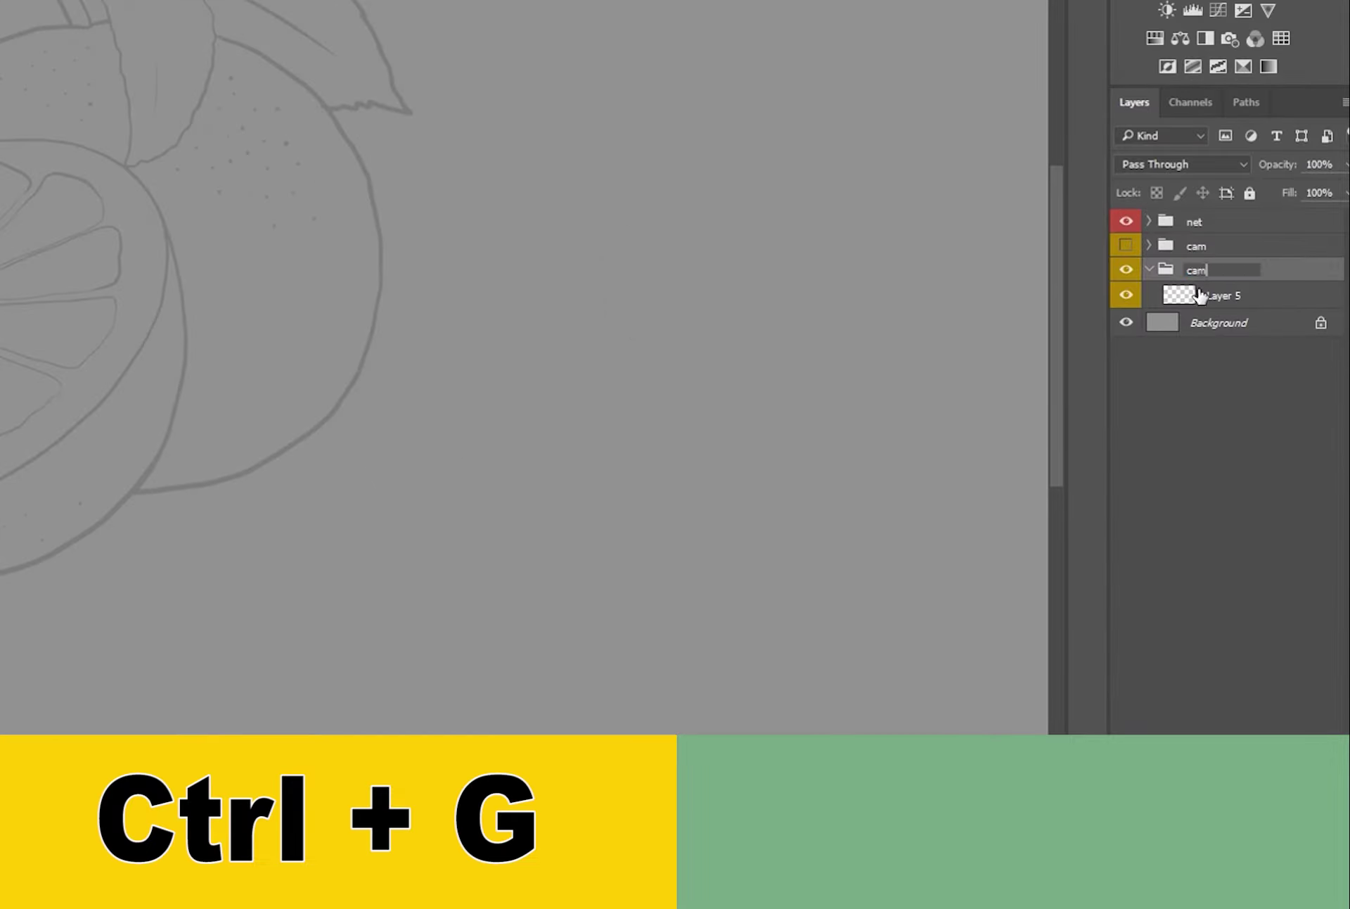
type("f")
key("Return")
double_click(1199, 273)
left_click(1193, 271)
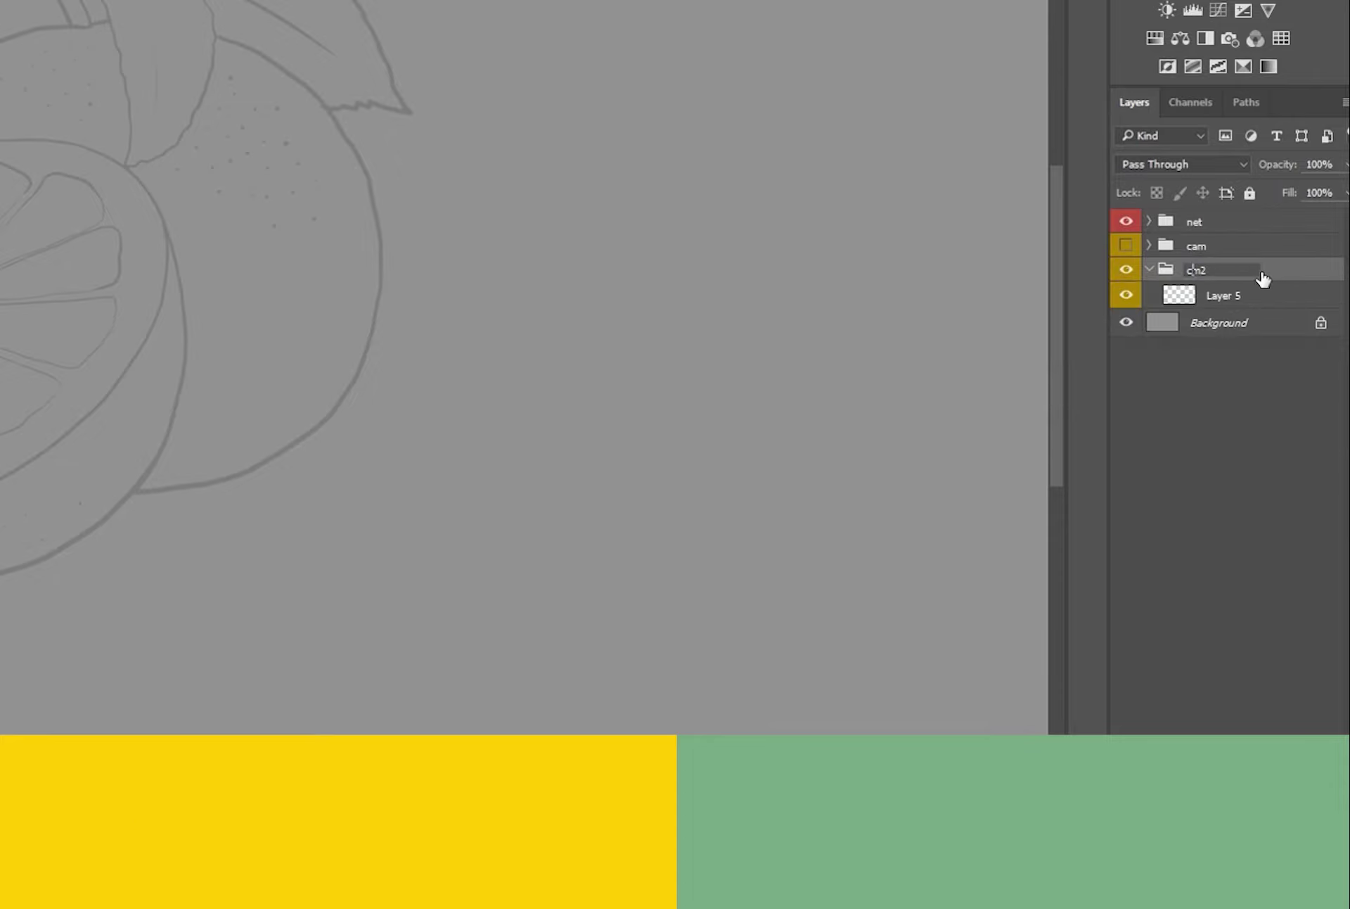
key("Return")
right_click(1120, 287)
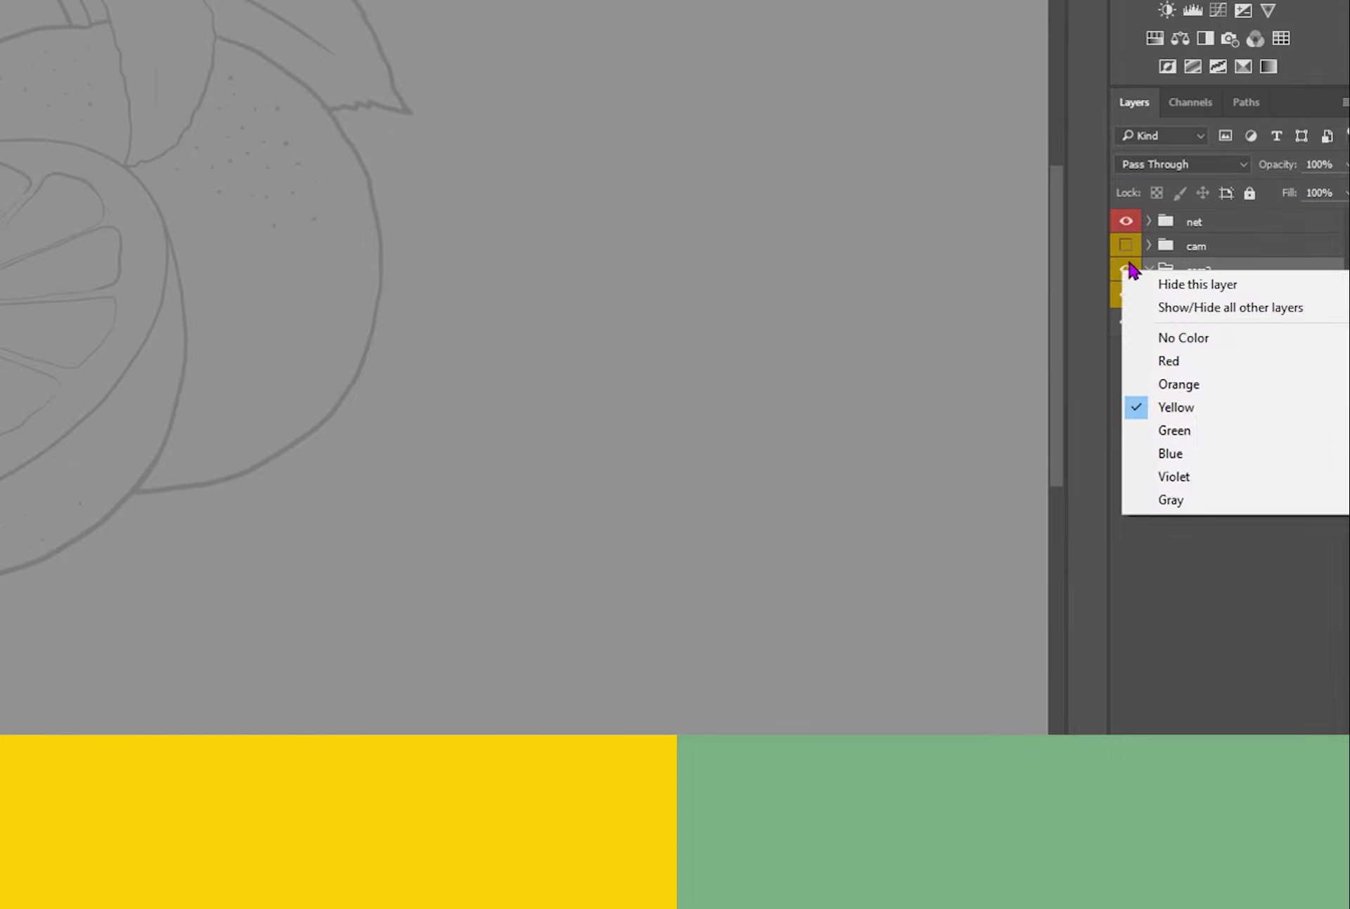
left_click(1174, 475)
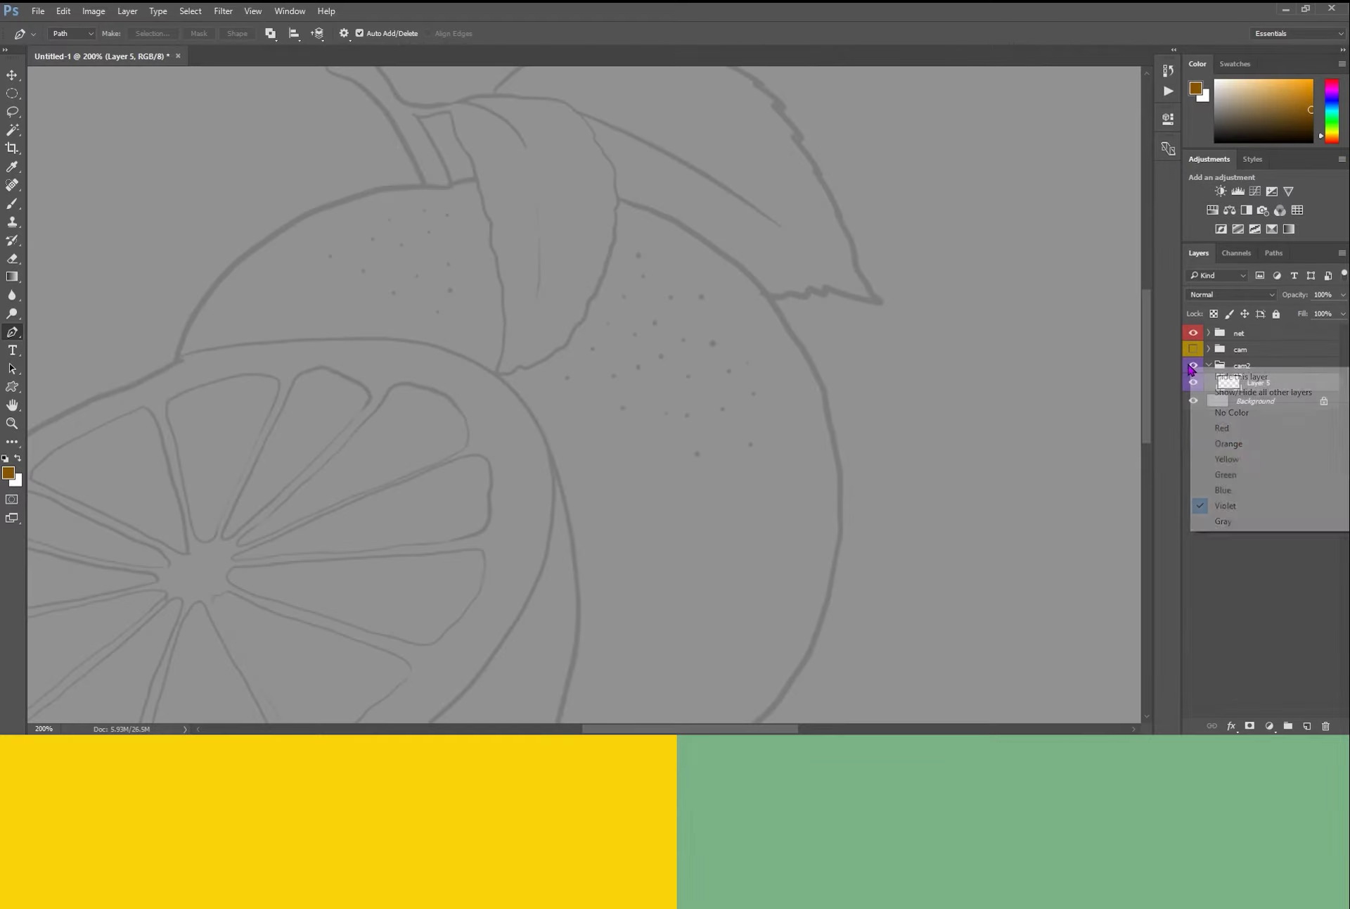
Make Layer 5 active and set the foreground colour to a dull dark green.
mouse_move(832, 452)
left_mouse_down()
mouse_move(735, 465)
mouse_move(732, 521)
mouse_move(716, 515)
mouse_move(713, 472)
mouse_move(795, 479)
left_mouse_up()
left_click(1255, 383)
mouse_move(654, 308)
left_mouse_down()
mouse_move(630, 455)
mouse_move(608, 435)
mouse_move(633, 508)
left_mouse_up()
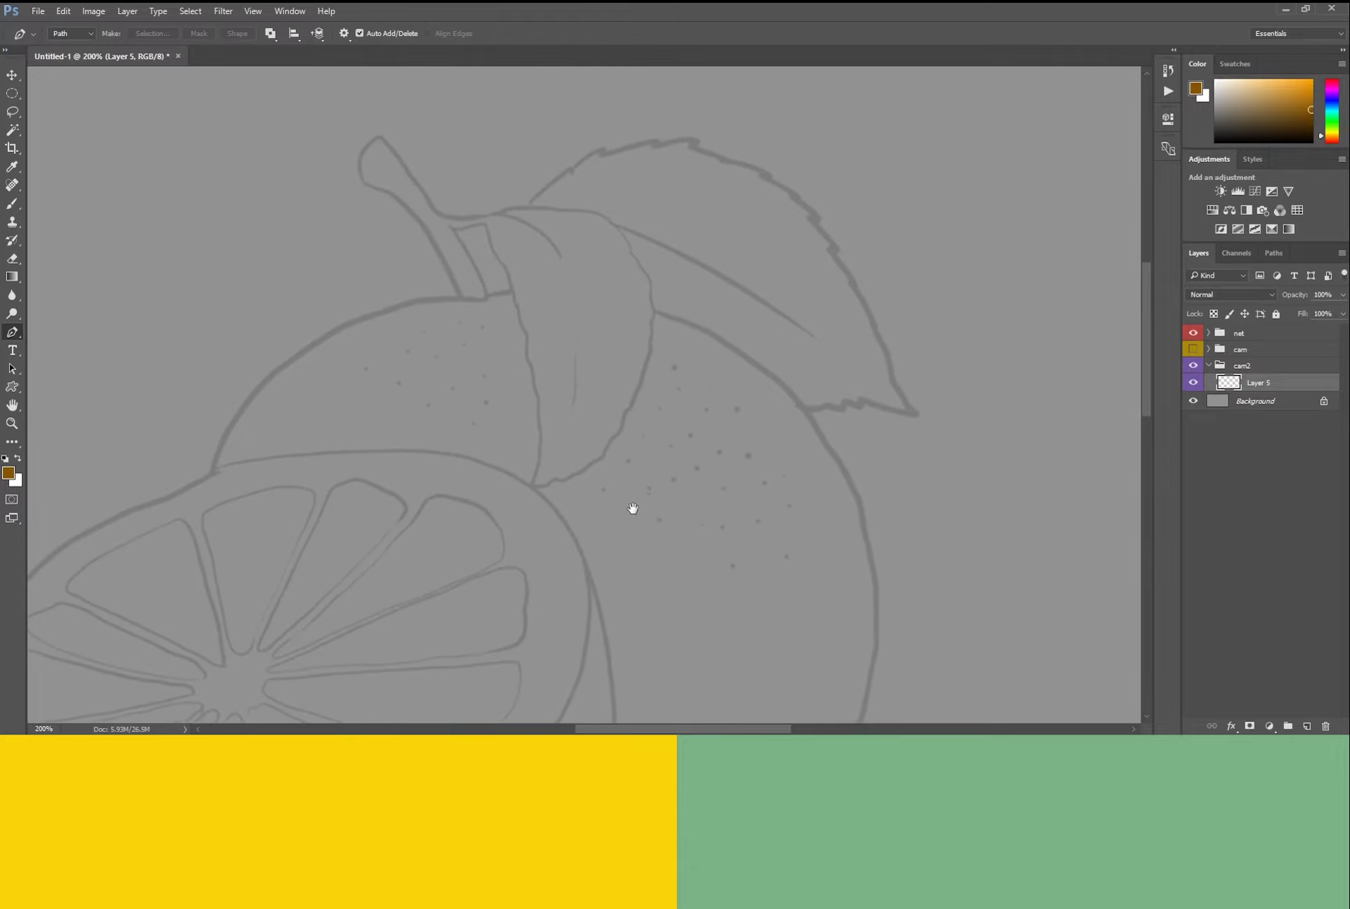
left_click(9, 475)
left_click_drag(918, 315, 920, 332)
left_click_drag(841, 270, 838, 294)
left_click_drag(909, 333, 913, 329)
key("Return")
Pen-trace the front leaf outline, select it and fill it with the dark green.
key("p")
scroll(569, 279, "up", 2)
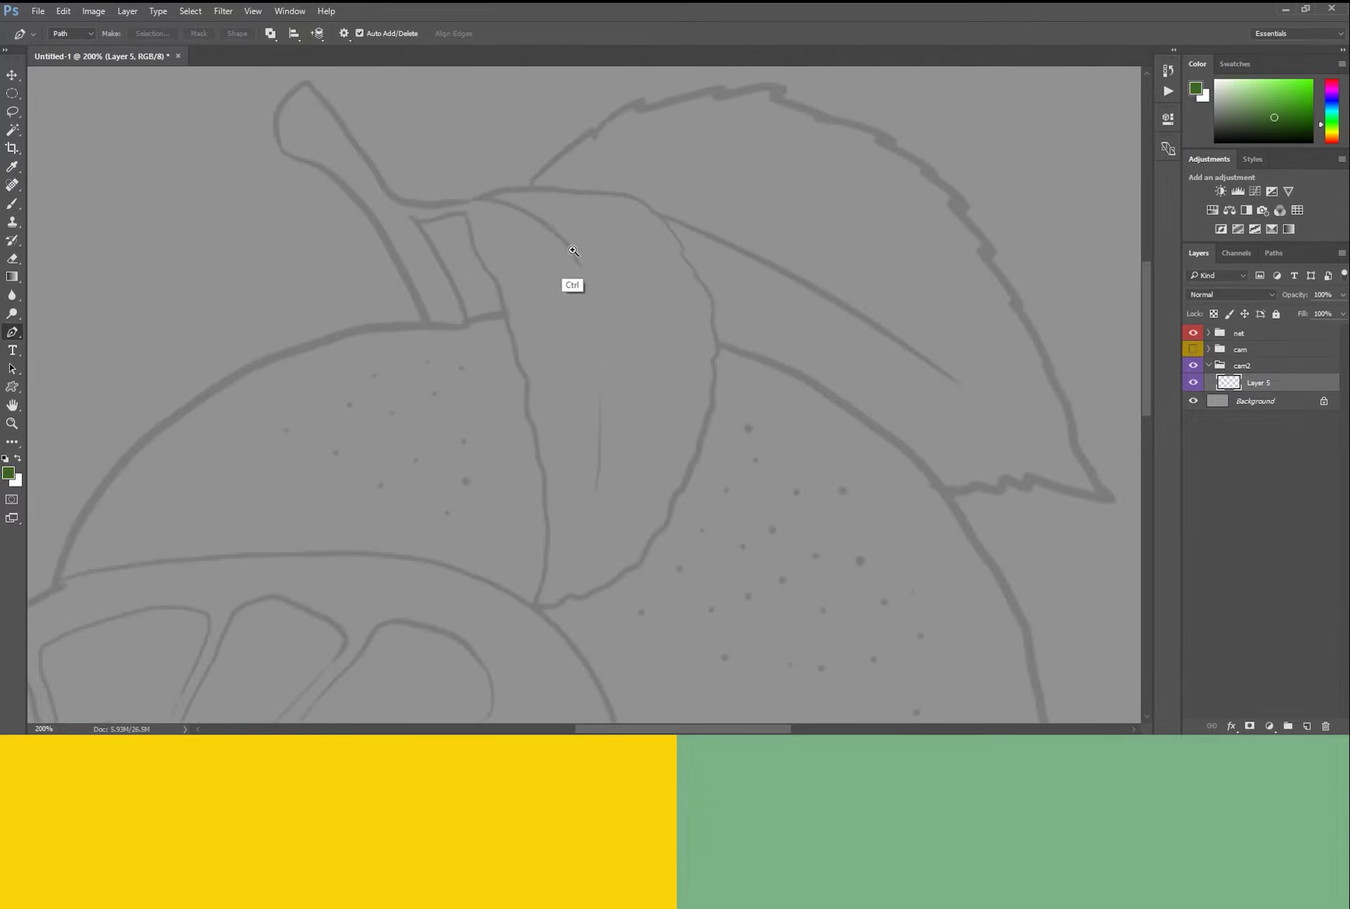
scroll(536, 295, "up", 1)
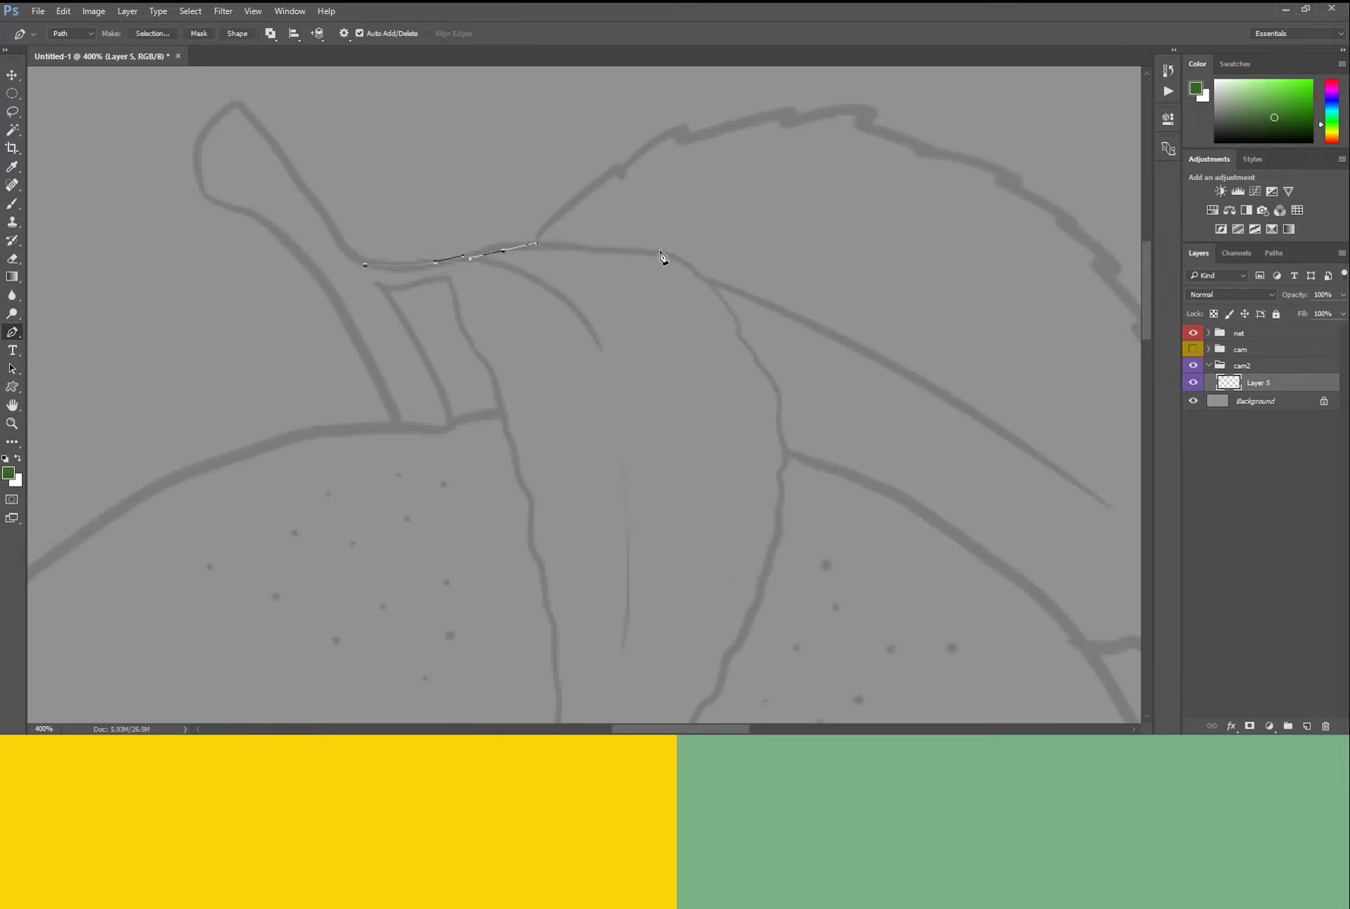
left_click_drag(742, 342, 605, 267)
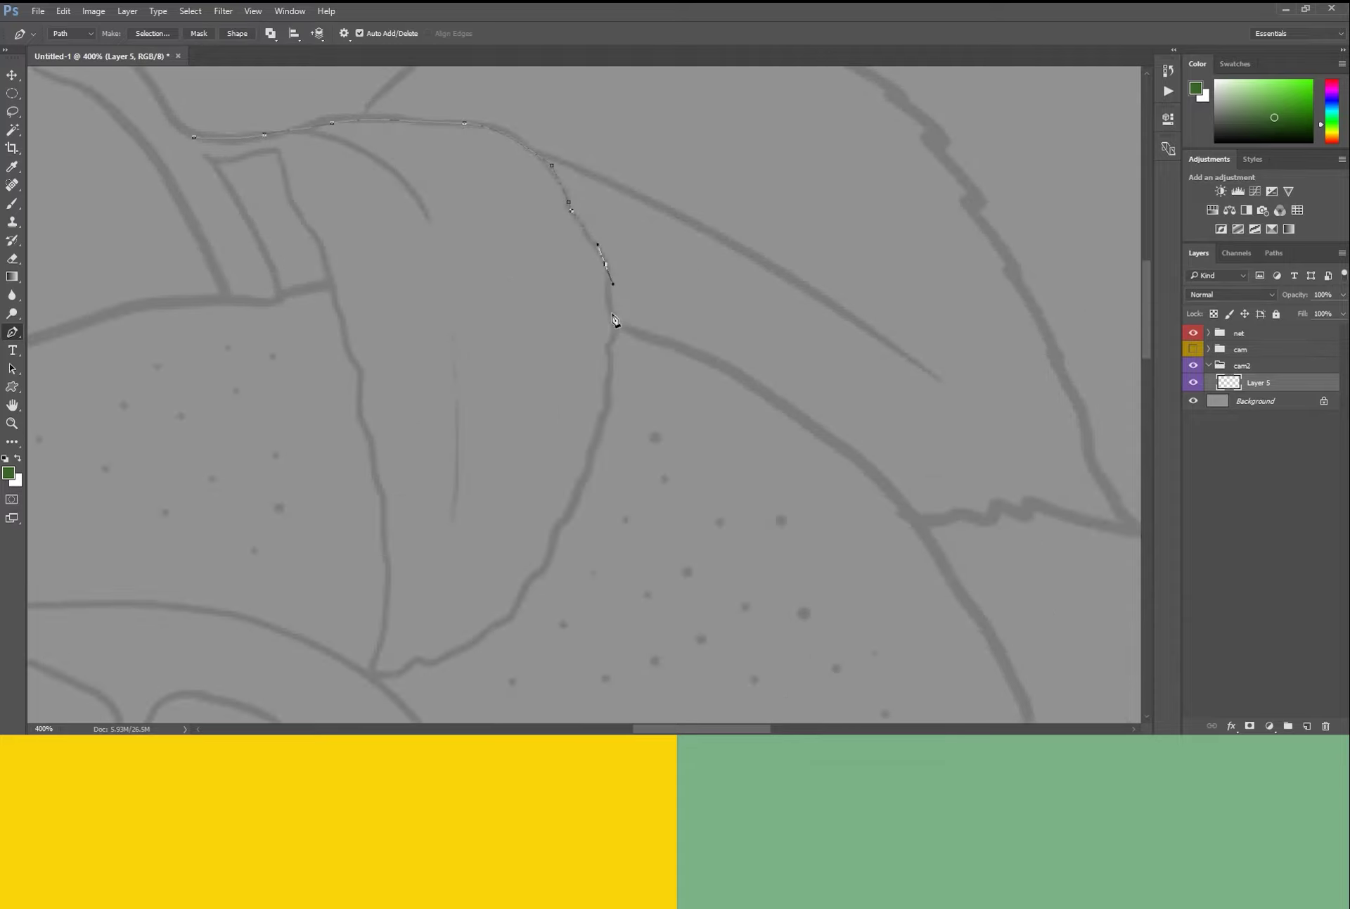
left_click(590, 469)
left_click_drag(591, 470, 621, 339)
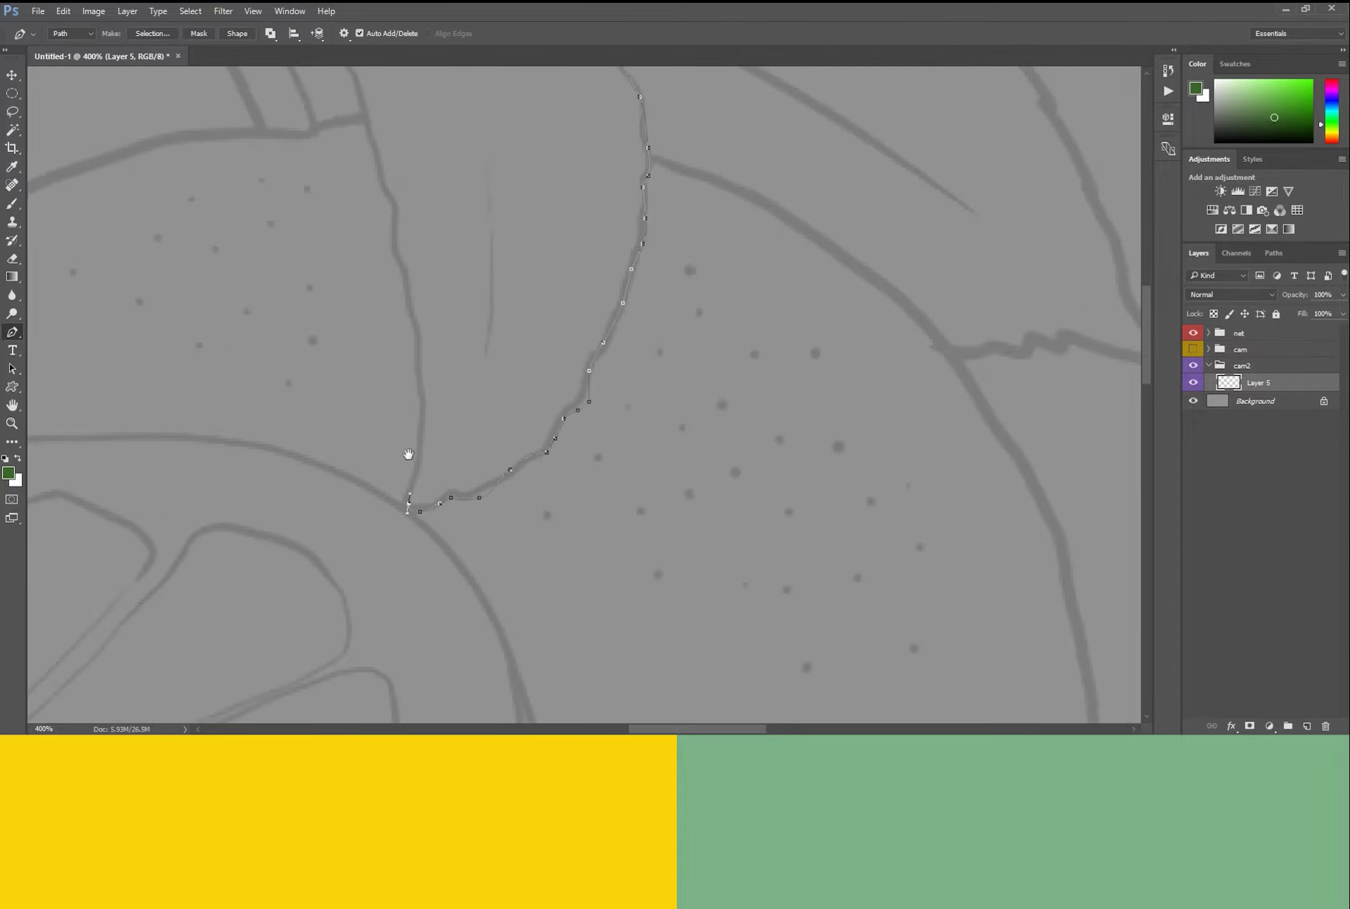
left_click_drag(410, 496, 421, 632)
left_click(416, 414)
left_click_drag(417, 415, 405, 464)
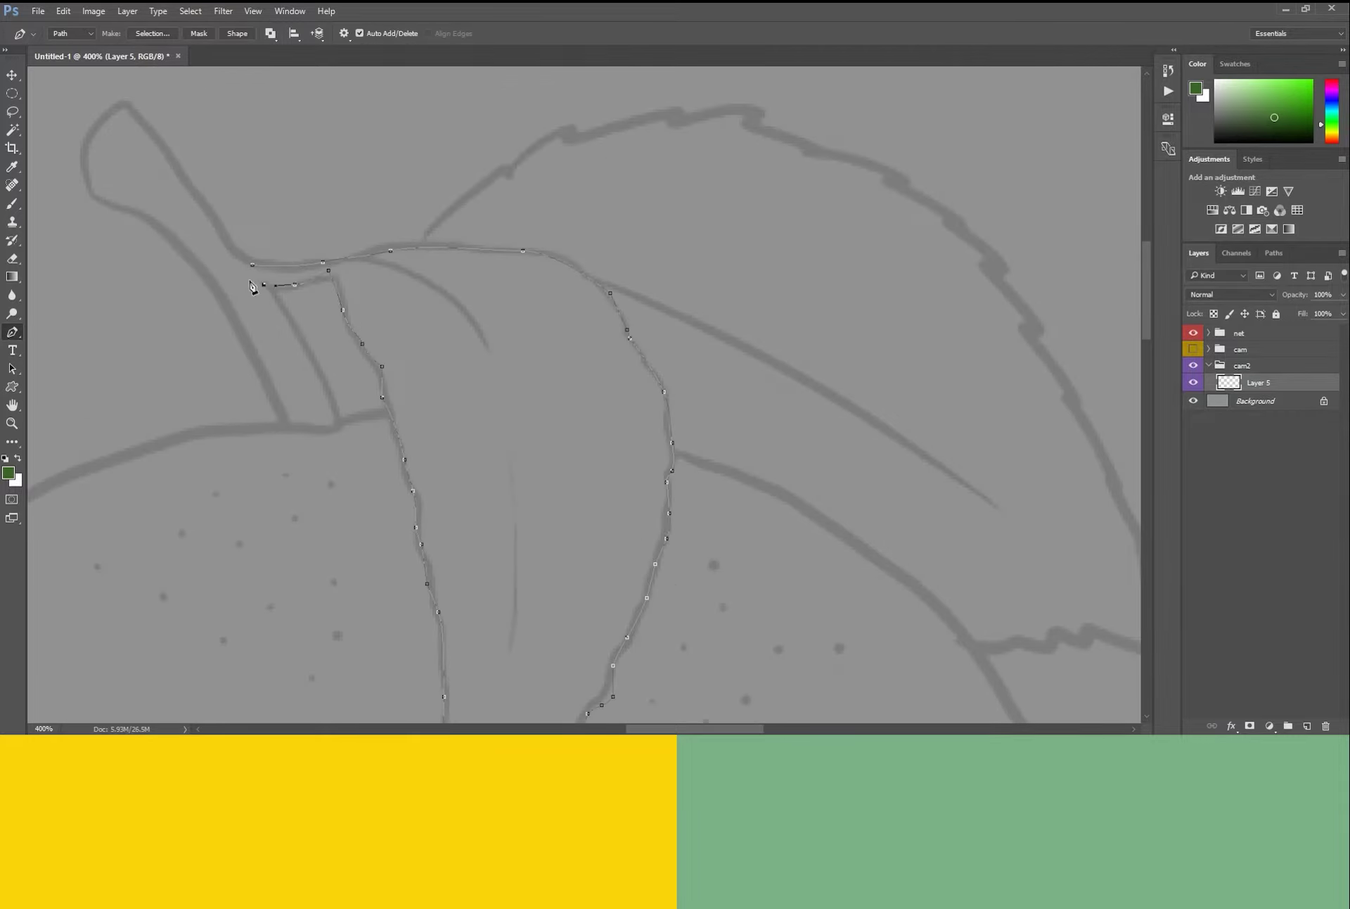
key("ctrl+Return")
key("alt+Delete")
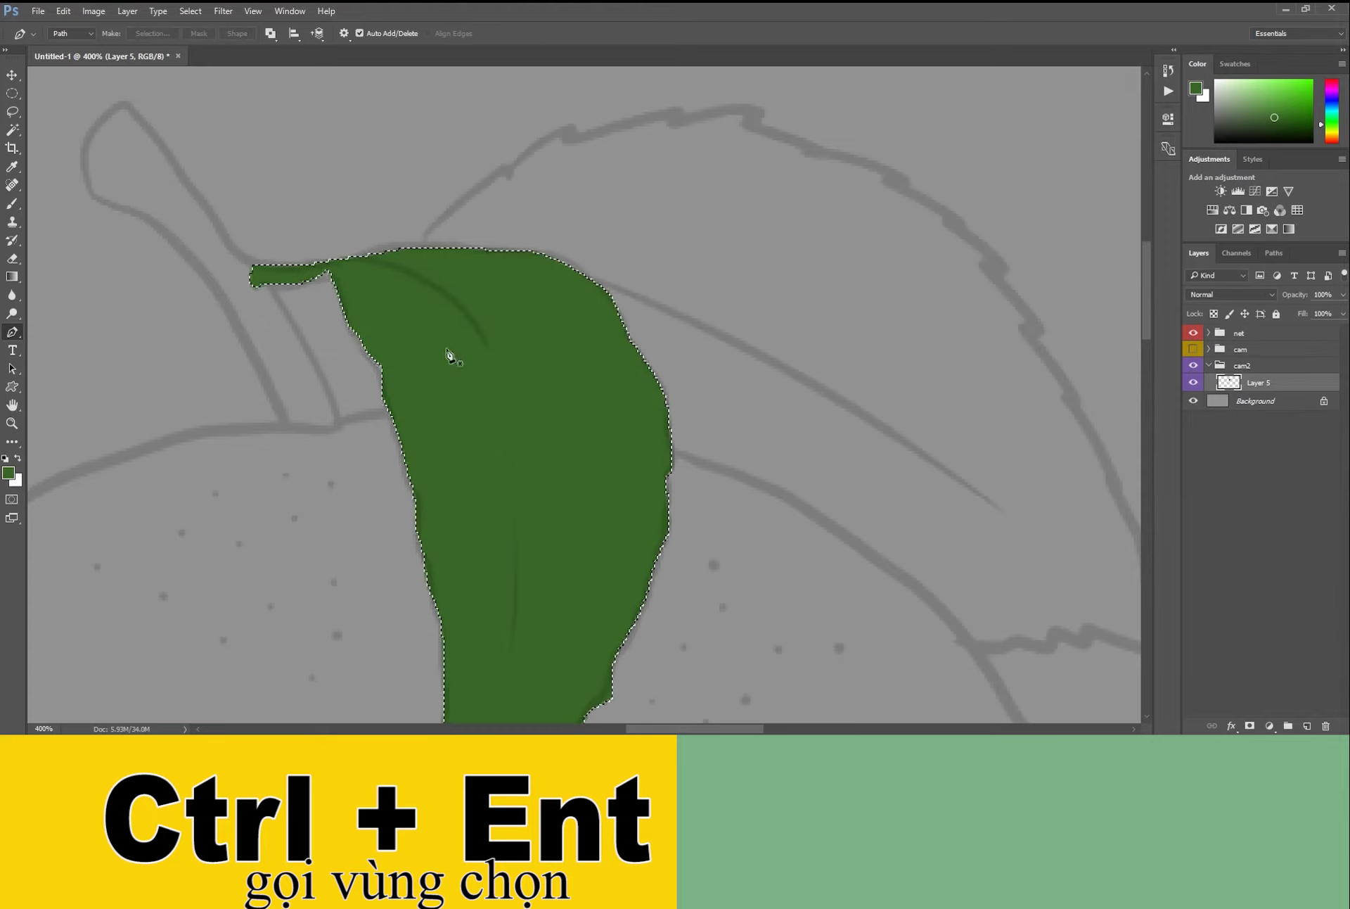
Zoom out to the leaf and stem and add a new empty Layer 6.
key("ctrl+minus")
mouse_move(717, 374)
left_mouse_down()
mouse_move(709, 391)
mouse_move(773, 431)
left_mouse_up()
left_click(1306, 726)
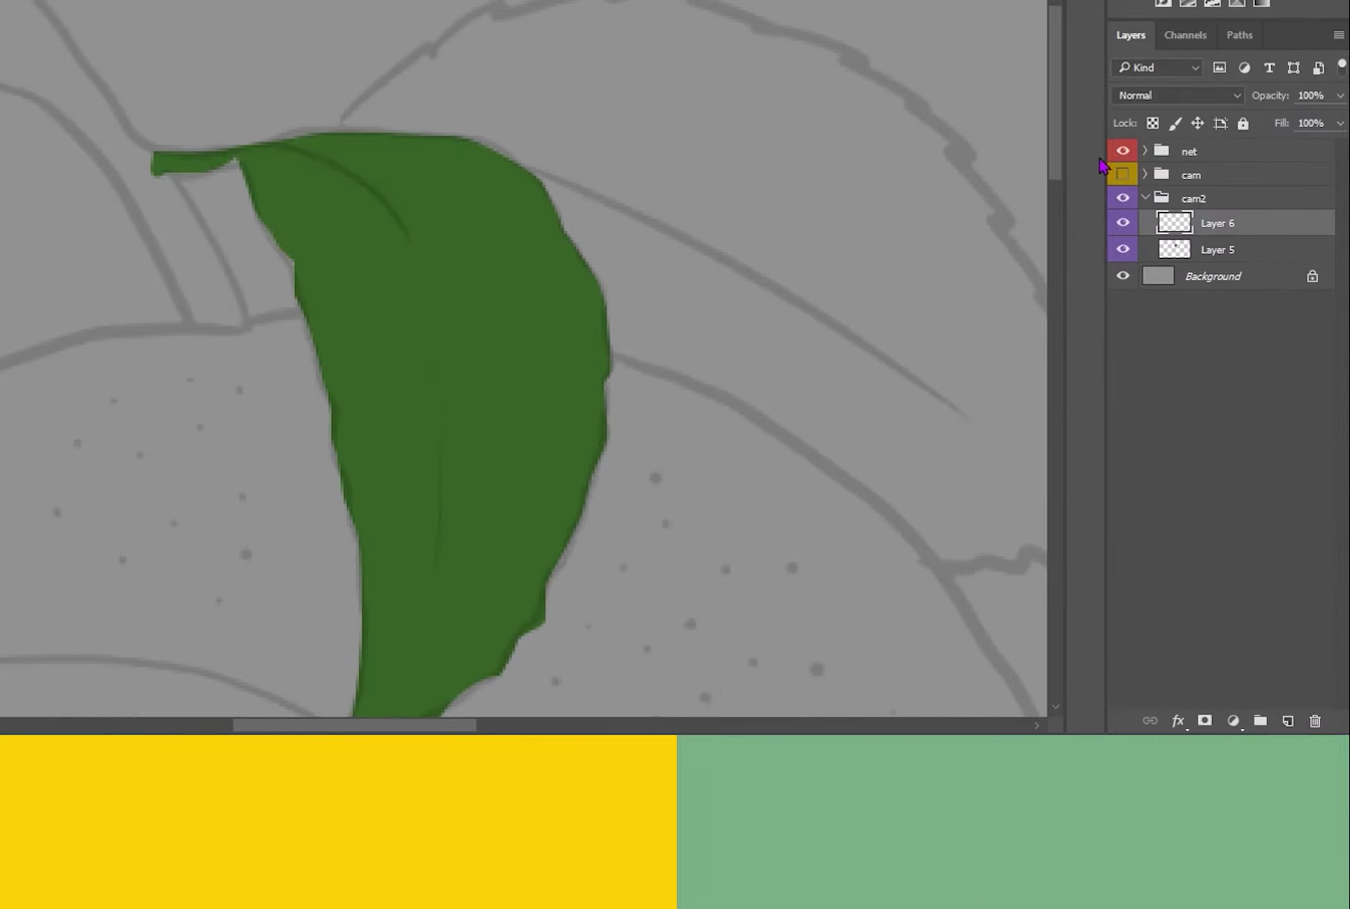
Move Layer 6 beneath Layer 5 and turn the traced stem path into a selection.
left_click_drag(1175, 226, 1183, 266)
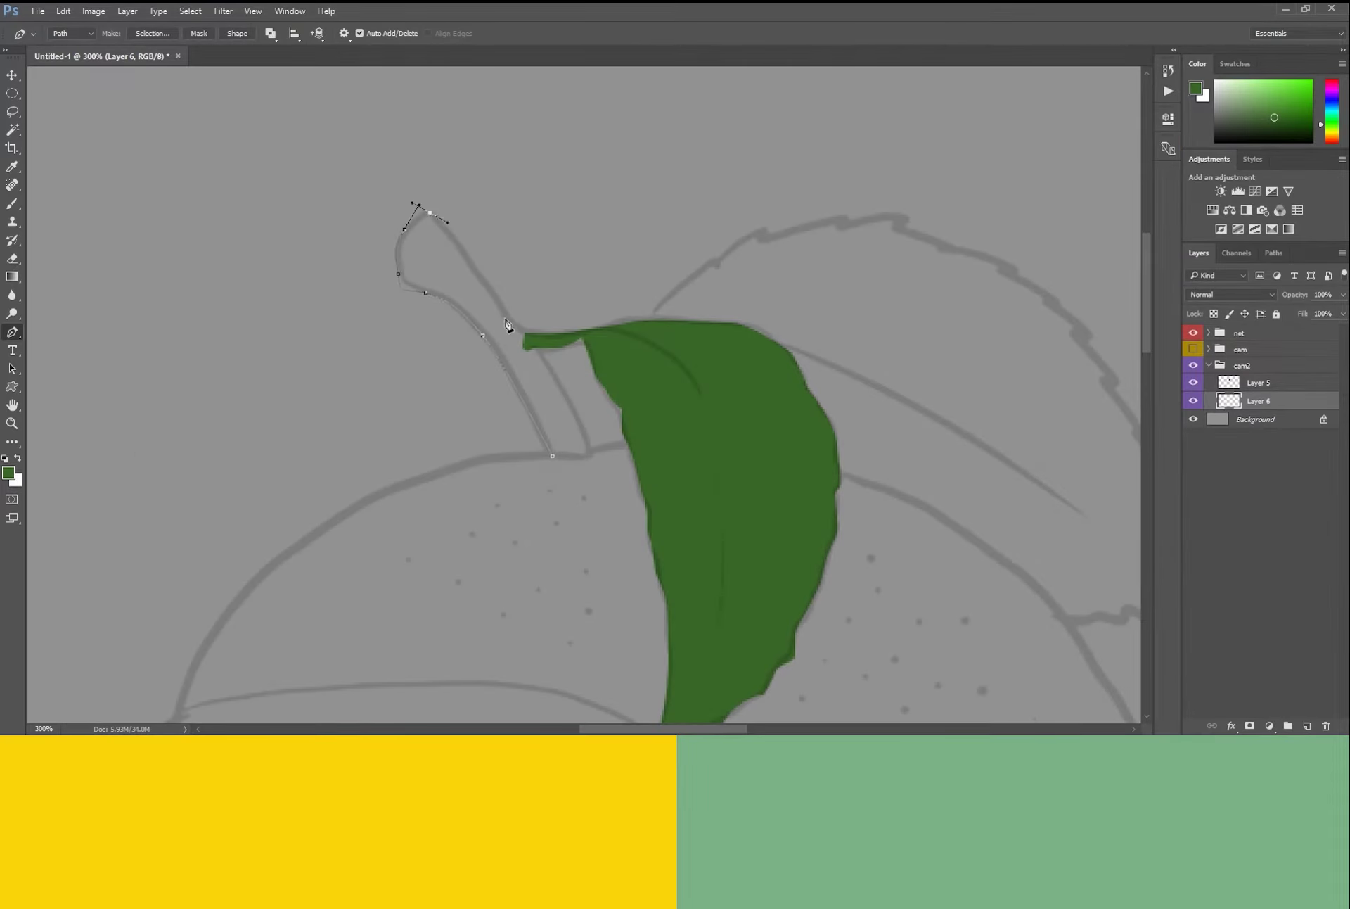
left_click_drag(429, 218, 452, 232)
key("ctrl+Return")
scroll(604, 458, "right", 2)
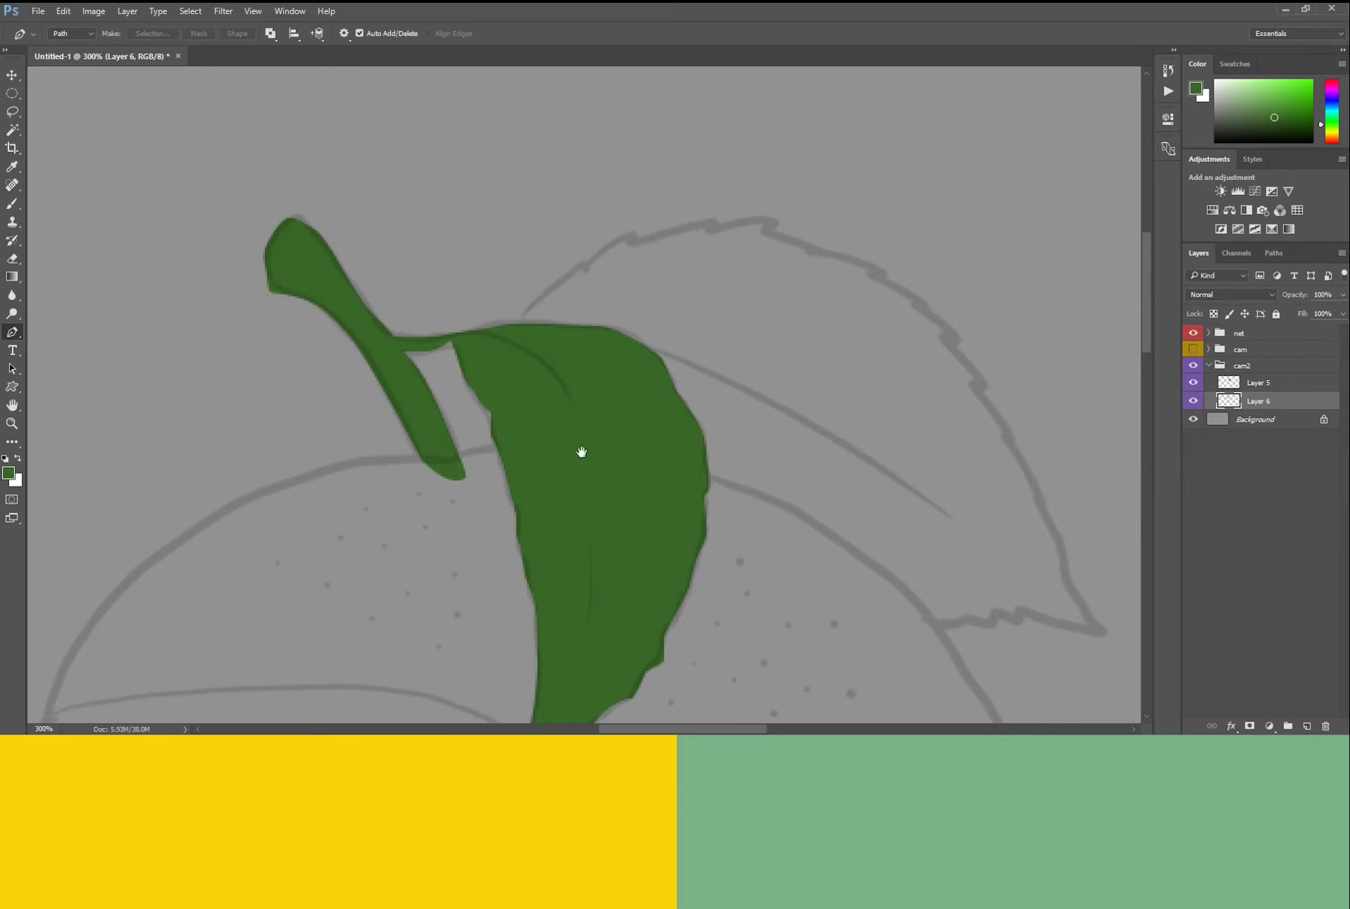
Darken the stem with Hue/Saturation Lightness -19, then reframe the leaf and stem.
key("ctrl+u")
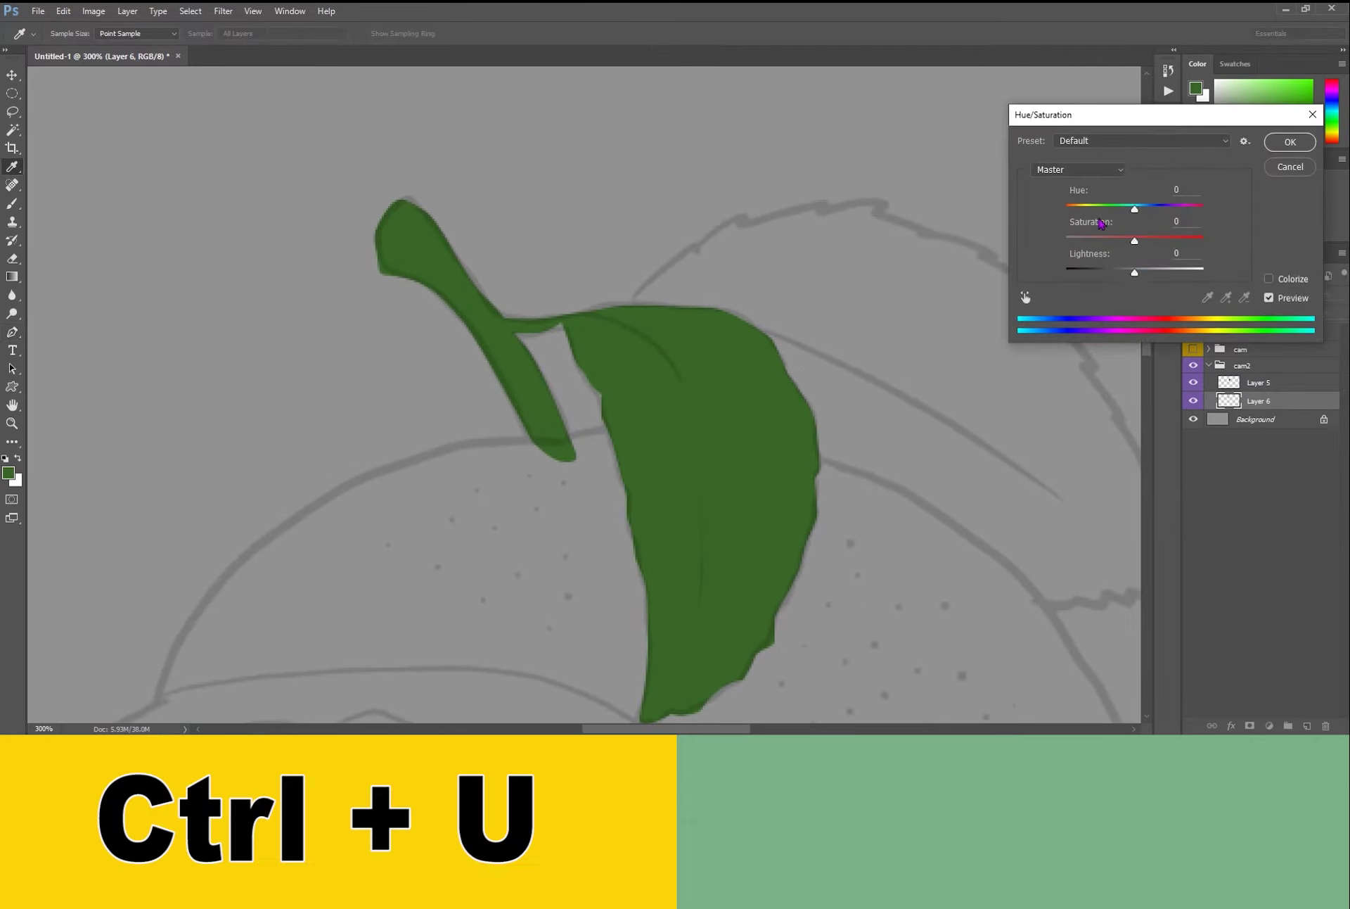
left_click(1121, 275)
key("Return")
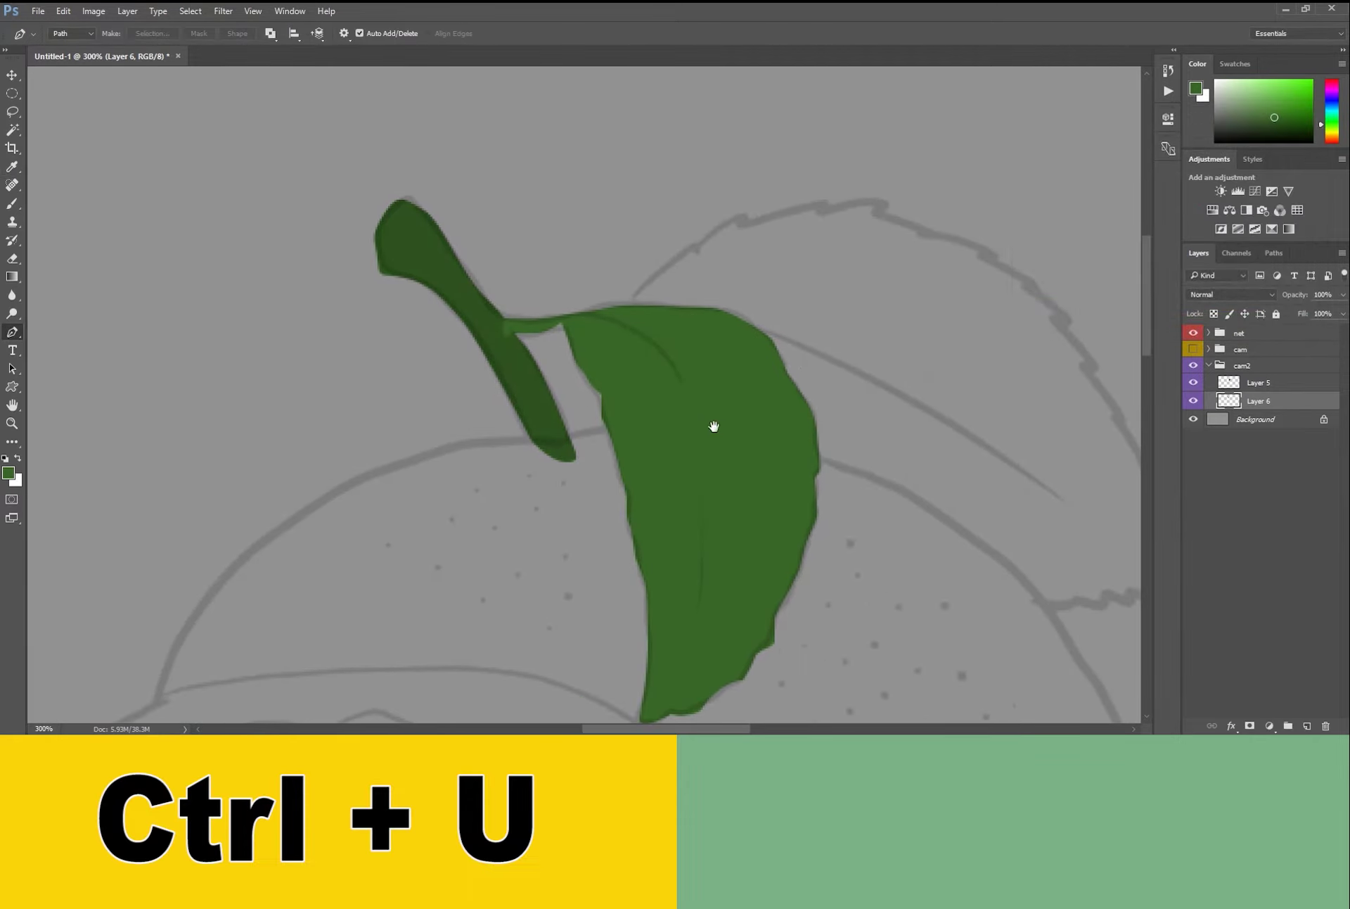
scroll(647, 413, "right", 2)
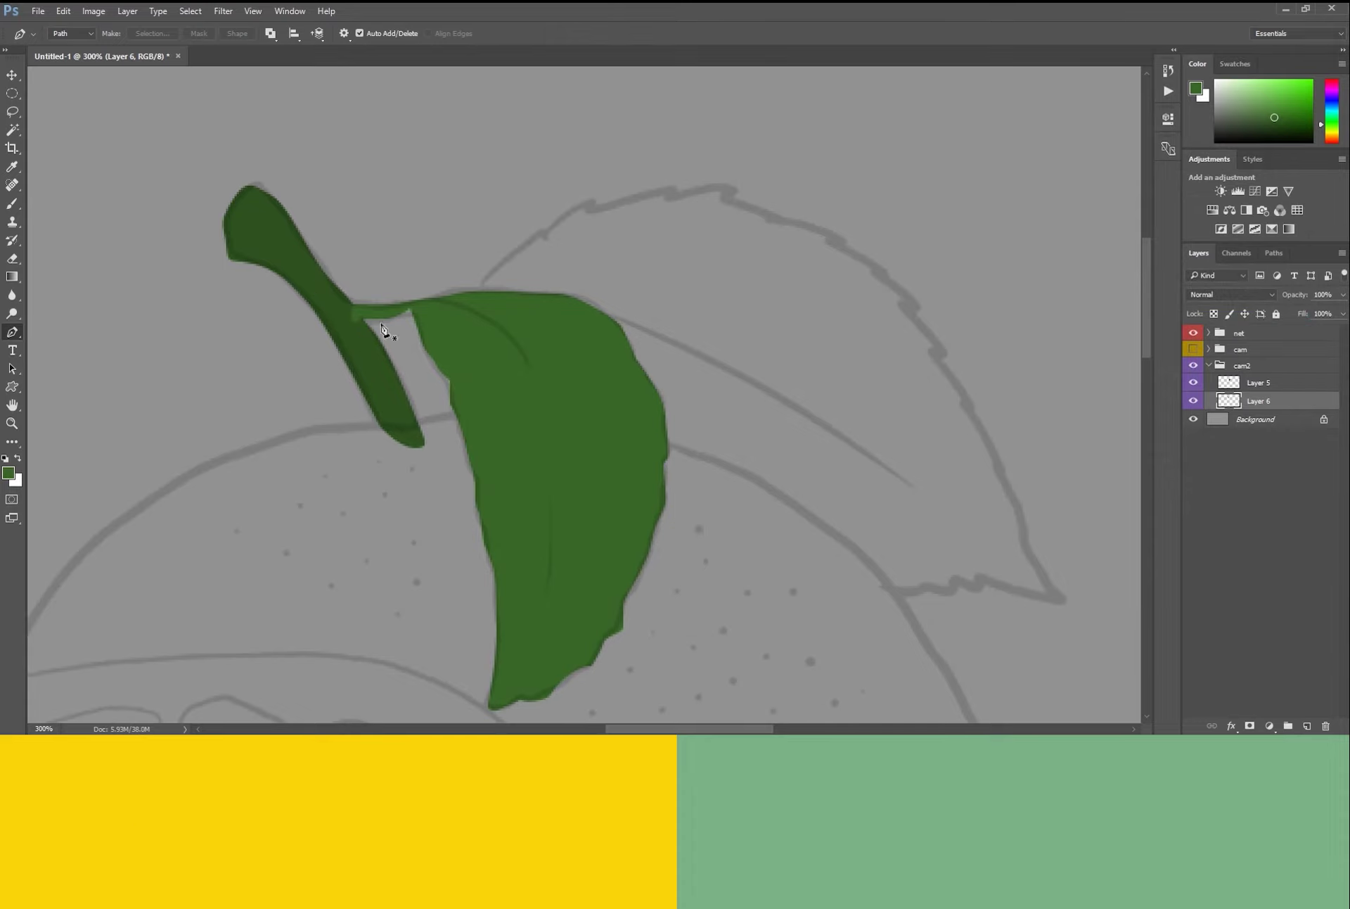
mouse_move(443, 386)
left_mouse_down()
mouse_move(760, 510)
mouse_move(731, 333)
mouse_move(804, 436)
left_mouse_up()
key("ctrl+minus")
key("ctrl+minus")
key("ctrl+plus")
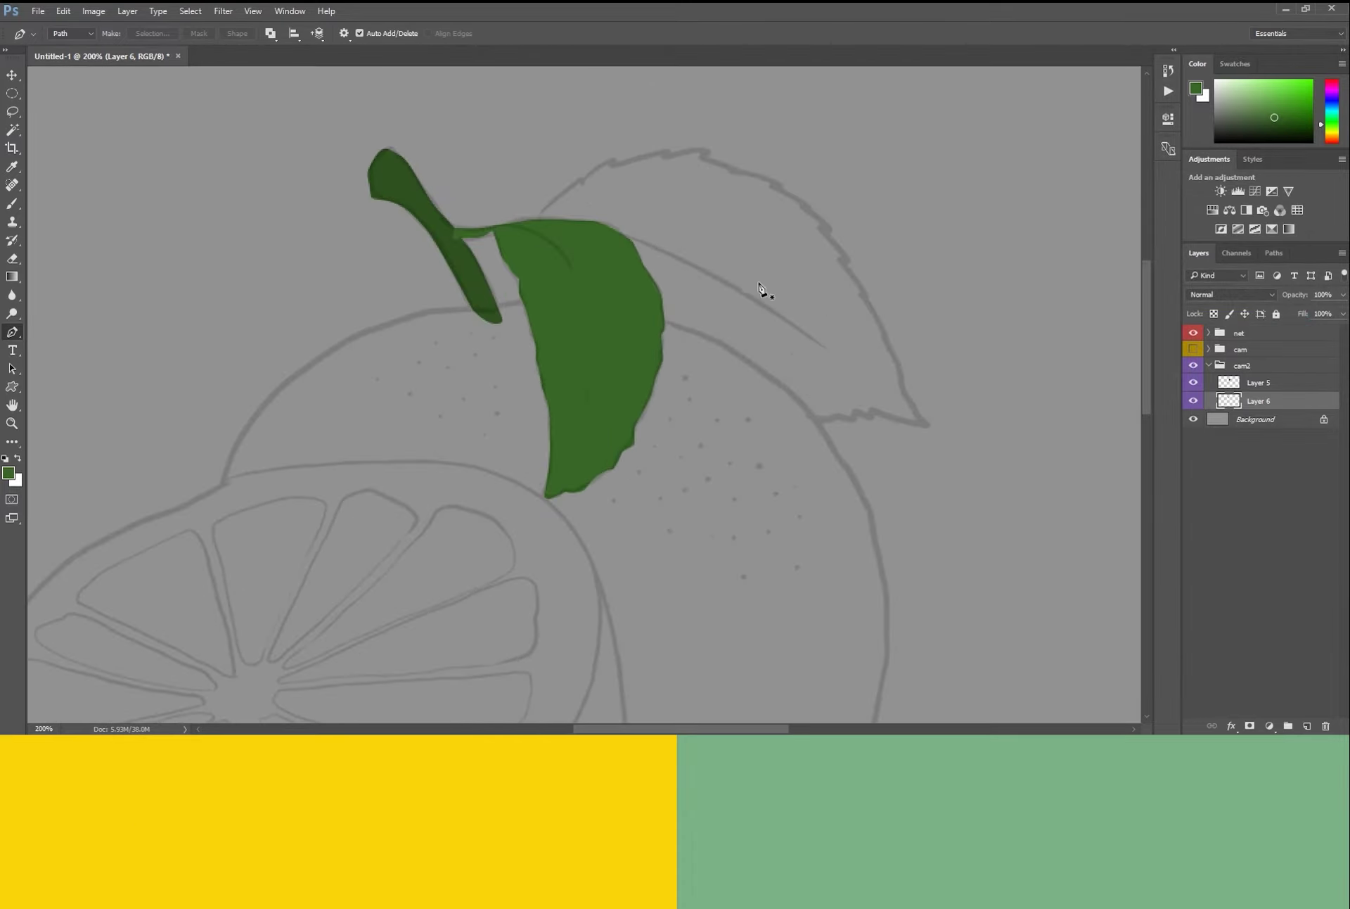
scroll(757, 232, "down", 1)
scroll(802, 367, "left", 1)
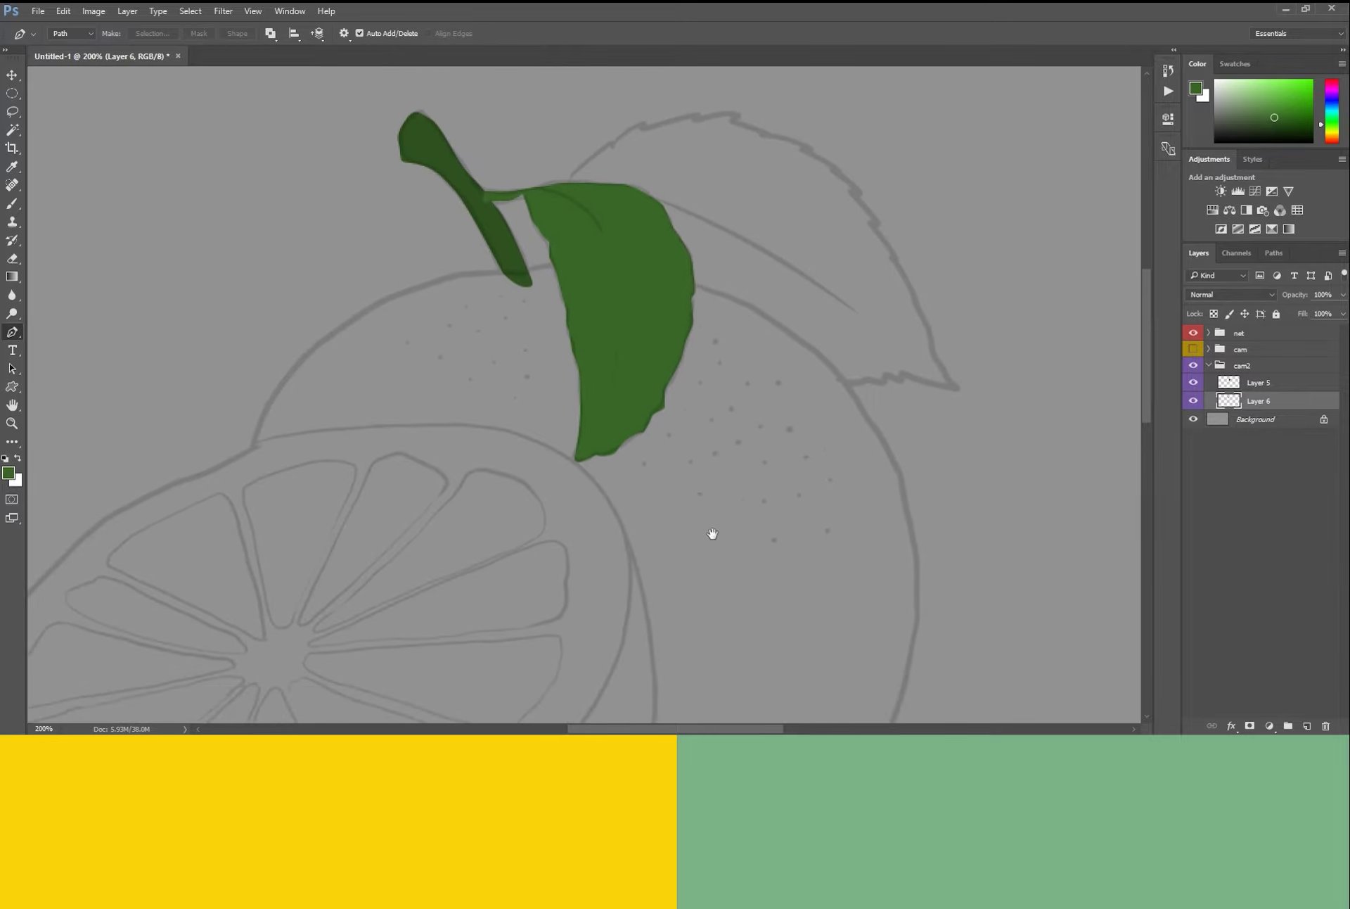
scroll(835, 573, "down", 5)
scroll(814, 540, "up", 2)
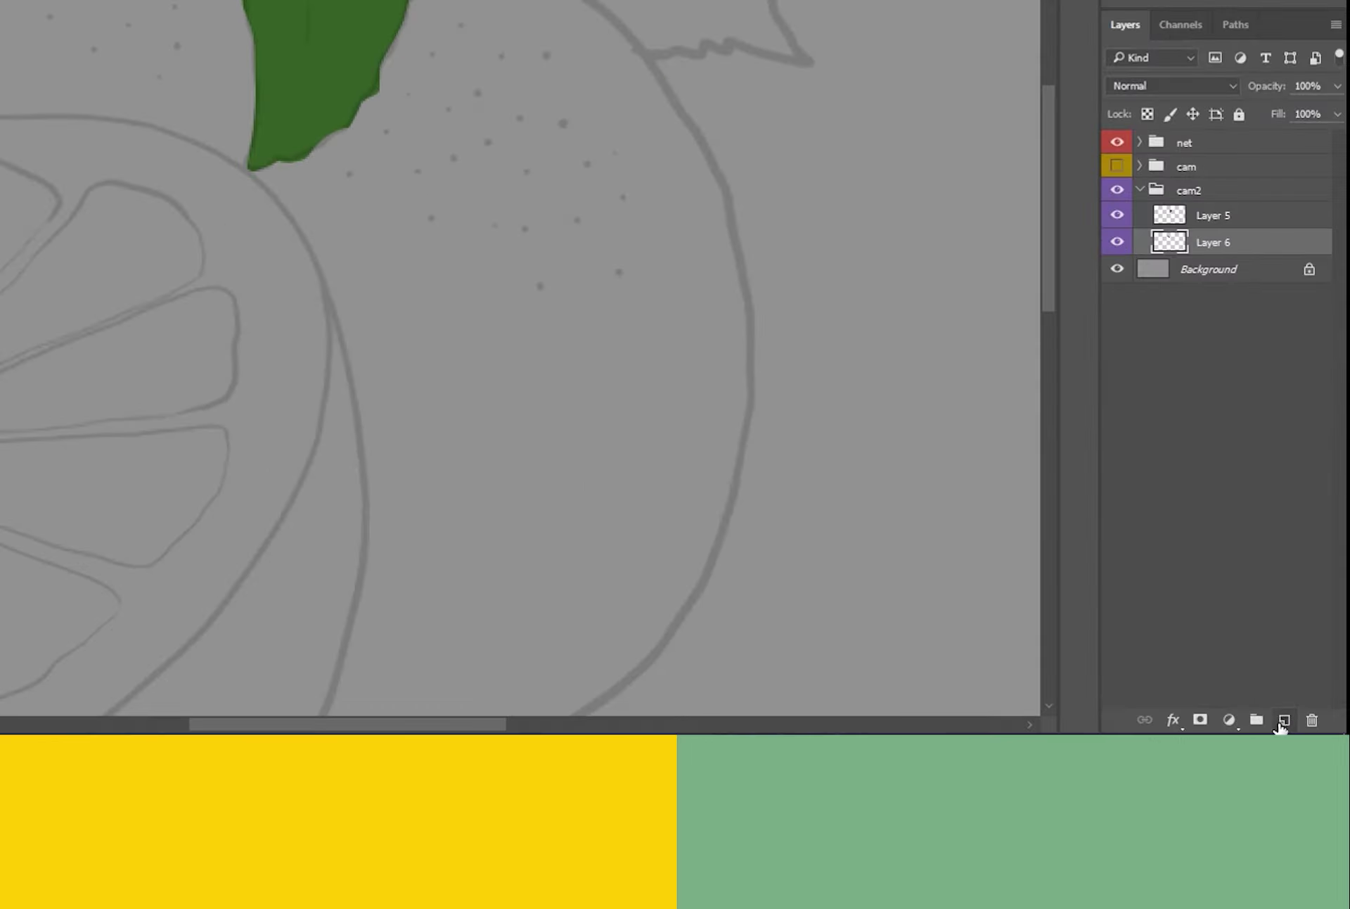
Add Layer 7 beneath Layer 6 and set the foreground to a golden yellow-orange.
left_click(1281, 723)
left_click_drag(1187, 263, 1195, 280)
left_click_drag(569, 405, 478, 434)
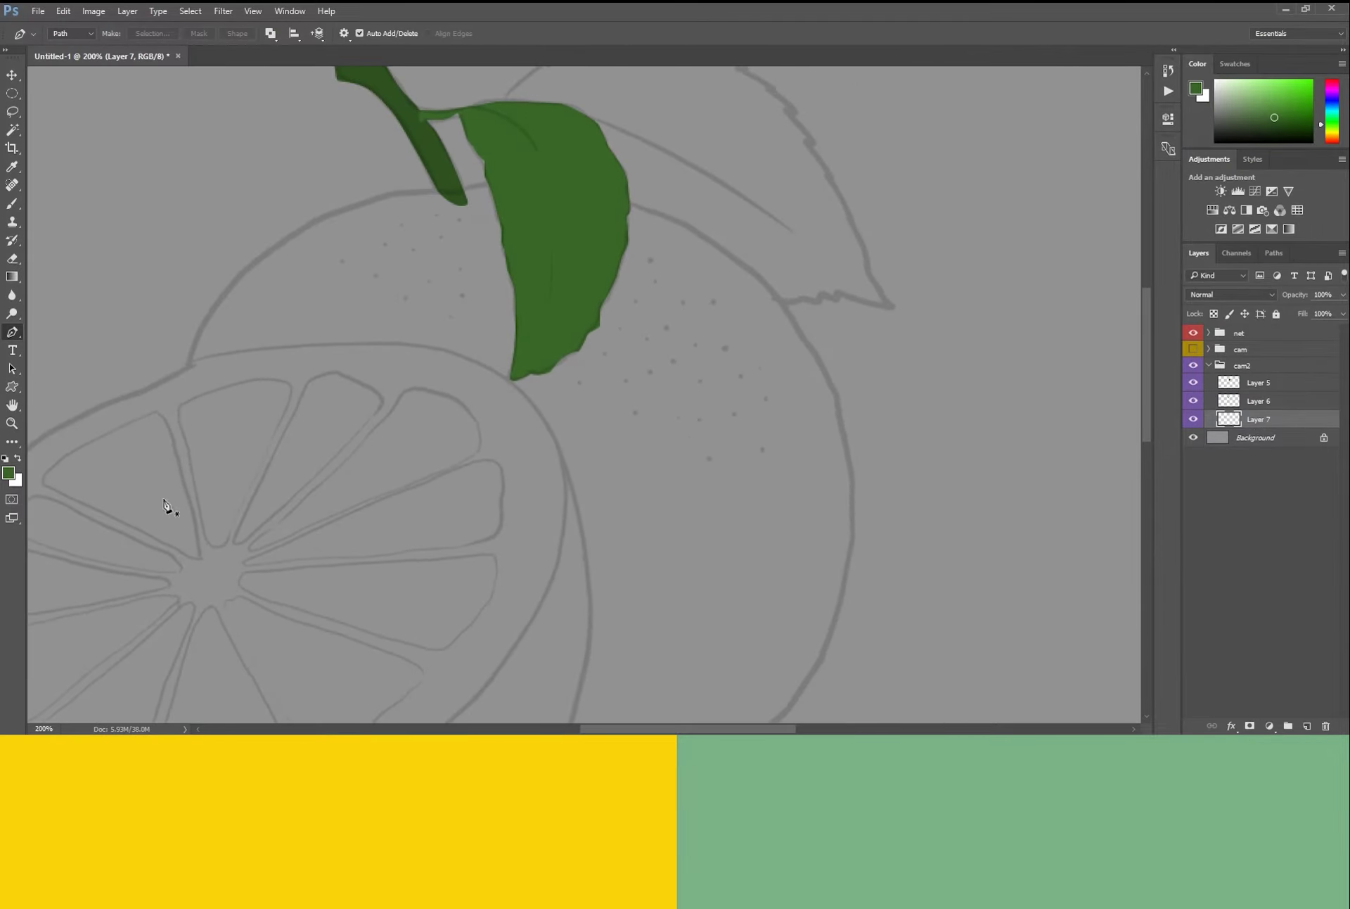
left_click(8, 472)
left_click(918, 348)
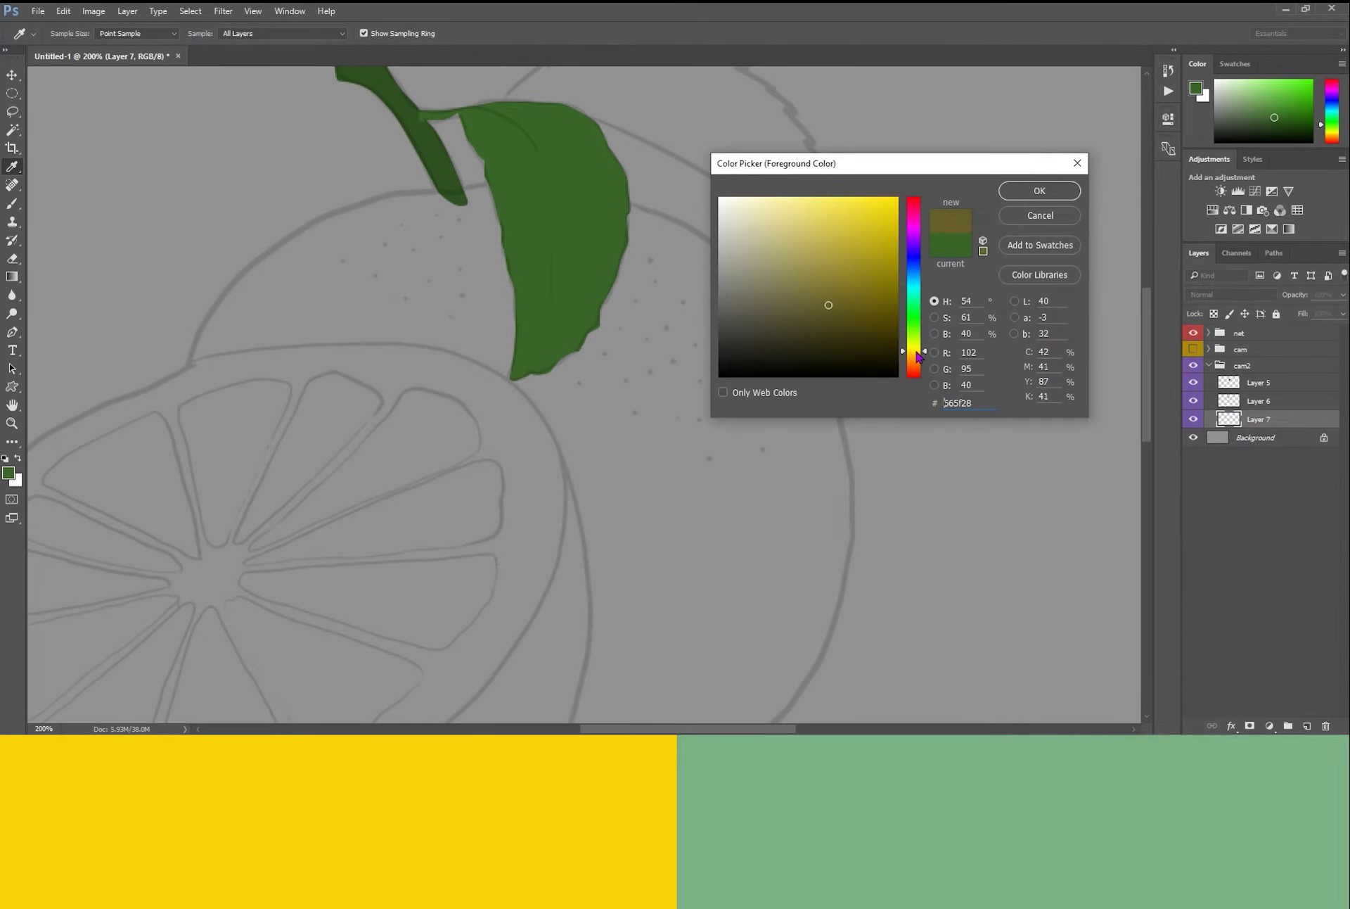
left_click_drag(876, 288, 883, 276)
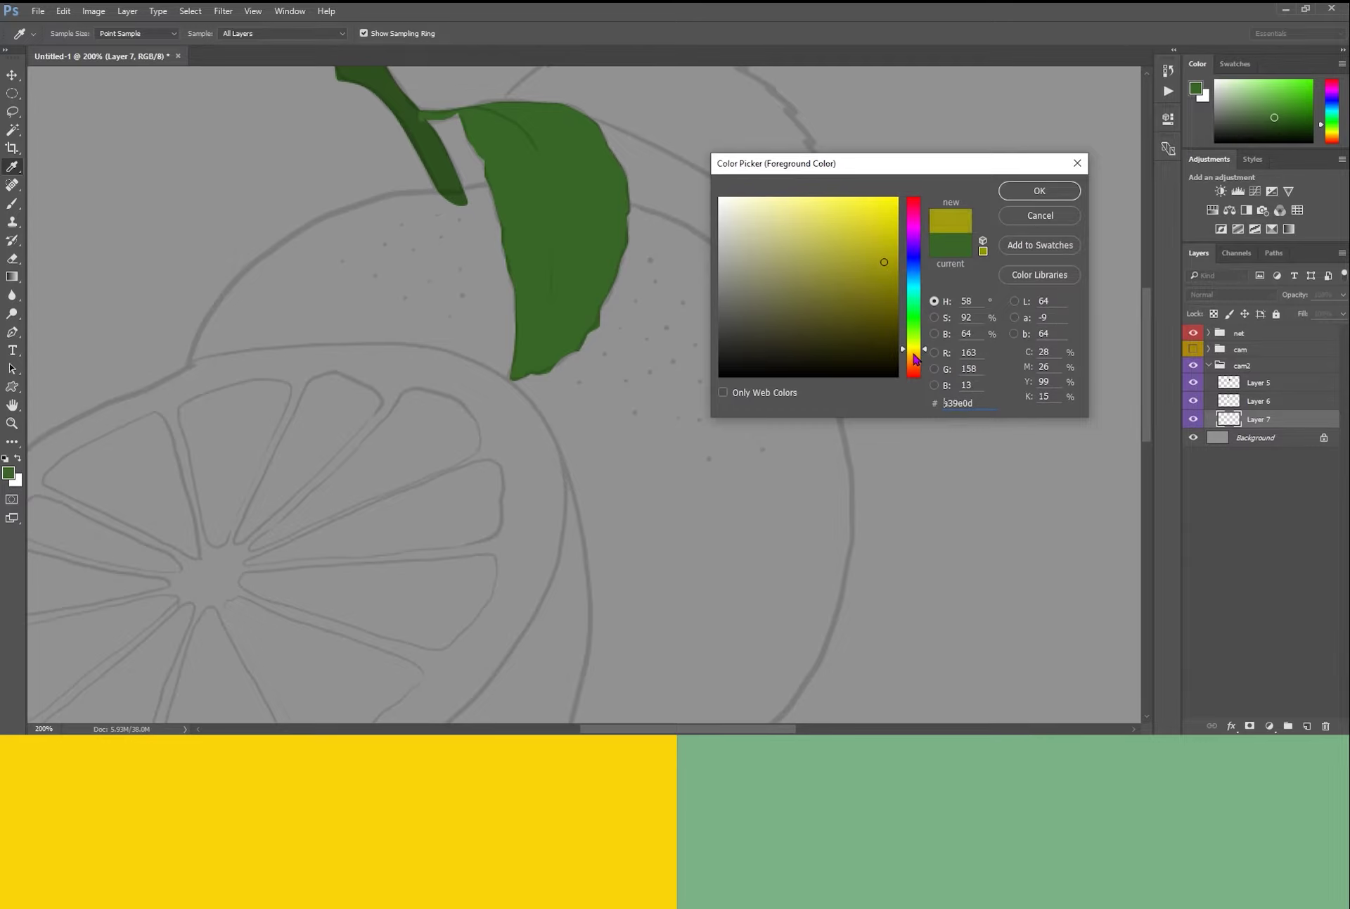
left_click(914, 356)
left_click(879, 218)
left_click(918, 356)
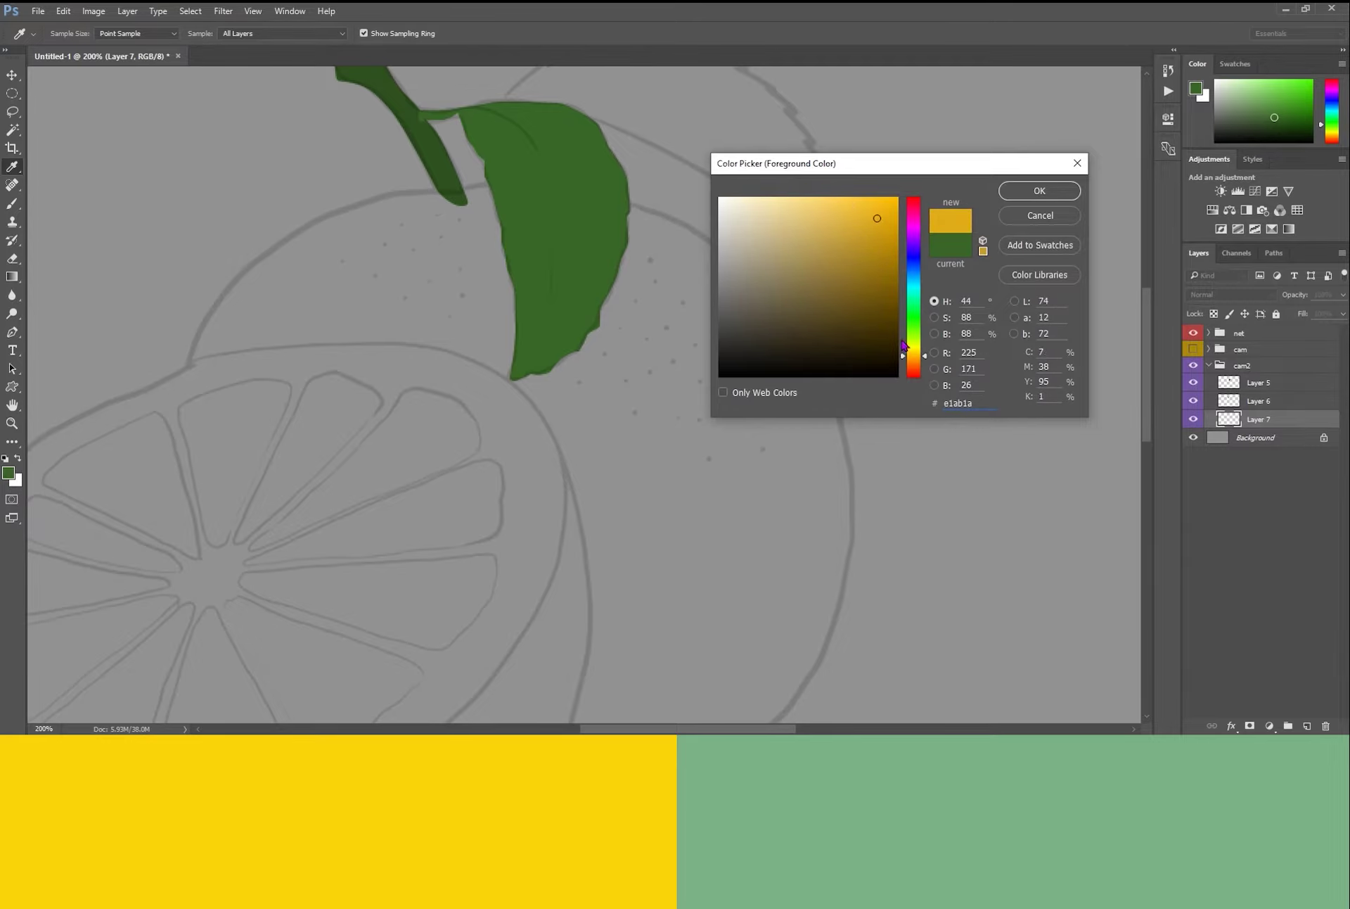
key("Return")
Pen-trace the orange's outline across its top and down its right side.
key("p")
mouse_move(417, 318)
left_mouse_down()
mouse_move(565, 339)
mouse_move(476, 360)
left_mouse_up()
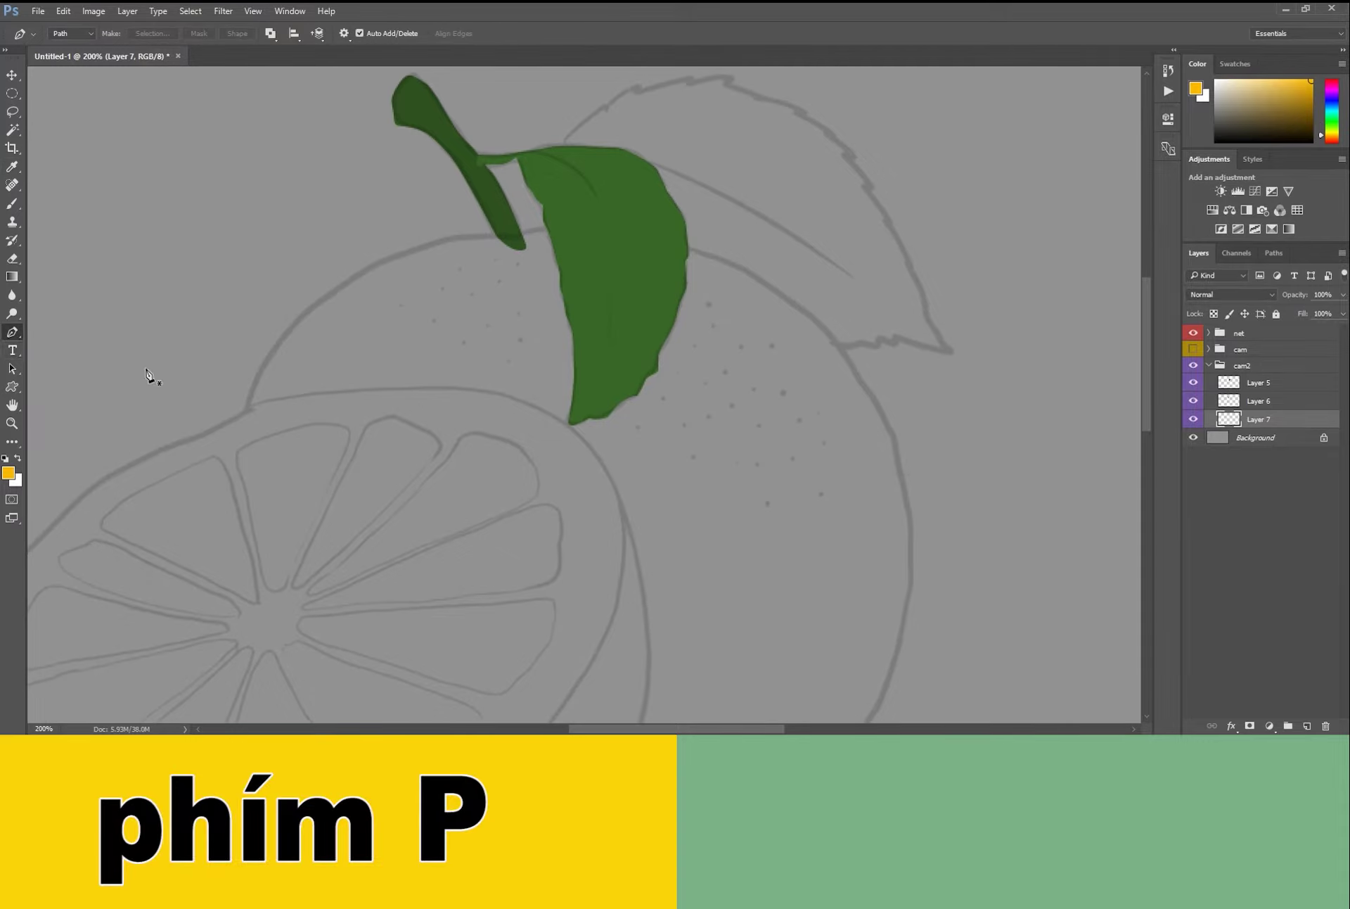
left_click(243, 429)
scroll(279, 340, "up", 1)
left_click_drag(265, 363, 304, 316)
left_click_drag(376, 251, 431, 214)
left_click(546, 185)
left_click_drag(642, 179, 676, 165)
scroll(729, 187, "right", 2)
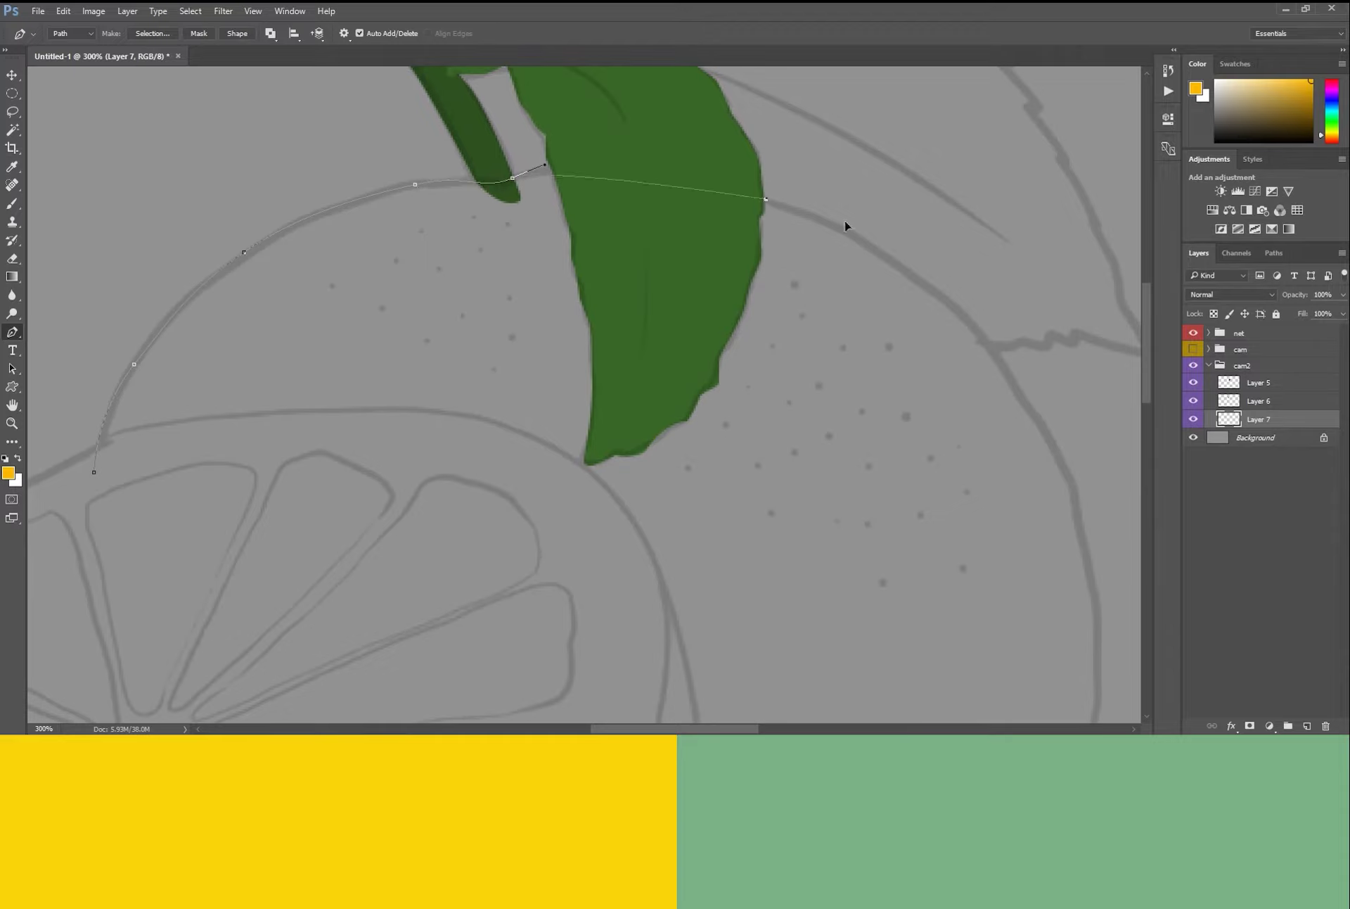
left_click_drag(763, 200, 830, 218)
scroll(770, 245, "right", 3)
scroll(775, 373, "down", 2)
scroll(714, 293, "right", 2)
mouse_move(721, 363)
left_mouse_down()
mouse_move(732, 422)
mouse_move(699, 505)
left_mouse_up()
scroll(735, 398, "down", 3)
scroll(699, 467, "down", 2)
scroll(699, 467, "left", 2)
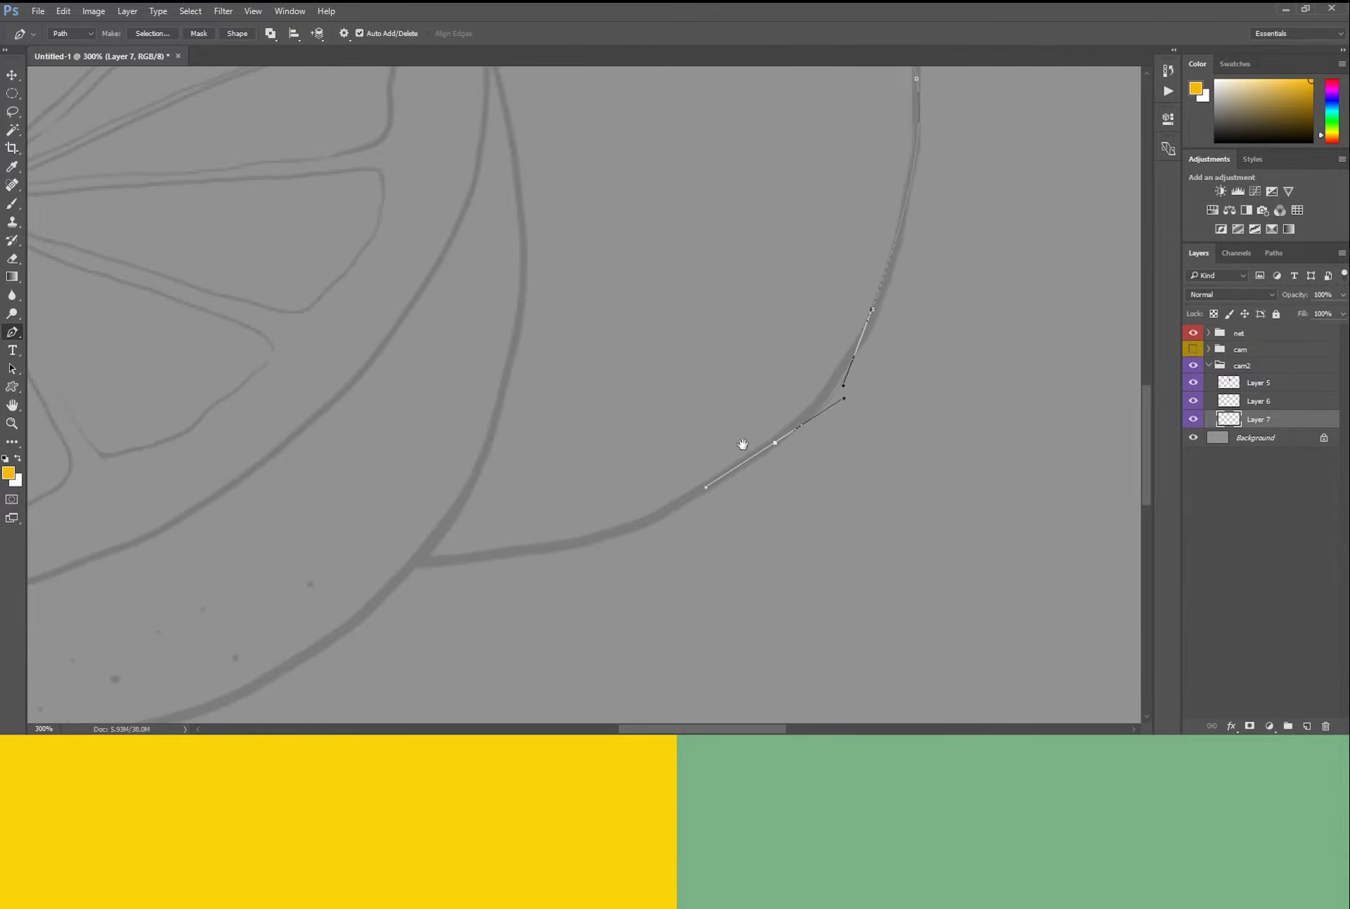
left_click(802, 420)
left_click_drag(642, 526, 586, 545)
left_click_drag(413, 563, 353, 566)
Finish the outline along the bottom, close it, and fill the body with orange.
key("ctrl+minus")
key("ctrl+minus")
key("ctrl+minus")
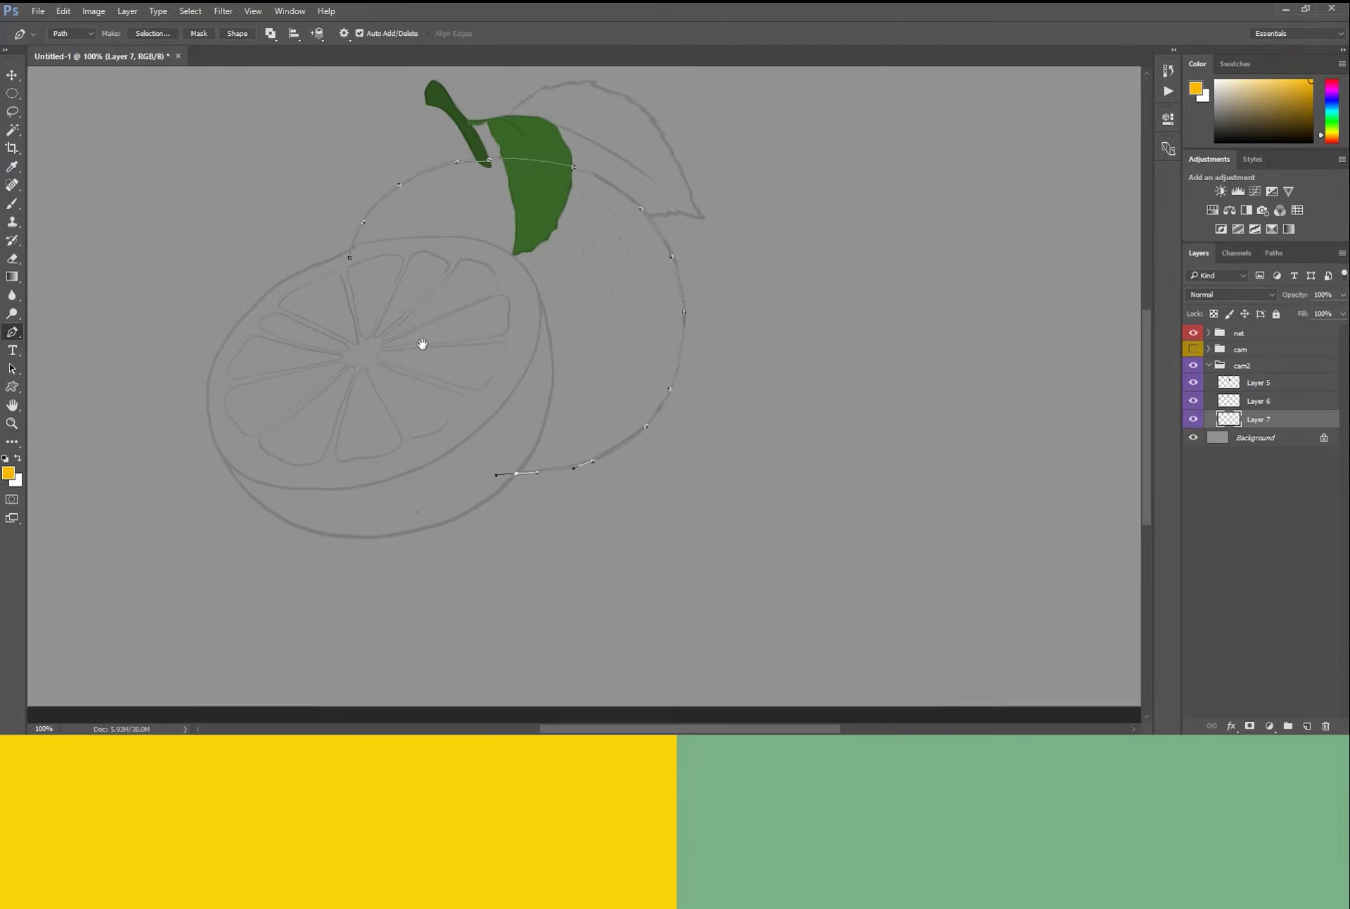
key("ctrl+plus")
key("ctrl+plus")
left_click_drag(361, 347, 320, 365)
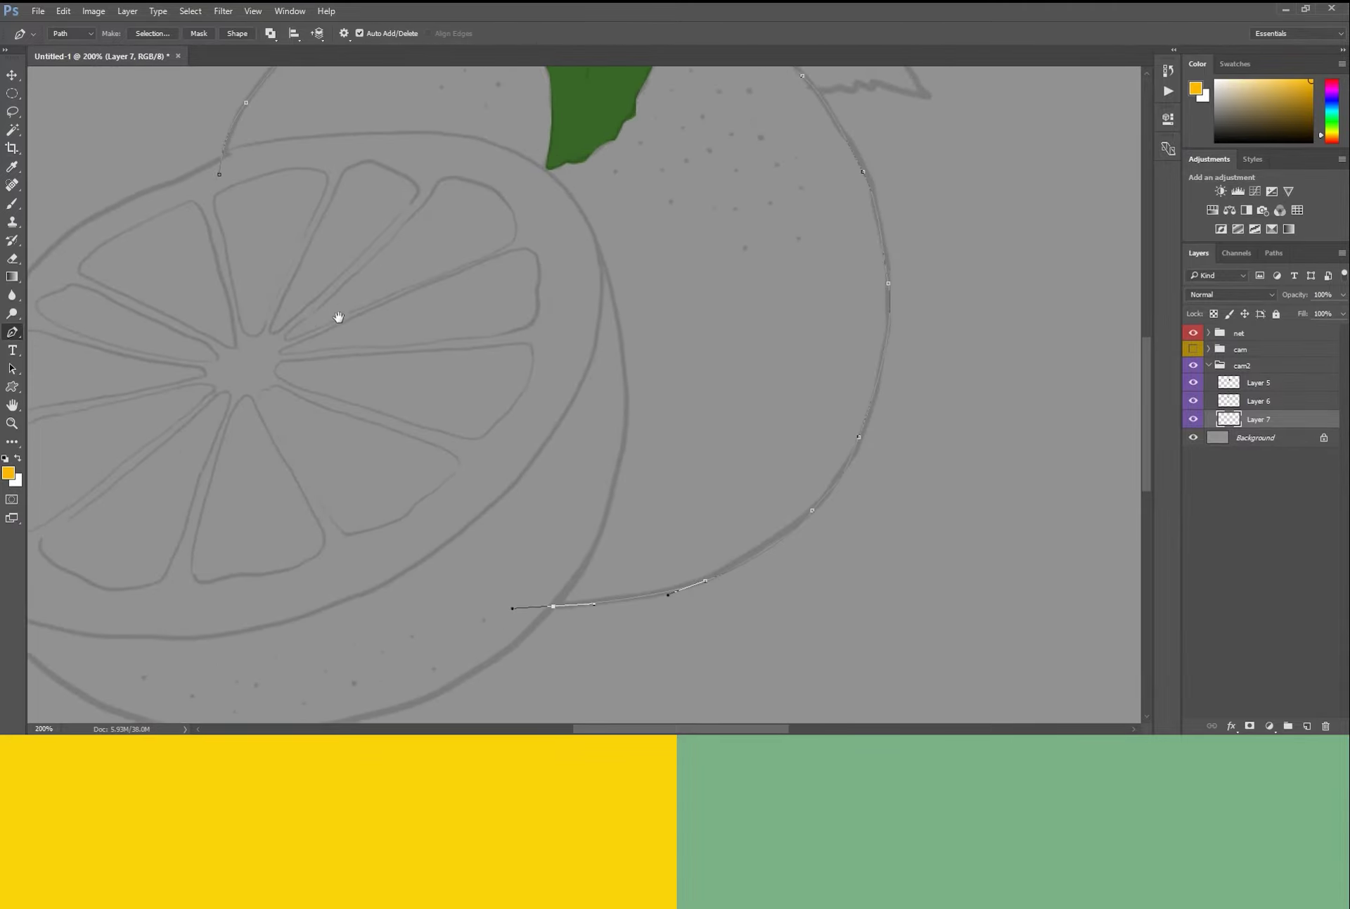
left_click(220, 177)
mouse_move(364, 385)
left_mouse_down()
mouse_move(441, 492)
mouse_move(283, 481)
left_mouse_up()
left_click_drag(461, 621, 415, 600)
key("ctrl+minus")
left_click_drag(457, 448, 426, 471)
left_click(409, 291, "ctrl")
key("ctrl+Return")
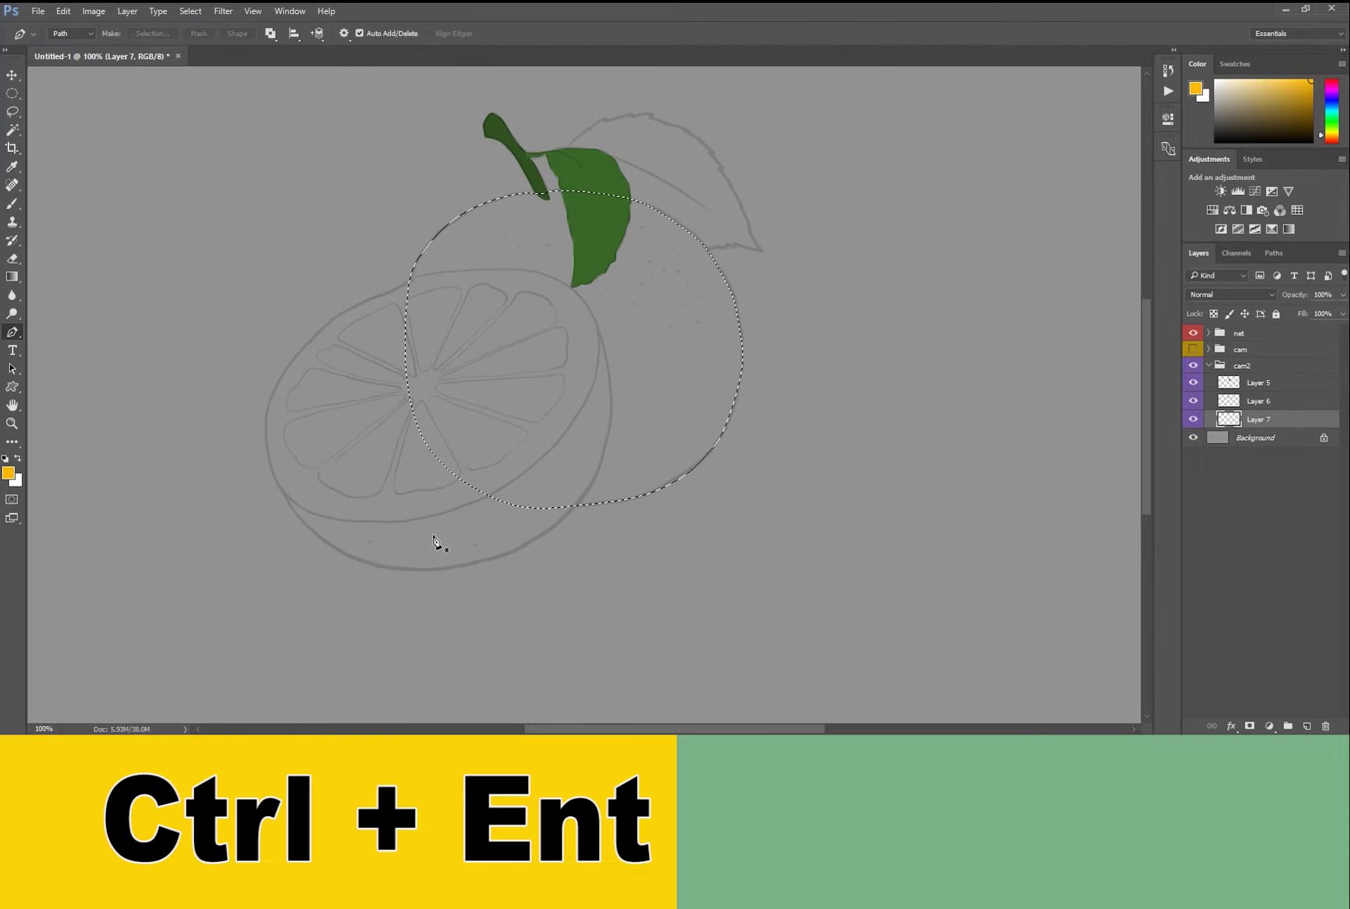
key("alt+Delete")
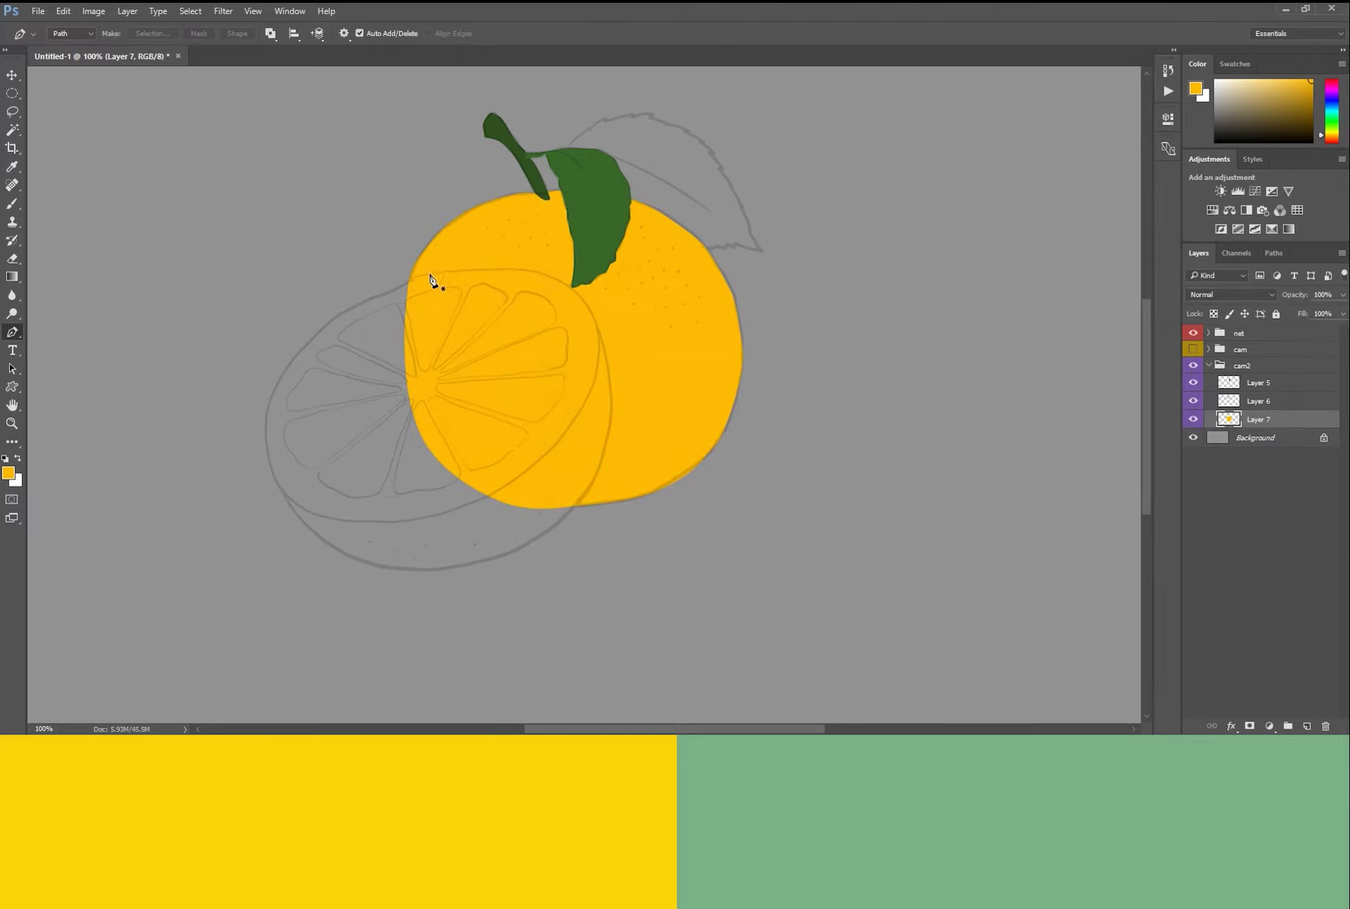
Draw a curved path on the orange body and convert it into a selection.
scroll(410, 289, "up", 1)
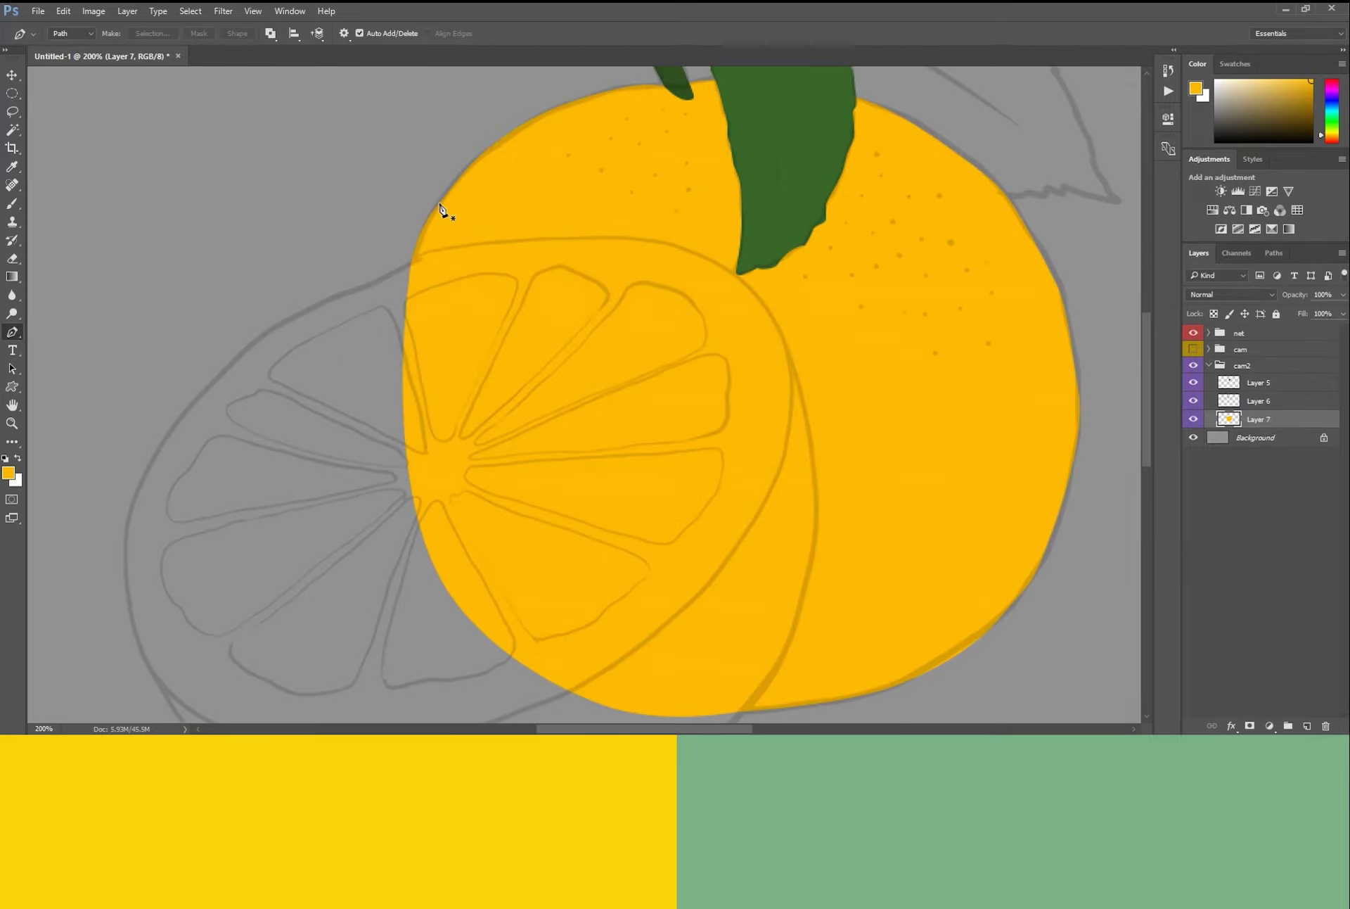
left_click(438, 204)
left_click(418, 521)
left_click_drag(430, 344, 395, 332)
key("ctrl+Return")
key("ctrl+minus")
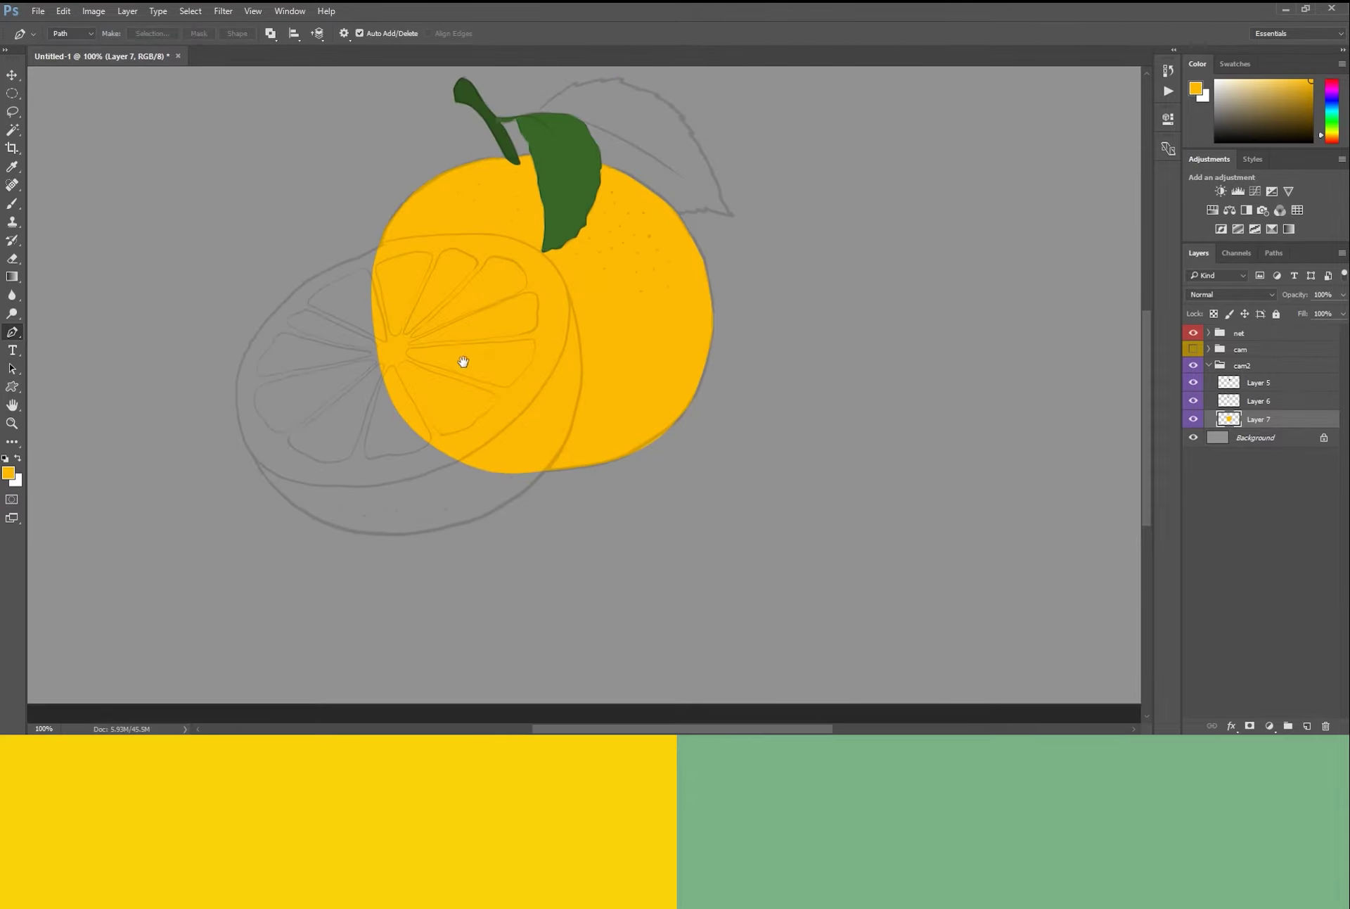
left_click_drag(623, 483, 591, 521)
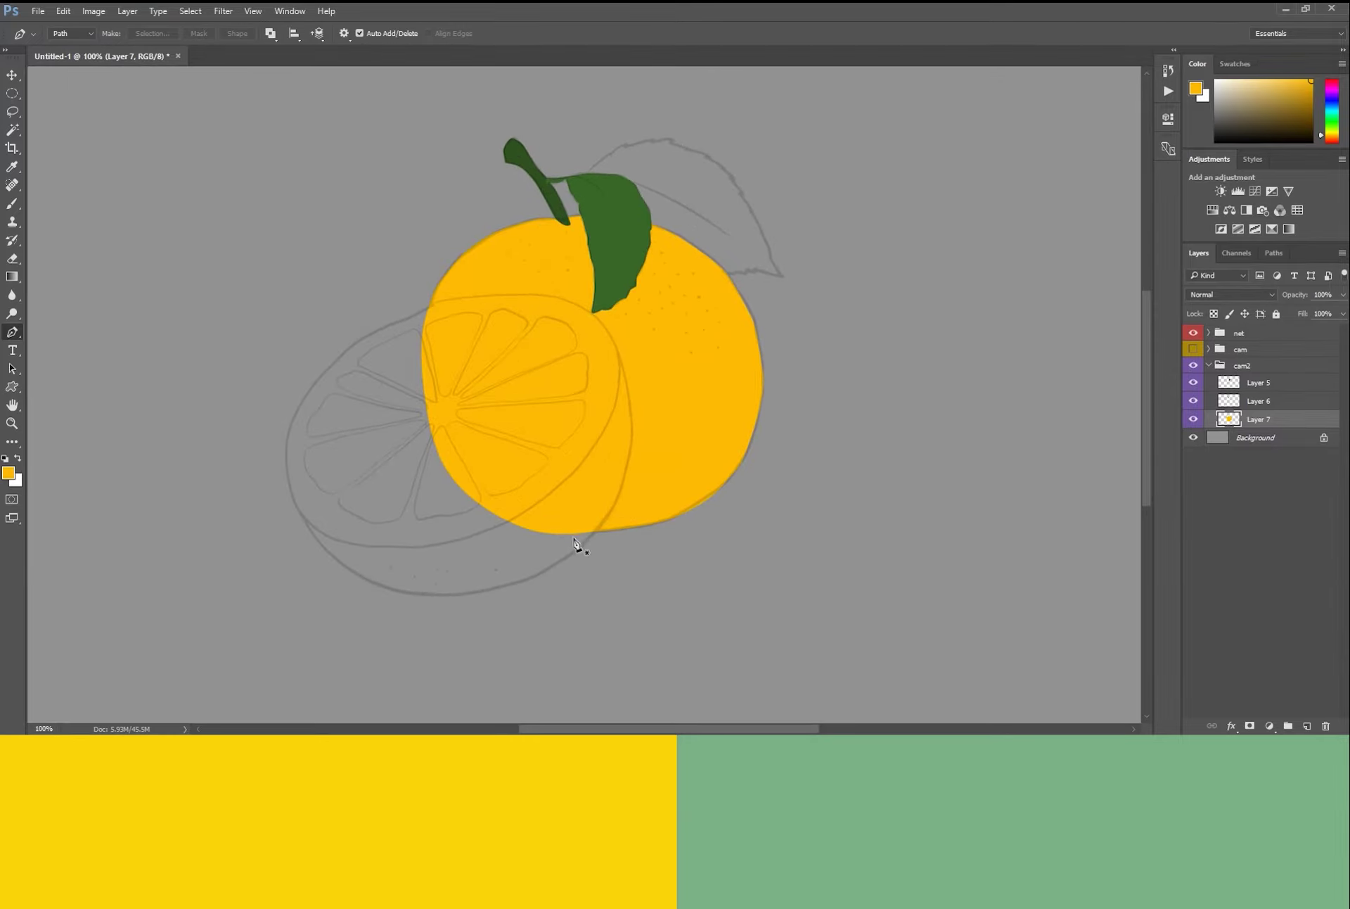
left_click_drag(673, 425, 666, 551)
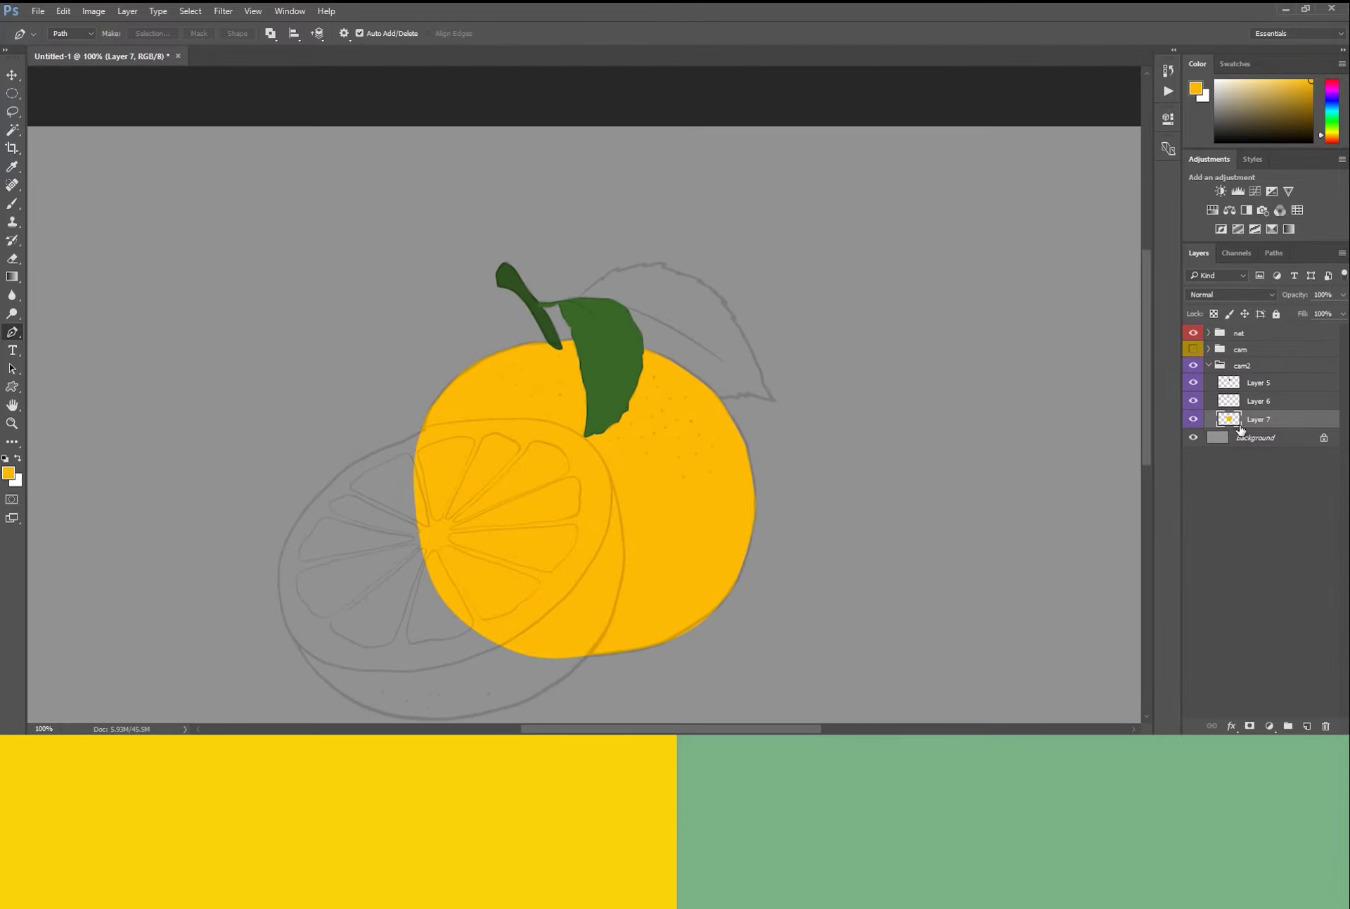
Add Layer 8 for the back leaf and begin pen-tracing it from the stem.
left_click(1259, 437)
left_click(1304, 727)
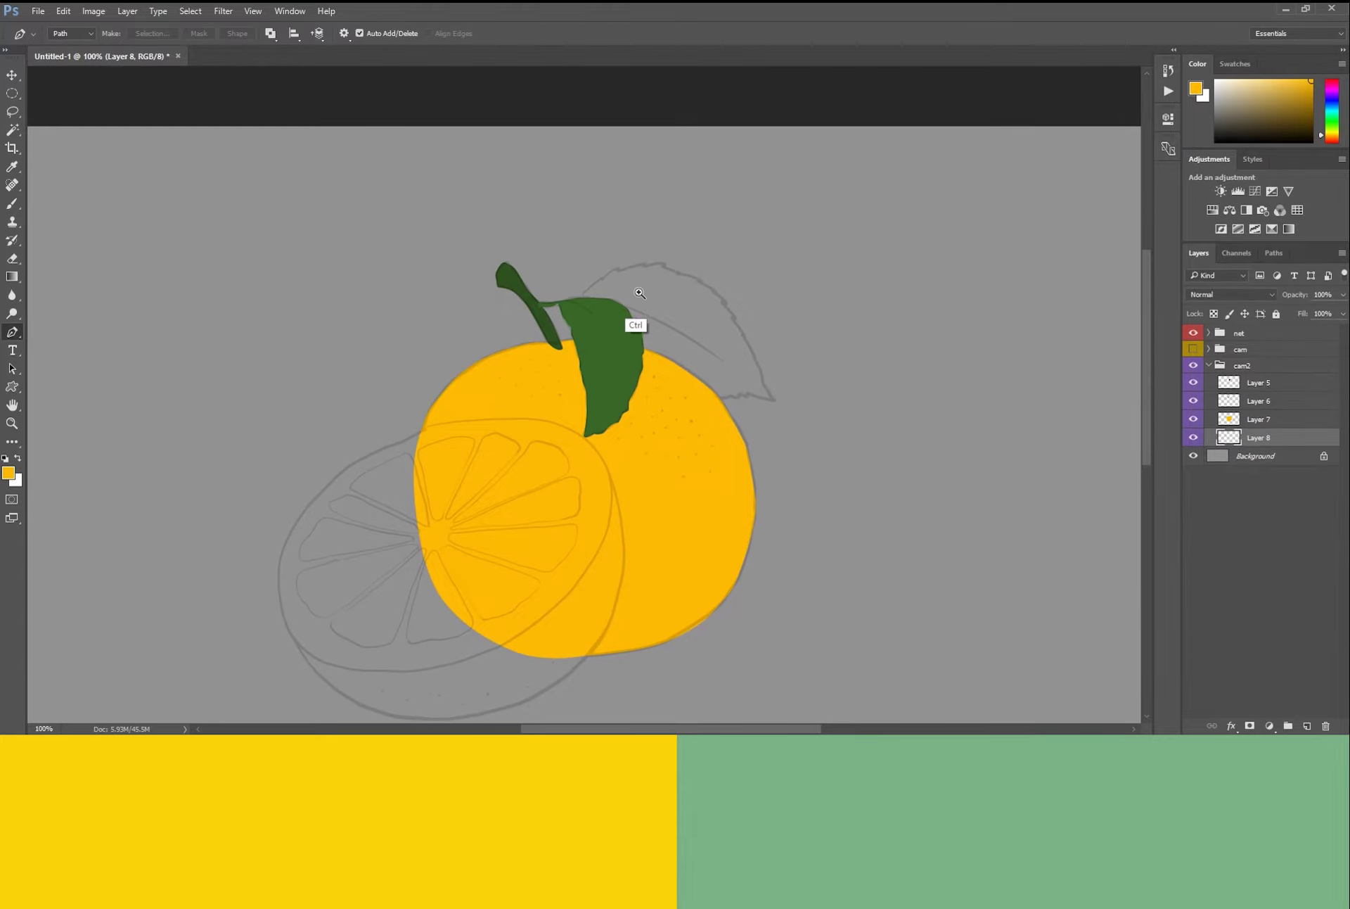
scroll(619, 310, "up", 2)
key("i")
left_click_drag(567, 349, 506, 359)
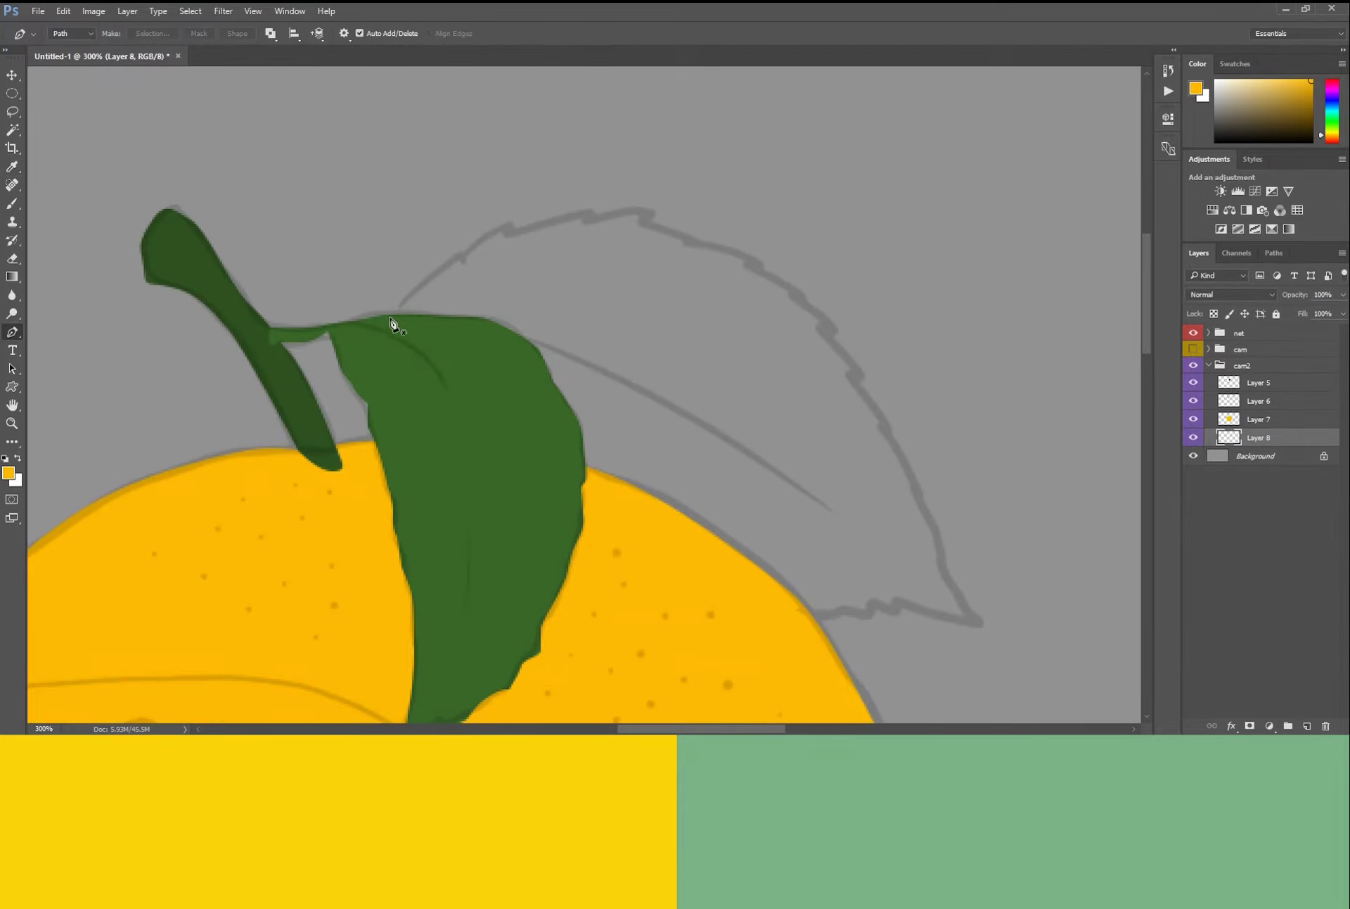
key("p")
left_click(382, 328)
scroll(516, 225, "up", 1)
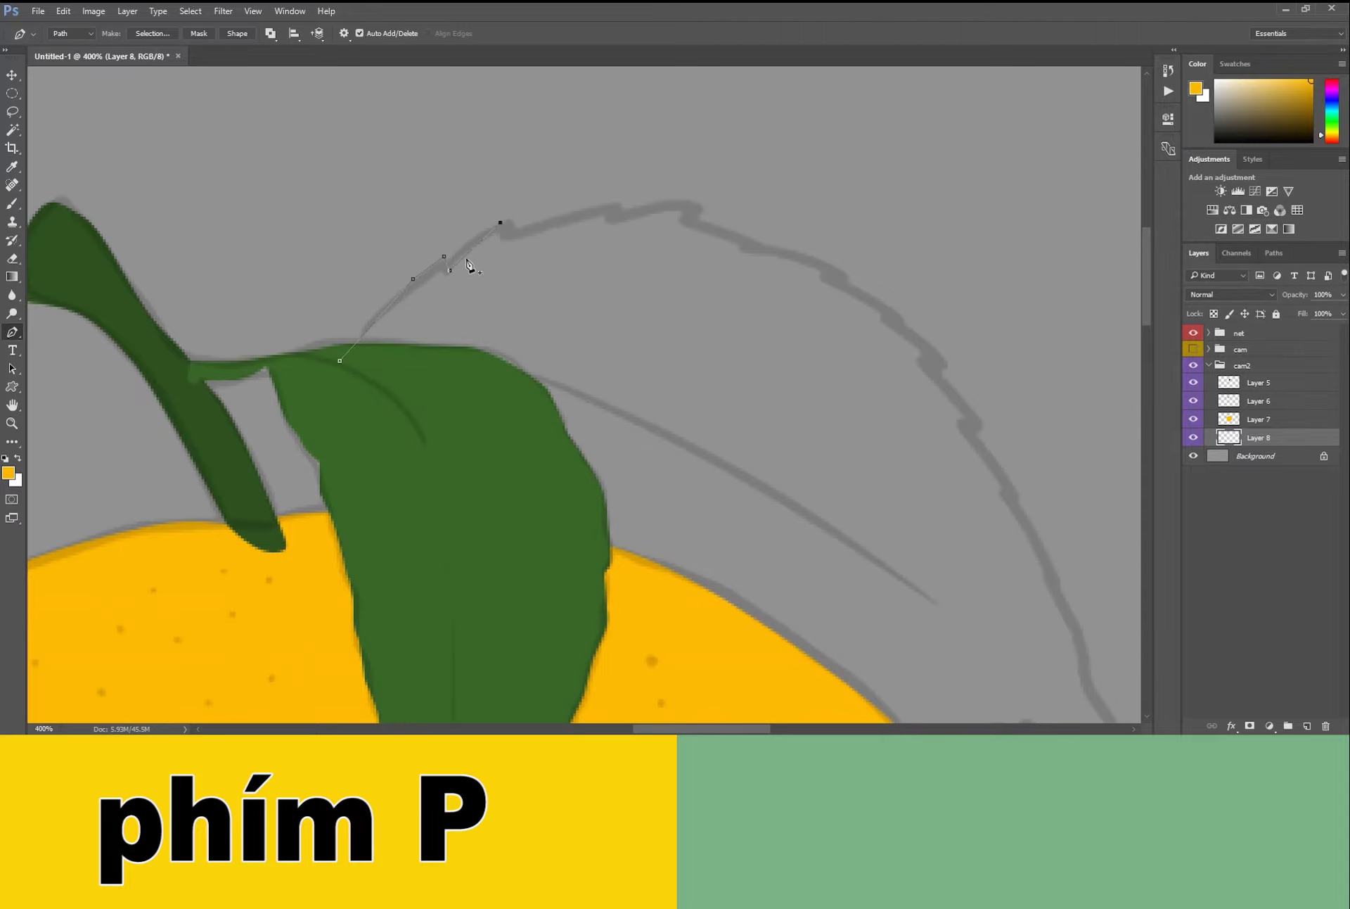
left_click(517, 231)
left_click(574, 208)
left_click(608, 205)
Trace the back leaf's serrated edge around its tip.
left_click_drag(806, 302, 677, 224)
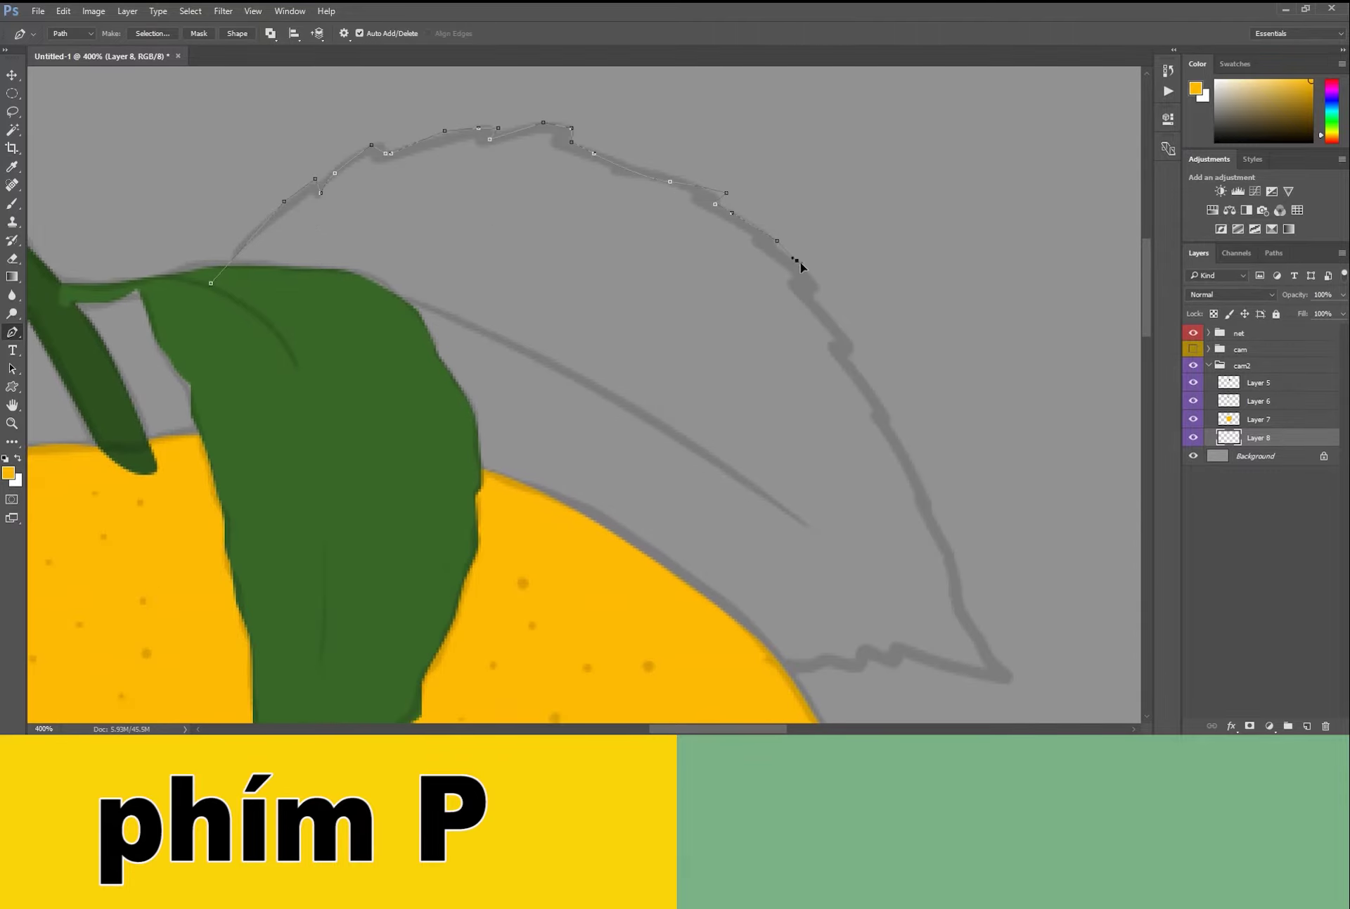
left_click(850, 355)
left_click_drag(850, 355, 791, 315)
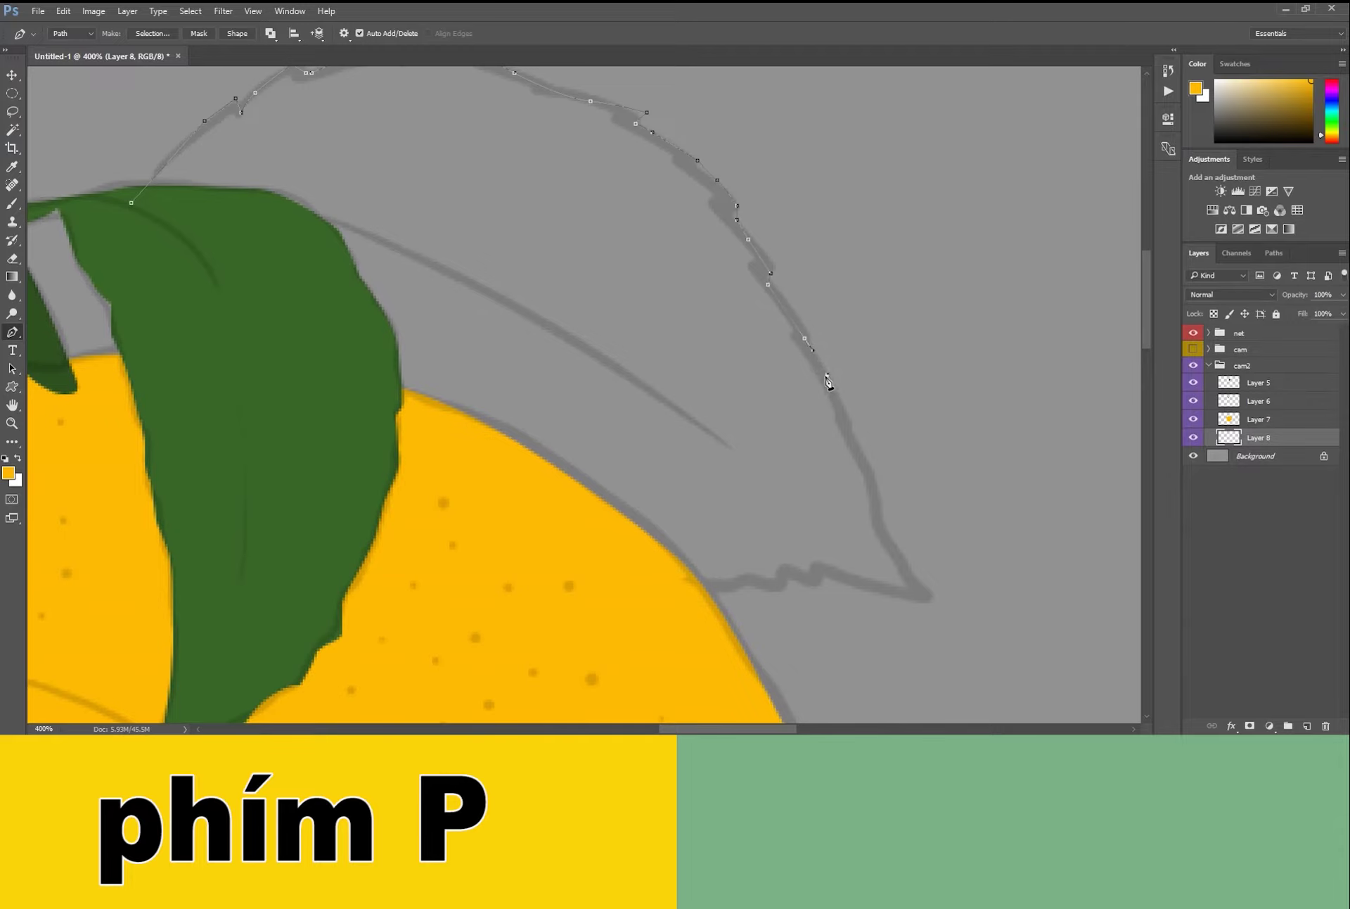
left_click_drag(865, 460, 812, 370)
left_click(850, 477)
left_click(866, 511)
left_click(765, 479)
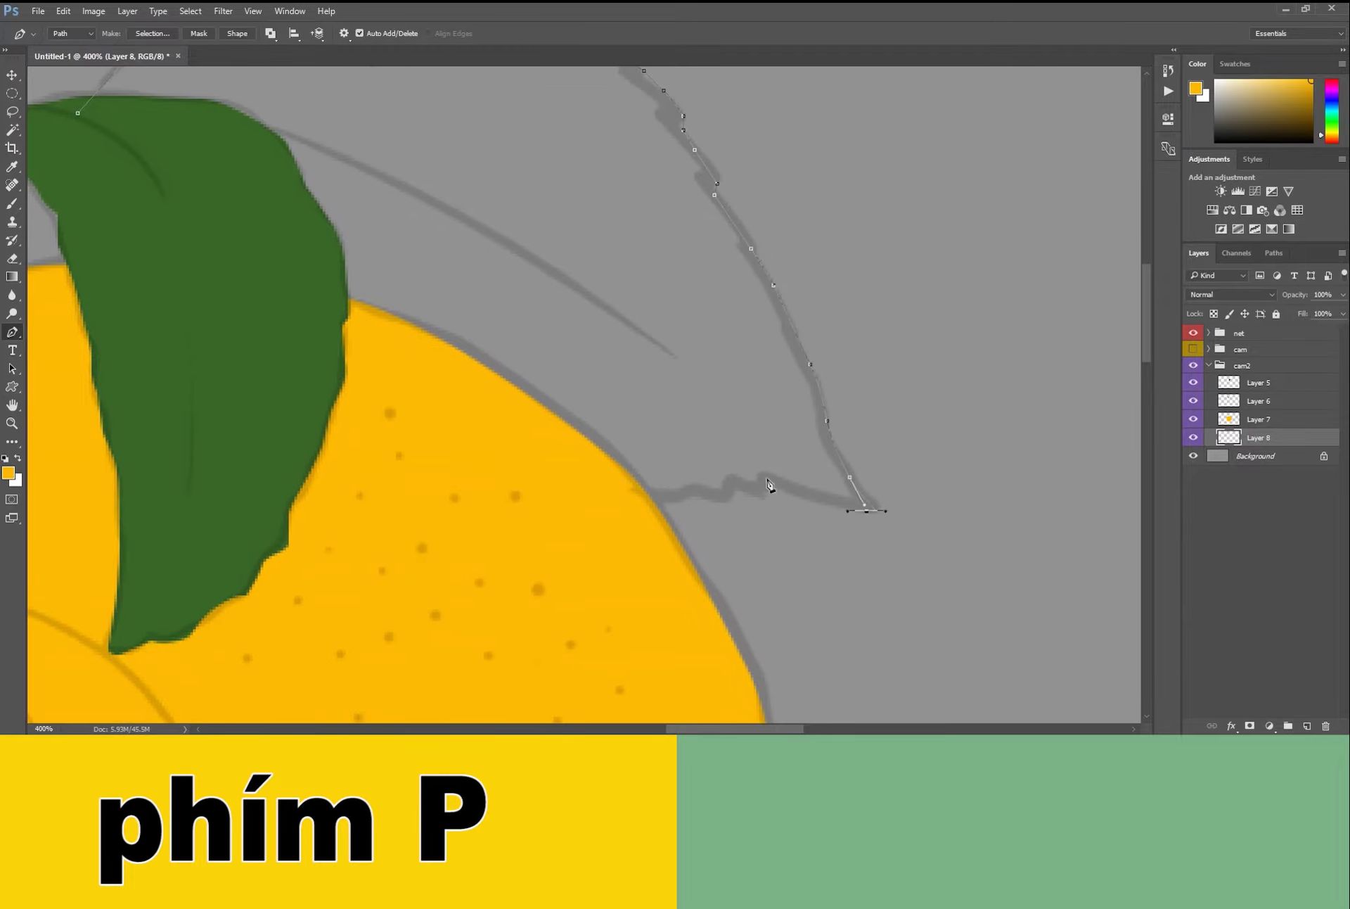
left_click(646, 503)
left_click_drag(520, 502, 686, 518)
Trace the lower edge back toward the stem and close the back leaf outline.
left_click(780, 556)
left_click(741, 556)
left_click(704, 539)
left_click(630, 504)
left_click(554, 457)
mouse_move(476, 401)
left_mouse_down()
mouse_move(458, 398)
mouse_move(513, 506)
left_mouse_up()
left_click(496, 473)
left_click(422, 375)
left_click(378, 315)
left_click(352, 306)
left_click(412, 302)
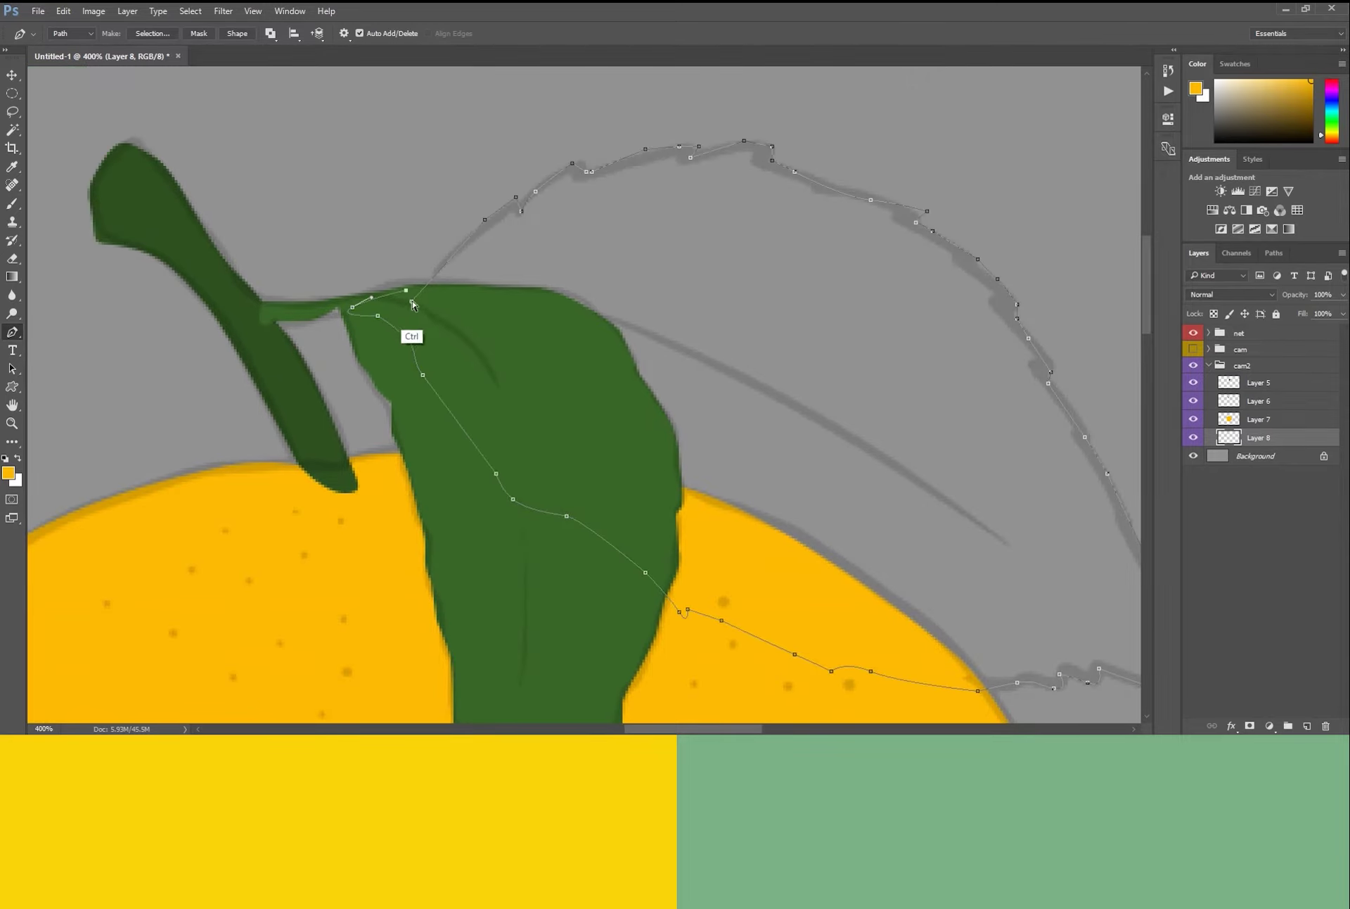
Select the back leaf outline, fill it with dark green, and deselect.
key("ctrl+Return")
key("ctrl+minus")
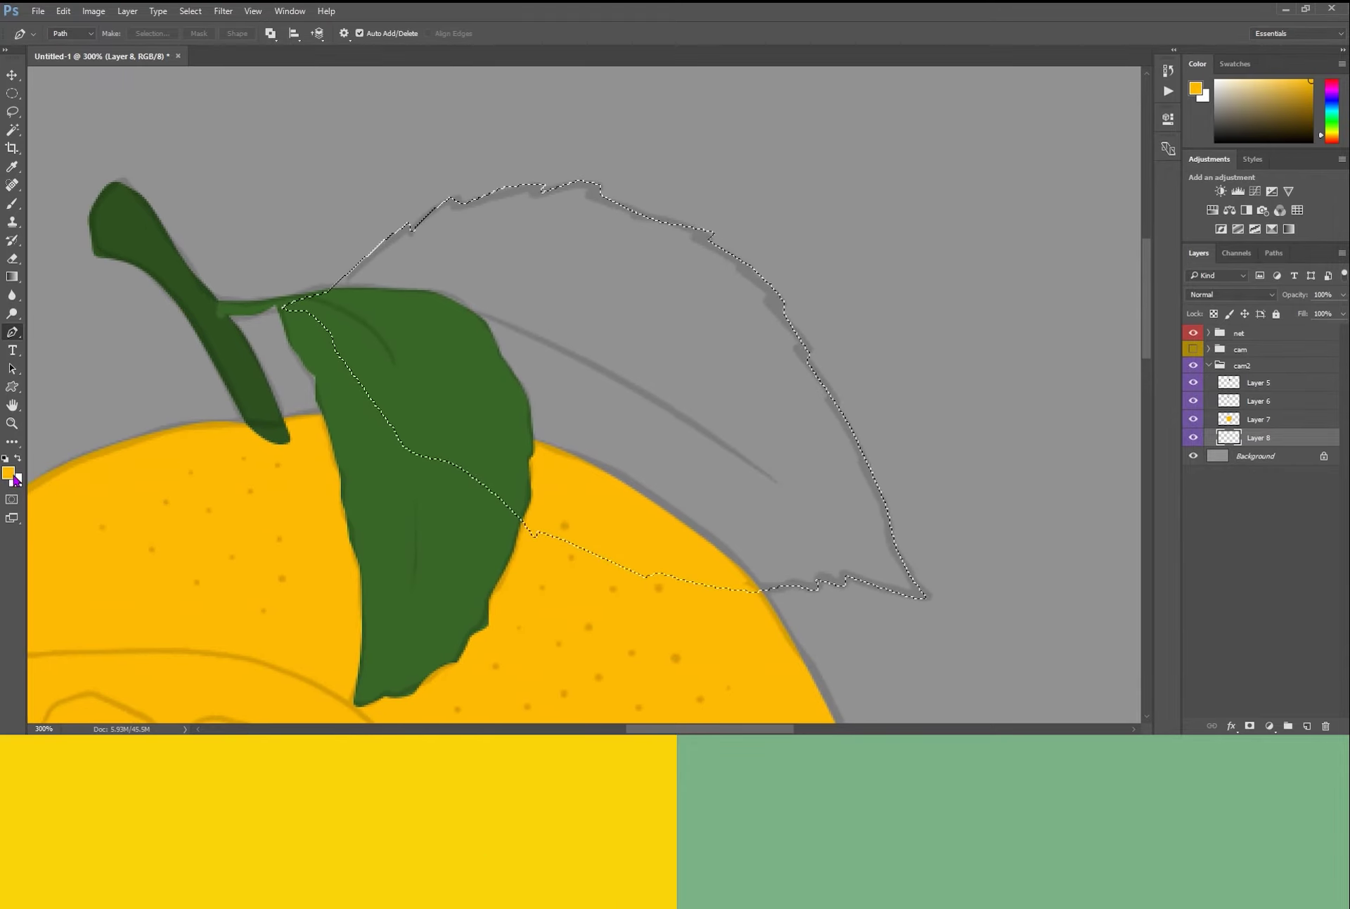
left_click(12, 474)
left_click(485, 323)
left_click(839, 330)
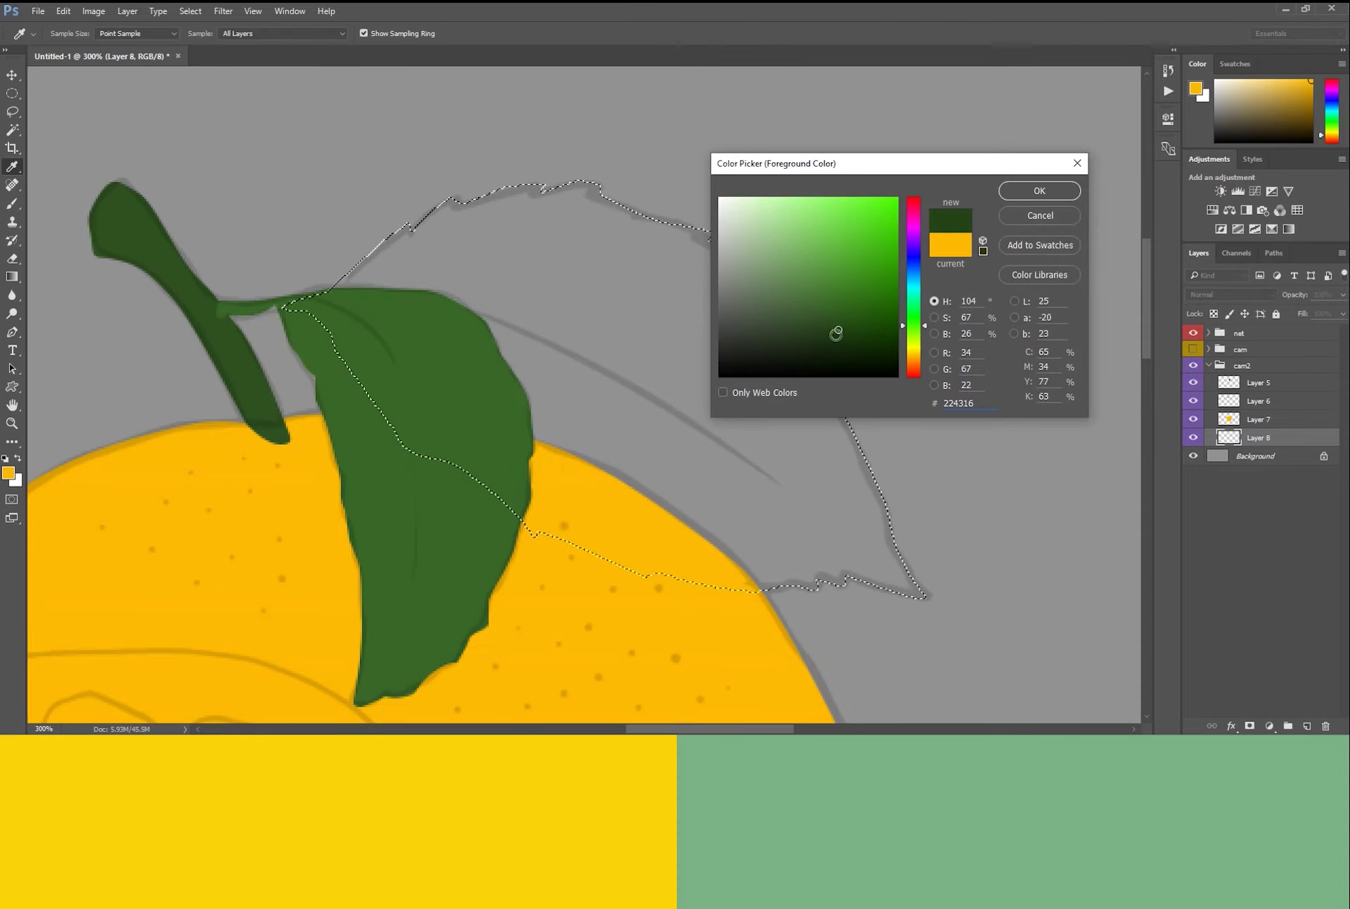
key("Return")
key("p")
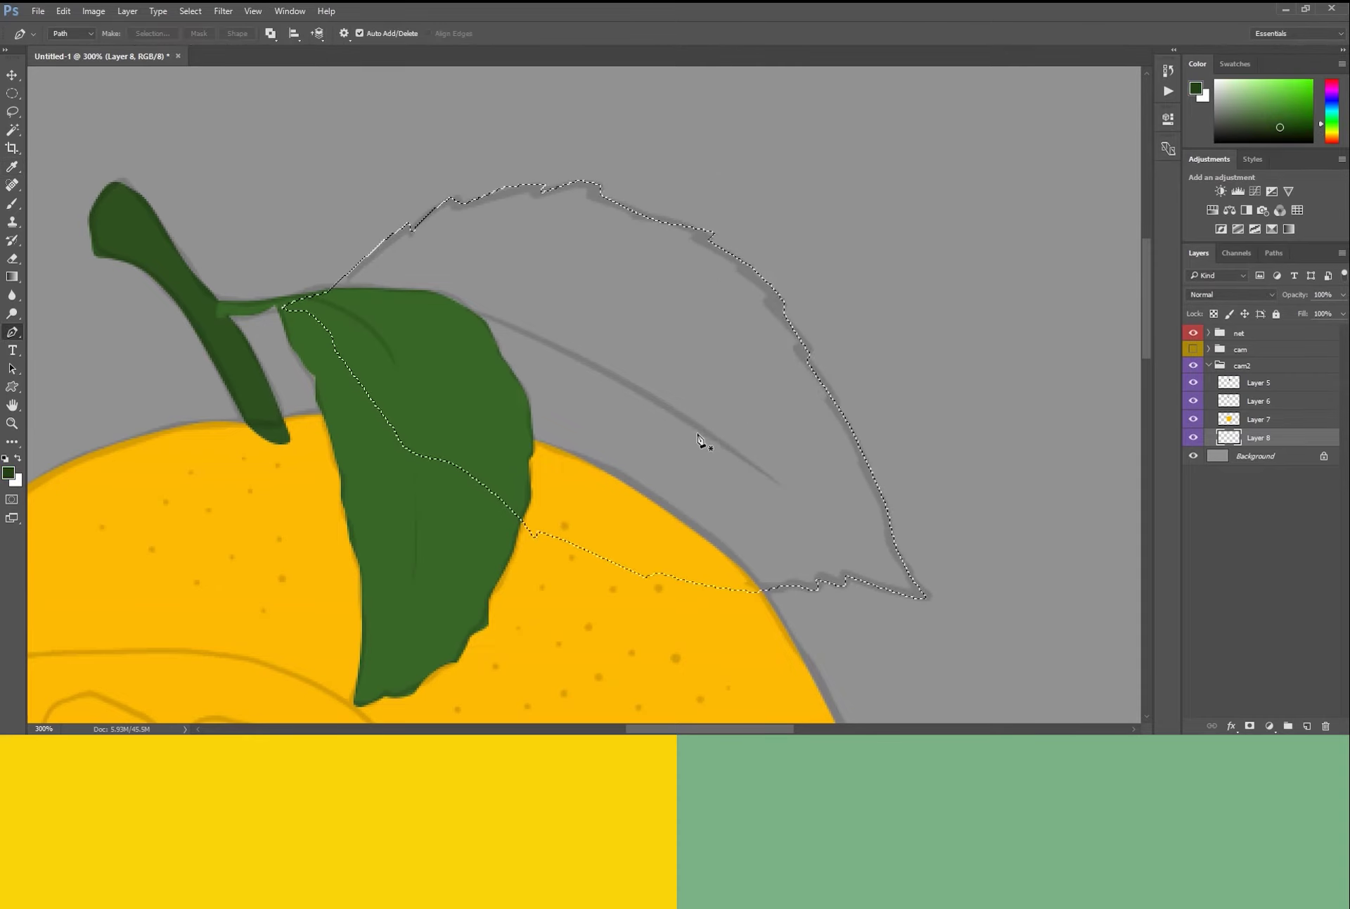
key("alt+Delete")
key("ctrl+d")
Zoom out, show the lemon slice group again and collapse the cam2 group.
key("ctrl+minus")
key("ctrl+minus")
key("ctrl+minus")
left_click(1238, 365)
left_click(1193, 349)
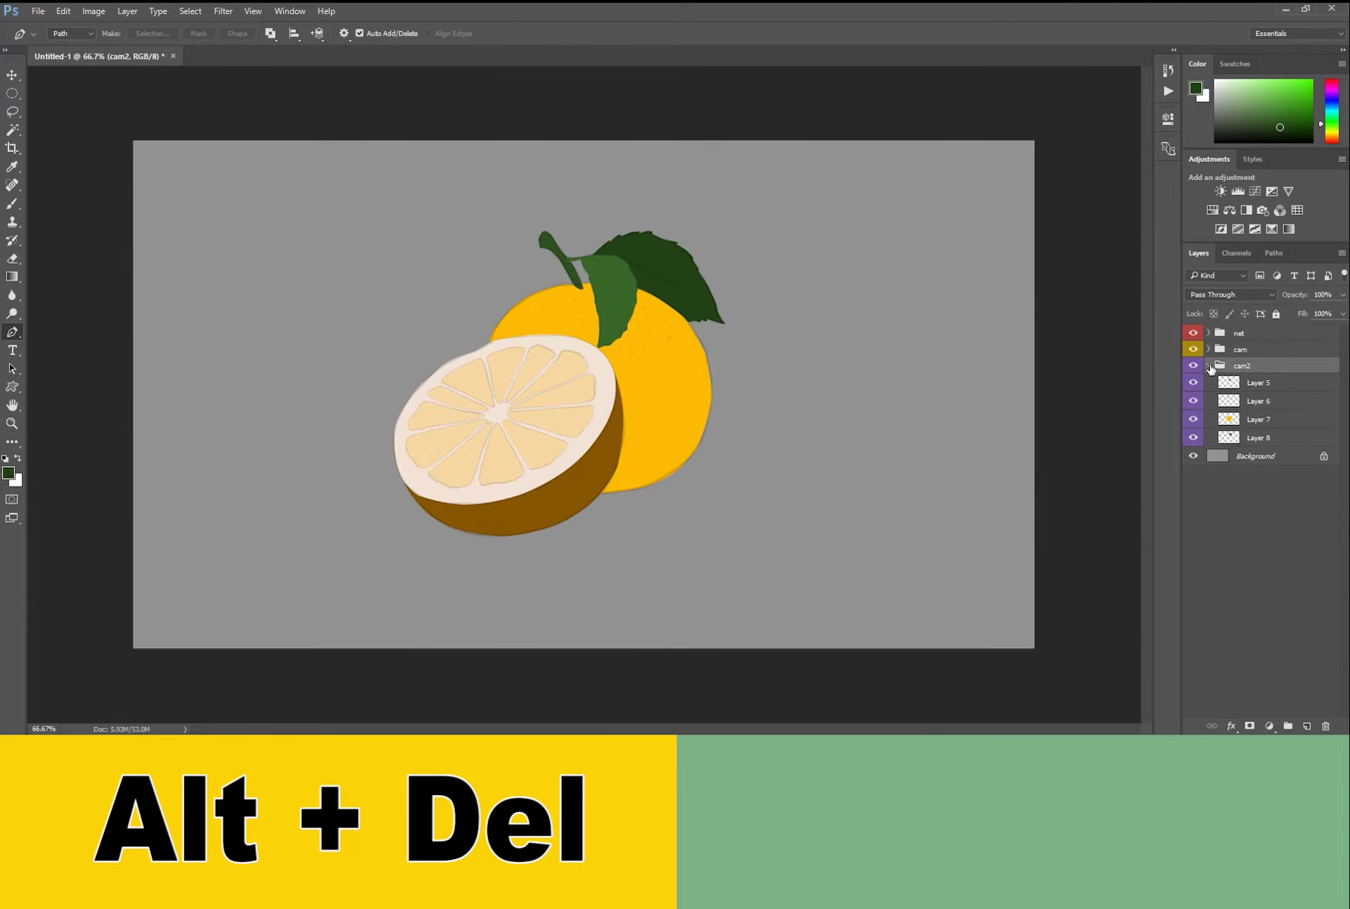
Hide the net group's sketch lines and speckle dots, then hide the lemon slice half.
key("h")
scroll(637, 459, "up", 1)
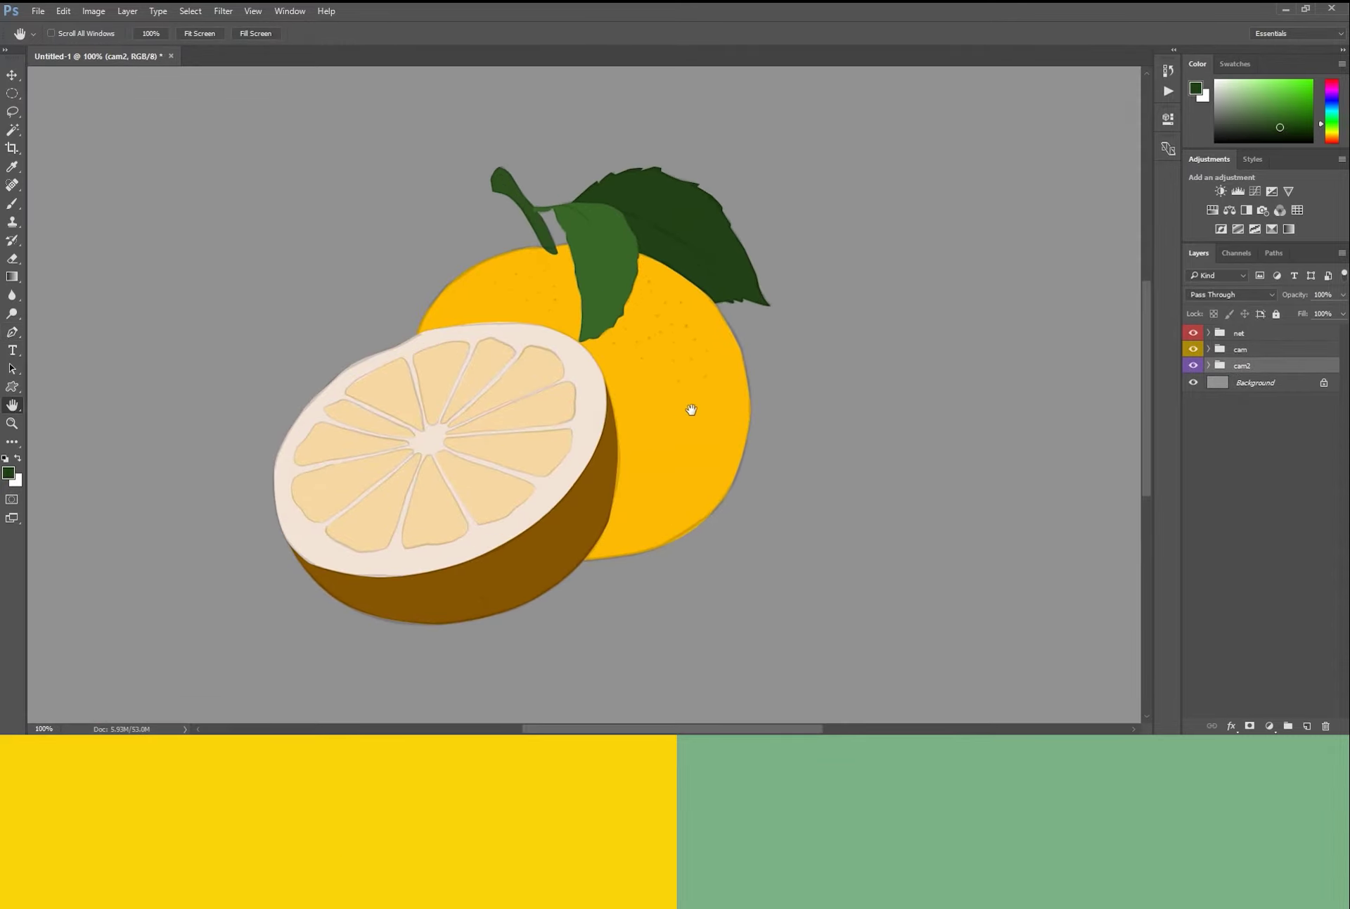
left_click(1193, 334)
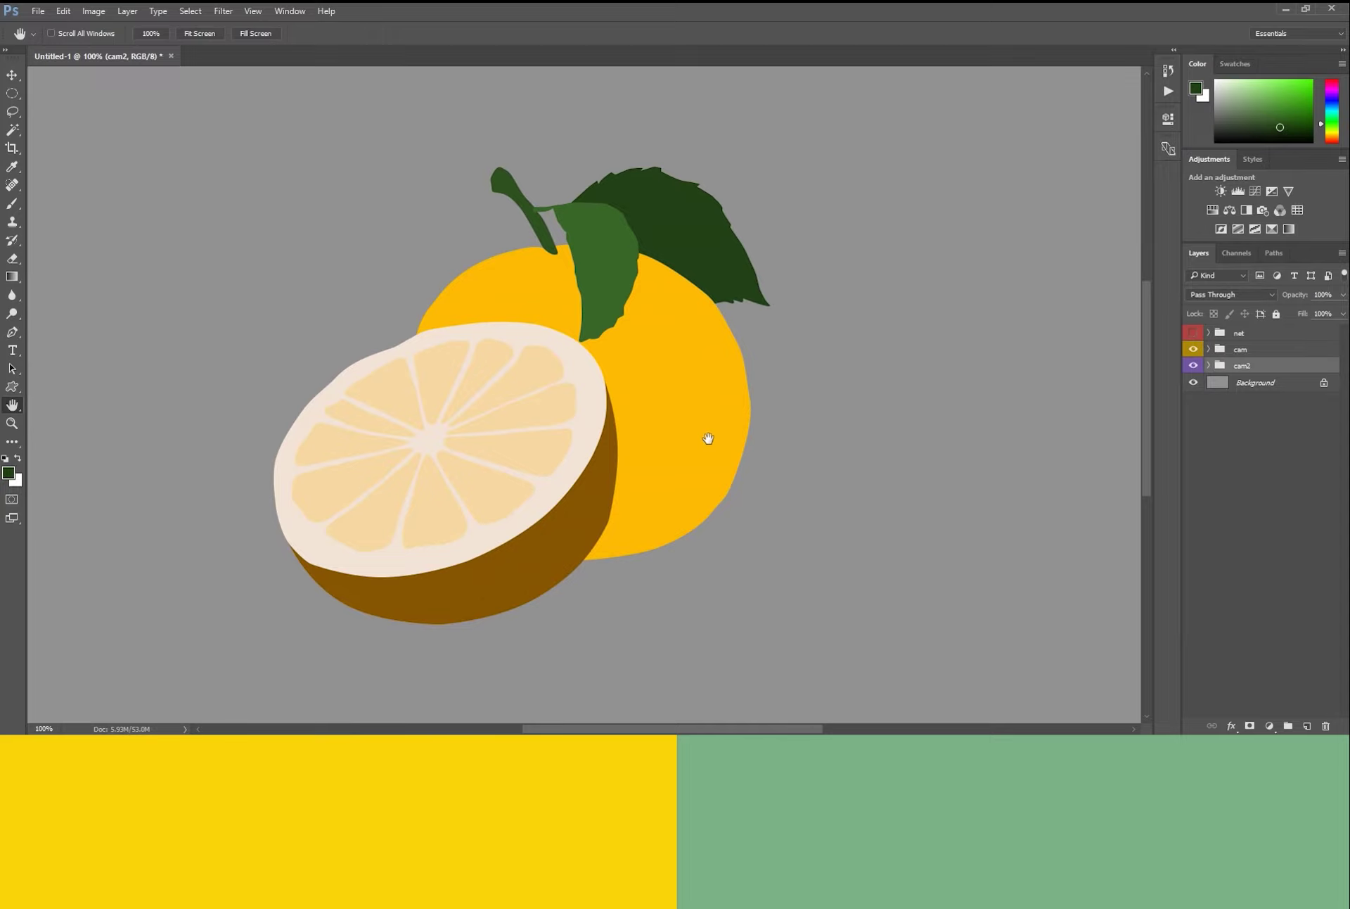
mouse_move(668, 473)
left_mouse_down()
mouse_move(720, 496)
mouse_move(691, 507)
left_mouse_up()
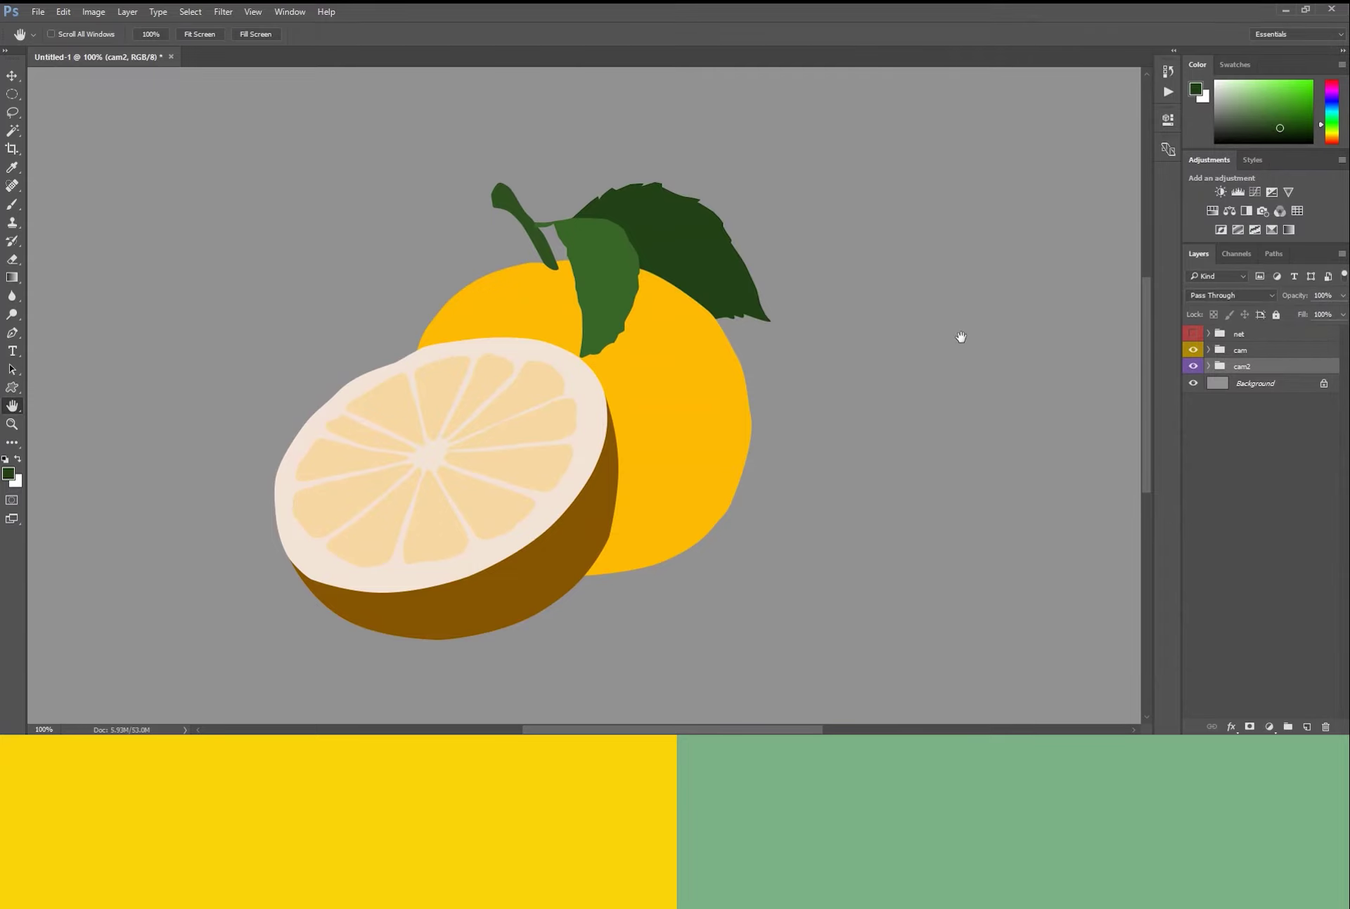
scroll(708, 437, "up", 3)
scroll(702, 455, "down", 2)
scroll(724, 452, "down", 1)
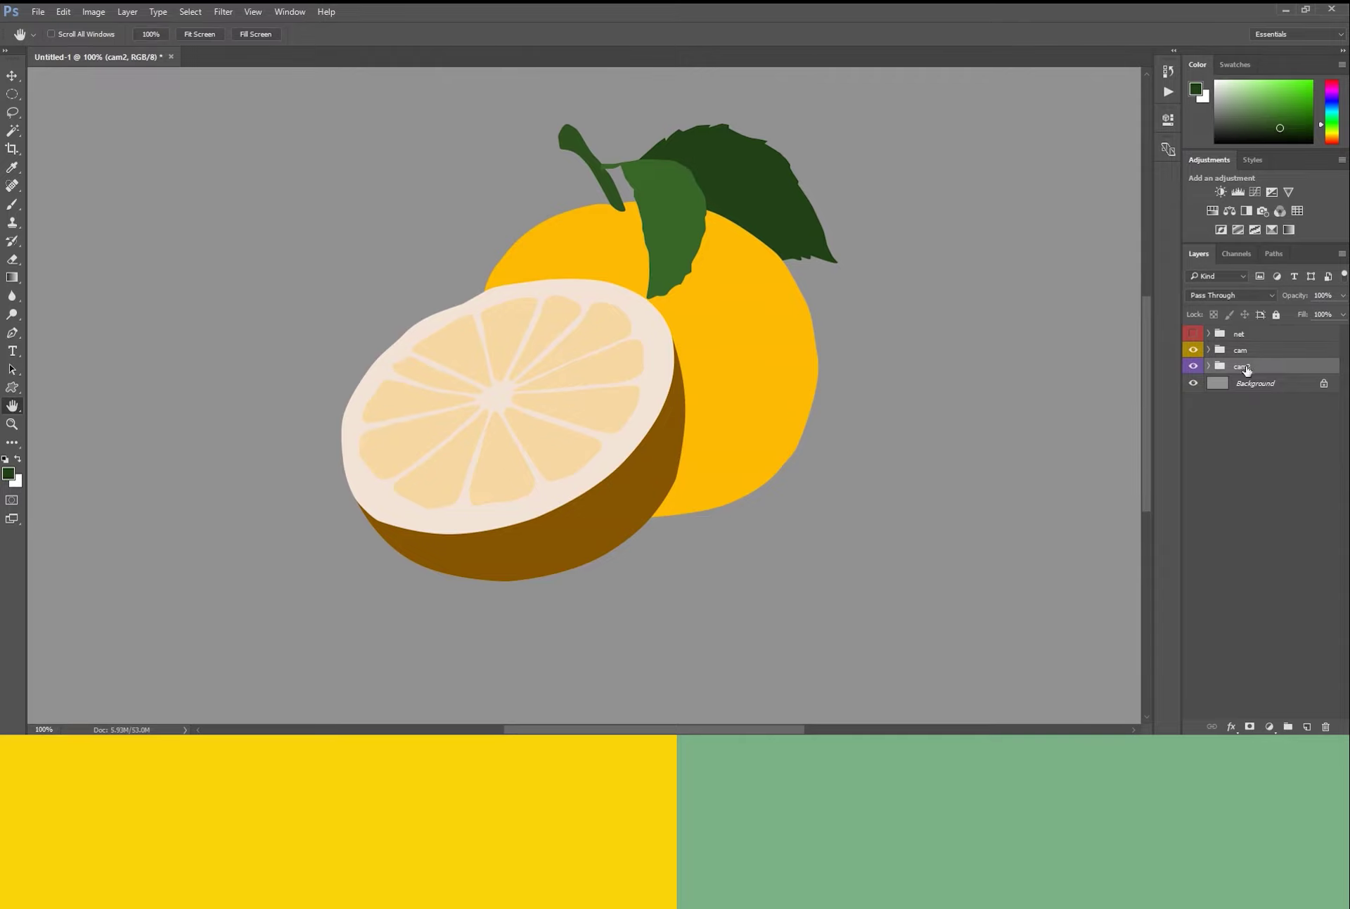
left_click(1193, 350)
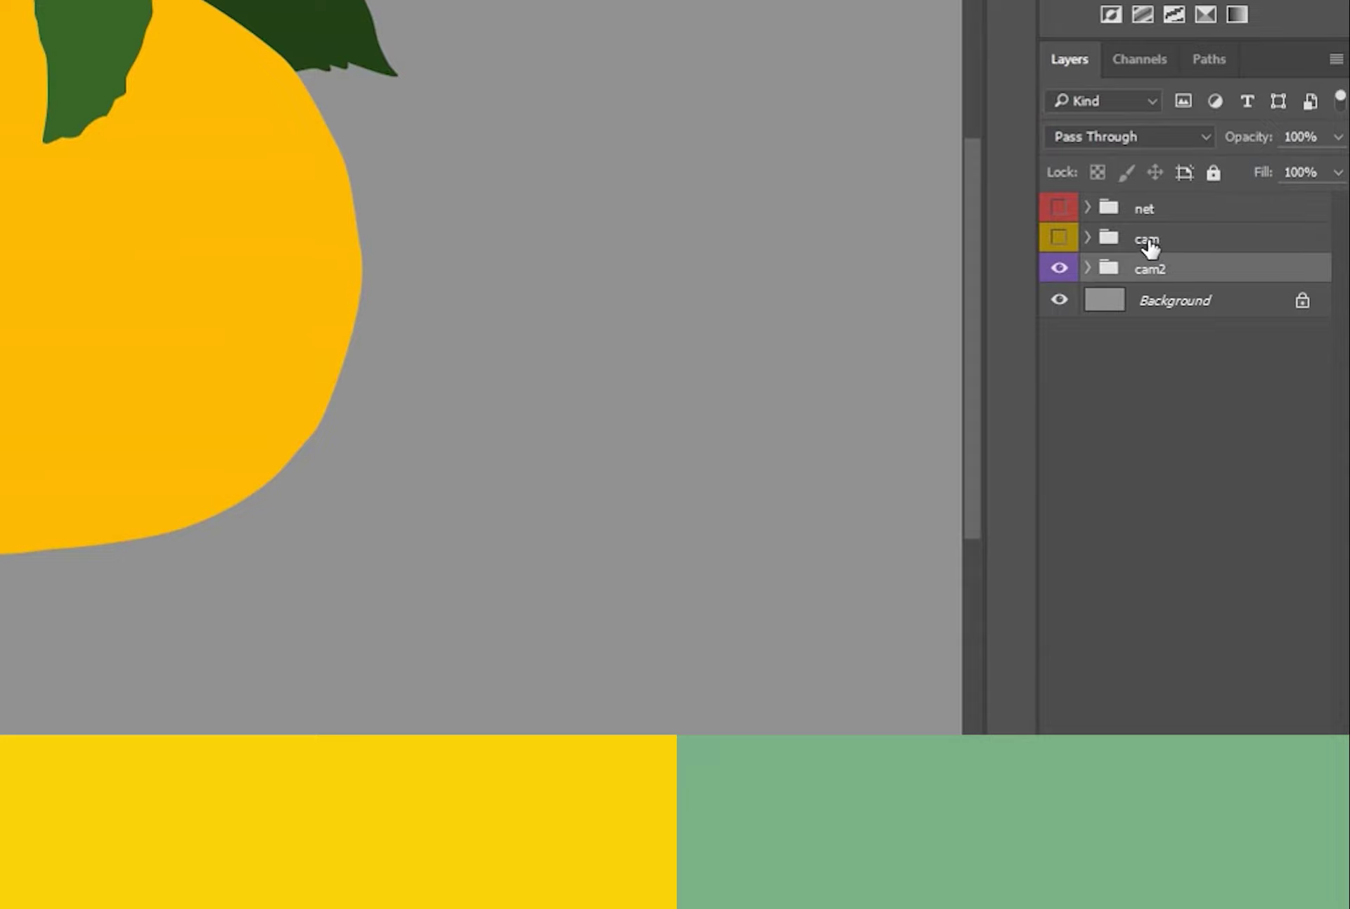
Rename the lemon slice's group to cam1.
double_click(1241, 351)
type("1")
key("Return")
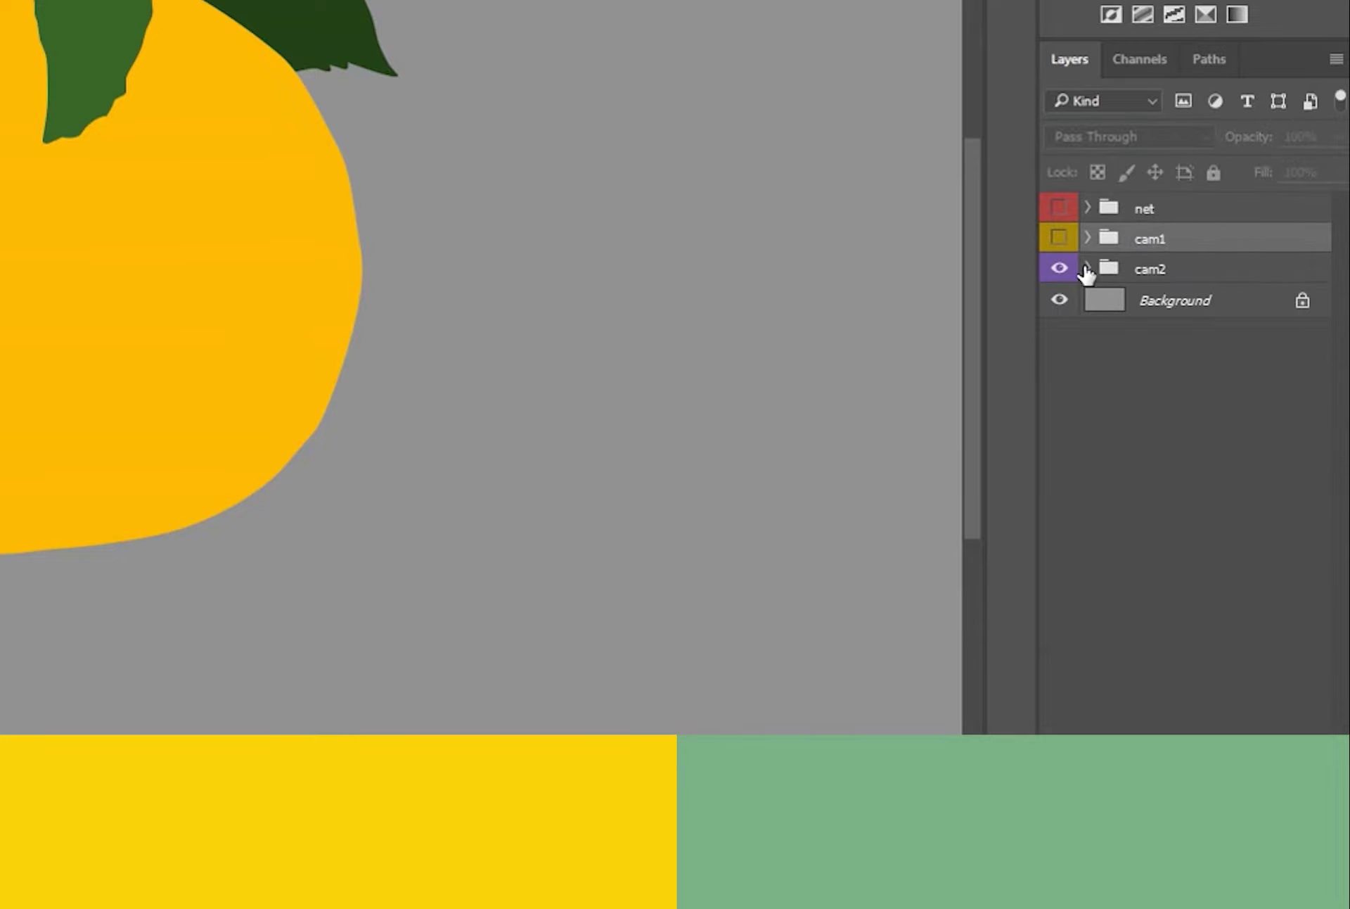
Rename the front leaf's Layer 5 in the cam2 group to 'lá'.
left_click(1089, 270)
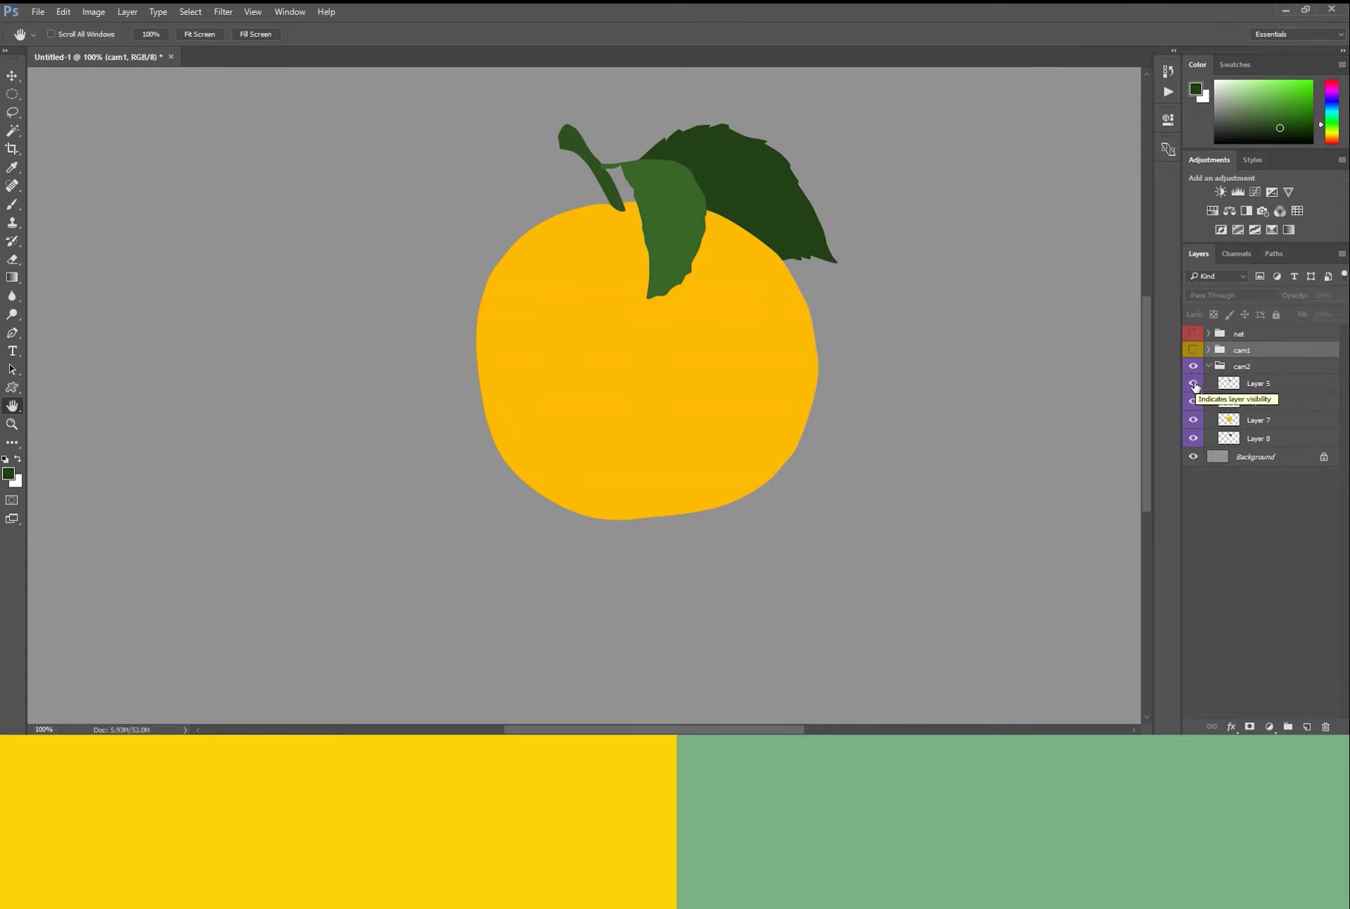
left_click(1232, 395)
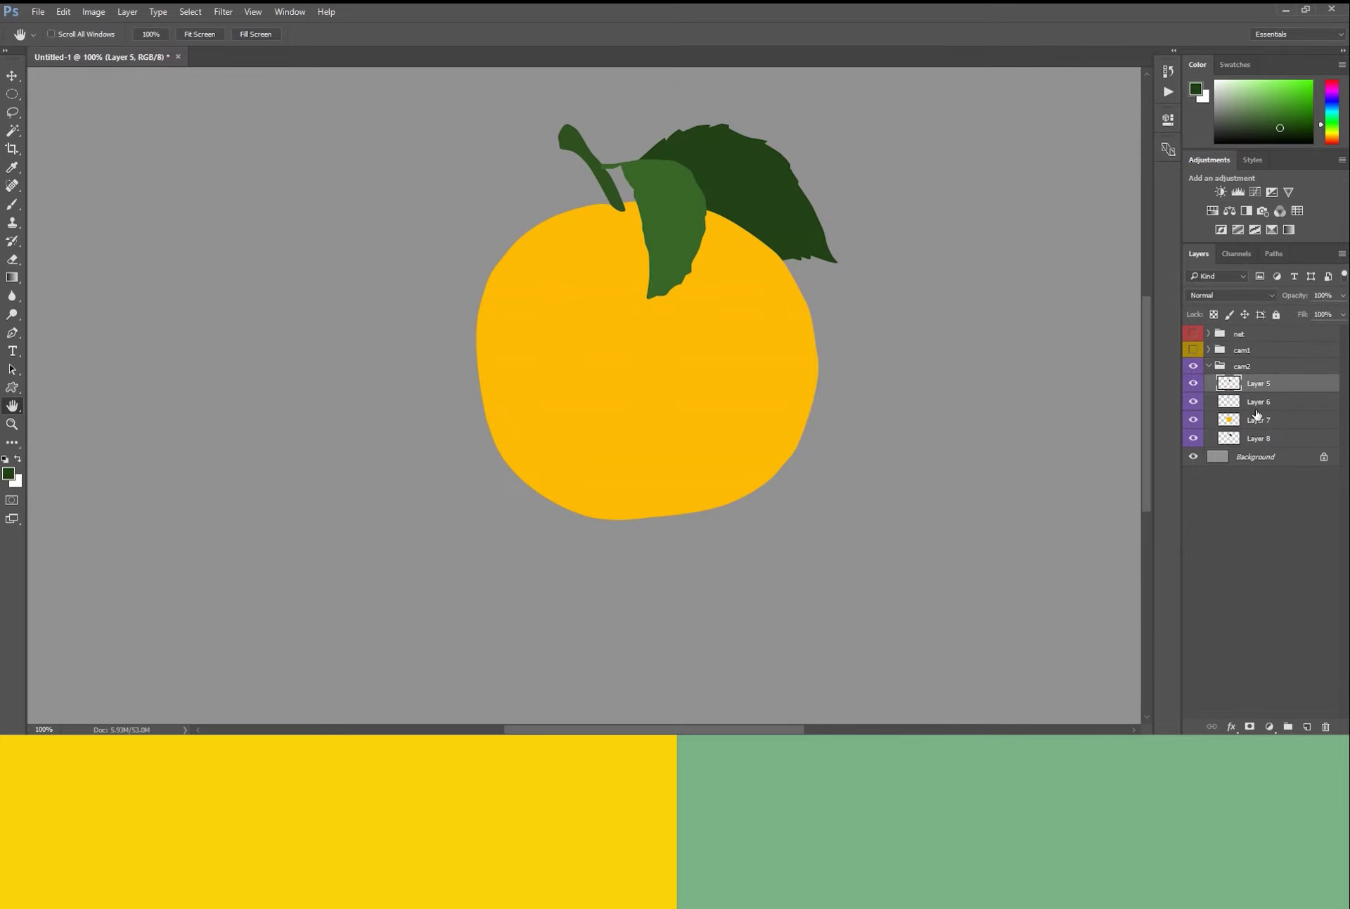
double_click(1261, 383)
type("lá")
key("Return")
key("ctrl+plus")
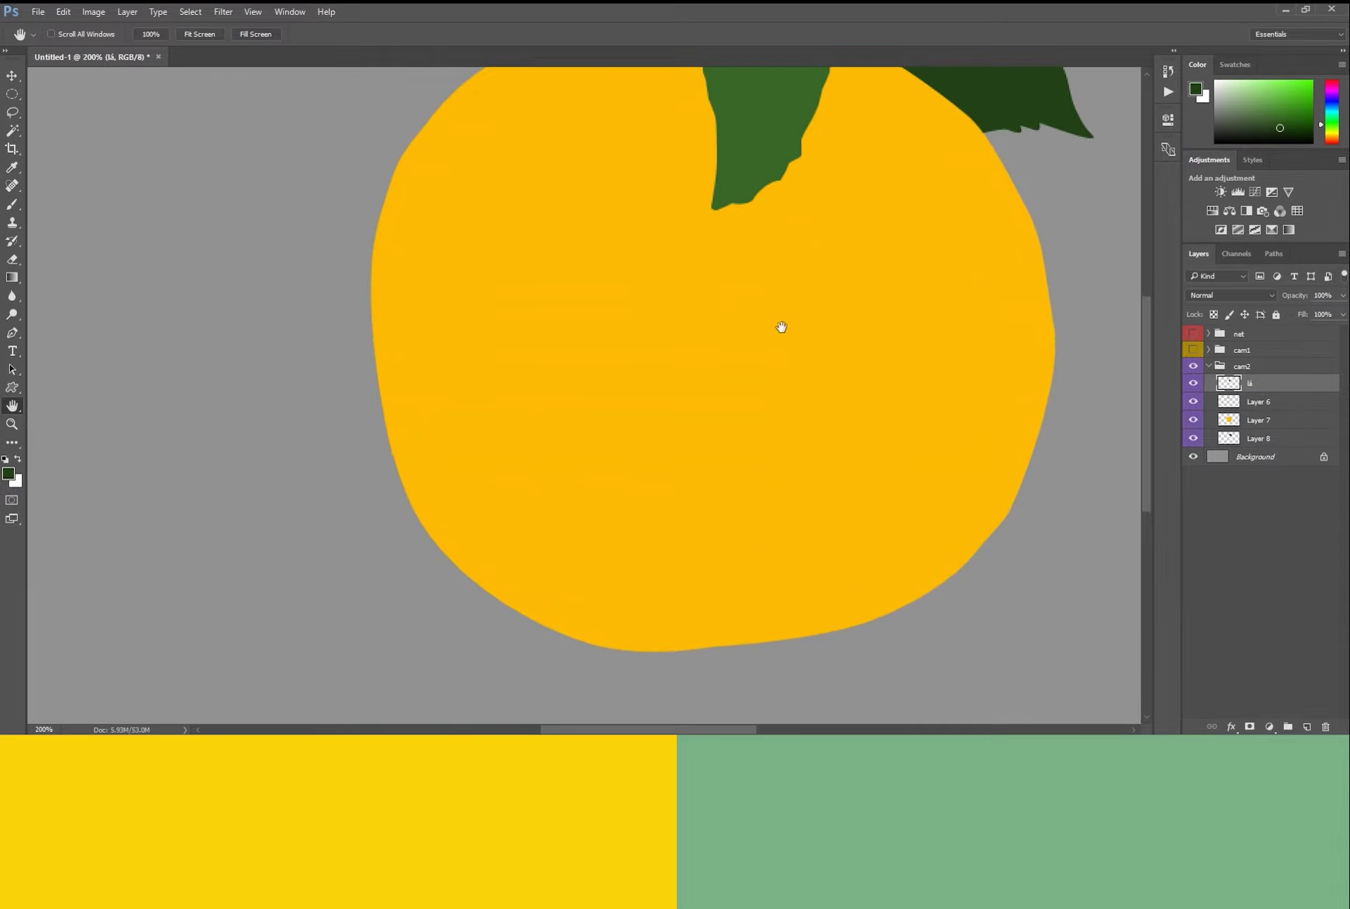
scroll(657, 531, "up", 3)
left_click_drag(557, 235, 568, 277)
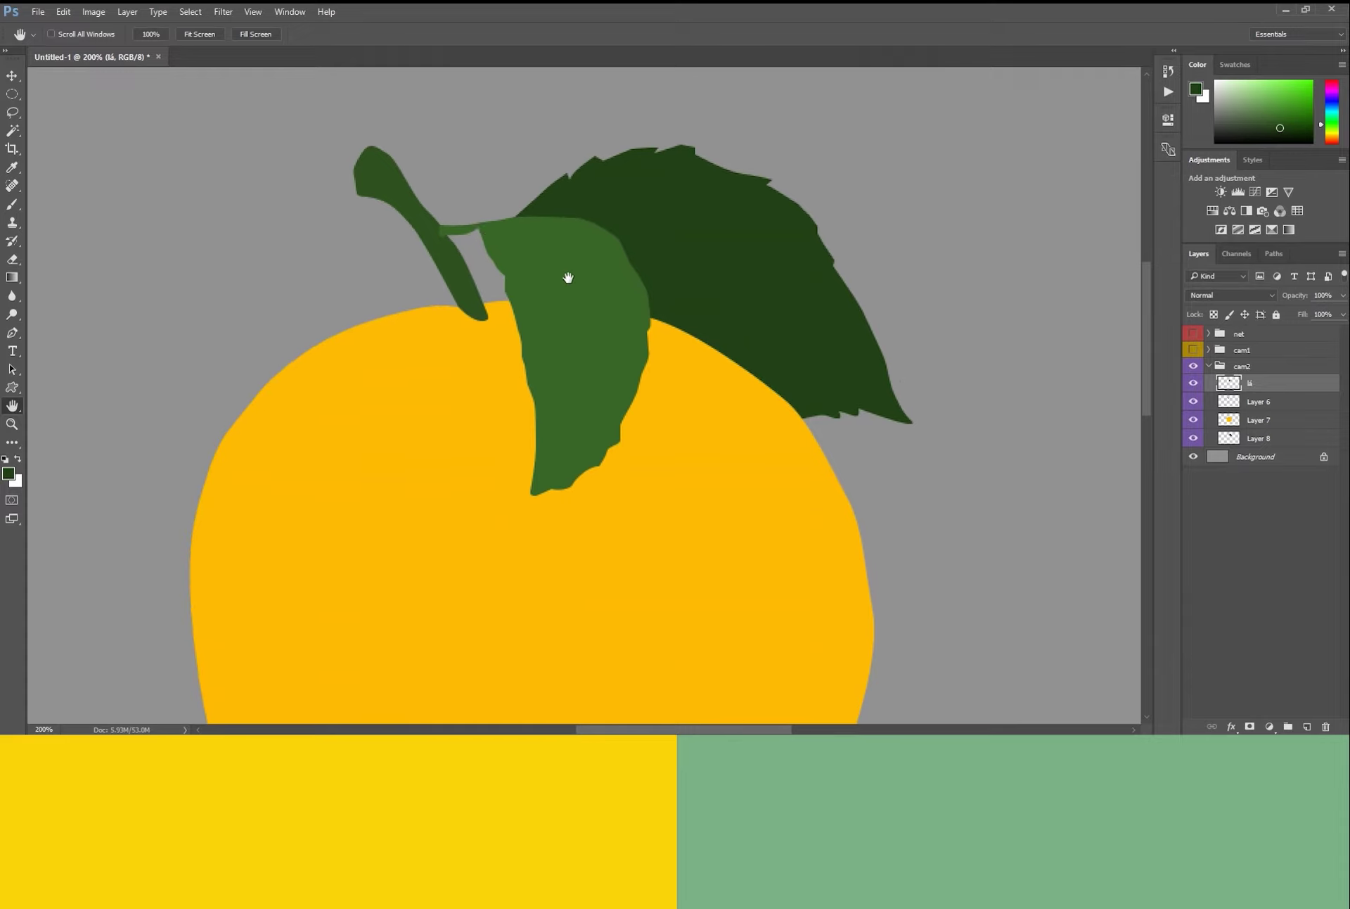
Add a new Layer 9 clipped to the lá leaf layer.
left_click_drag(602, 342, 599, 312)
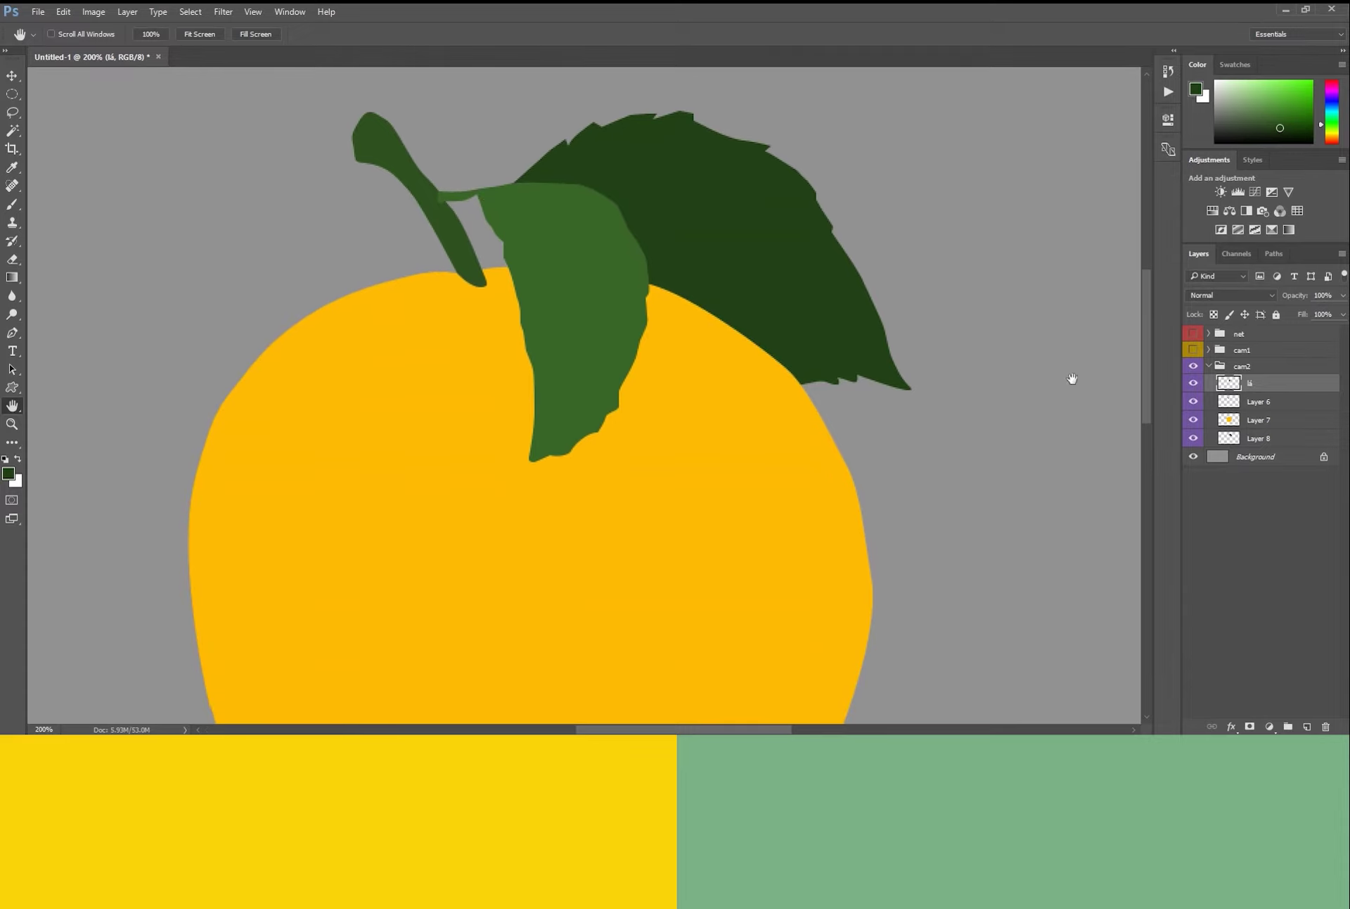
left_click(1306, 725)
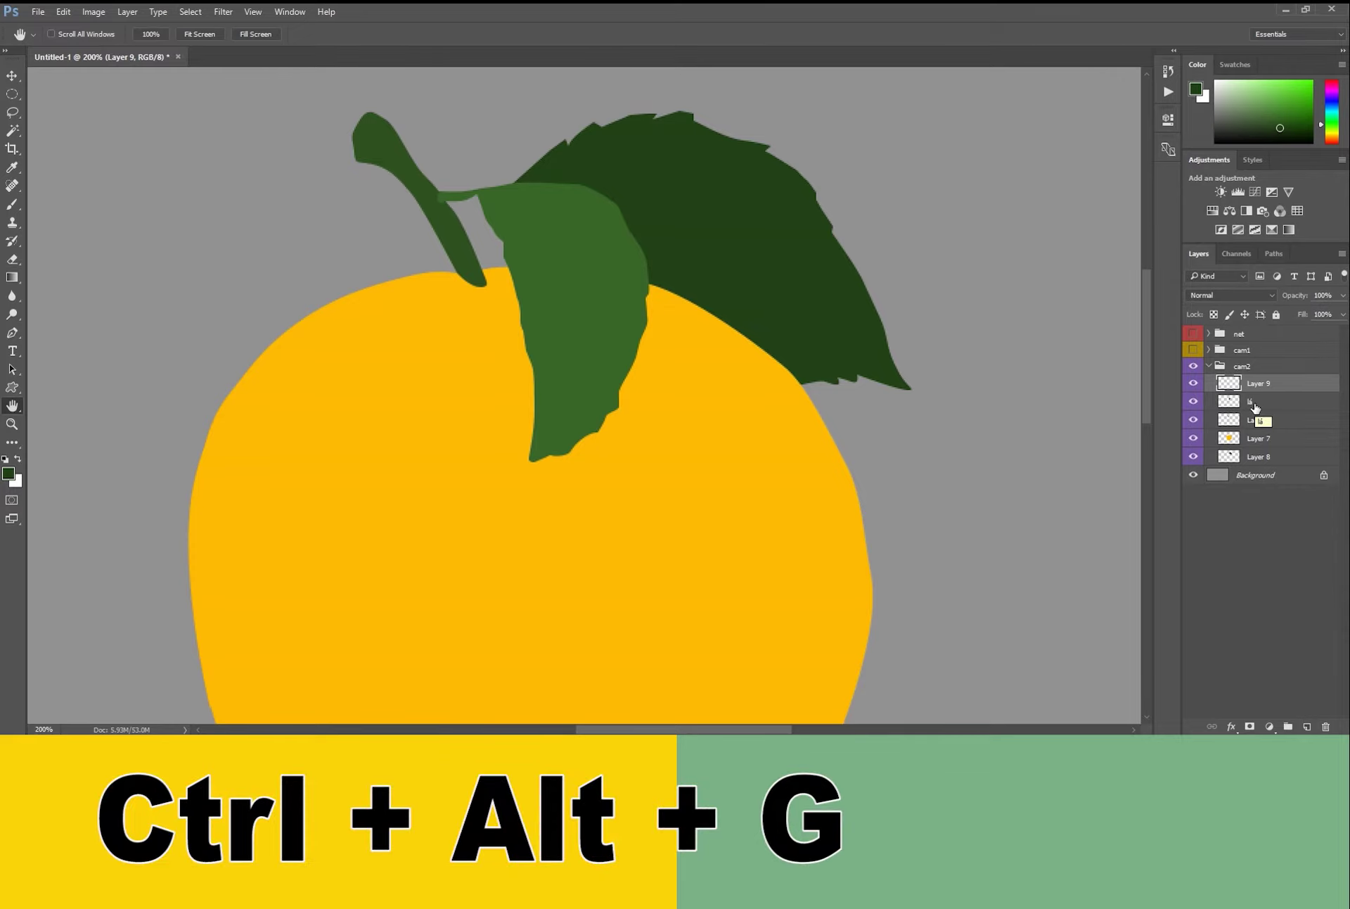
key("ctrl+alt+g")
Hide the stem, orange body and dark green back leaf layers.
left_click_drag(703, 420, 741, 381)
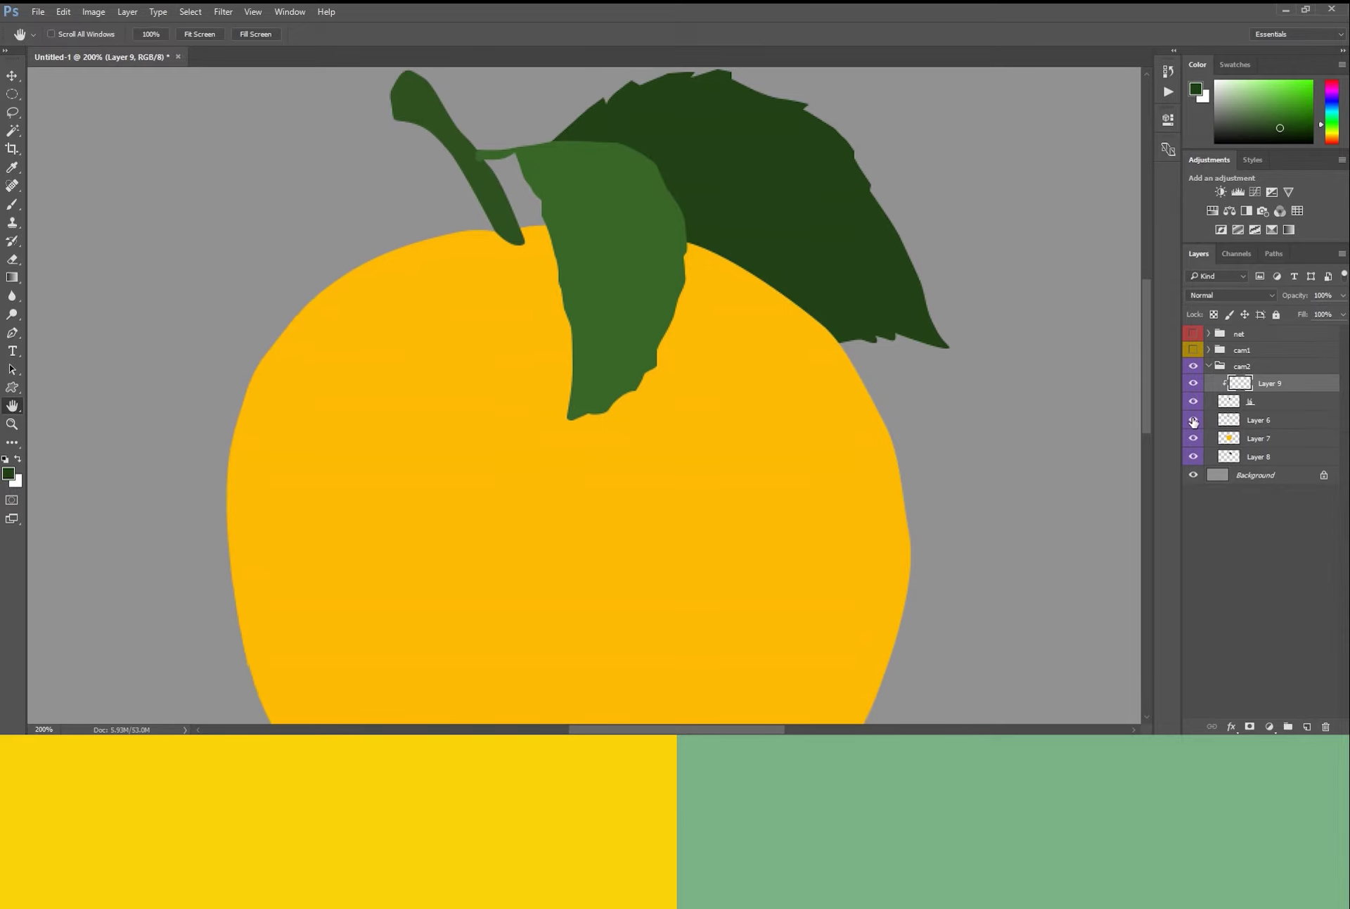
left_click_drag(1194, 421, 1195, 447)
left_click(1195, 457)
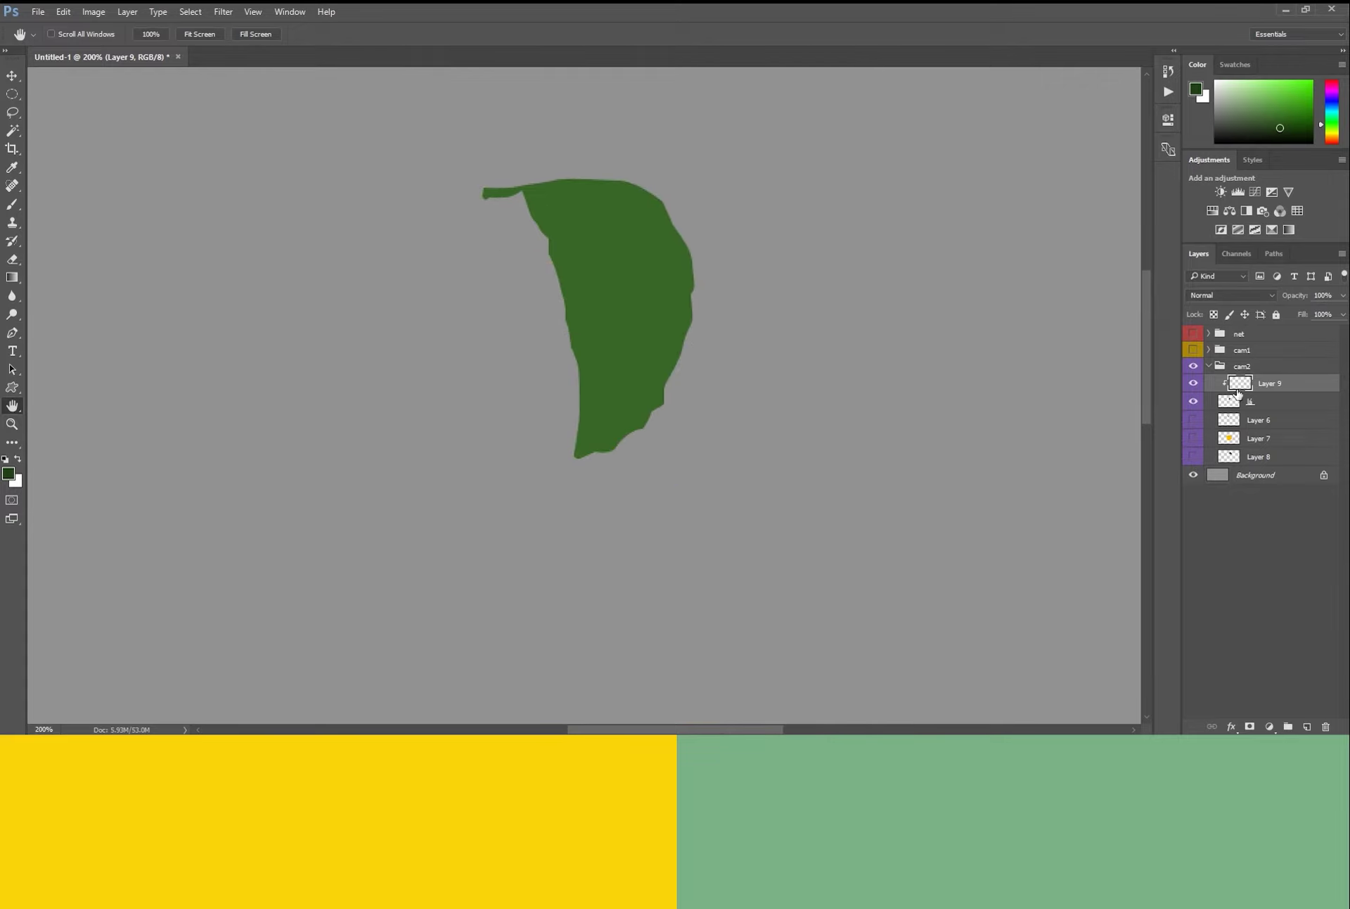
Set the foreground colour to a slightly darker shade of the leaf's green.
scroll(687, 347, "down", 1)
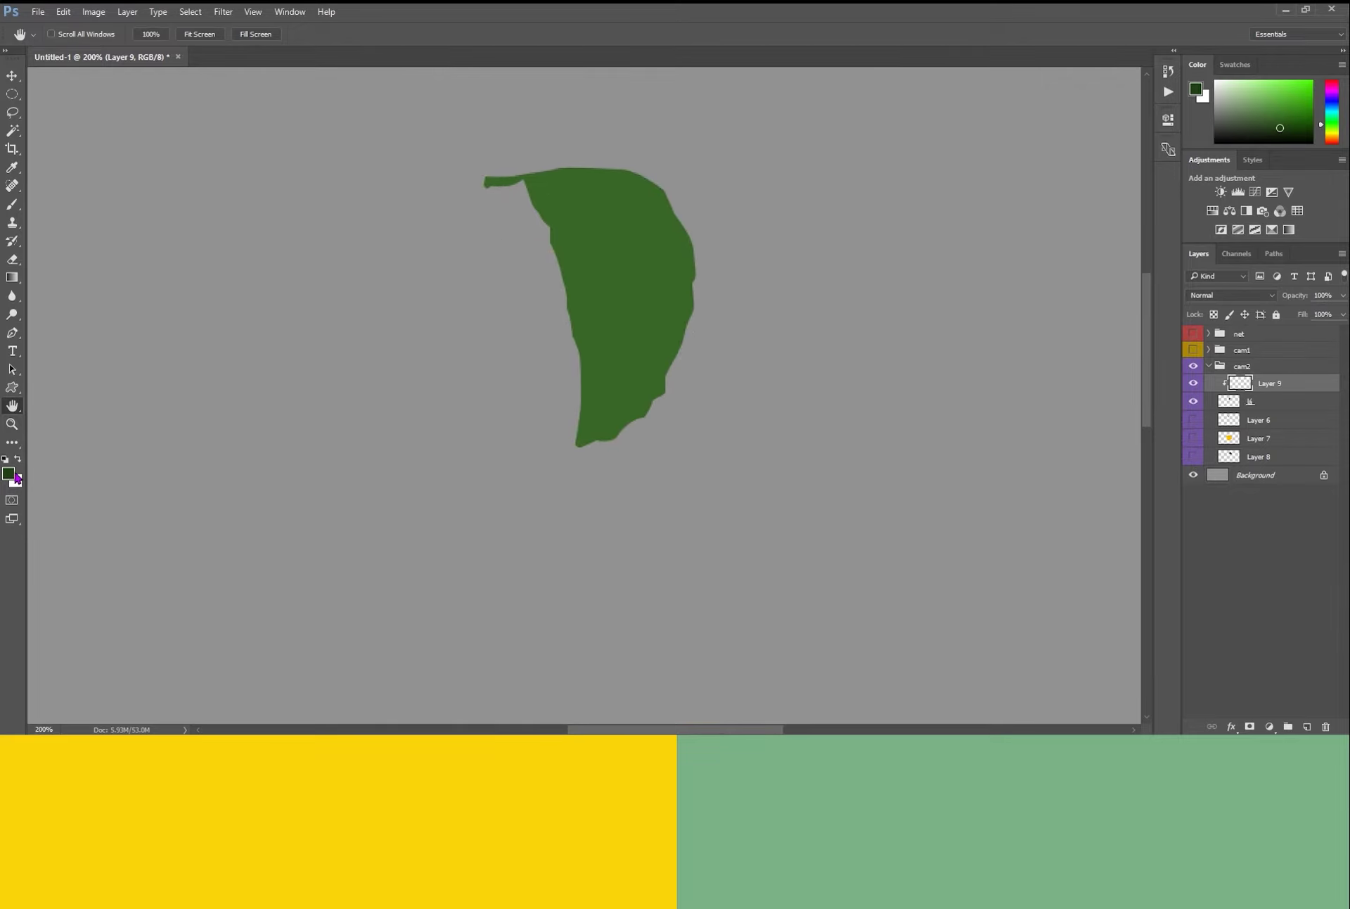
left_click(16, 477)
left_click(635, 273)
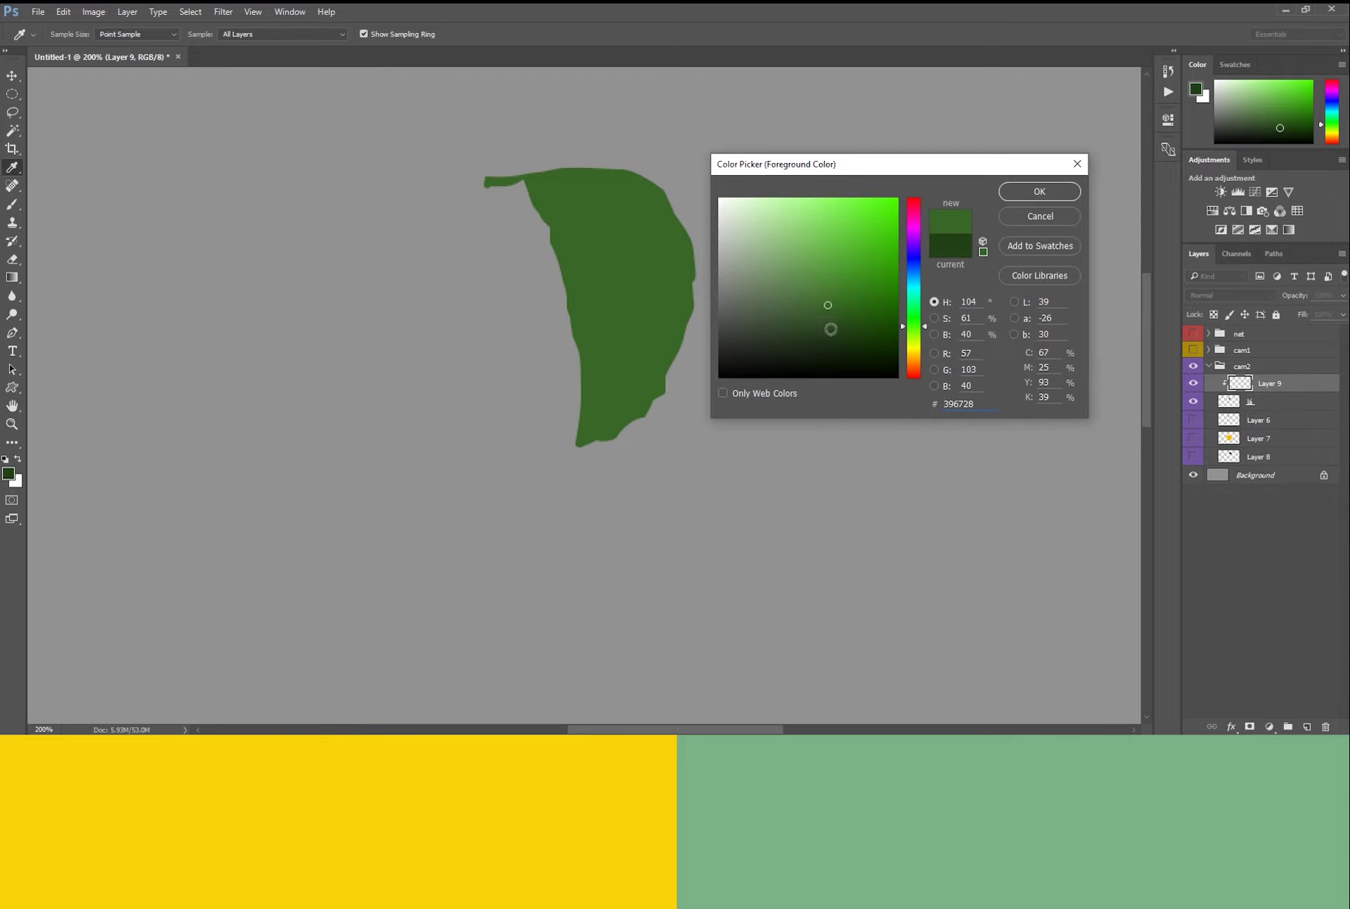
left_click(830, 326)
key("Return")
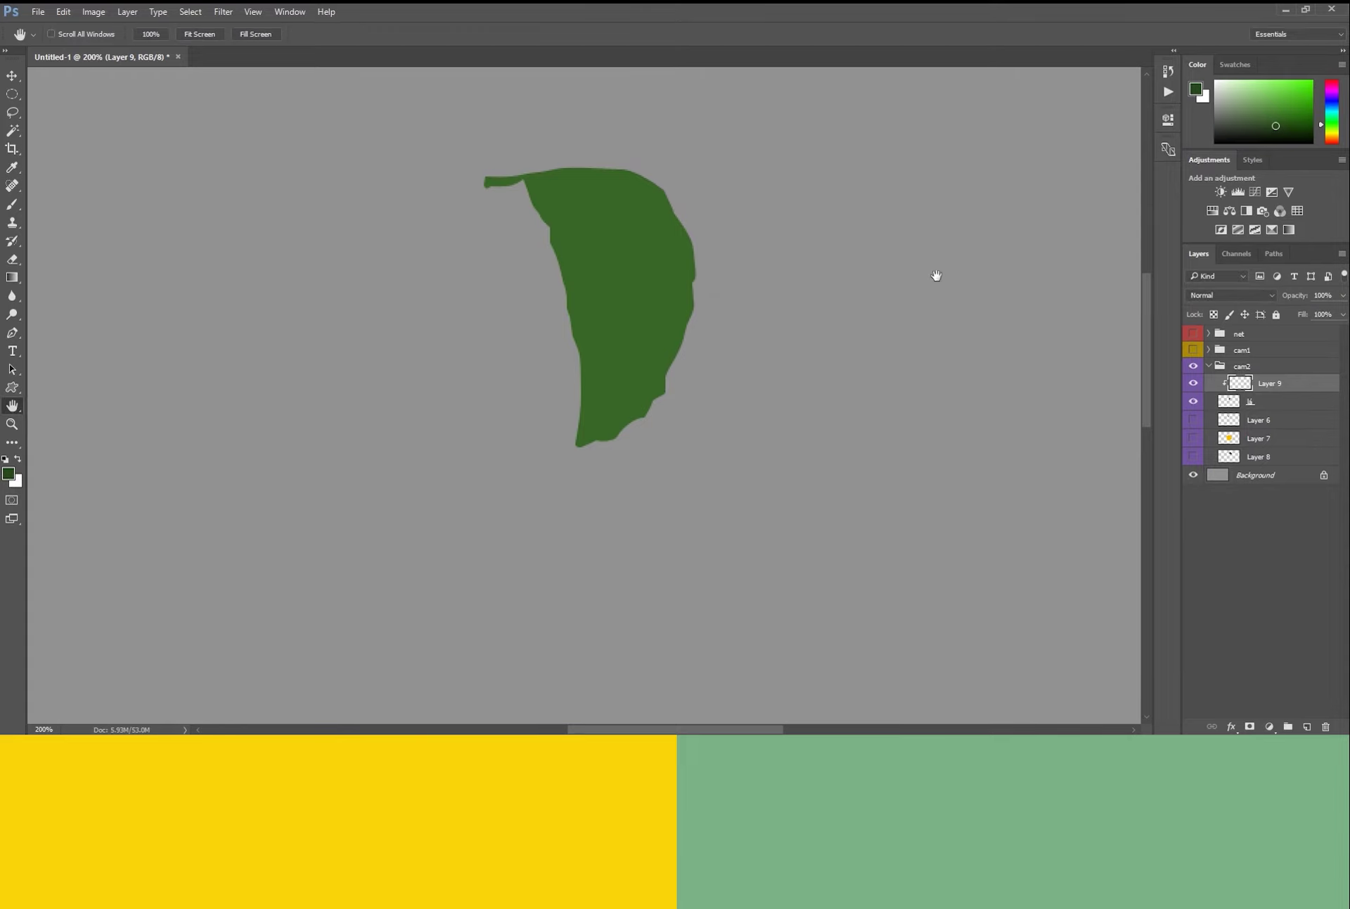
Load a hard round brush tip at about 10 px.
scroll(780, 242, "up", 1)
key("p")
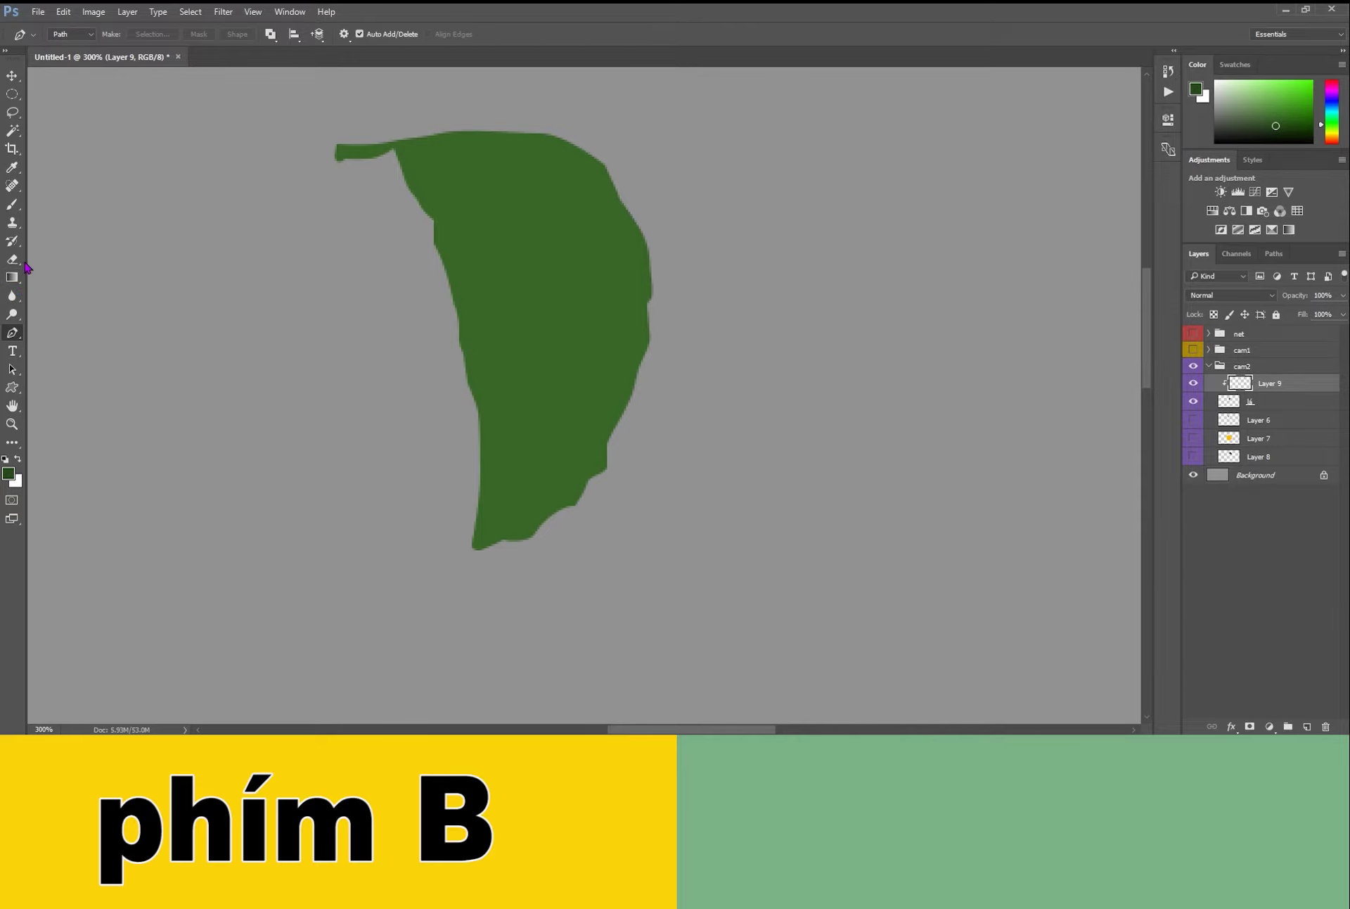
key("b")
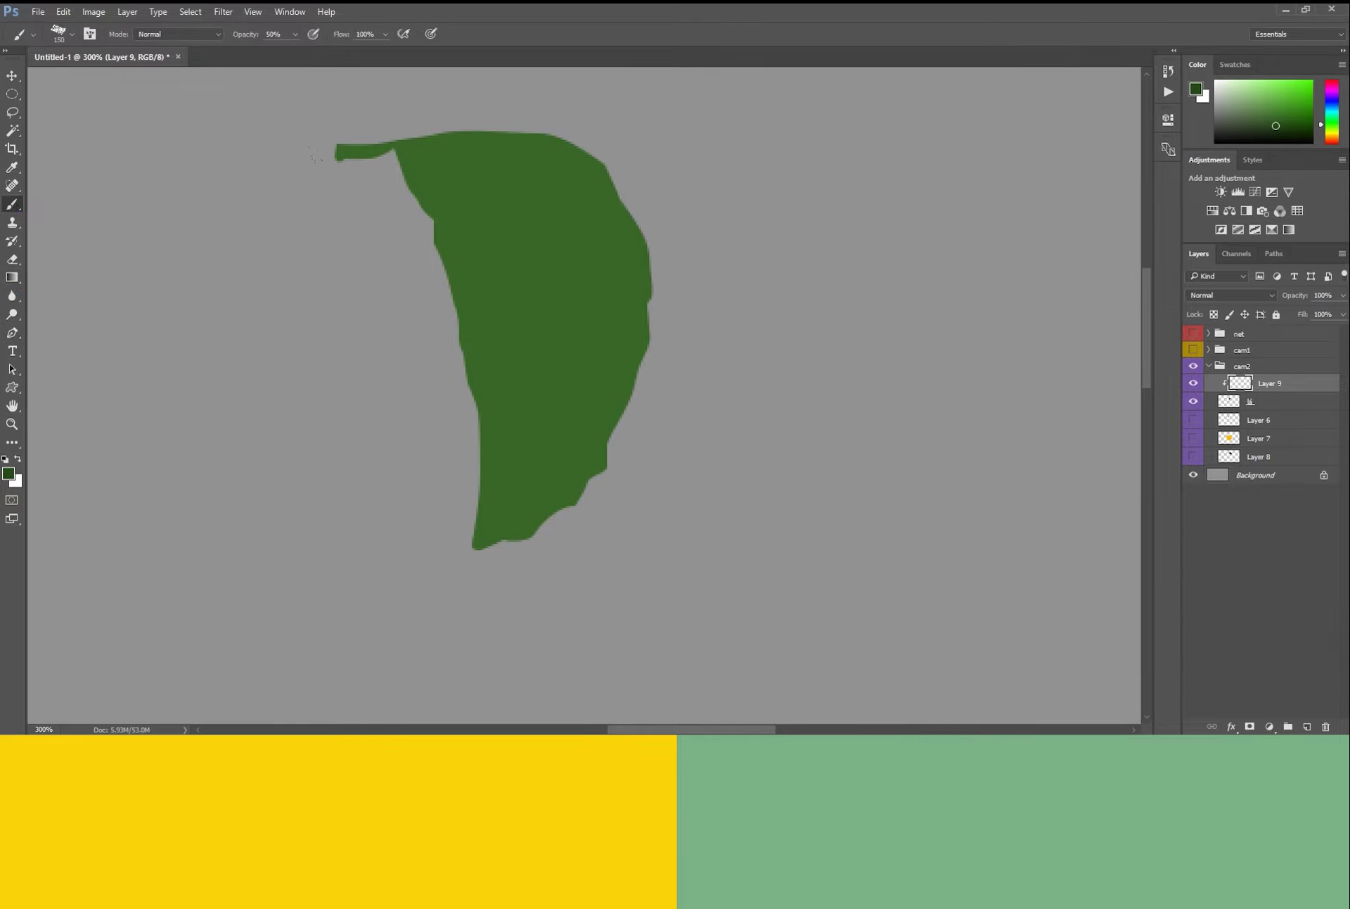
right_click(454, 239)
left_click(527, 371)
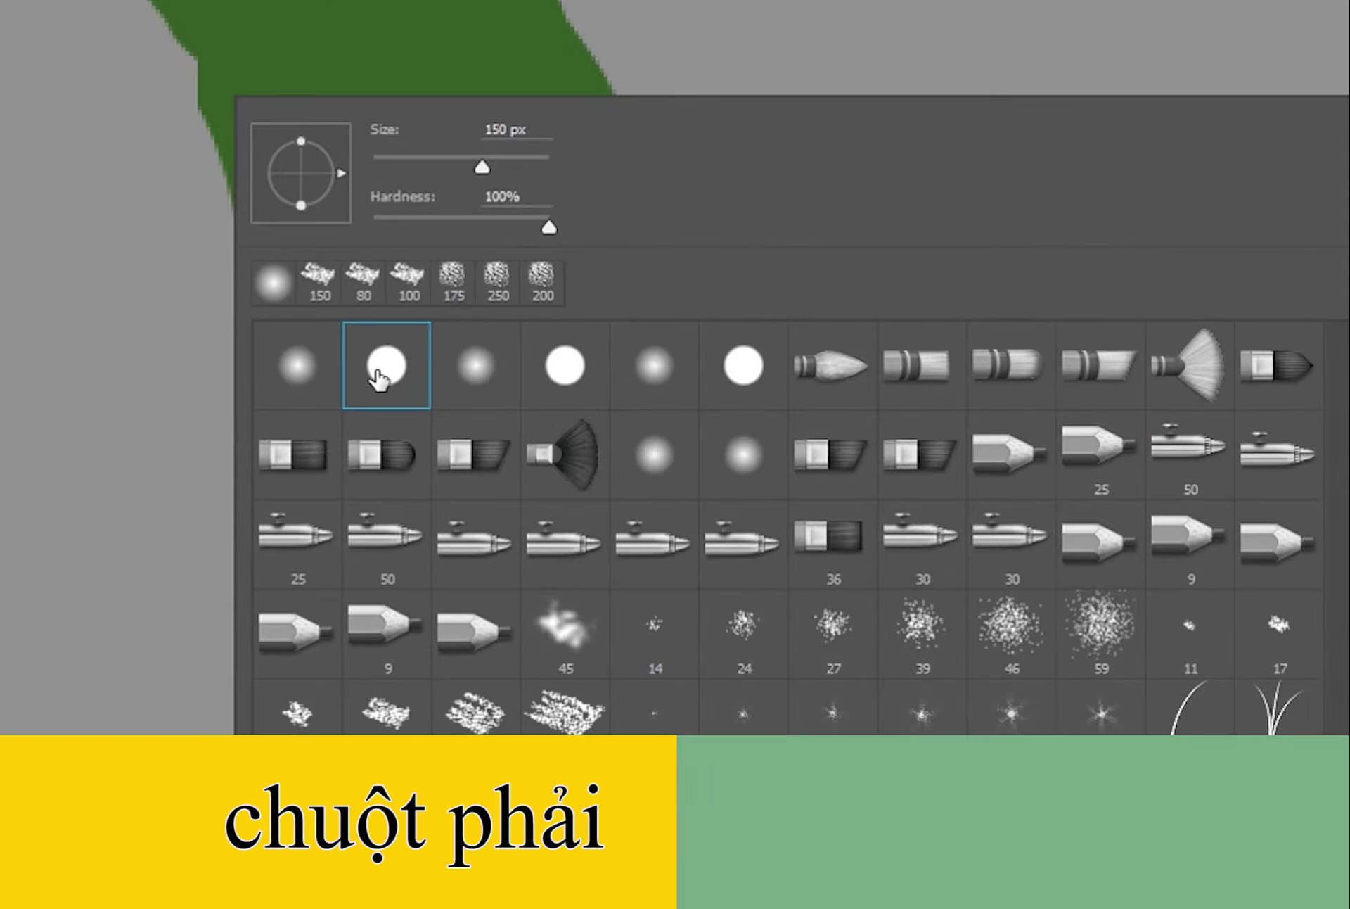
left_click(384, 168)
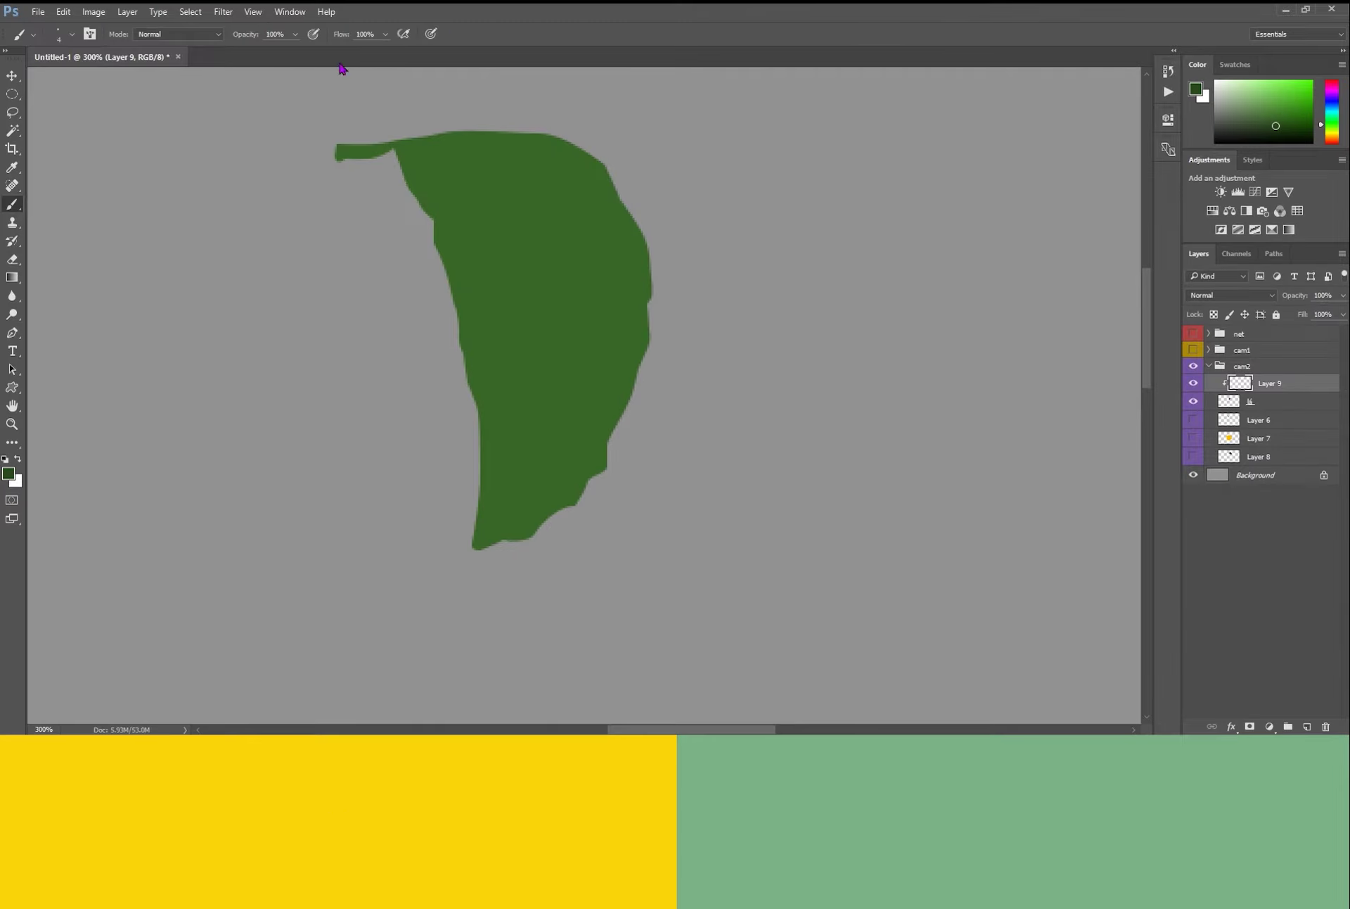
Paint two trial vein strokes down the leaf and undo both.
left_click_drag(495, 169, 588, 319)
key("ctrl+z")
key("bracketleft")
left_click_drag(494, 170, 573, 271)
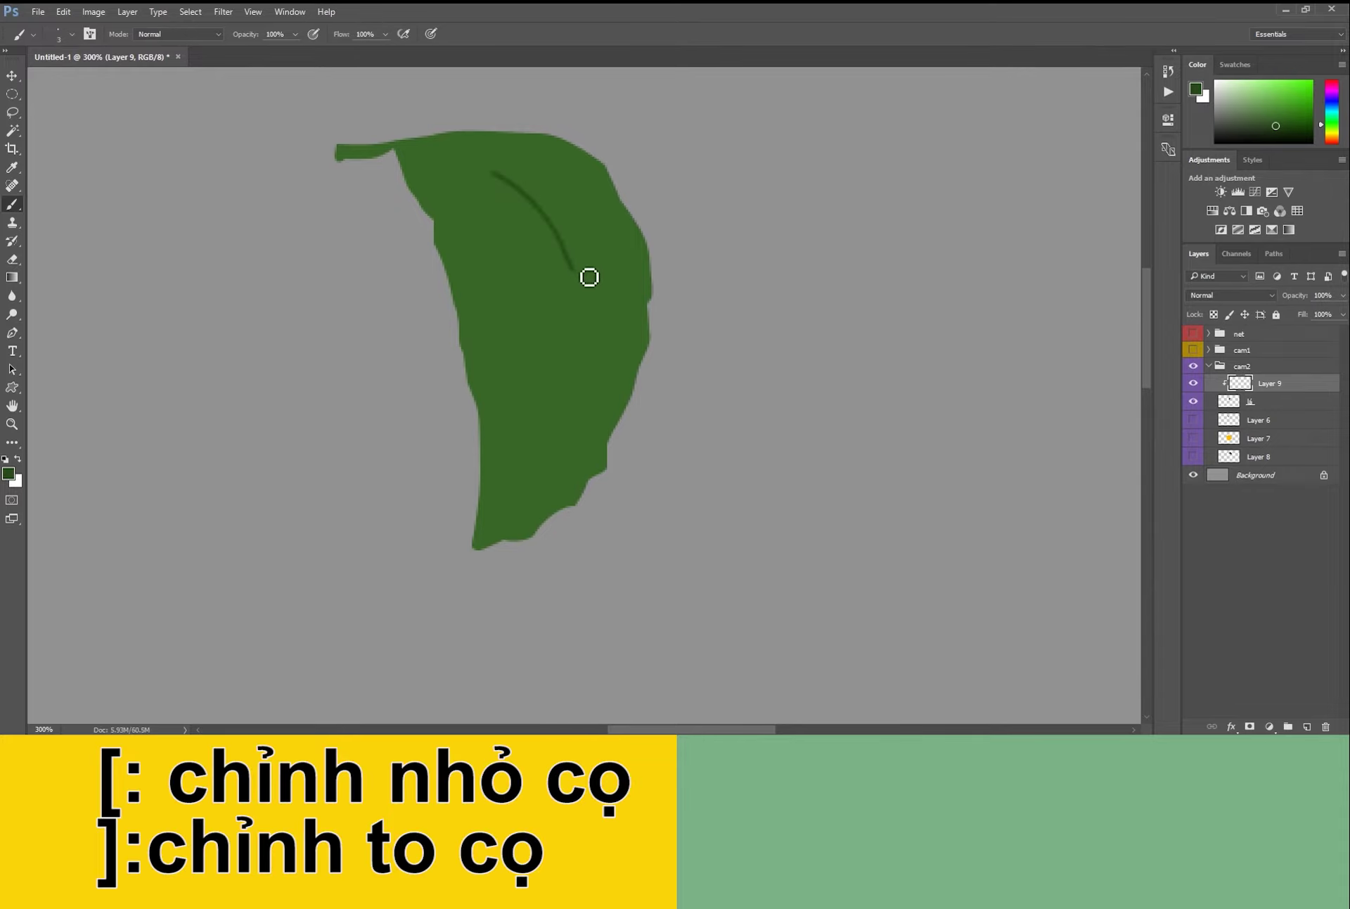
key("ctrl+z")
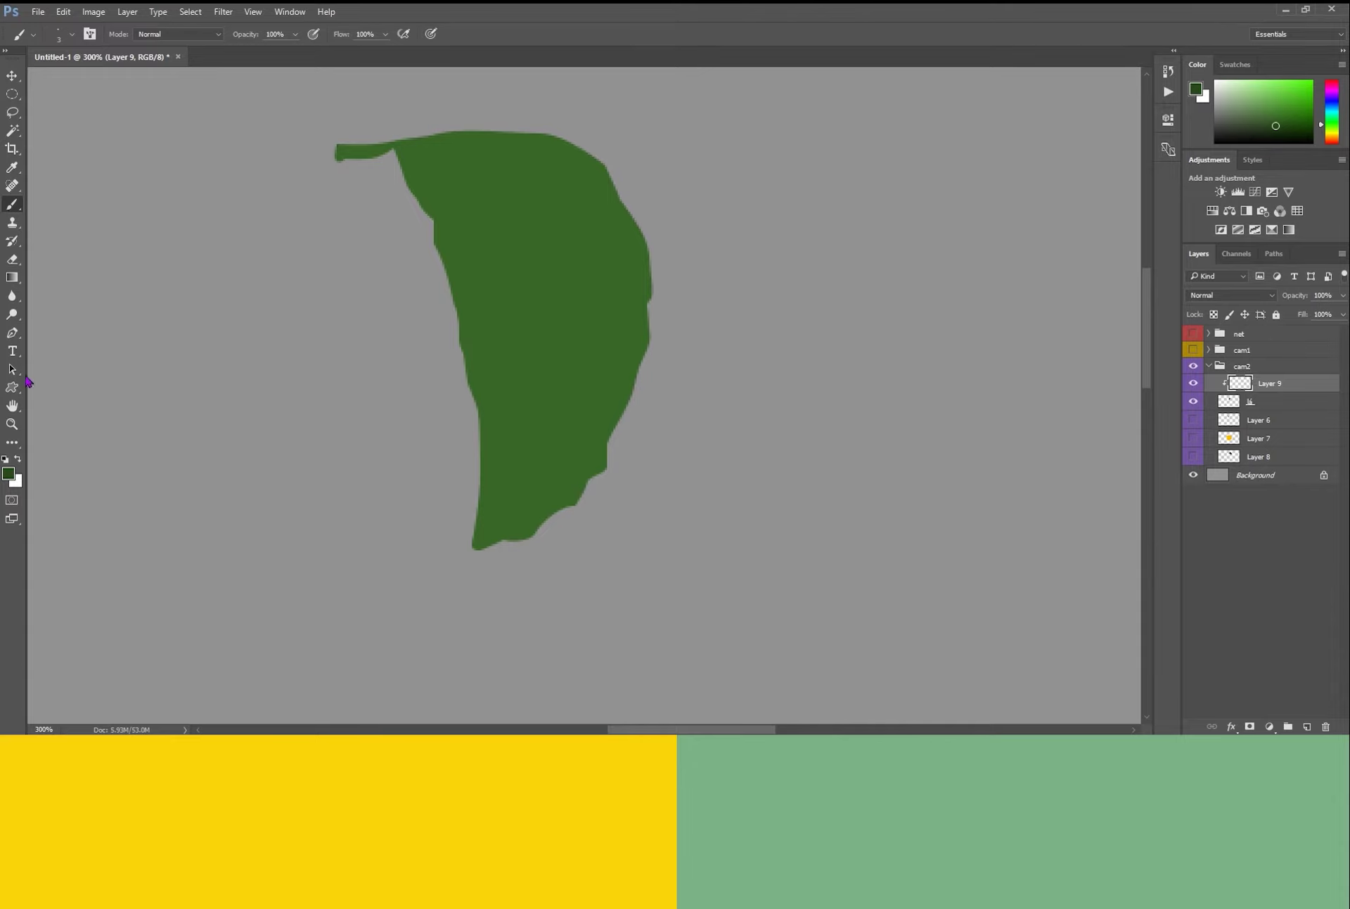
key("p")
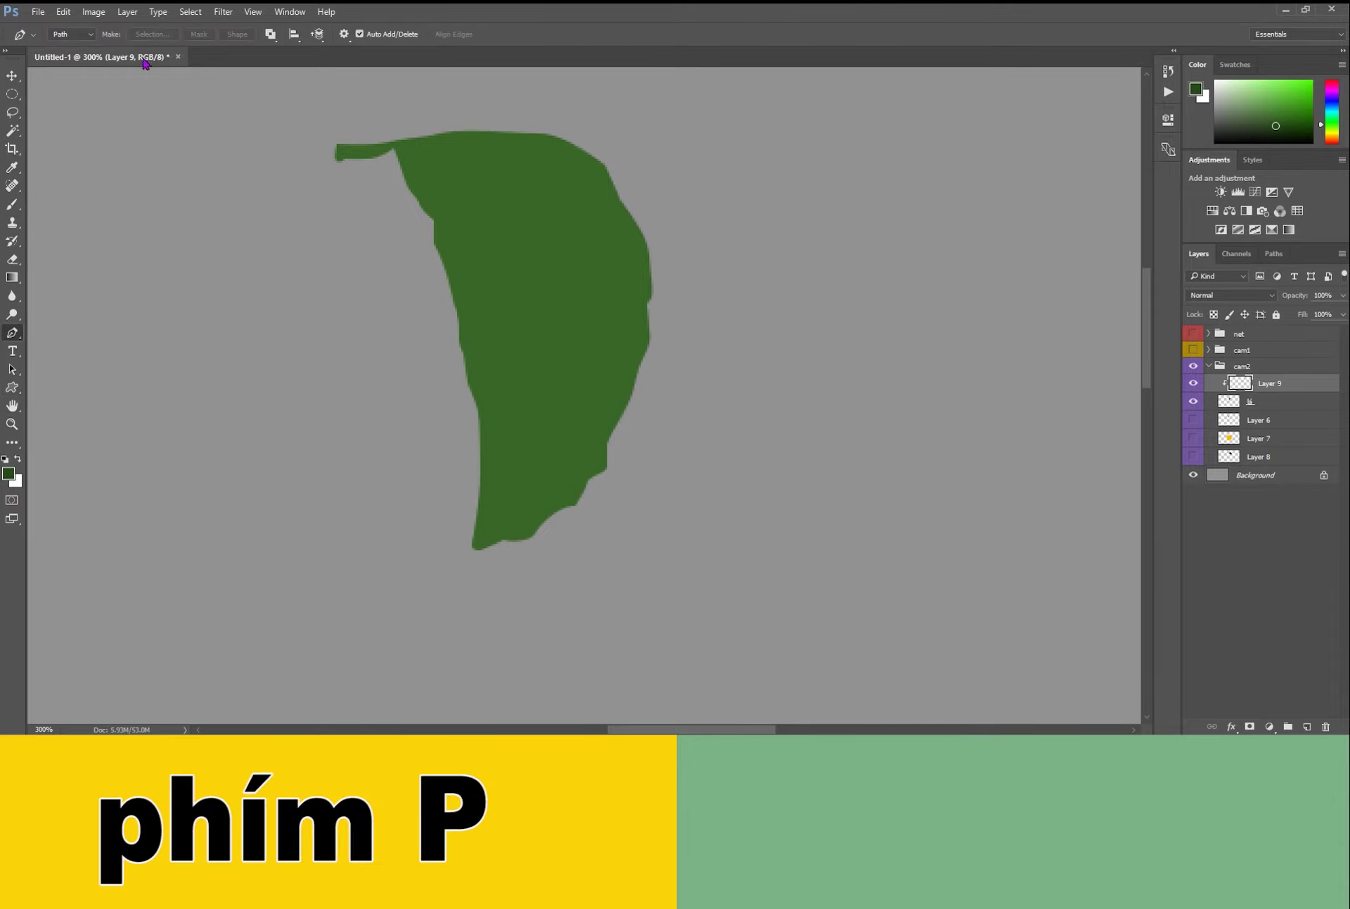
Draw a curved Pen path down the leaf from its stem end to the bottom tip.
left_click(400, 142)
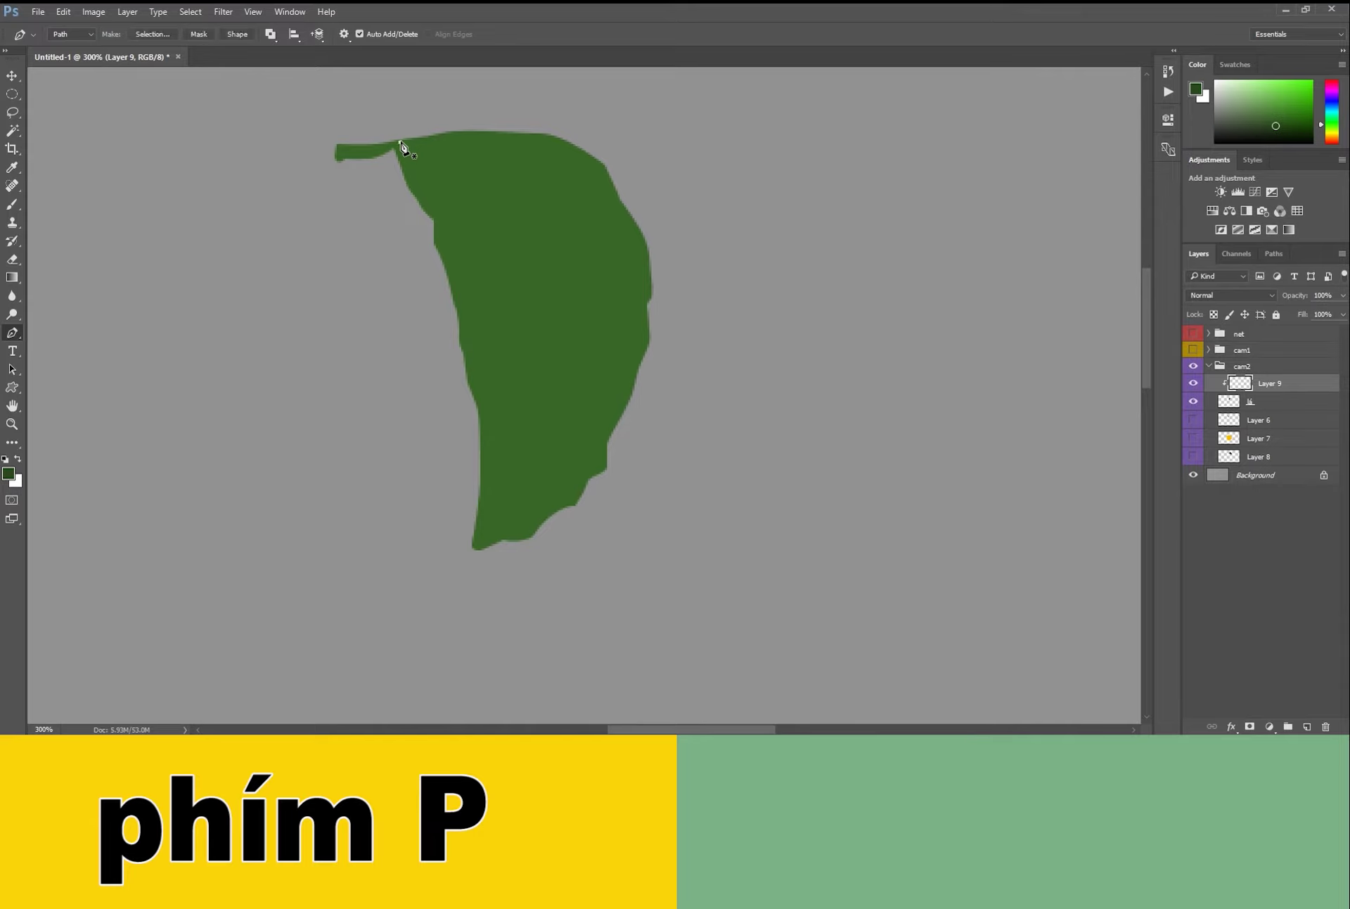
left_click(474, 552)
left_click_drag(438, 354, 456, 467)
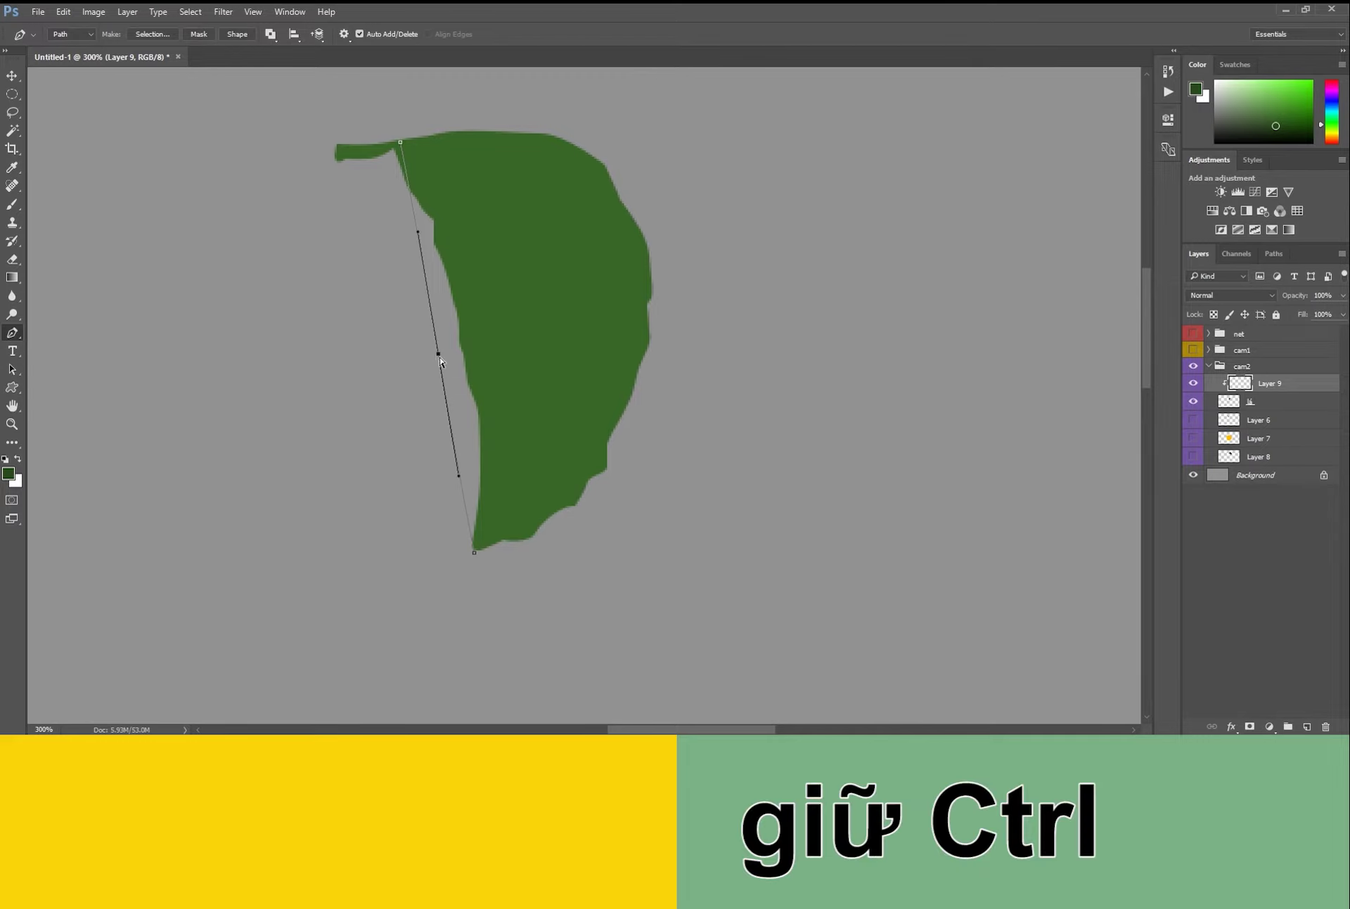
left_click_drag(438, 354, 572, 291)
left_click(510, 192)
left_click_drag(511, 193, 522, 185)
scroll(536, 199, "down", 1)
left_click_drag(558, 247, 558, 260)
scroll(562, 264, "up", 1)
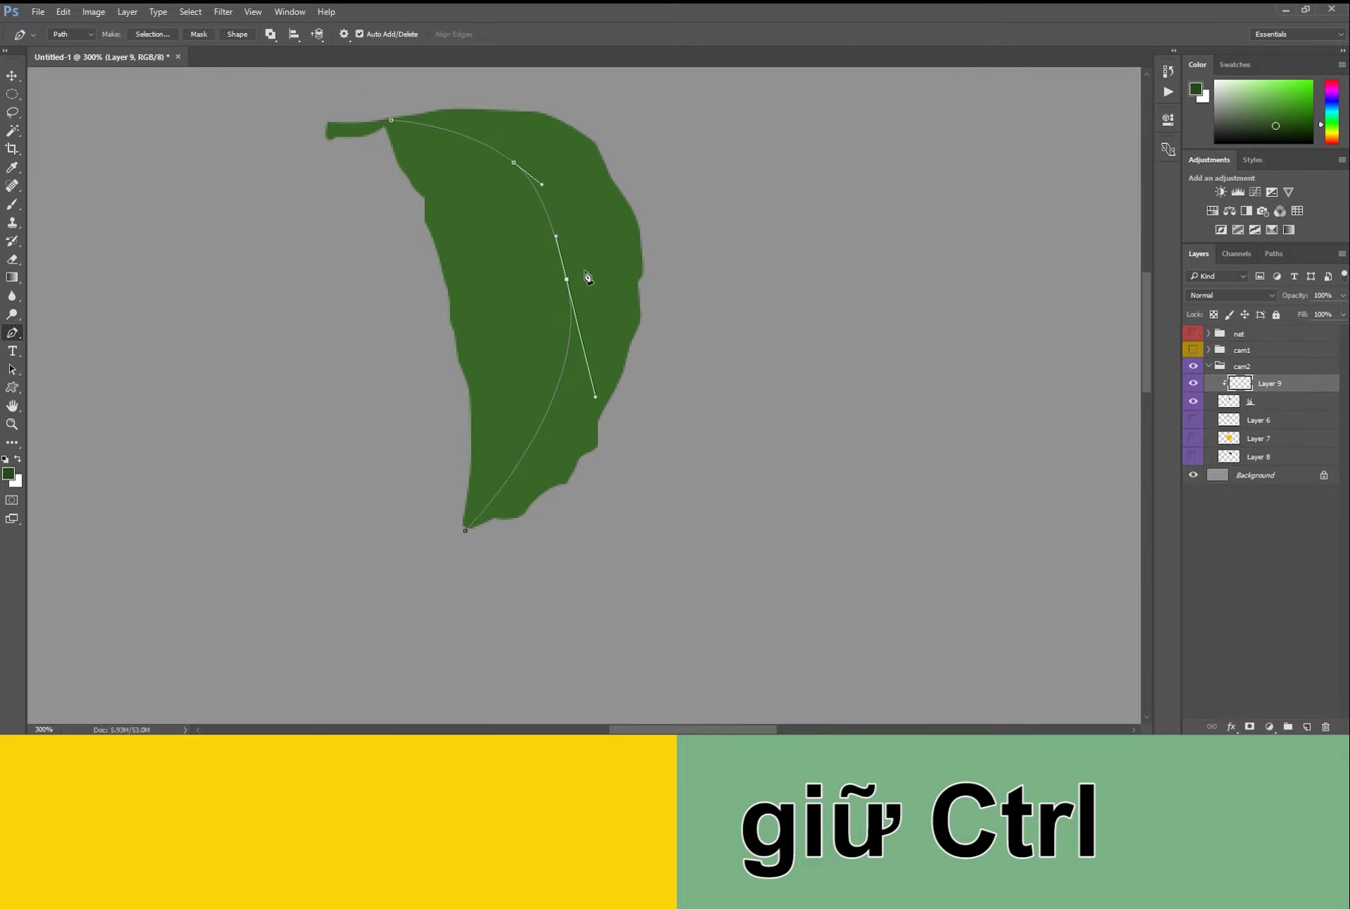
Stroke the path with the brush to paint the dark green midrib, then delete the path.
right_click(512, 224)
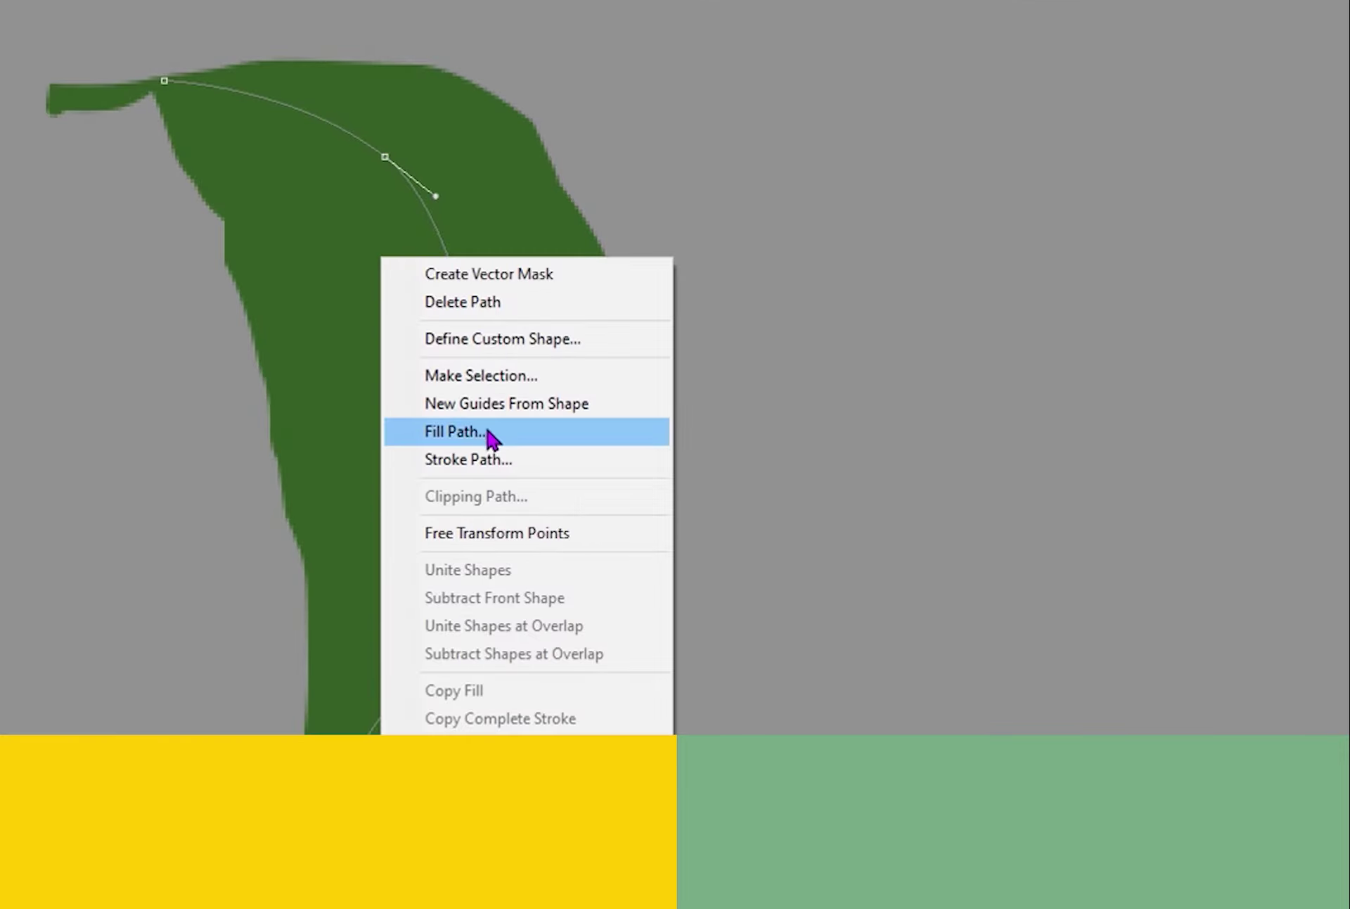
left_click(566, 330)
left_click(1109, 315)
left_click(977, 366)
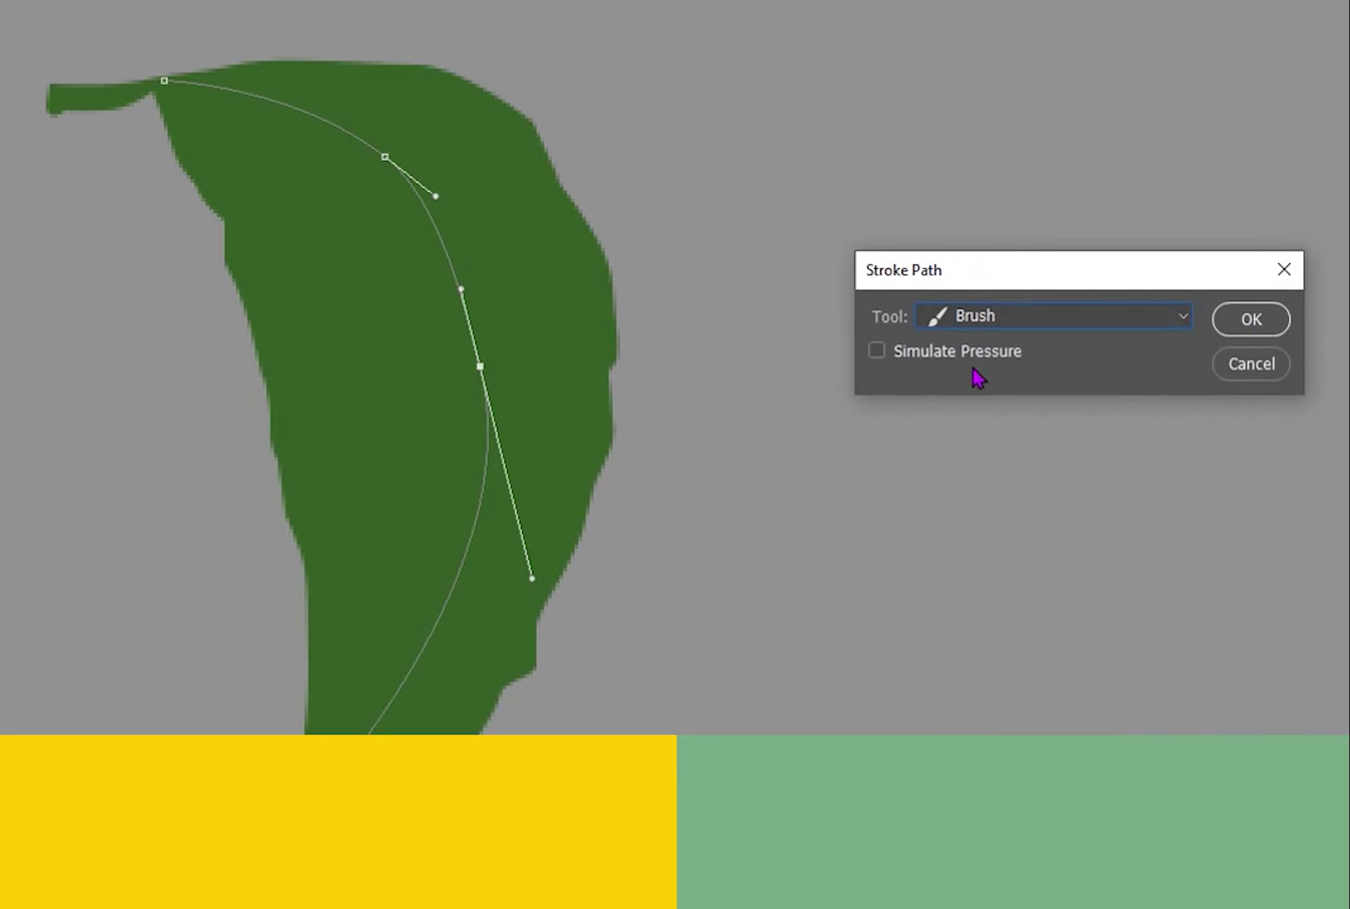
left_click(1253, 320)
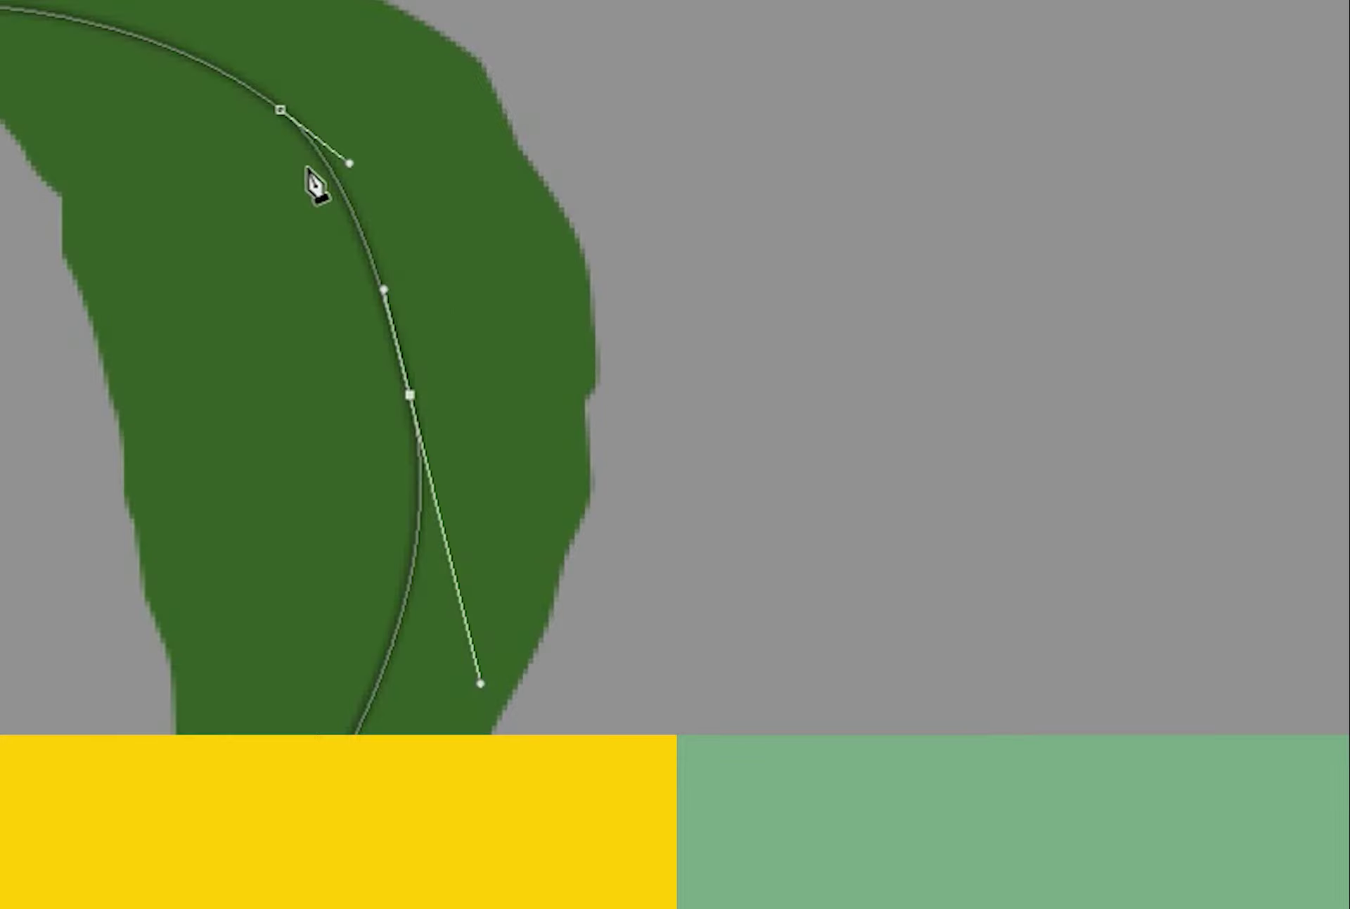
right_click(527, 193)
left_click(557, 213)
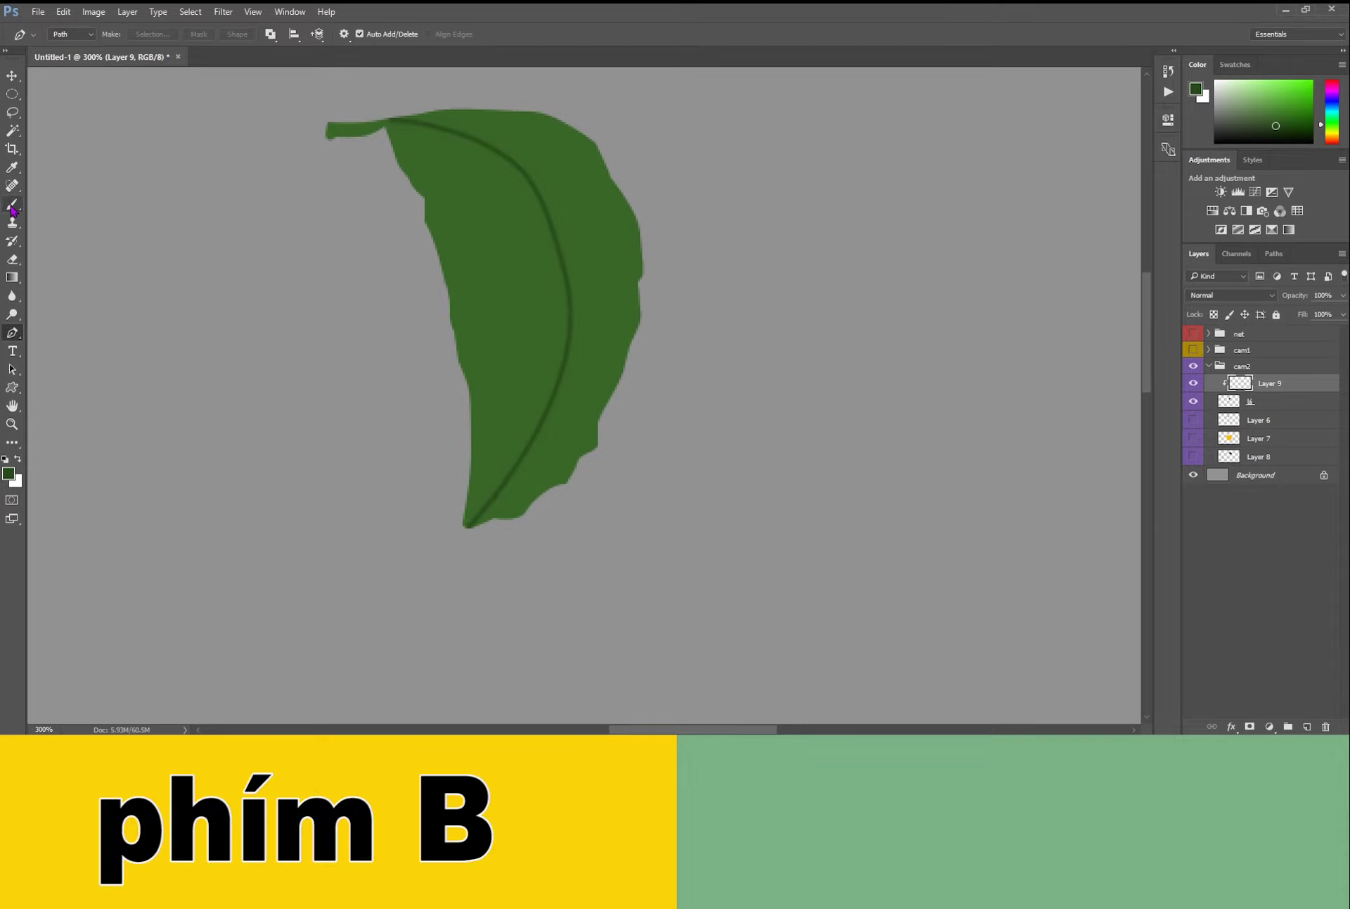
Set the brush size to 2 px.
key("b")
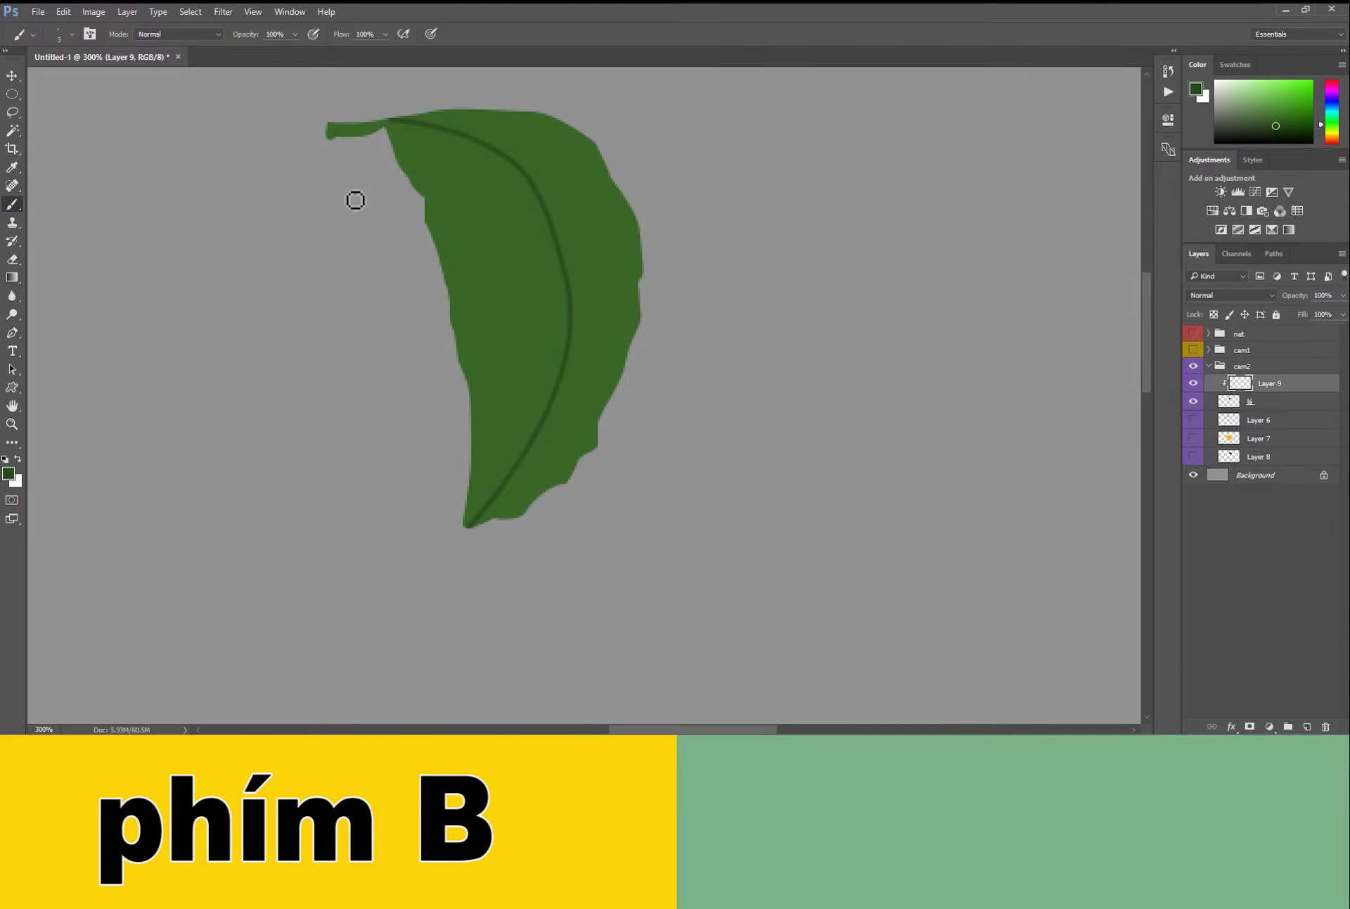
right_click(356, 200)
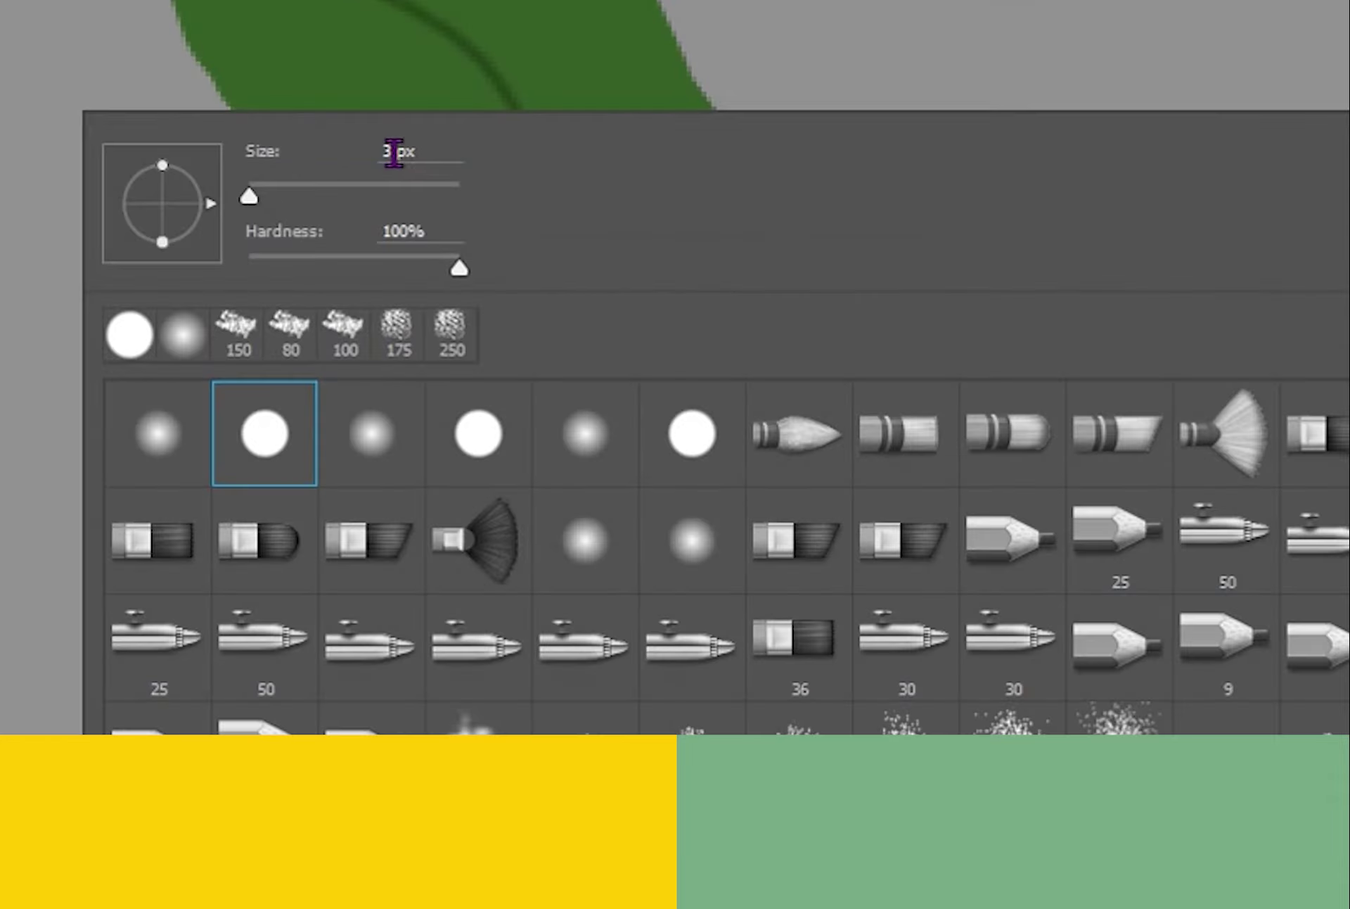
double_click(481, 206)
type("2")
key("Return")
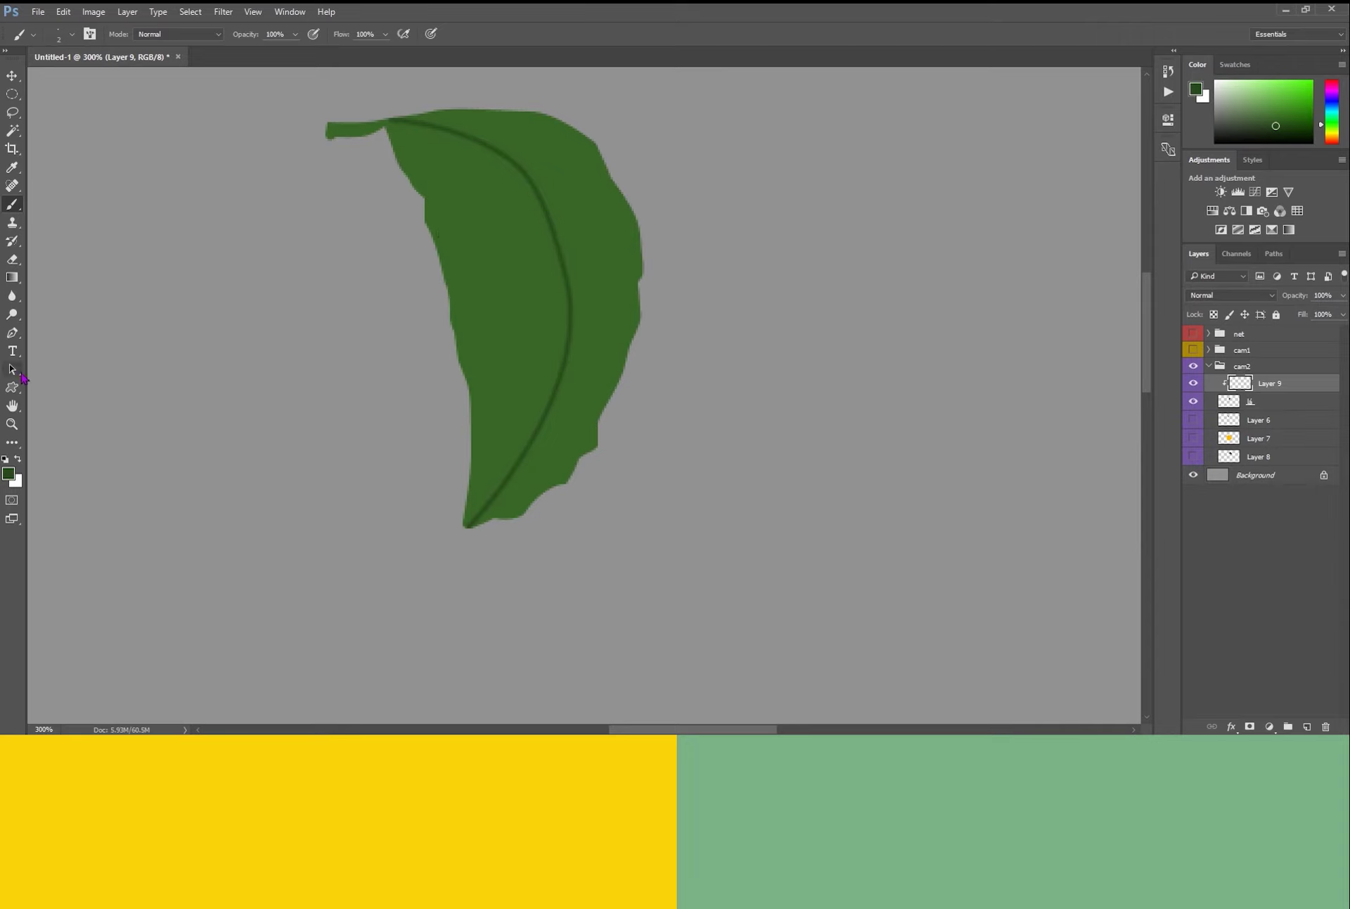
Paint an upper curved side vein by stroking a Pen path with the brush.
key("p")
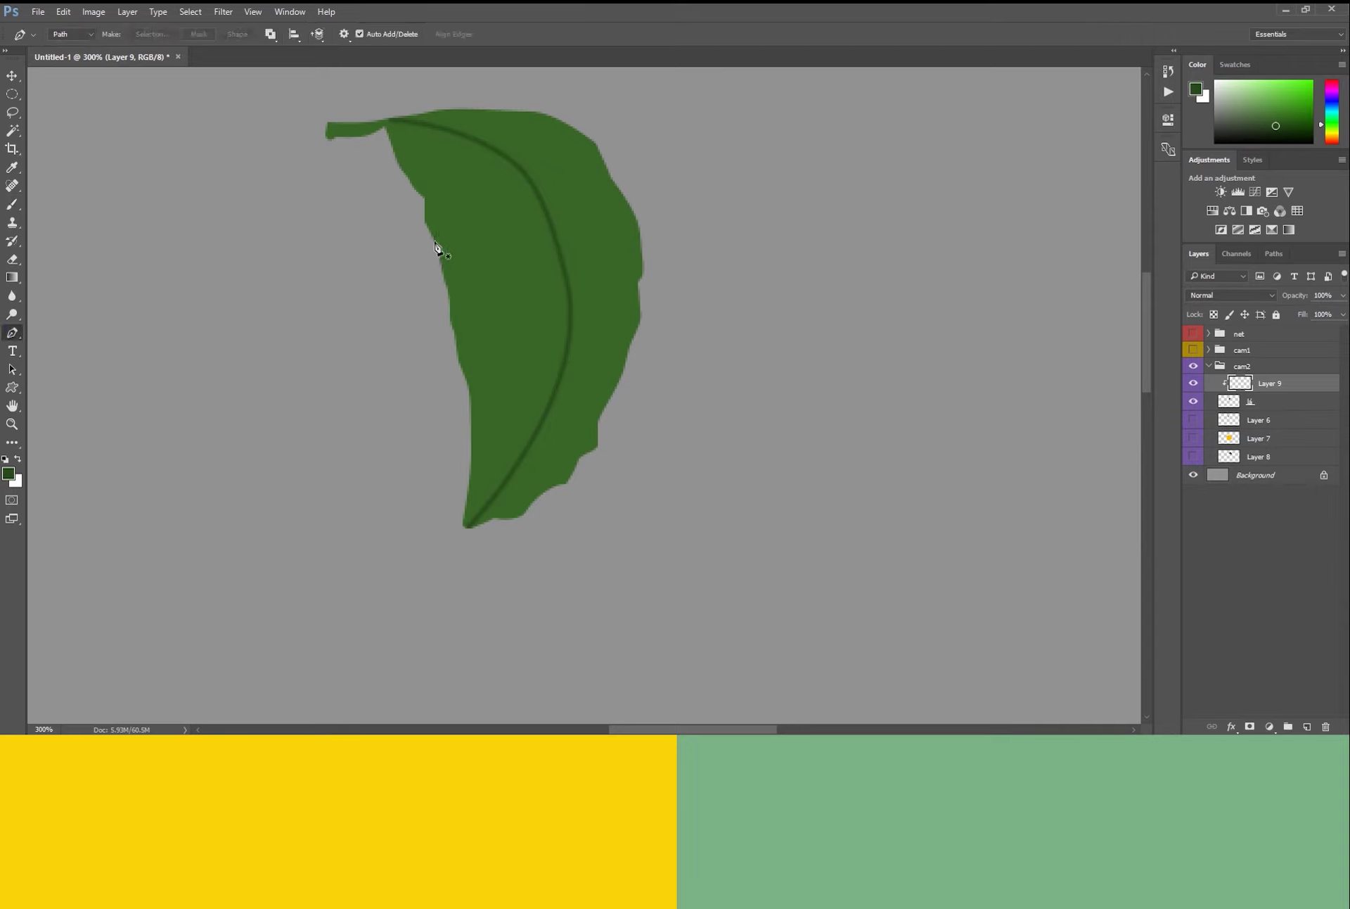
left_click(435, 239)
left_click(593, 142)
left_click_drag(459, 183, 475, 187)
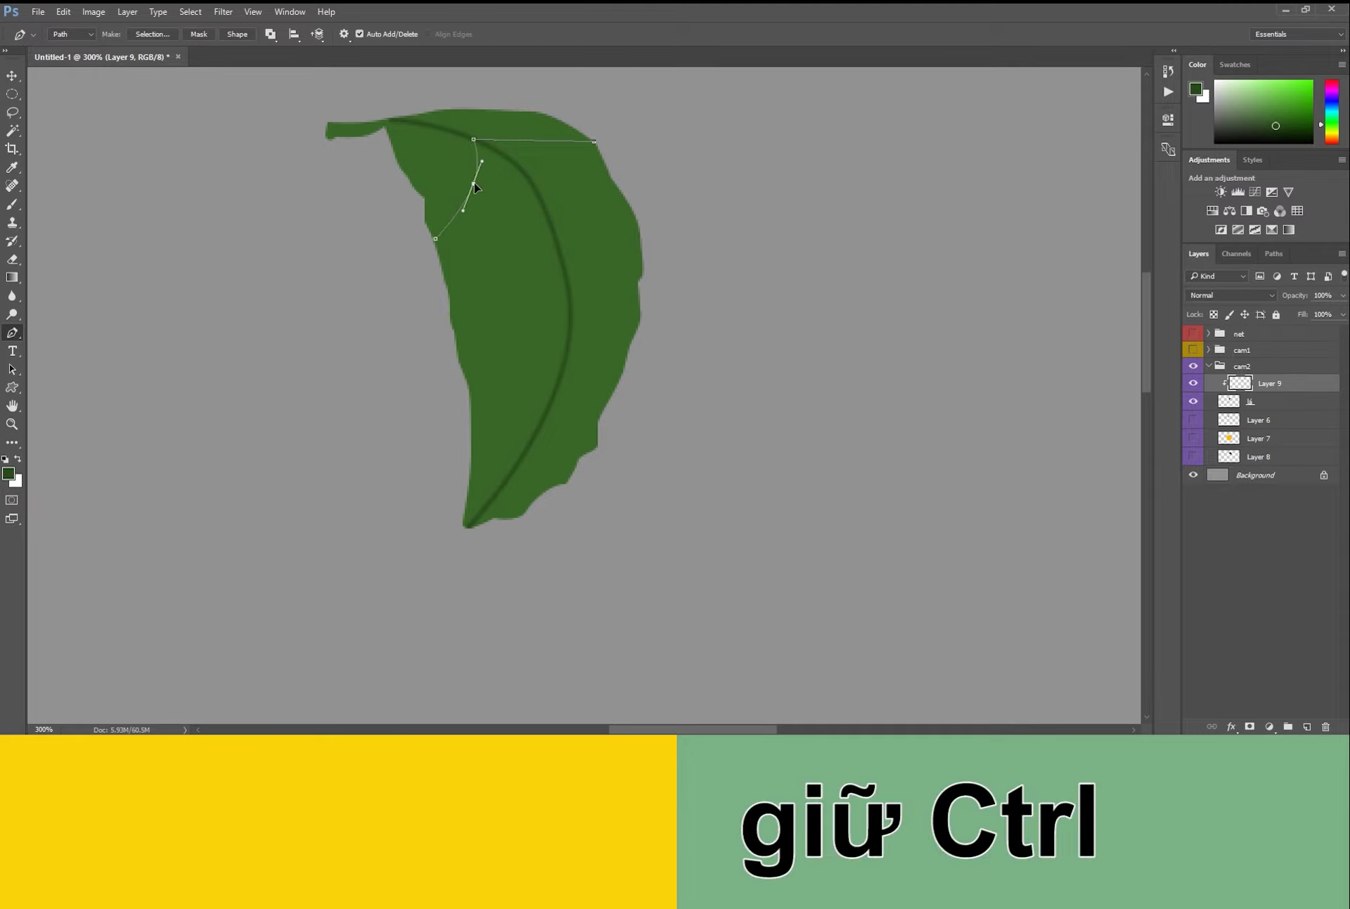
left_click_drag(533, 142, 536, 130)
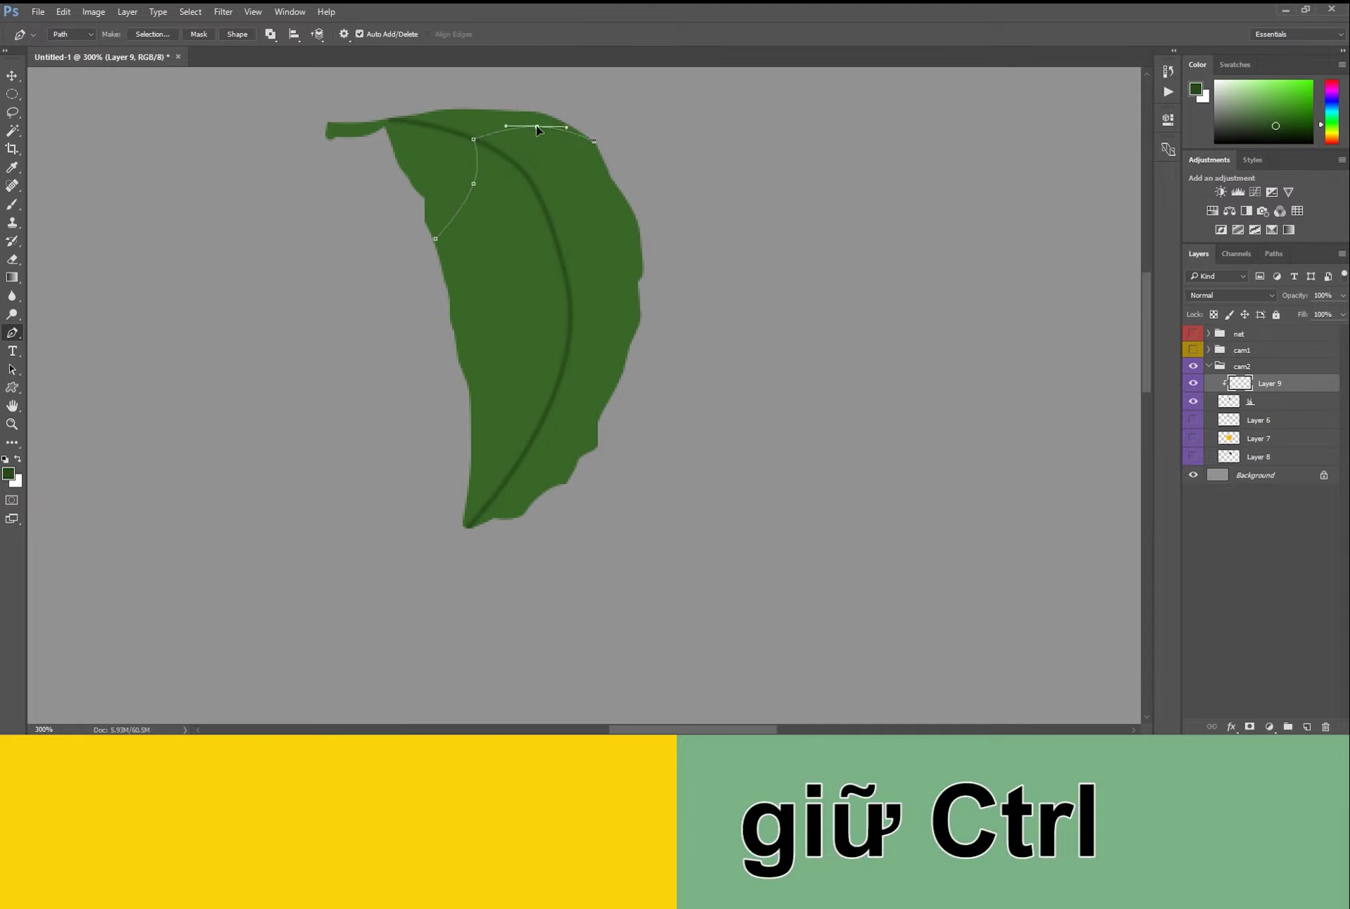
right_click(480, 148)
left_click(530, 260)
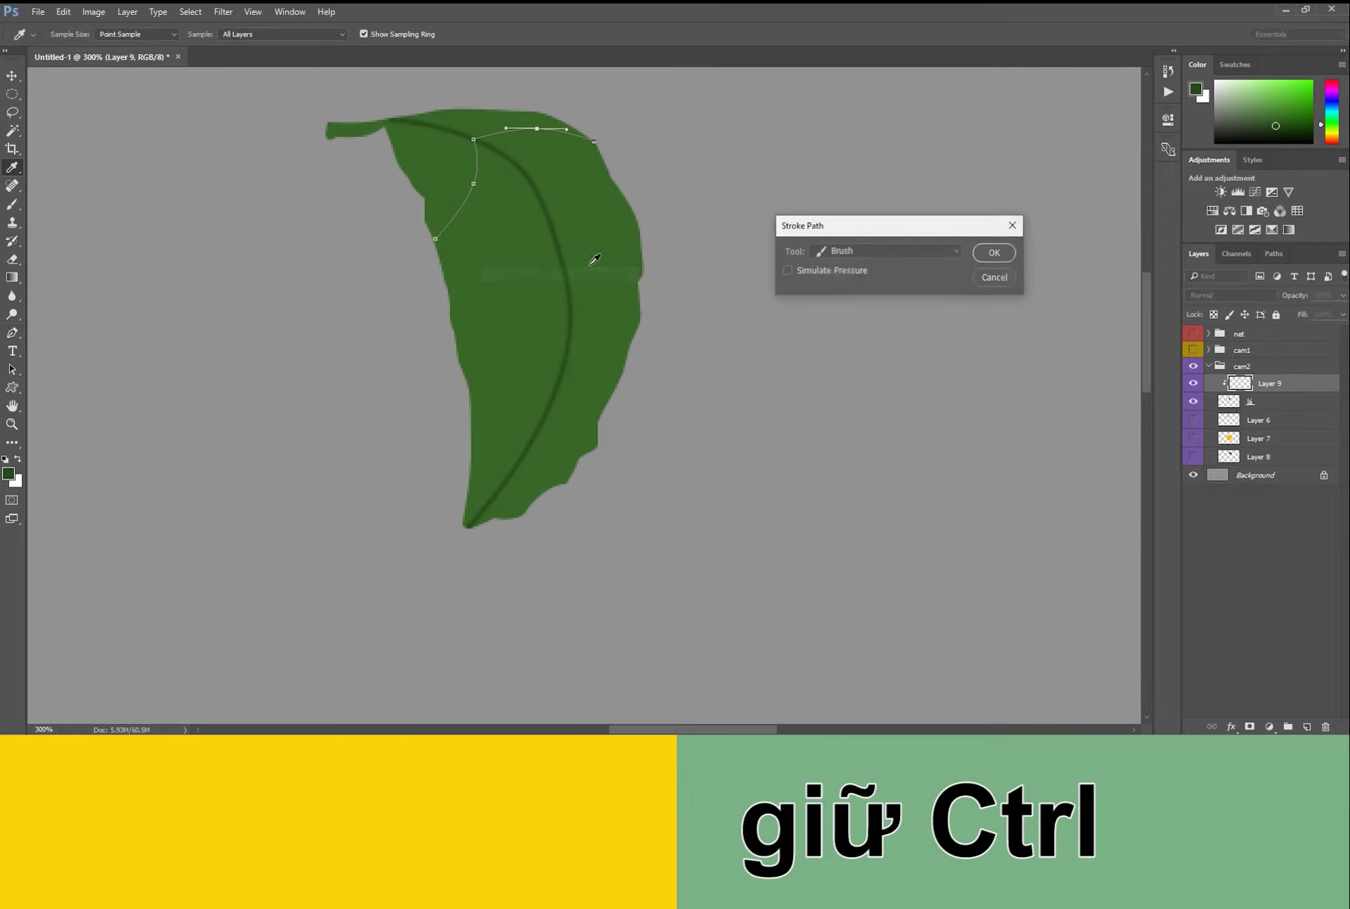
left_click(992, 254)
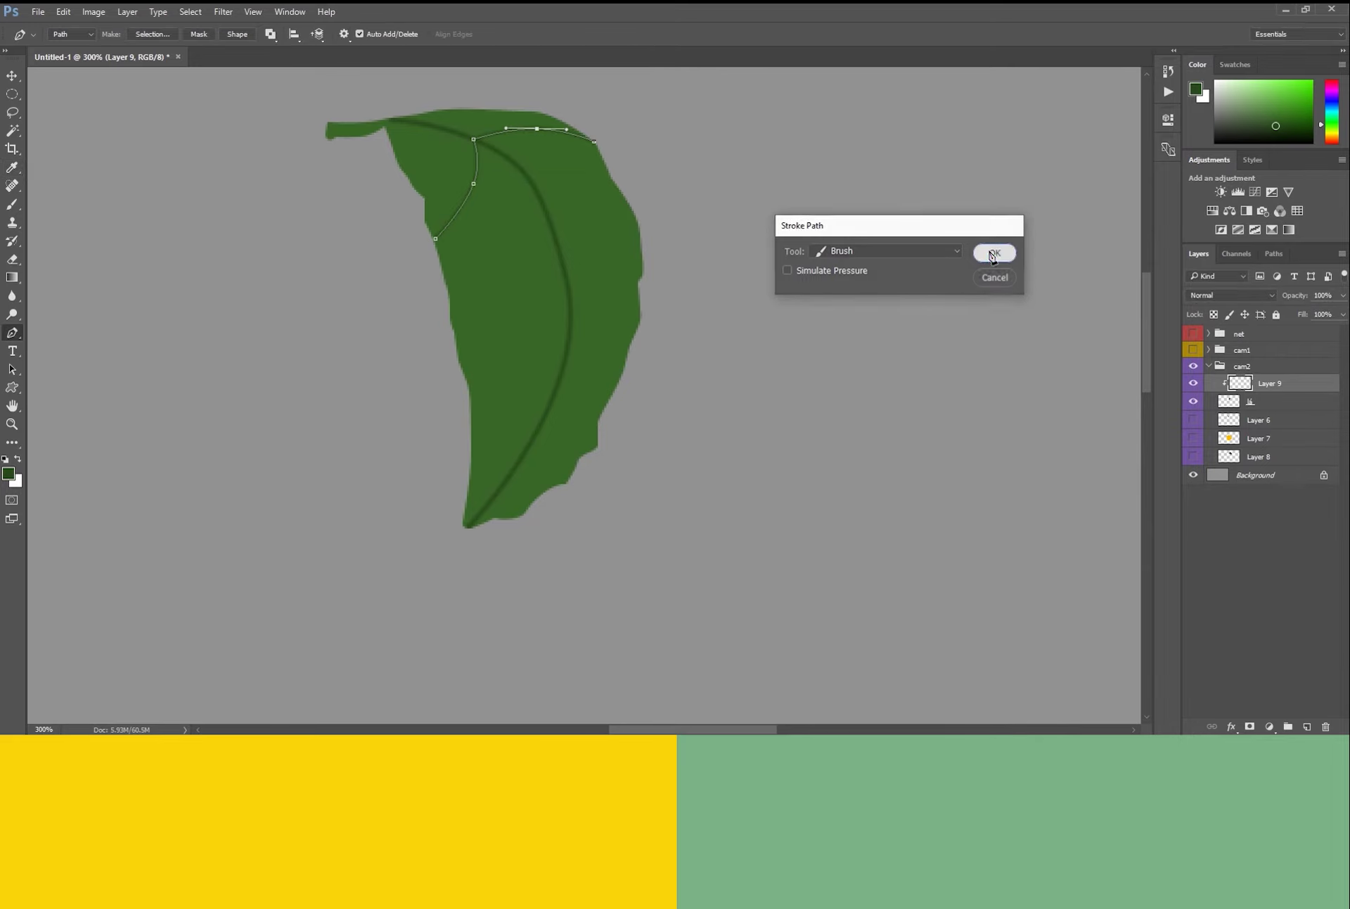
right_click(531, 160)
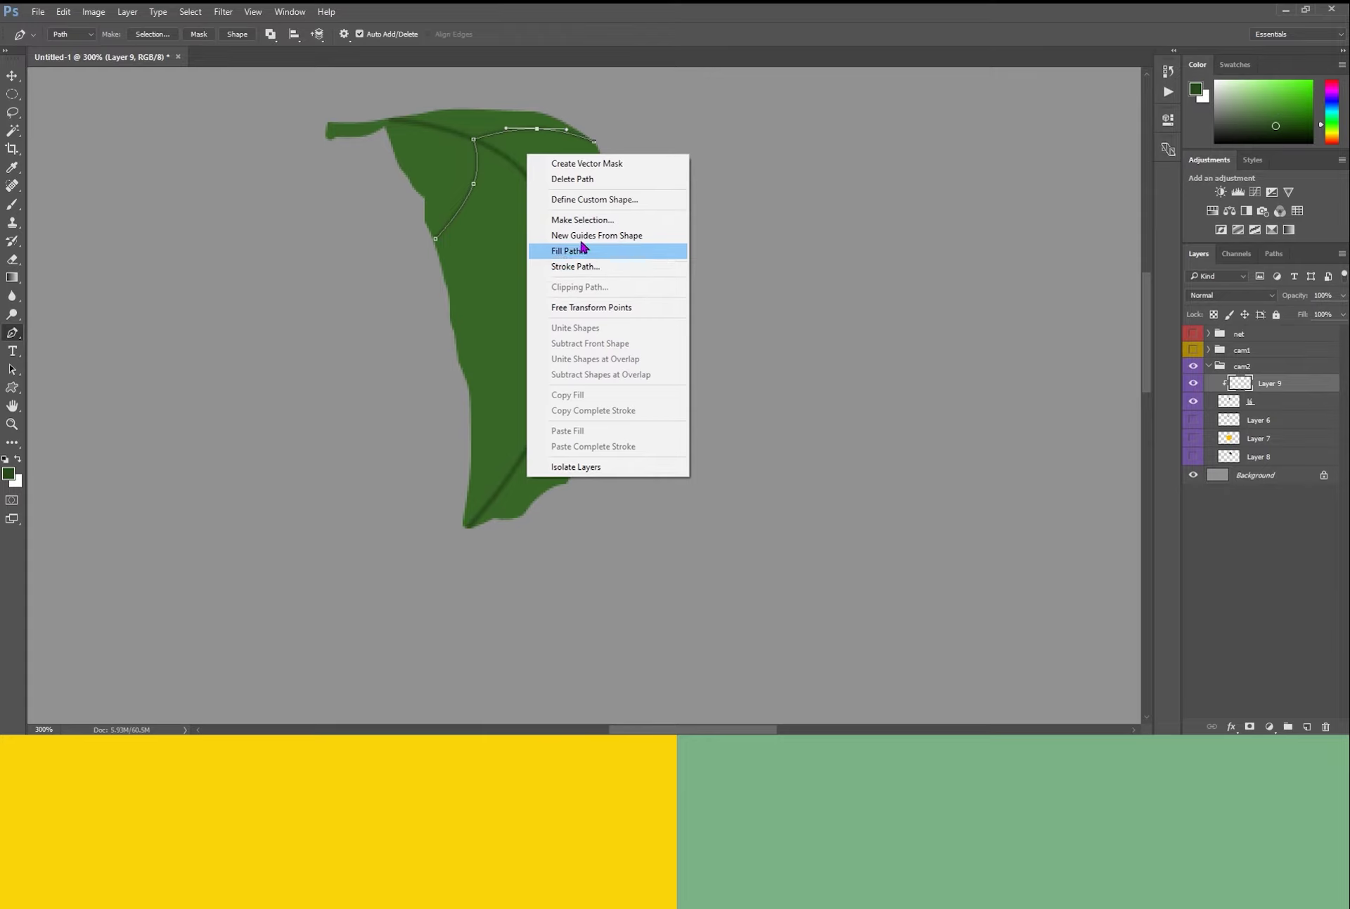
left_click(583, 181)
Paint a second curved side vein across the middle of the leaf.
left_click(457, 345)
left_click(545, 213)
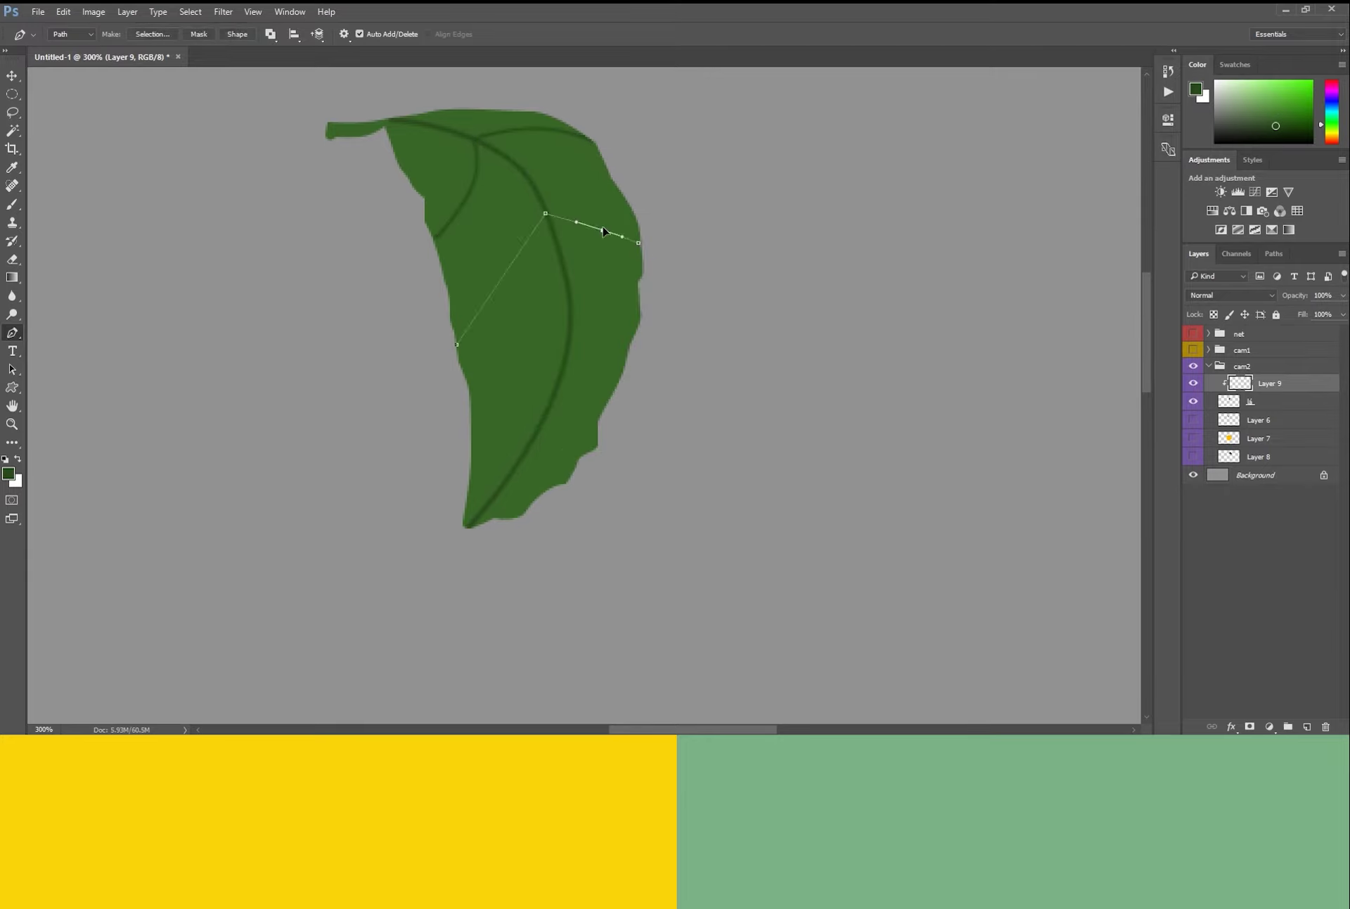
left_click_drag(599, 230, 591, 217)
left_click(528, 270)
right_click(559, 237)
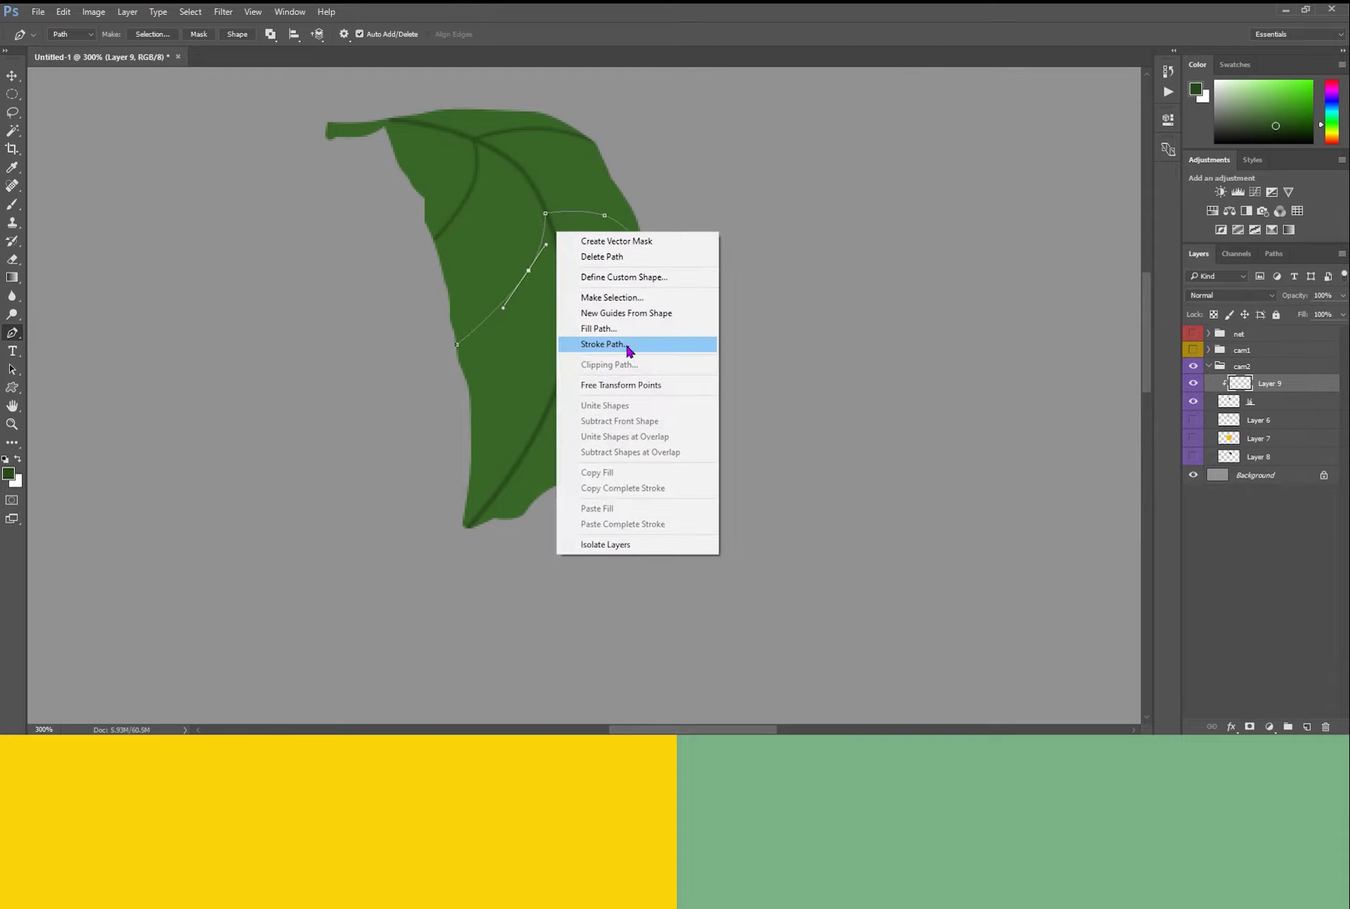
left_click(626, 344)
left_click(998, 254)
right_click(576, 232)
left_click(623, 251)
Paint a lower curved side vein near the bottom of the leaf.
left_click(474, 431)
left_click_drag(526, 376, 528, 392)
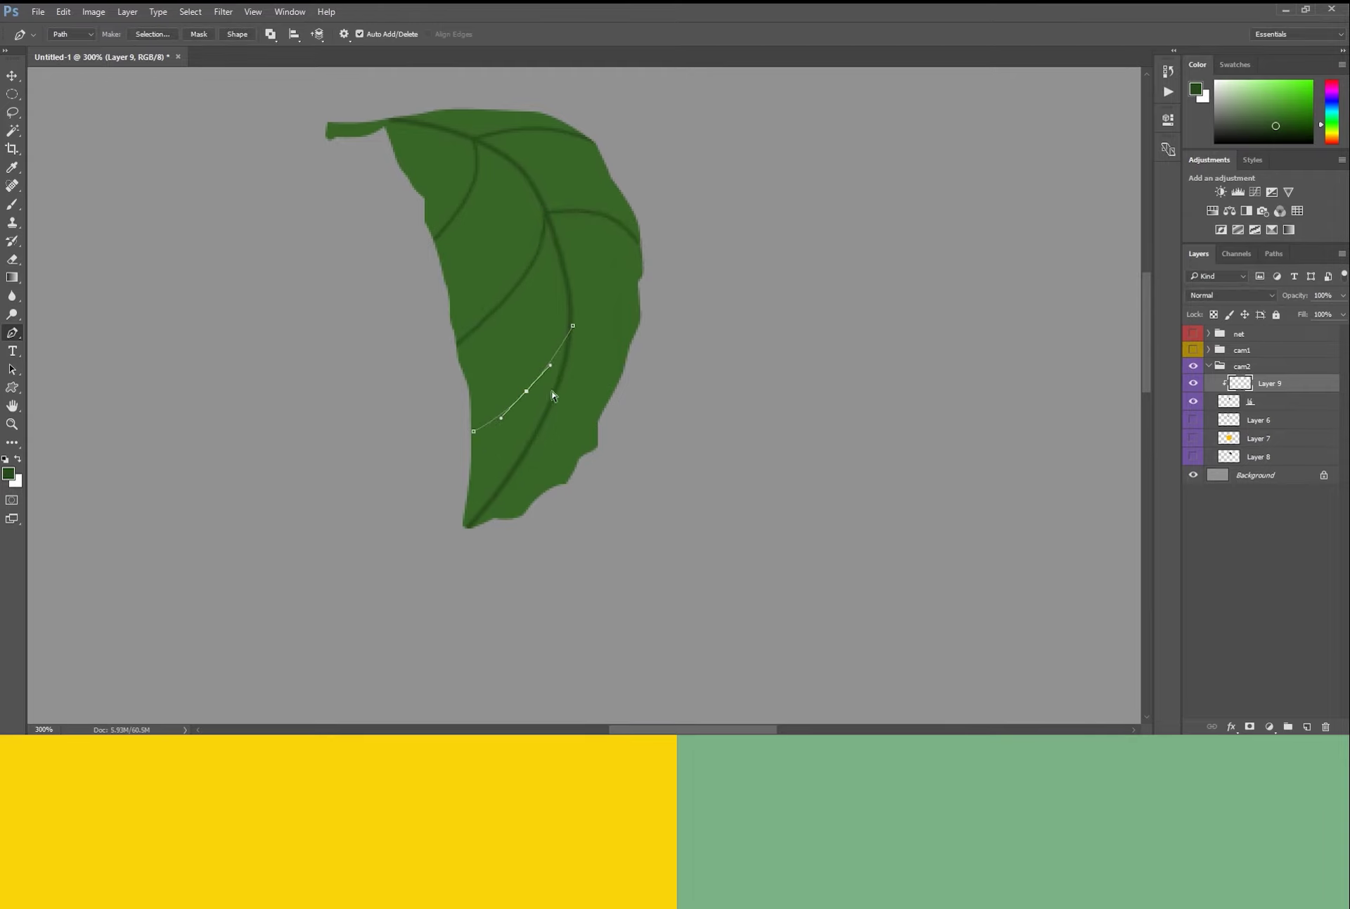
left_click_drag(617, 384, 604, 349)
right_click(579, 352)
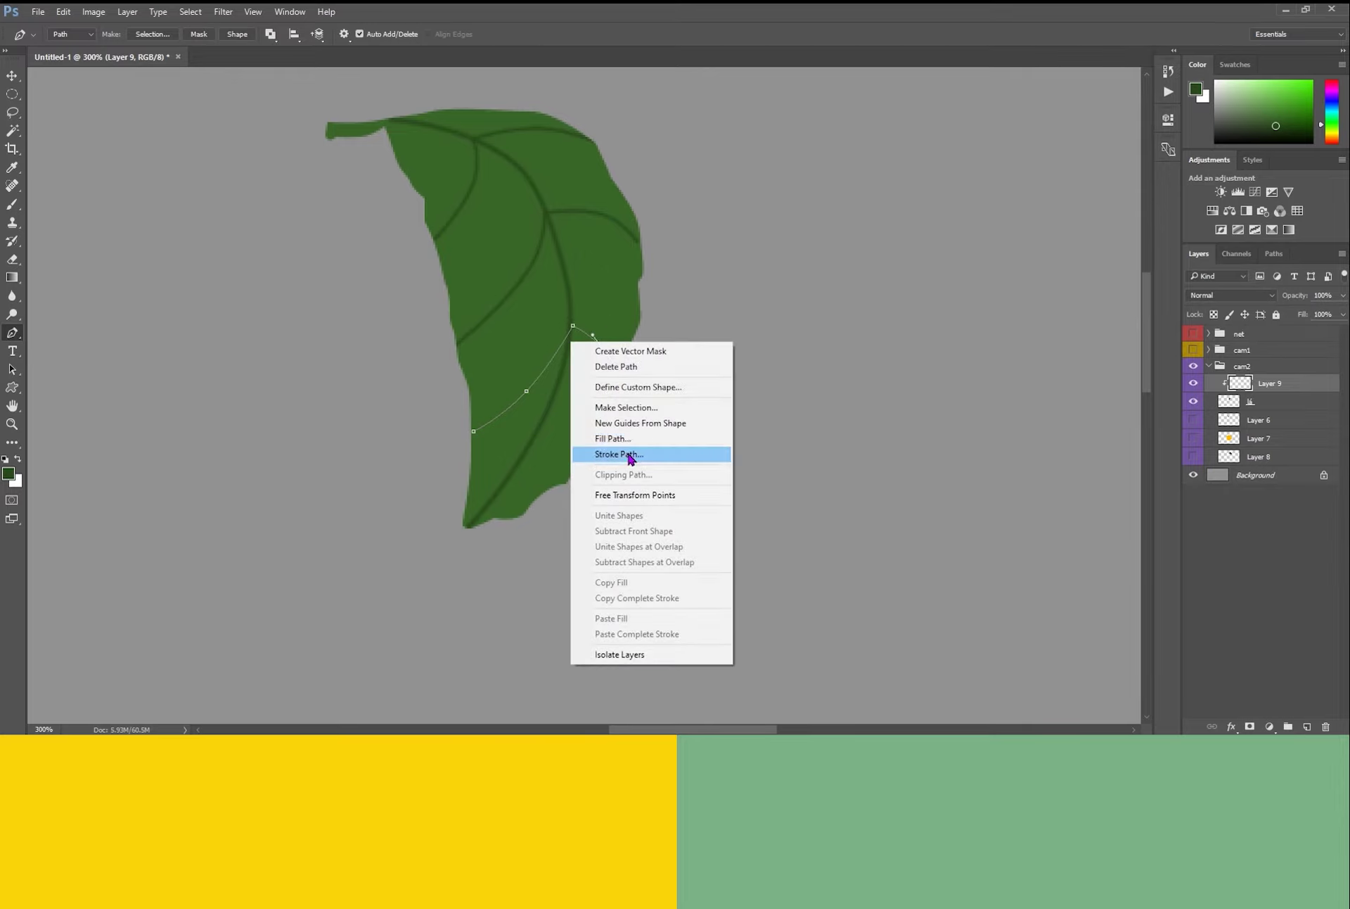
left_click(588, 452)
key("Return")
right_click(582, 306)
left_click(611, 332)
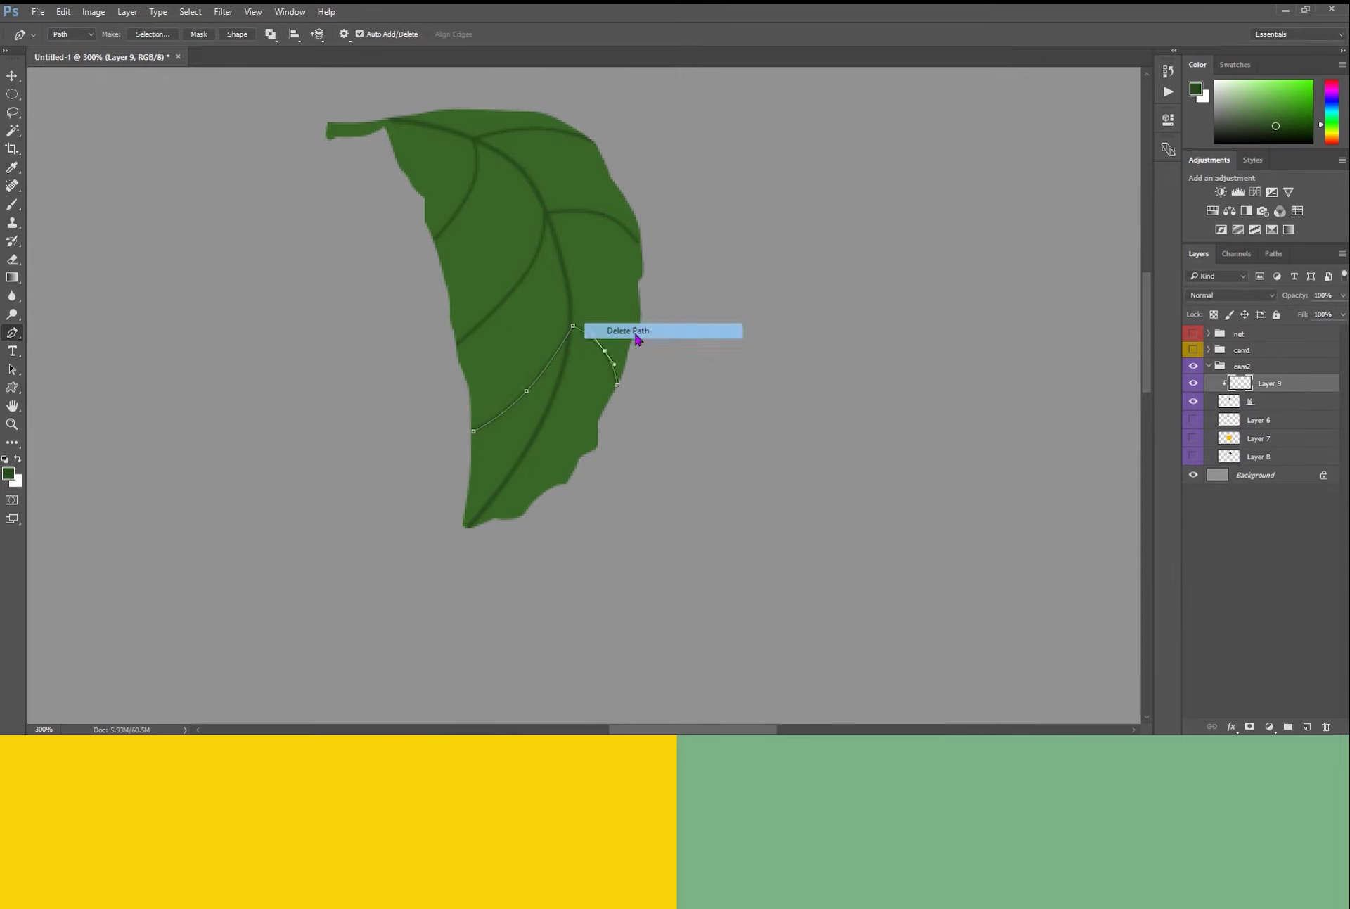
key("ctrl+minus")
key("ctrl+minus")
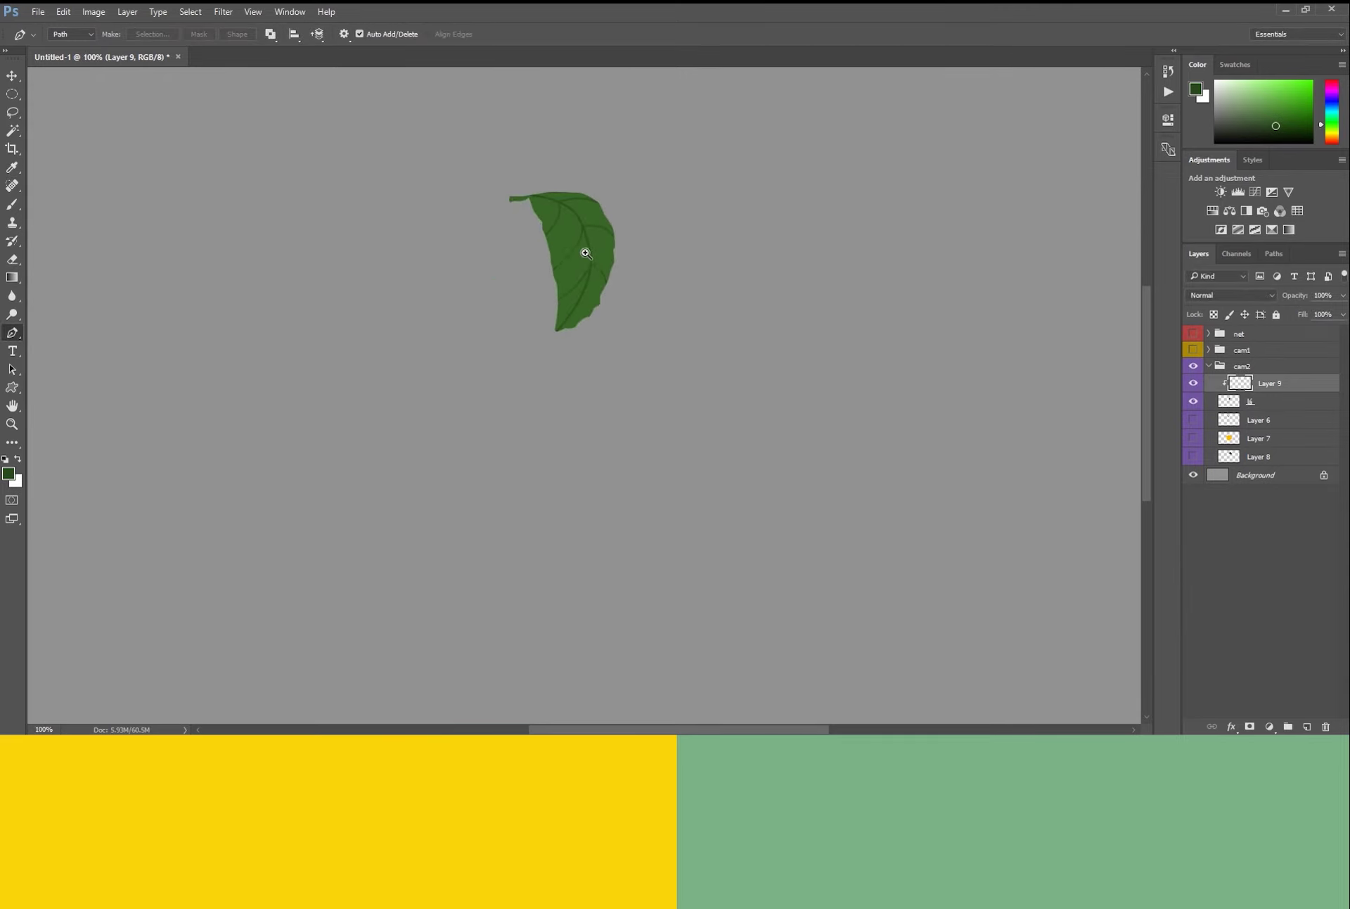
Add a new Layer 10 clipped to the leaf layer.
key("ctrl+plus")
key("ctrl+plus")
key("ctrl+minus")
key("ctrl+plus")
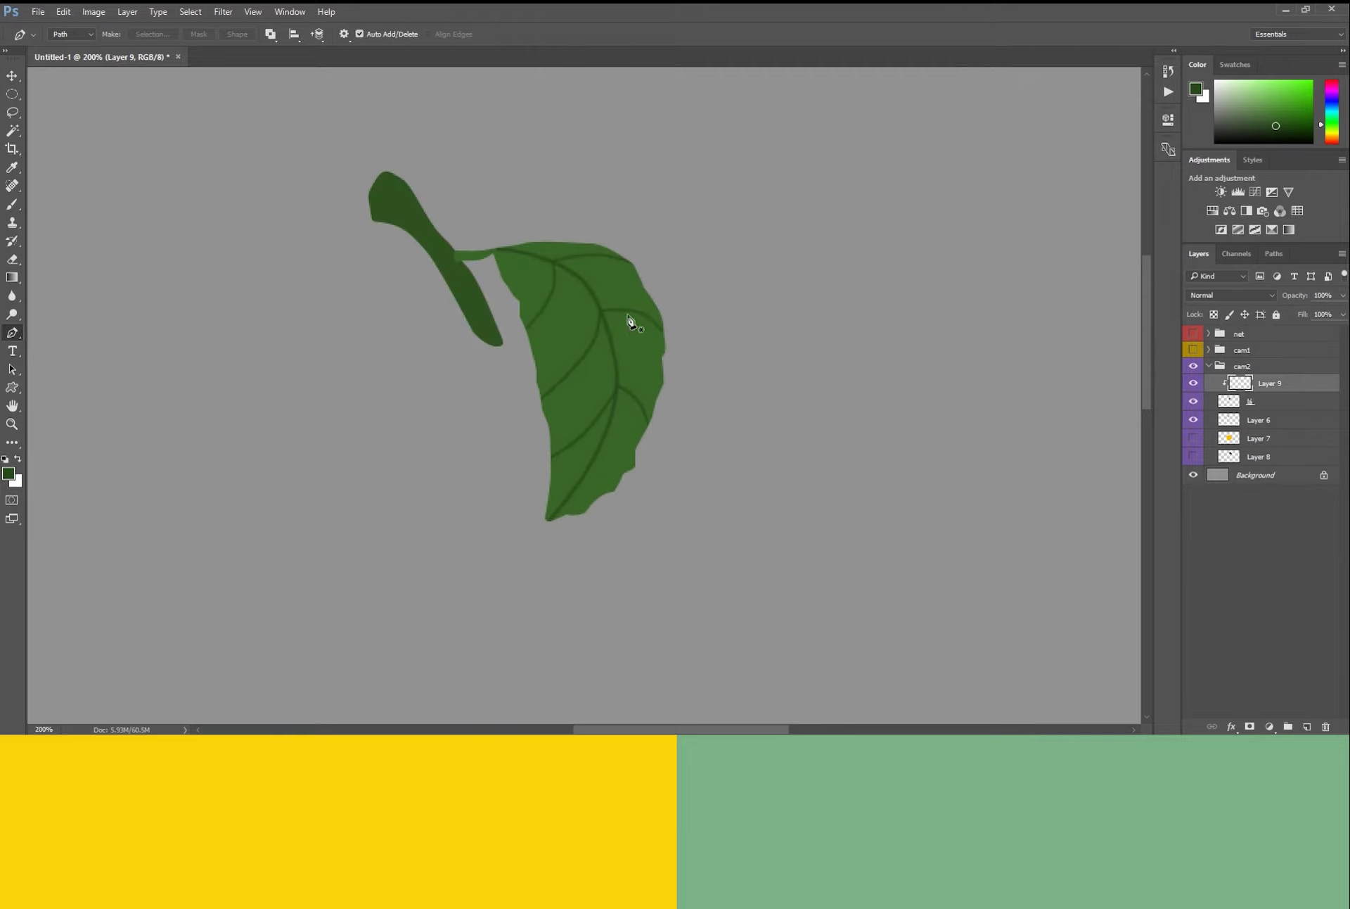
left_click(1307, 726)
key("ctrl+alt+g")
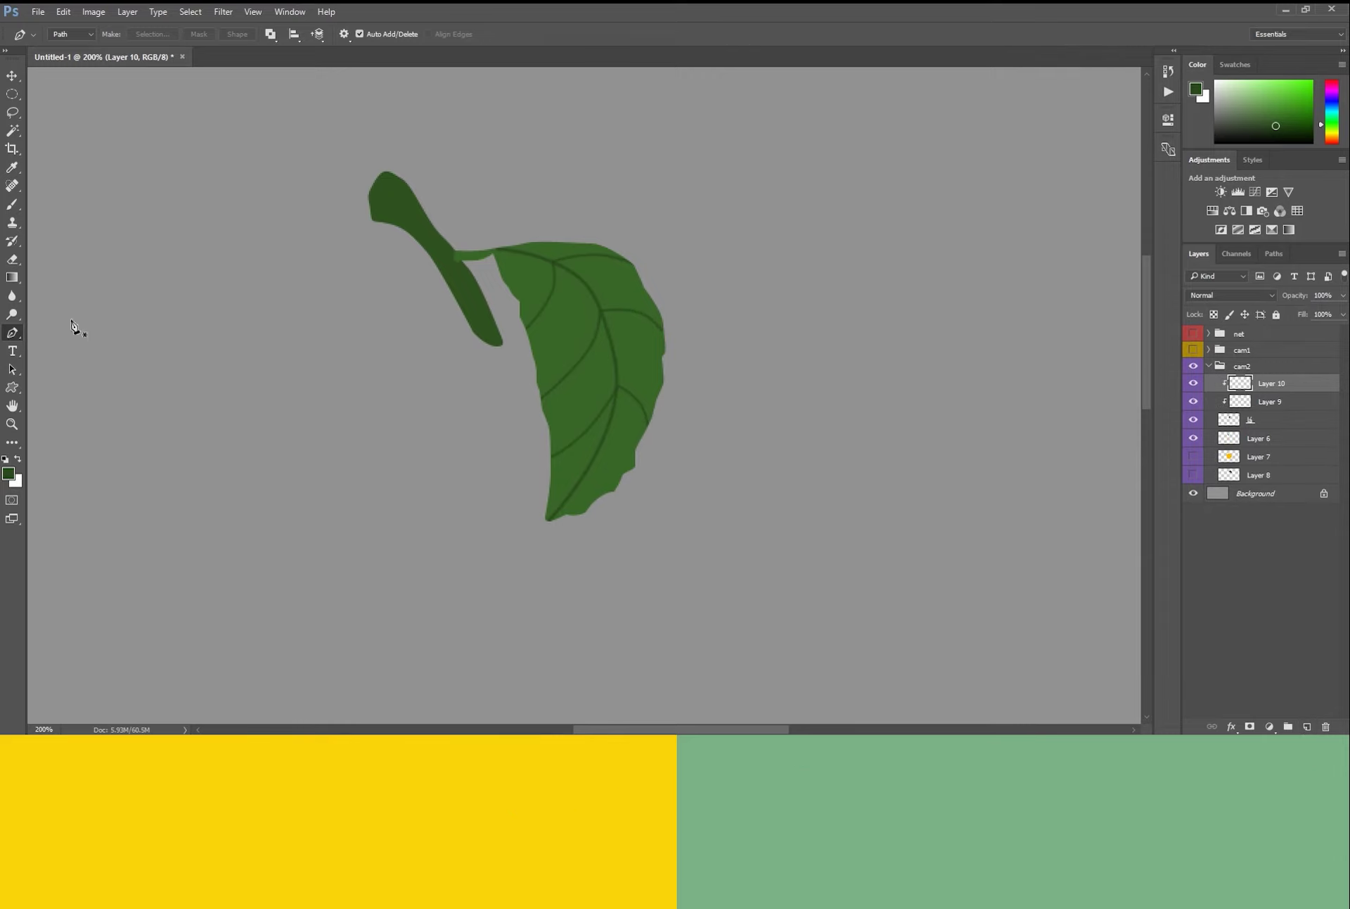
Load the speckled scatter brush tip labelled 39.
key("b")
right_click(597, 228)
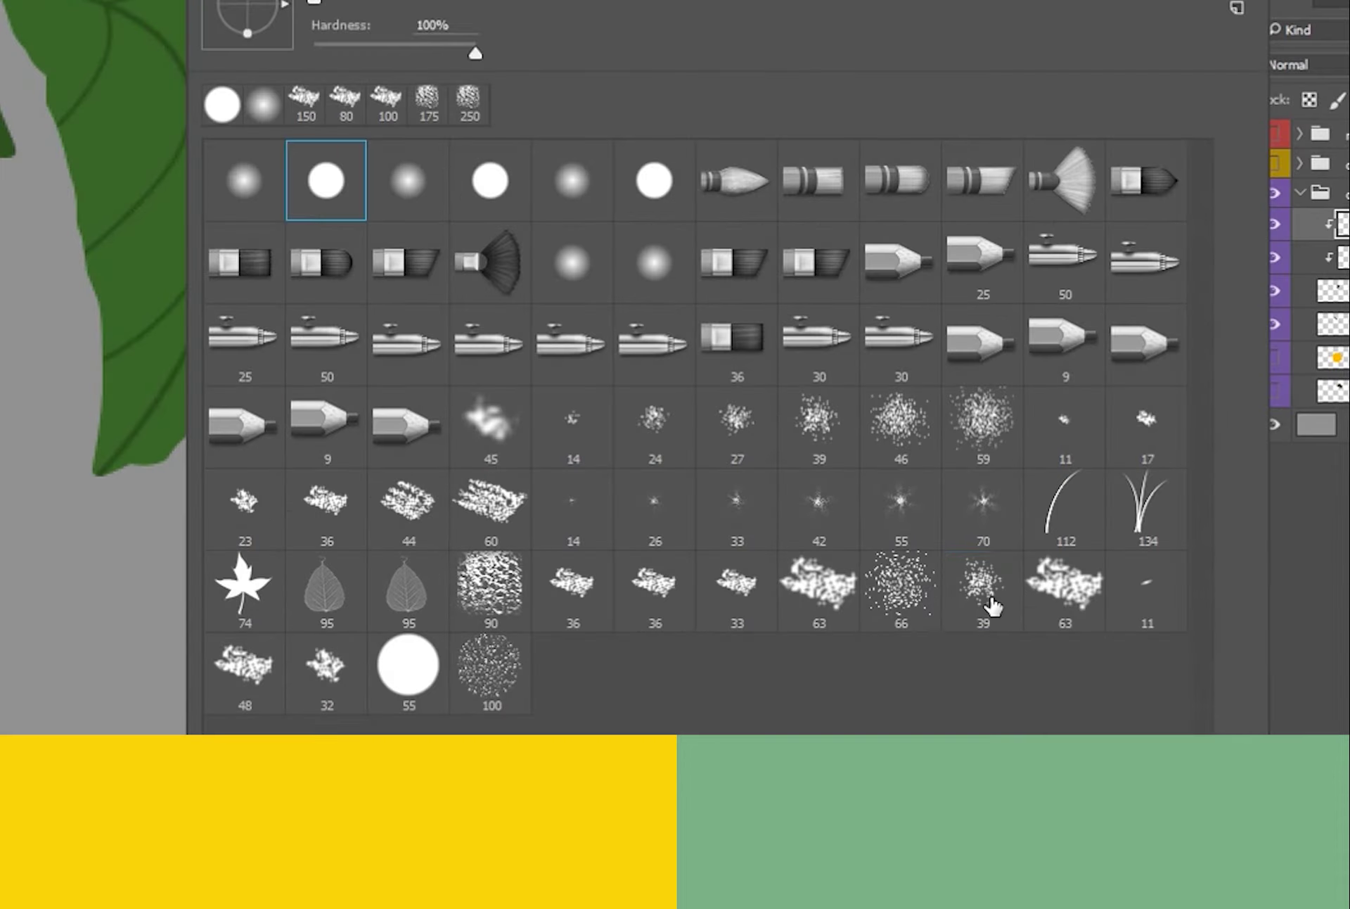
left_click(1039, 591)
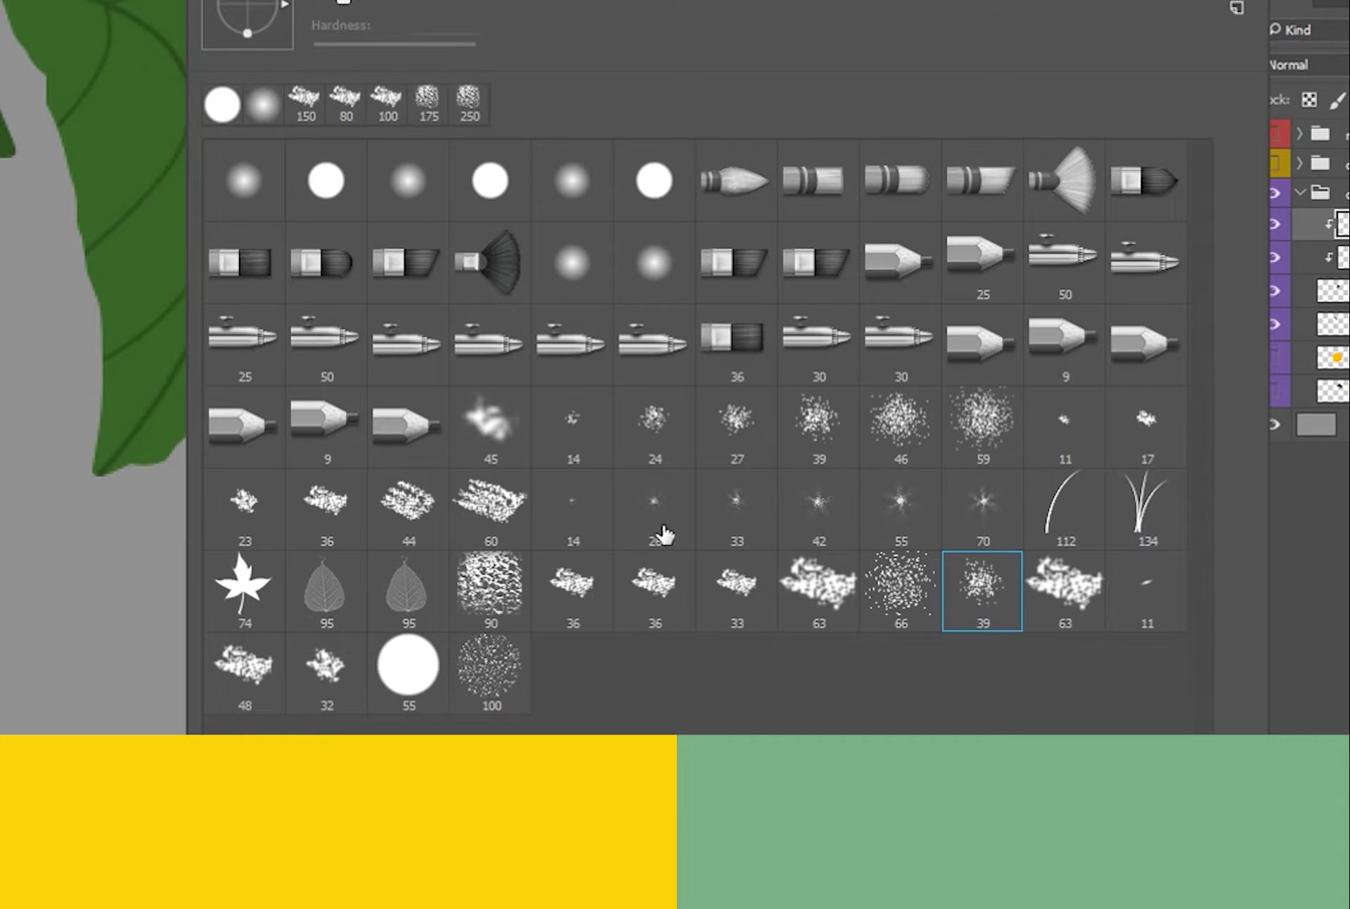
double_click(982, 597)
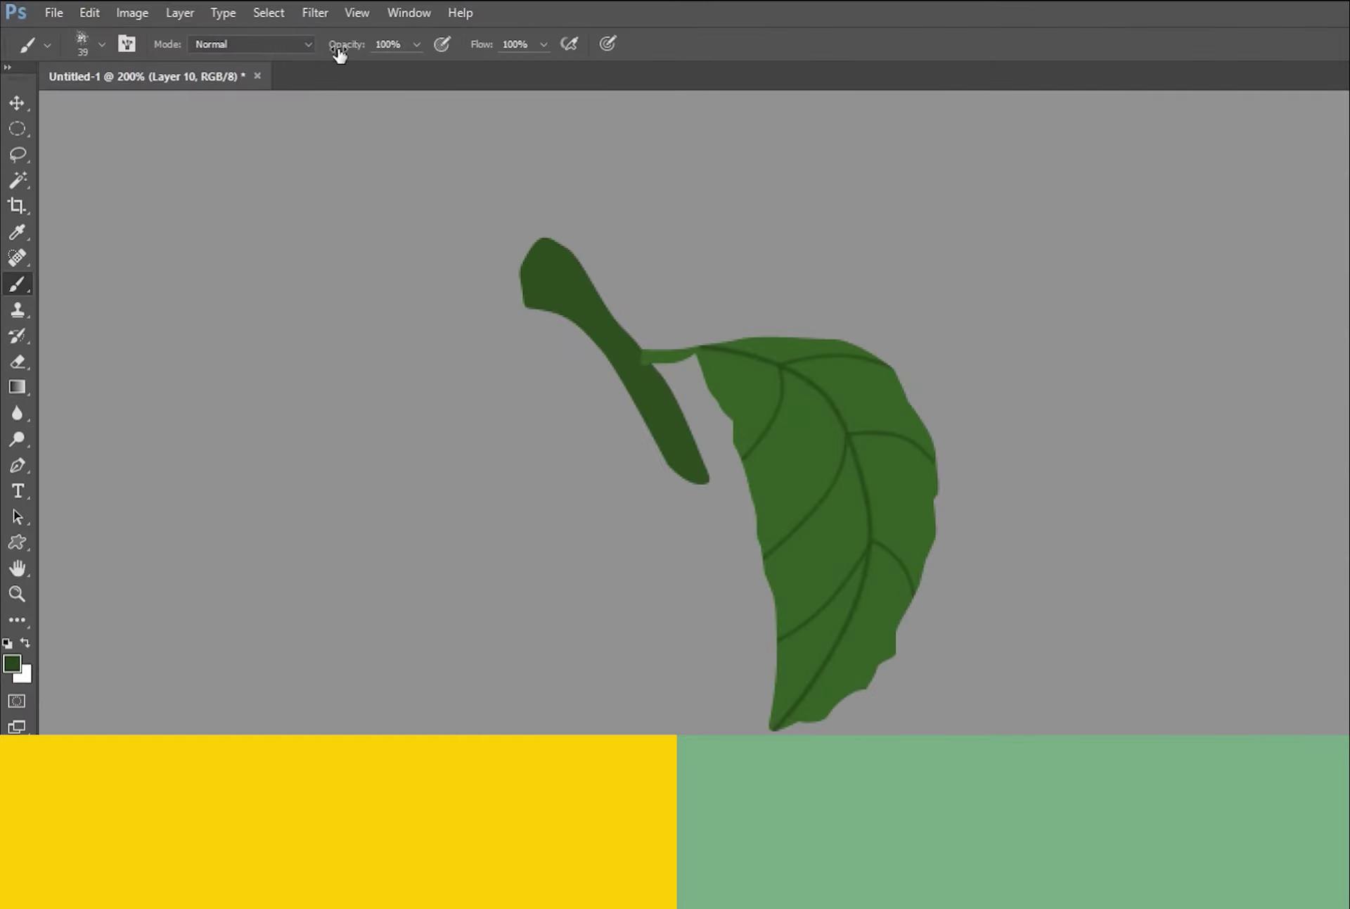
Set Layer 10 to Multiply and speckle along the central vein at 50% brush opacity.
type("50")
key("Return")
scroll(935, 429, "down", 1)
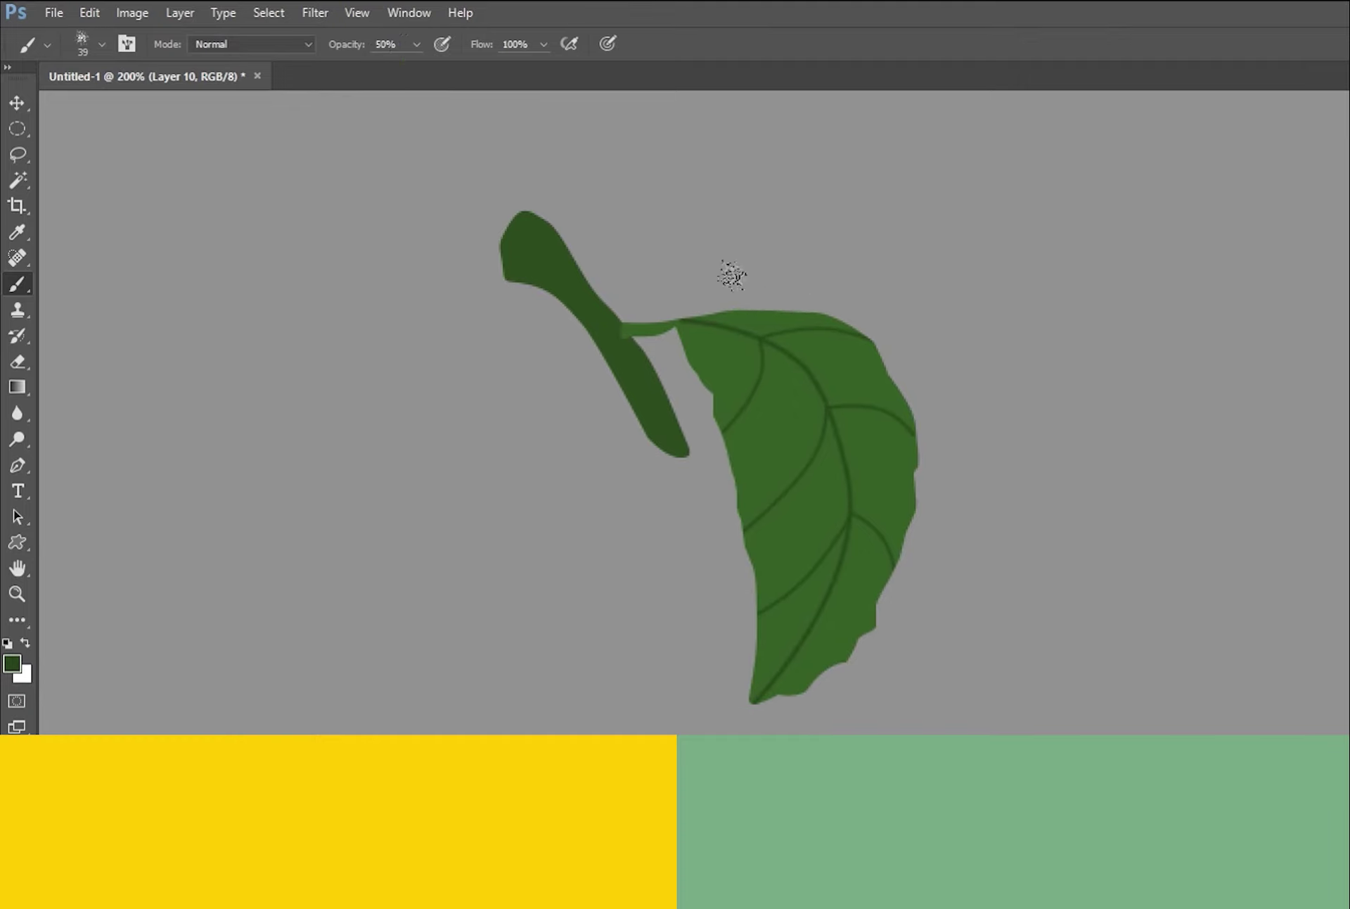
key("bracketright")
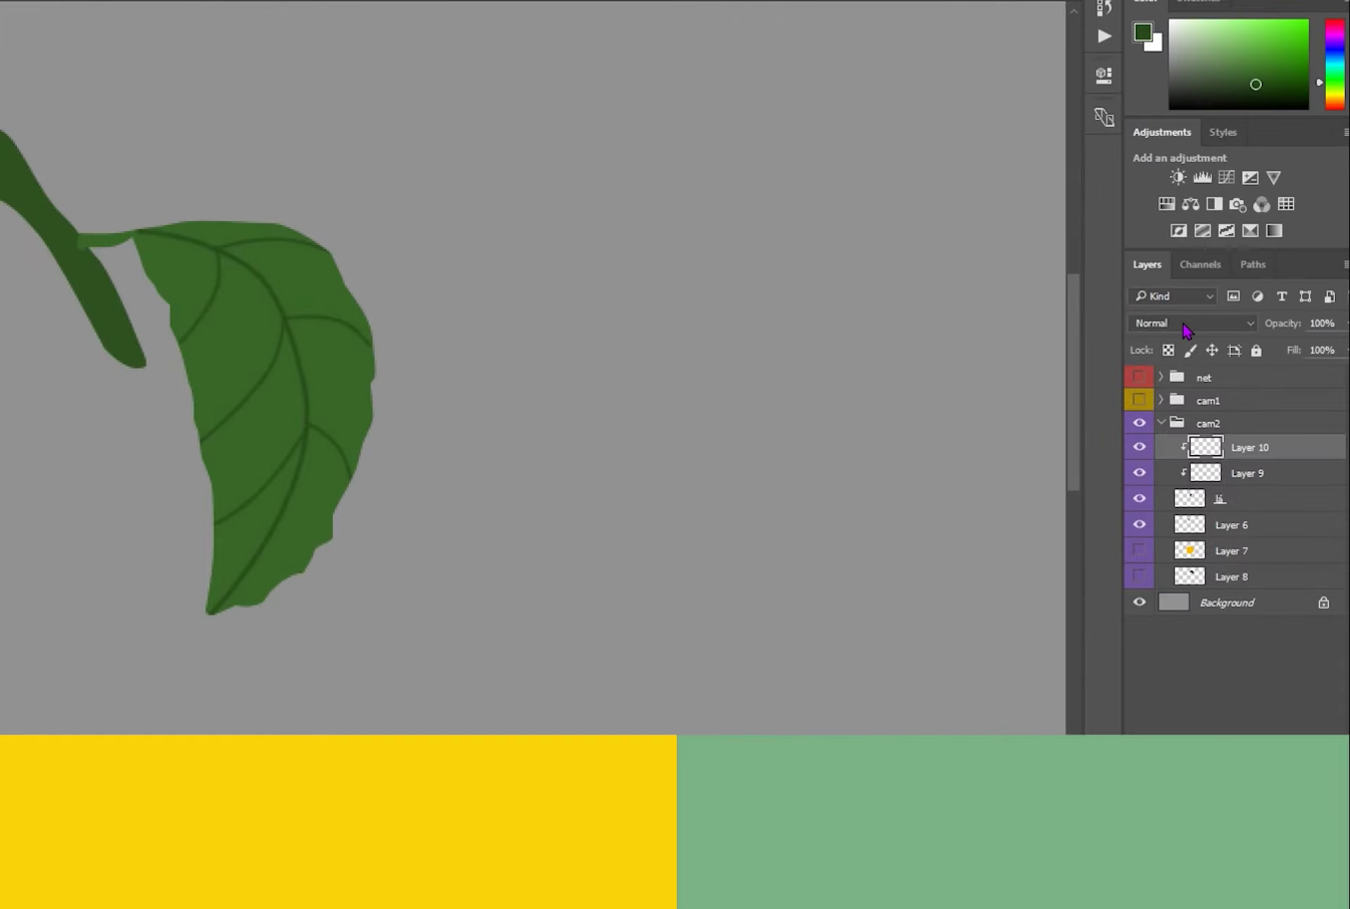
left_click(1187, 323)
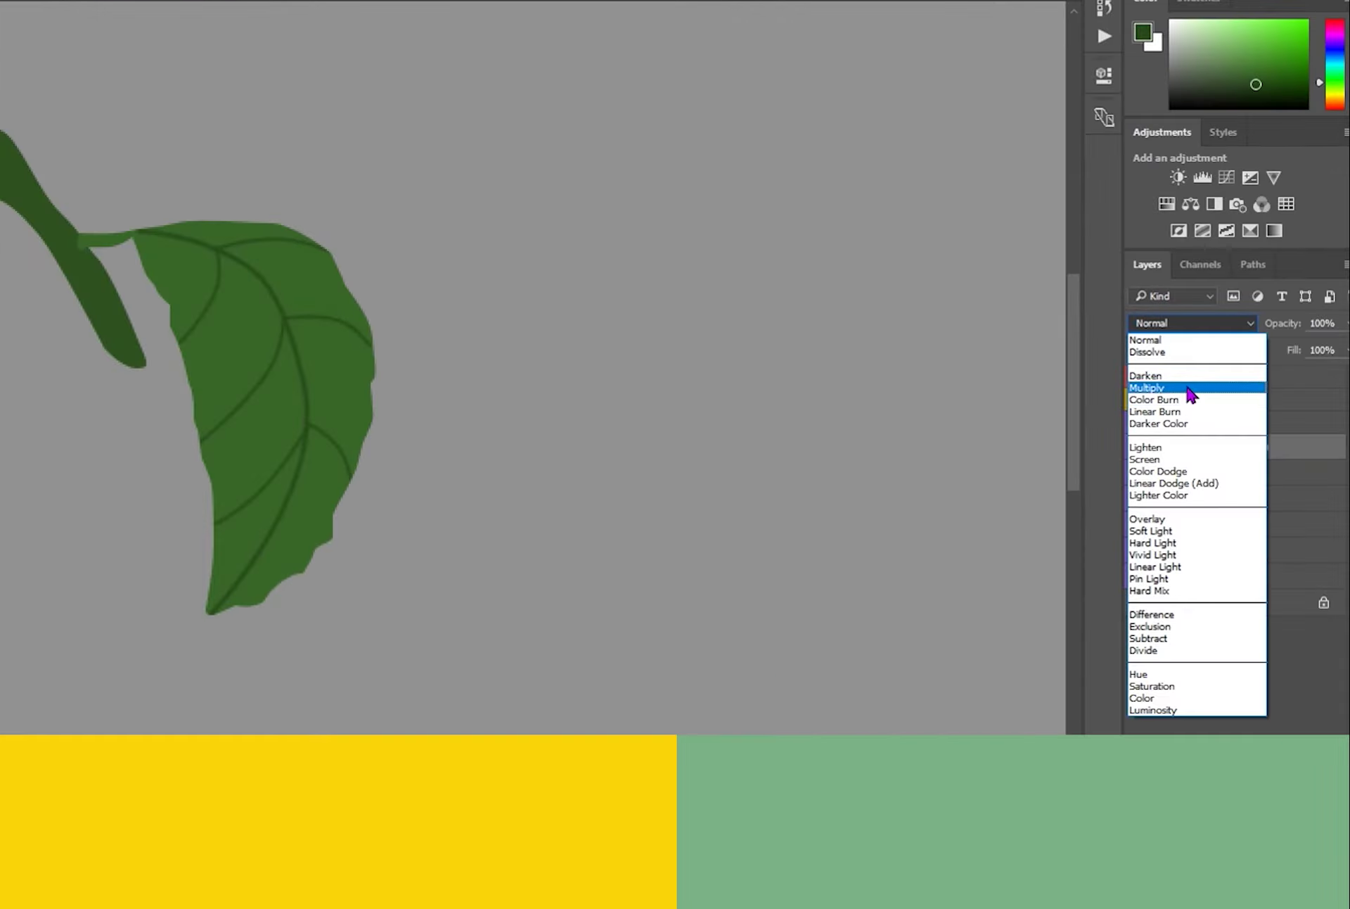
left_click(1190, 388)
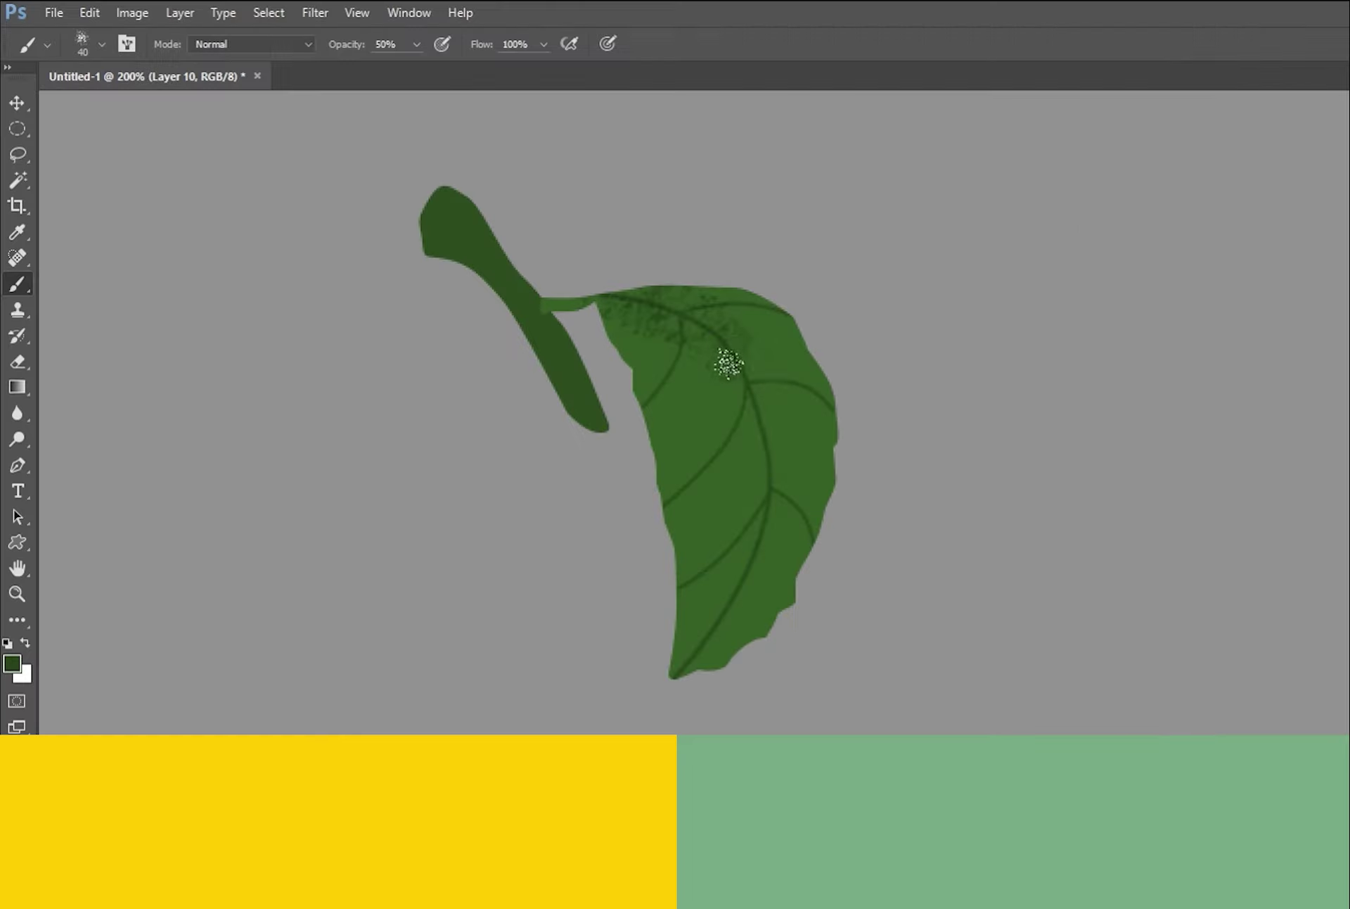
left_click_drag(724, 362, 678, 657)
Mottle the upper and middle leaf at 20% brush opacity and set Layer 10 to 70%.
key("bracketleft")
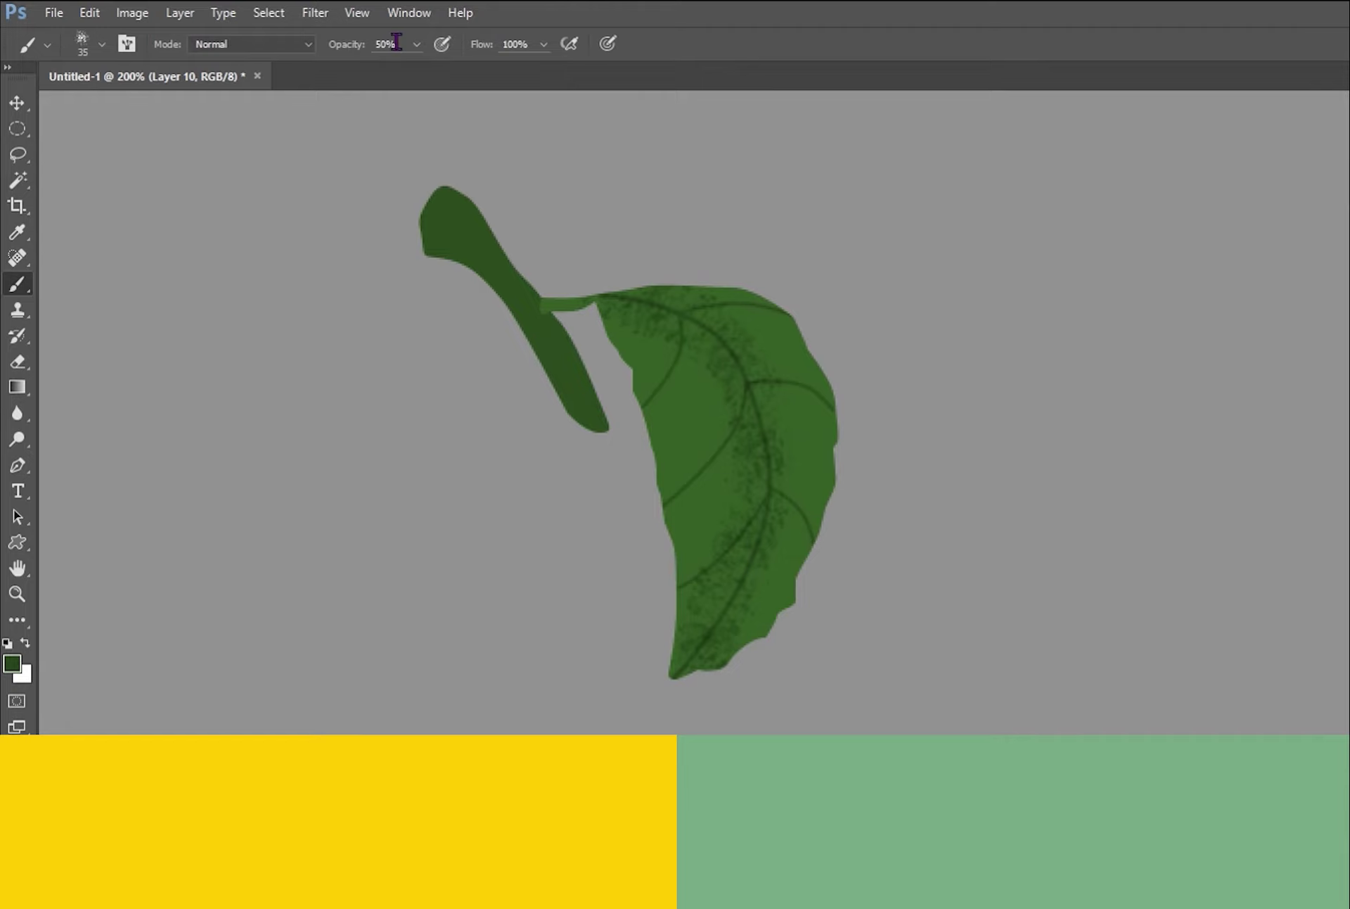
key("2")
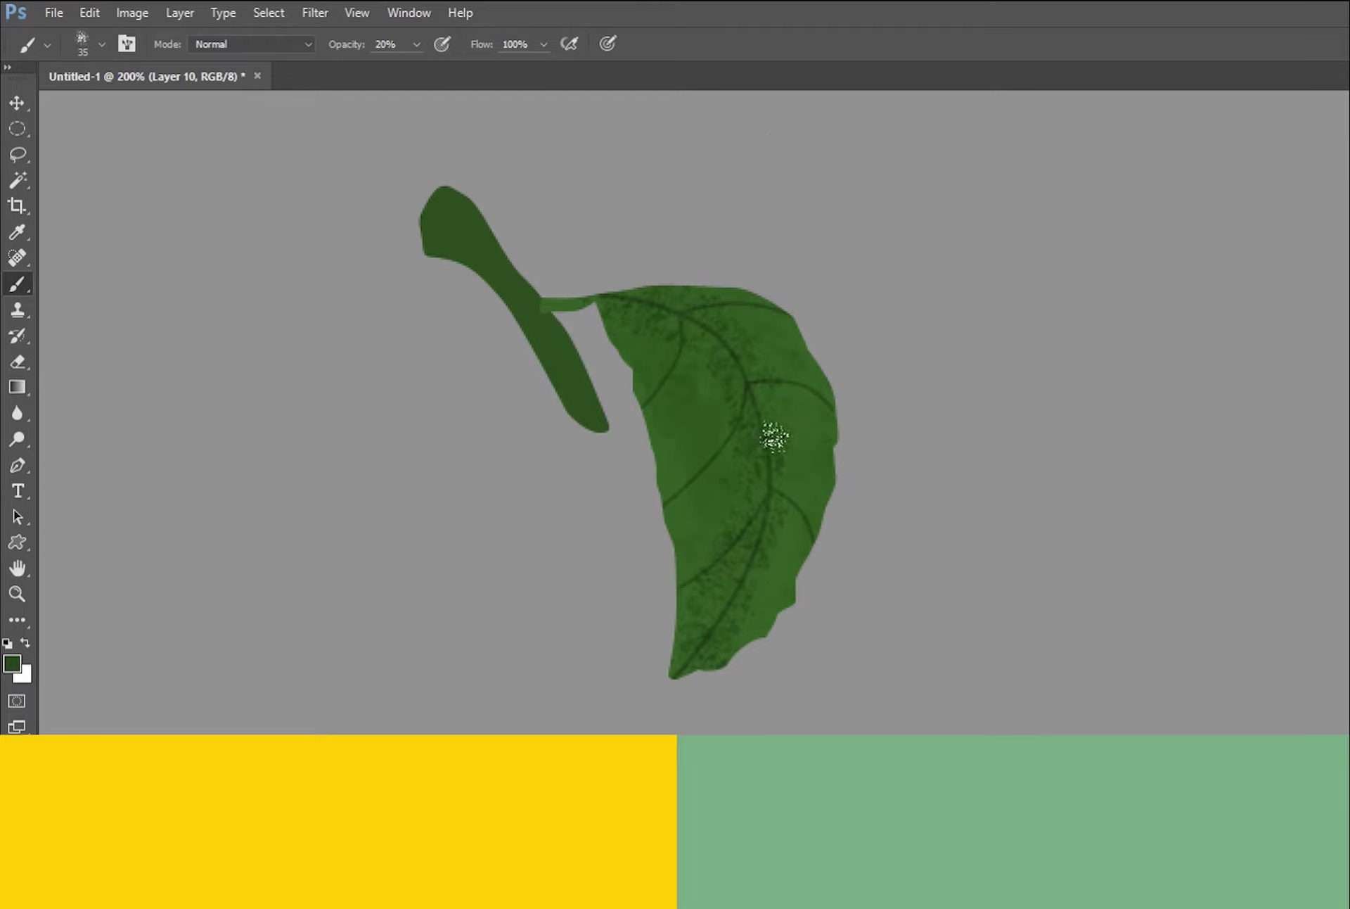
key("bracketright")
mouse_move(629, 328)
left_mouse_down()
mouse_move(753, 636)
mouse_move(684, 316)
mouse_move(706, 501)
left_mouse_up()
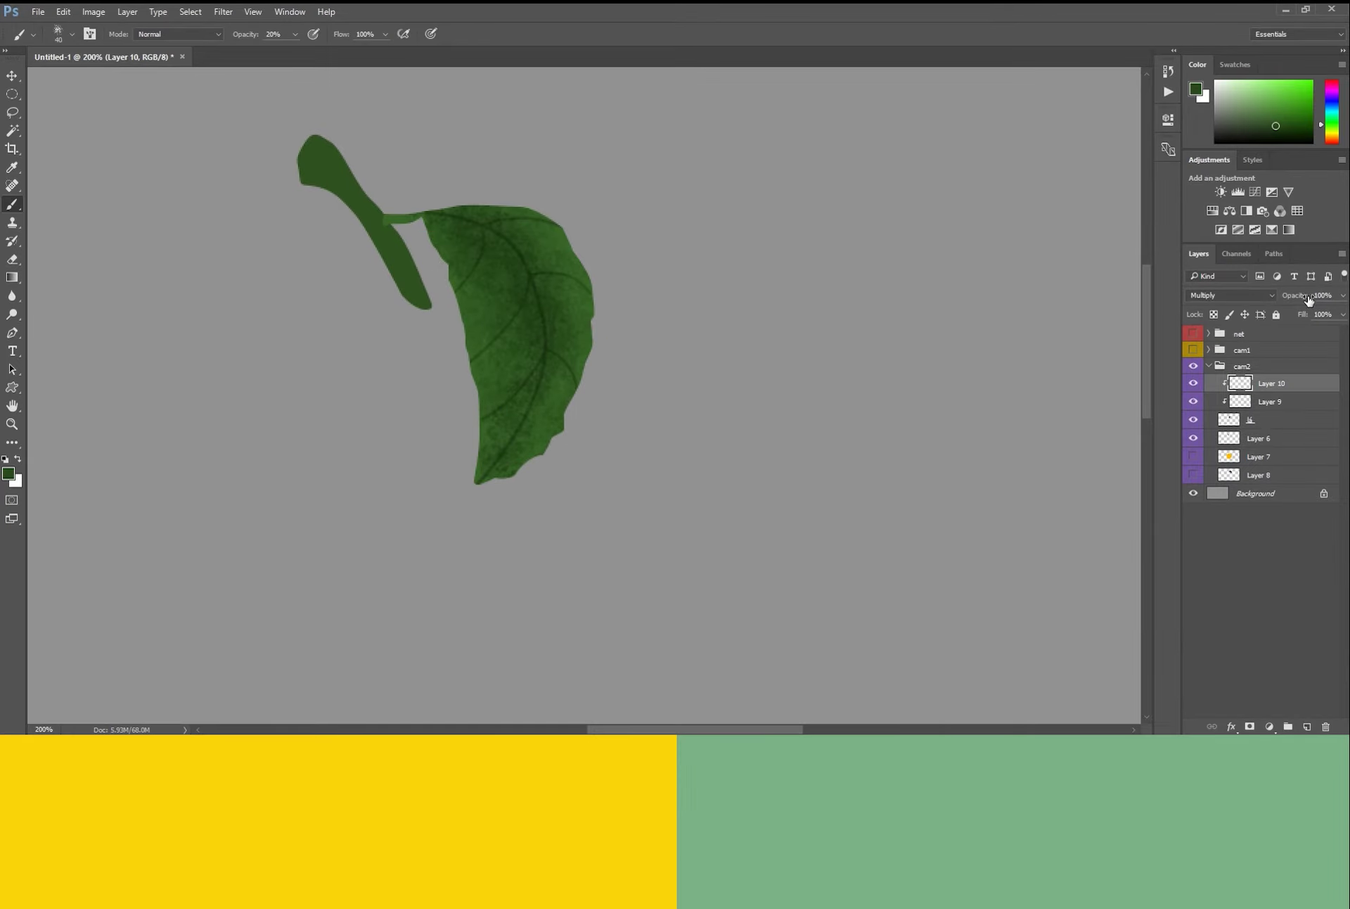
key("p")
key("7")
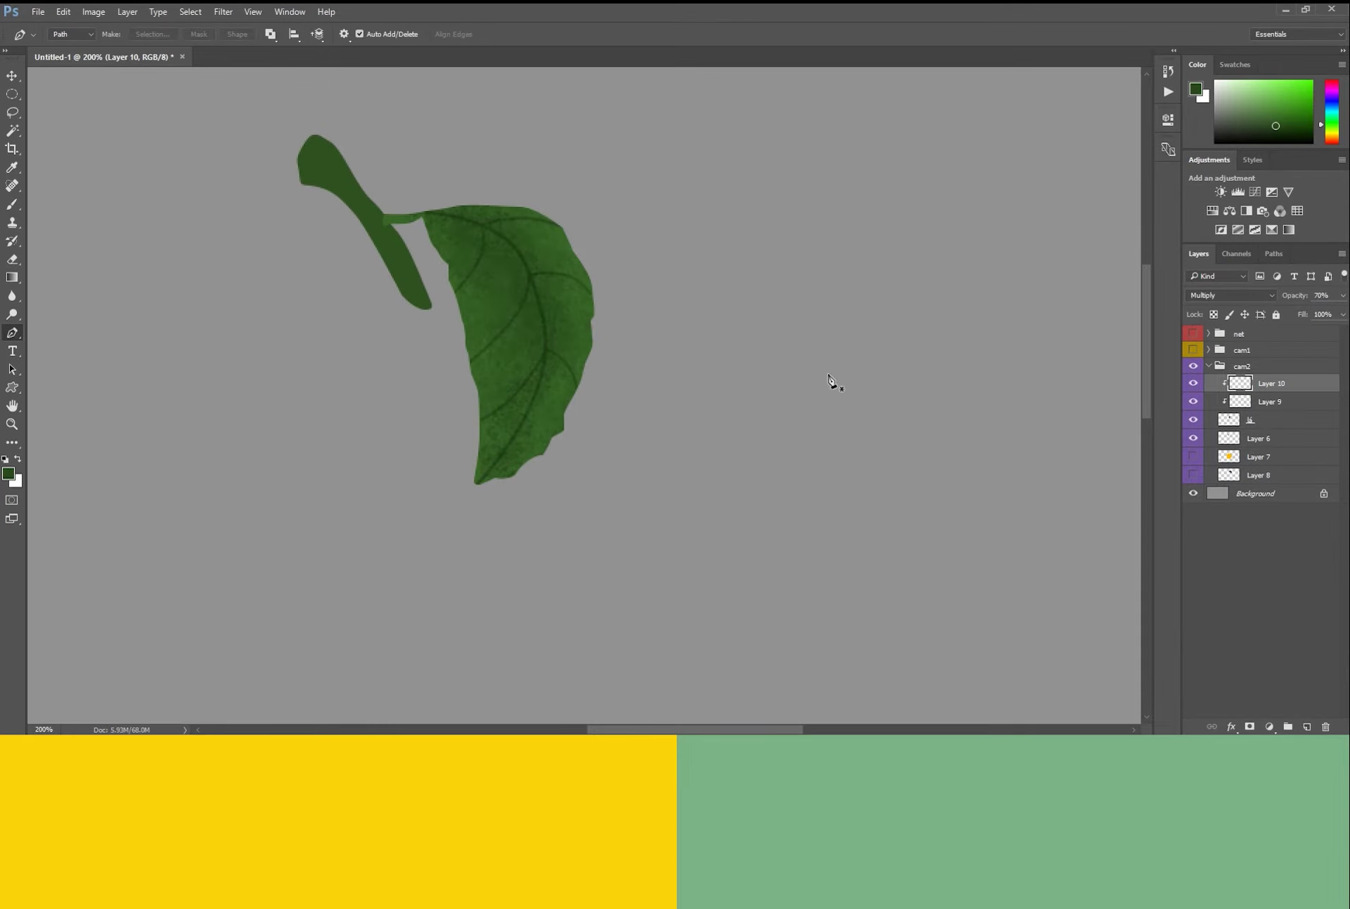
Add a new Layer 11 clipped to the leaf layer.
left_click(1307, 726)
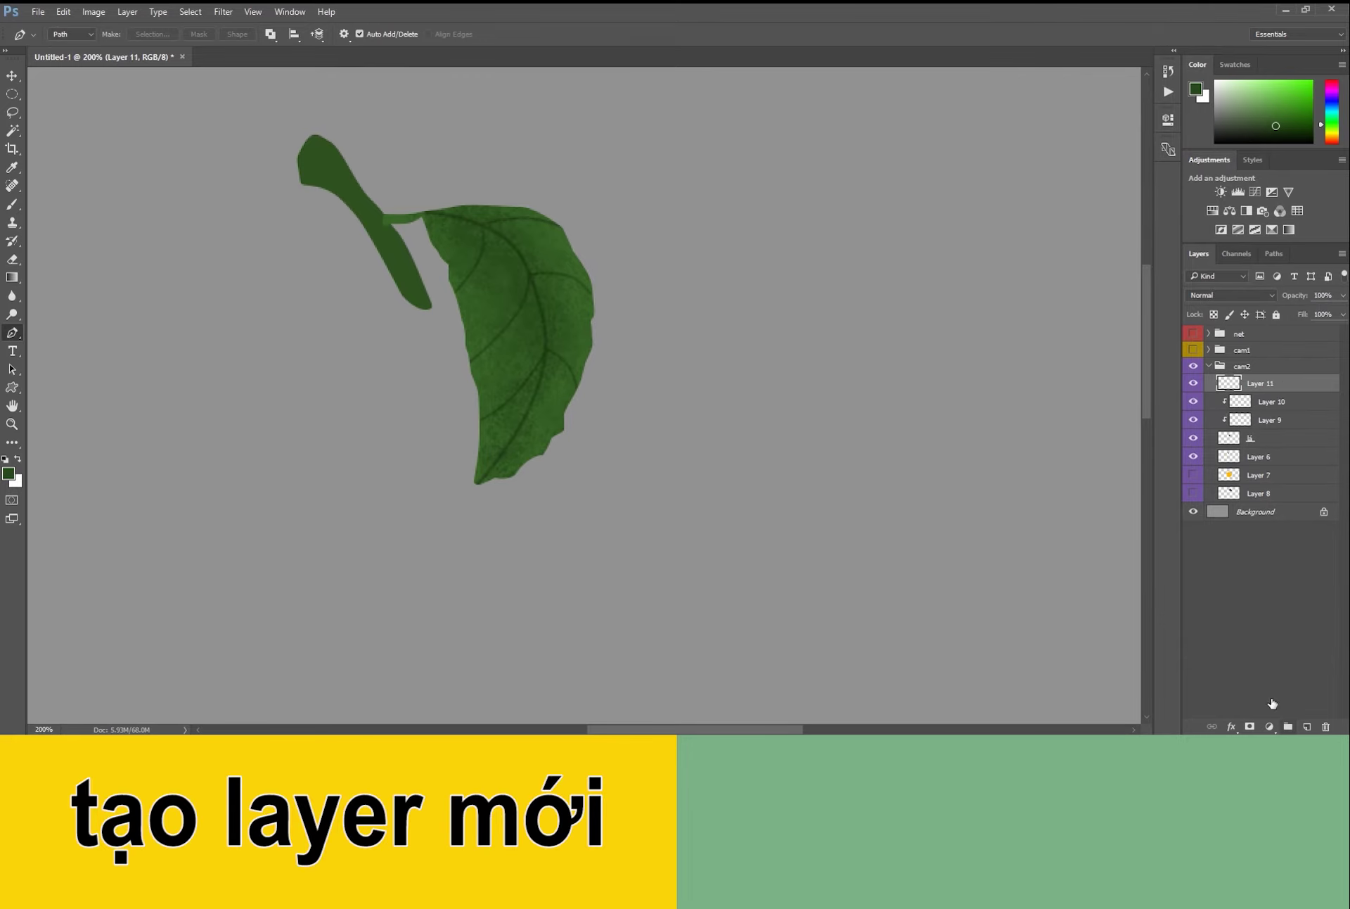
key("ctrl+alt+g")
left_click(1232, 297)
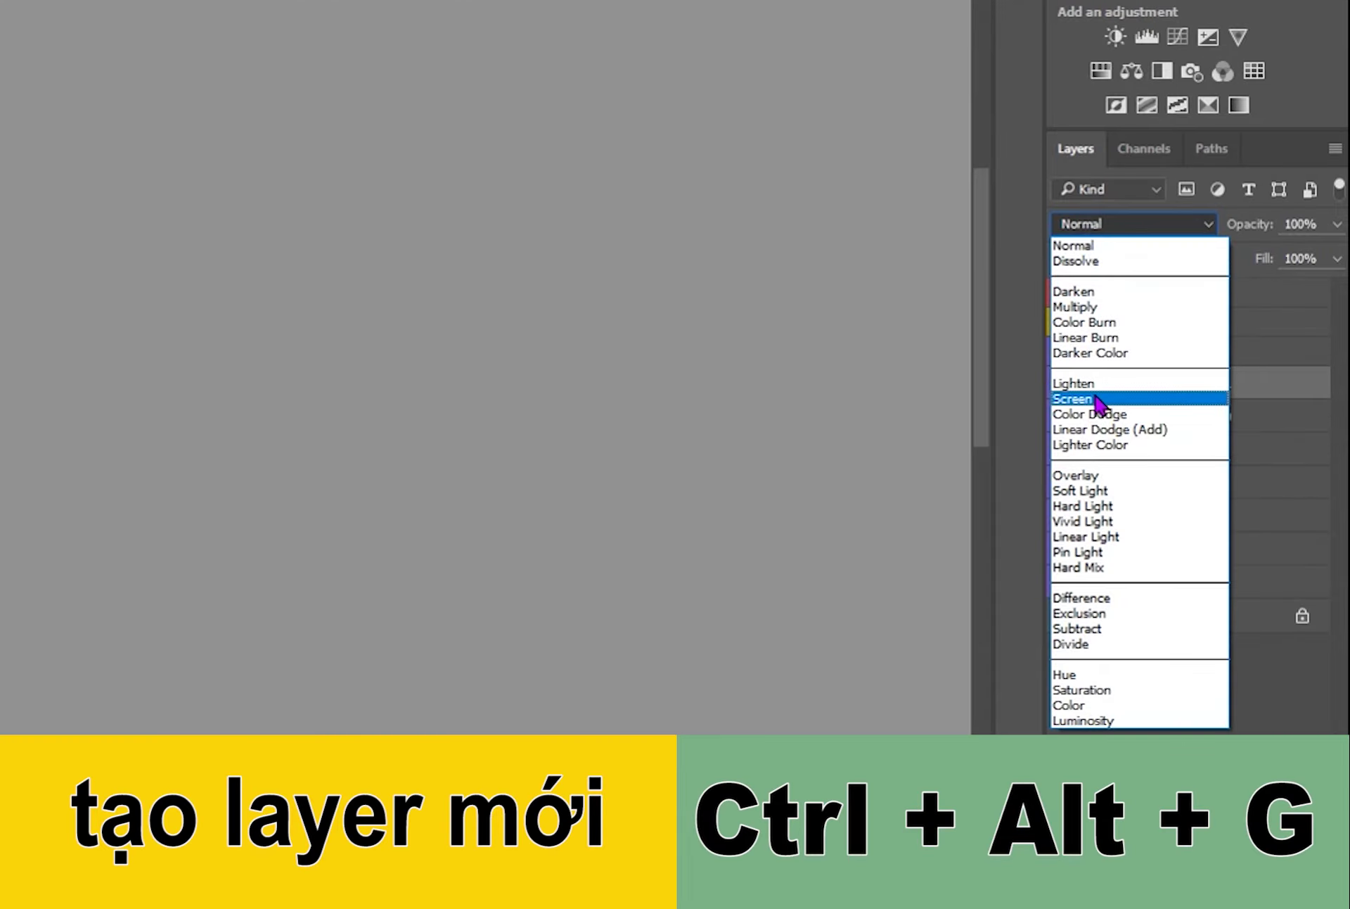
Set Layer 11 to Screen and paint light speckled highlights on the leaf's upper-right edge.
left_click(1100, 399)
left_click_drag(611, 281, 598, 262)
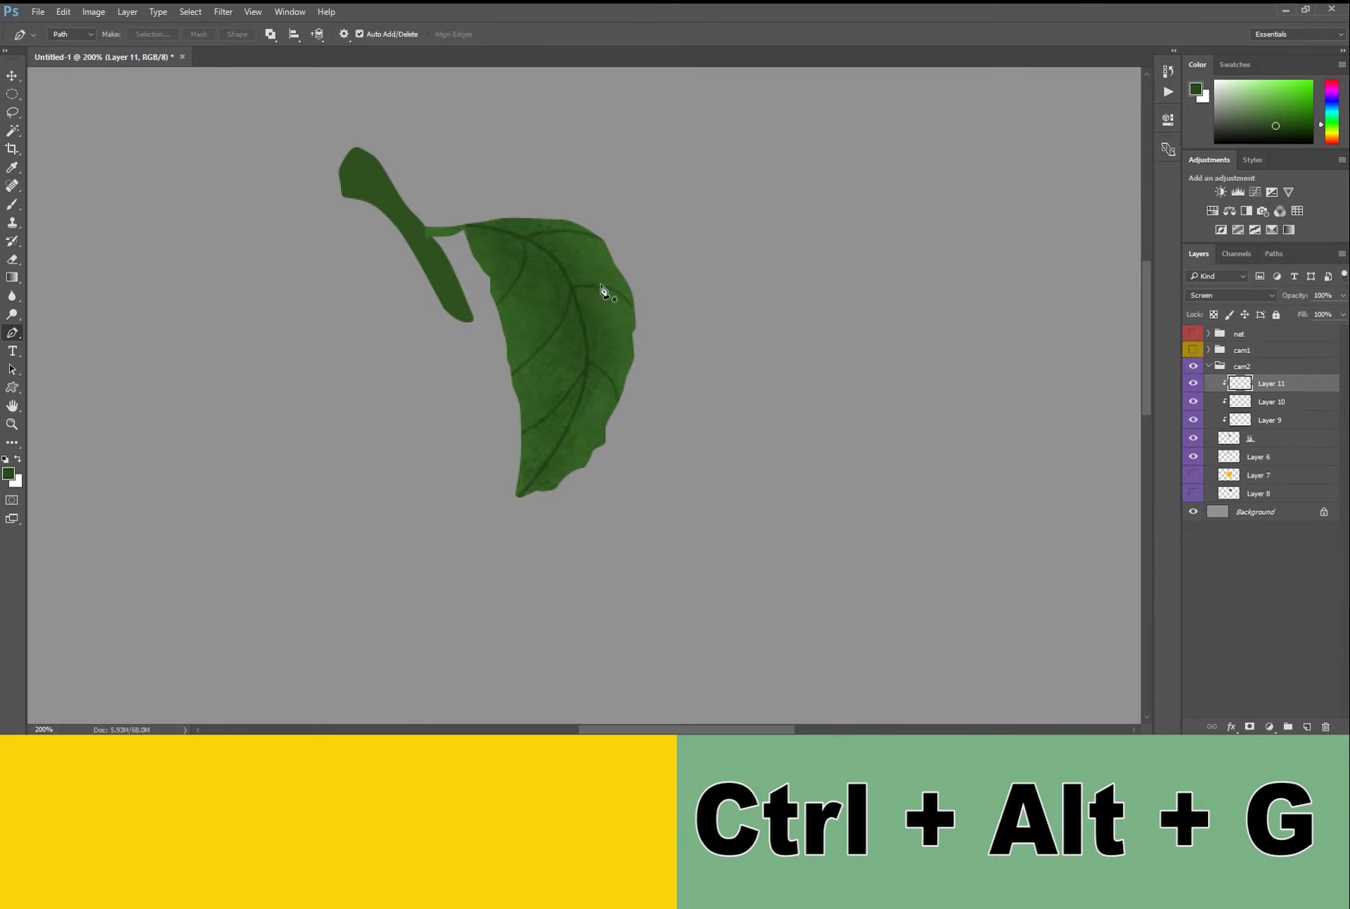
left_click(10, 477)
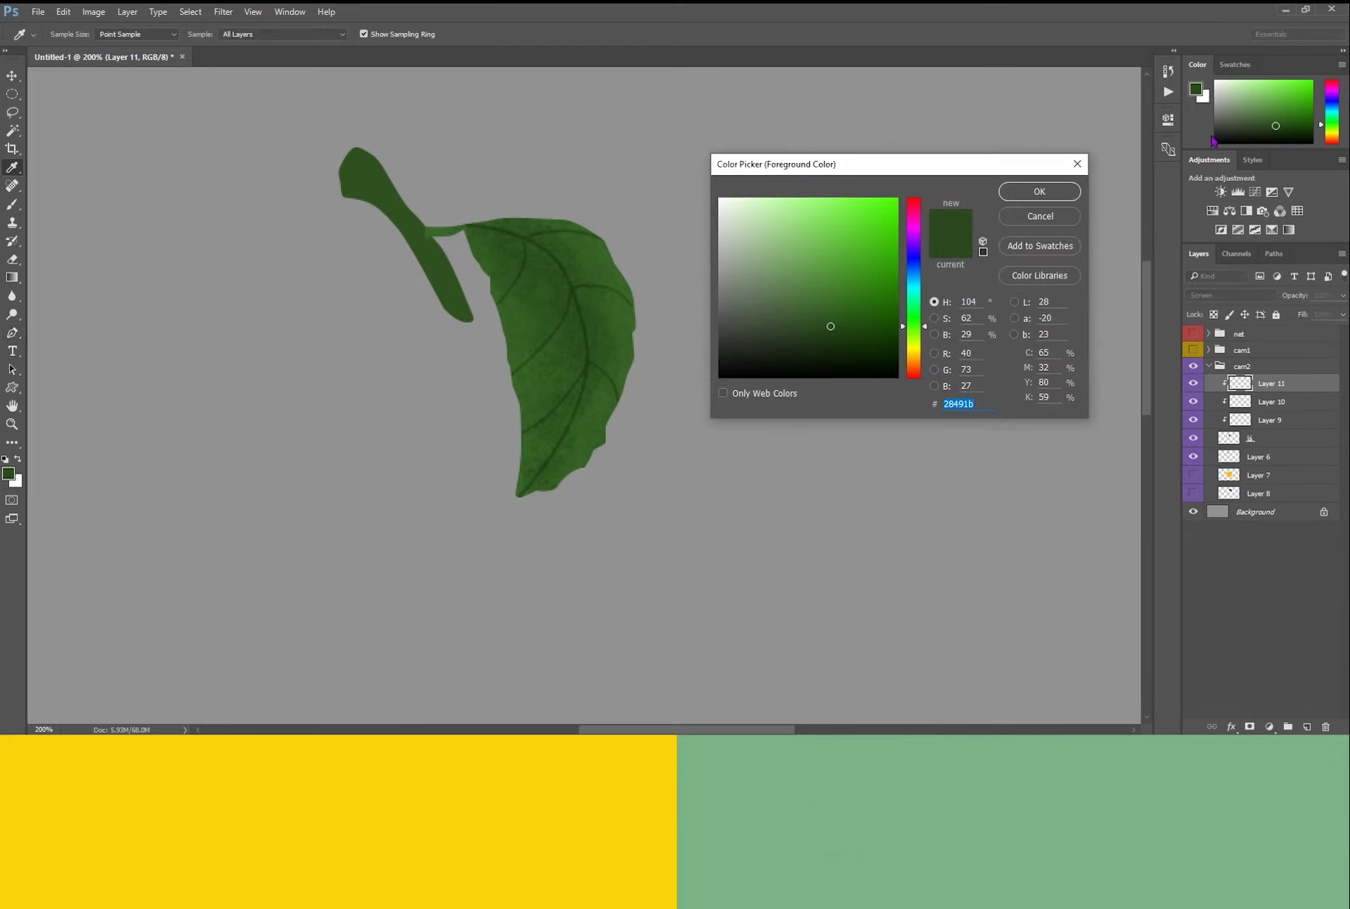
left_click(1058, 219)
key("b")
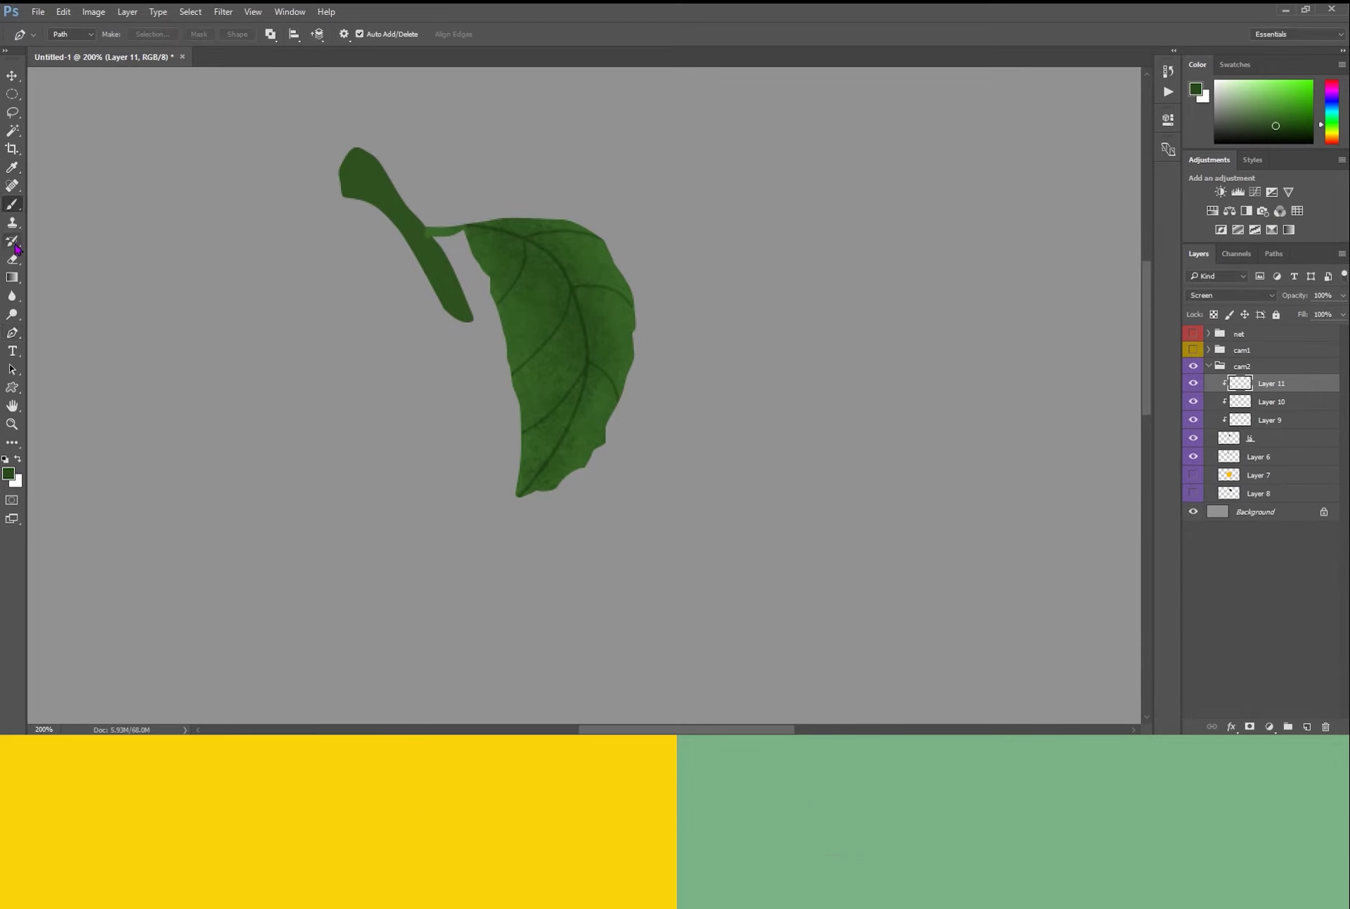
left_click_drag(587, 240, 608, 287)
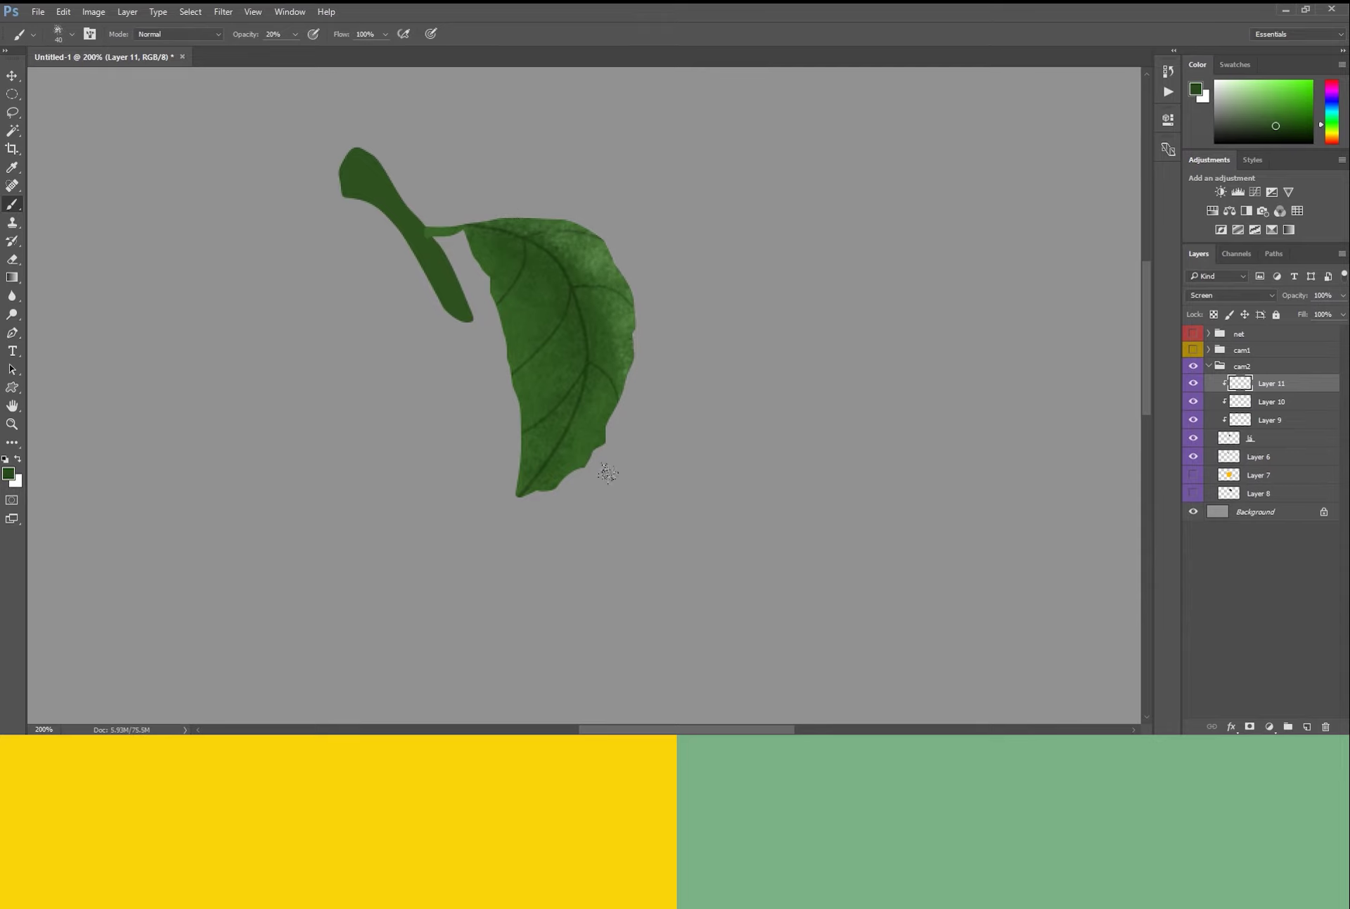
Drop the brush to size 25 at 10% opacity and select the stem's Layer 6.
key("bracketleft")
key("bracketleft")
key("bracketleft")
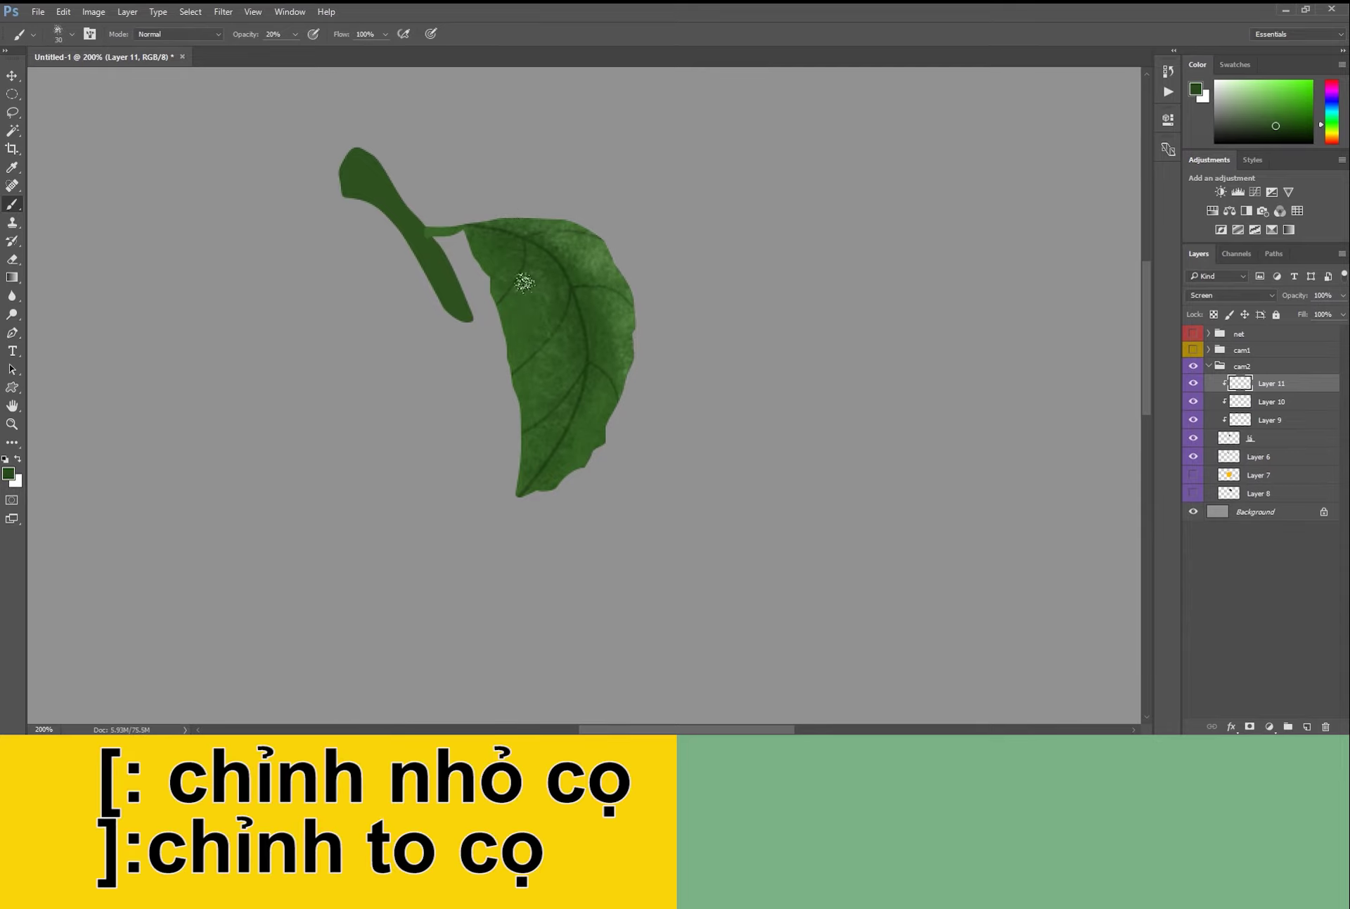
key("1")
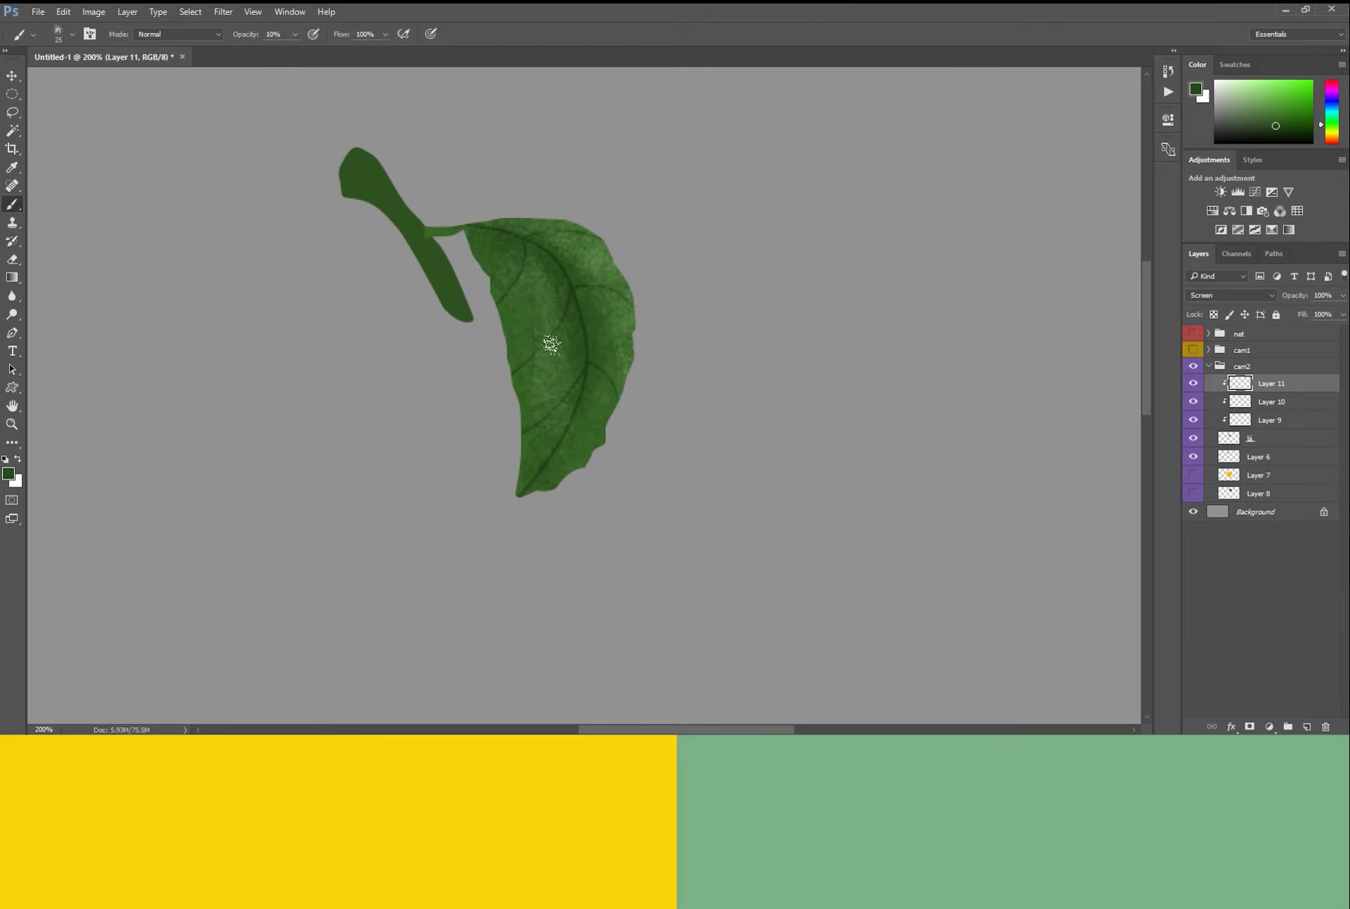
key("p")
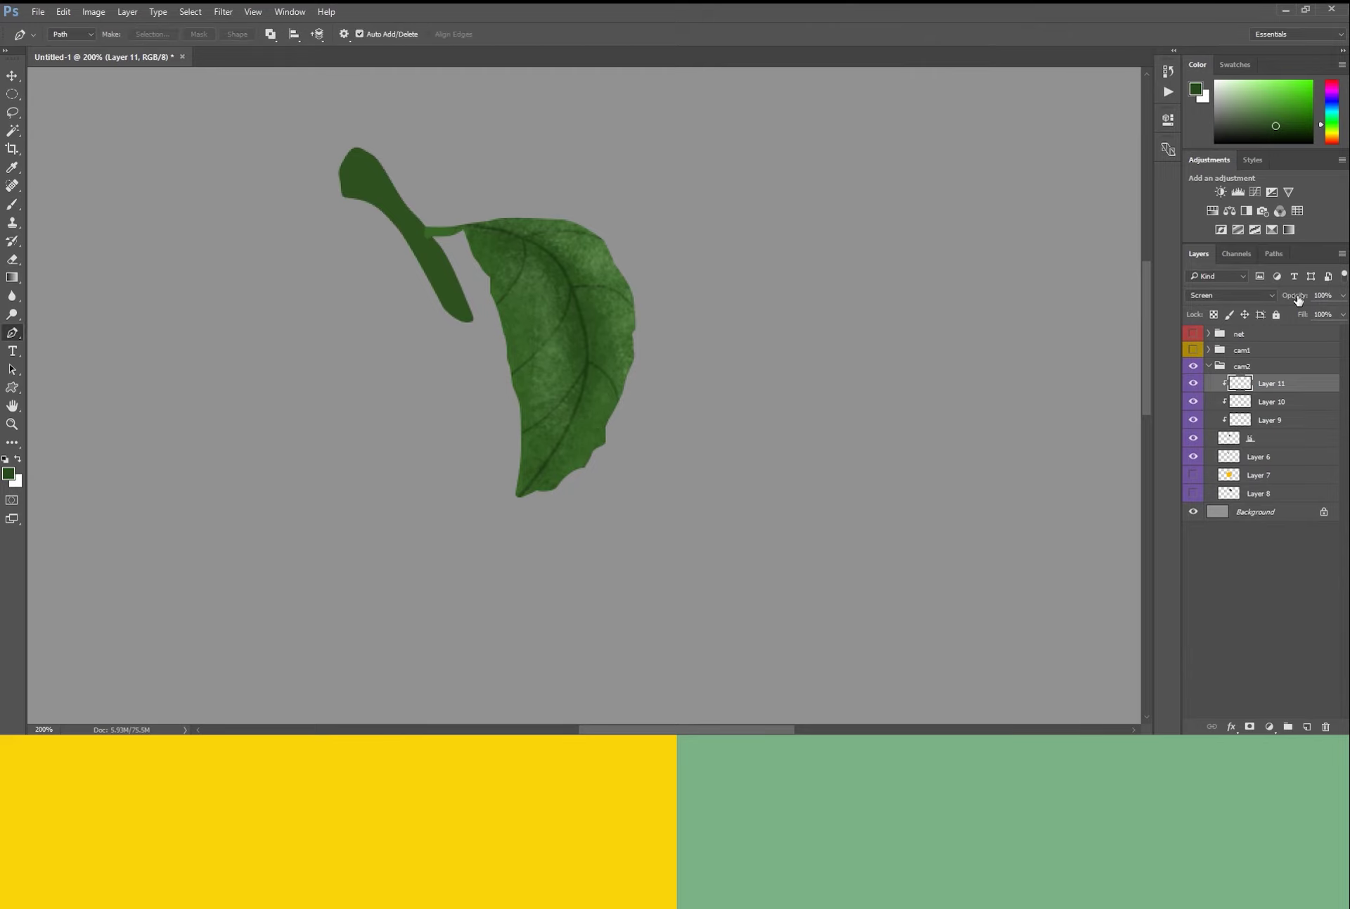
key("ctrl+minus")
key("ctrl+minus")
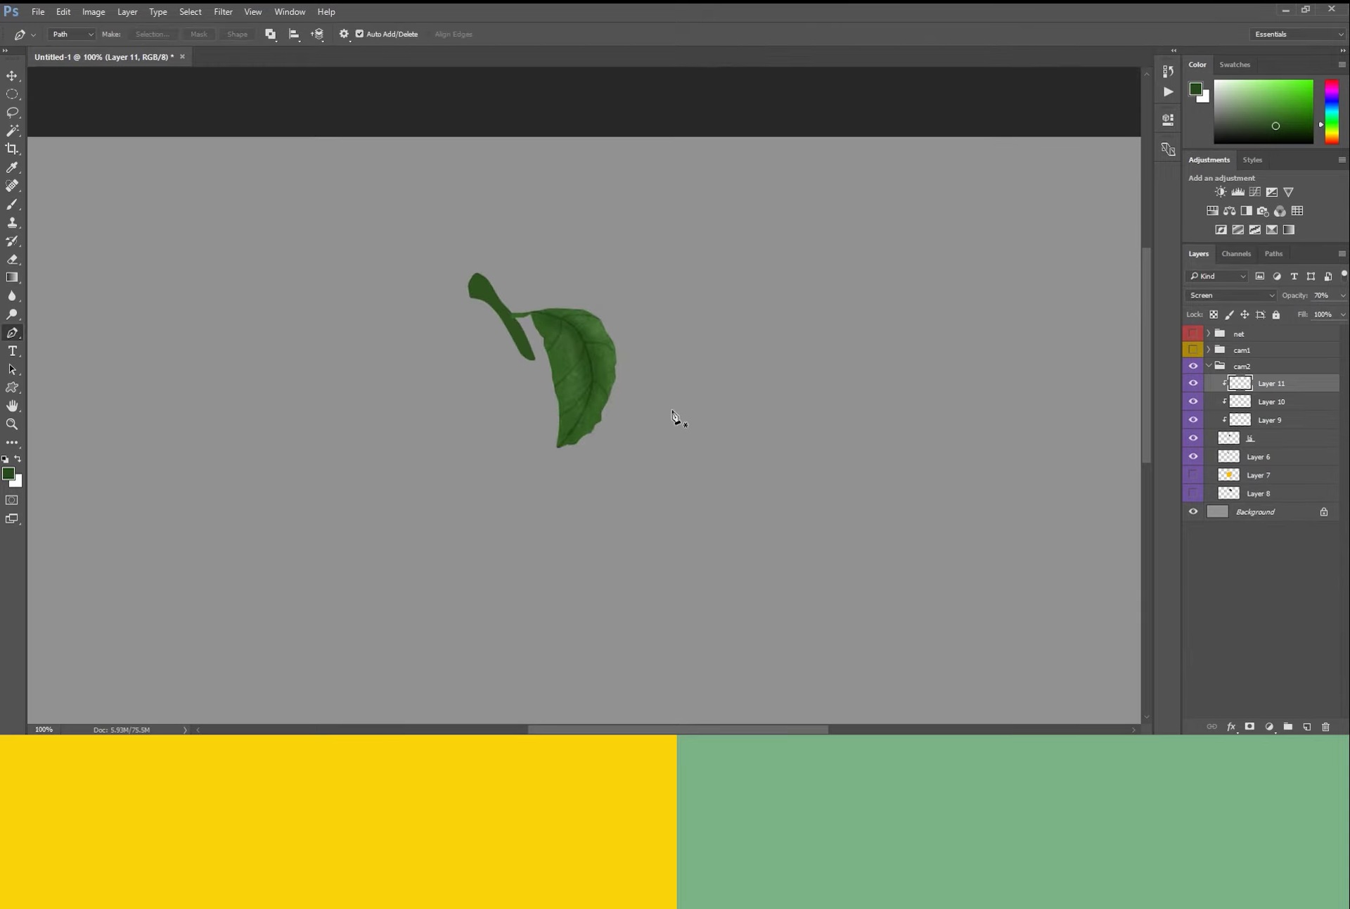
key("ctrl+minus")
key("ctrl+plus")
key("b")
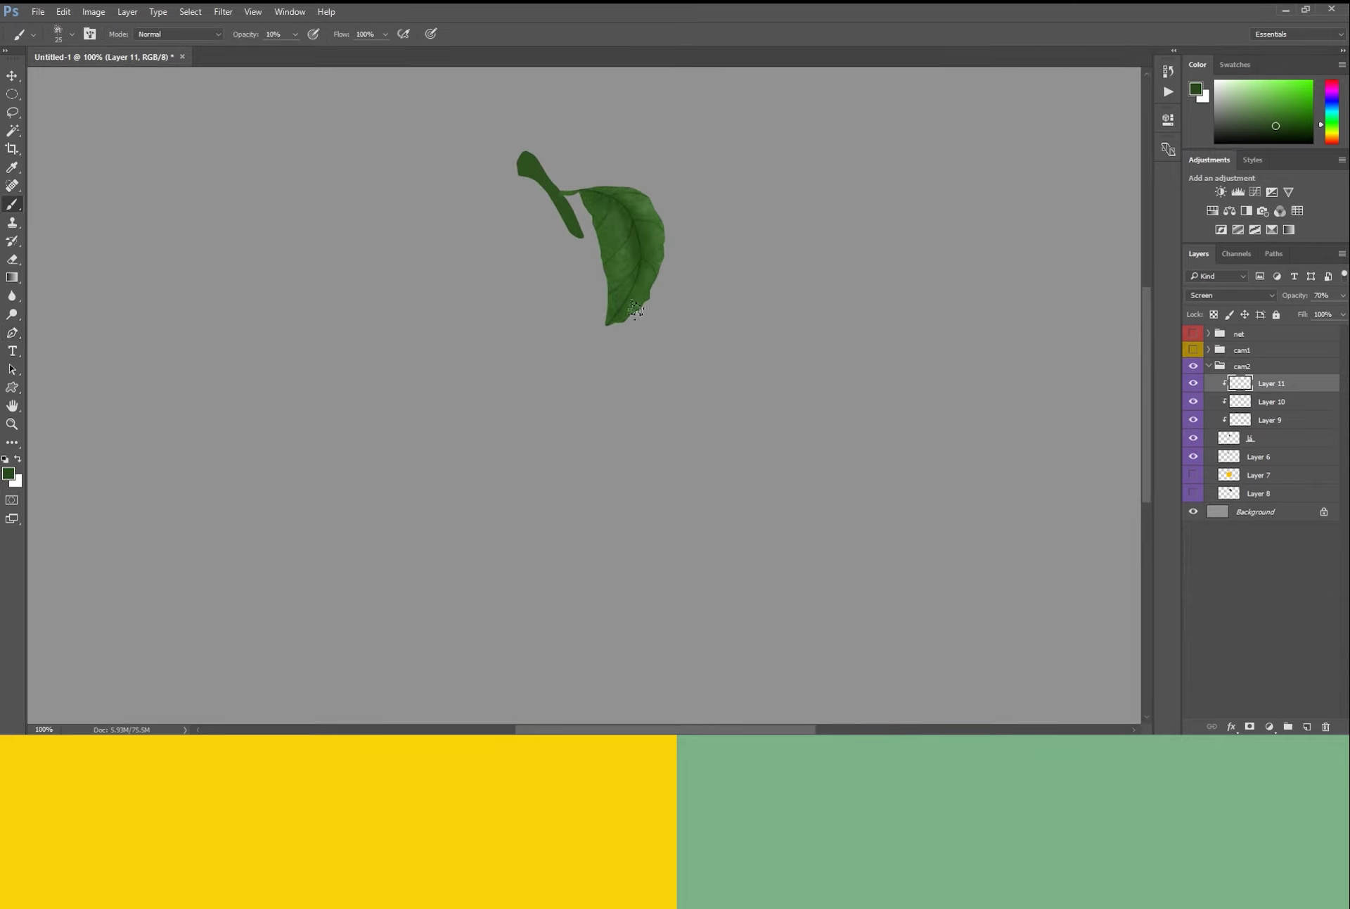
mouse_move(745, 289)
left_mouse_down()
mouse_move(694, 363)
mouse_move(710, 382)
left_mouse_up()
key("ctrl+plus")
left_click_drag(720, 312, 773, 490)
left_click(1250, 459)
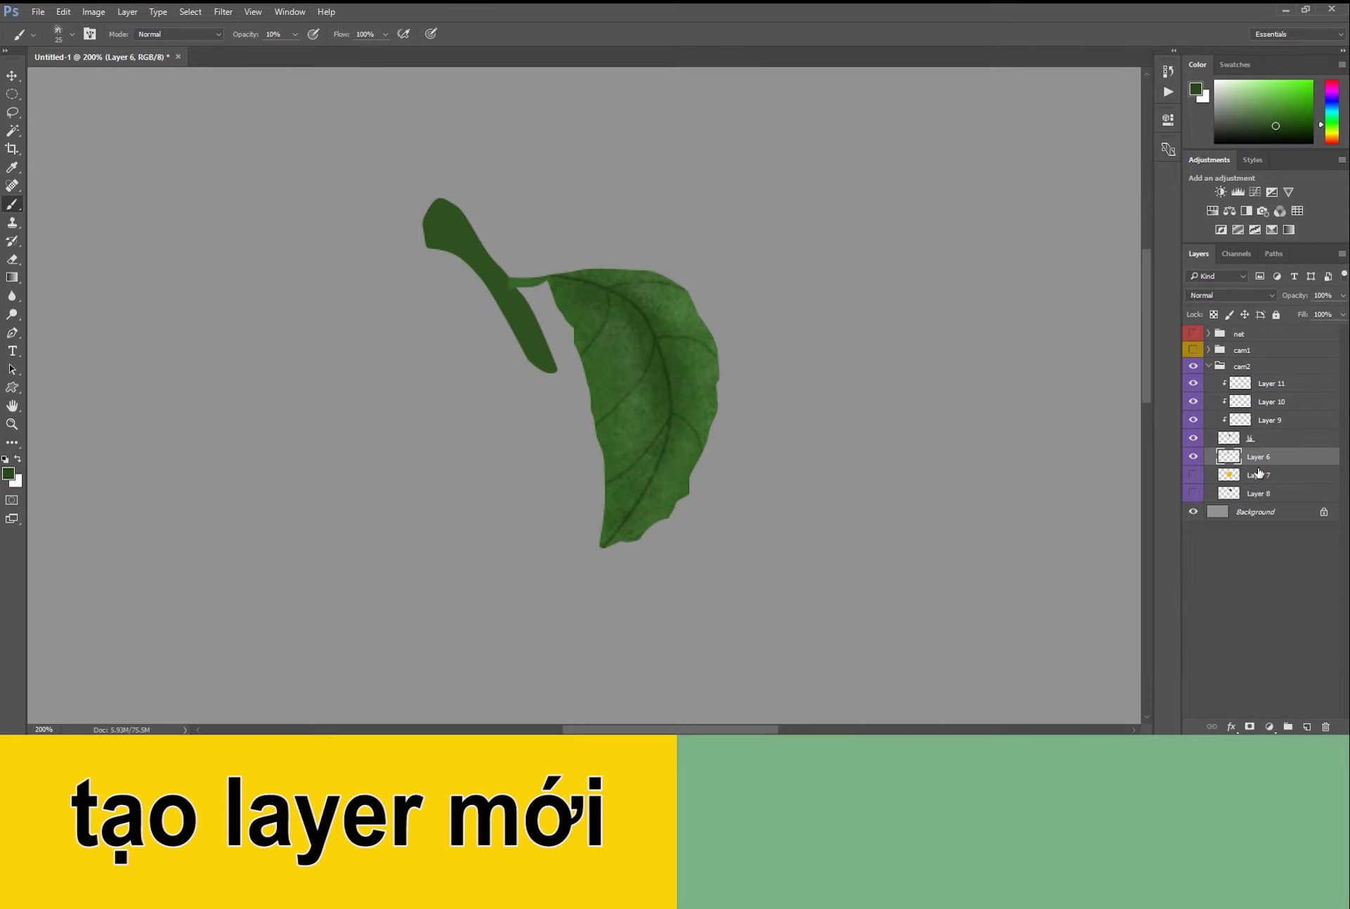
Add a Multiply Layer 12 clipped to the stem and paint mottled texture down it.
left_click(1306, 726)
key("ctrl+alt+g")
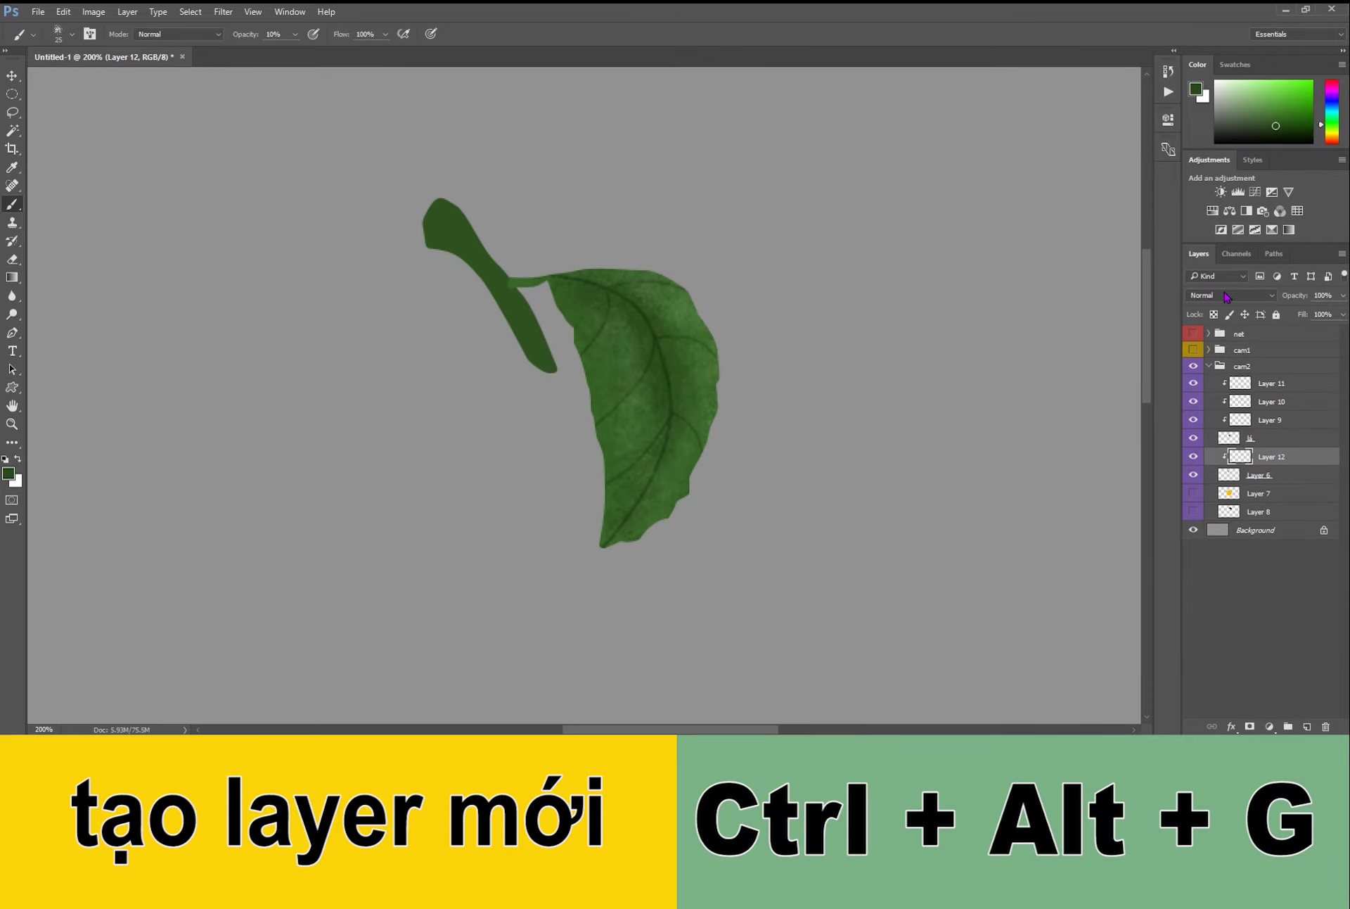
left_click(1230, 295)
left_click(1134, 316)
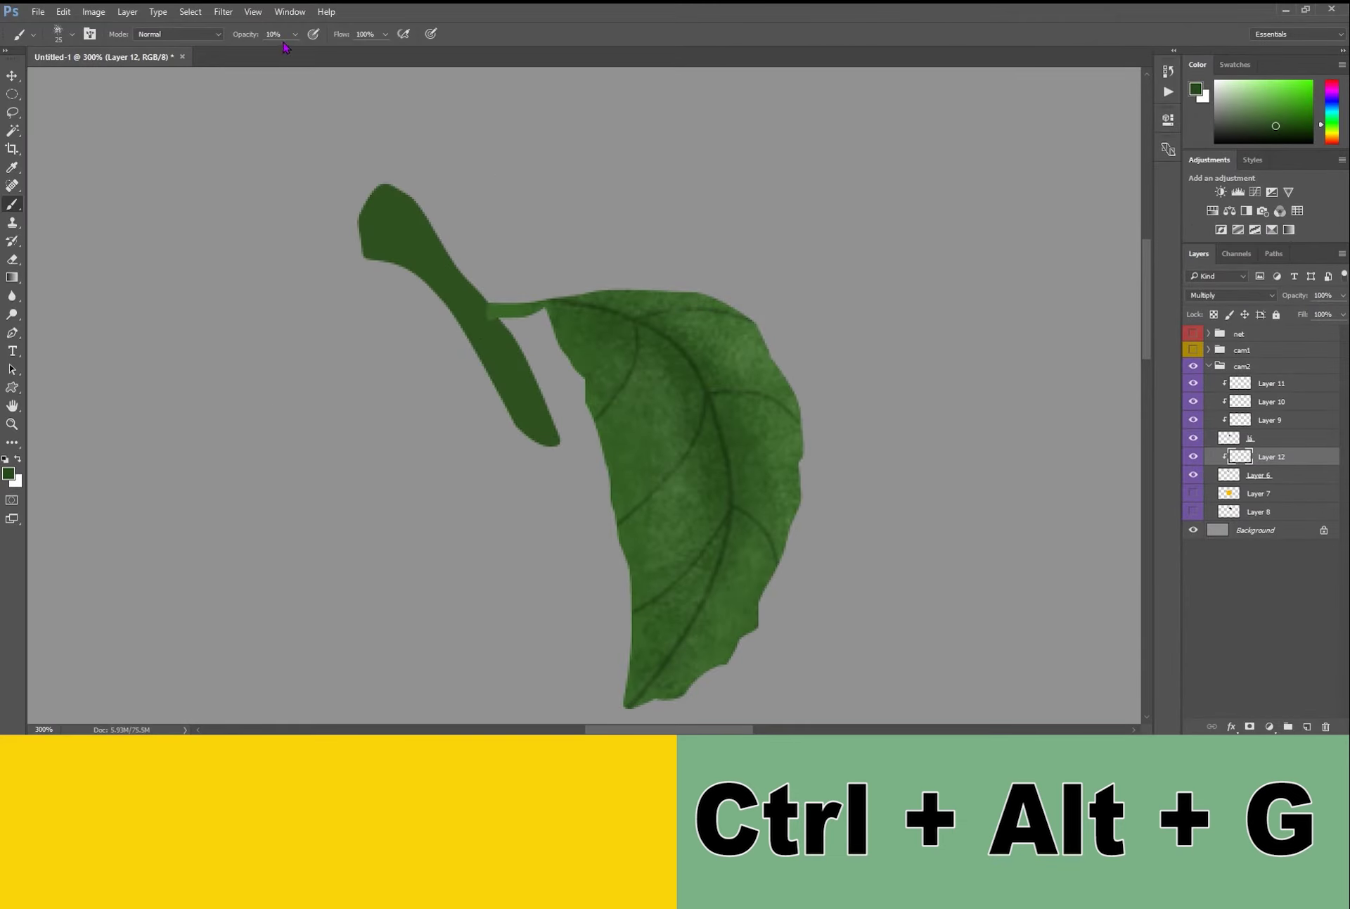
left_click_drag(413, 216, 519, 361)
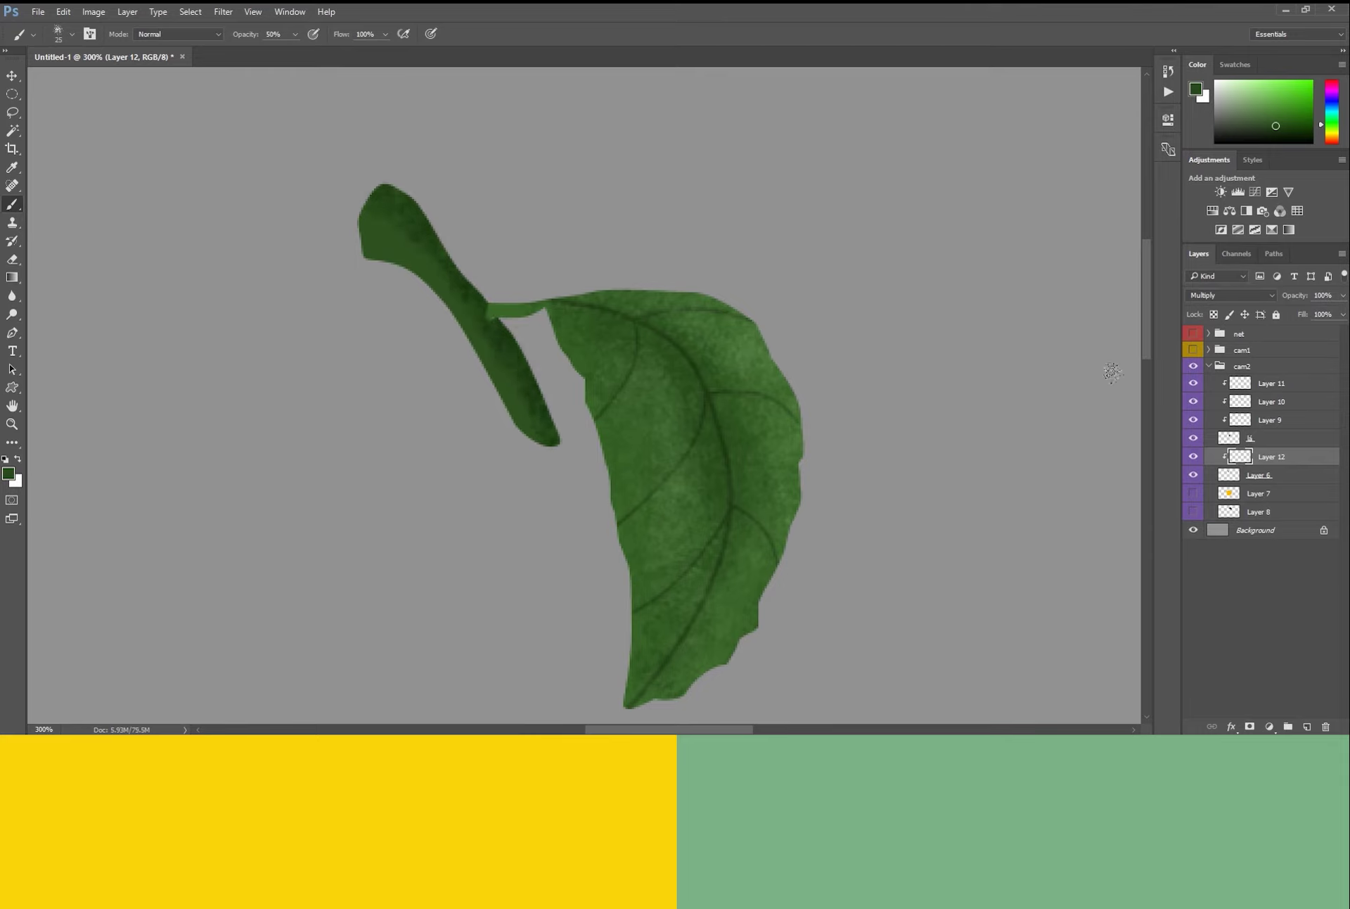
Set Layer 12 opacity to 70% and show the rear leaf on Layer 8 again.
key("5")
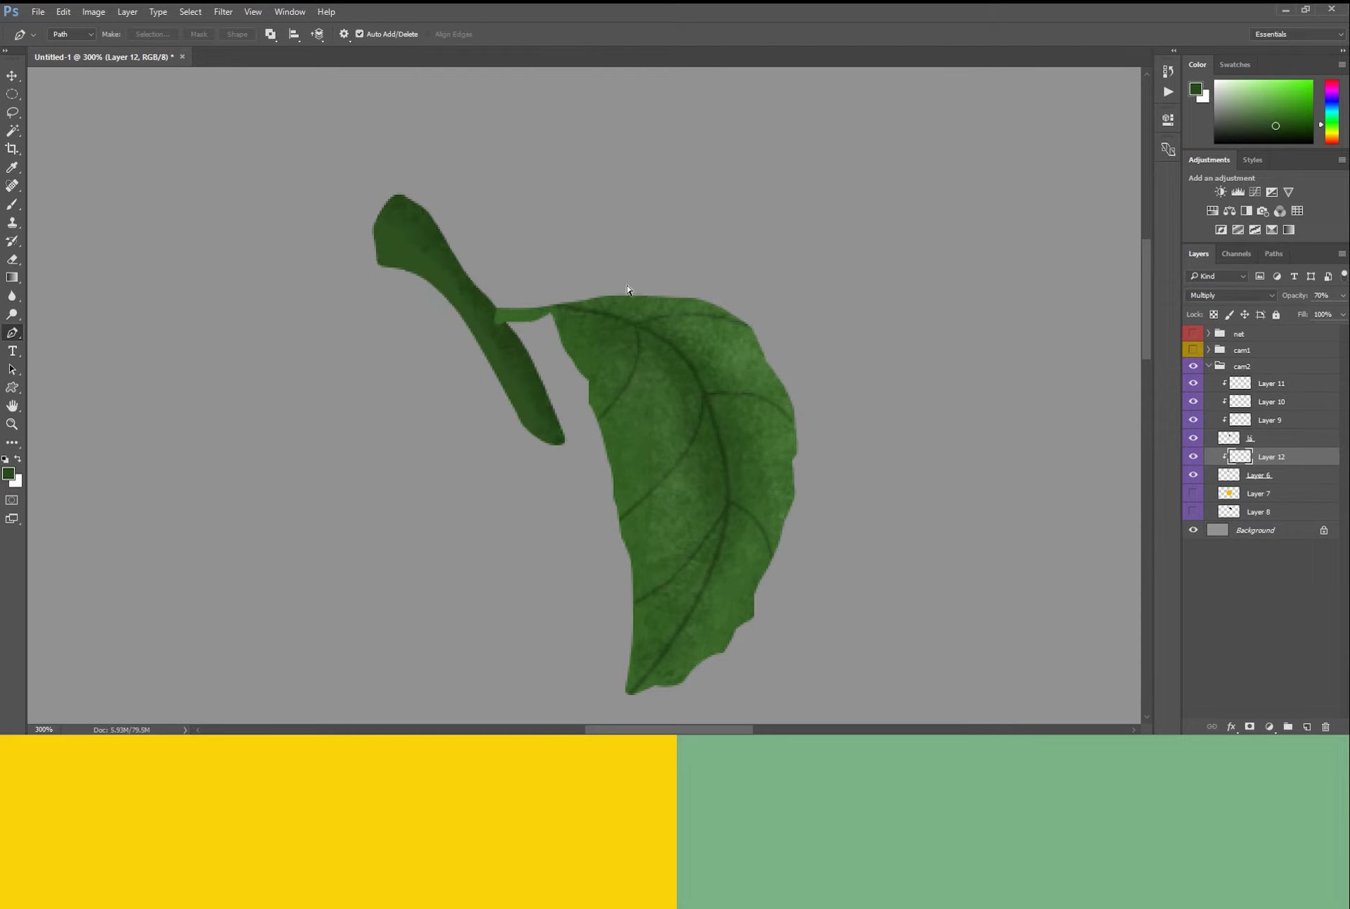
key("7")
key("ctrl+minus")
key("ctrl+minus")
key("ctrl+minus")
left_click_drag(603, 272, 712, 305)
key("ctrl+1")
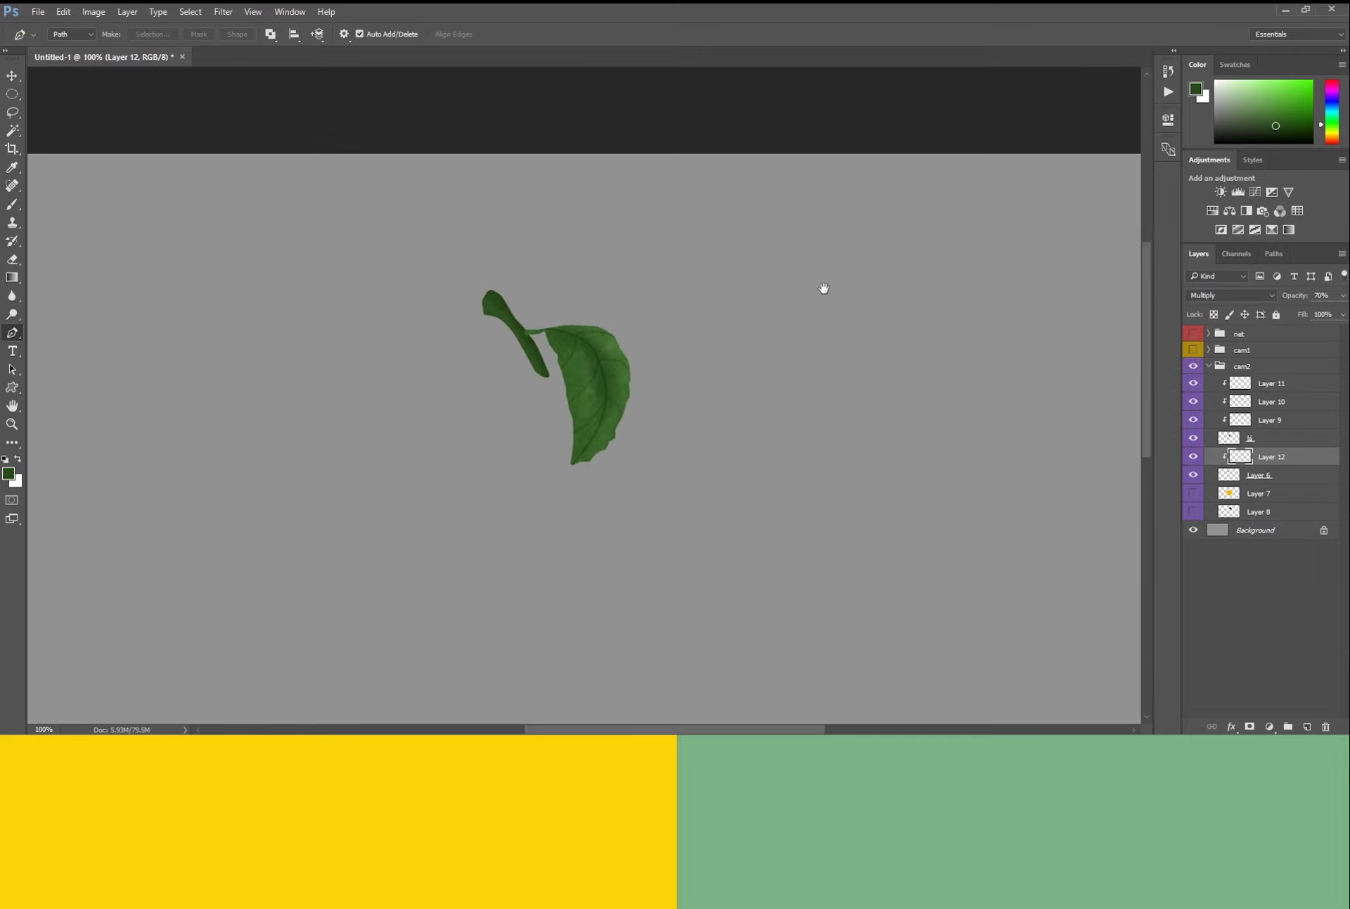
left_click(1193, 493)
left_click(1258, 511)
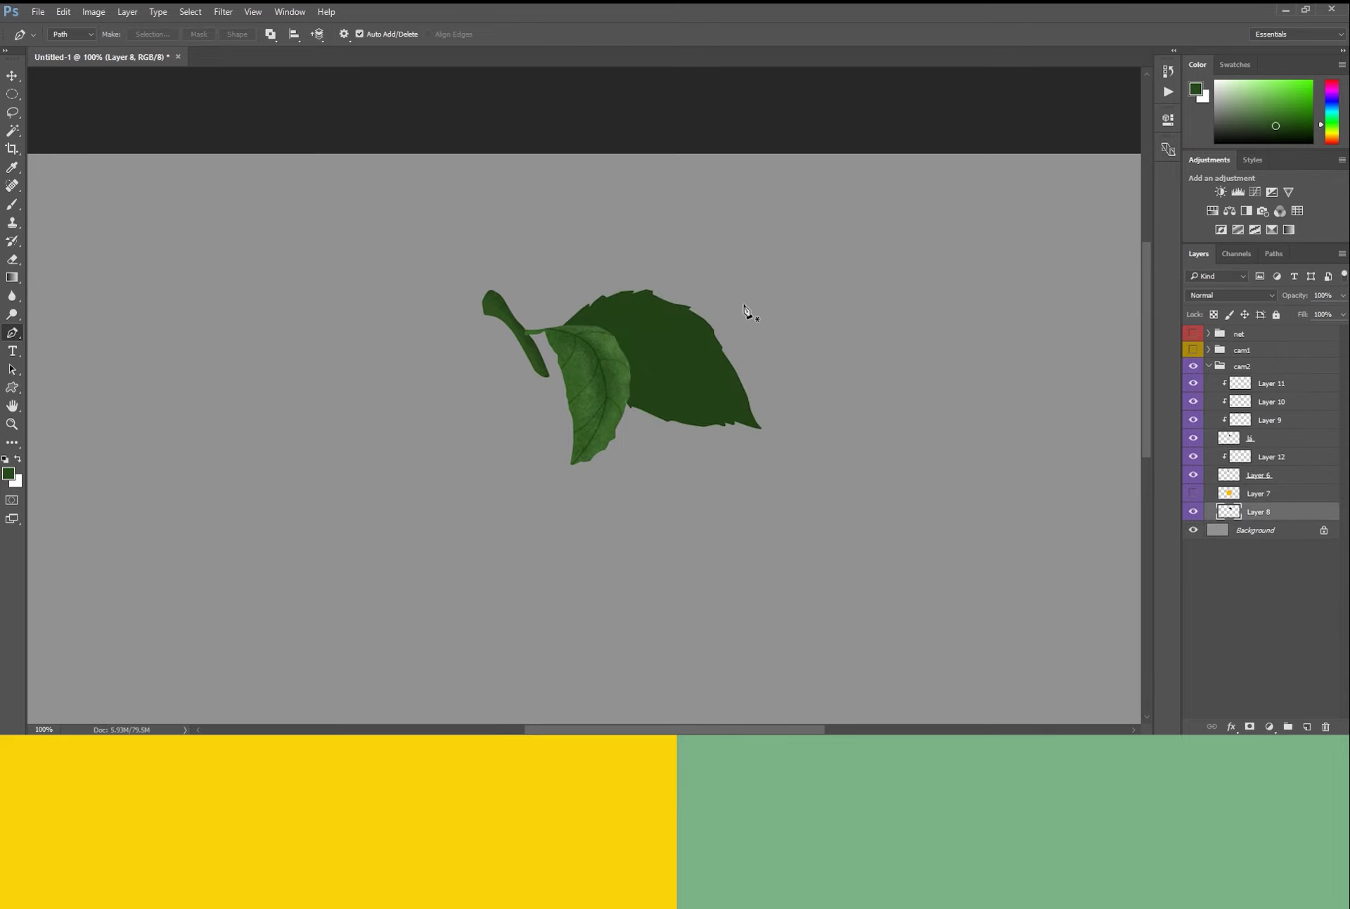
Add Layer 13 clipped to the back leaf, set it to Multiply, and brush darker shading at size ~45.
scroll(675, 341, "up", 1)
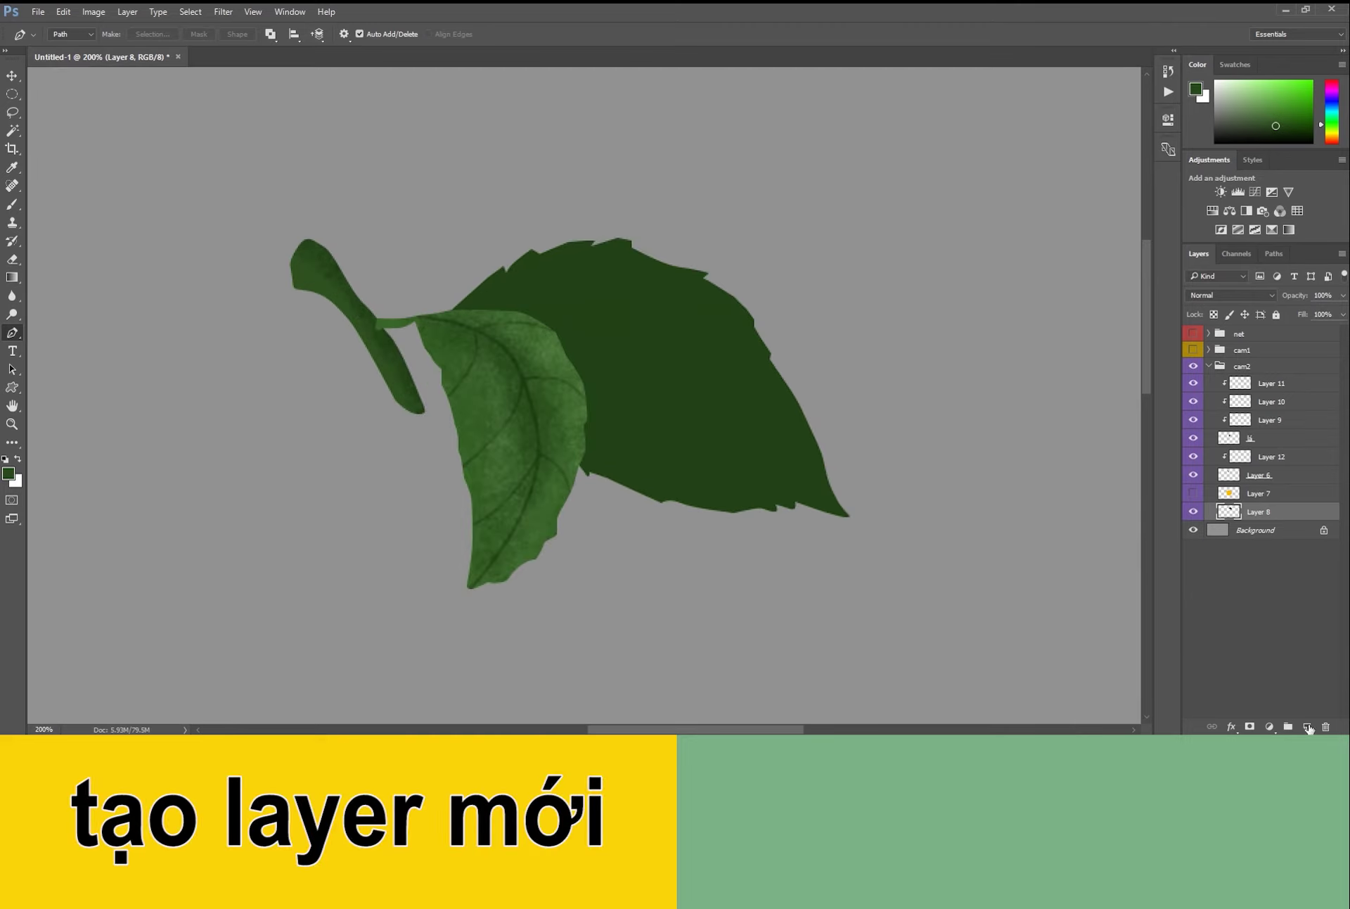
left_click(1305, 727)
key("ctrl+alt+g")
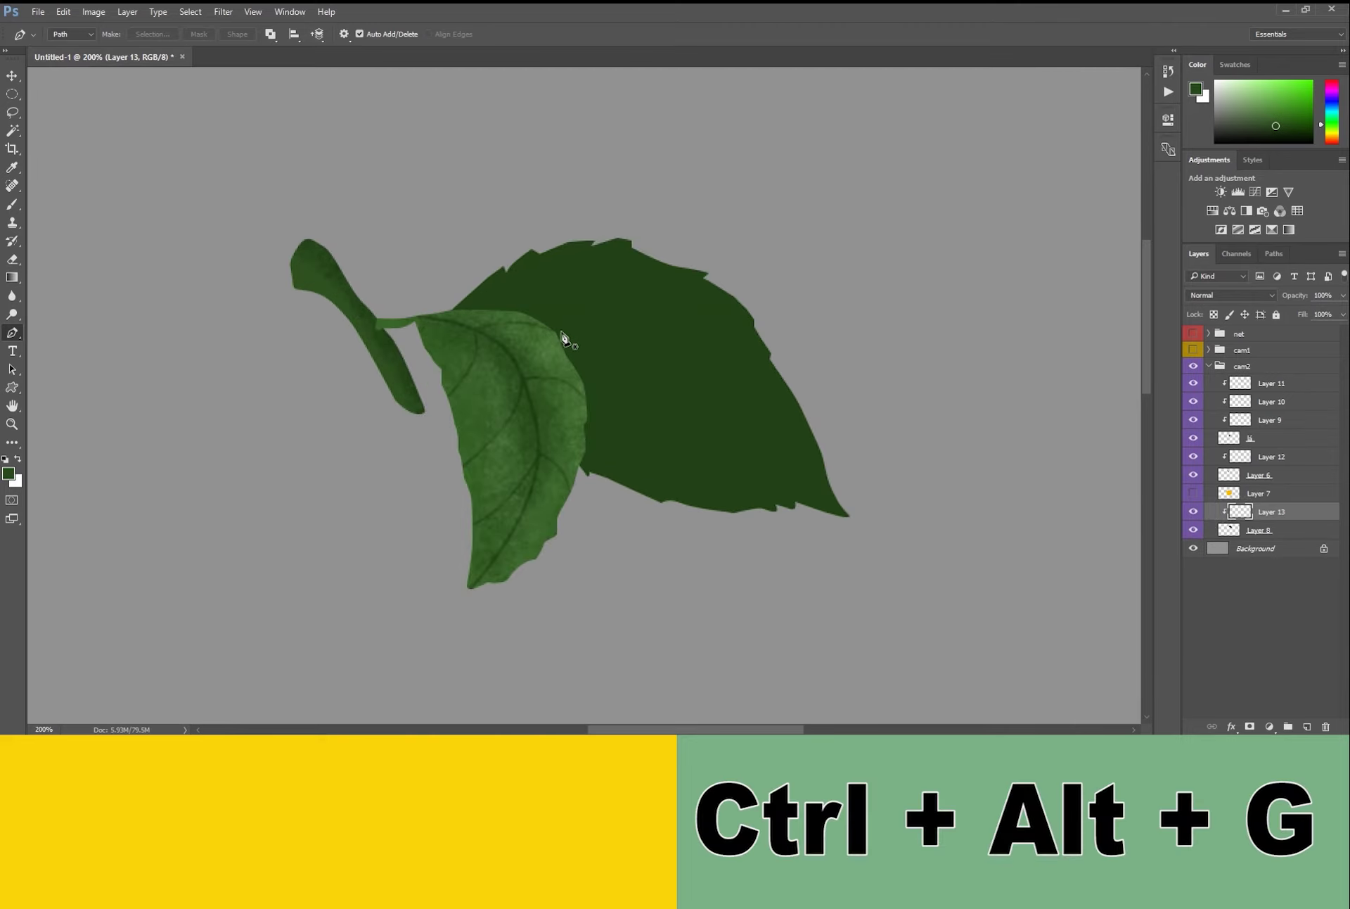
key("b")
key("bracketright")
key("bracketright")
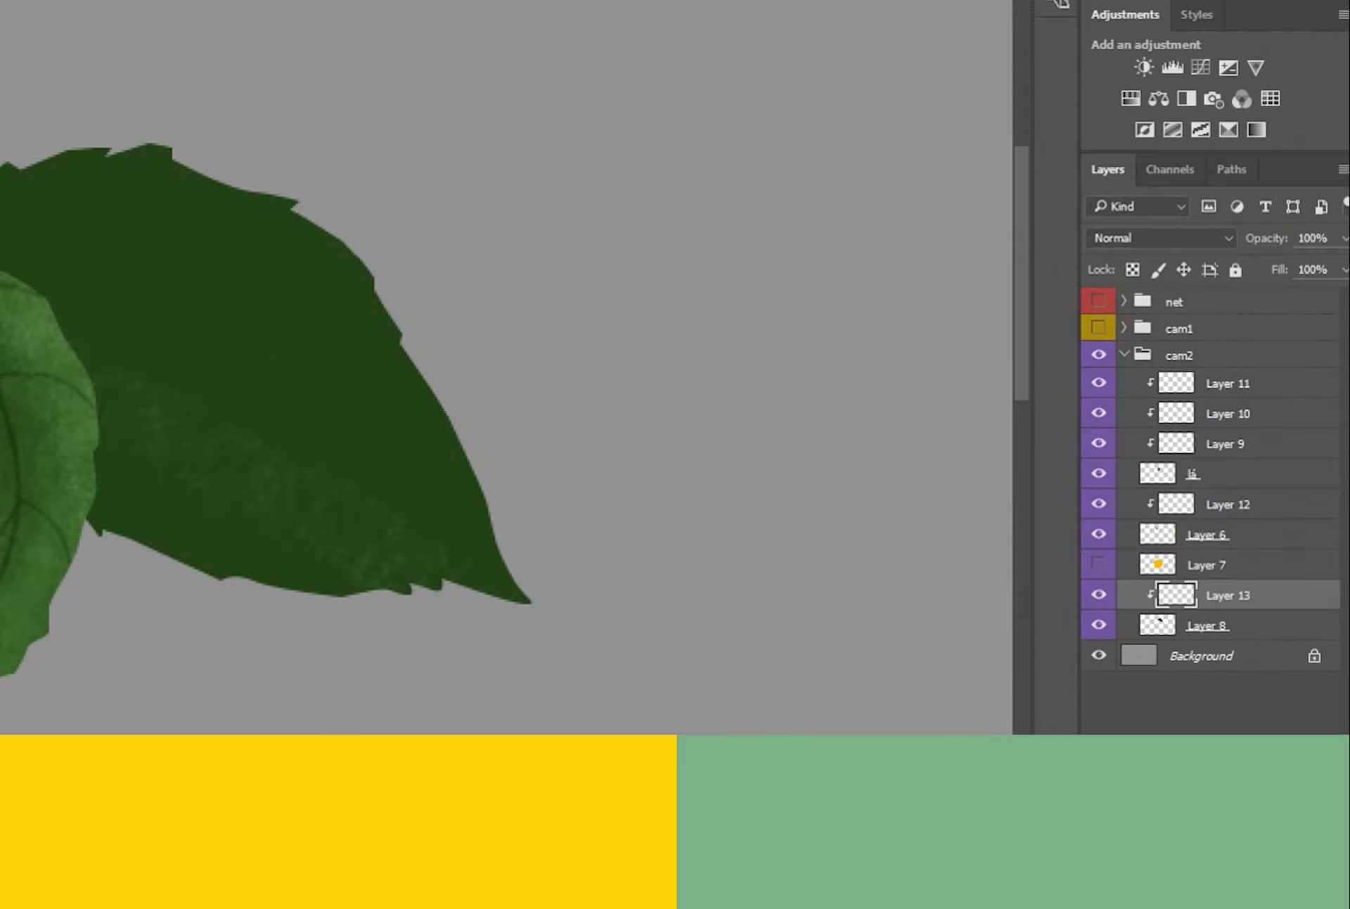
left_click(1160, 237)
left_click(1139, 313)
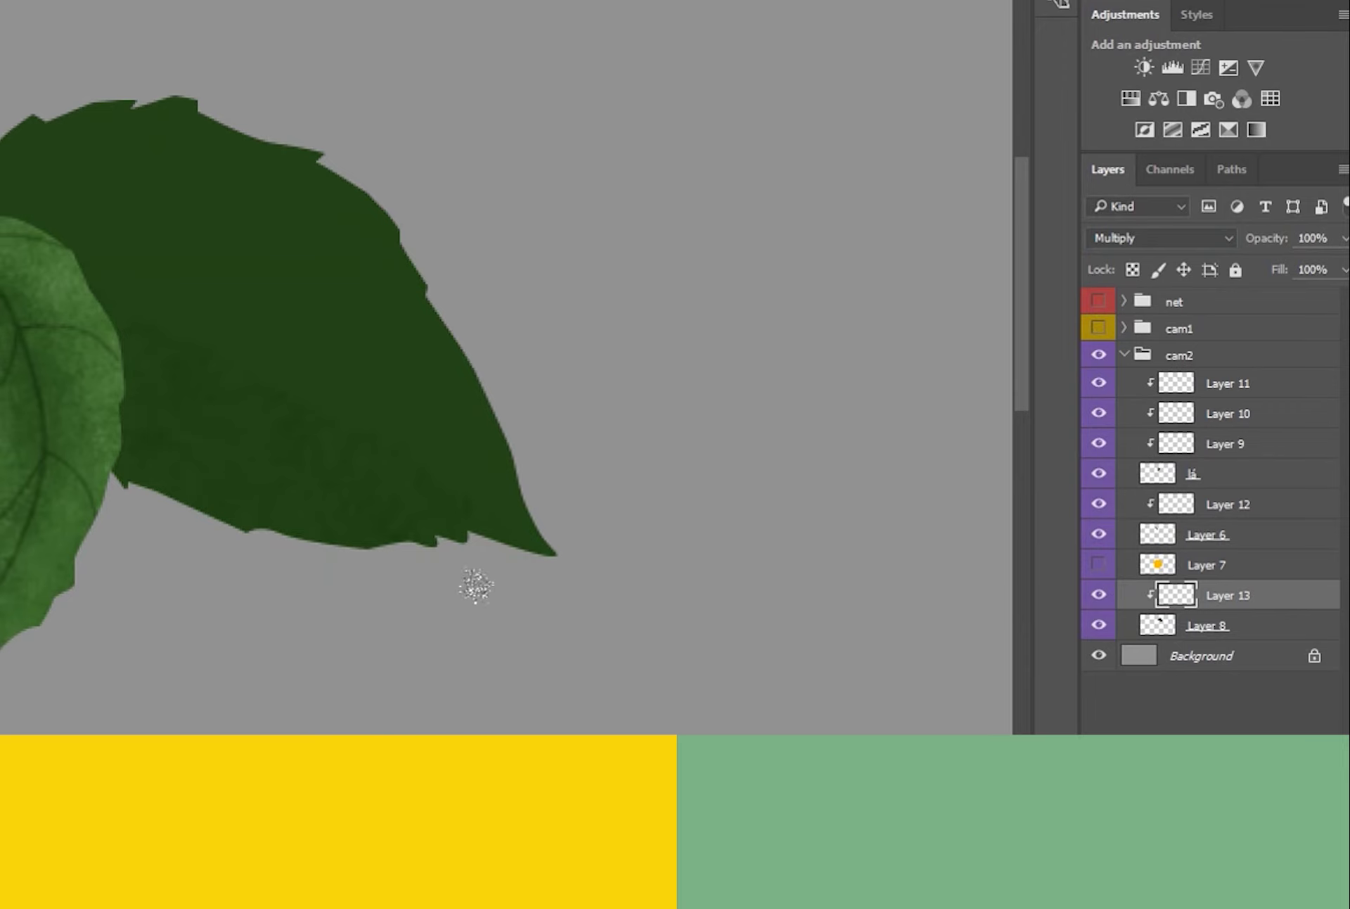
key("bracketright")
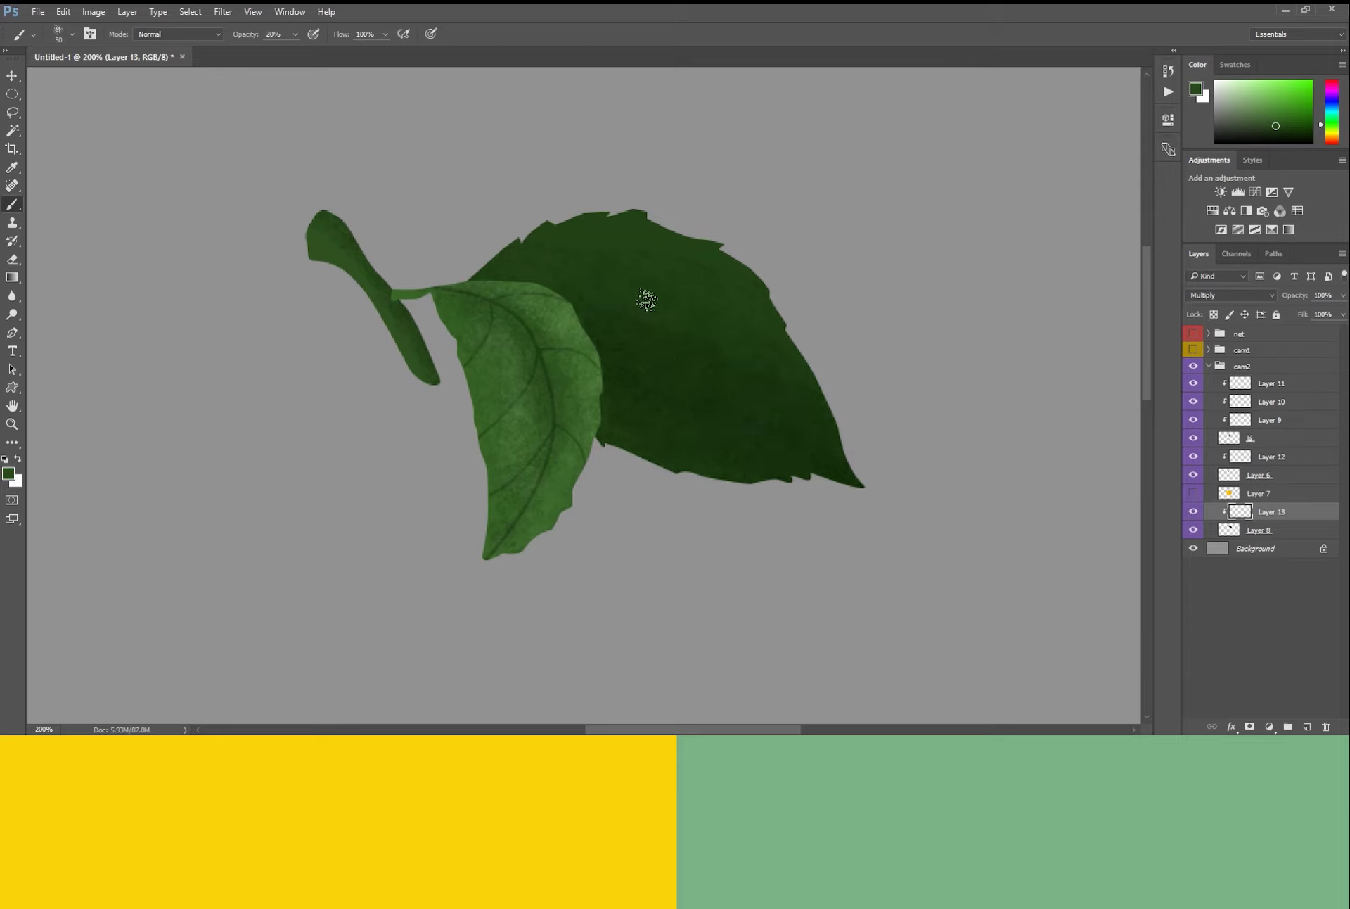
Add clipped Layer 14 in Screen mode and paint light highlights across the dark leaf's upper part.
key("ctrl+minus")
key("ctrl+minus")
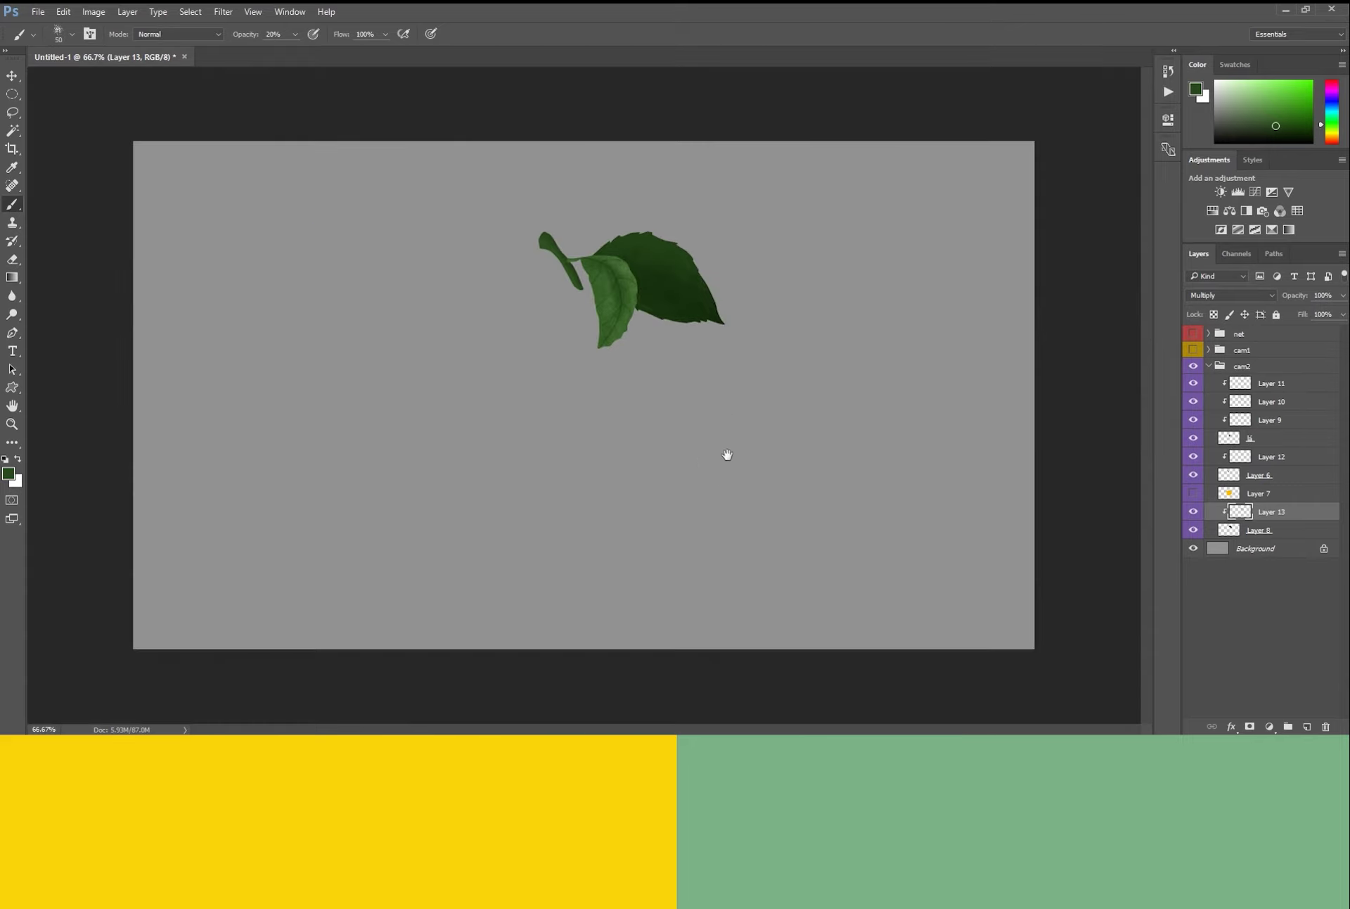
left_click(694, 331)
left_click_drag(700, 243, 745, 374)
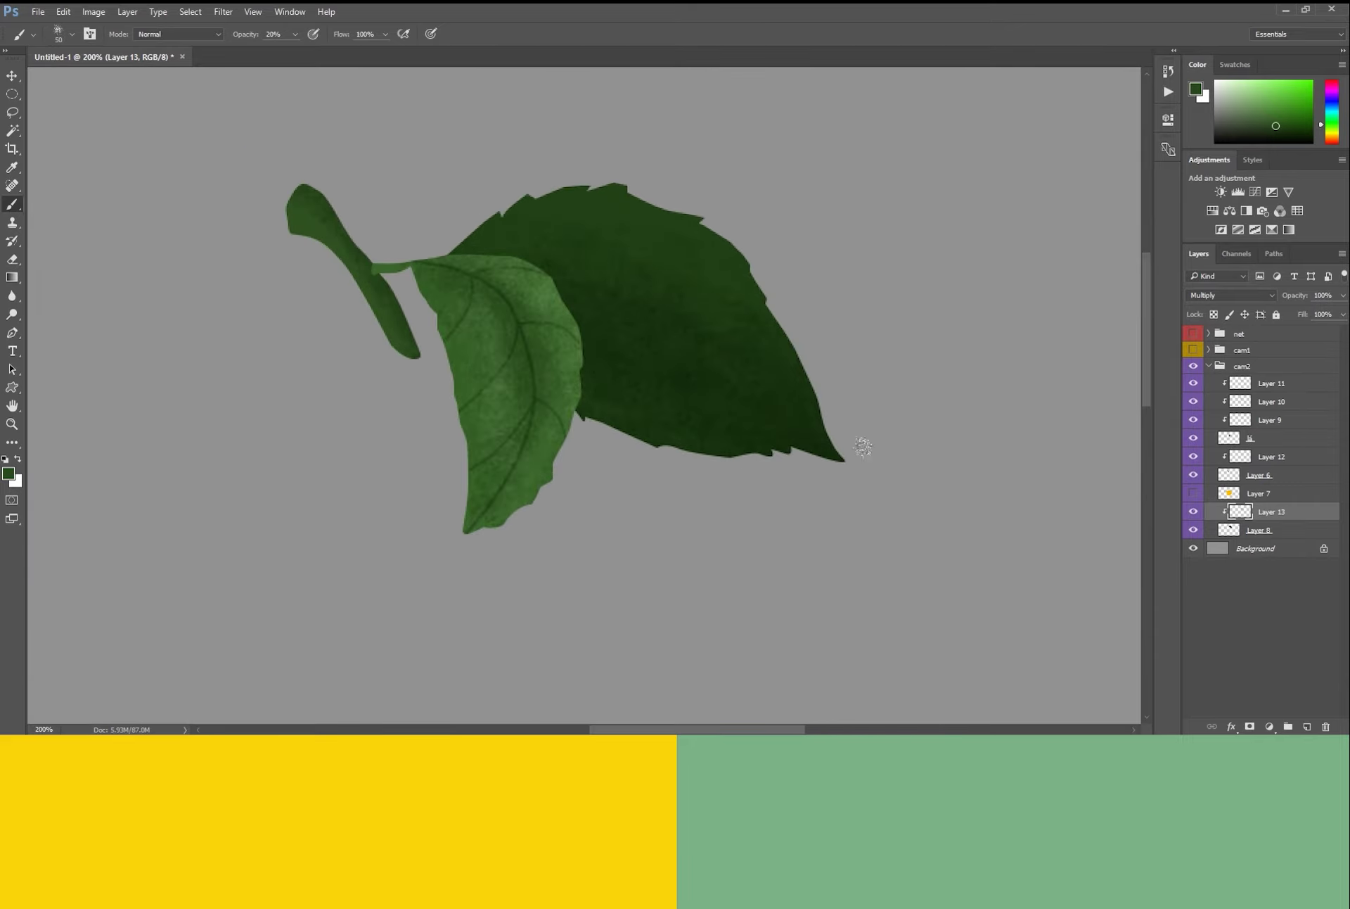
left_click(1306, 726)
key("ctrl+alt+g")
left_click(1210, 294)
left_click(1215, 391)
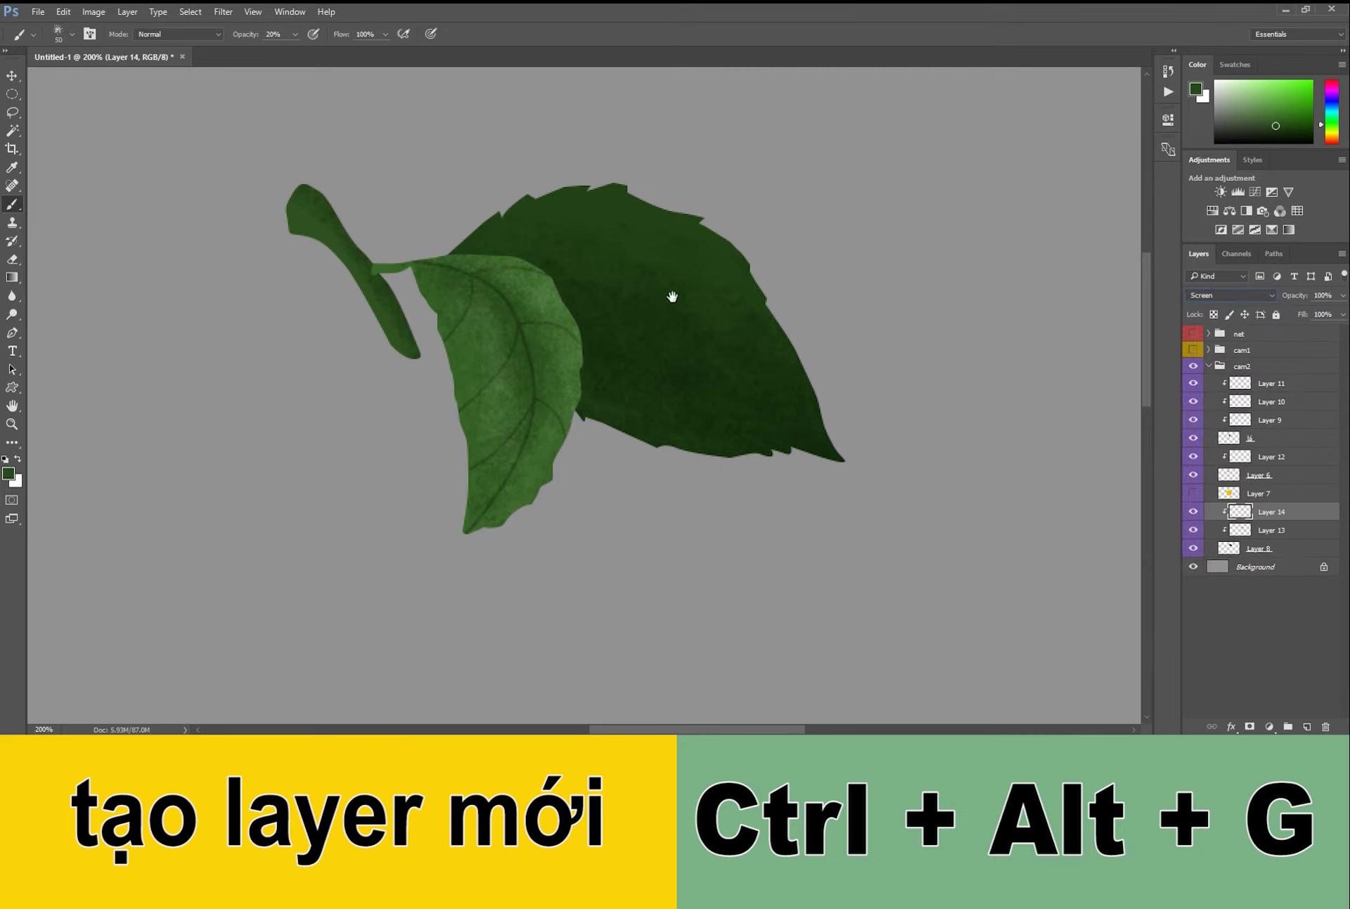
left_click_drag(669, 301, 682, 324)
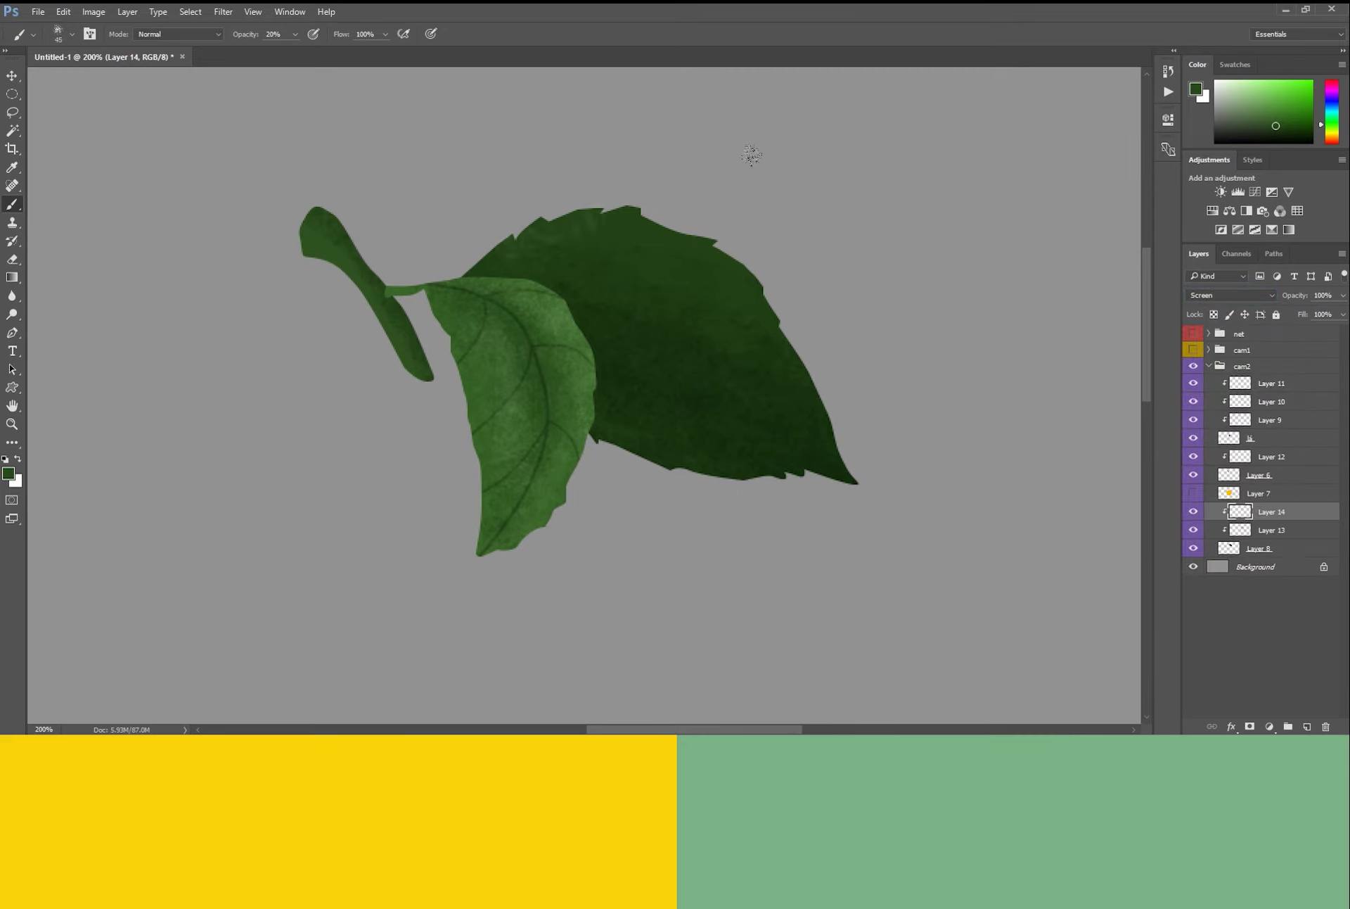
left_click_drag(464, 227, 729, 293)
key("1")
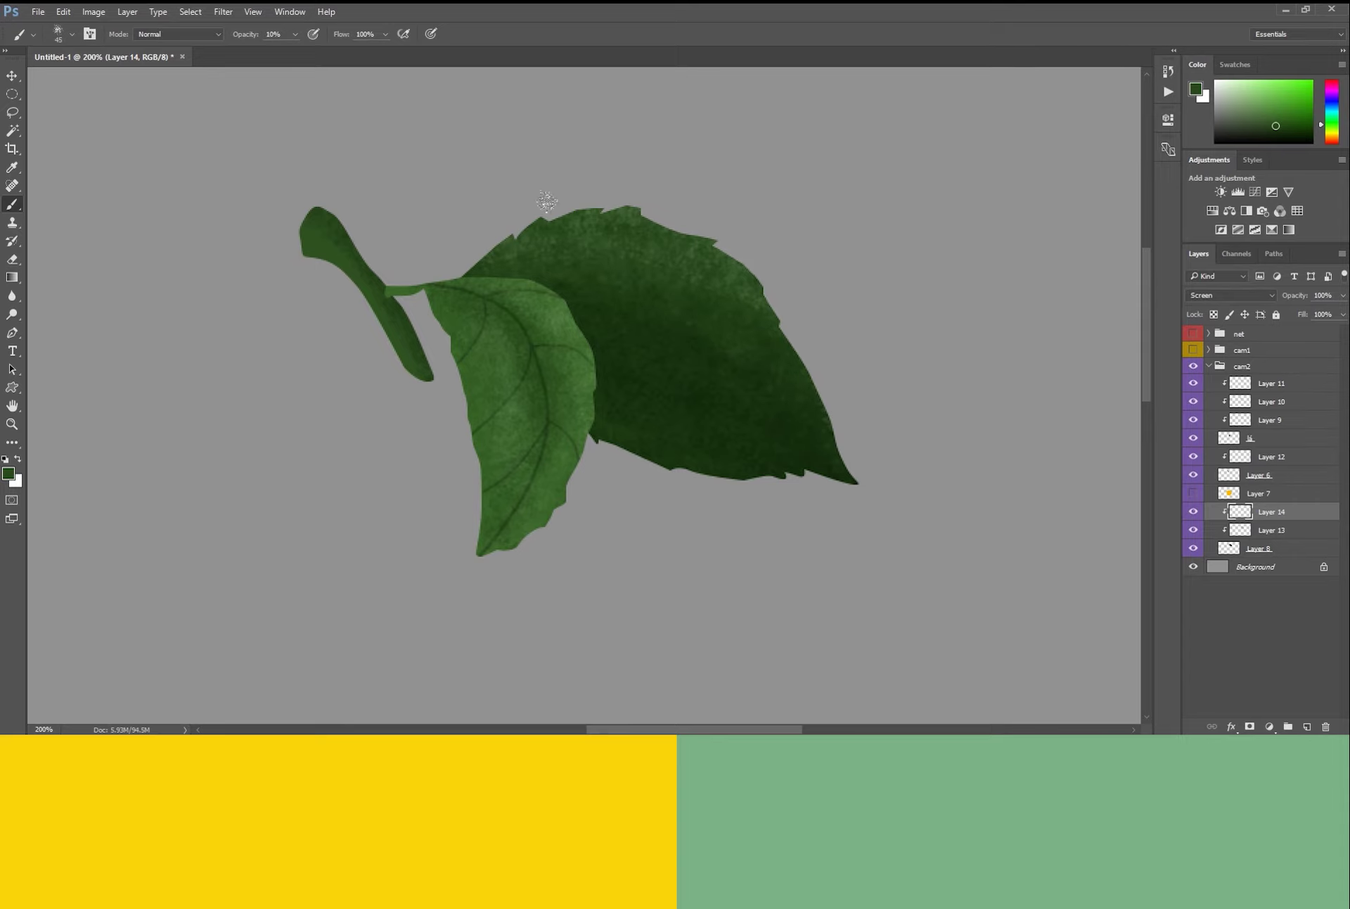
Turn the orange body layer (Layer 7) back on and select it.
key("ctrl+minus")
key("p")
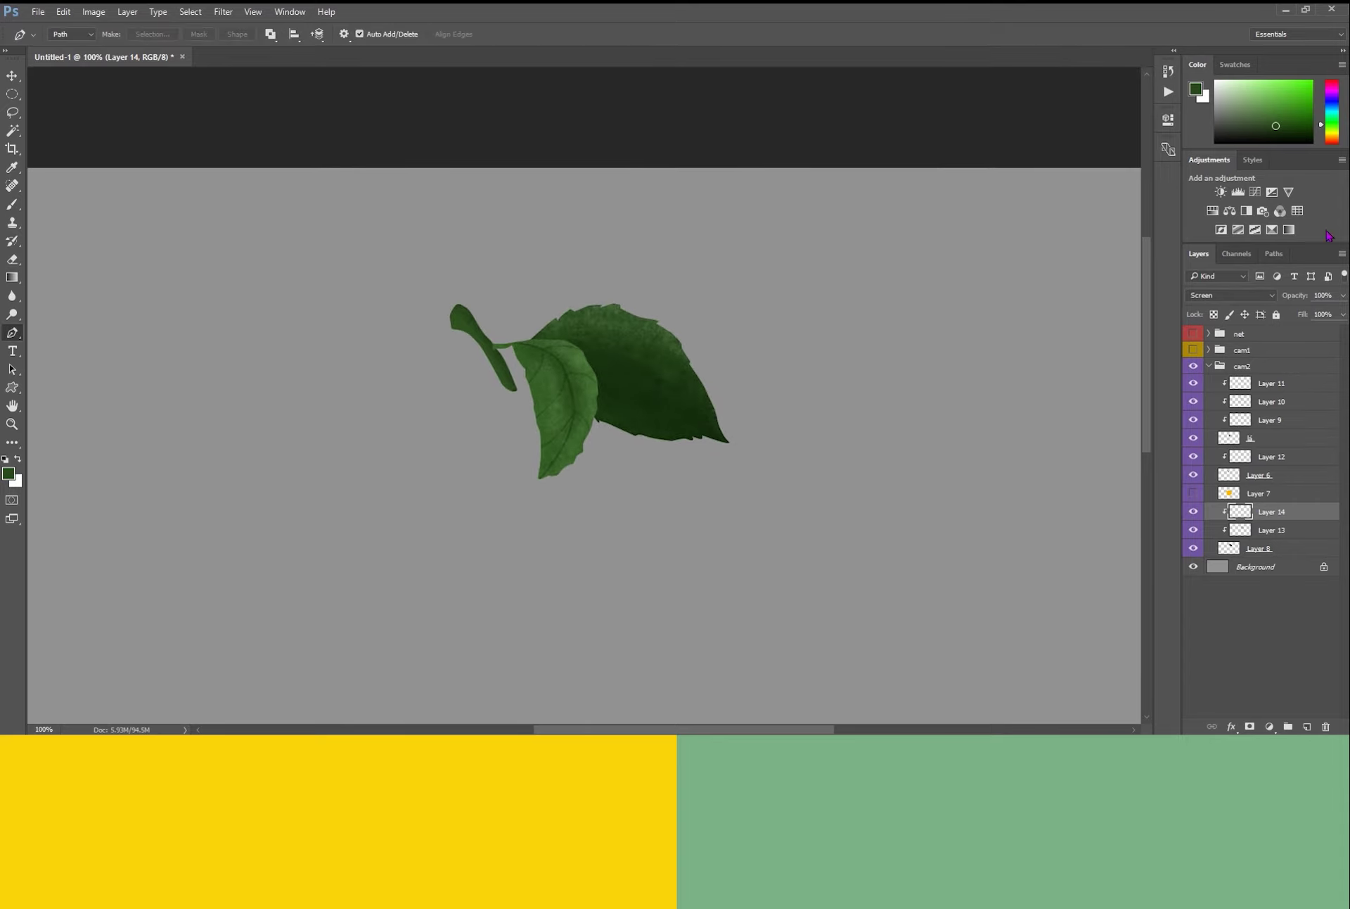
left_click_drag(779, 302, 742, 326)
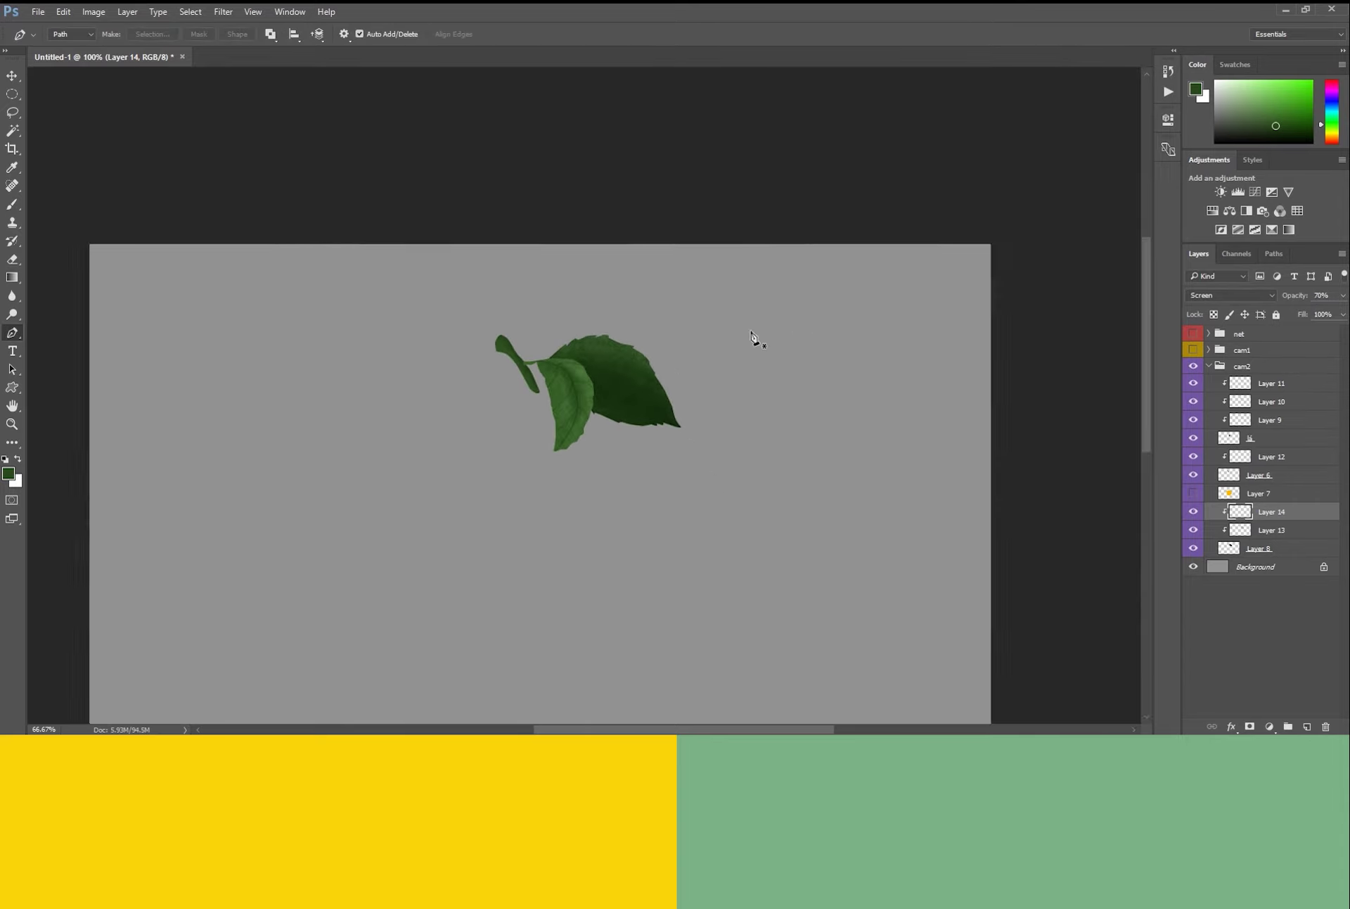
left_click_drag(781, 434, 761, 361)
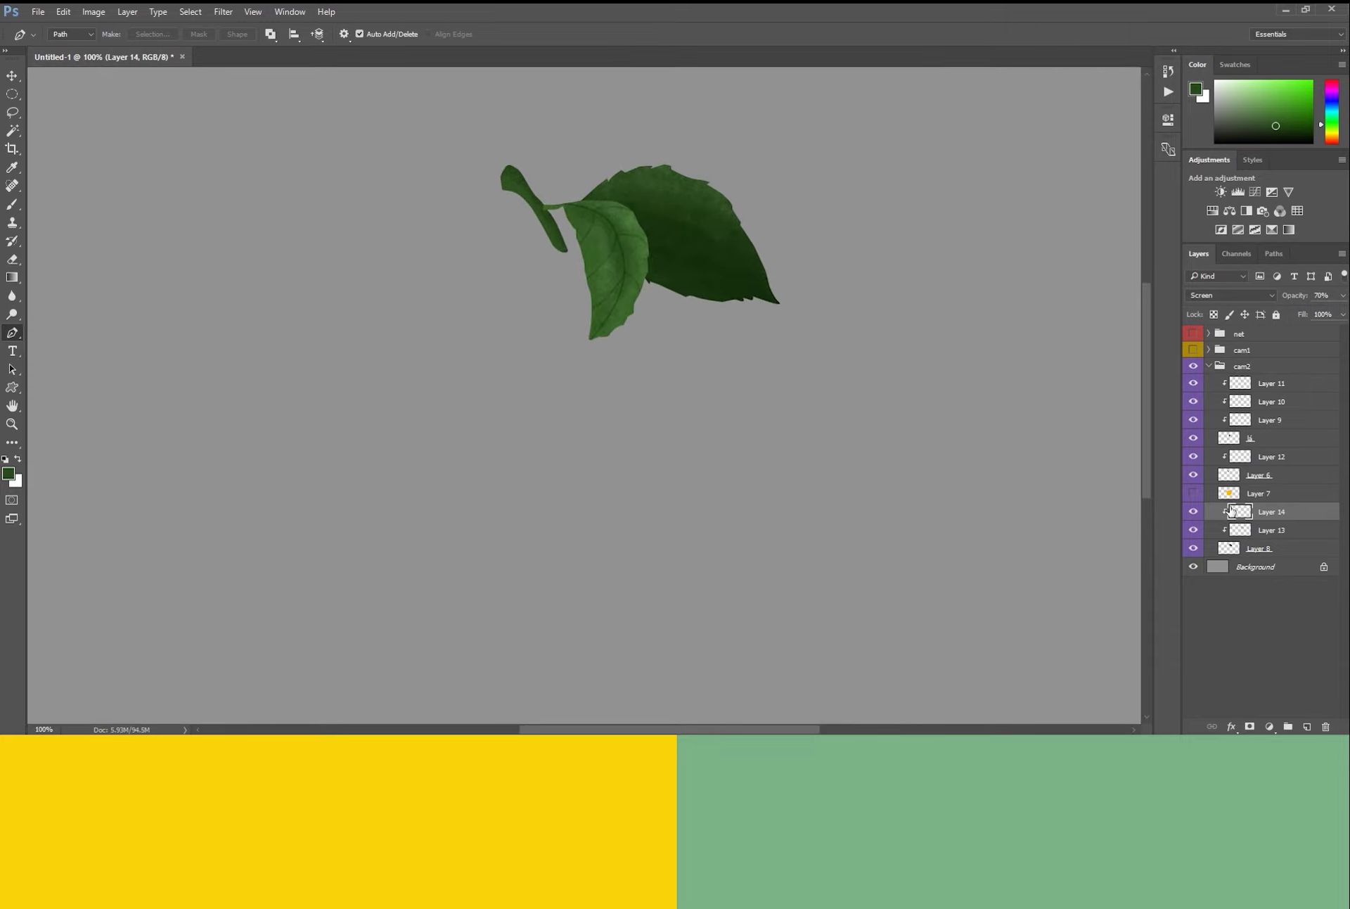
left_click(1194, 493)
left_click(1258, 493)
mouse_move(468, 366)
left_mouse_down()
mouse_move(509, 420)
mouse_move(581, 427)
left_mouse_up()
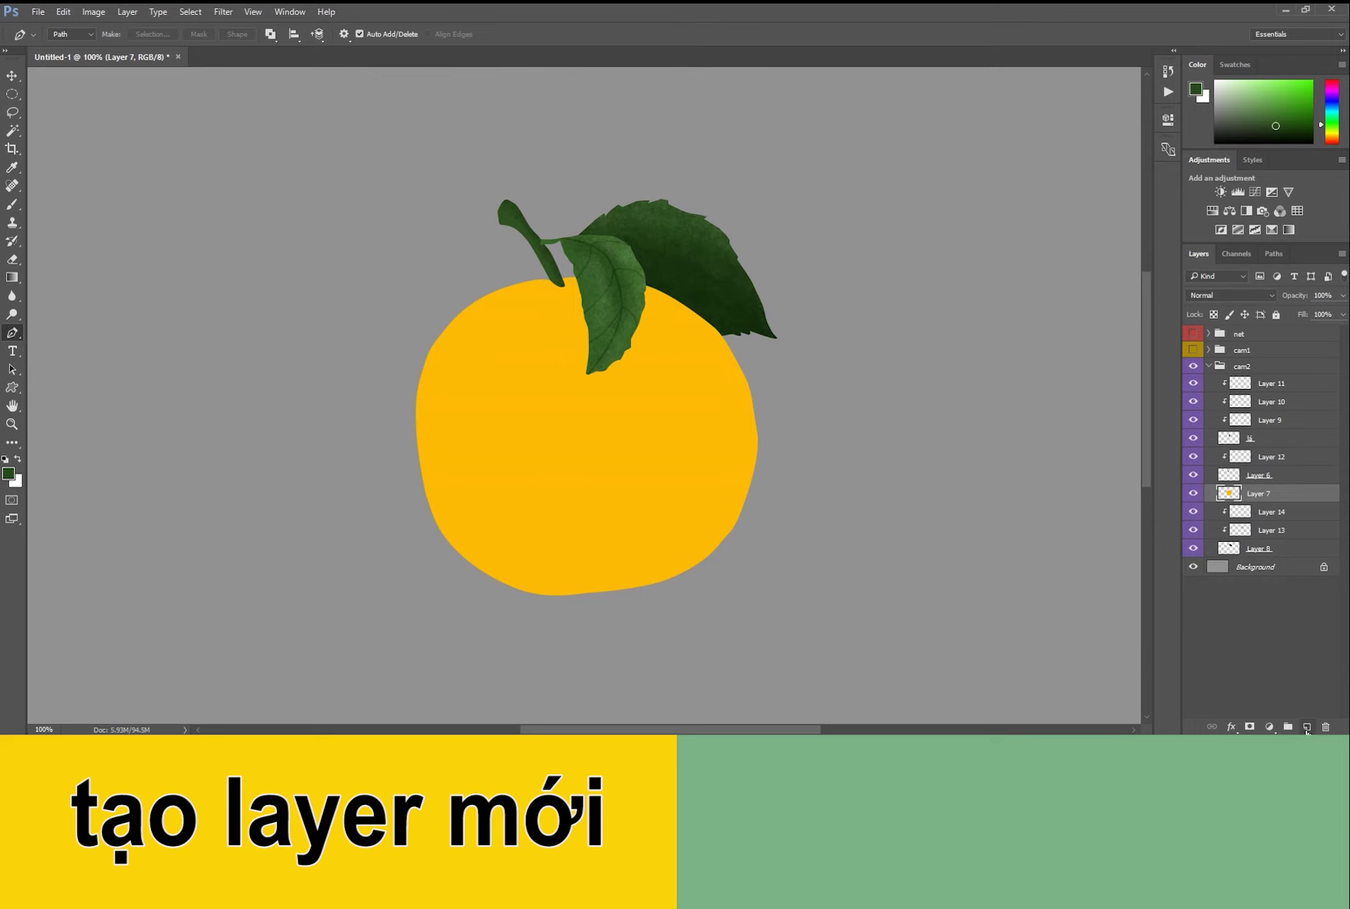
Create Layer 15 clipped to the orange body and choose a darker brownish orange colour.
left_click(1306, 727)
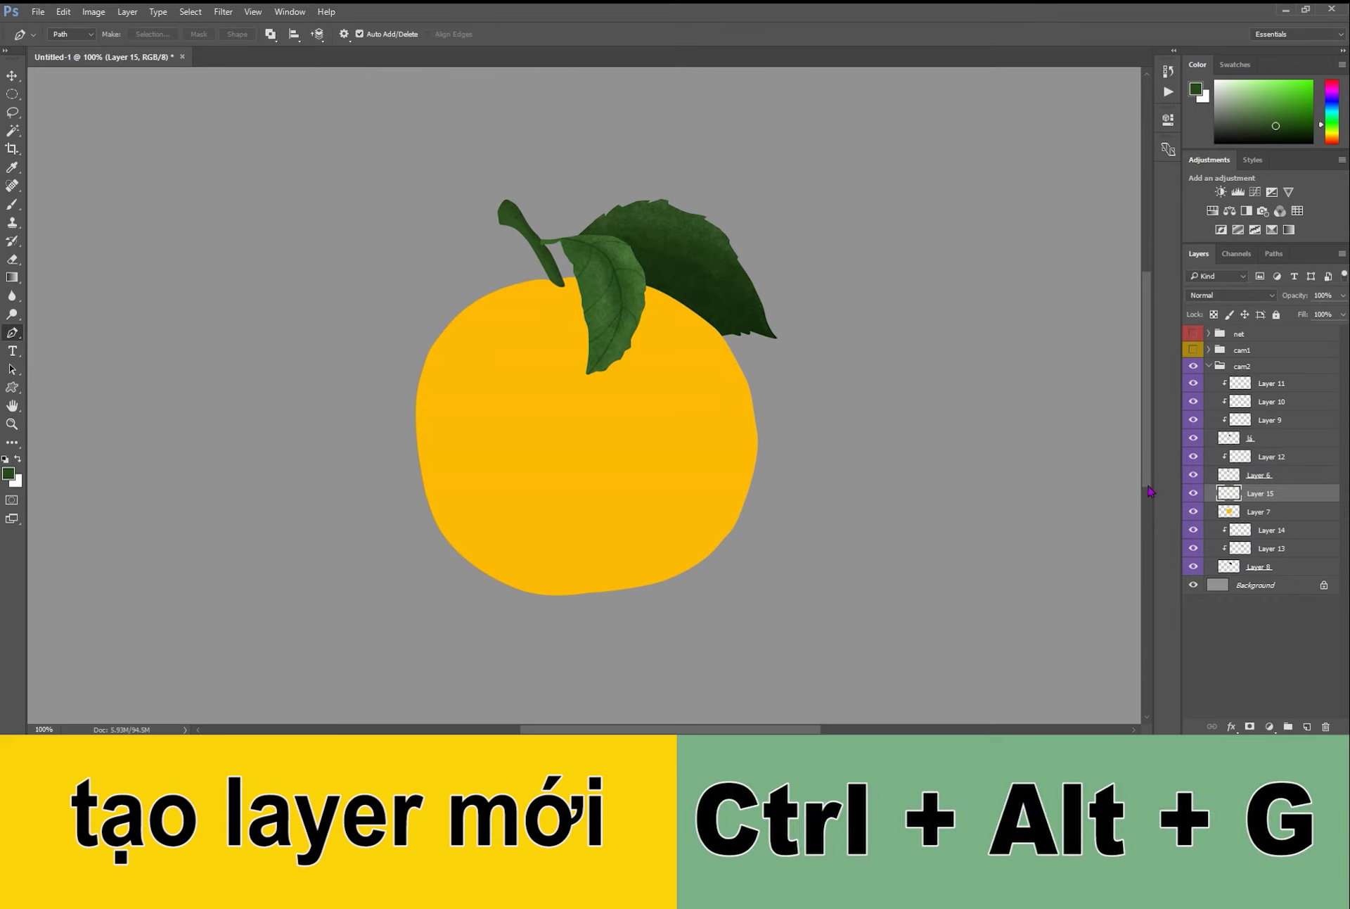
key("ctrl+alt+g")
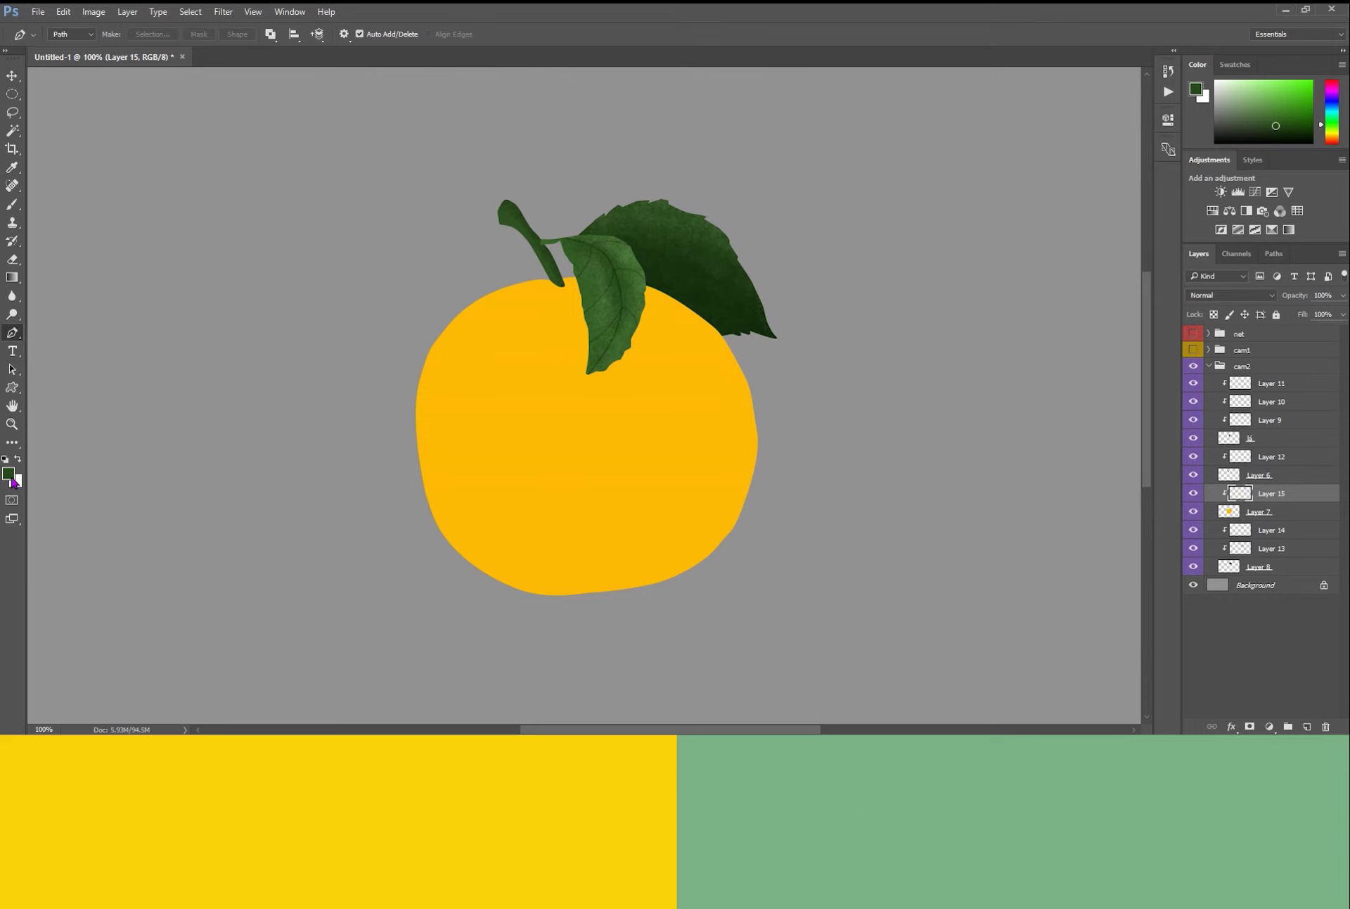
left_click(9, 474)
left_click(613, 431)
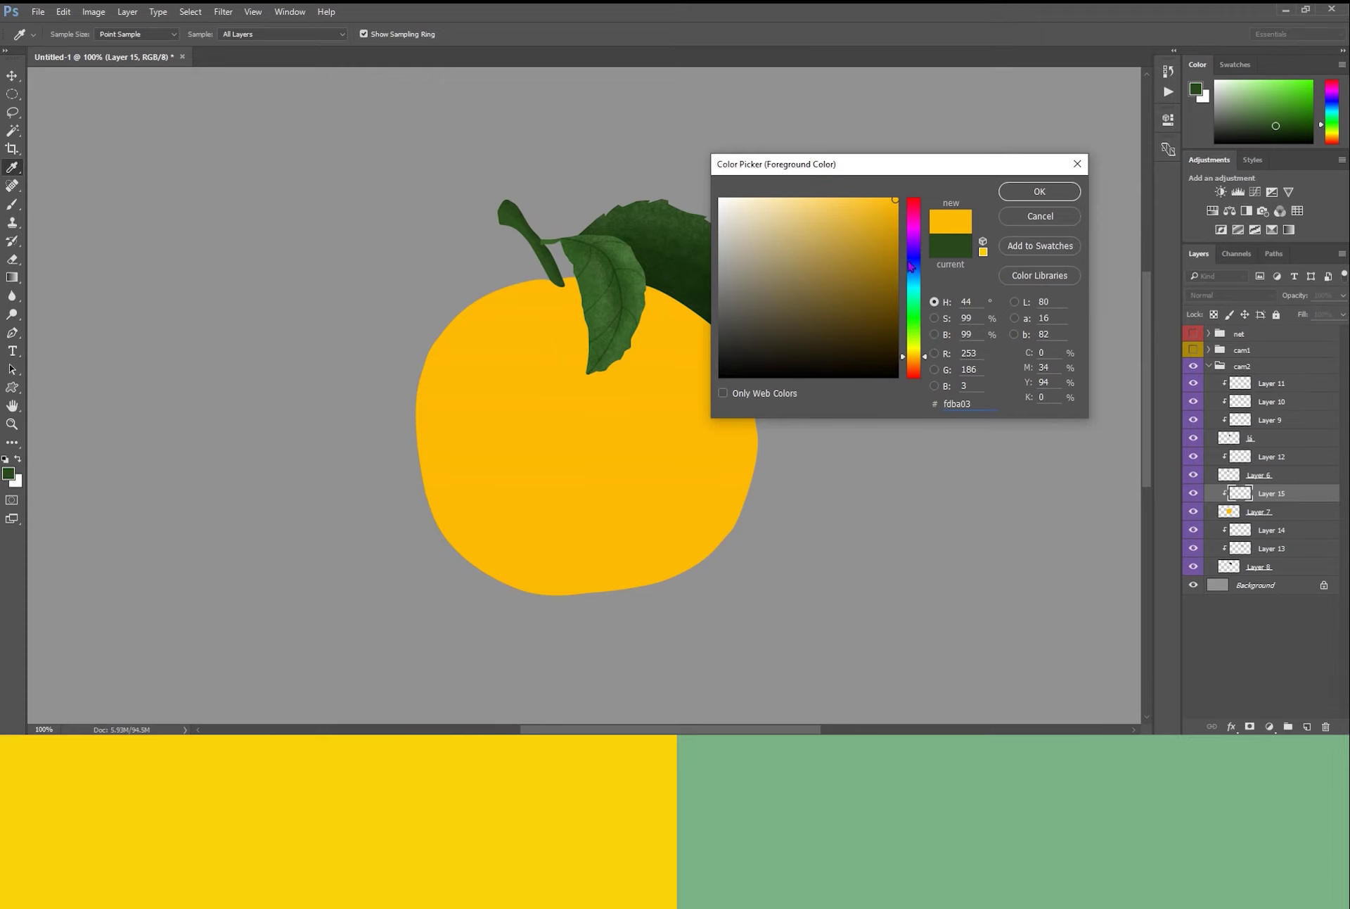
left_click(848, 279)
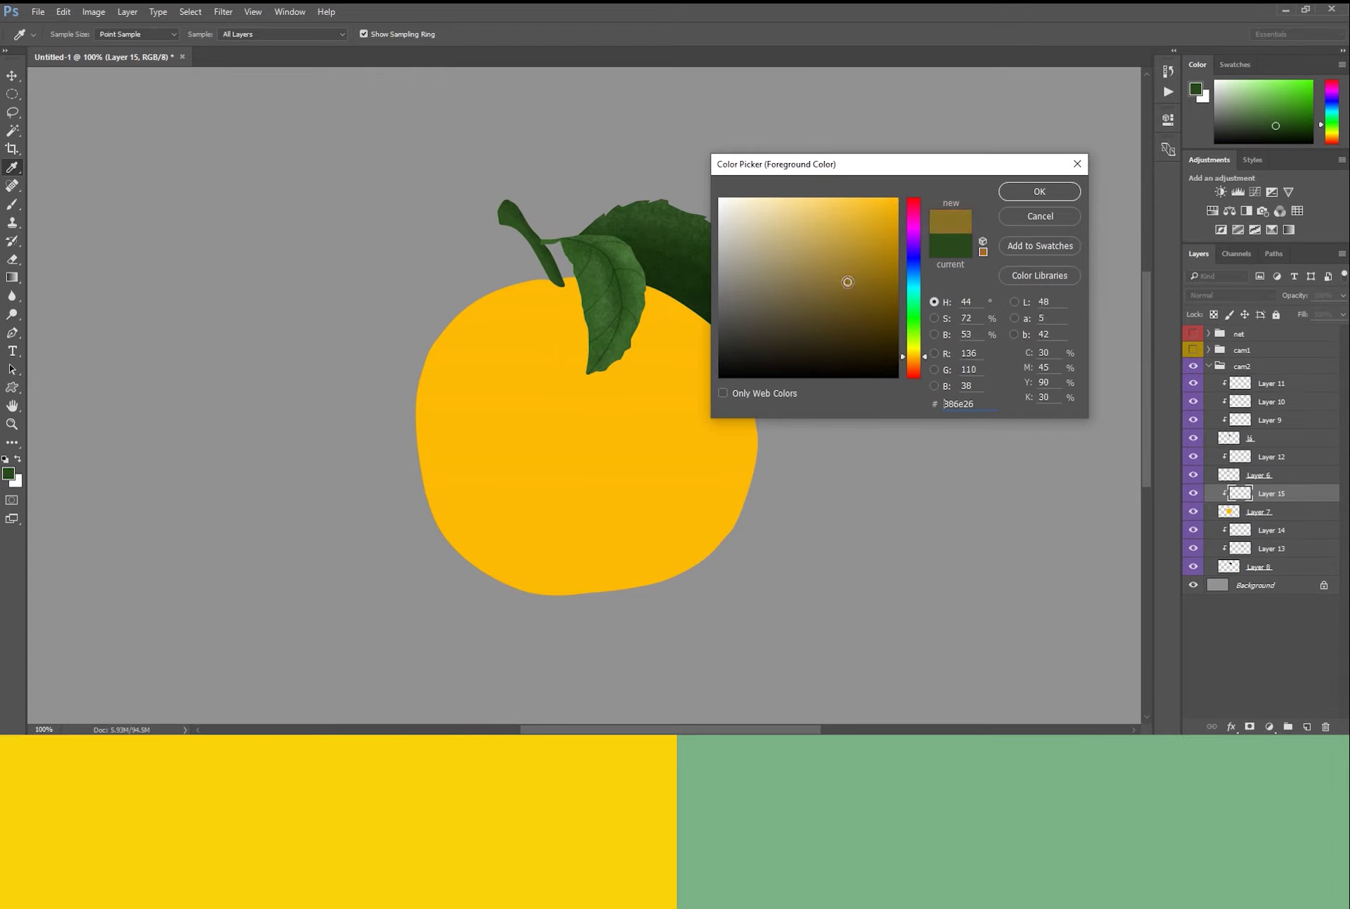
key("Return")
key("p")
scroll(719, 420, "down", 2)
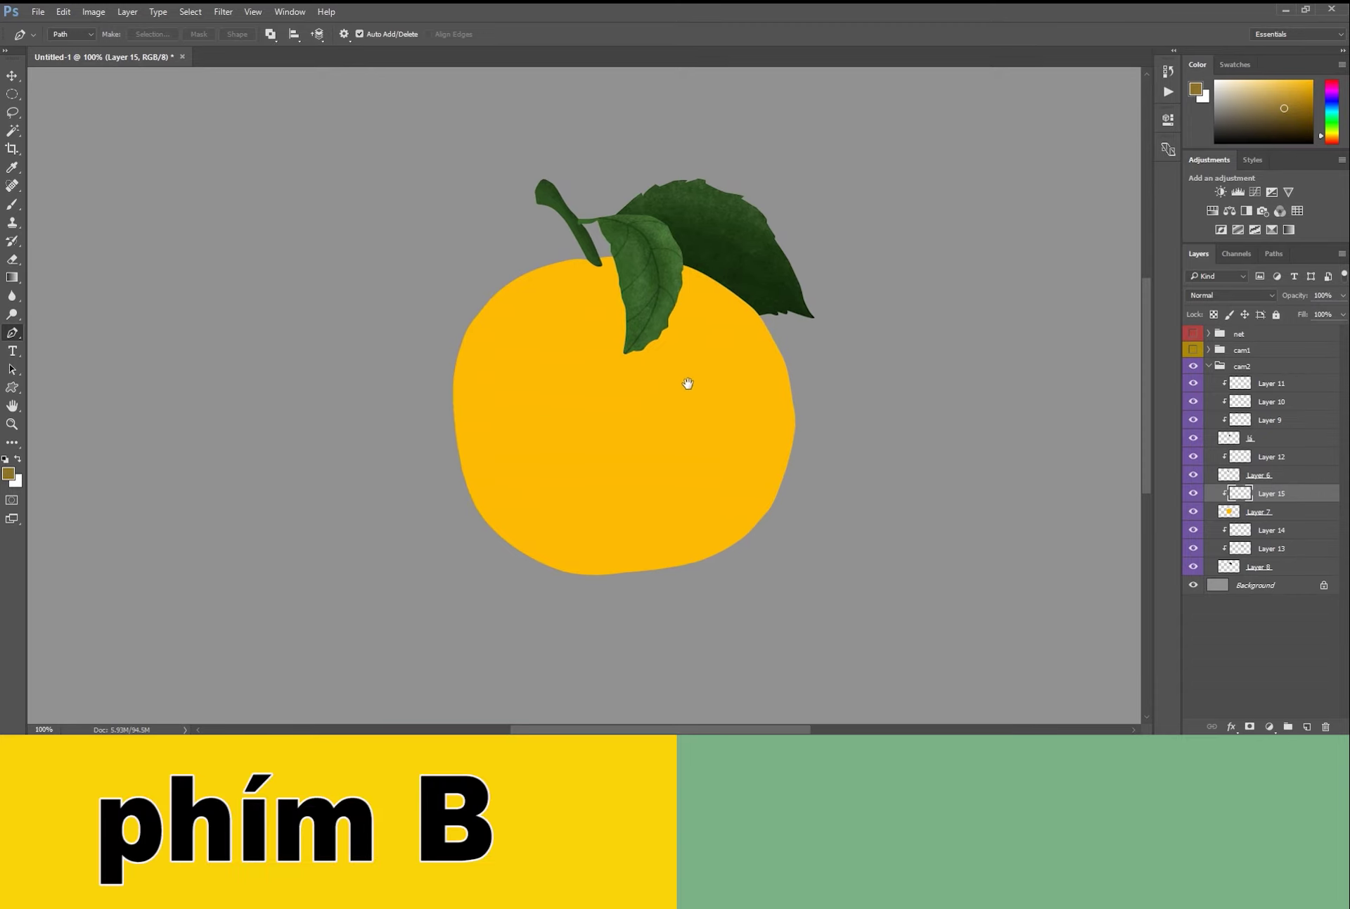
left_click_drag(661, 417, 677, 424)
Paint brownish shading across the orange's lower and right parts with a 90 px brush.
key("b")
right_click(501, 294)
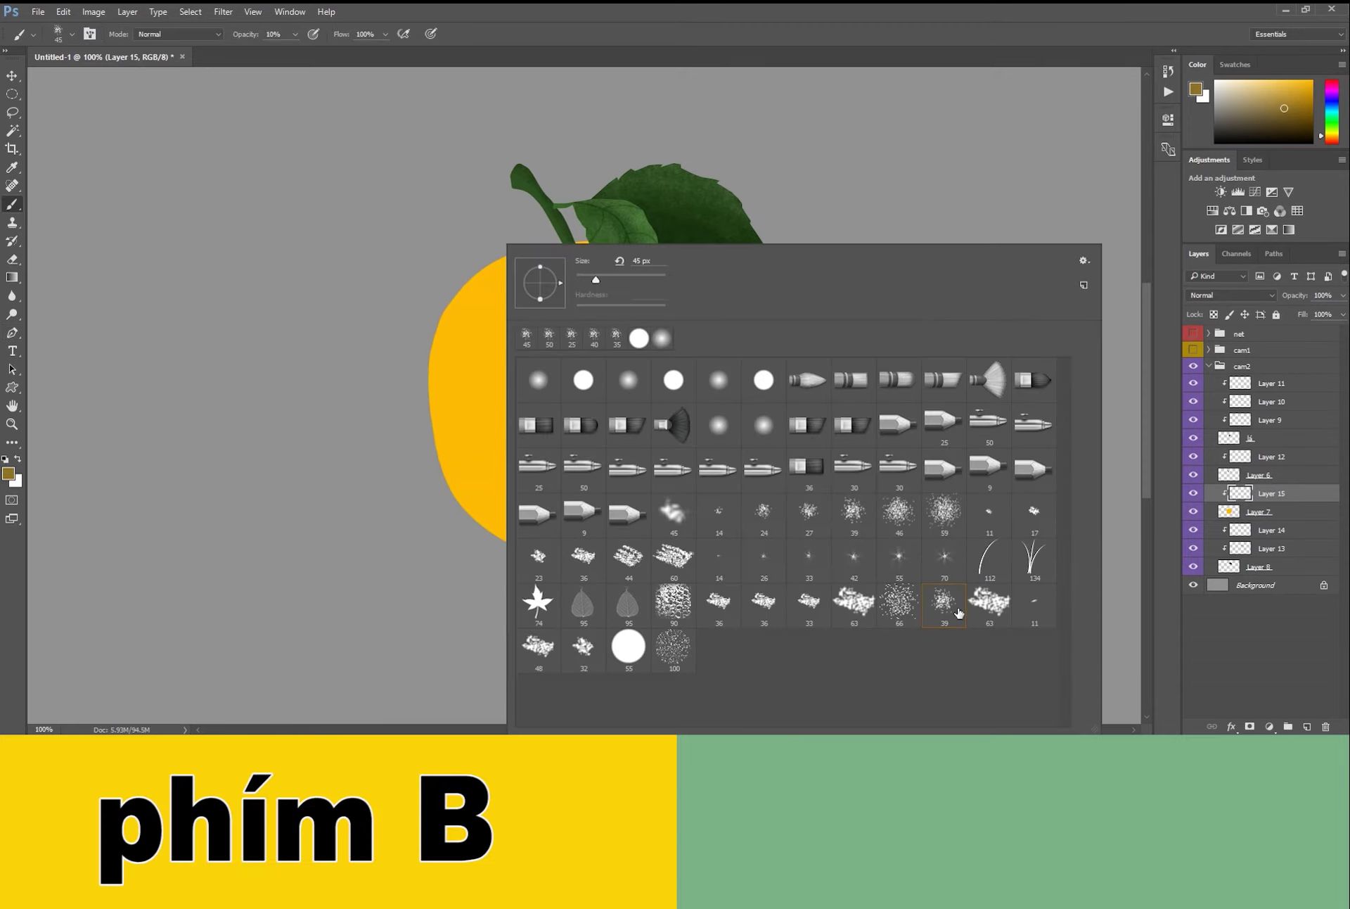
key("Escape")
scroll(684, 386, "down", 1)
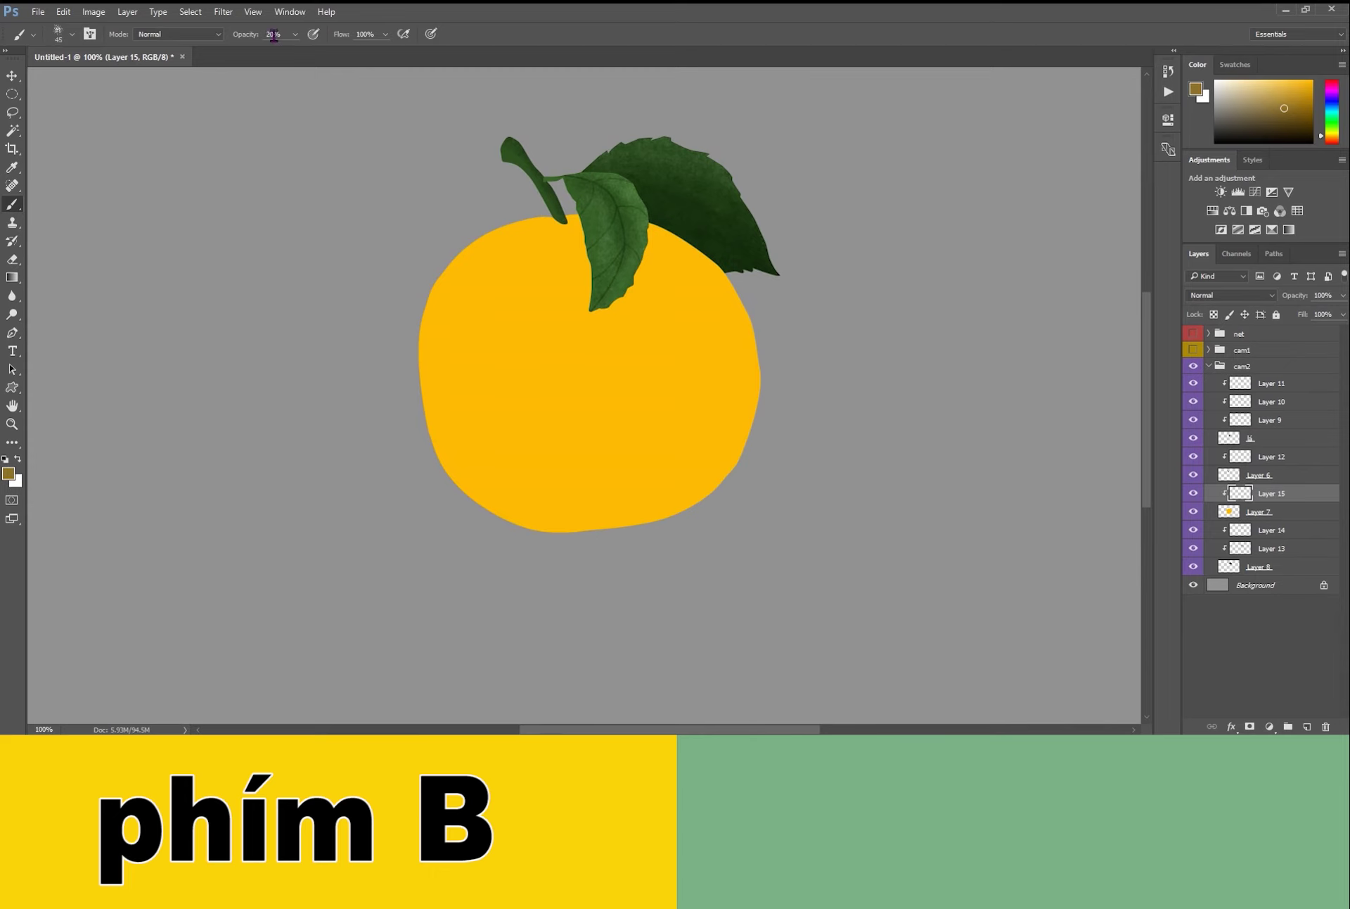
key("bracketright")
key("bracketright")
key("bracketright")
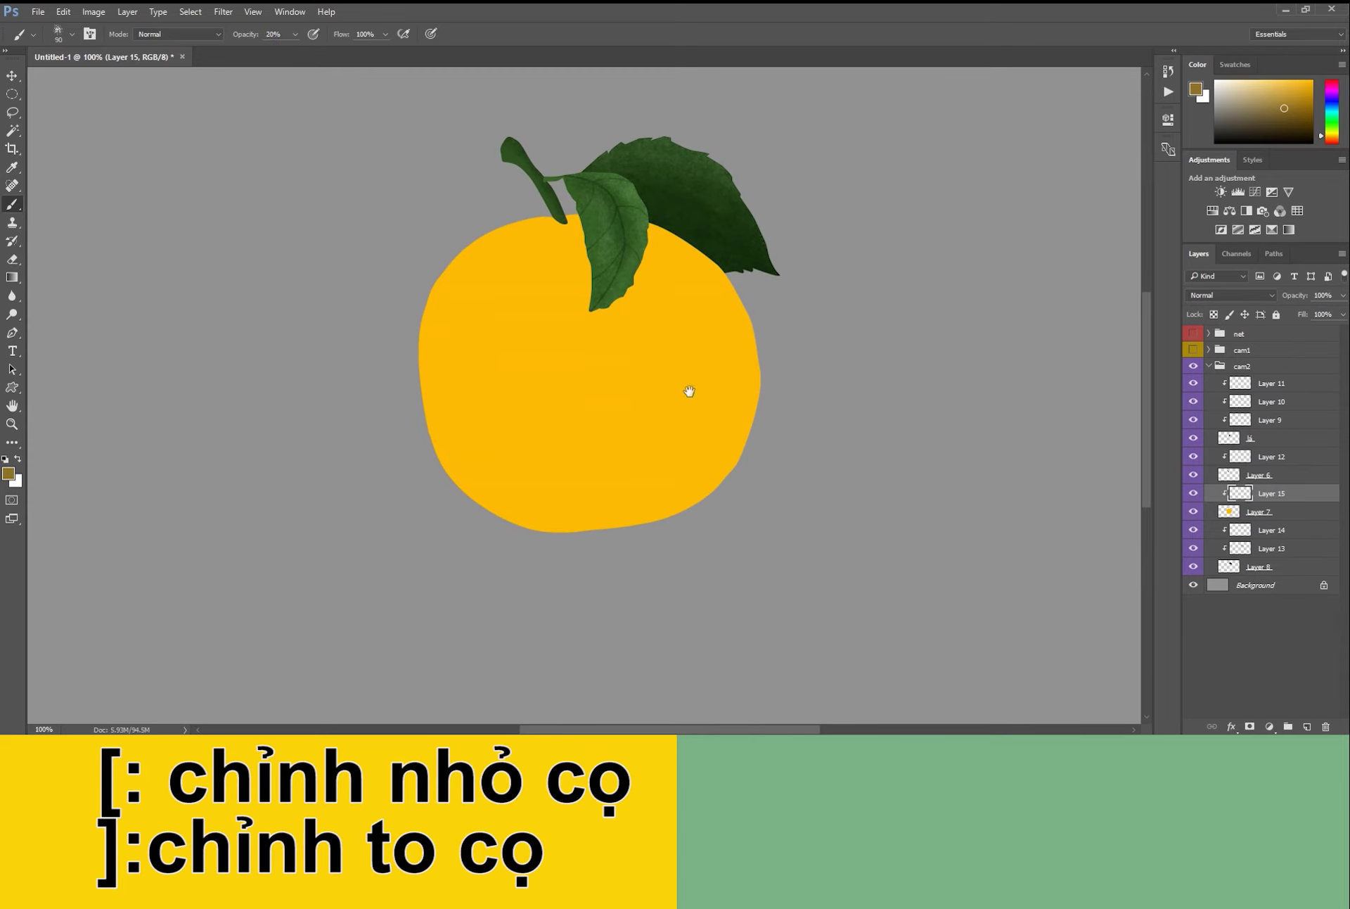
left_click_drag(689, 374, 671, 319)
mouse_move(509, 387)
left_mouse_down()
mouse_move(658, 309)
mouse_move(649, 210)
mouse_move(627, 270)
mouse_move(448, 382)
left_mouse_up()
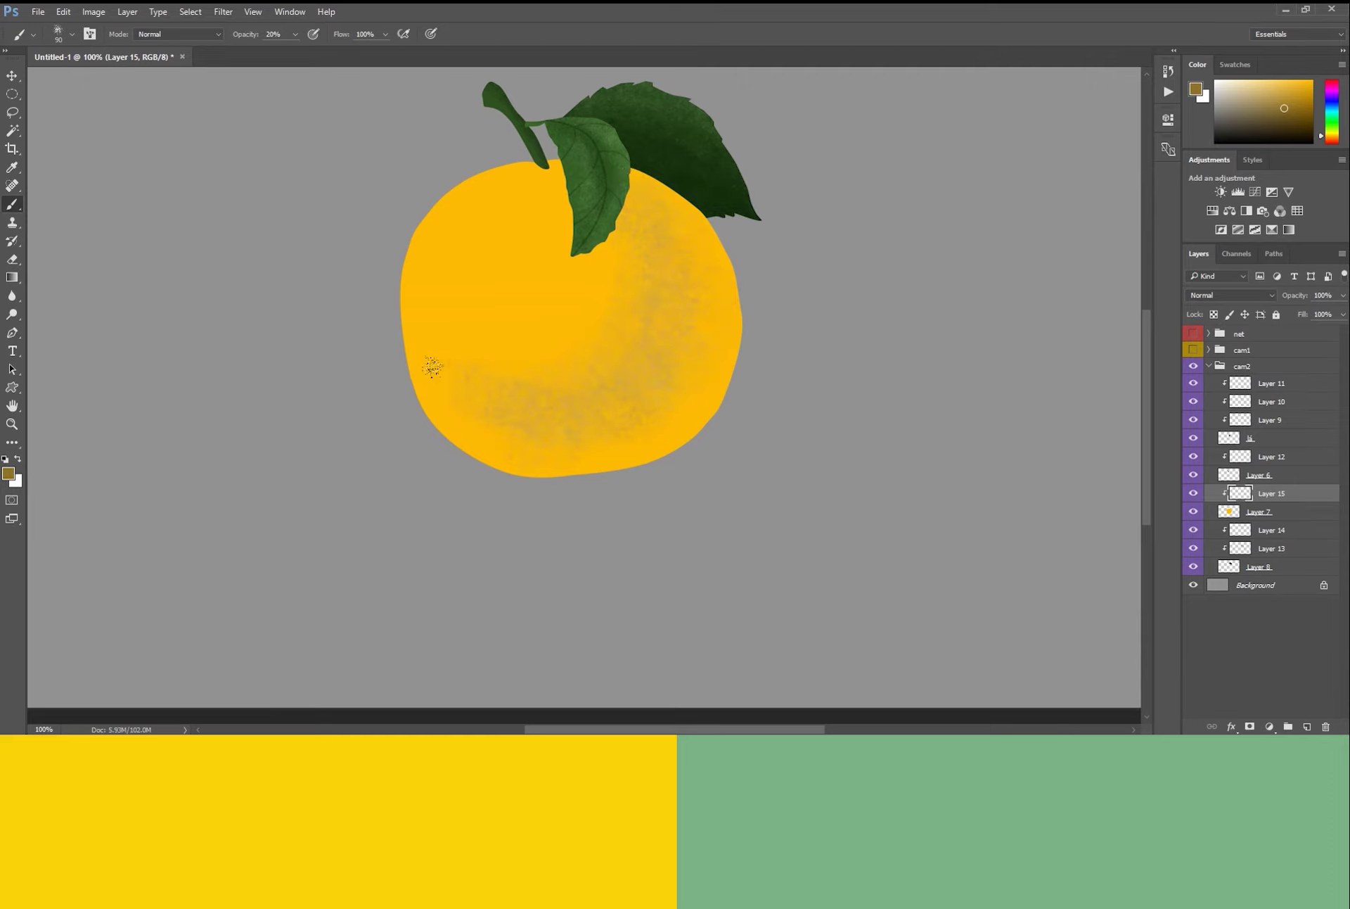
Set the shading layer's blend mode to Multiply after trying Color Burn.
left_click(1221, 295)
left_click(1212, 349)
left_click(1230, 295)
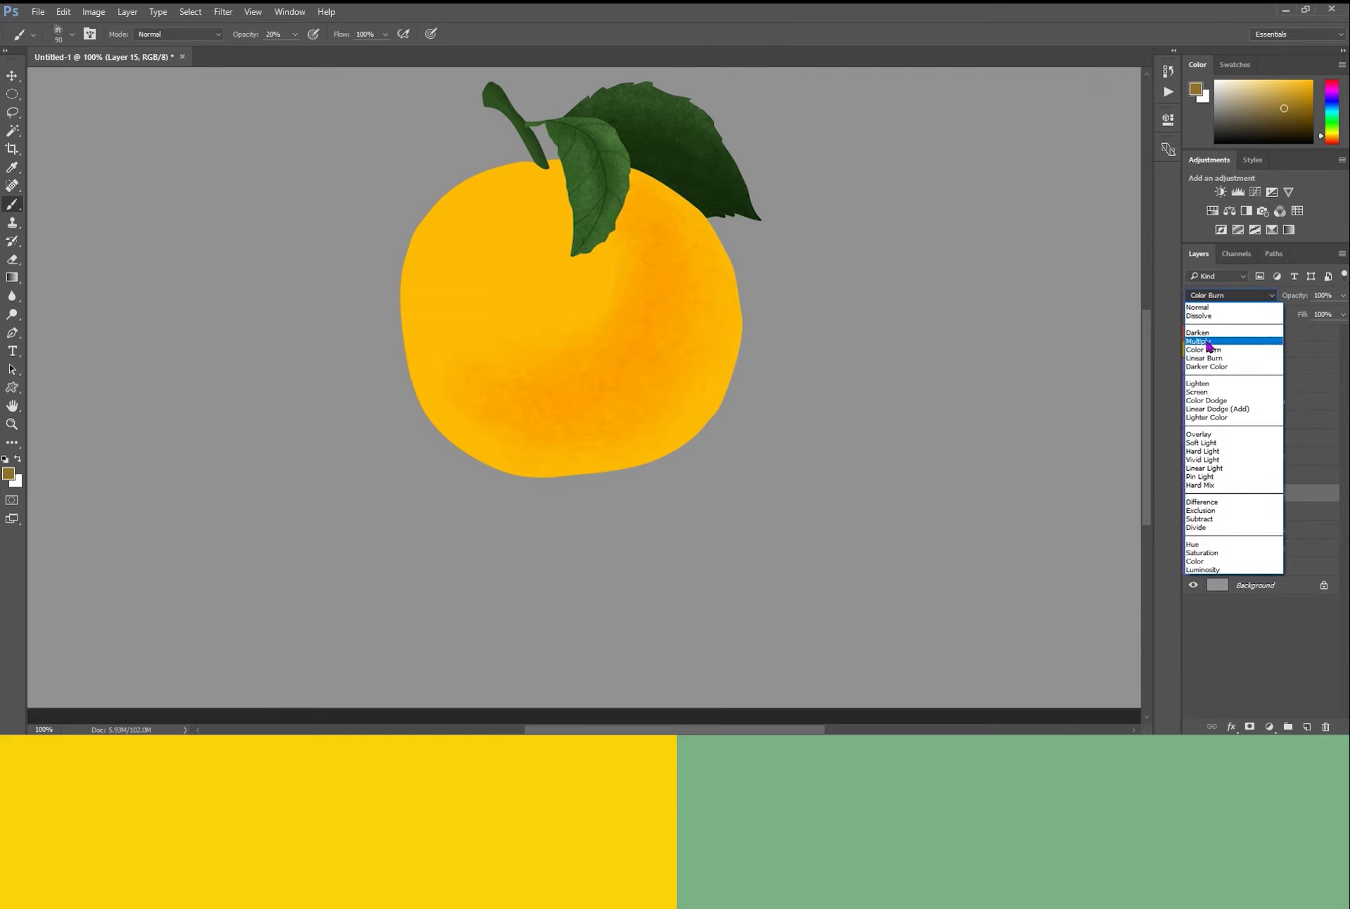
left_click(1199, 341)
scroll(593, 380, "down", 1)
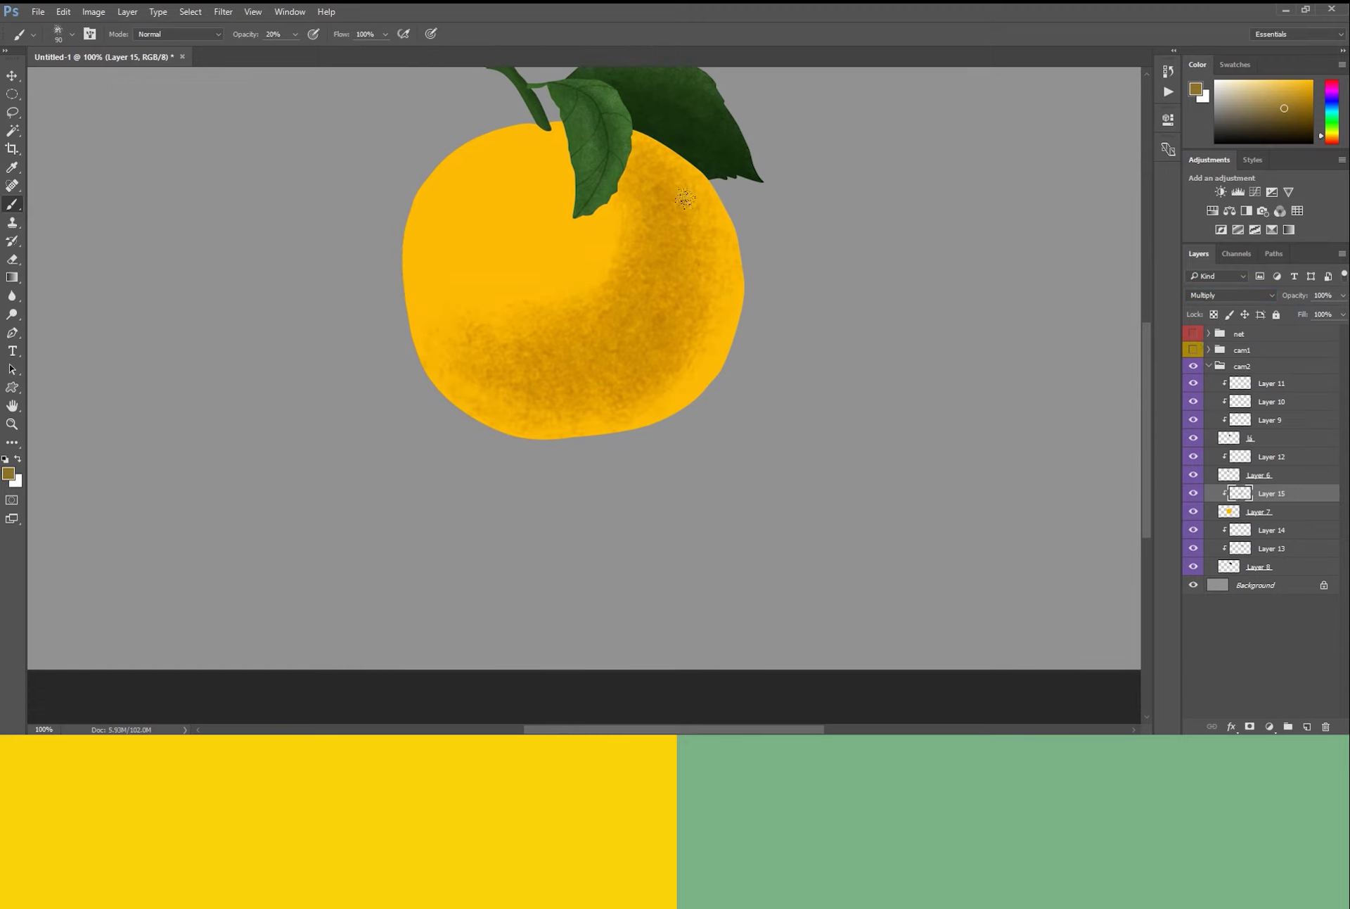
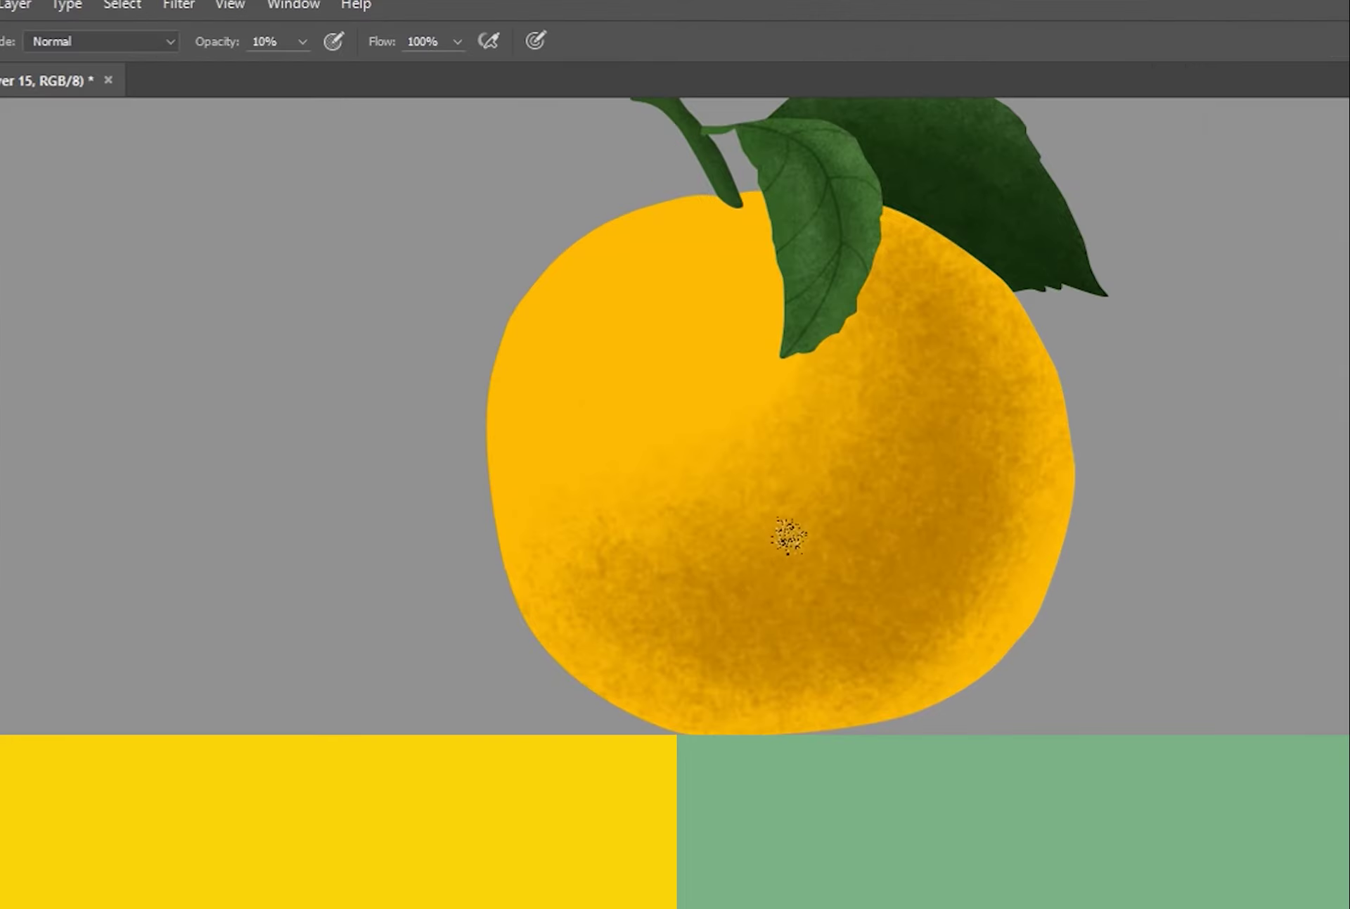
Adjust the brush opacity and make the brush slightly smaller.
key("5")
key("1")
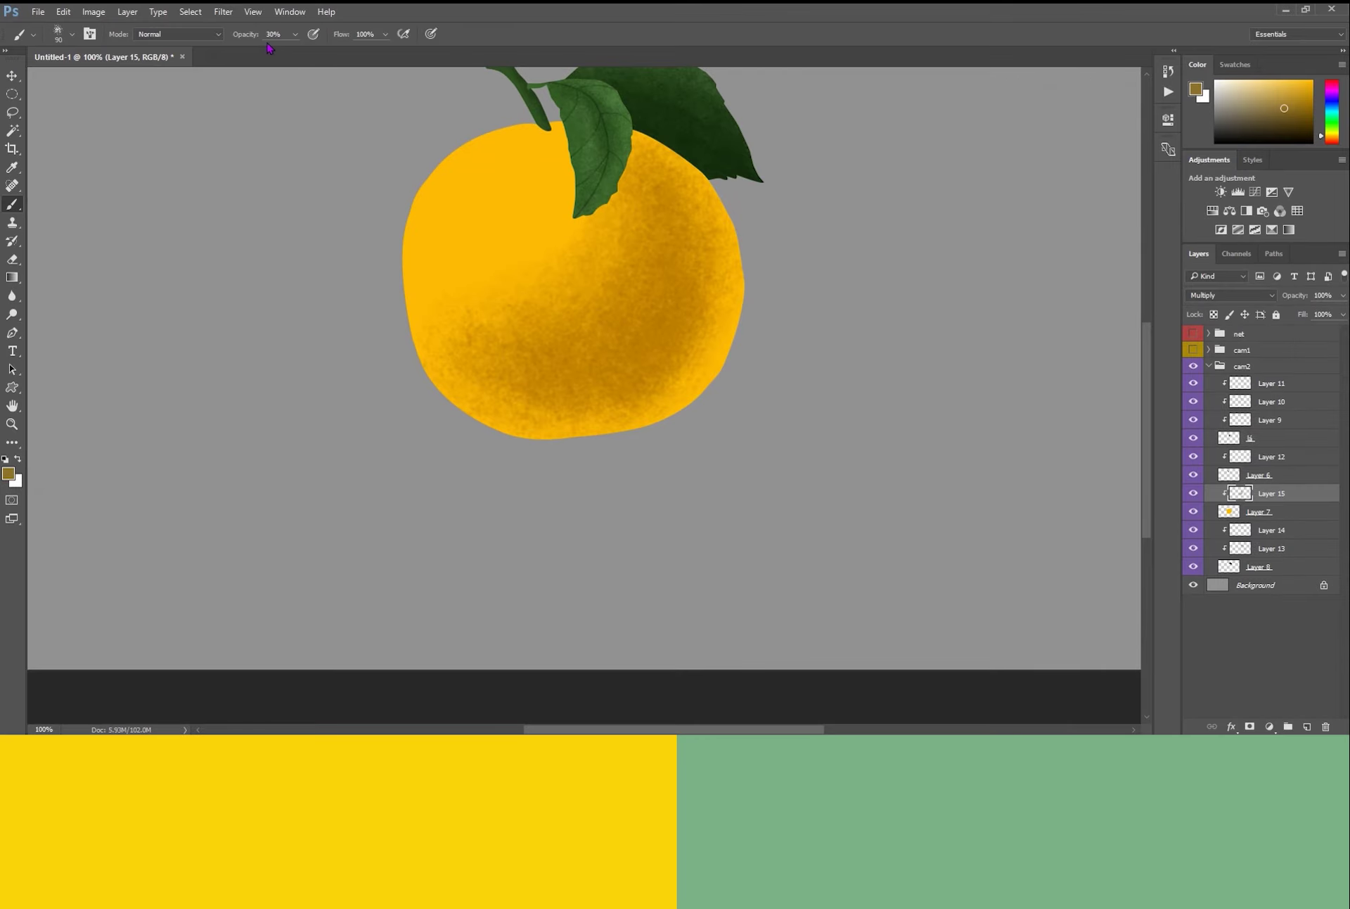
key("bracketleft")
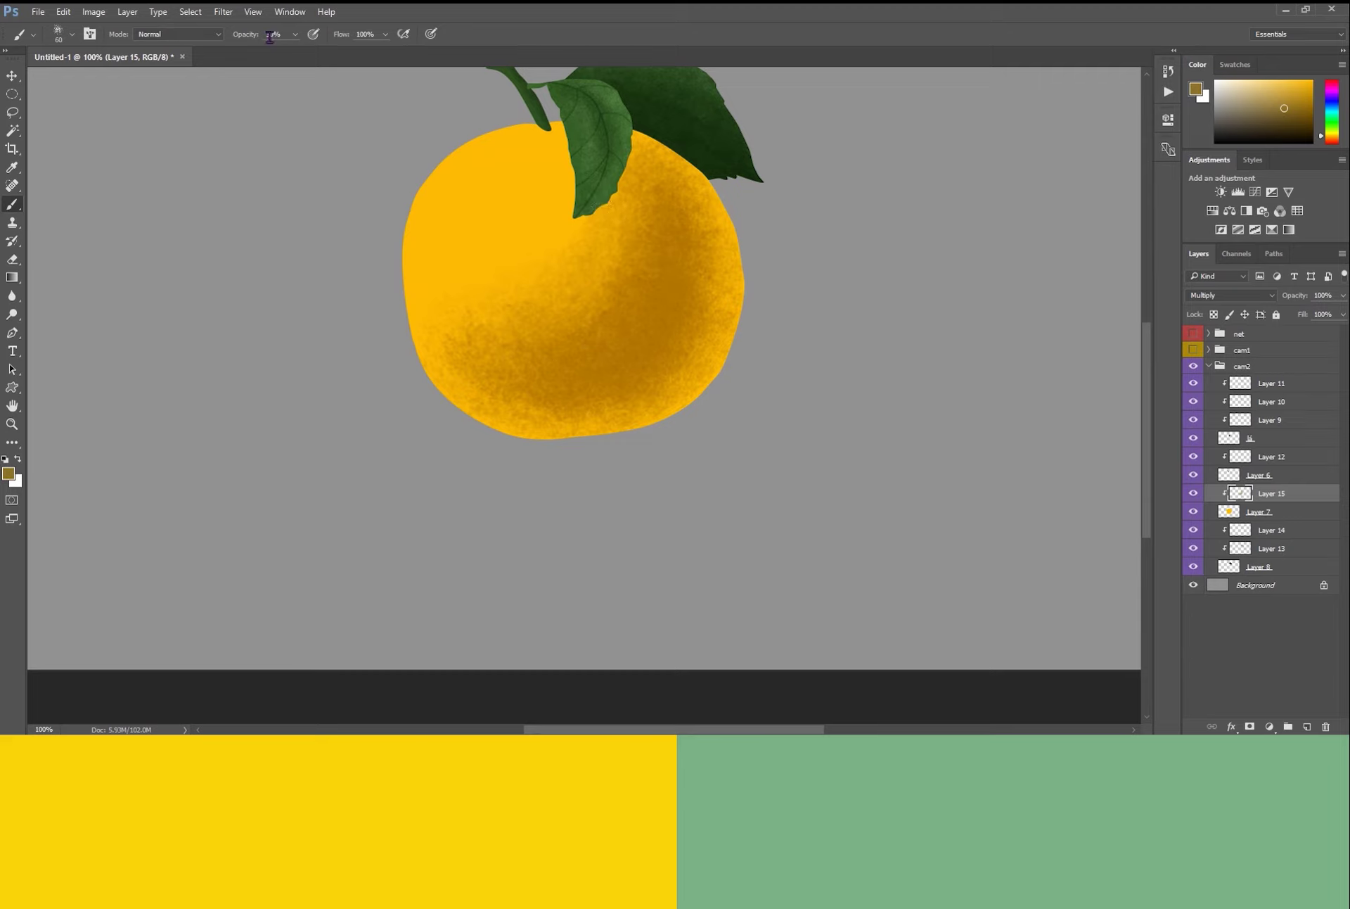
key("2")
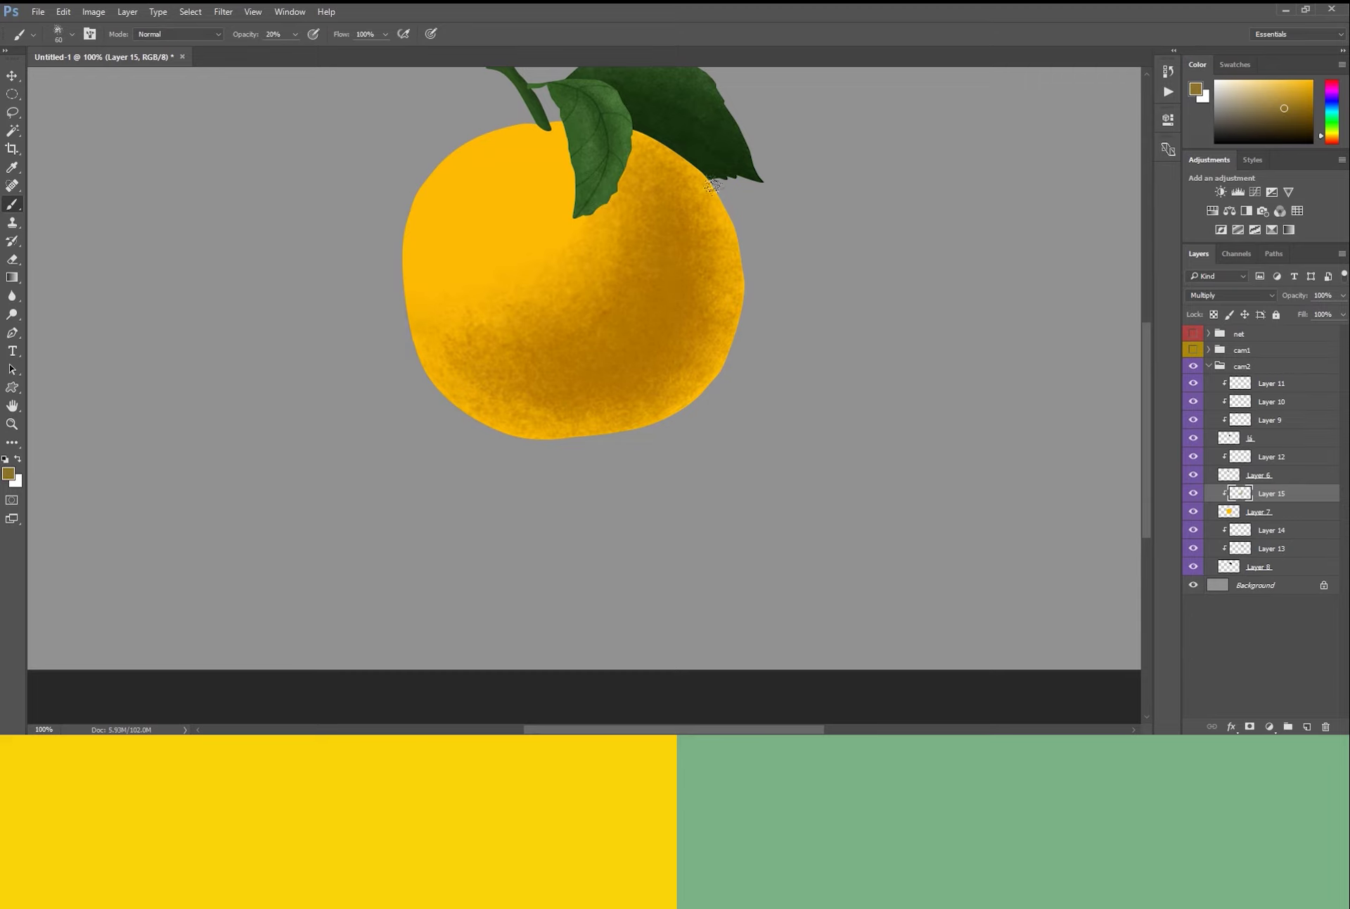
Lower the shadow layer's opacity to 70% and add a new layer above it.
key("p")
key("7")
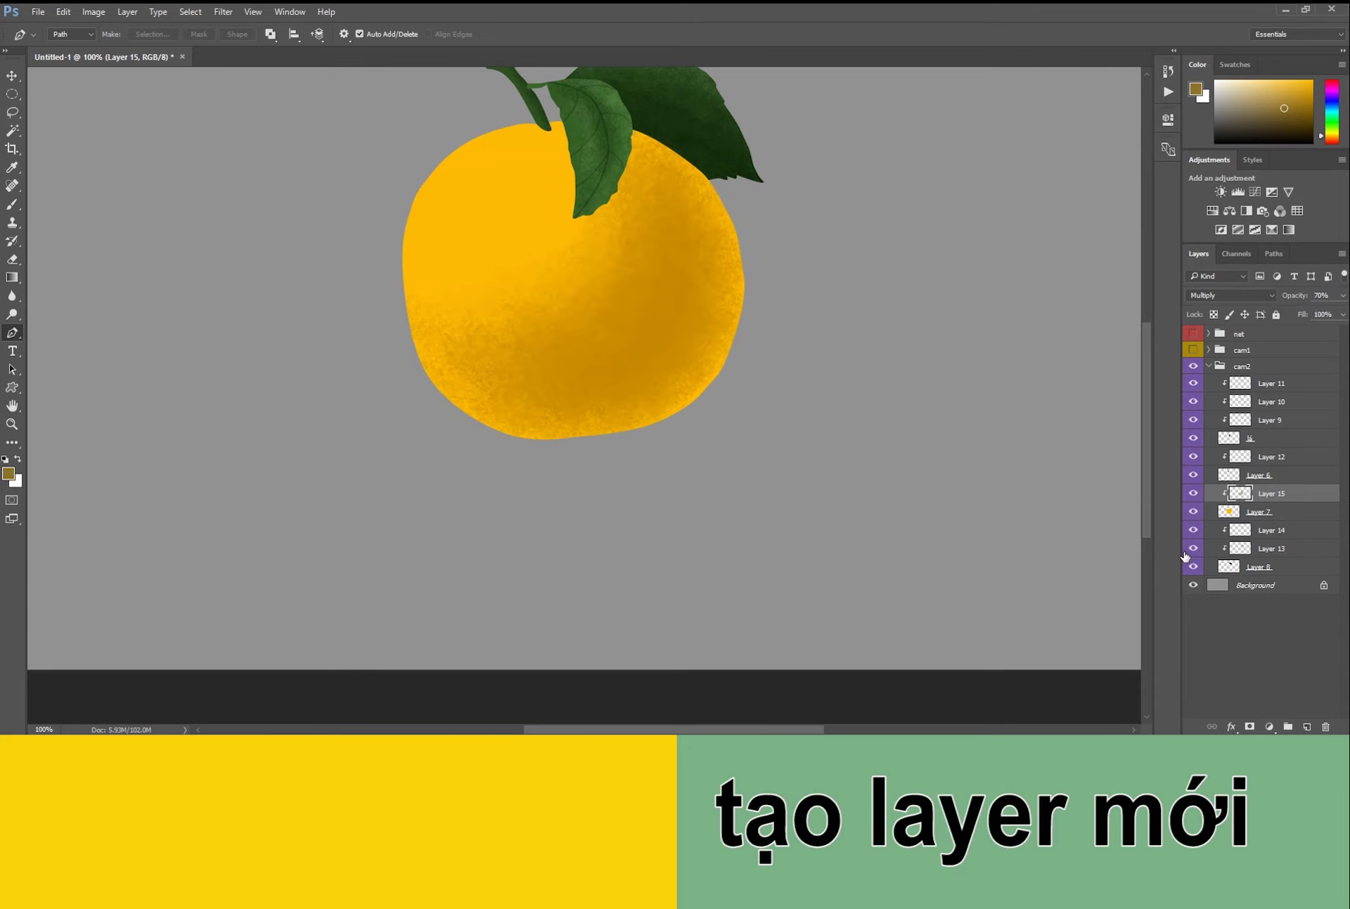
left_click(1307, 727)
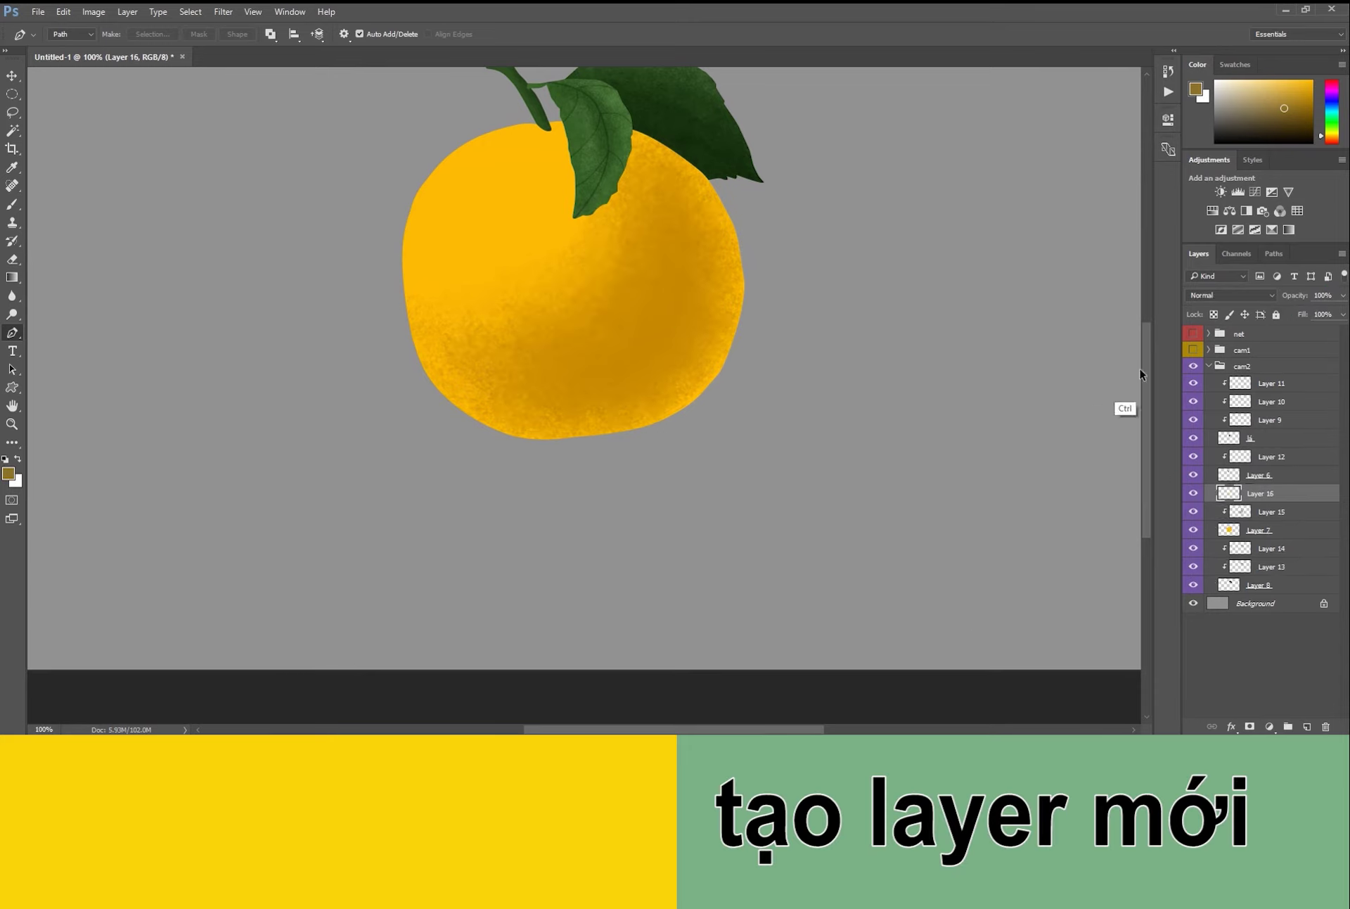
Set the new layer to Multiply and paint a dark curved shadow across the orange's lower right.
left_click(1231, 295)
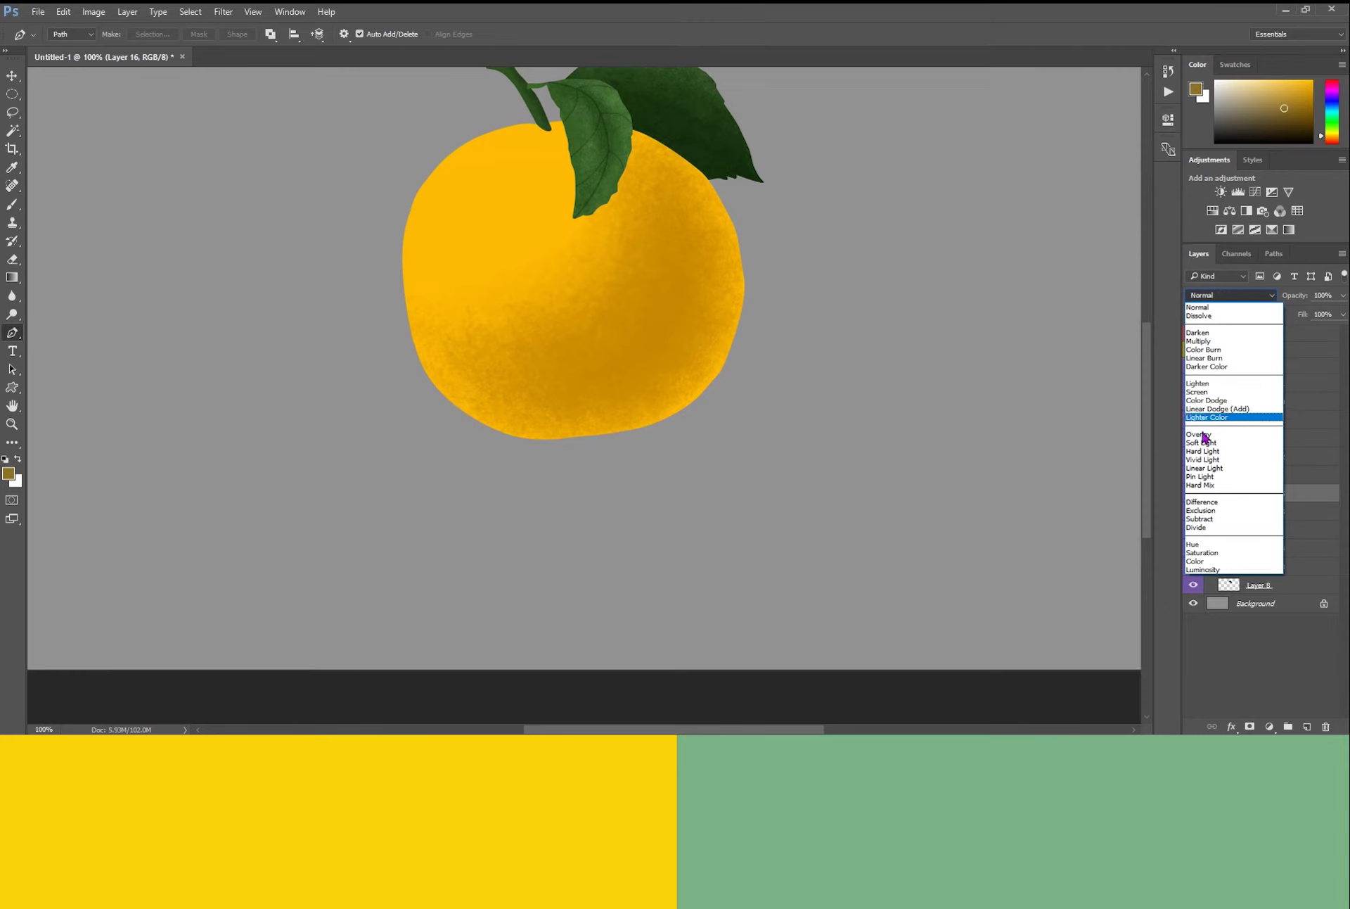
left_click(1206, 345)
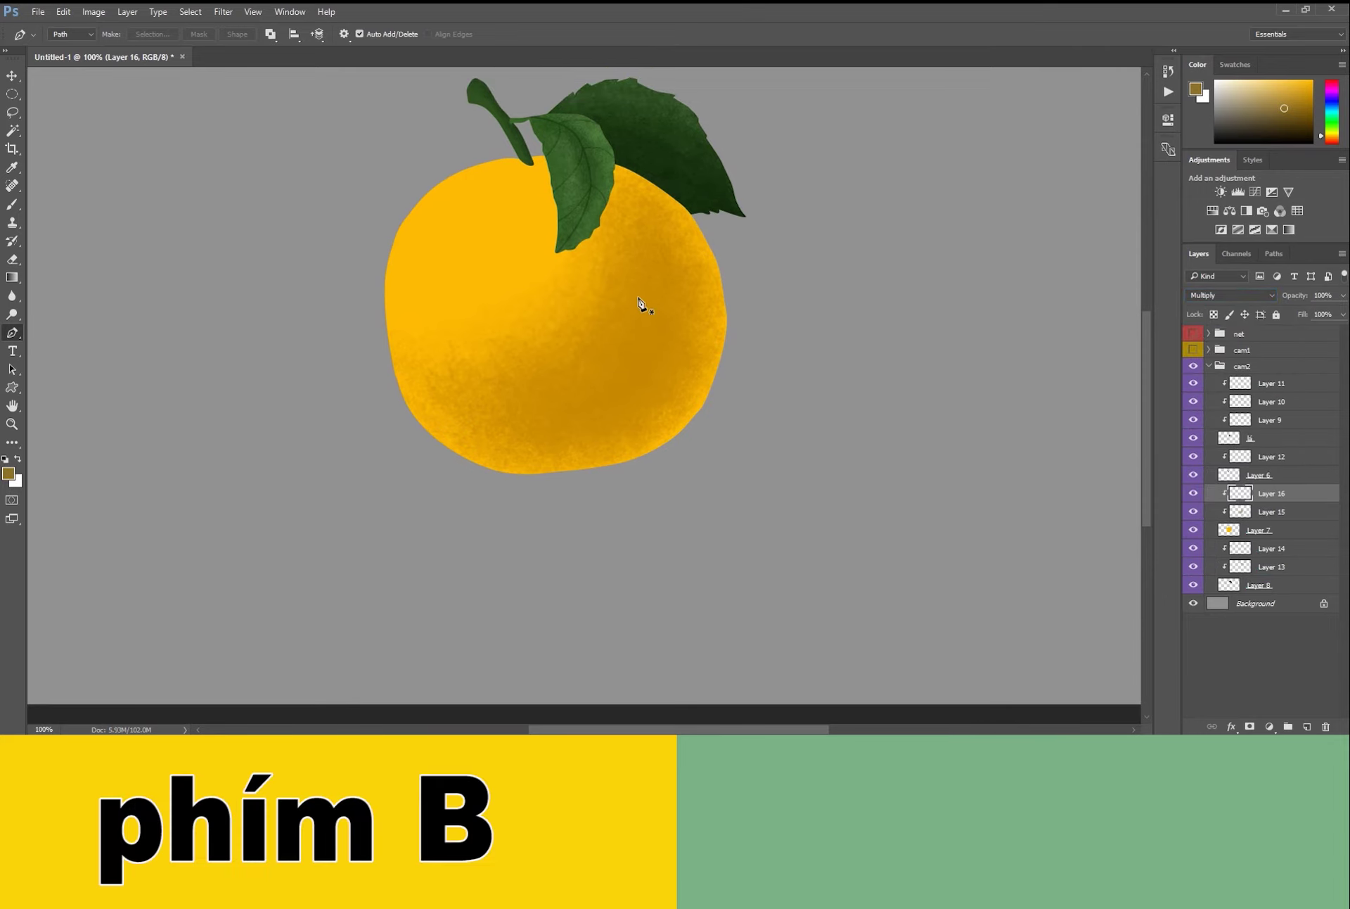
key("b")
mouse_move(648, 256)
left_mouse_down()
mouse_move(519, 408)
mouse_move(604, 352)
mouse_move(517, 395)
mouse_move(602, 349)
mouse_move(666, 360)
mouse_move(612, 415)
mouse_move(662, 320)
mouse_move(666, 361)
mouse_move(649, 274)
left_mouse_up()
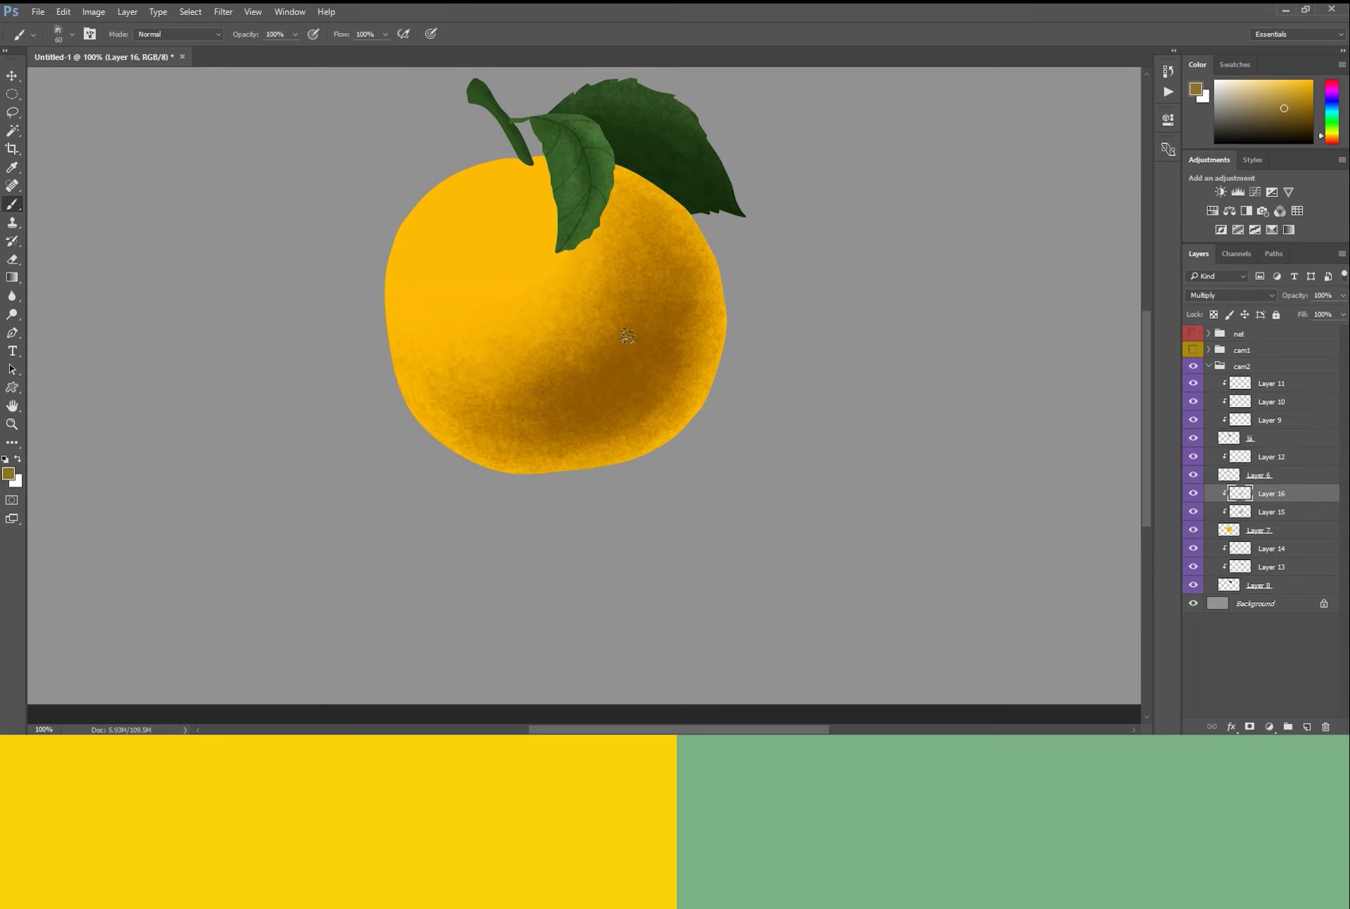
key("ctrl+minus")
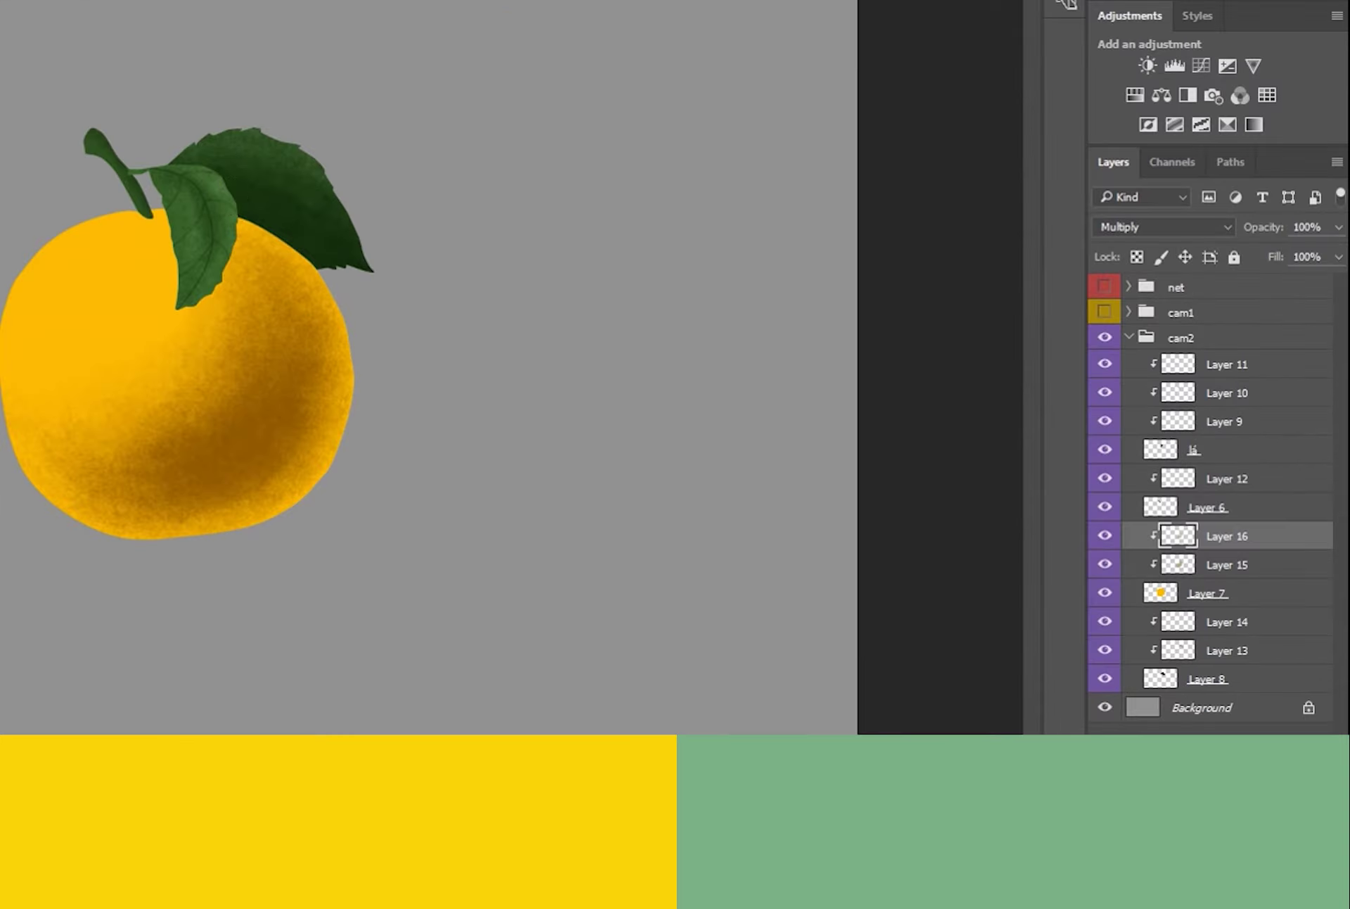
key("ctrl+plus")
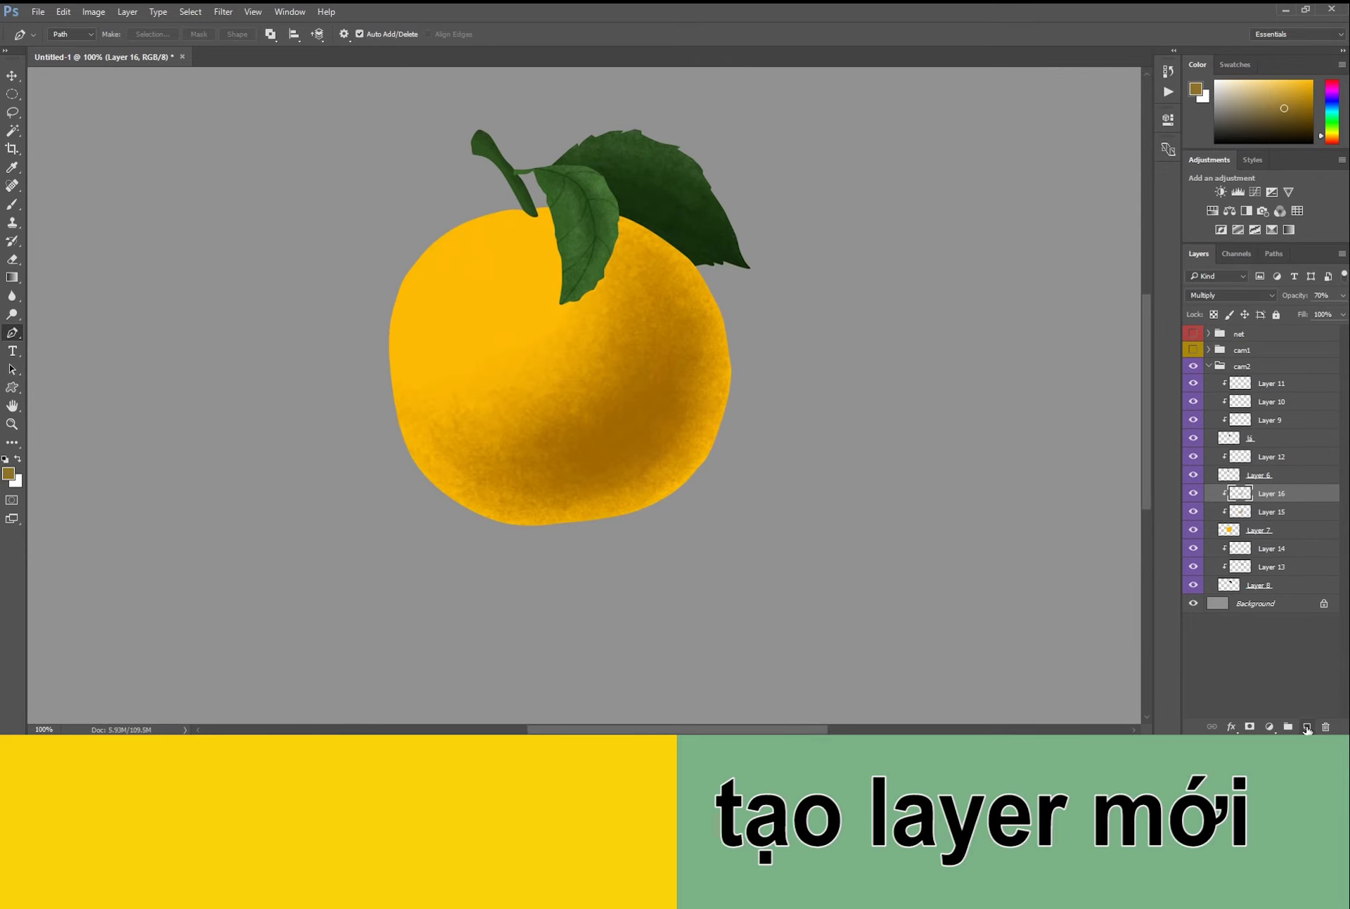
Add a new layer clipped to the orange and set it to Screen blending.
left_click(1307, 727)
key("ctrl+alt+g")
left_click(1222, 281)
left_click(1227, 296)
left_click(1202, 392)
scroll(696, 446, "down", 3)
Sample the orange's colour and brush soft highlights over its upper left and centre.
key("i")
left_click(496, 193)
scroll(551, 281, "up", 2)
key("b")
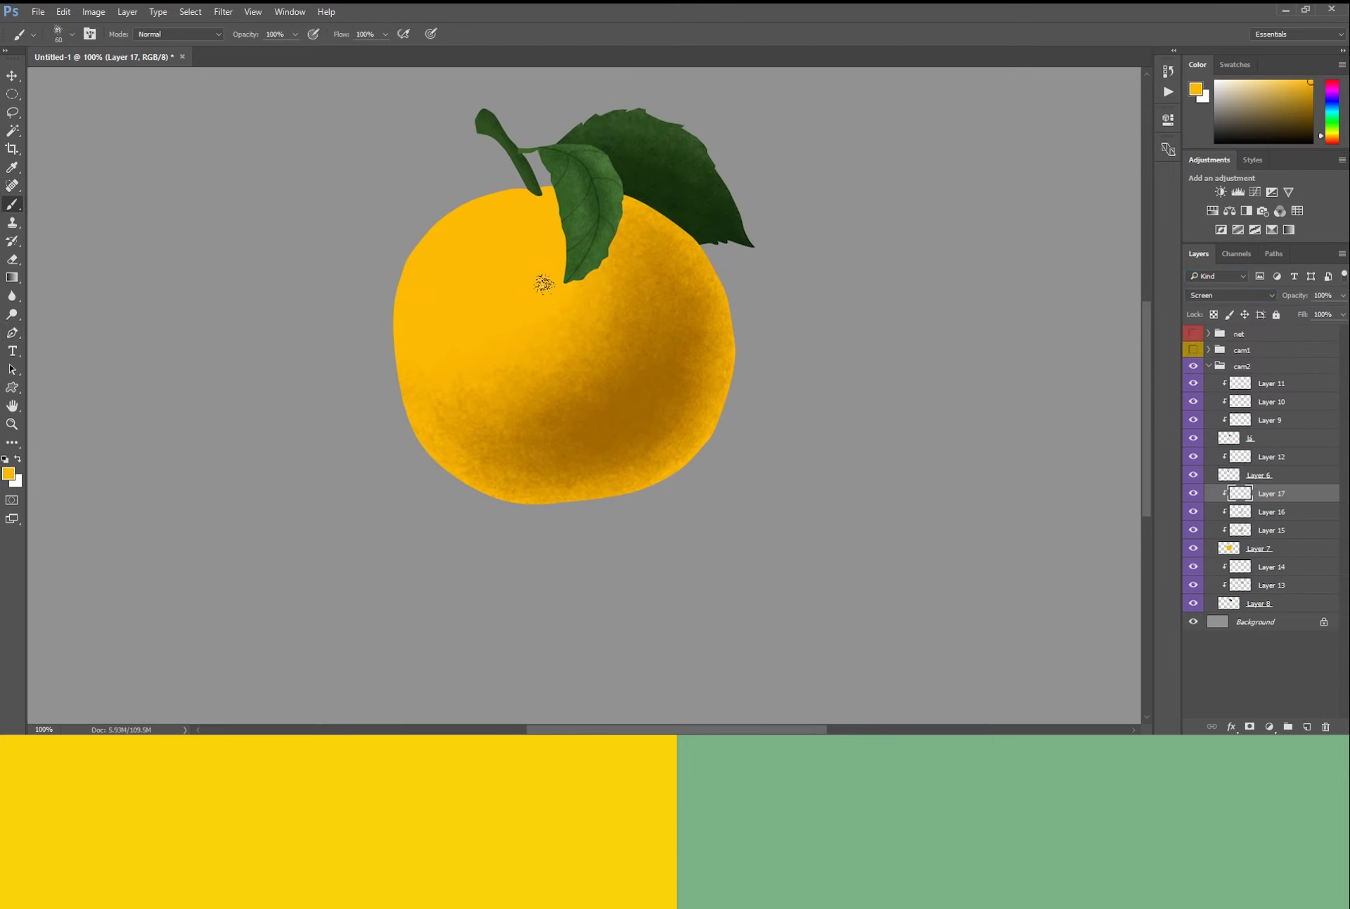
key("bracketright")
key("bracketright")
key("3")
left_click_drag(467, 250, 494, 240)
key("2")
left_click_drag(506, 351, 457, 286)
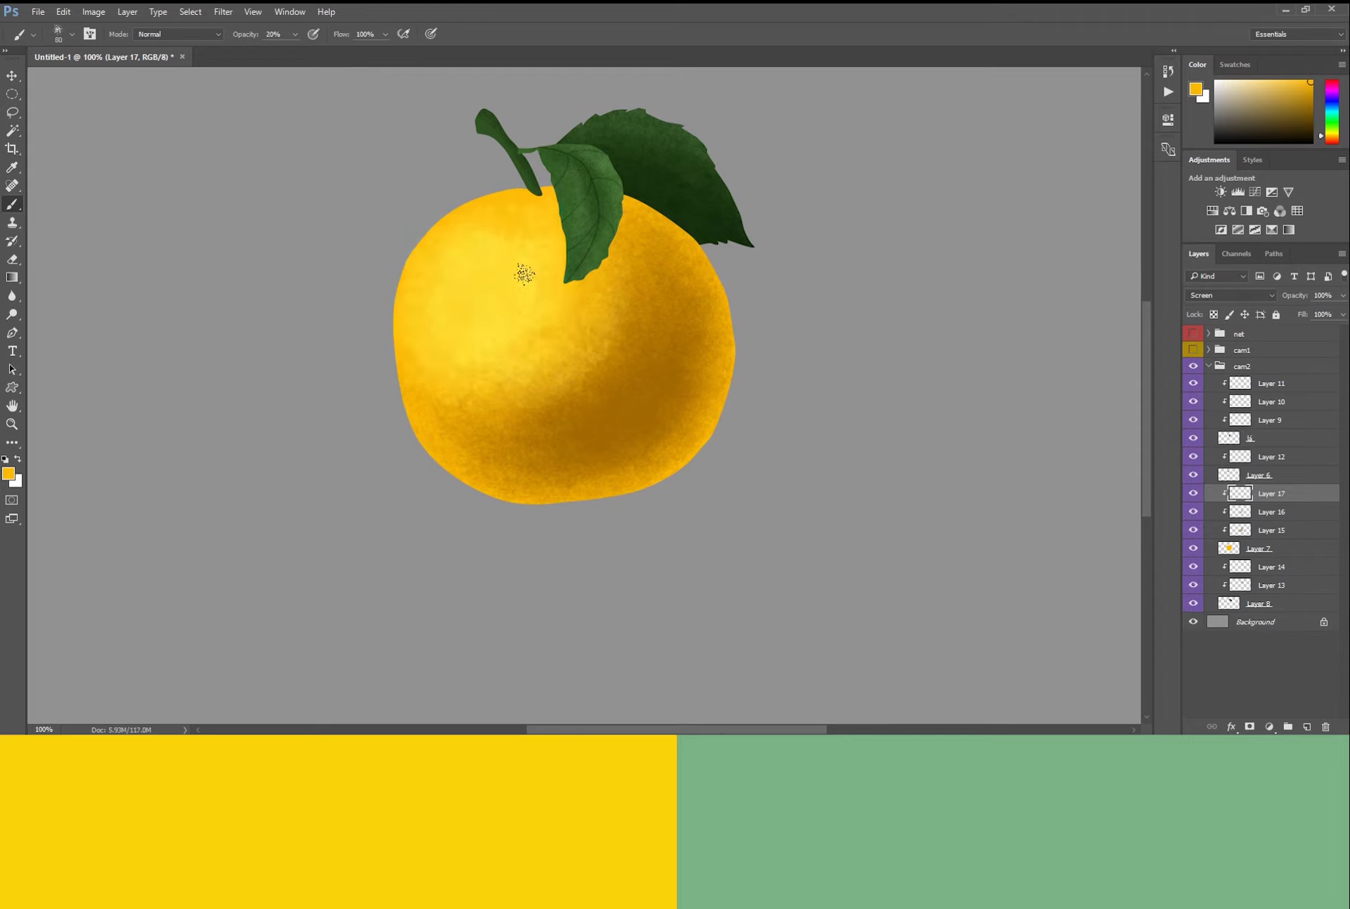
left_click_drag(725, 325, 619, 485)
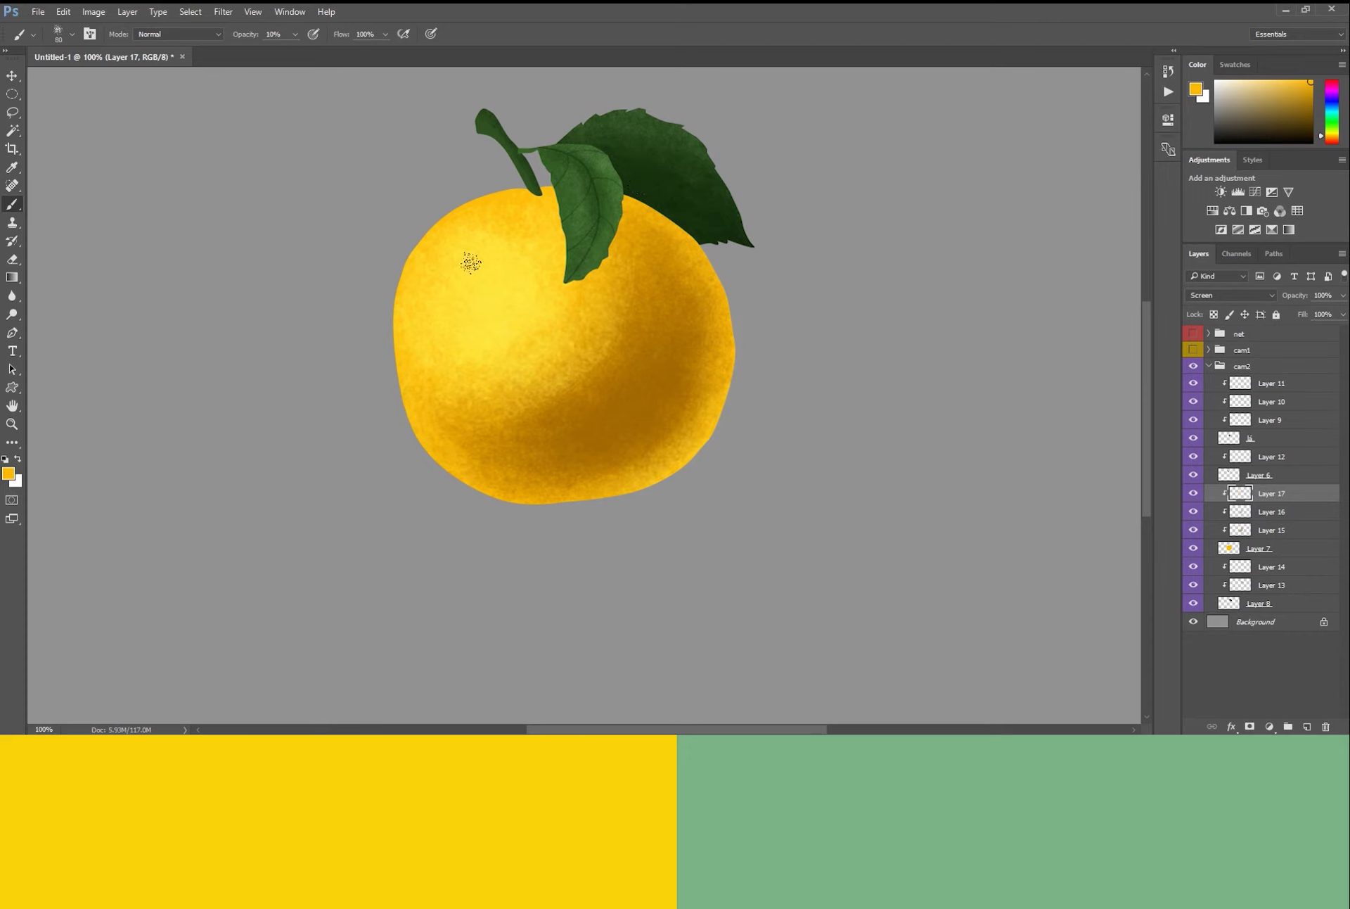
Ease the highlight layer's opacity to 90% and add another new layer.
key("p")
key("9")
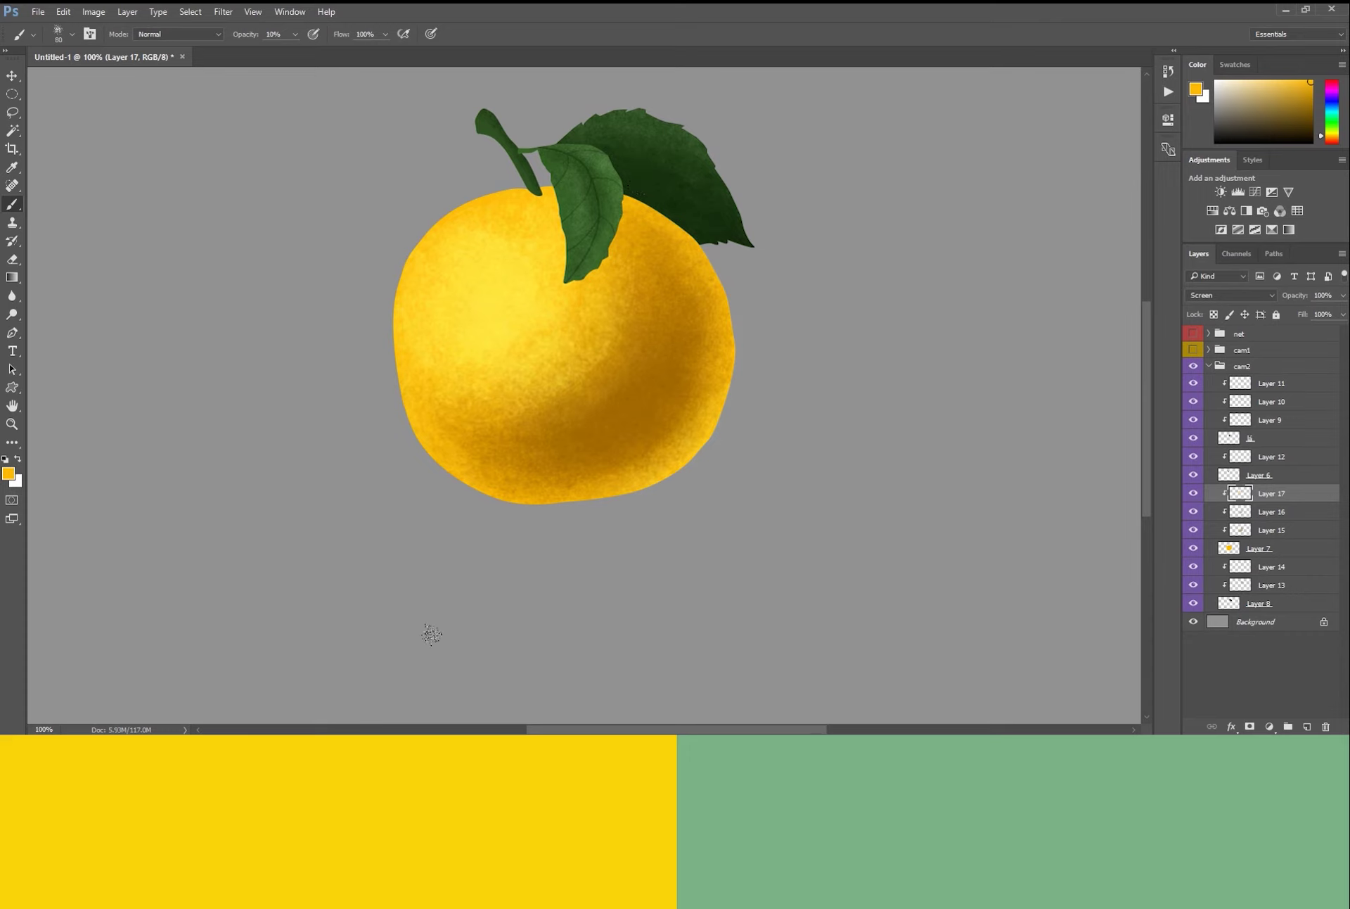
left_click(1306, 728)
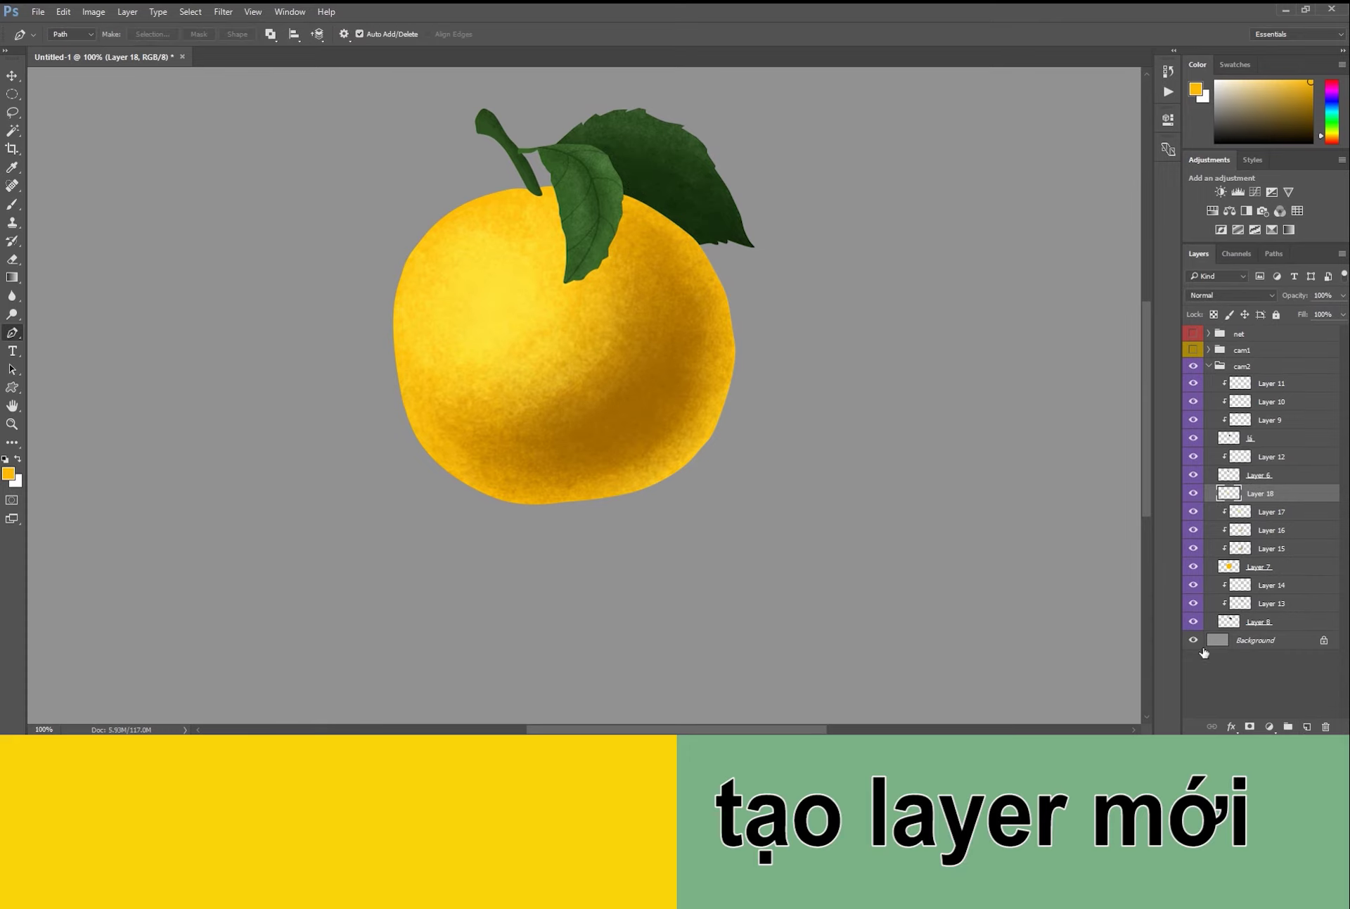
Clip the new layer to the orange and set it to Screen blending.
key("ctrl+alt+g")
left_click(1216, 295)
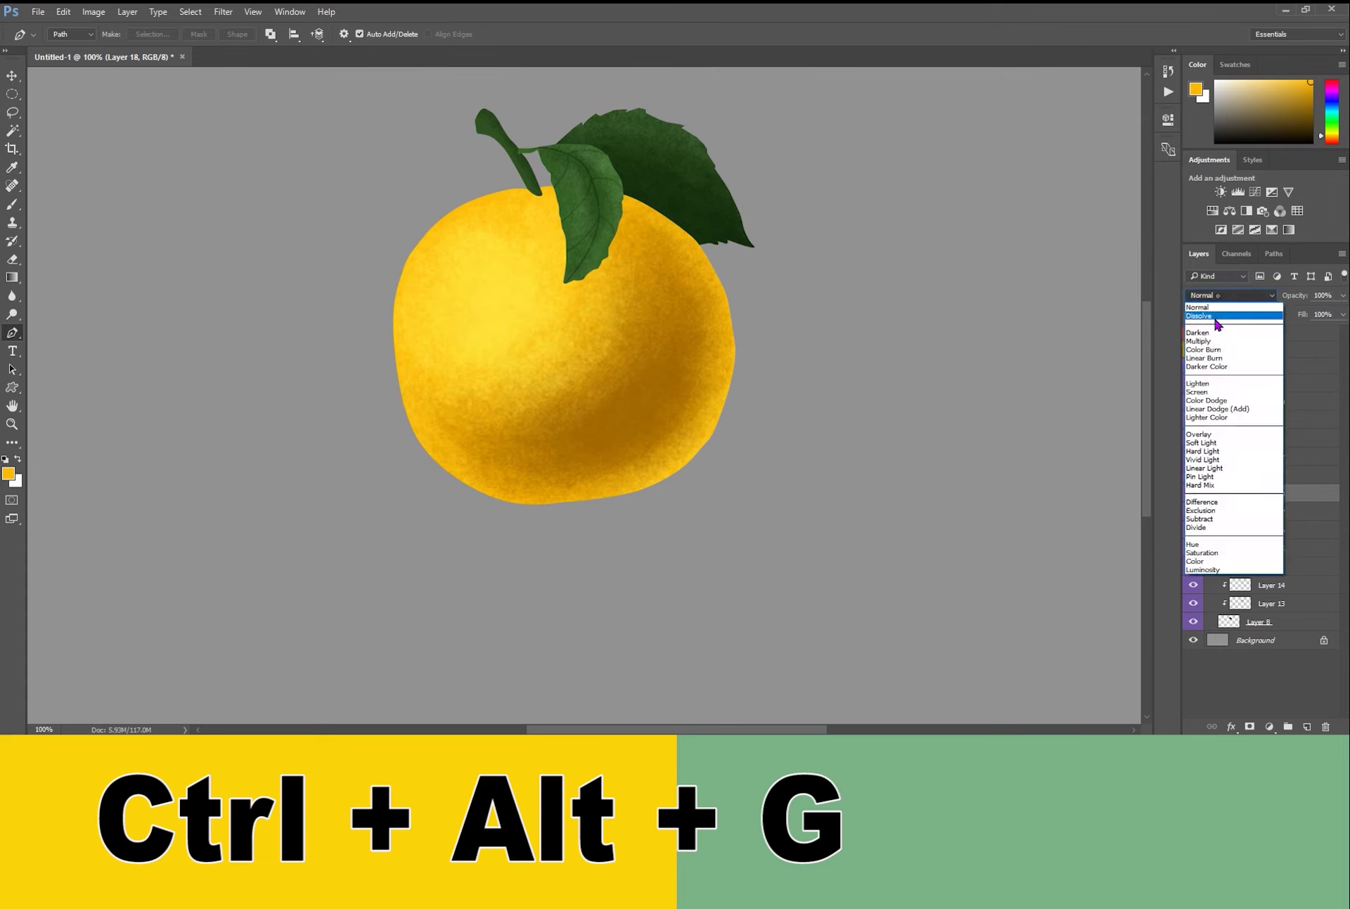
left_click(1197, 391)
mouse_move(522, 349)
left_mouse_down()
mouse_move(498, 331)
mouse_move(538, 335)
left_mouse_up()
Paint pale yellow highlights over the fruit's upper left at 50% then 30% brush opacity.
key("b")
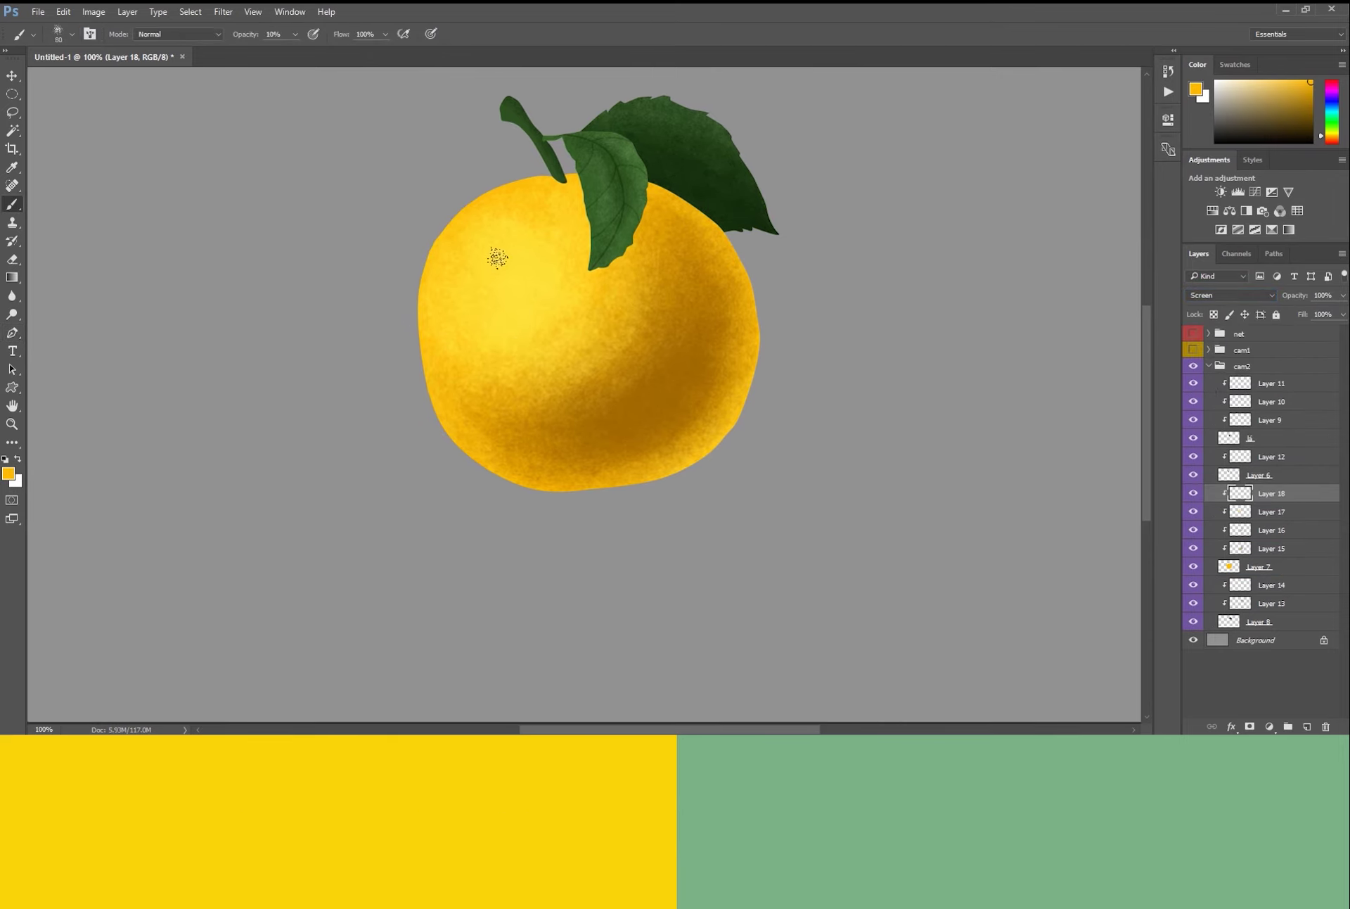
left_click(522, 274, "alt")
key("5")
key("bracketleft")
key("bracketleft")
mouse_move(482, 250)
left_mouse_down()
mouse_move(497, 273)
mouse_move(561, 204)
left_mouse_up()
key("3")
key("bracketright")
key("bracketright")
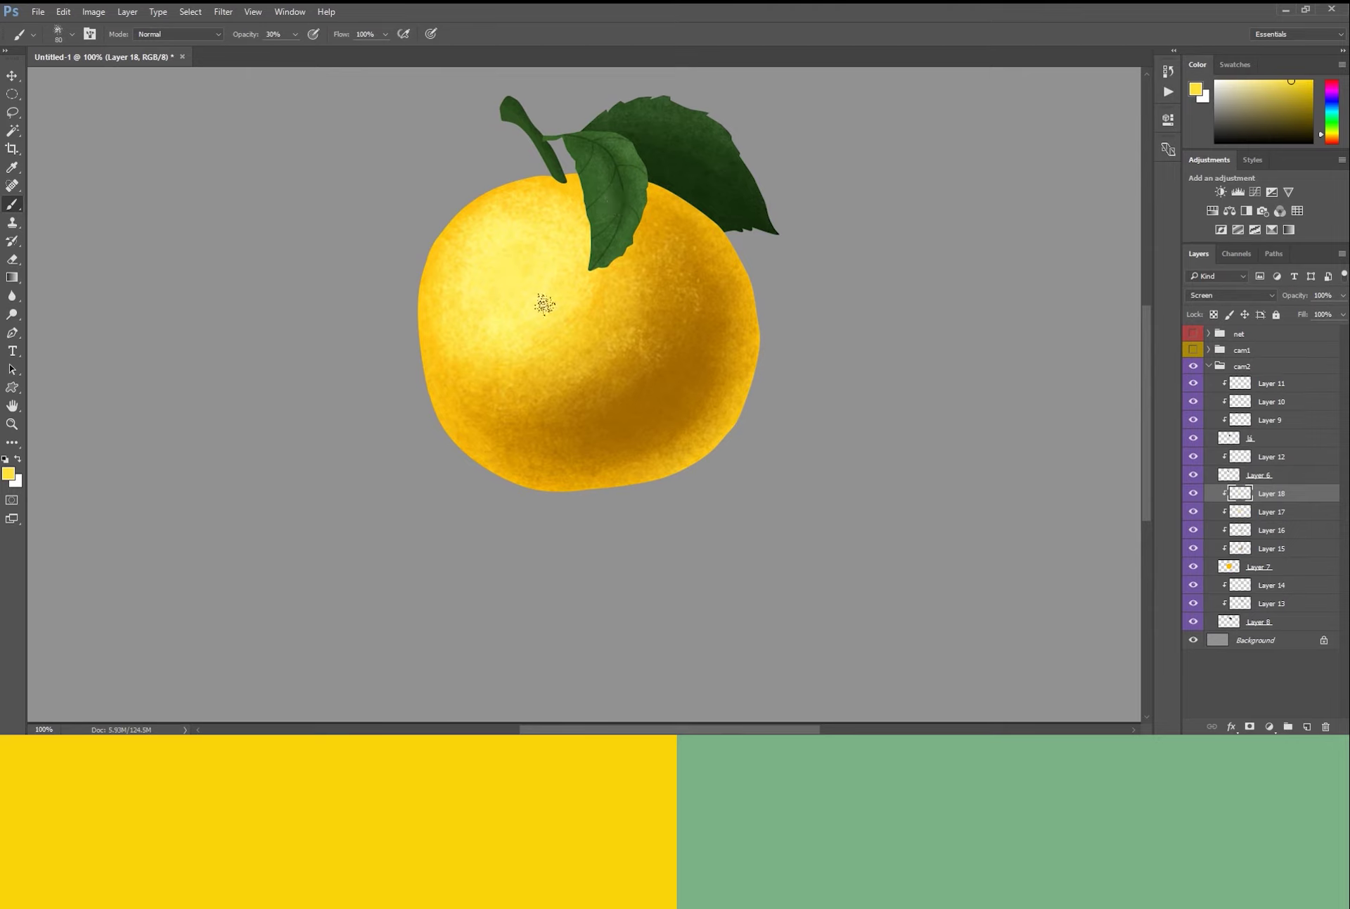
key("2")
key("bracketleft")
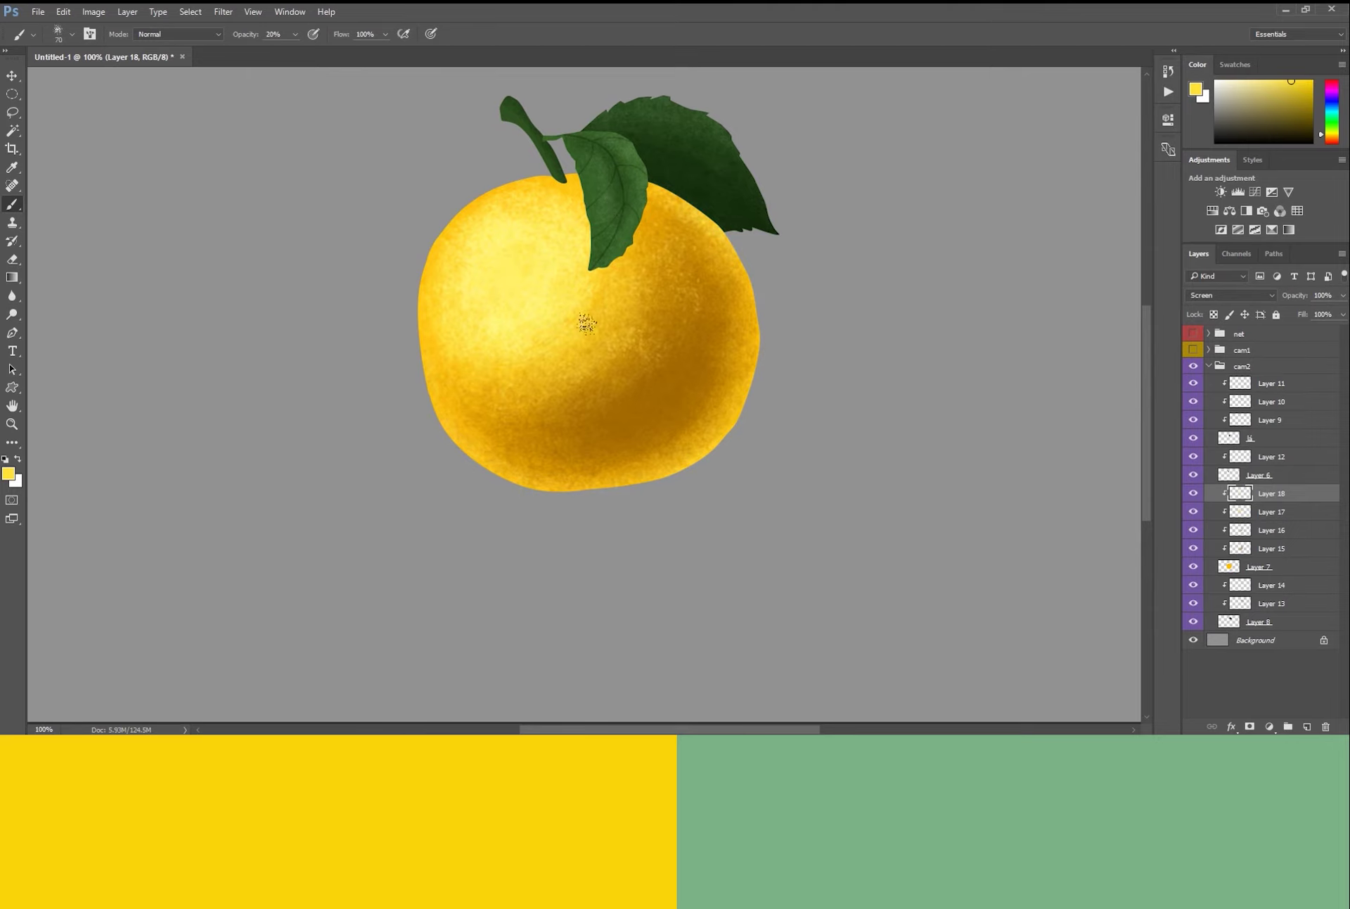
key("ctrl+minus")
key("ctrl+minus")
key("ctrl+plus")
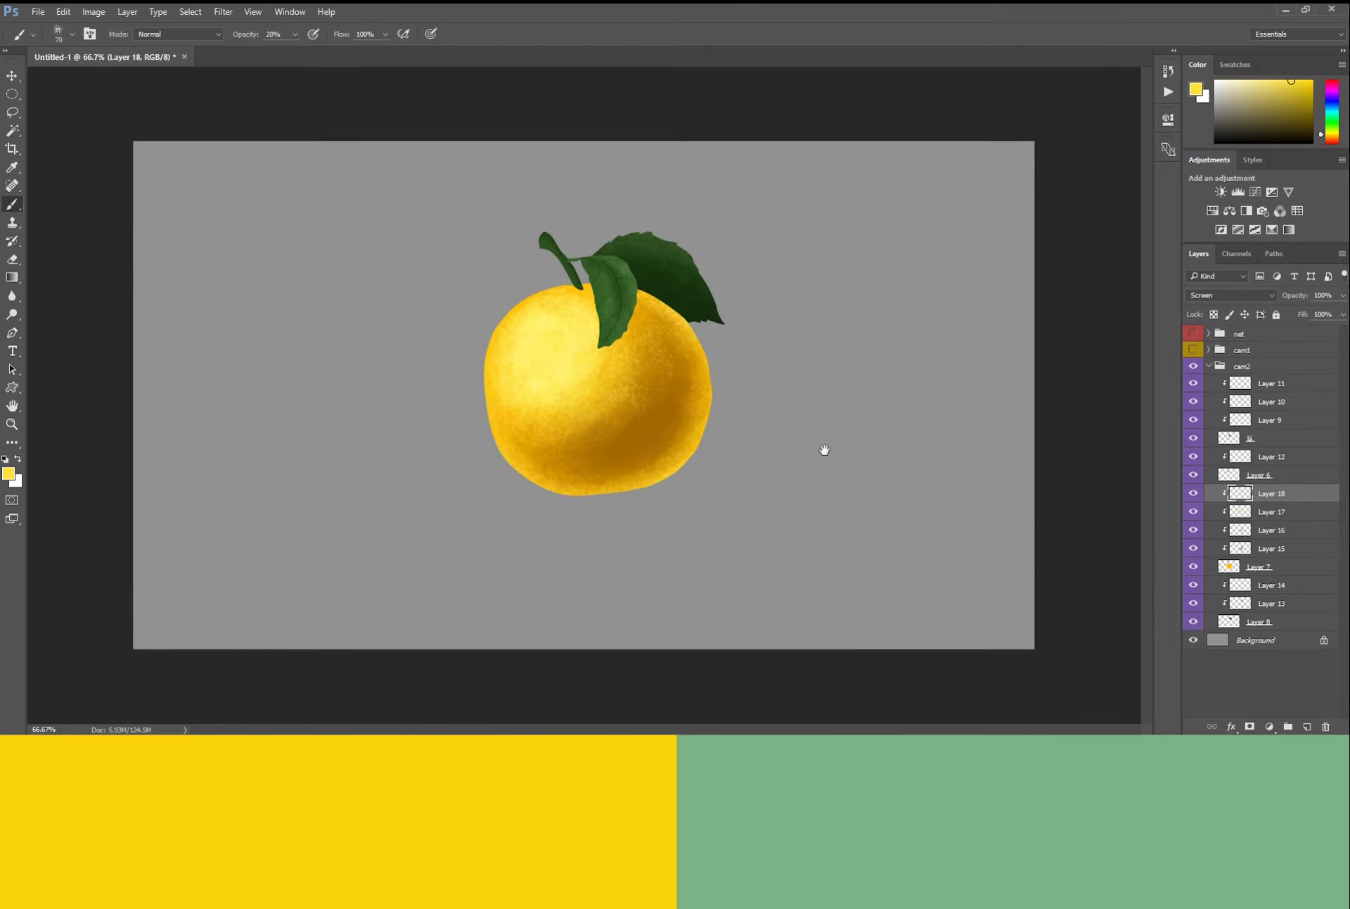
scroll(747, 443, "up", 1)
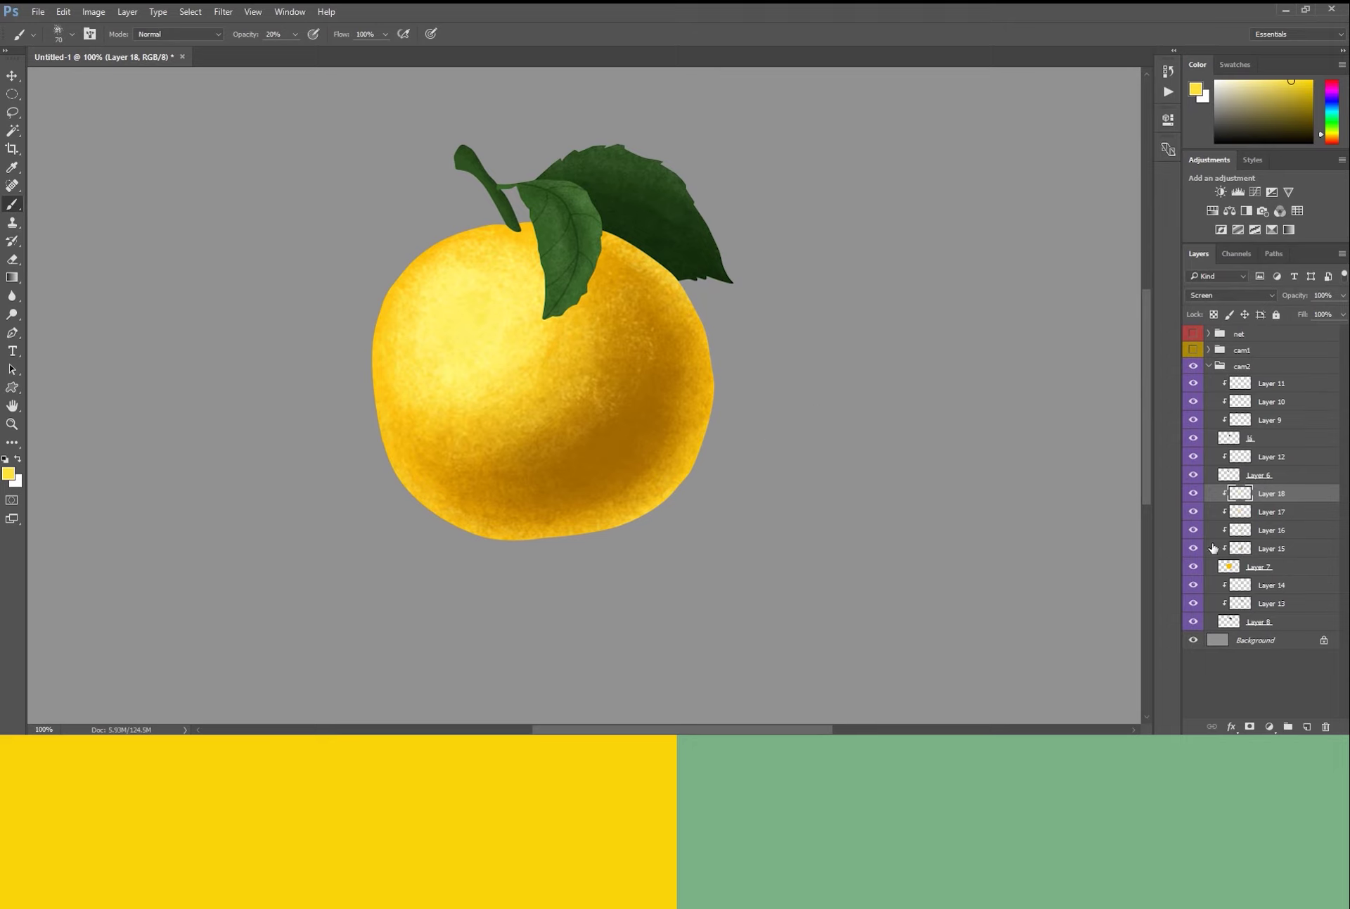
left_click(1266, 553)
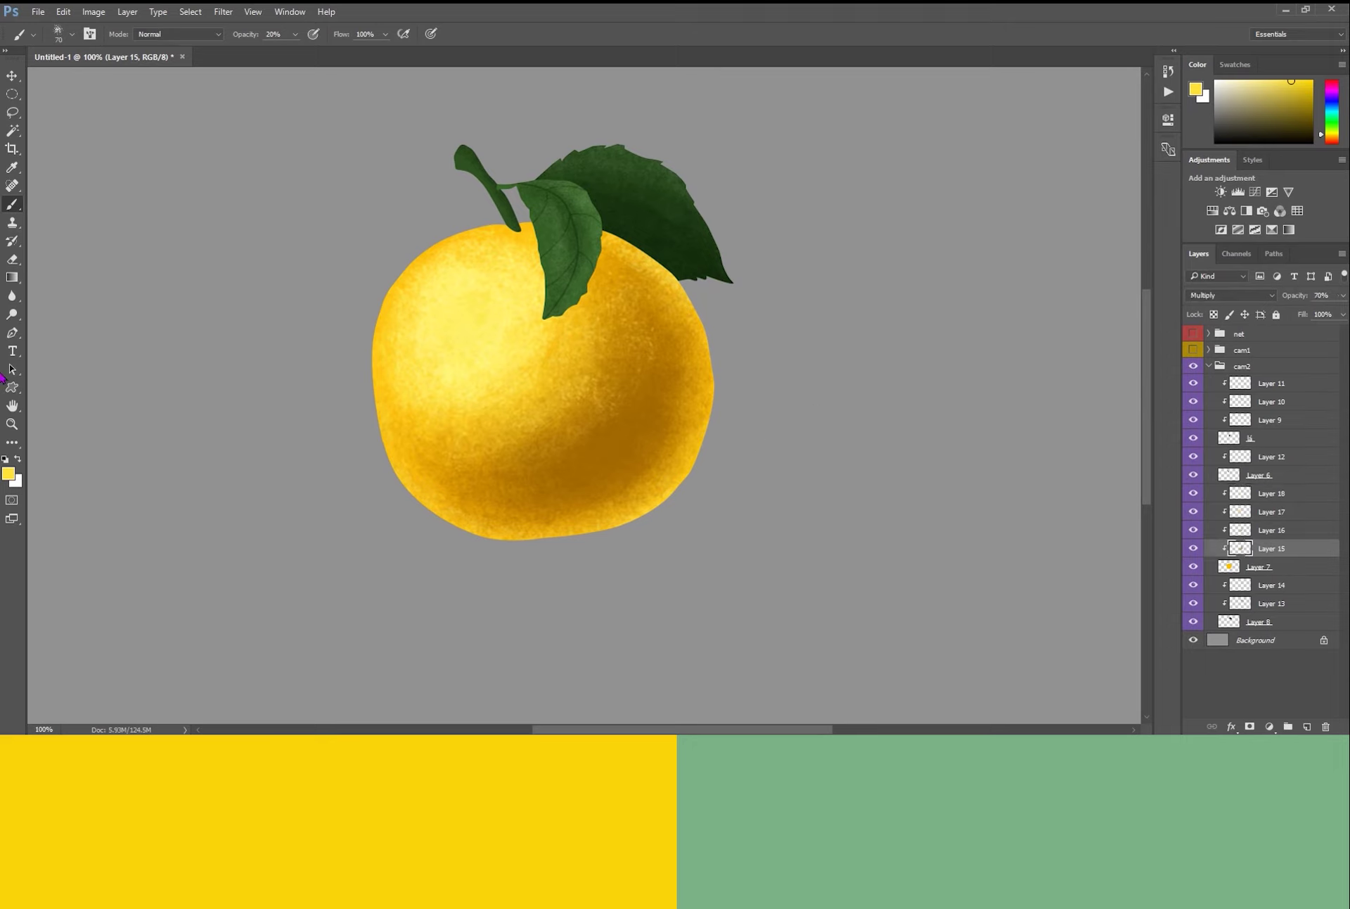
Shift Layer 15's colour balance toward red.
left_click_drag(516, 414, 600, 409)
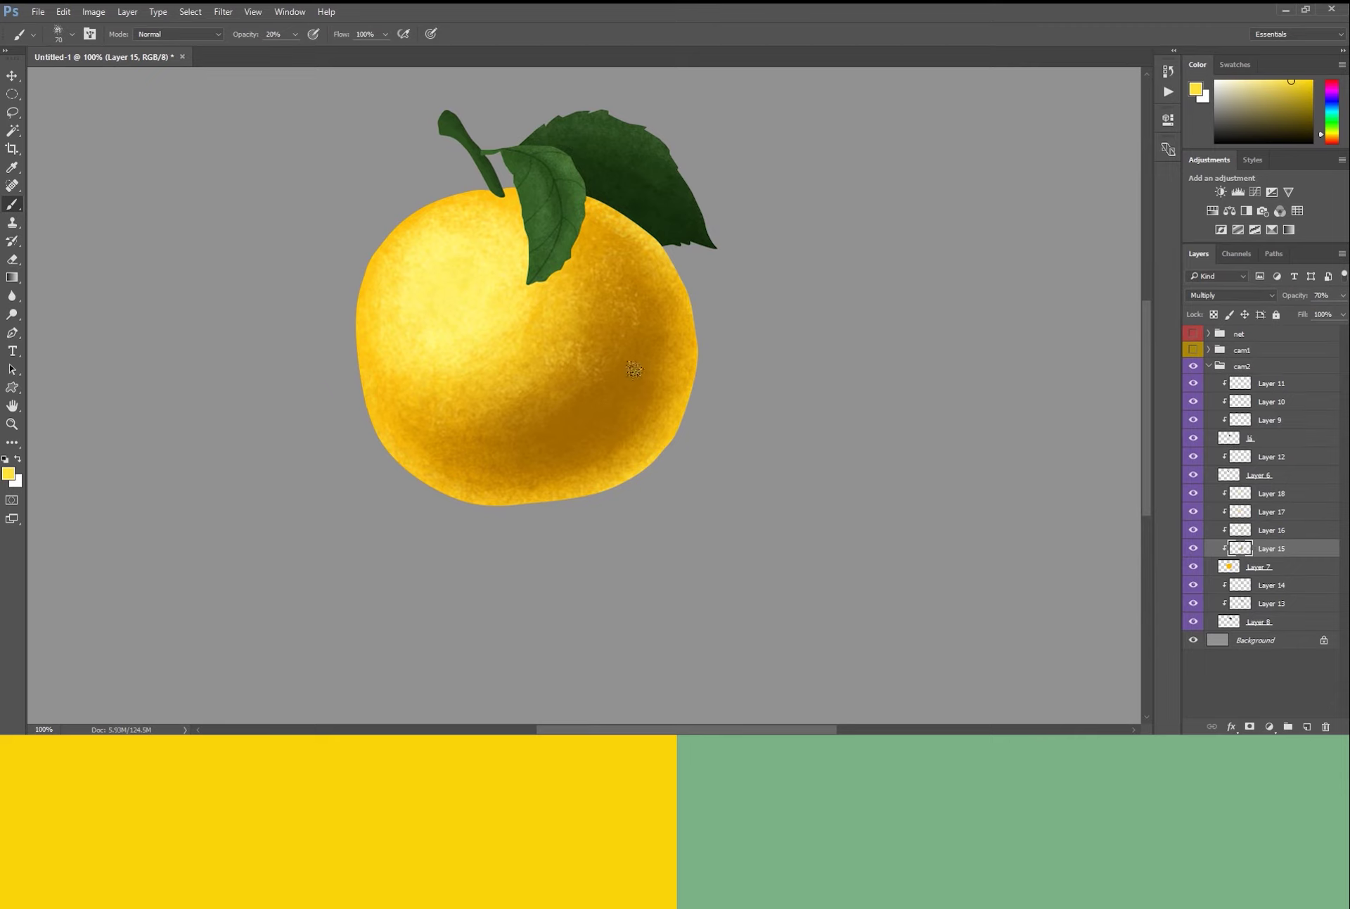
key("ctrl+b")
key("ctrl+b")
left_click(890, 251)
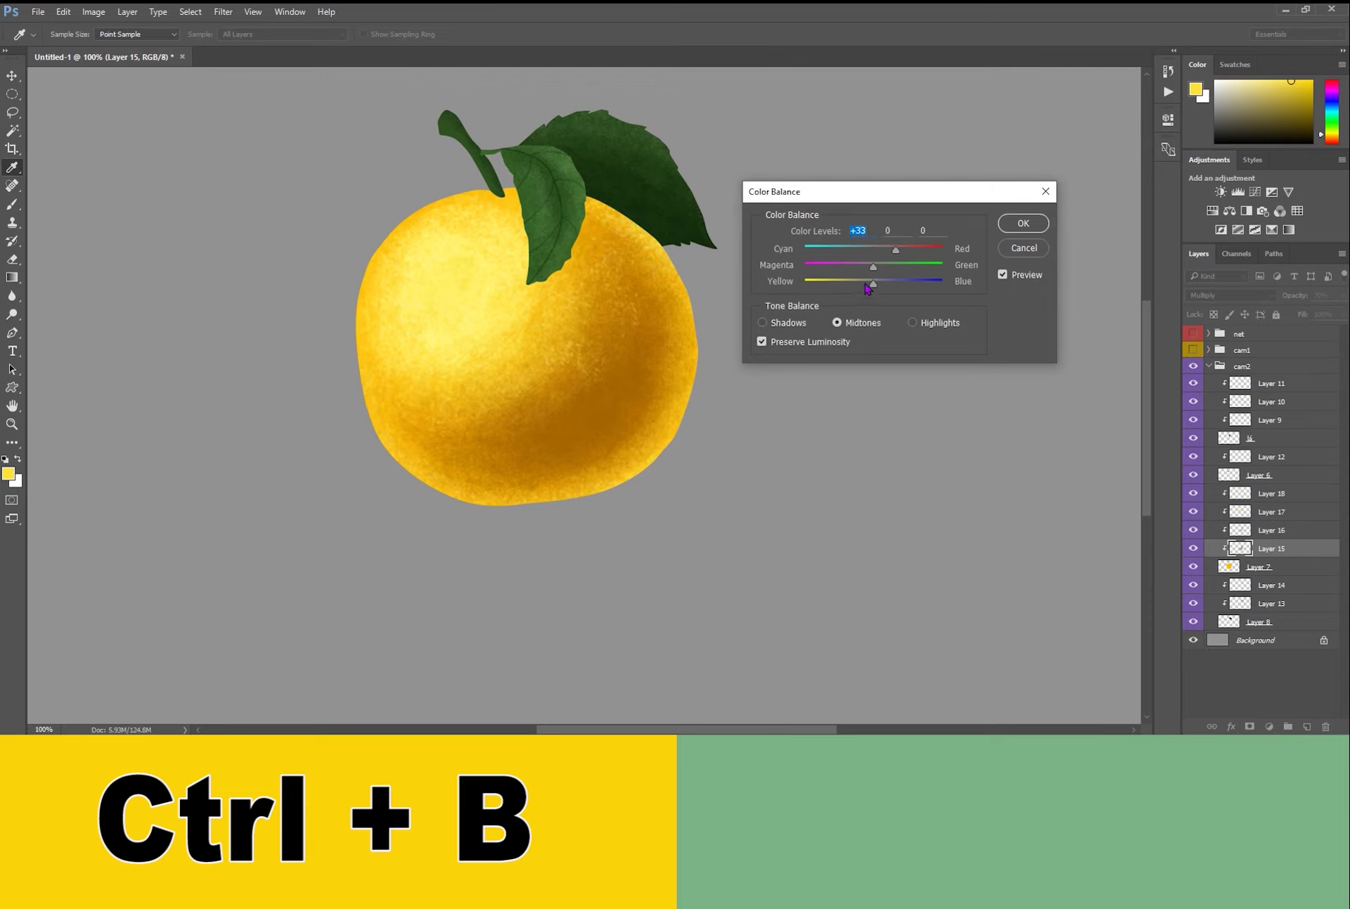
left_click(898, 251)
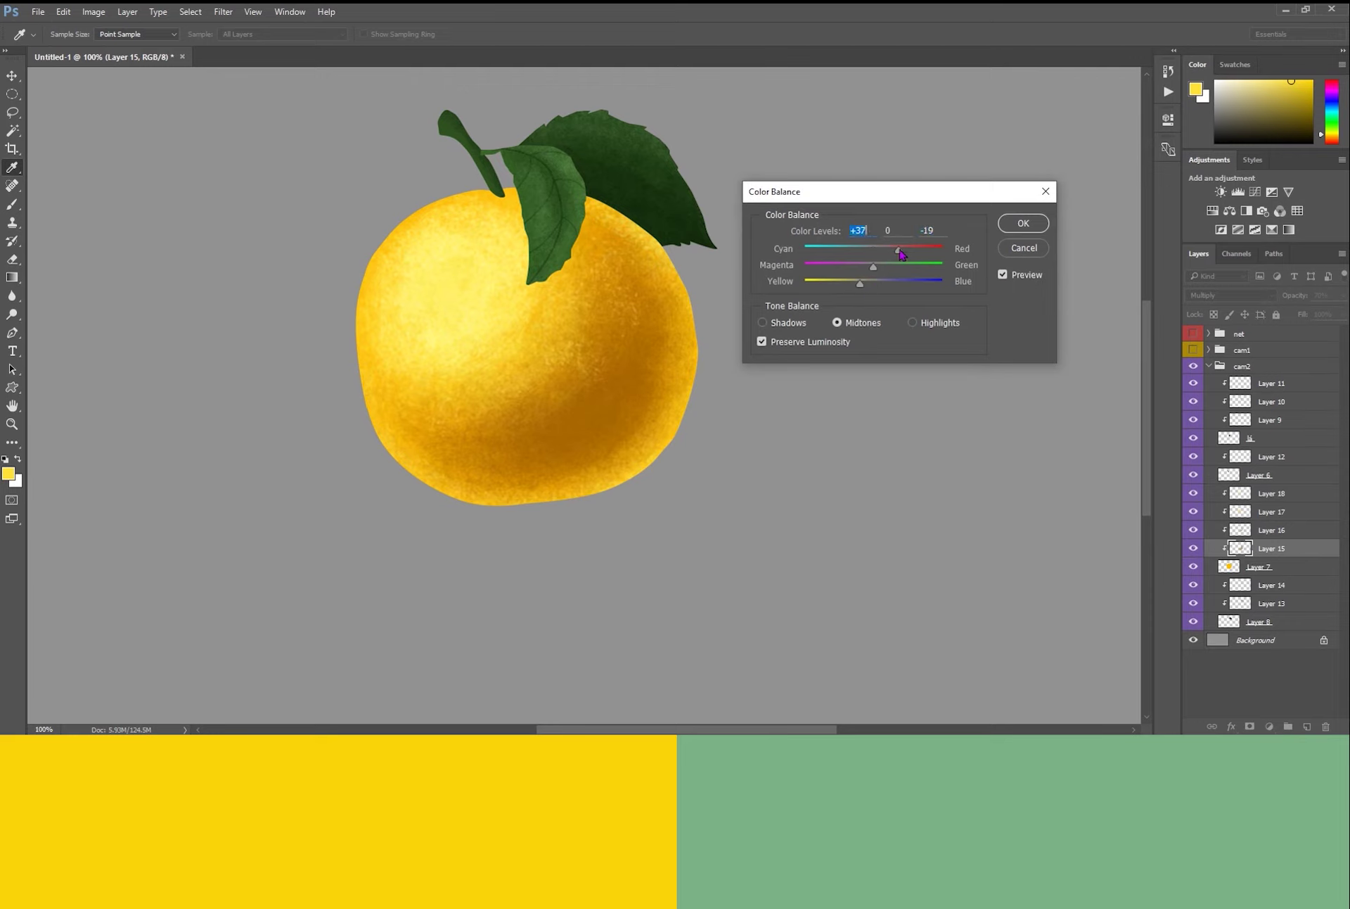
key("Return")
Set Layer 16's colour balance to Cyan-Red +17 and Yellow-Blue -14.
left_click(1264, 532)
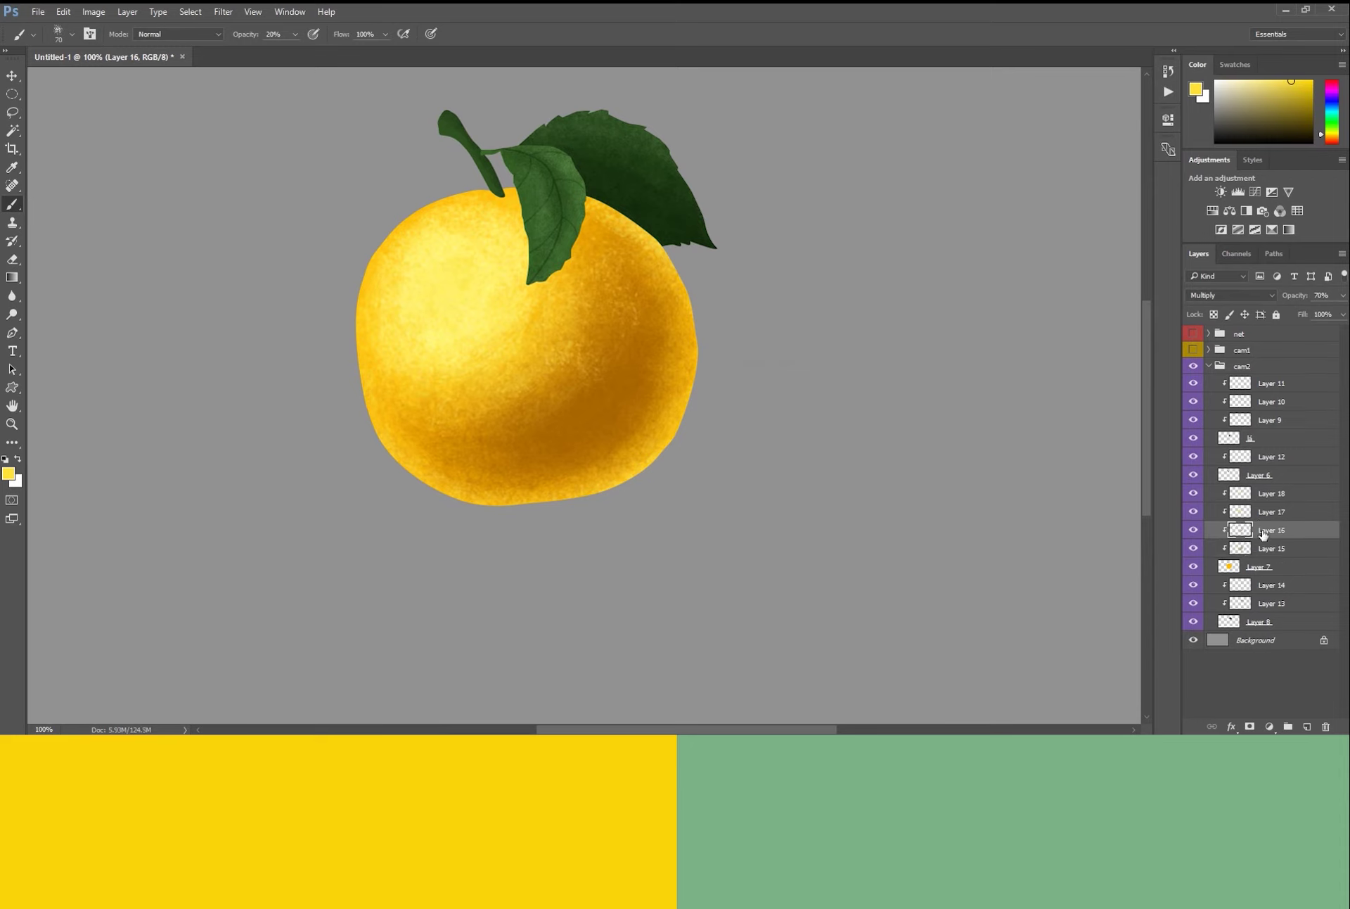
key("ctrl+b")
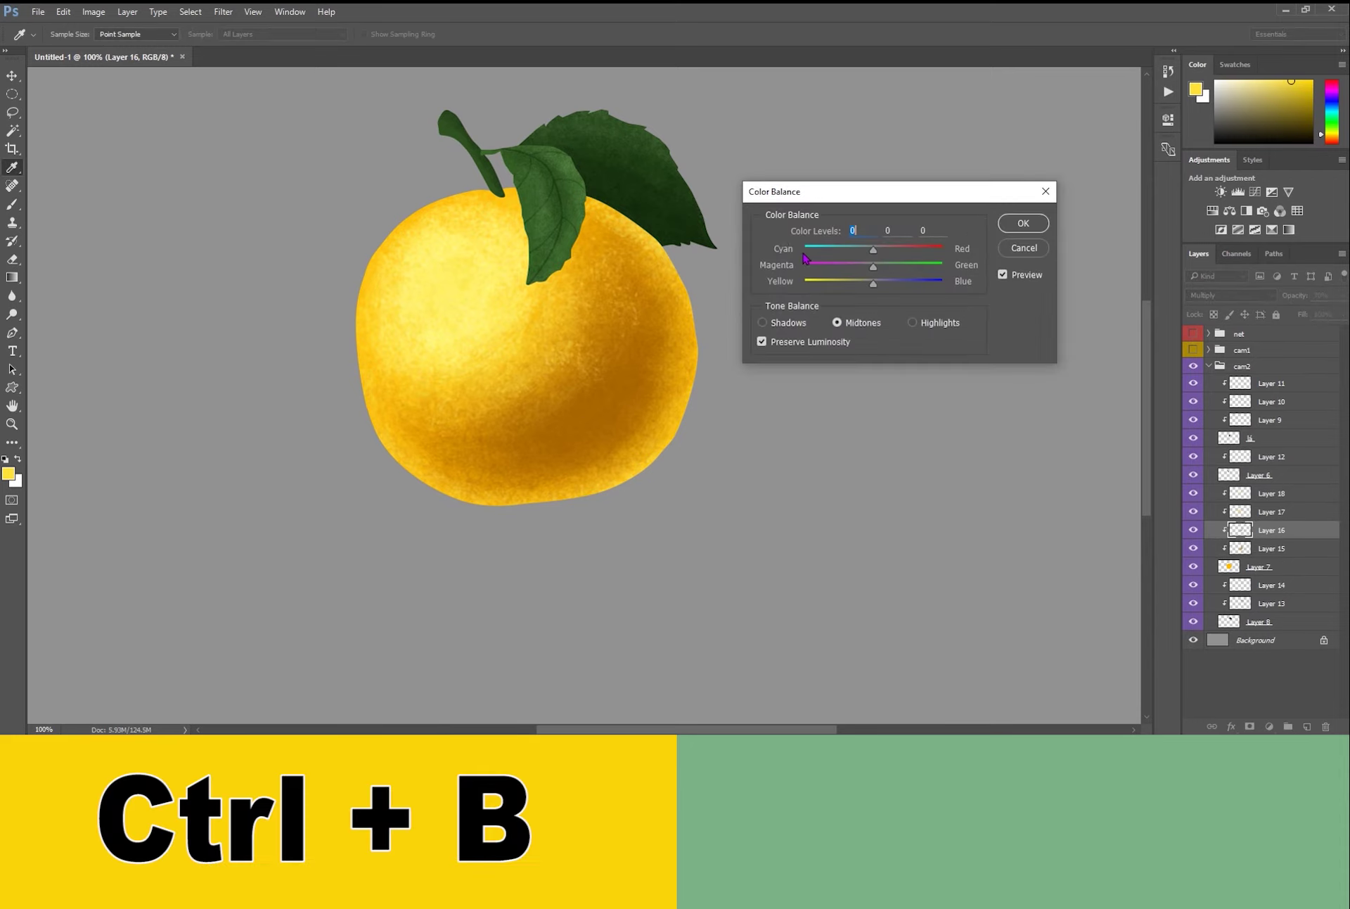
left_click(882, 250)
left_click(864, 283)
key("Return")
key("ctrl+minus")
key("ctrl+minus")
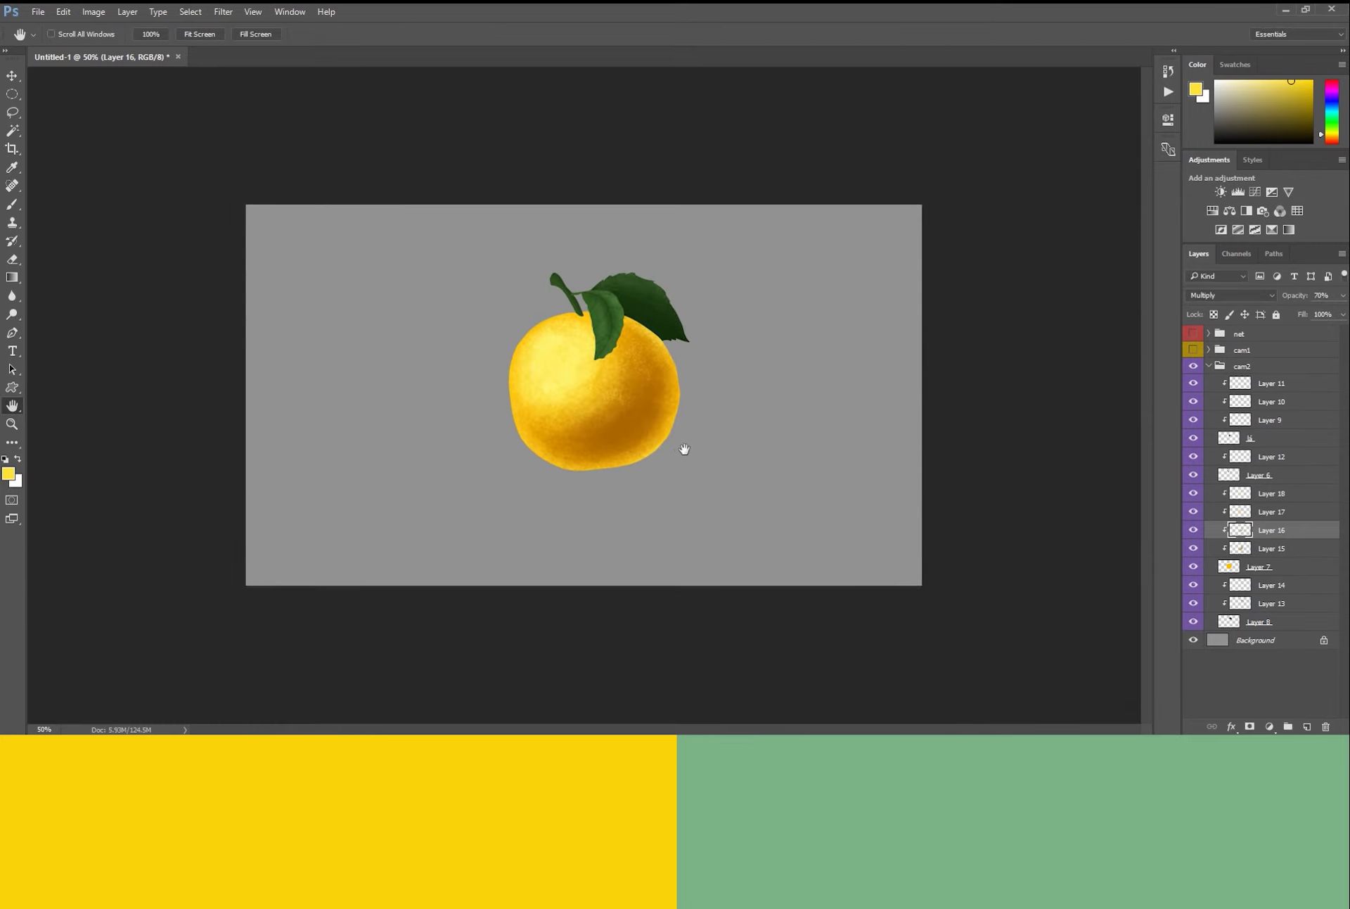
key("ctrl+plus")
key("ctrl+plus")
Zoom in on the stem and add a new clipped layer above Layer 18.
left_click_drag(738, 440, 699, 422)
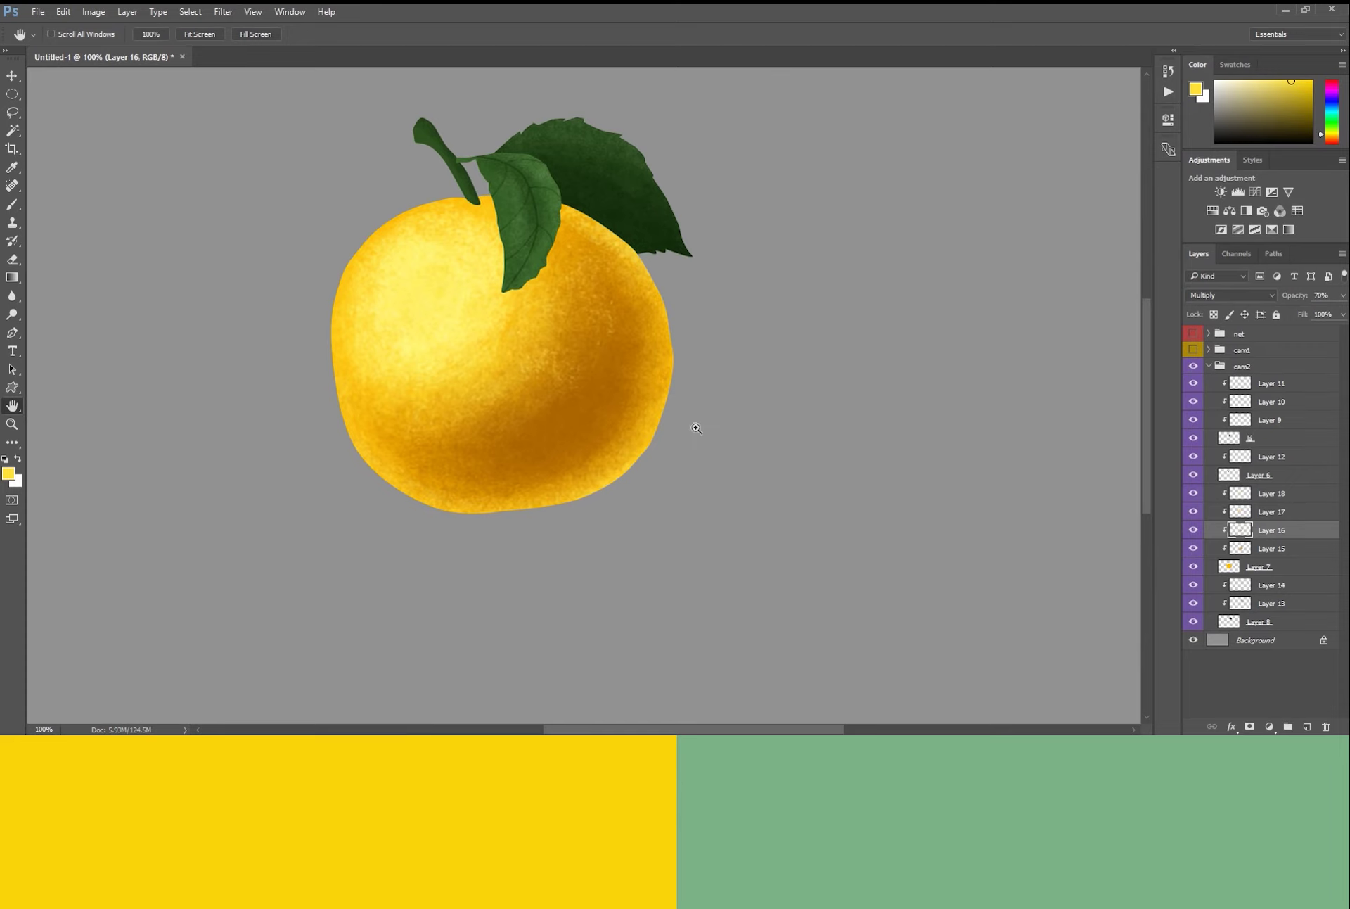
key("ctrl+minus")
scroll(703, 452, "up", 1)
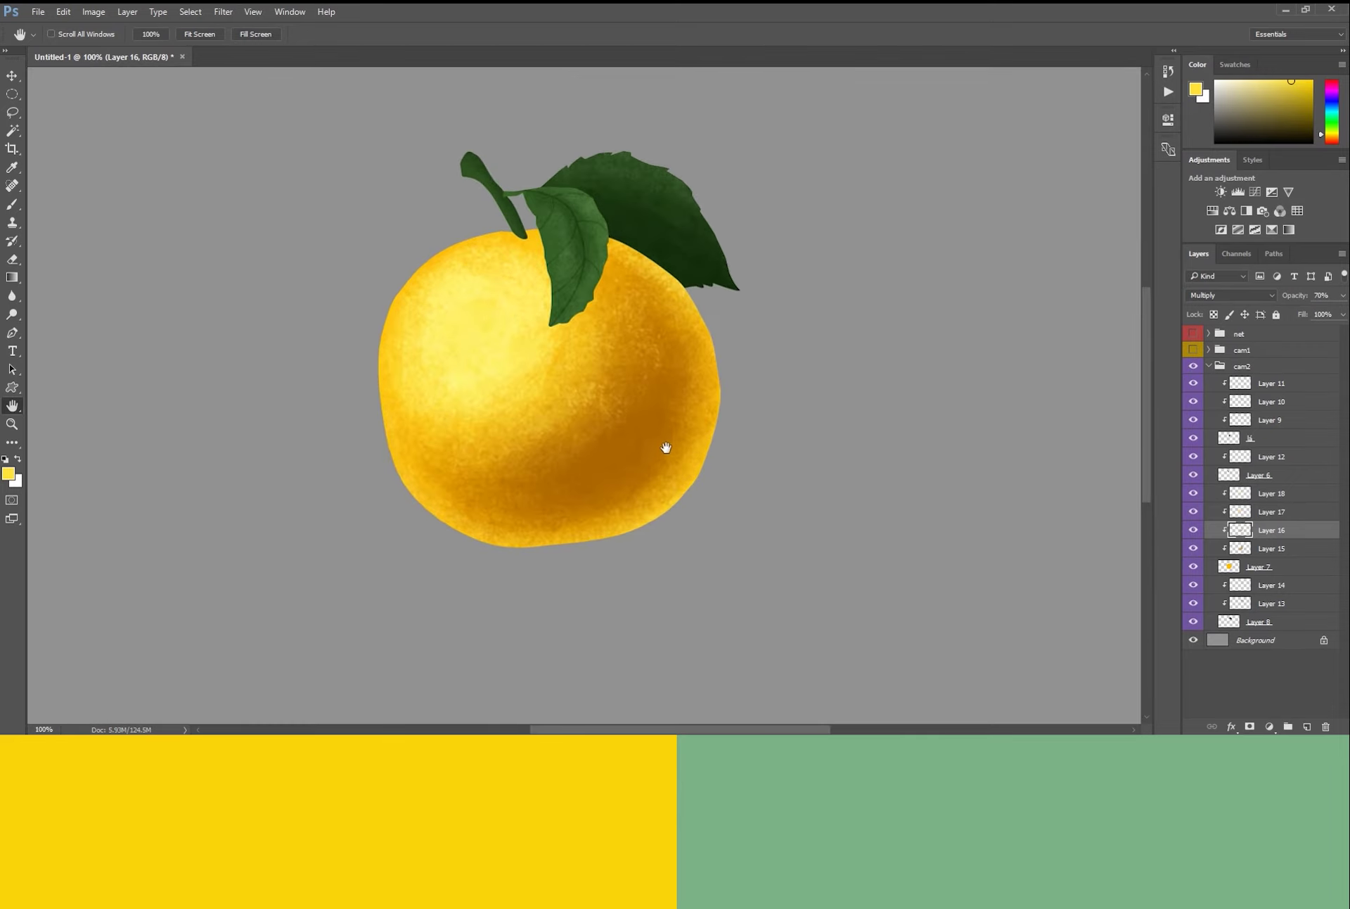
scroll(568, 365, "up", 1)
scroll(553, 267, "up", 2)
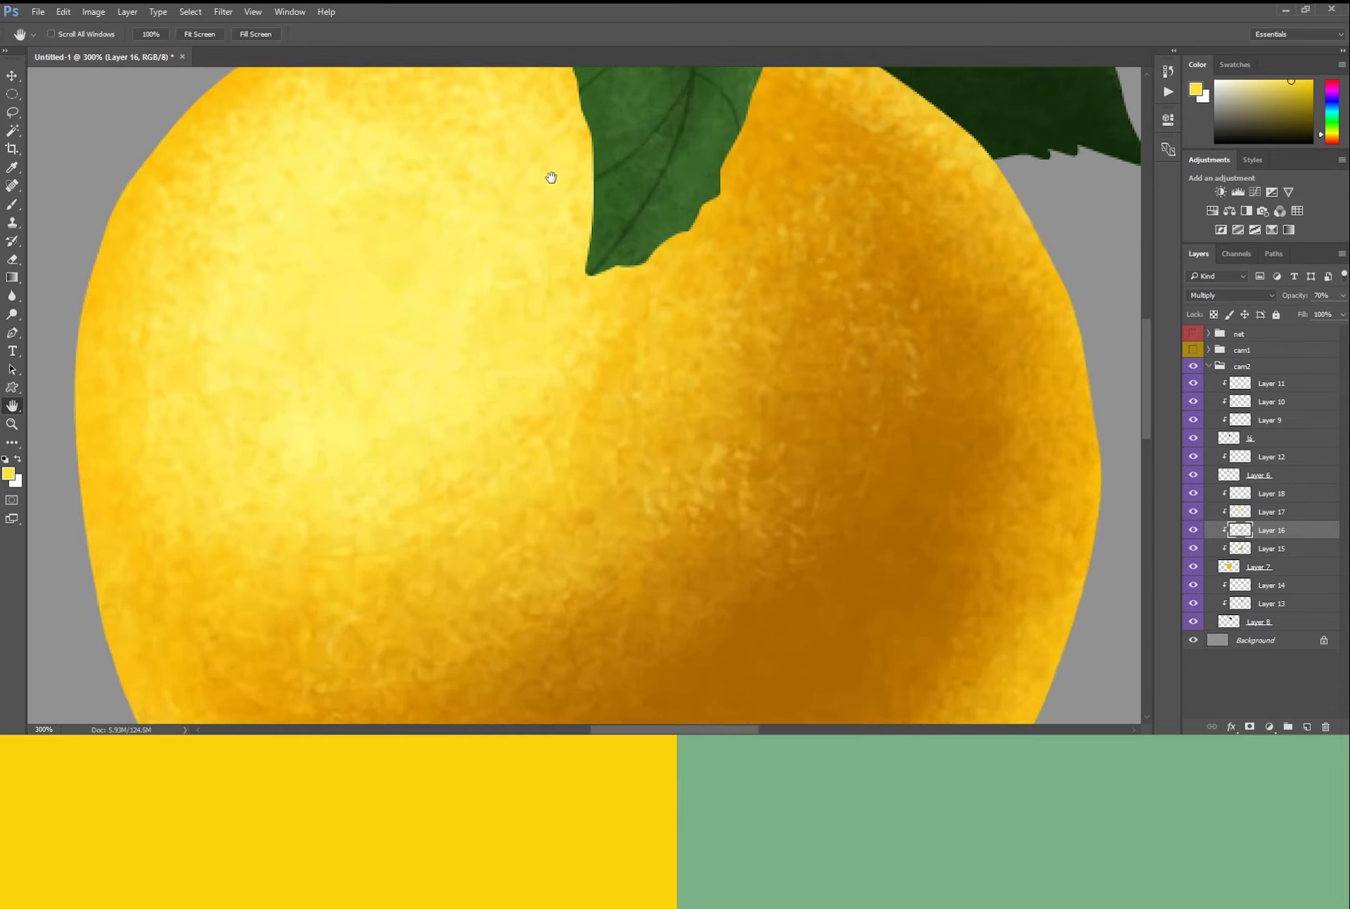
left_click_drag(552, 175, 606, 349)
left_click(1253, 495)
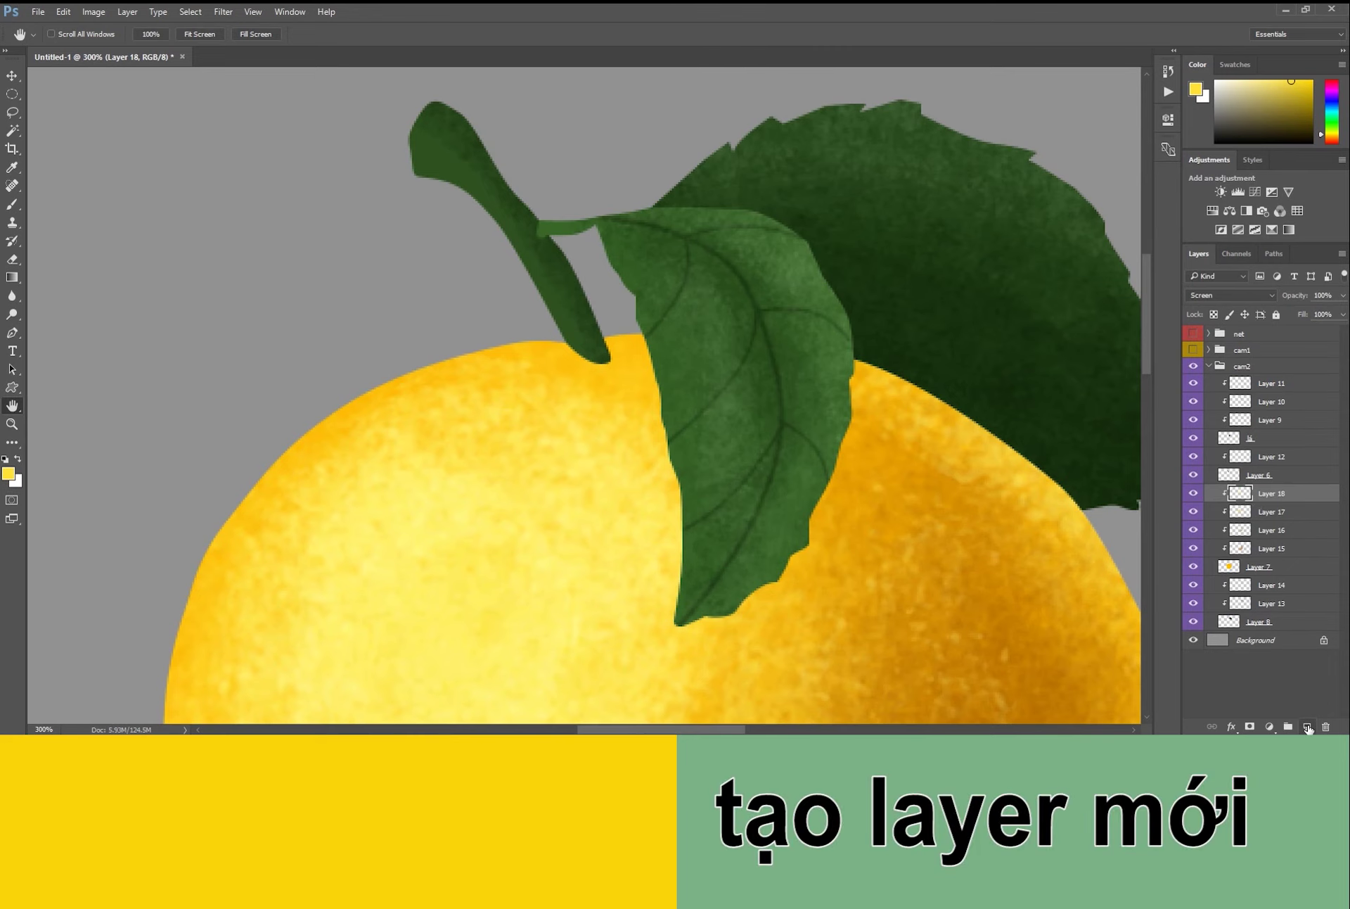
left_click(1308, 727)
left_click(1243, 477, "alt")
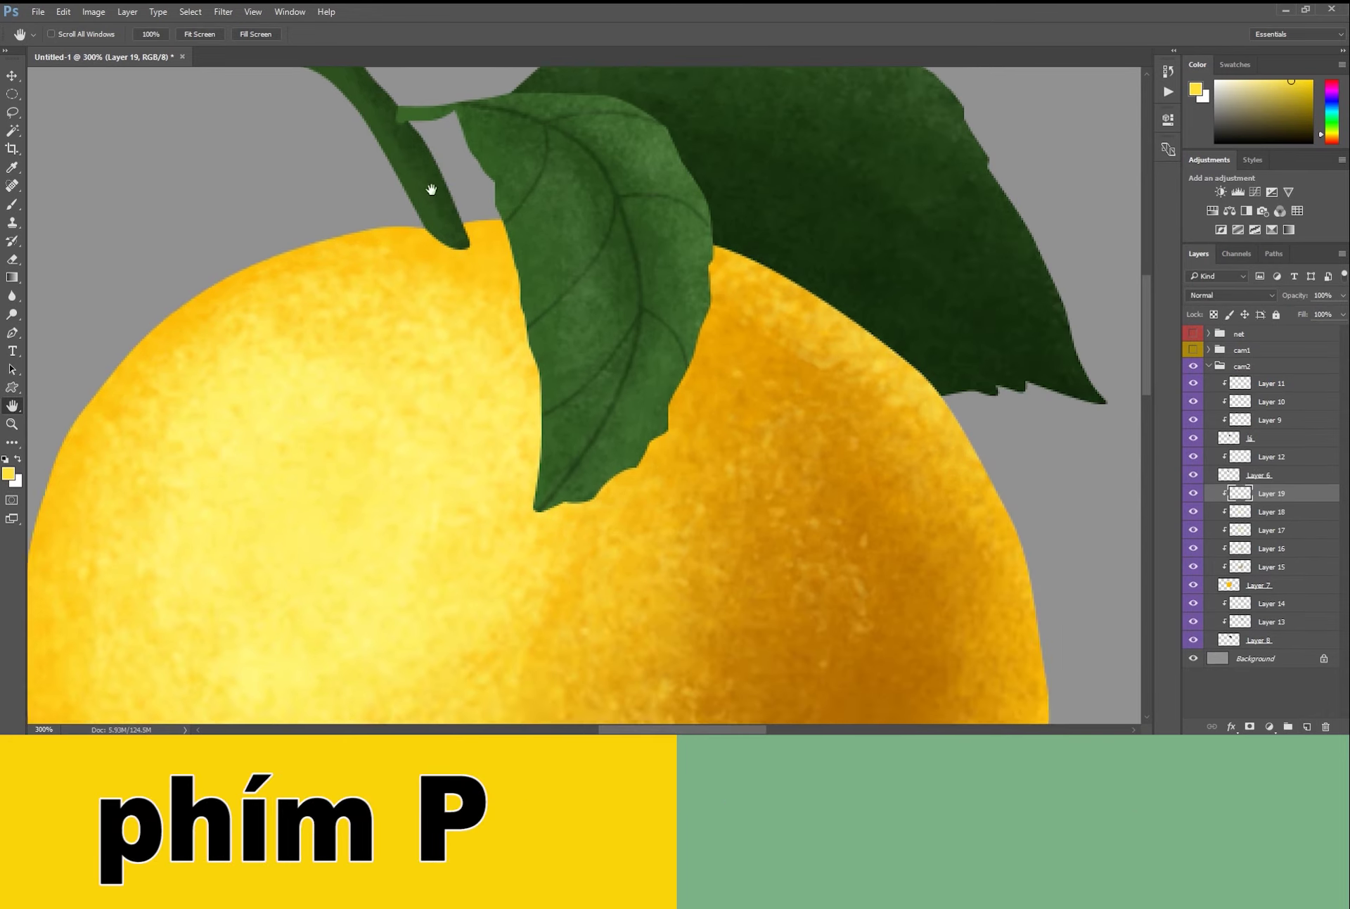
Outline the first stem-shadow area along the fruit's top edge as a selection.
key("p")
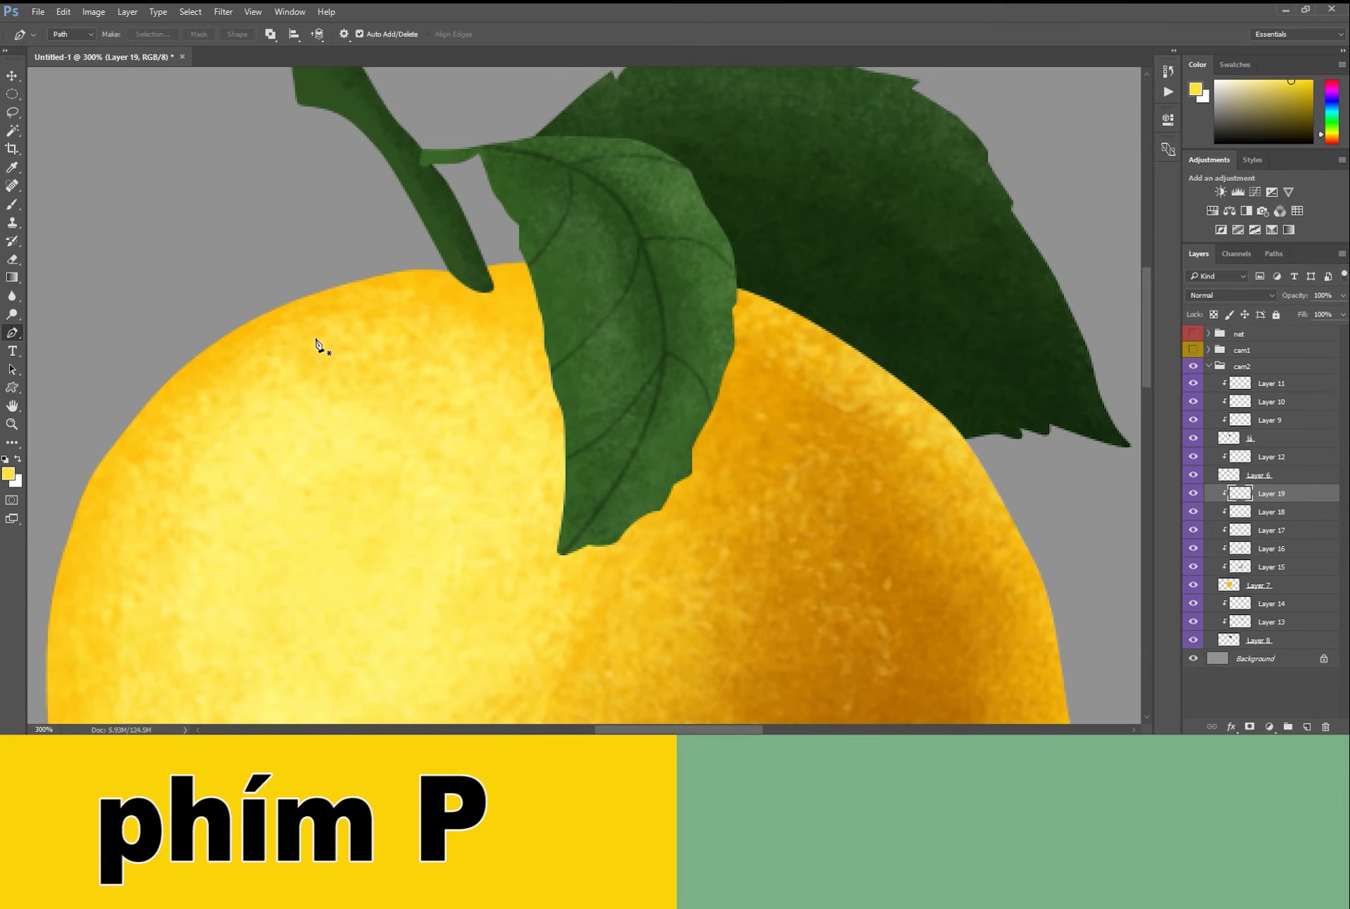
left_click_drag(398, 328, 389, 309)
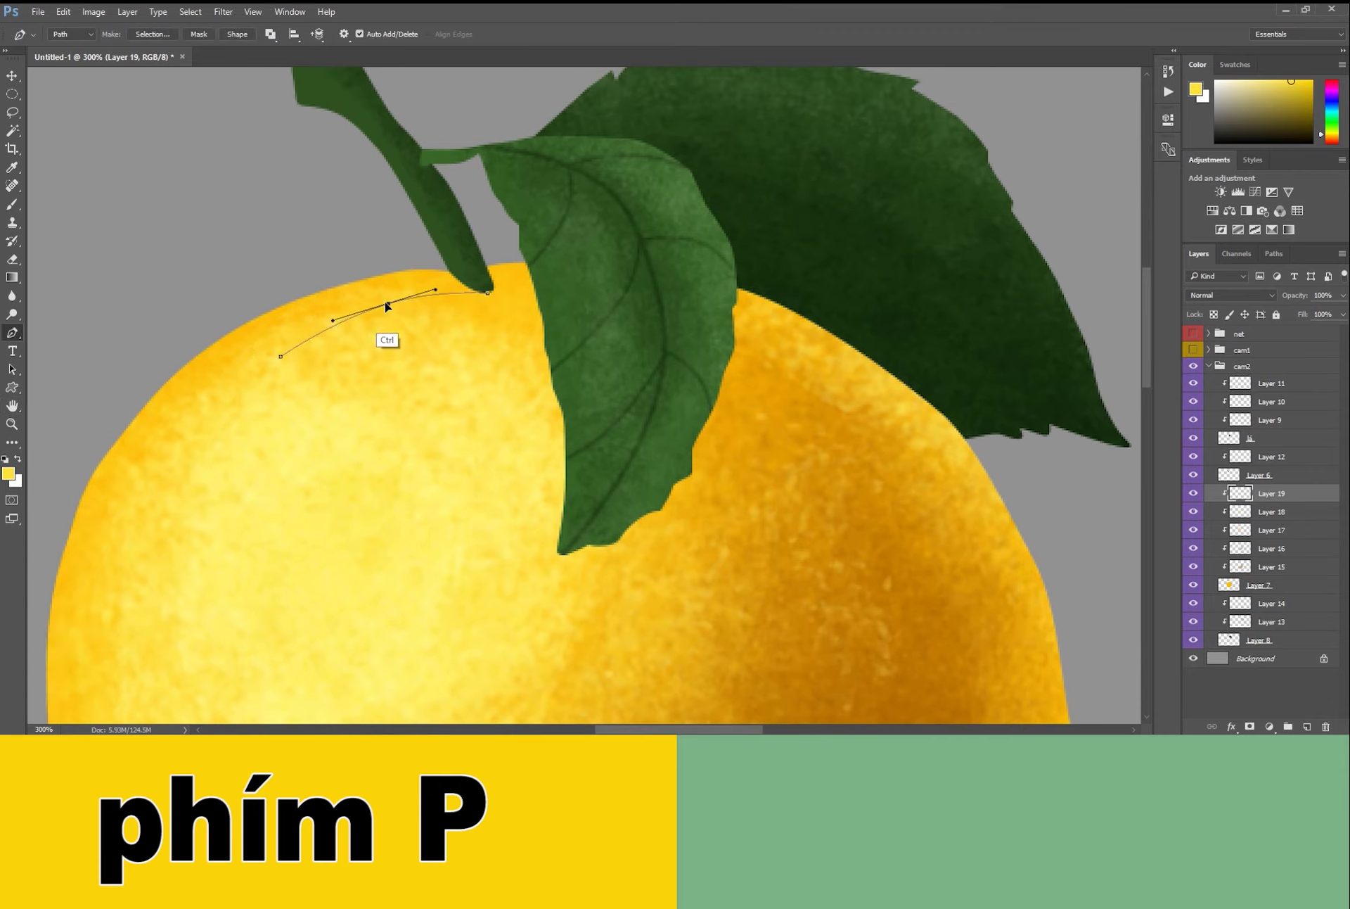
left_click(324, 222)
left_click(243, 304)
left_click(281, 355)
key("ctrl+Return")
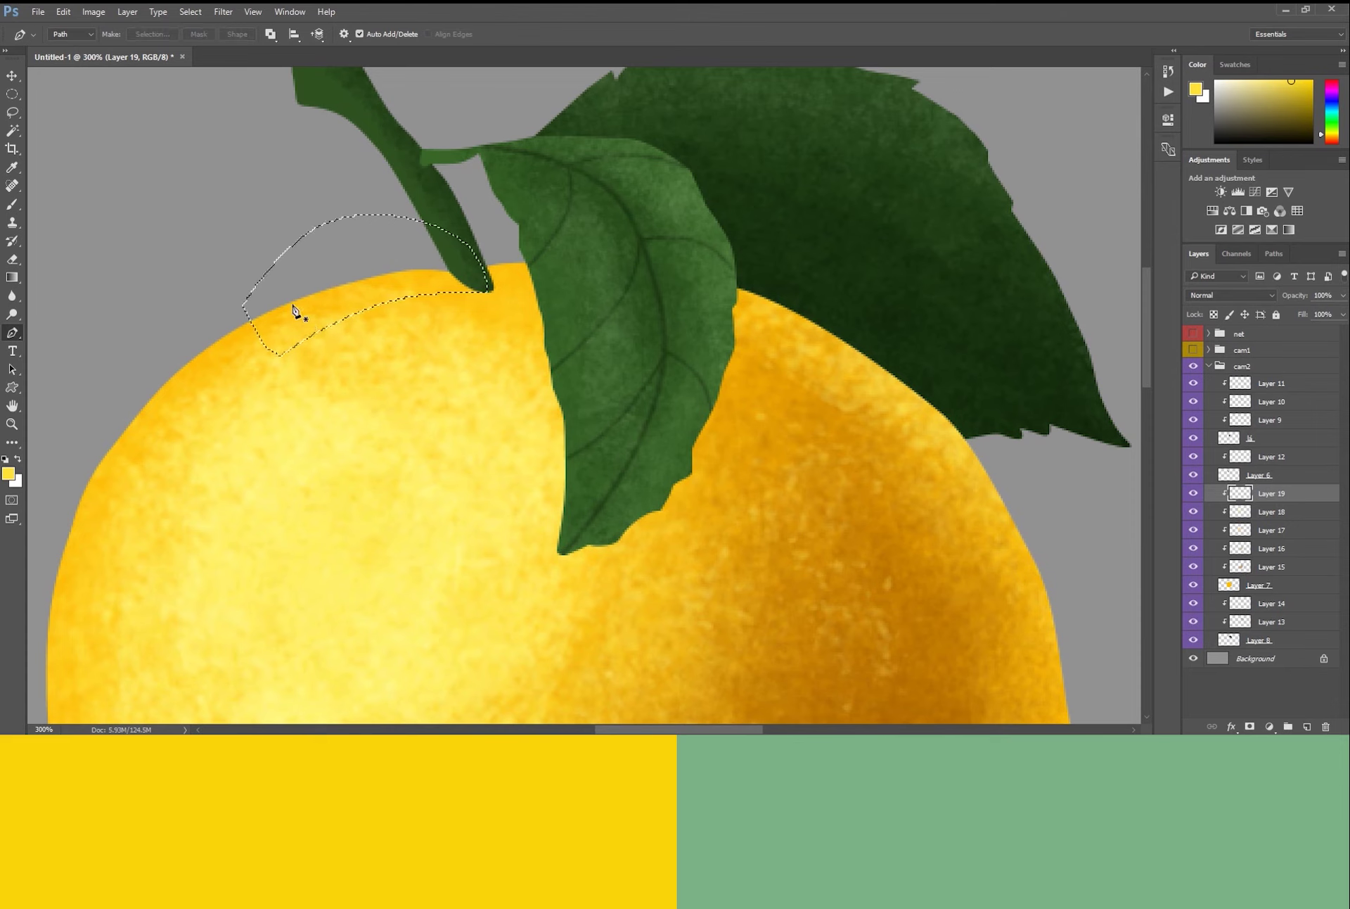
Paint dark brown into the selection with a soft round brush at 50% opacity.
key("b")
right_click(327, 244)
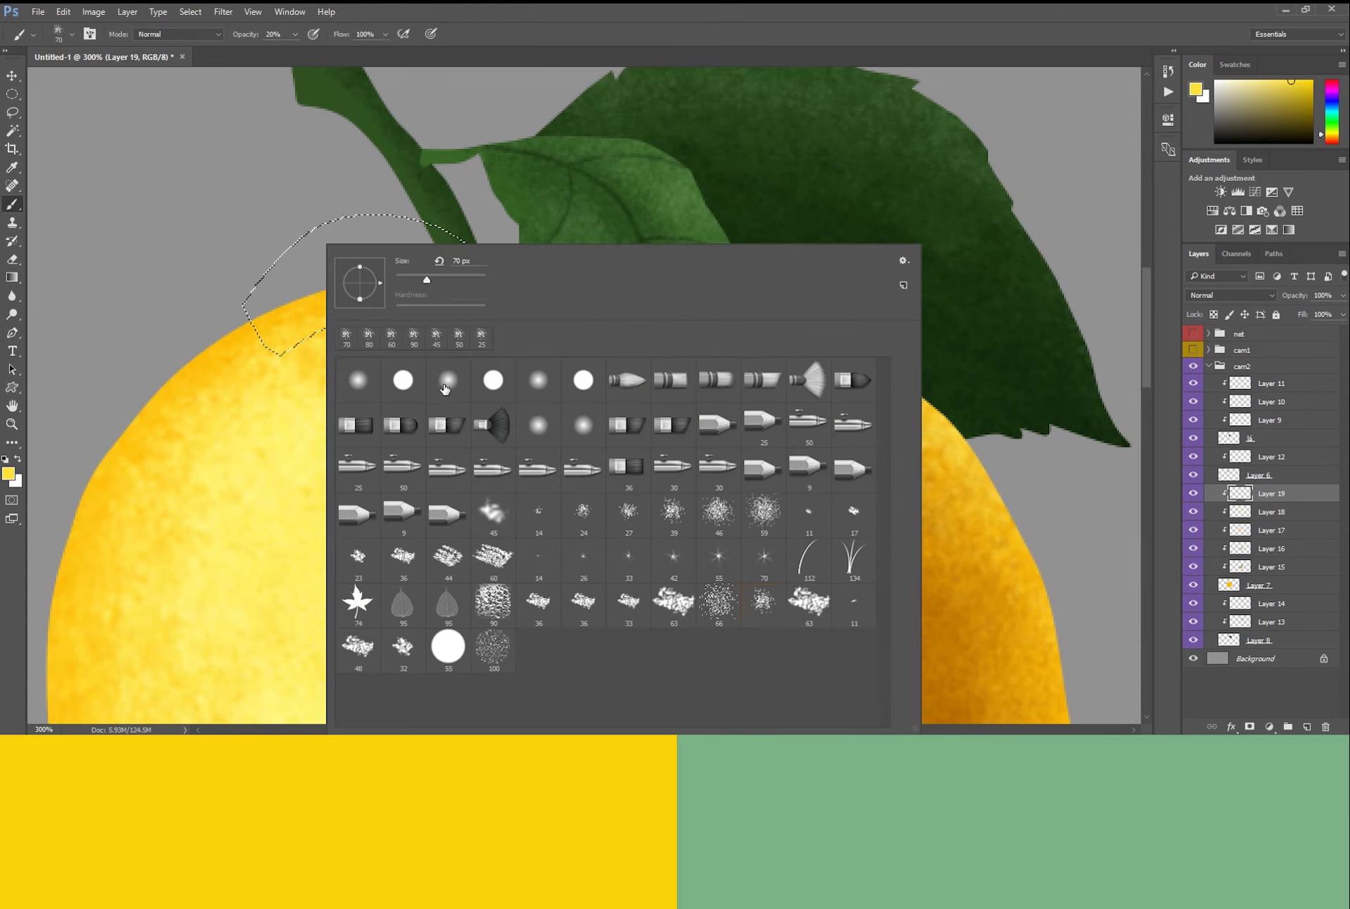
double_click(448, 386)
key("5")
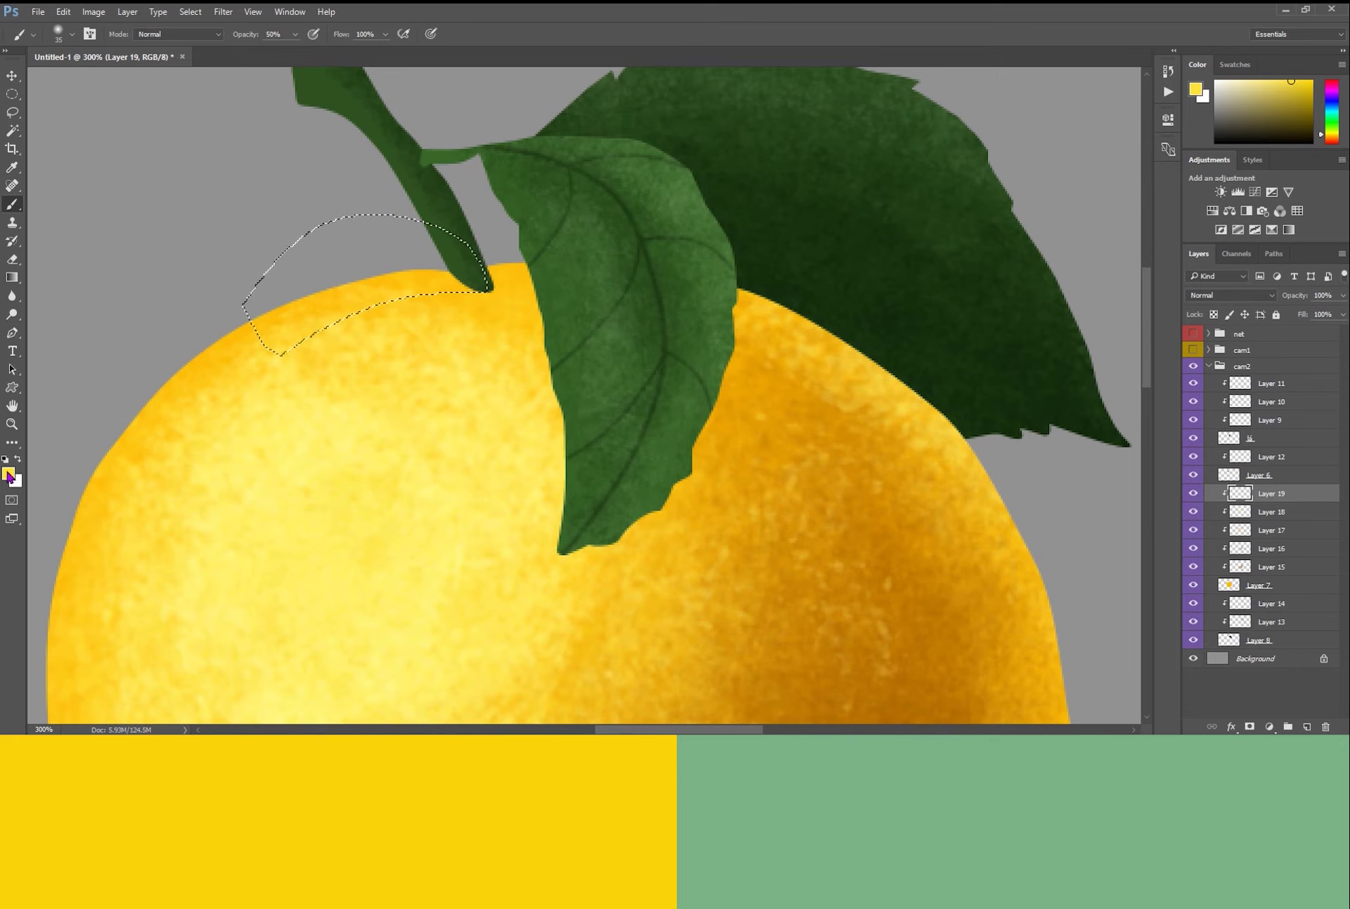
left_click(9, 475)
left_click(897, 350)
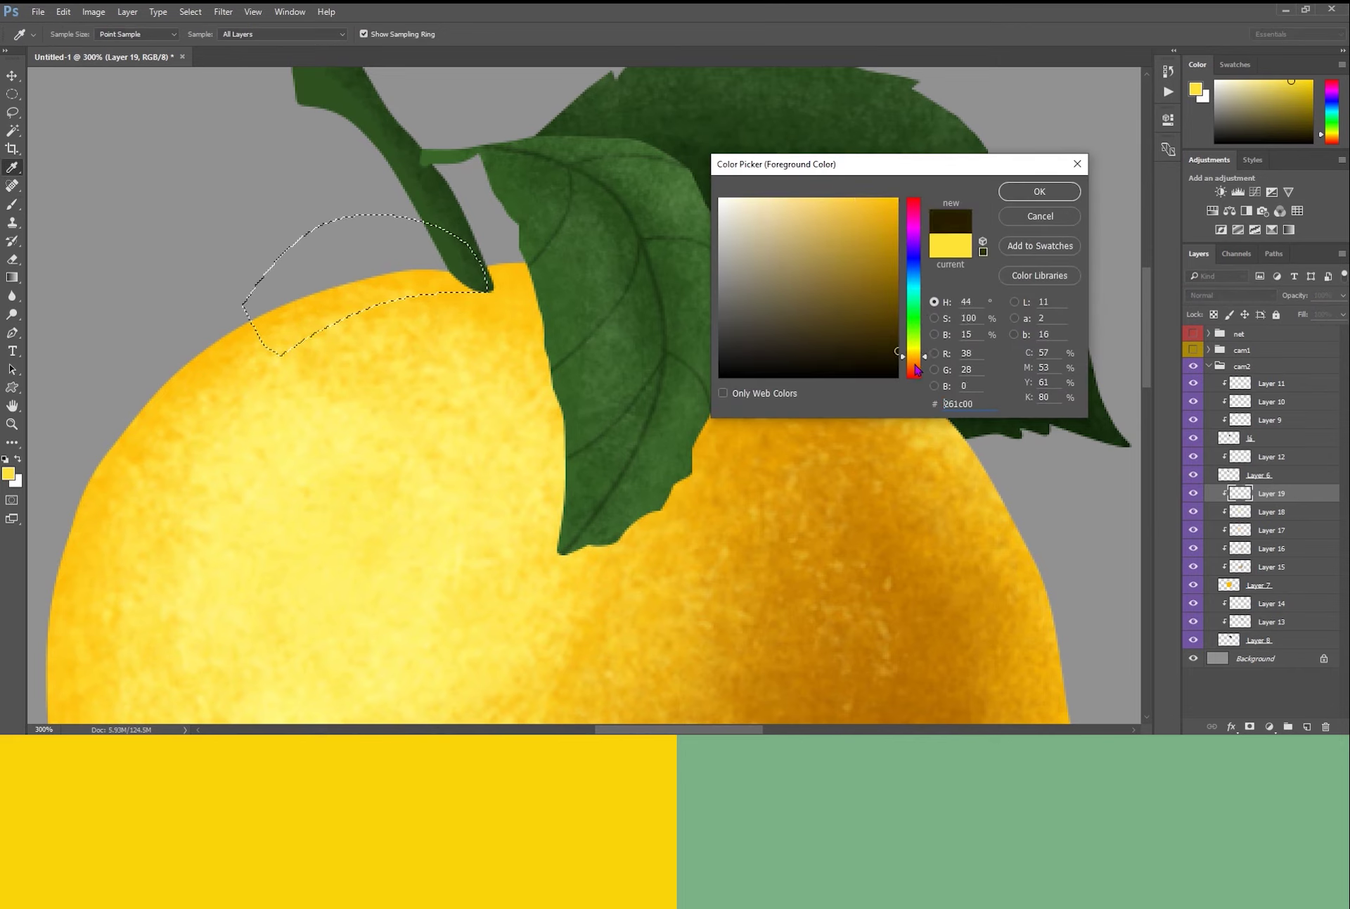
key("Return")
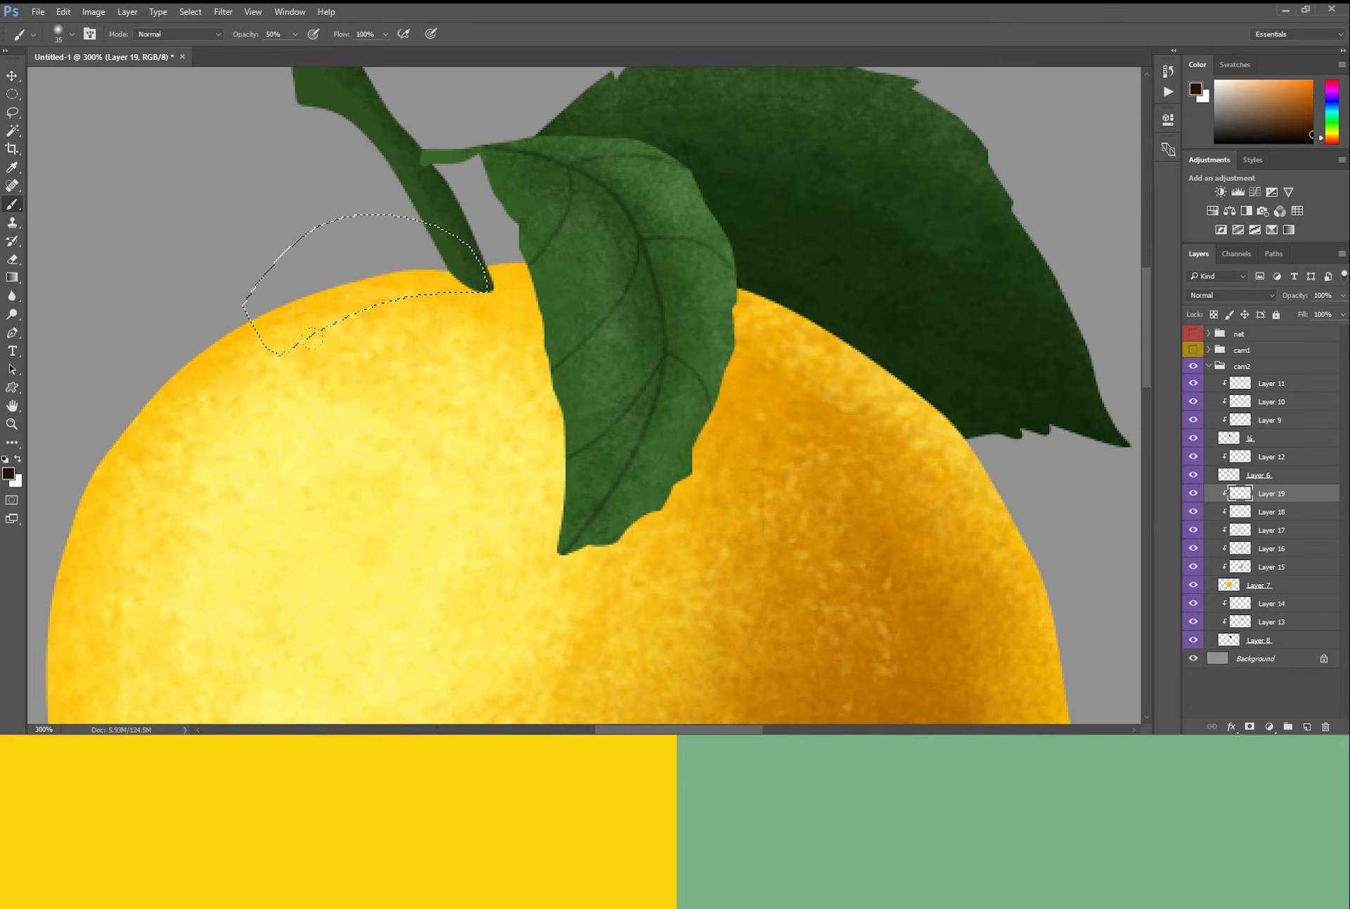
left_click_drag(312, 338, 434, 283)
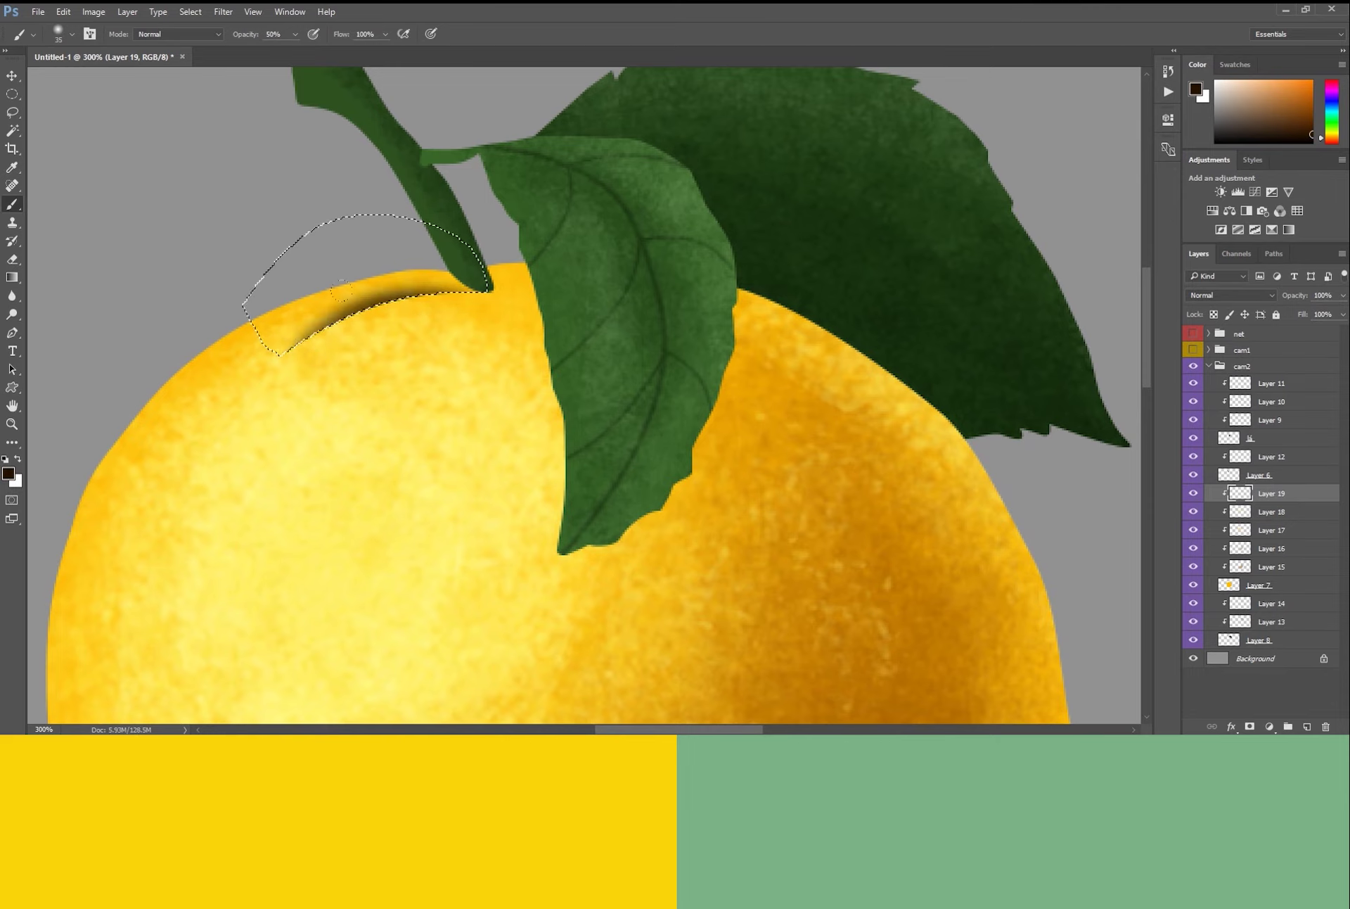
key("ctrl+d")
Outline and paint a second dark shadow curving down from the stem base.
scroll(431, 286, "down", 2)
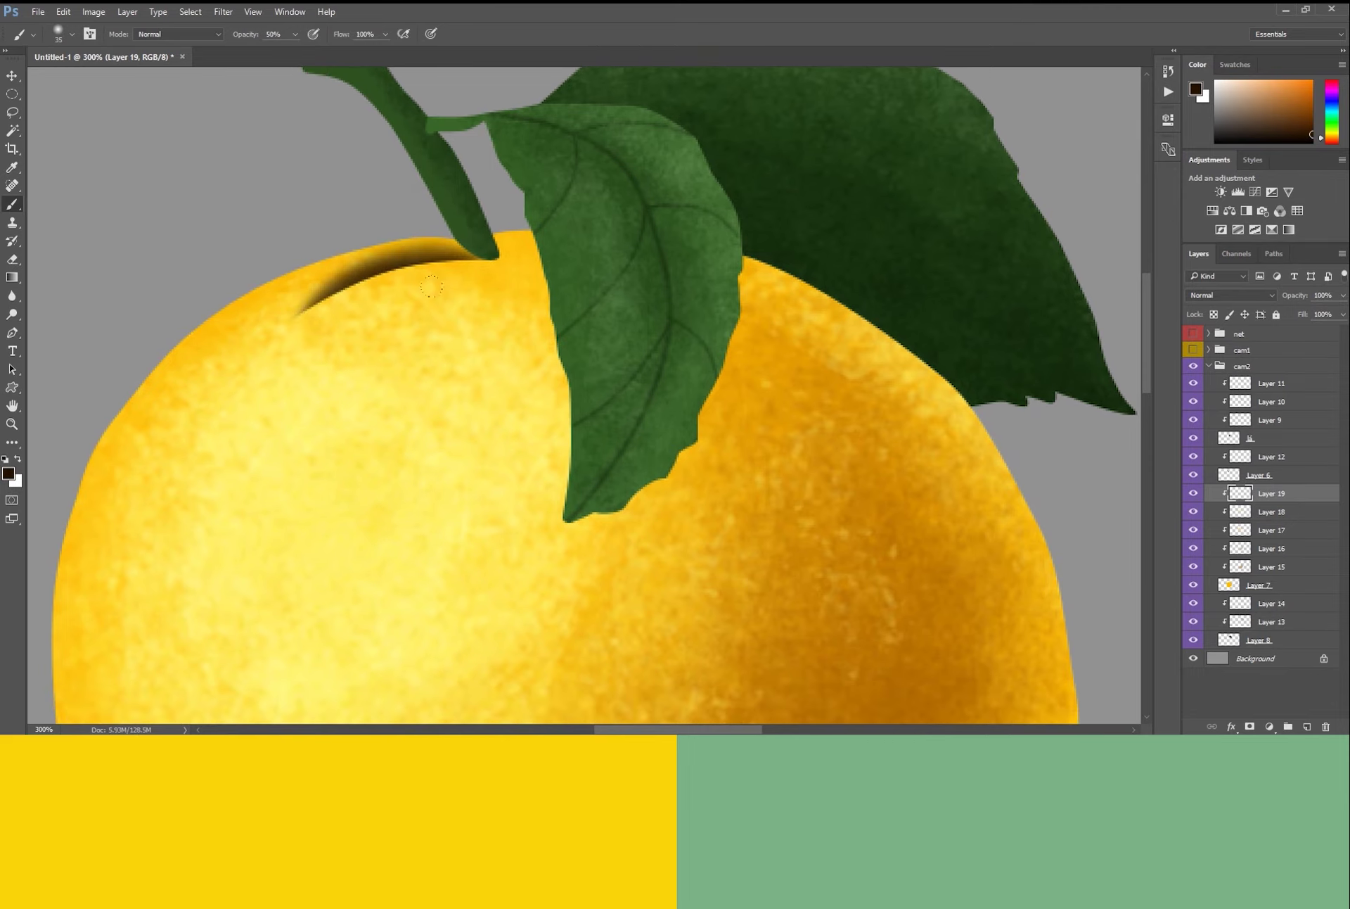
key("p")
left_click(423, 379)
left_click_drag(437, 309, 420, 324)
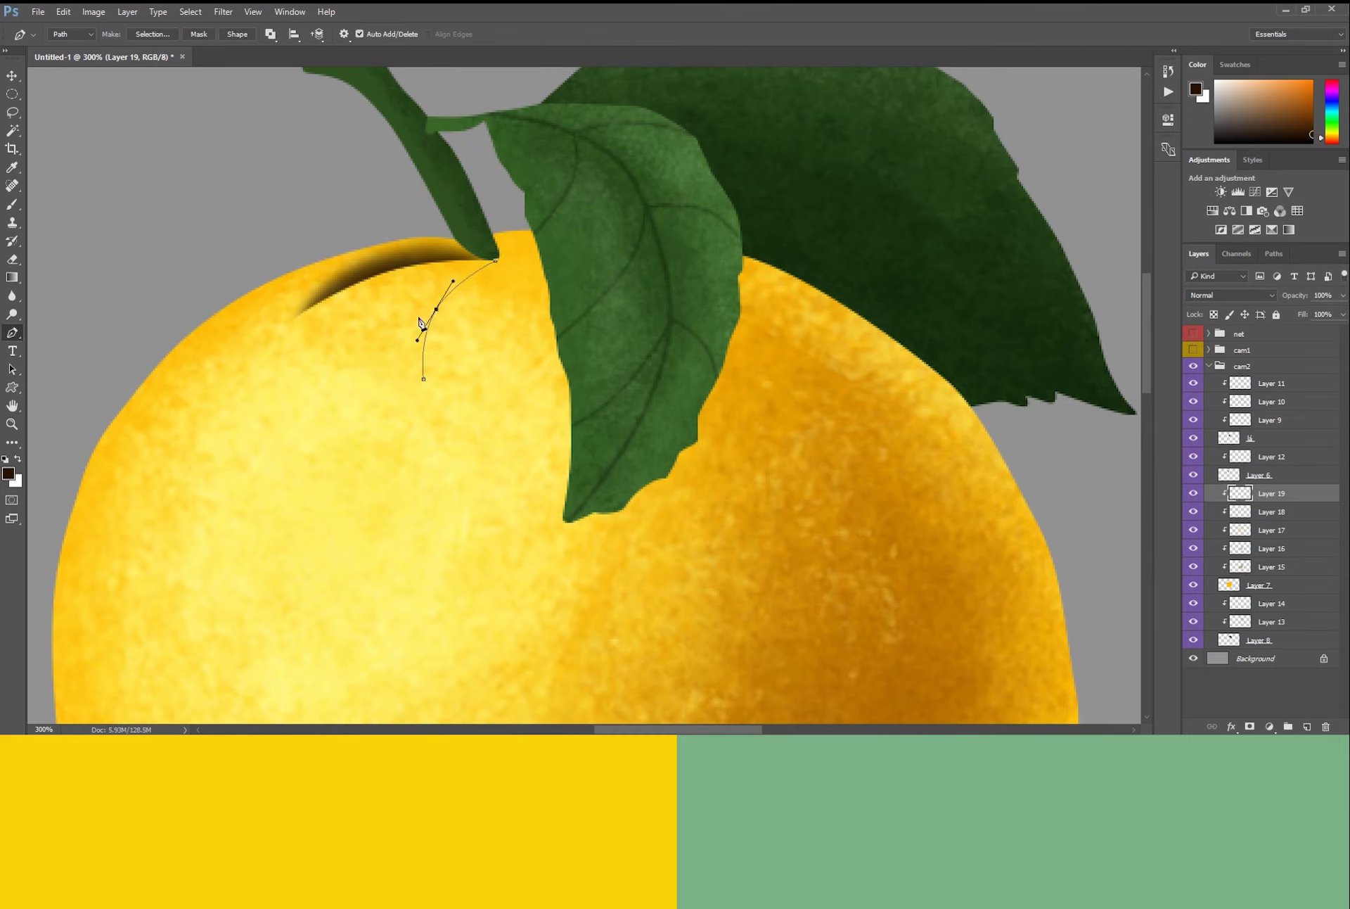
left_click(359, 369)
left_click(336, 295)
left_click(496, 260)
key("ctrl+Return")
key("b")
left_click_drag(486, 266, 425, 356)
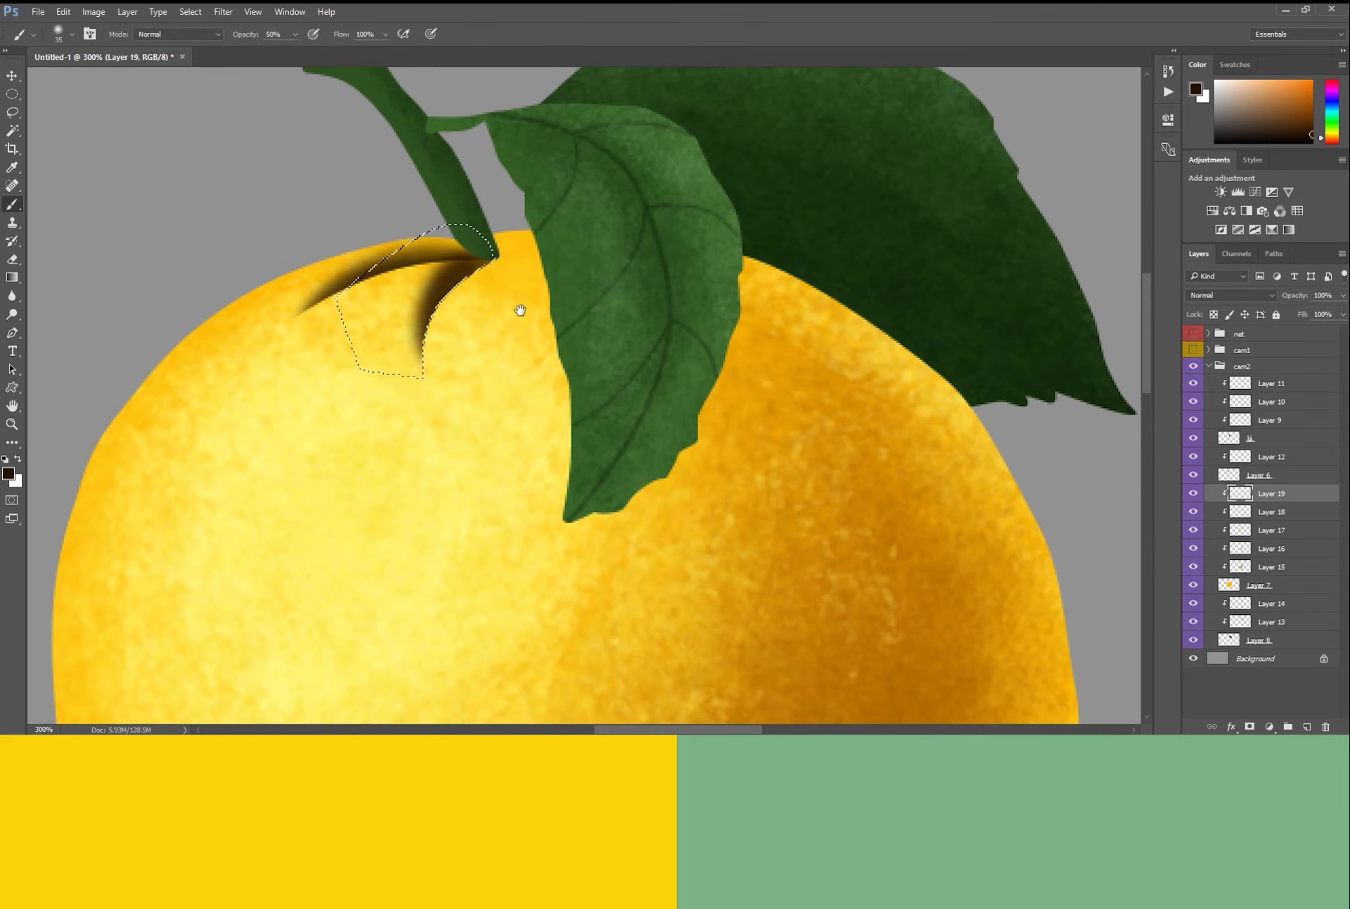
Outline a shadow area from the stem base over the leaf edge, then deselect it.
key("p")
left_click(494, 259)
left_click(671, 319)
left_click_drag(572, 286, 576, 269)
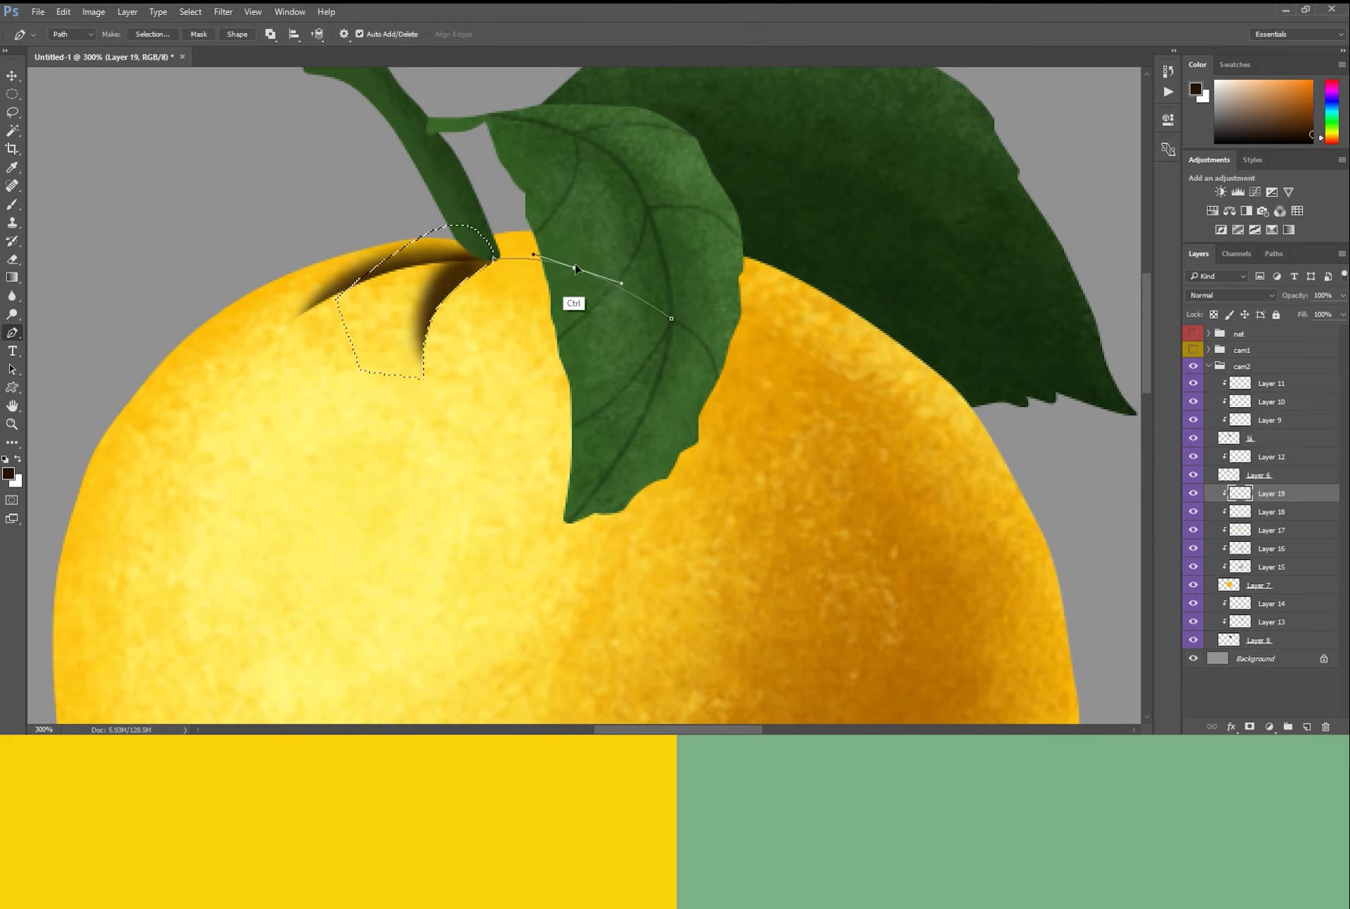
left_click(721, 247)
left_click(541, 181)
left_click(482, 234)
left_click(495, 259)
key("ctrl+Return")
key("b")
key("ctrl+d")
left_click_drag(569, 299, 530, 404)
Apply a Gaussian Blur of 5 to the stem shadows.
left_click(223, 11)
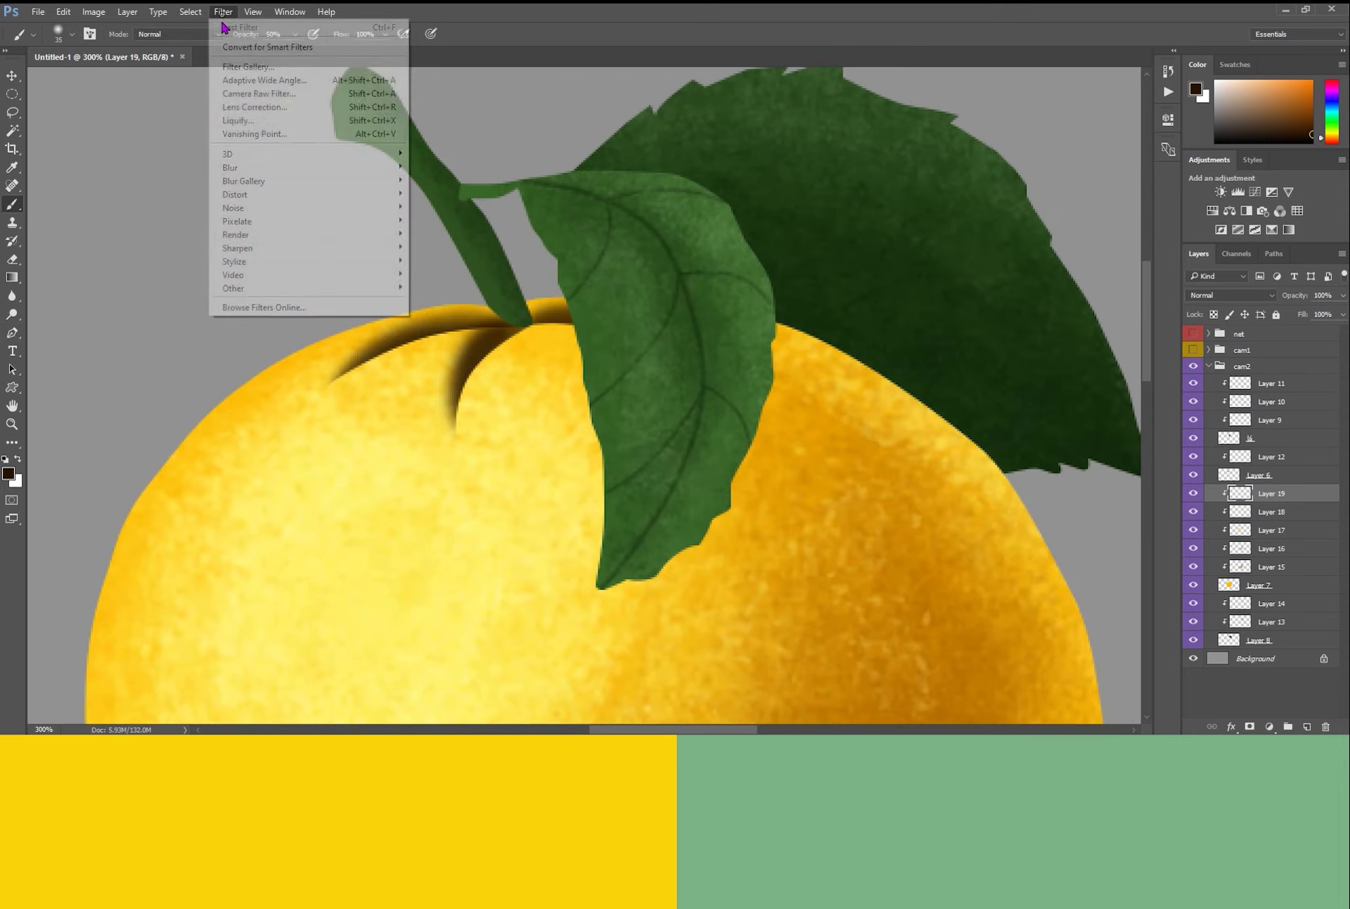
mouse_move(230, 167)
left_click(503, 220)
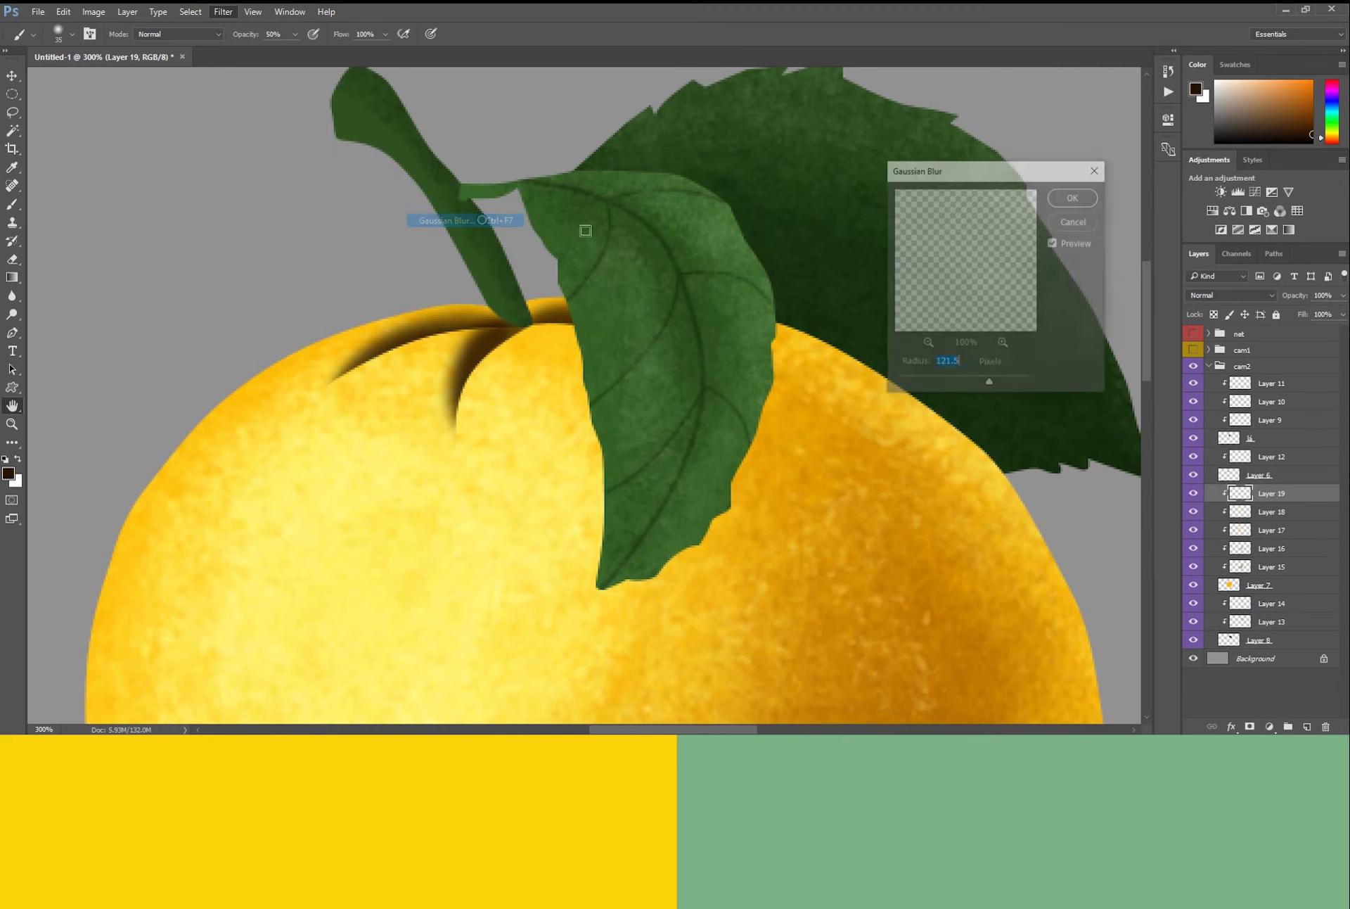
type("5")
key("Return")
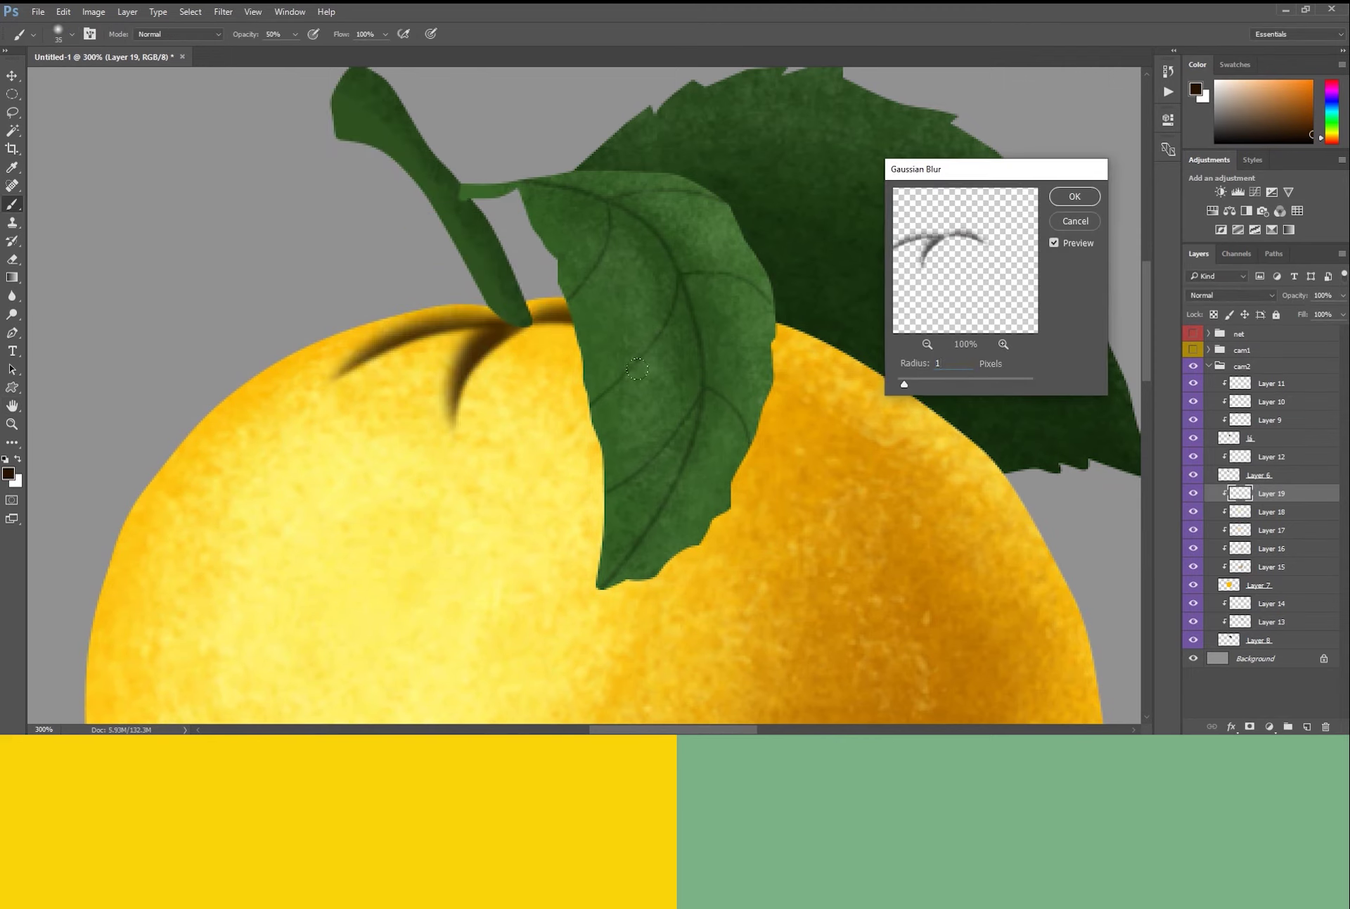
key("ctrl+minus")
key("ctrl+minus")
key("ctrl+minus")
key("ctrl+plus")
key("ctrl+plus")
Lower the stem shadow layer to 70% opacity and add a new empty layer.
key("p")
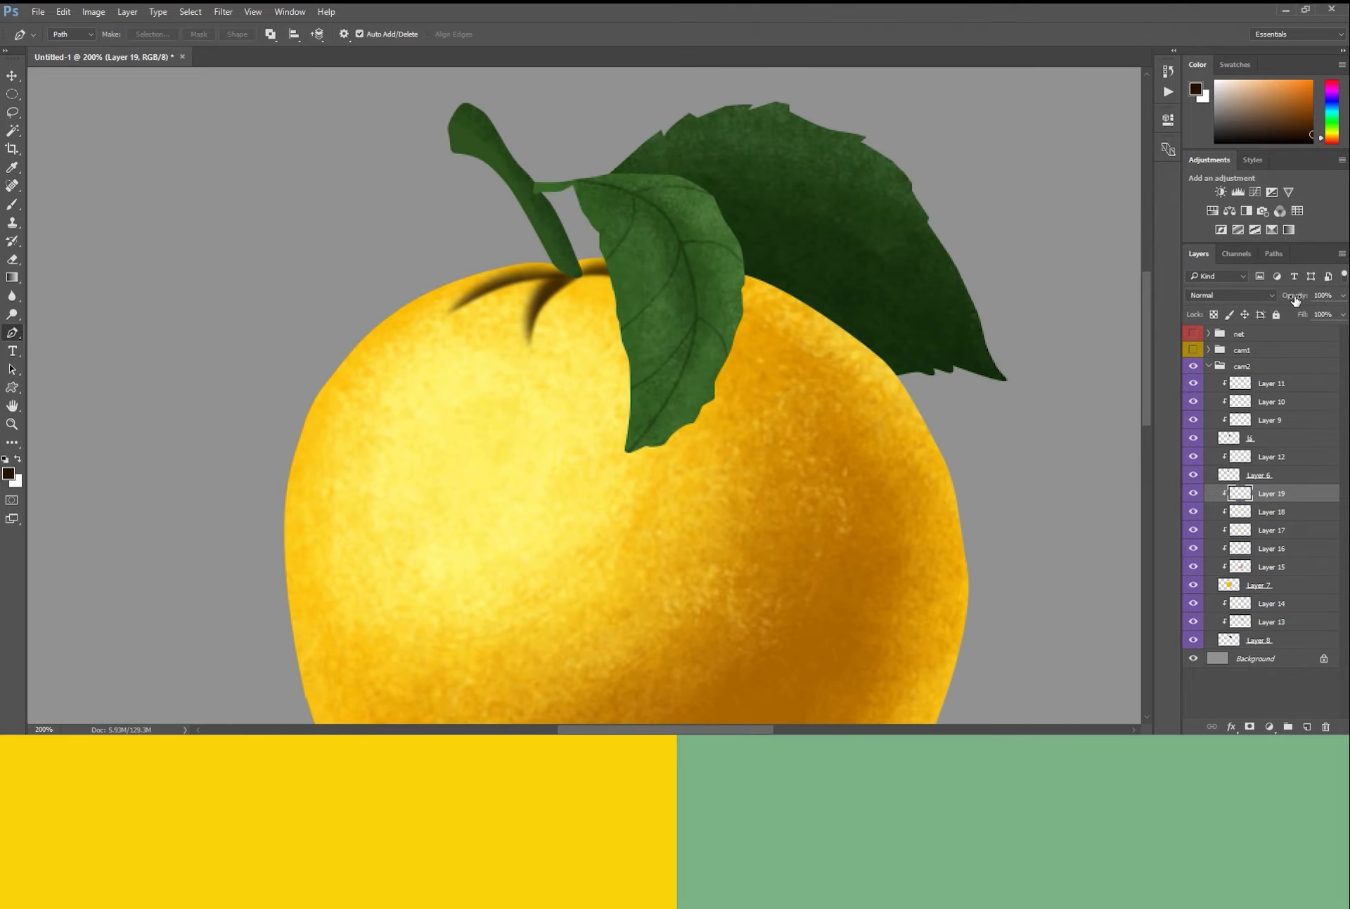
key("7")
key("ctrl+minus")
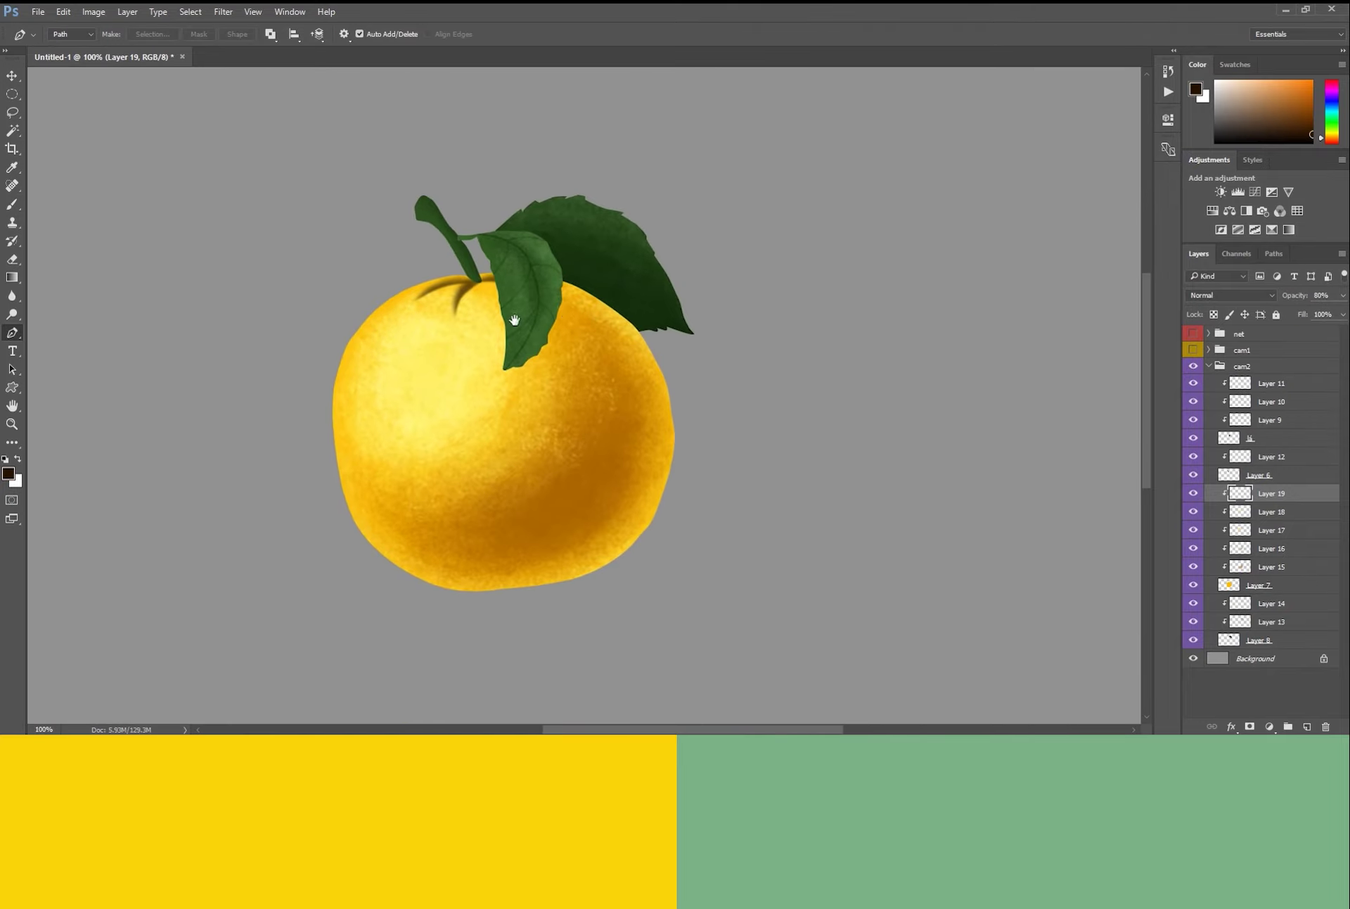
key("ctrl+plus")
key("ctrl+plus")
left_click(1306, 726)
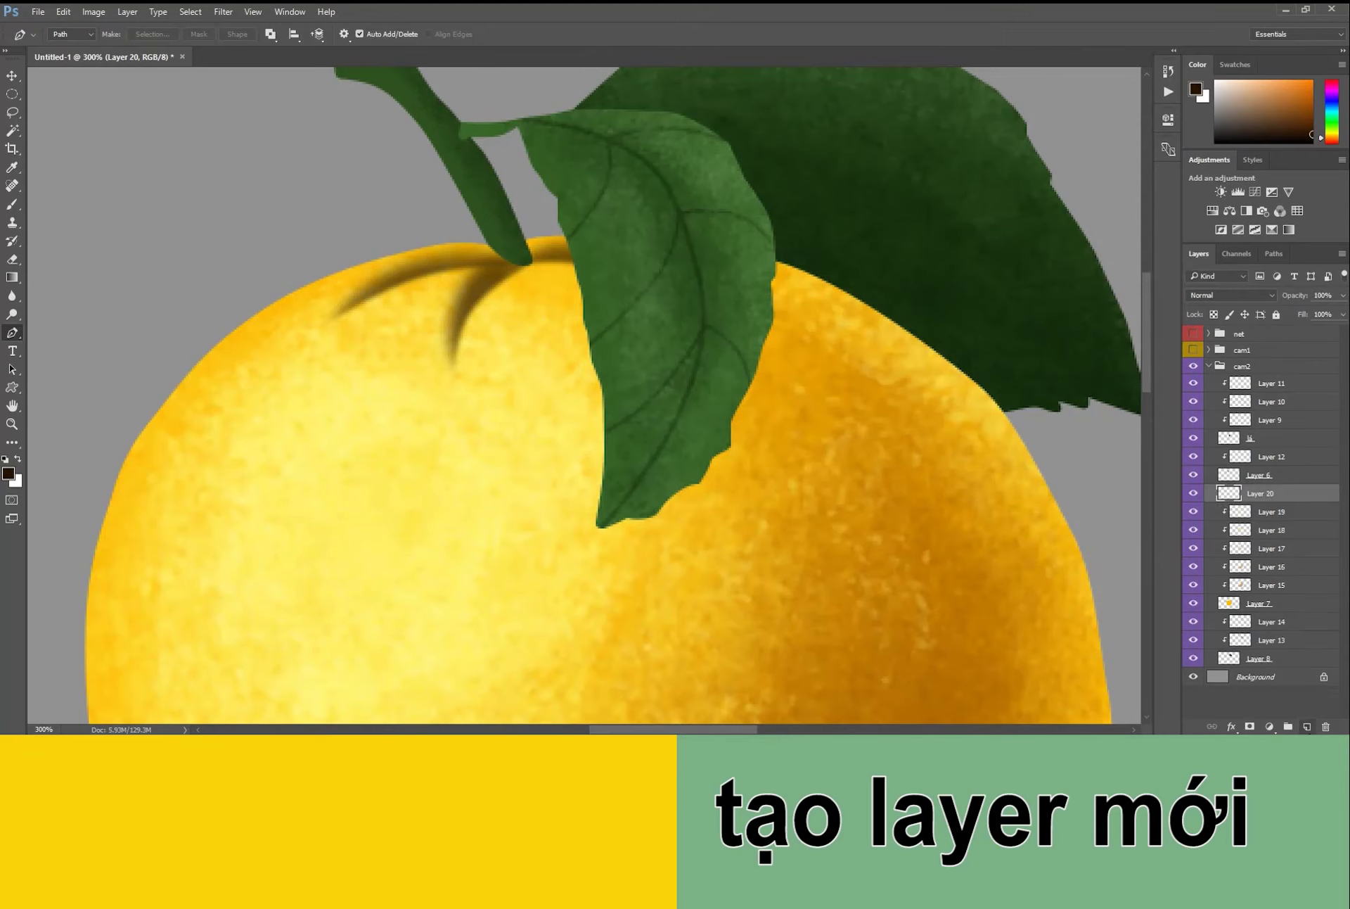
Clip Layer 20 and paint pale yellow over the fruit's top rim and stem-shadow tail.
key("ctrl+alt+g")
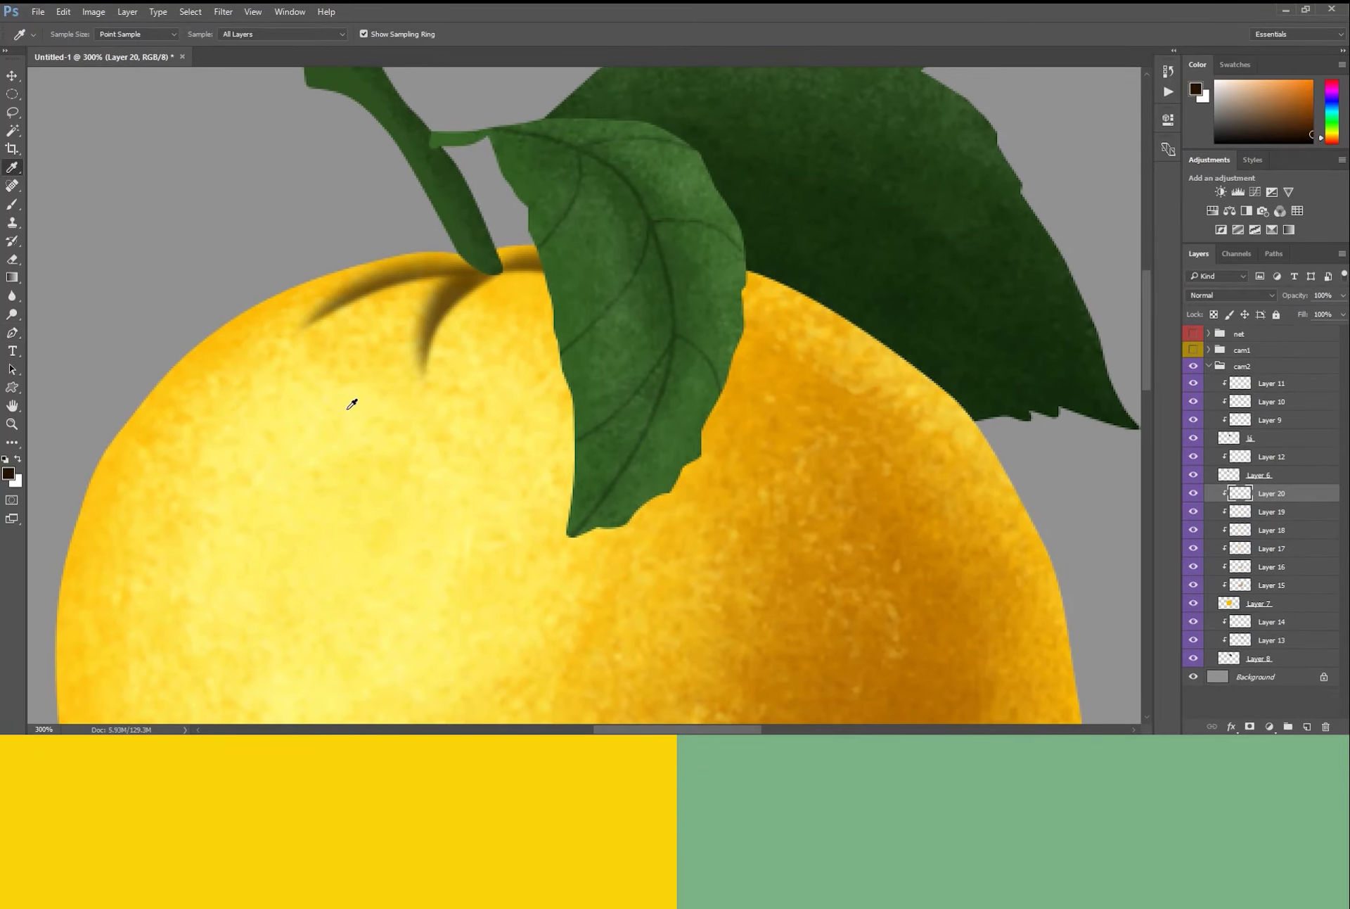
key("b")
left_click(356, 400, "alt")
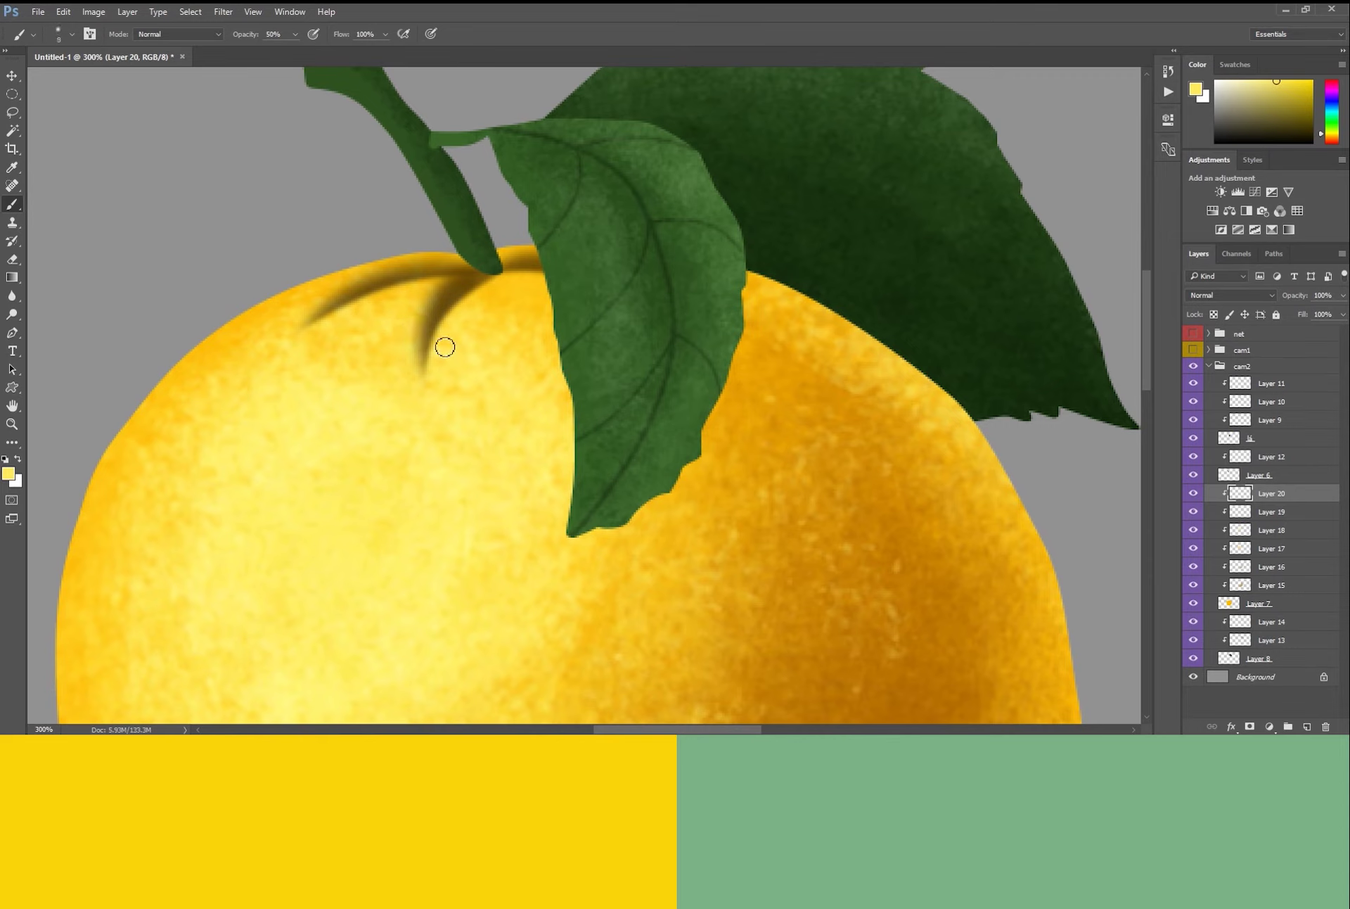
key("bracketright")
key("bracketright")
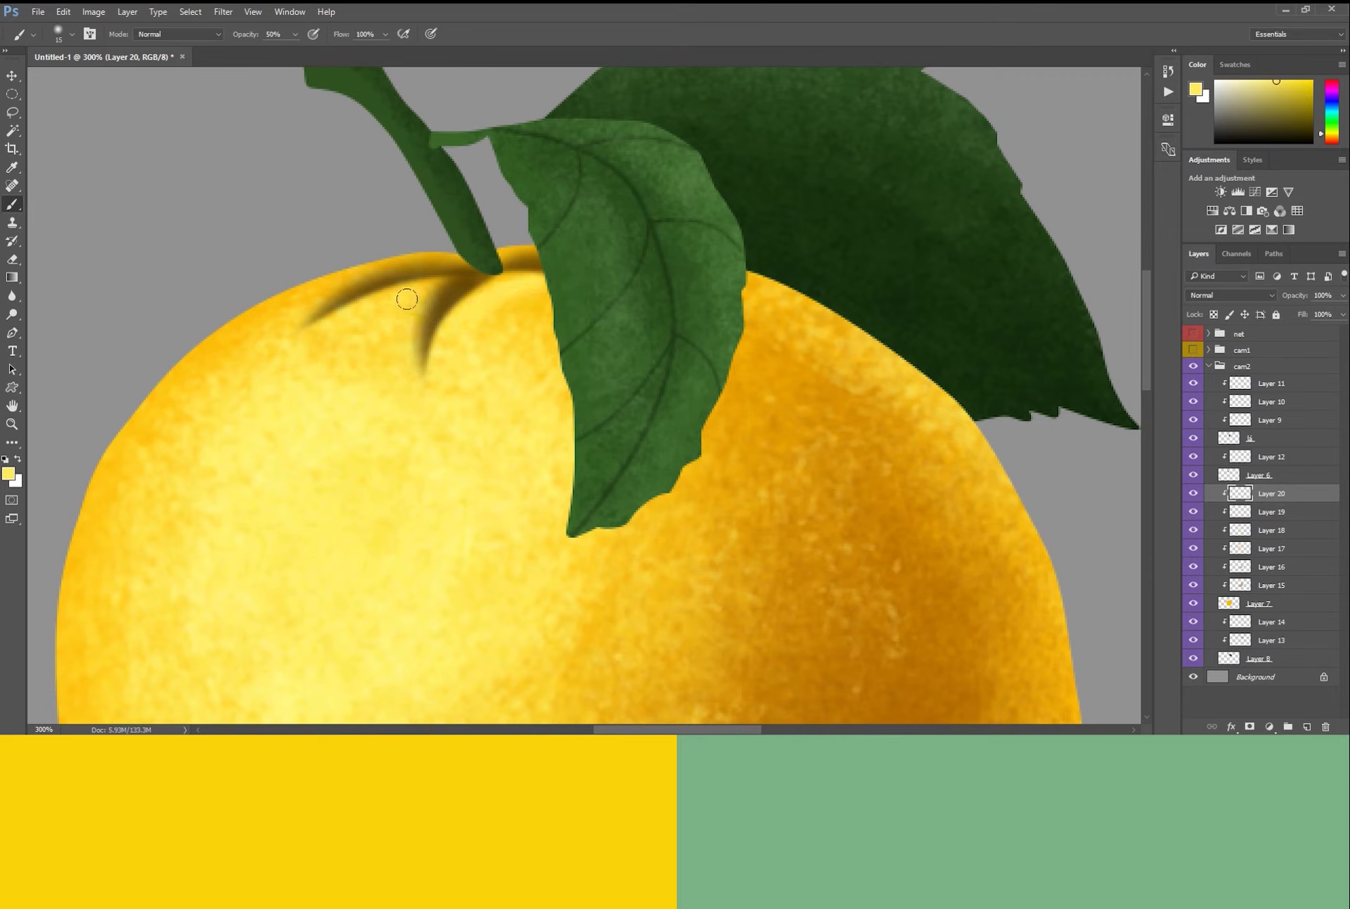
key("bracketleft")
key("bracketleft")
left_click_drag(422, 264, 539, 248)
left_click_drag(446, 354, 430, 360)
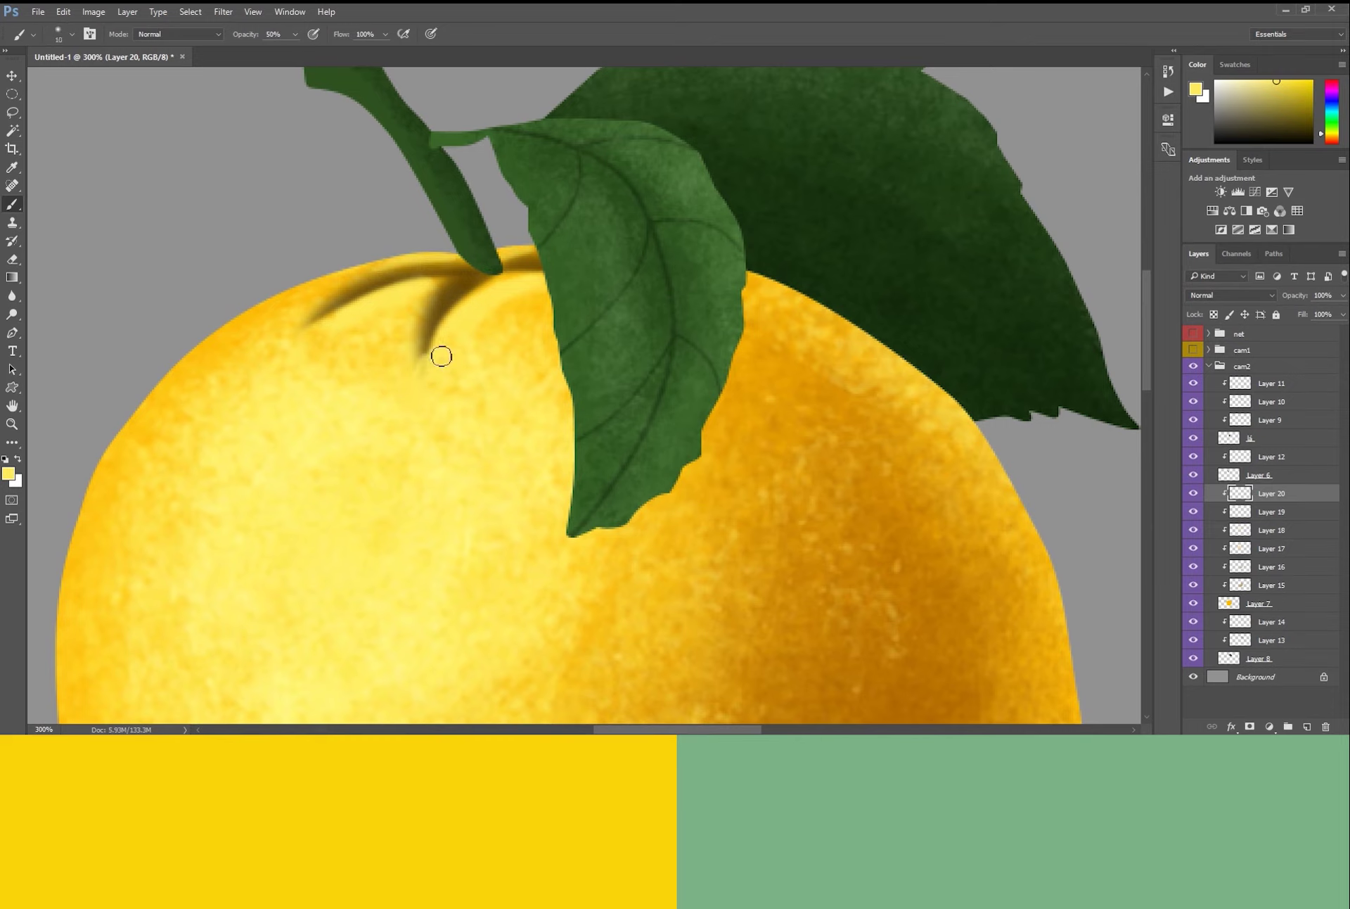
Reframe the view on the fruit's top, reselect Layer 20, and add a new layer above it.
key("ctrl+minus")
key("ctrl+minus")
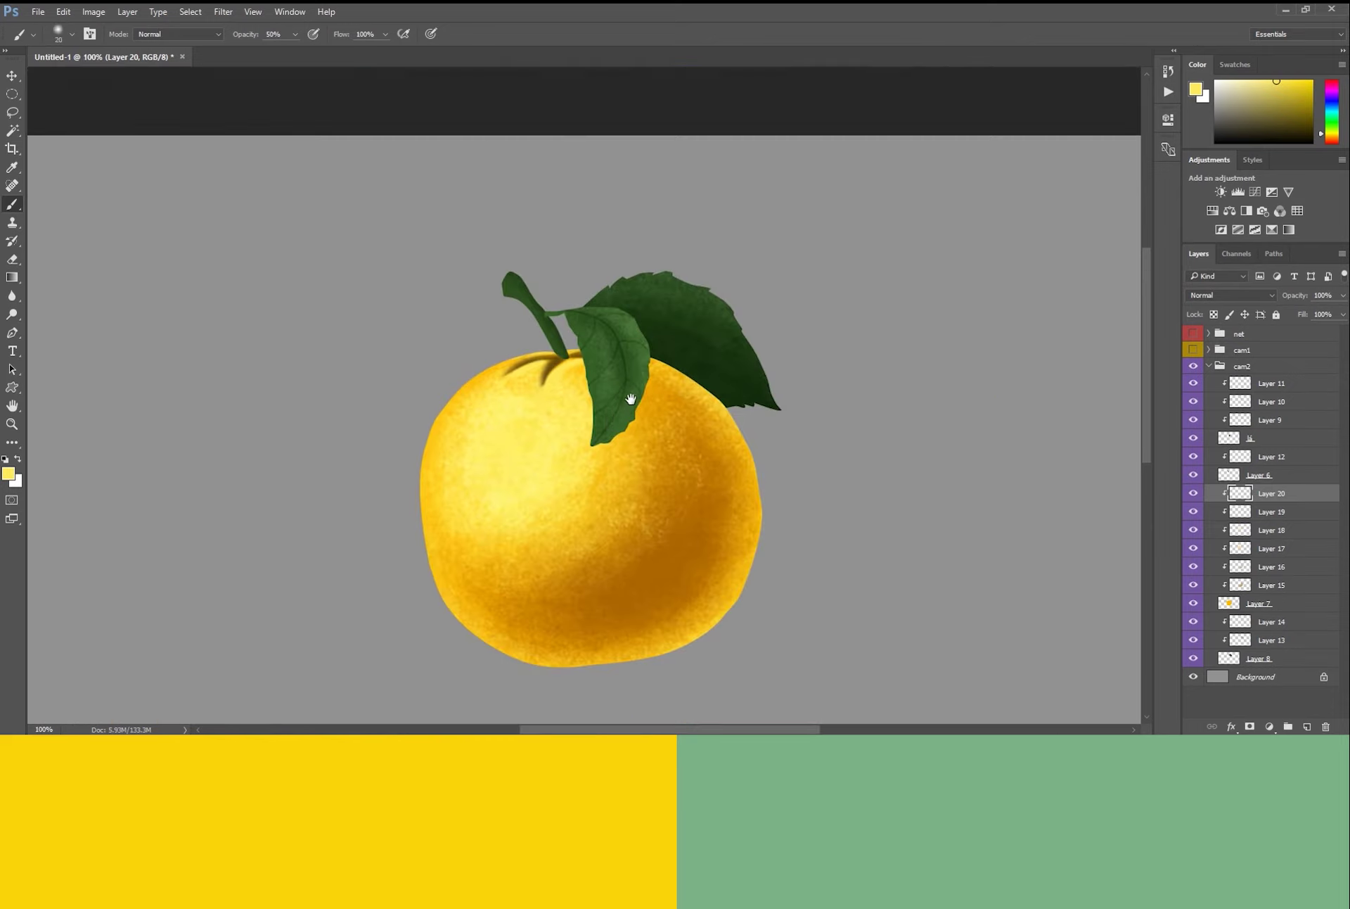
key("ctrl+minus")
key("ctrl+plus")
left_click_drag(776, 374, 687, 487)
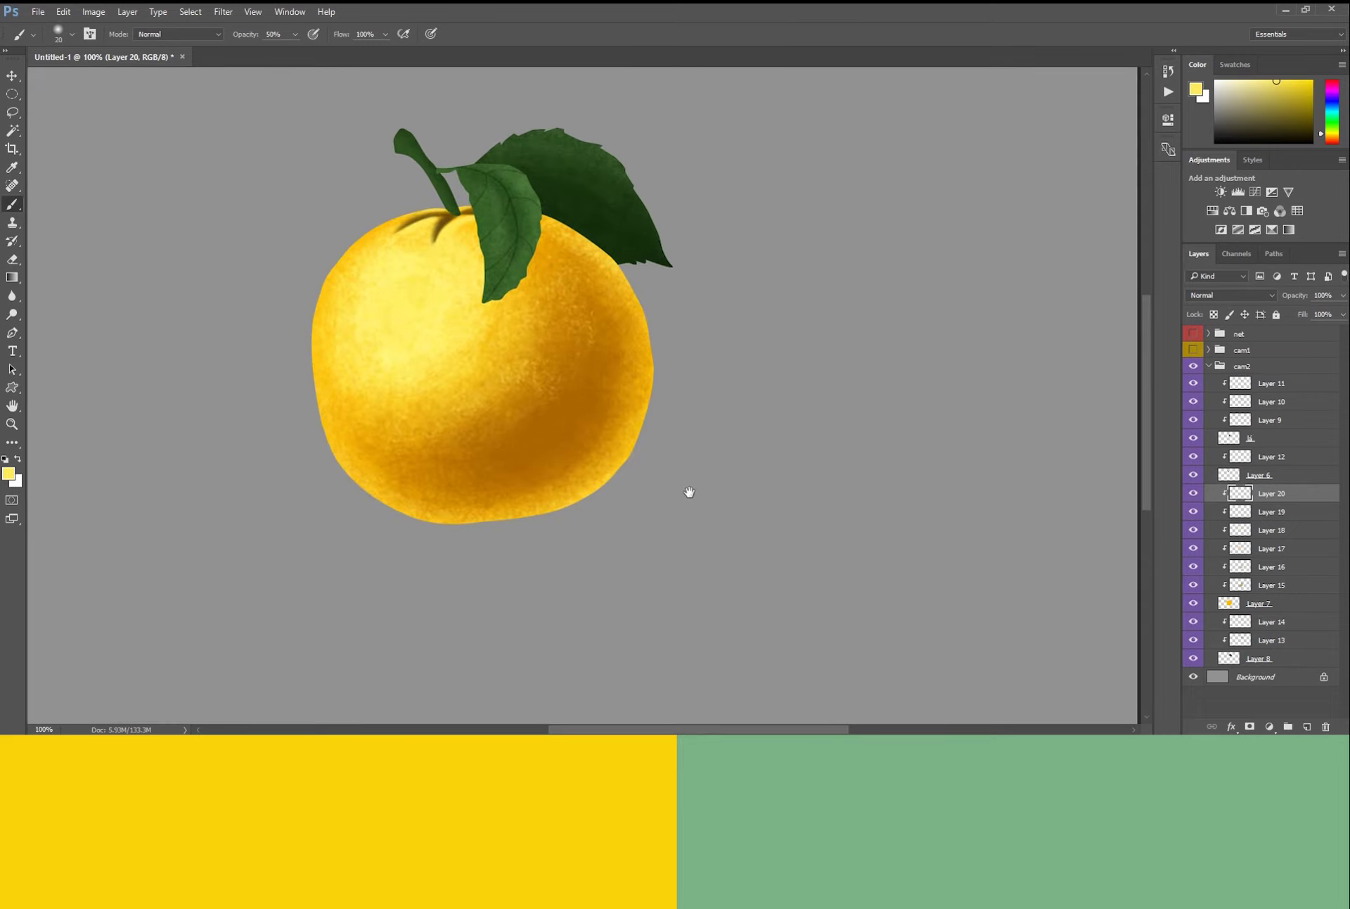
key("ctrl+minus")
key("h")
key("alt+bracketleft")
key("alt+bracketleft")
key("alt+bracketleft")
key("ctrl+plus")
left_click(1263, 495)
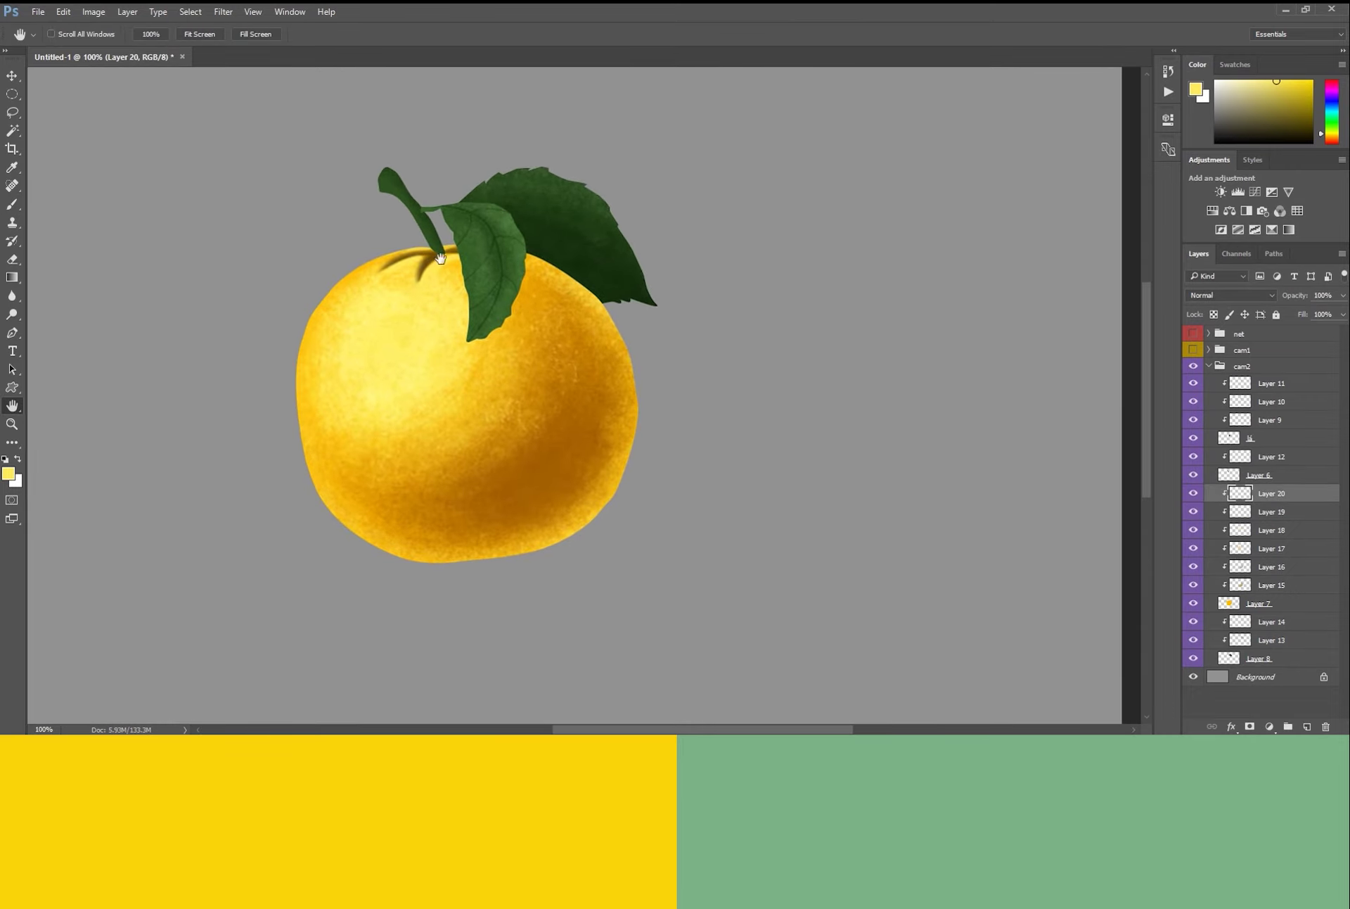
left_click(481, 277, "ctrl")
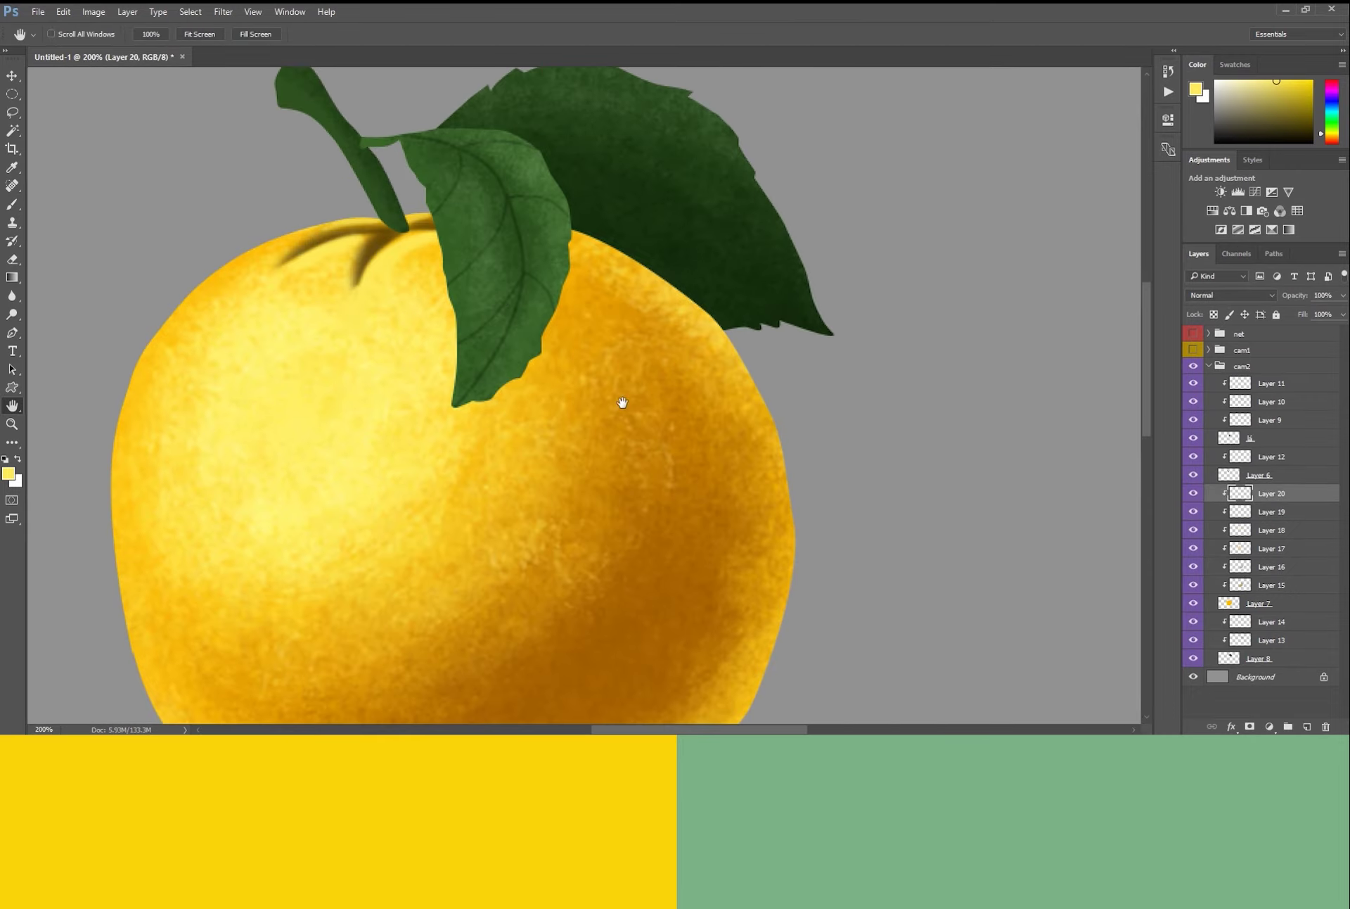
mouse_move(592, 381)
left_mouse_down()
mouse_move(678, 319)
mouse_move(654, 334)
left_mouse_up()
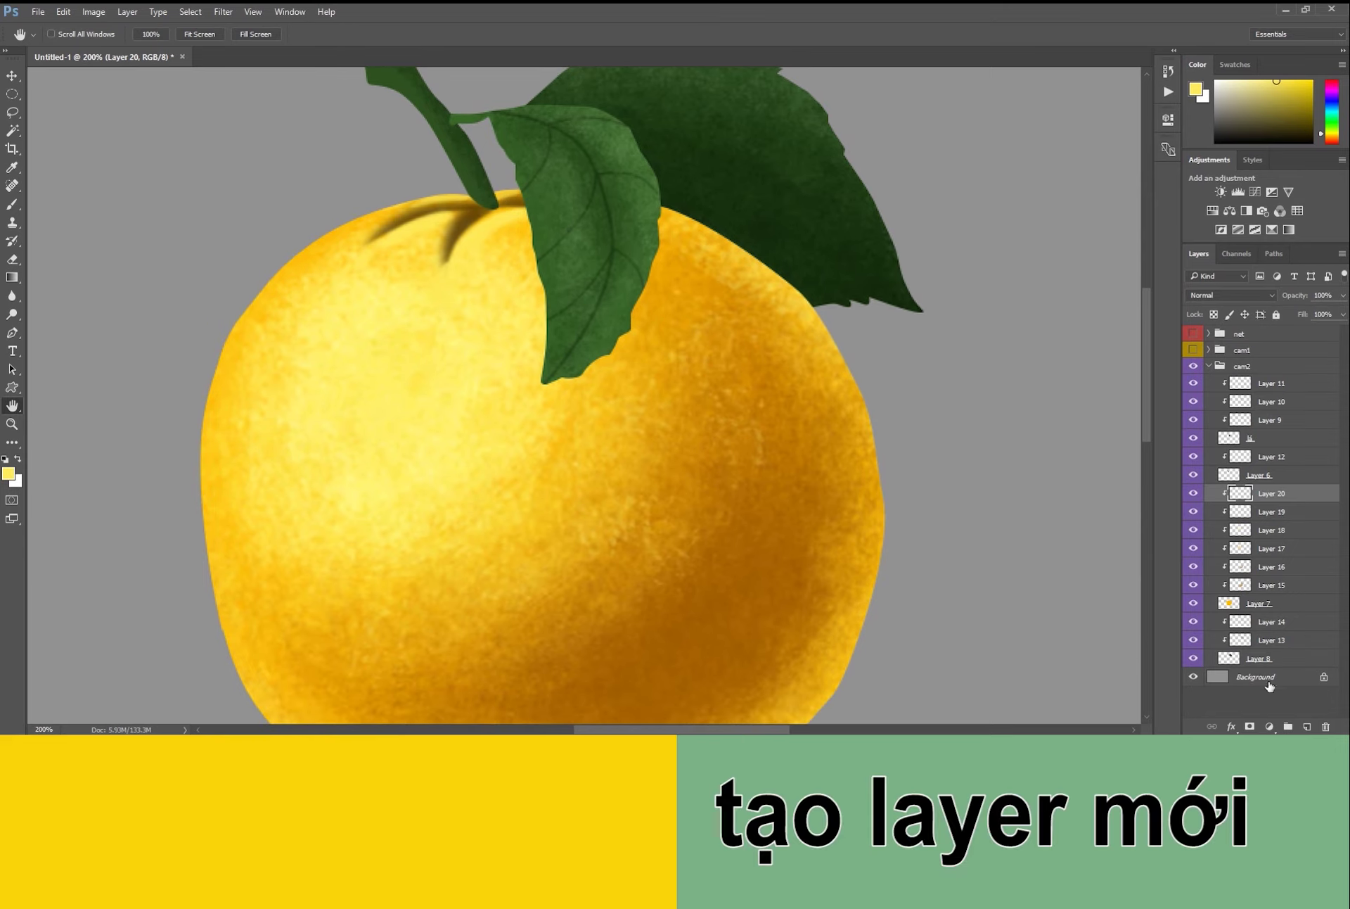
left_click(1307, 728)
Clip the new layer to the orange and set the foreground colour to black.
key("ctrl+alt+g")
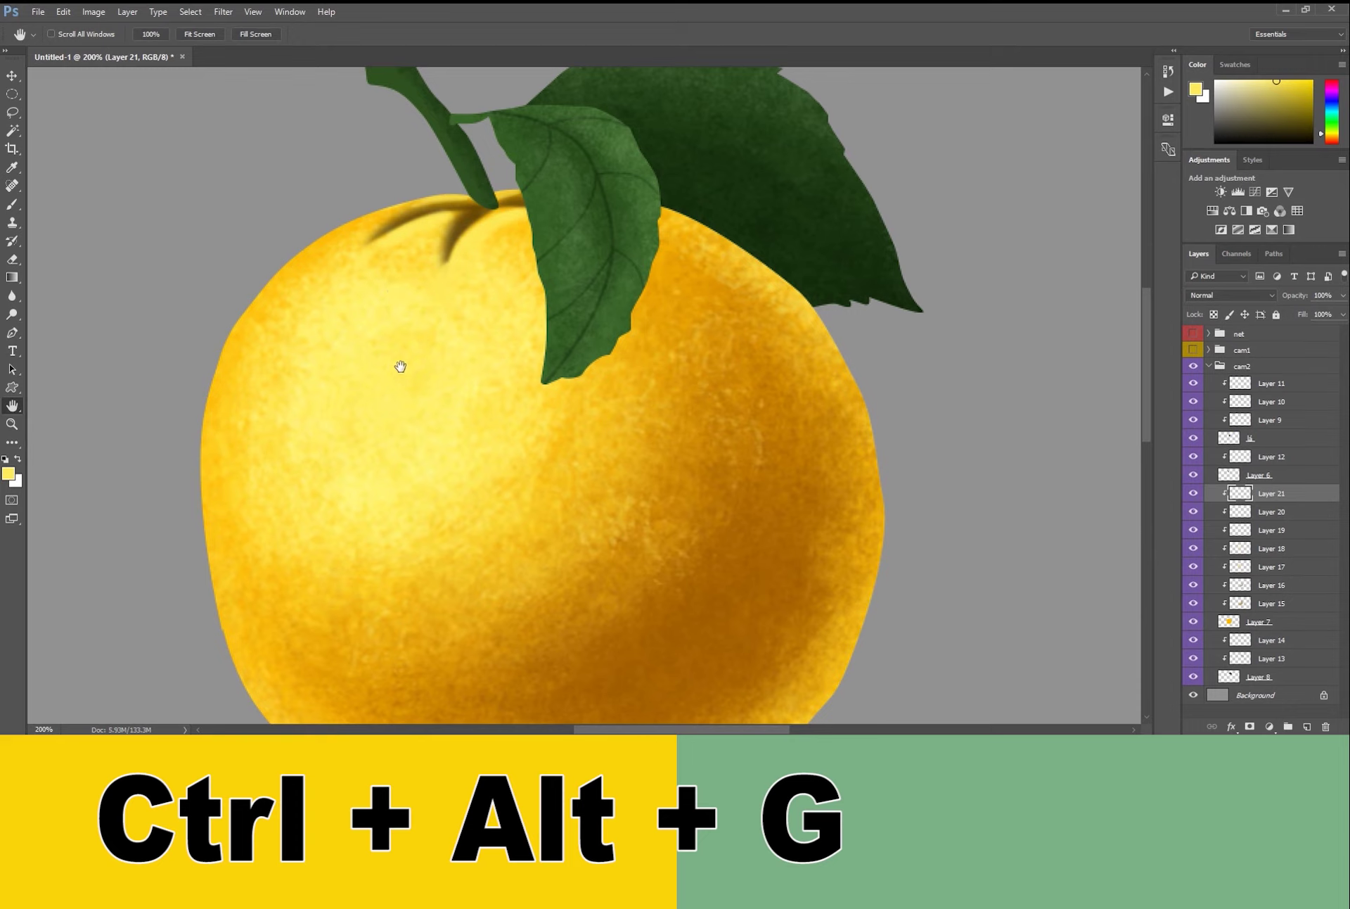
left_click_drag(397, 350, 391, 367)
left_click(9, 473)
left_click(896, 372)
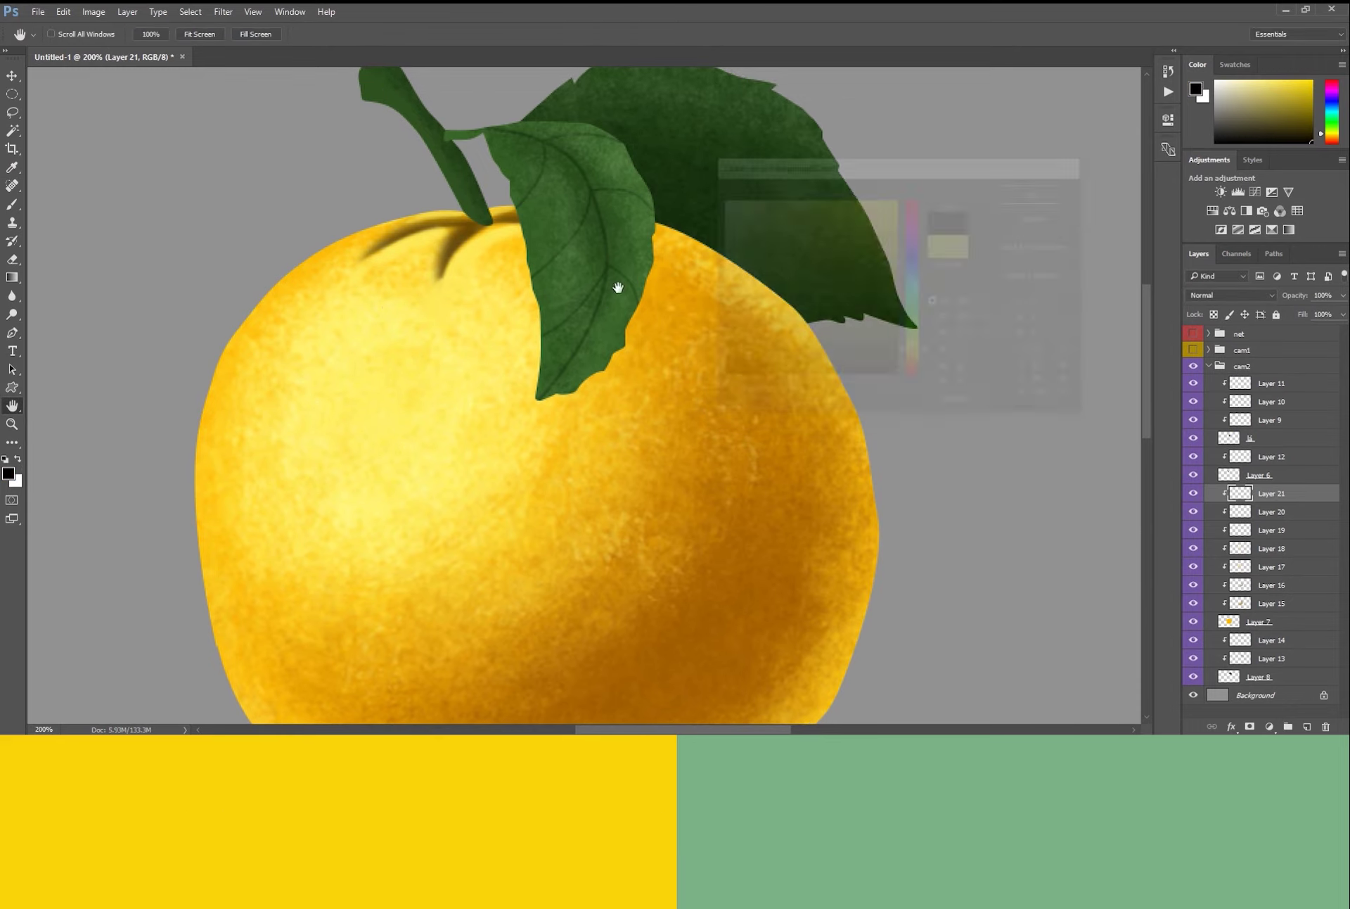
Trace the leaf's shadow shape with the Pen and fill the selection with black.
key("p")
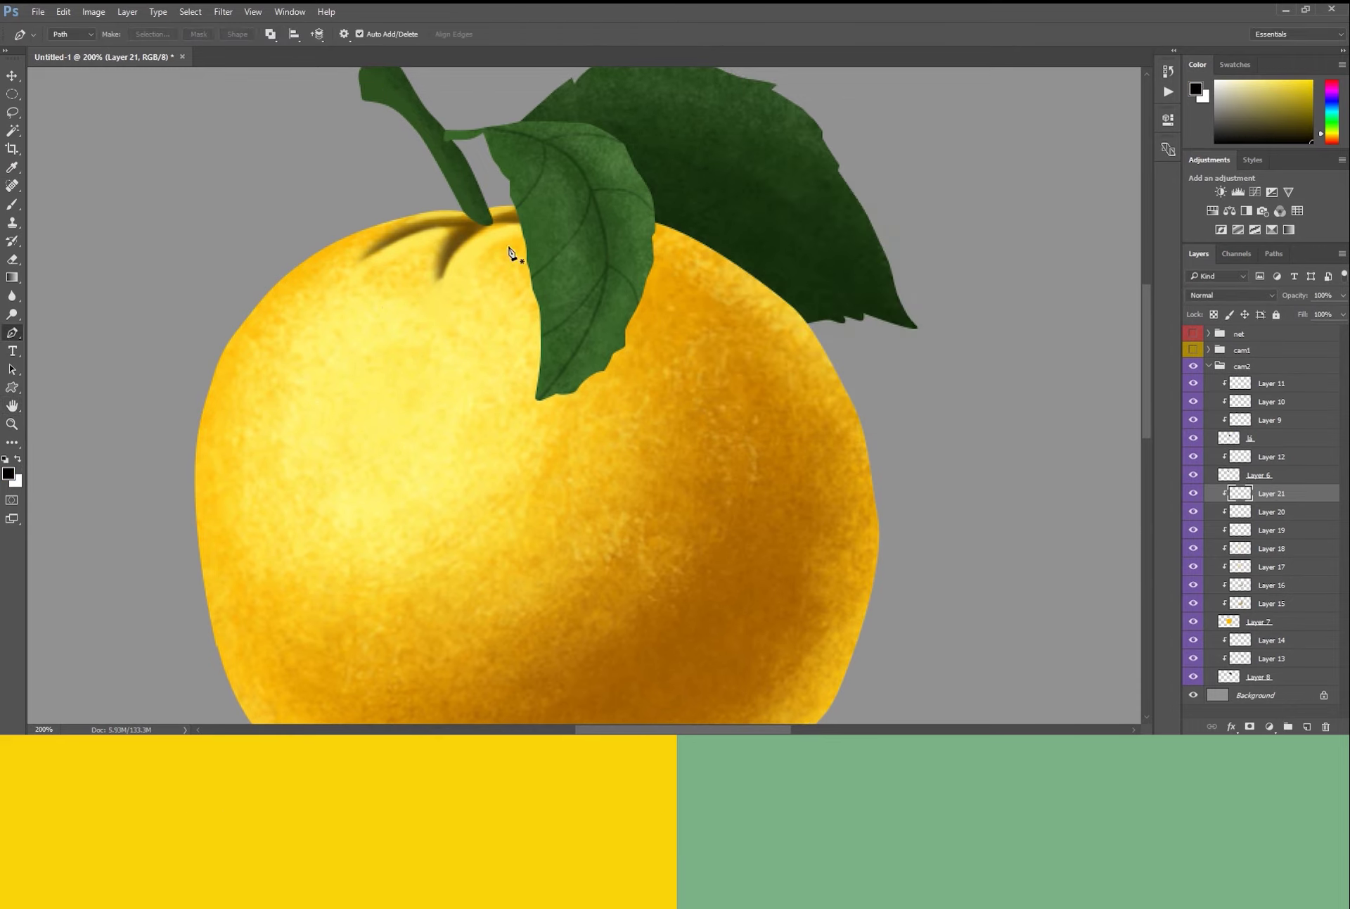
left_click(496, 205)
left_click(705, 280)
left_click(711, 247)
key("ctrl+Return")
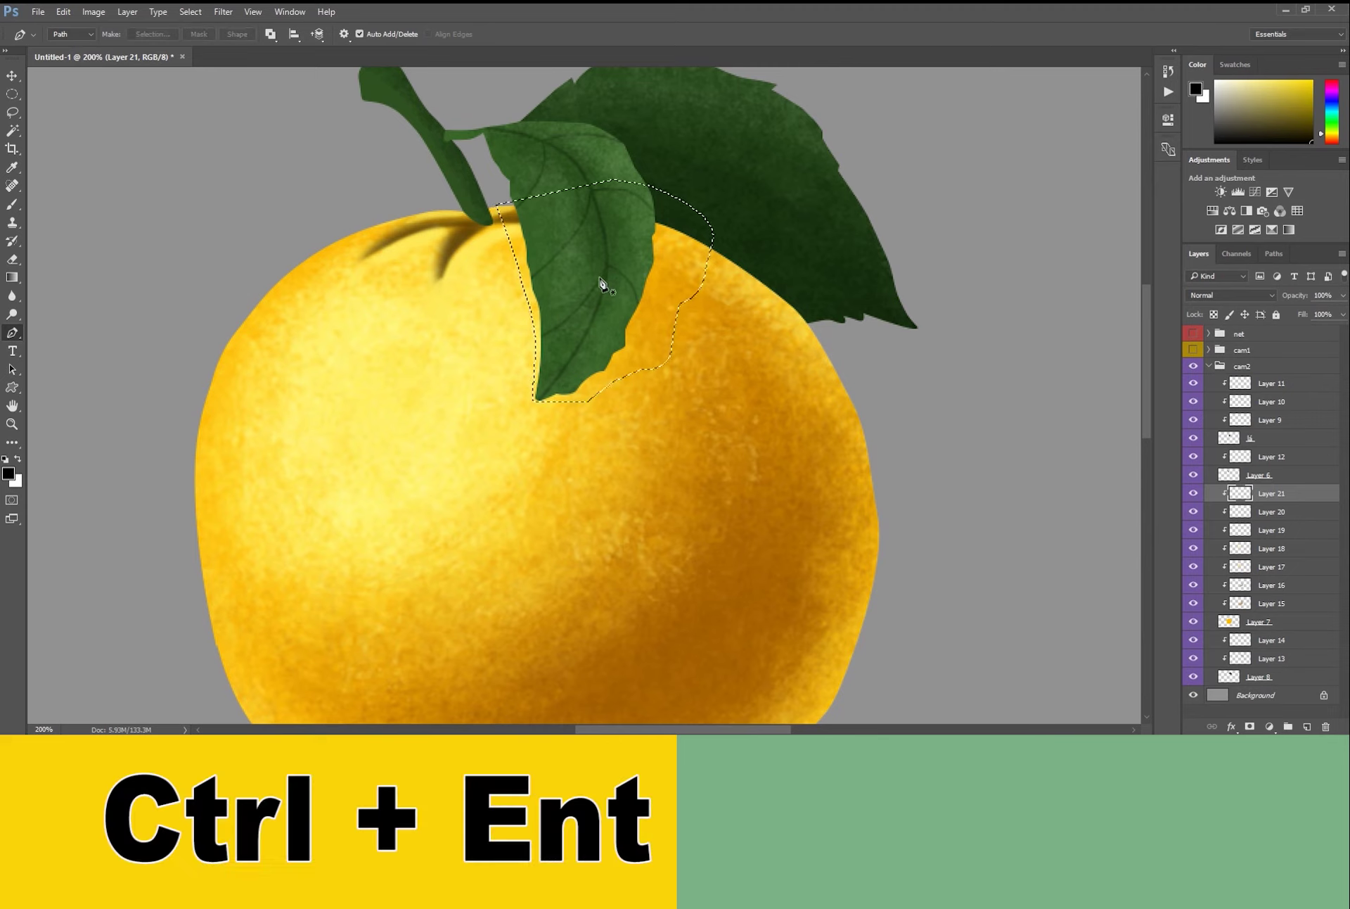
key("alt+BackSpace")
Soften the black shadow's edges with a Gaussian Blur.
left_click(223, 11)
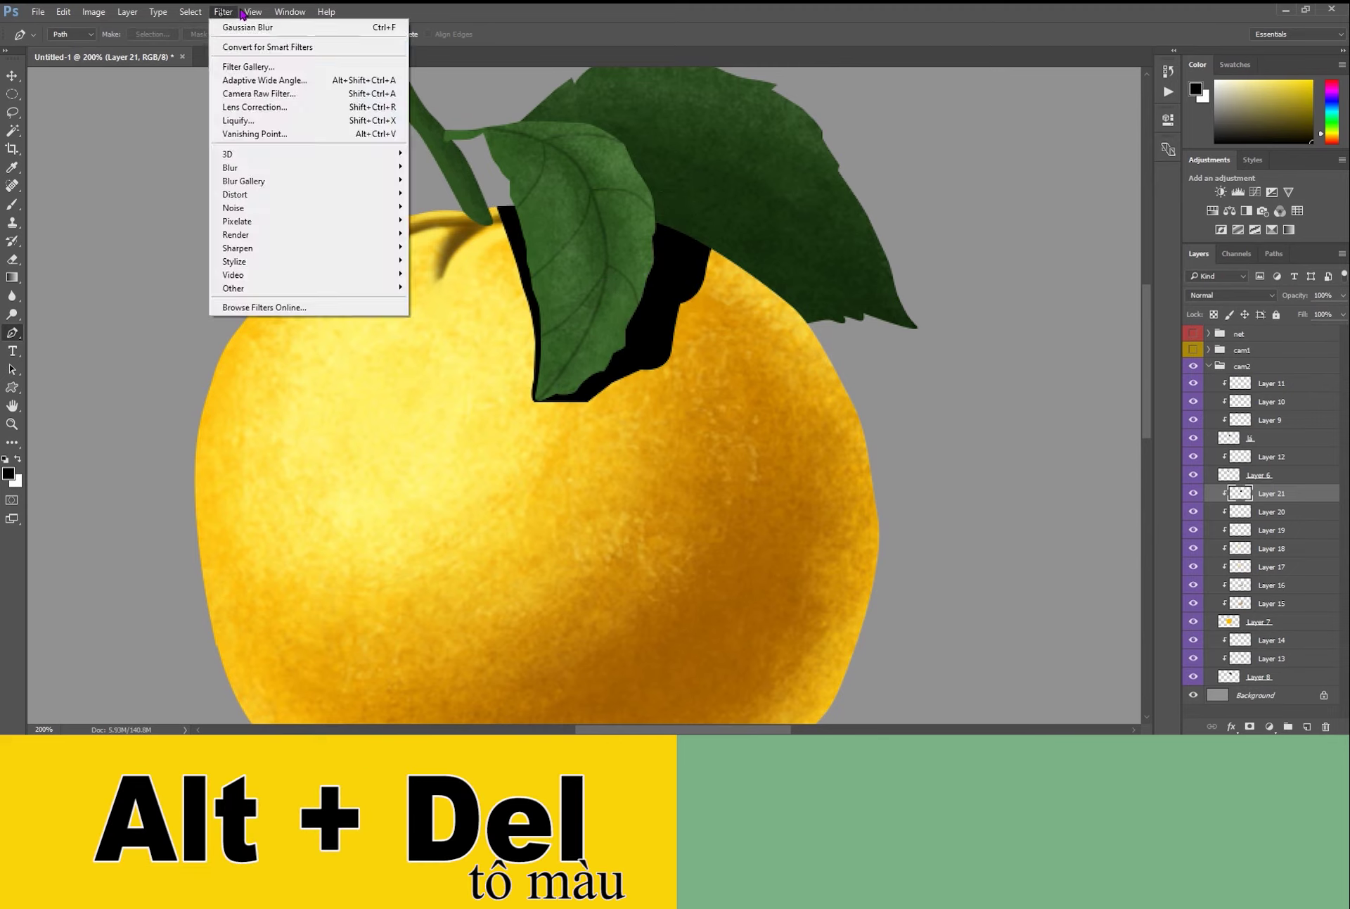
mouse_move(201, 210)
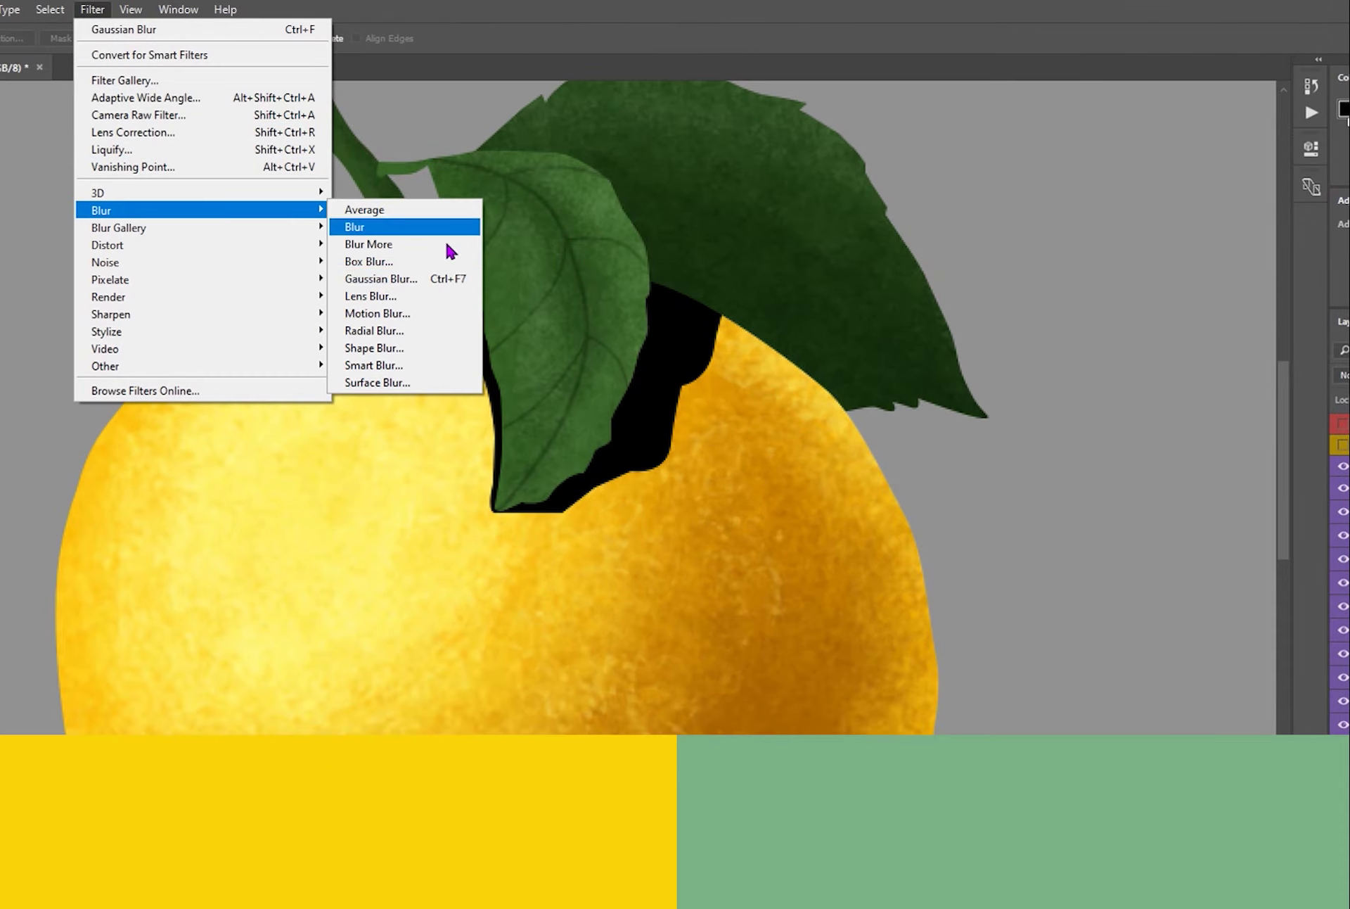
left_click(452, 284)
left_click_drag(990, 492, 995, 490)
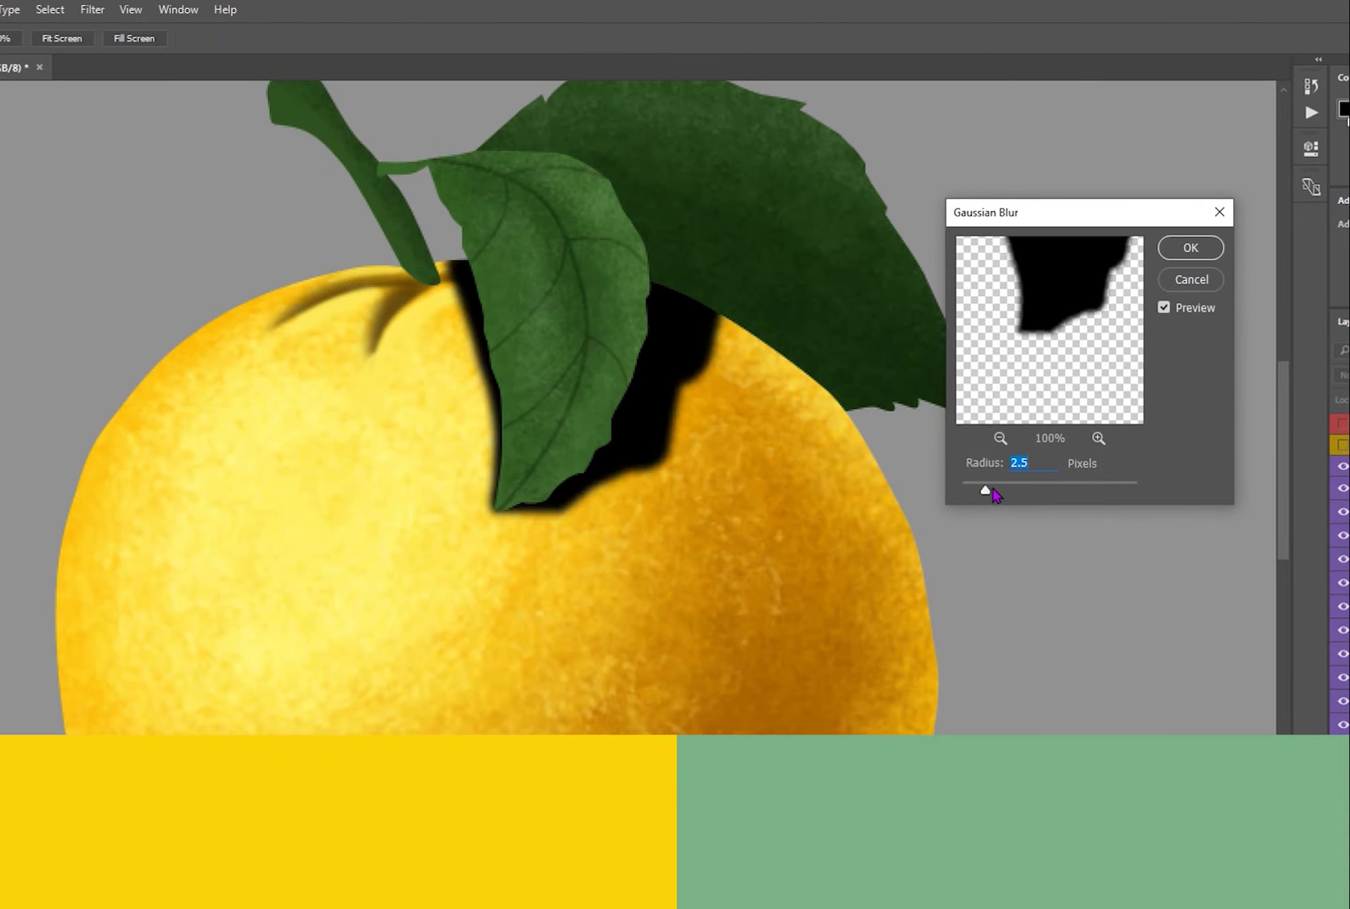
key("Return")
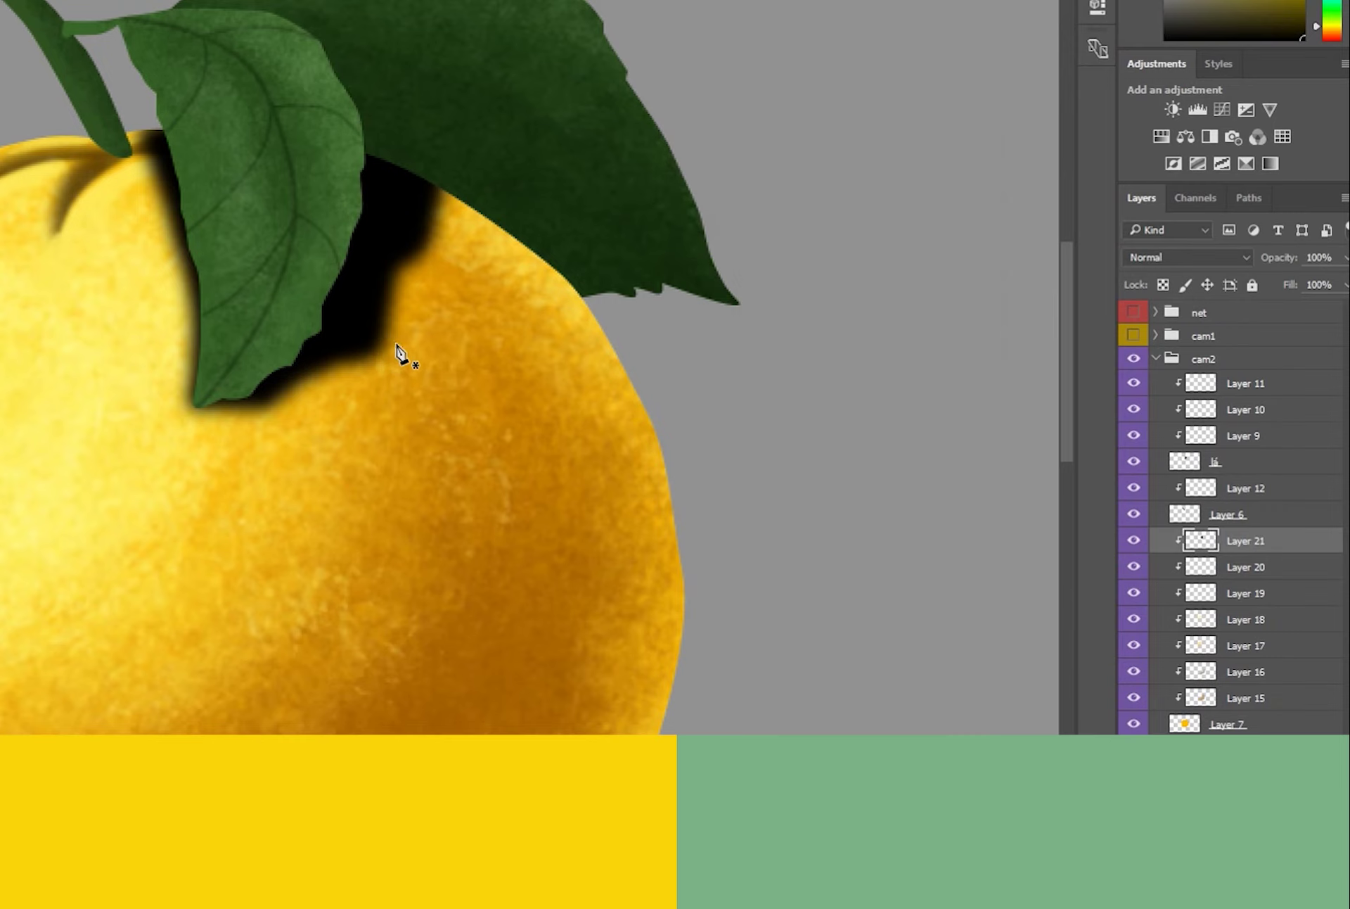
Lower the shadow layer's opacity to 40% and view the whole orange.
key("3")
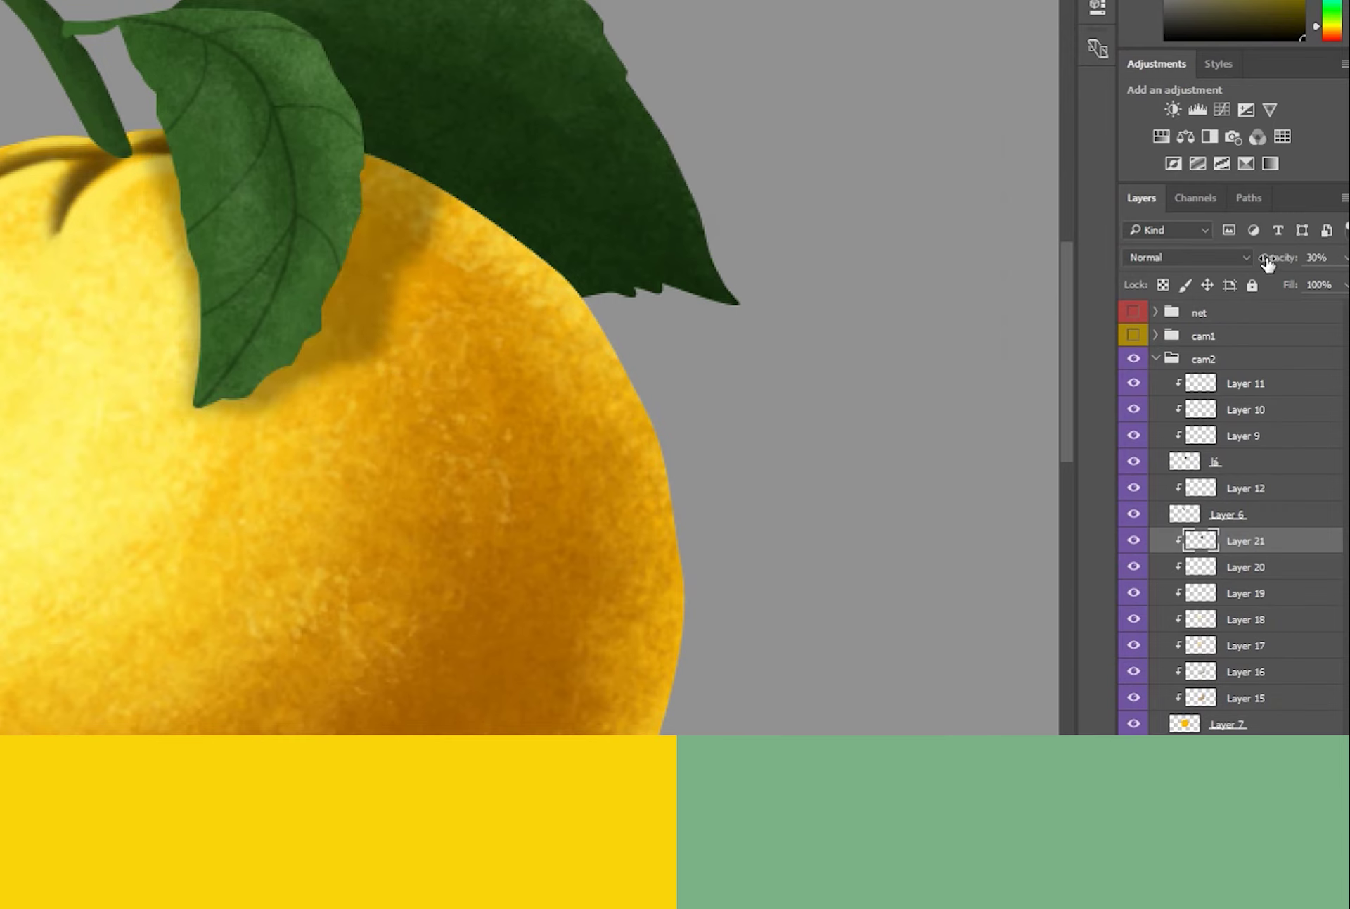
key("4")
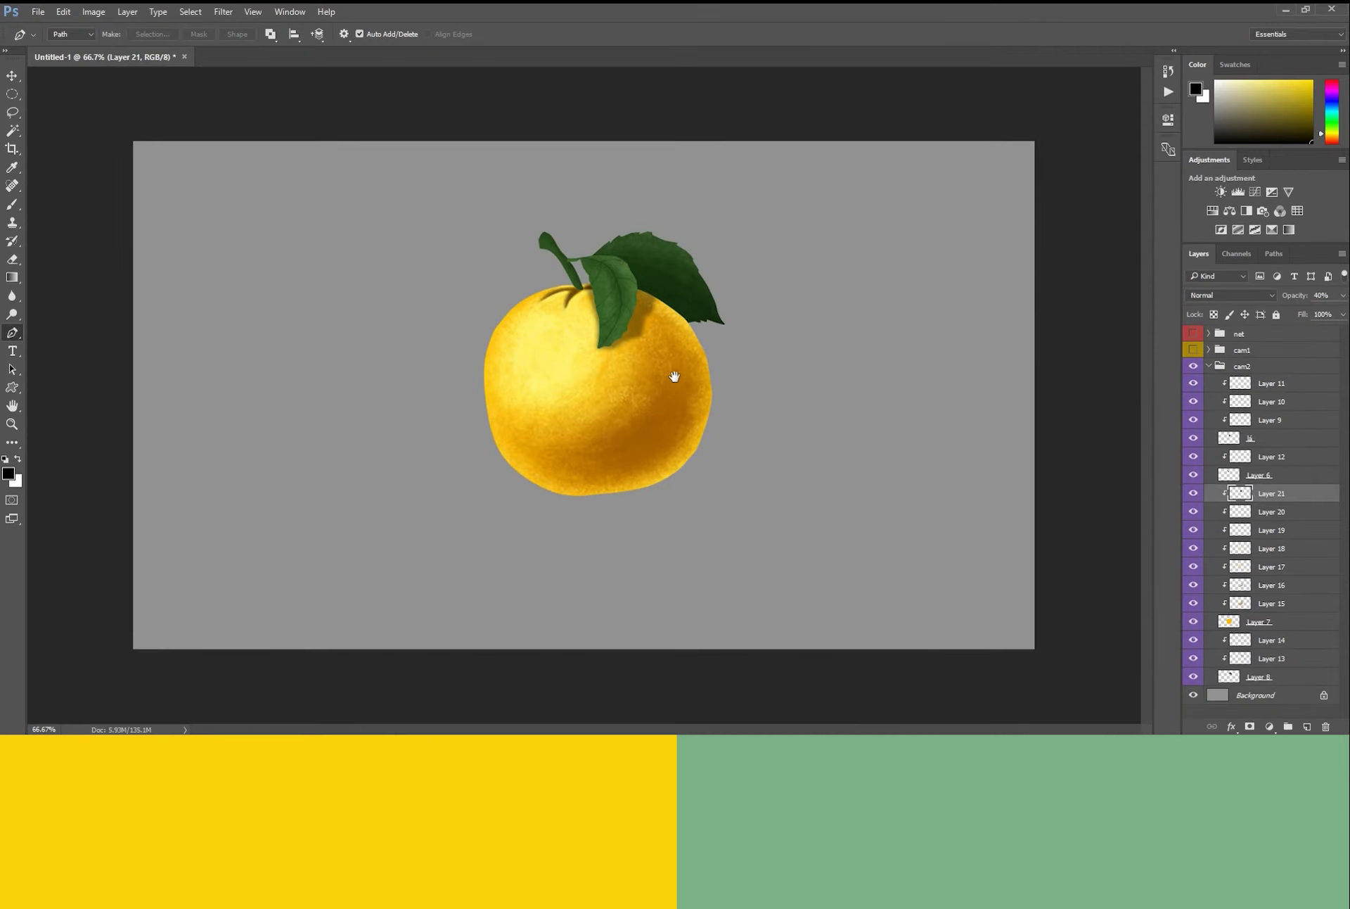
left_click(671, 372, "ctrl")
left_click(665, 320, "ctrl+alt")
Erase part of the shadow below the leaf with a soft round eraser.
left_click(664, 320, "ctrl")
key("e")
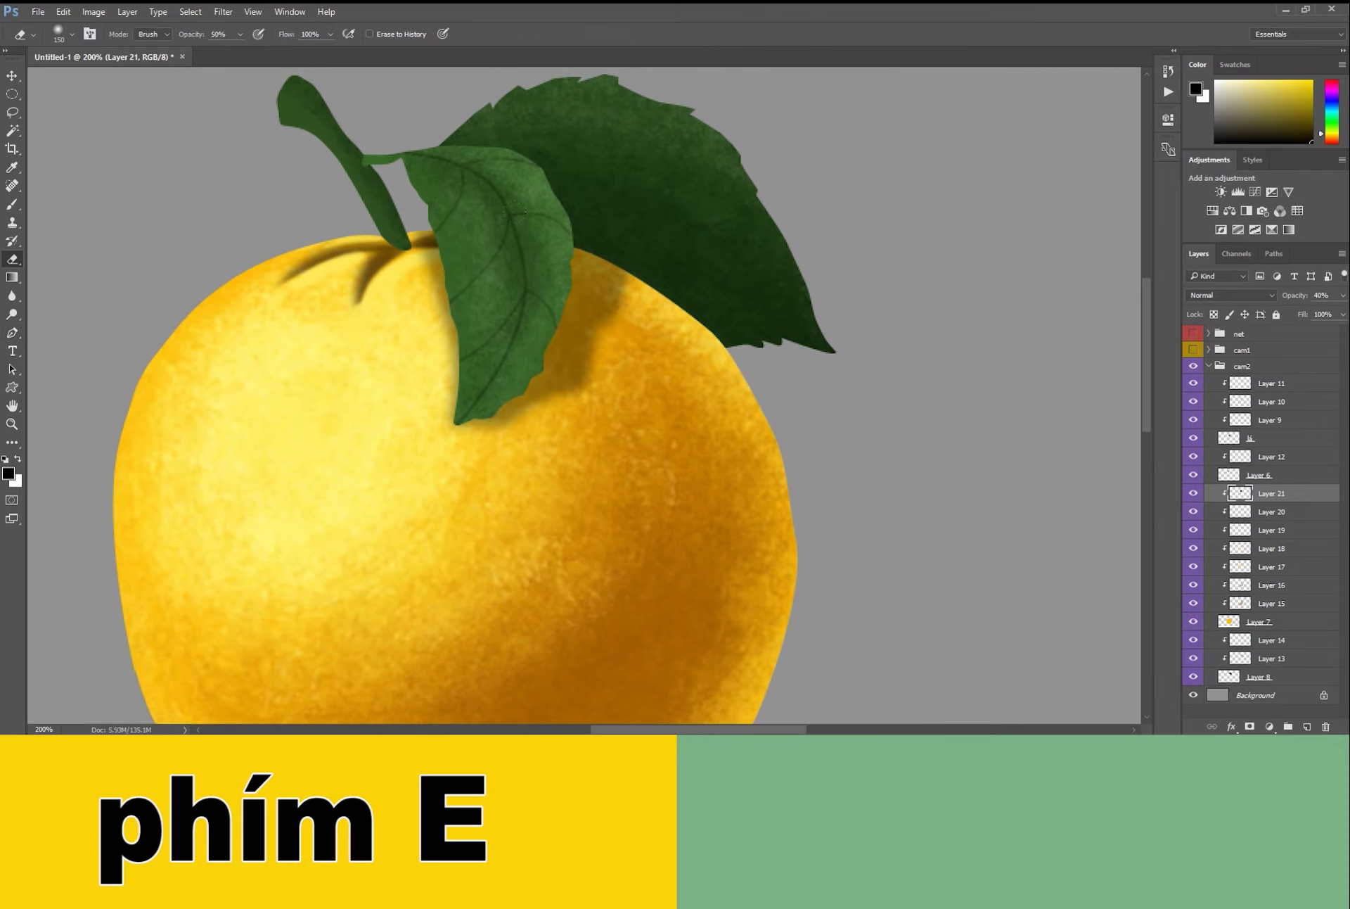
right_click(581, 244)
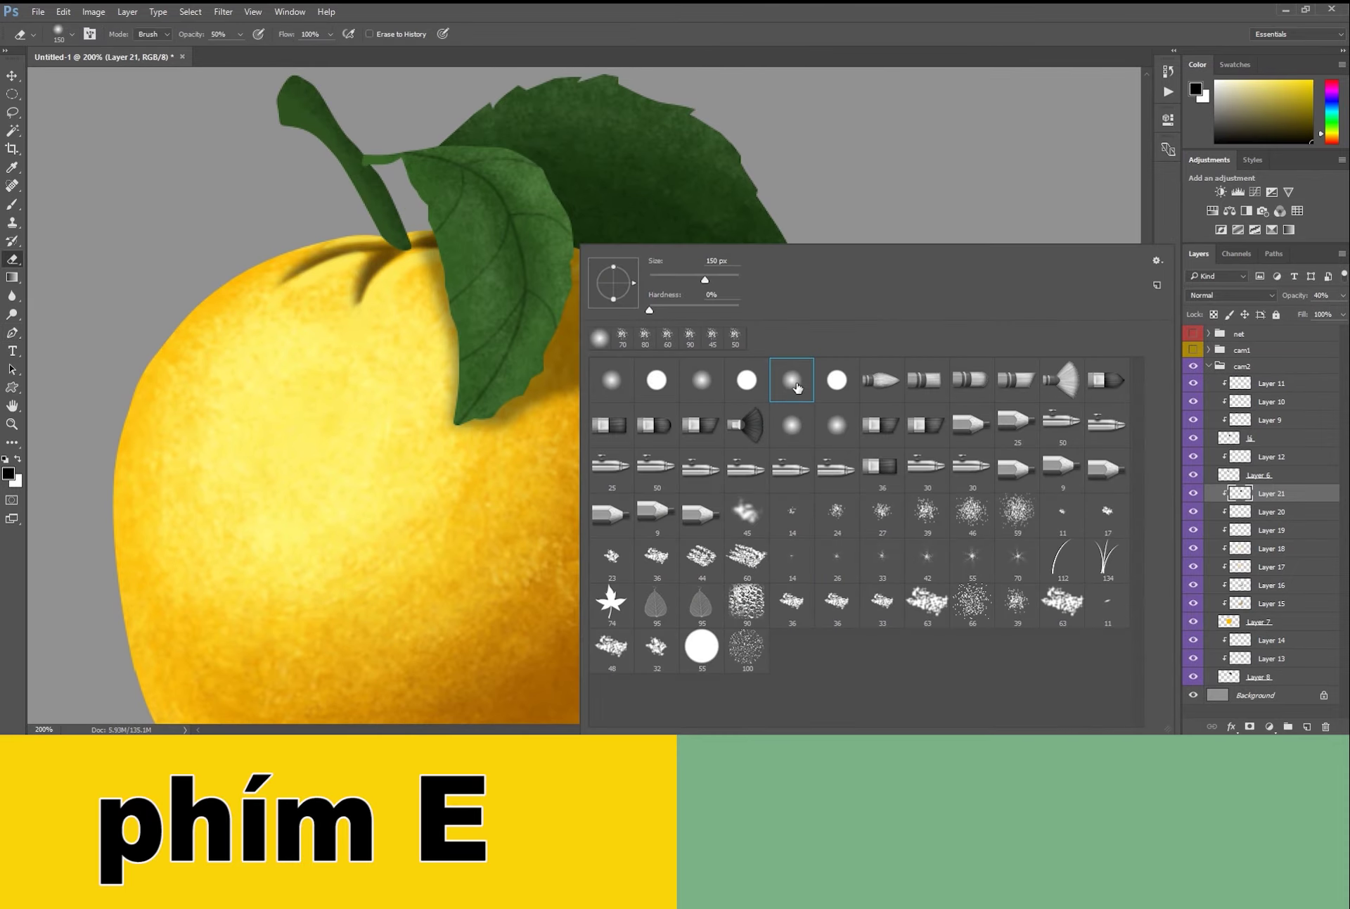
double_click(796, 383)
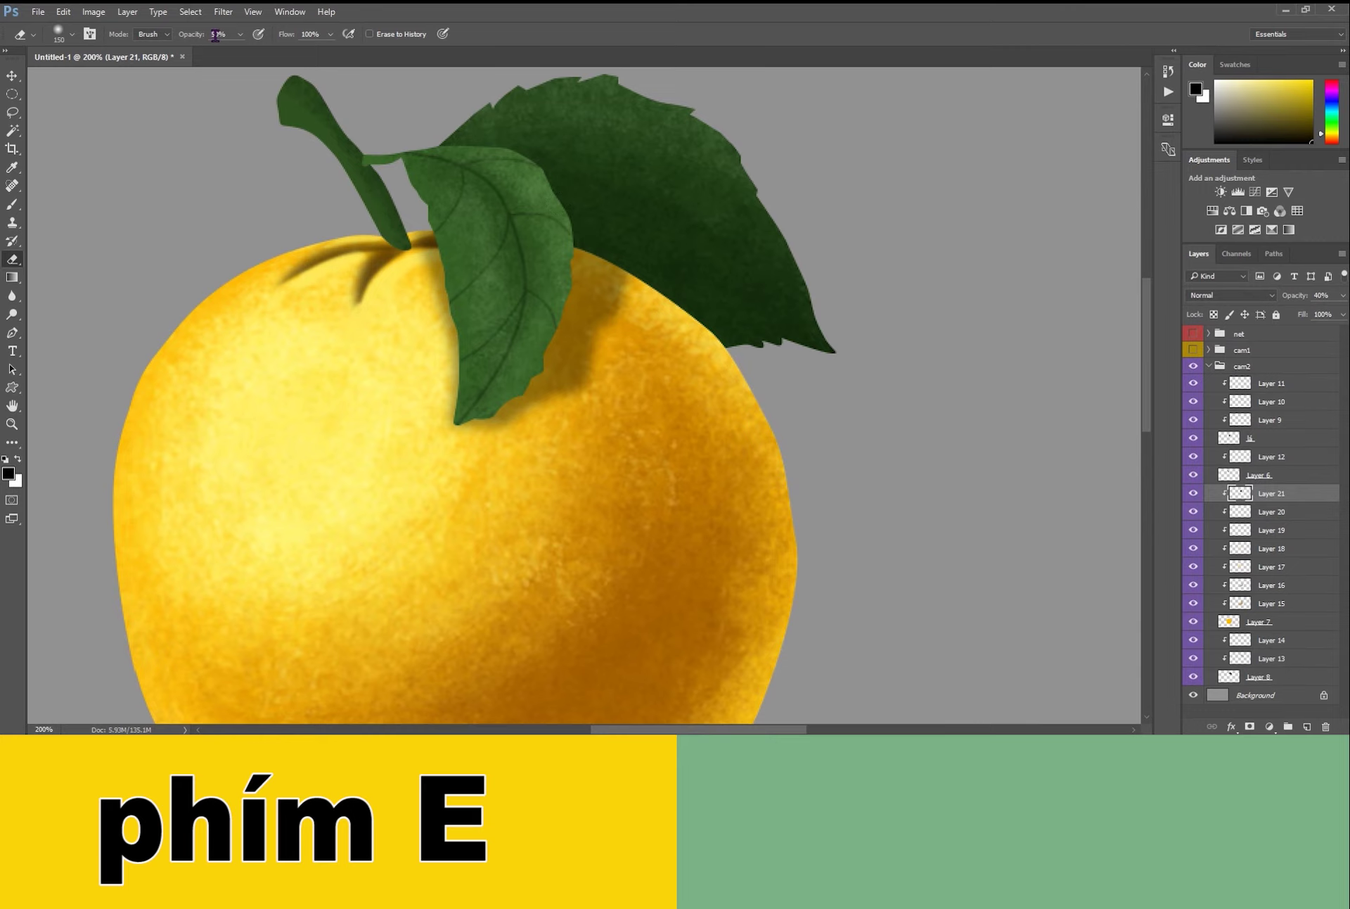
left_click_drag(555, 193, 599, 283)
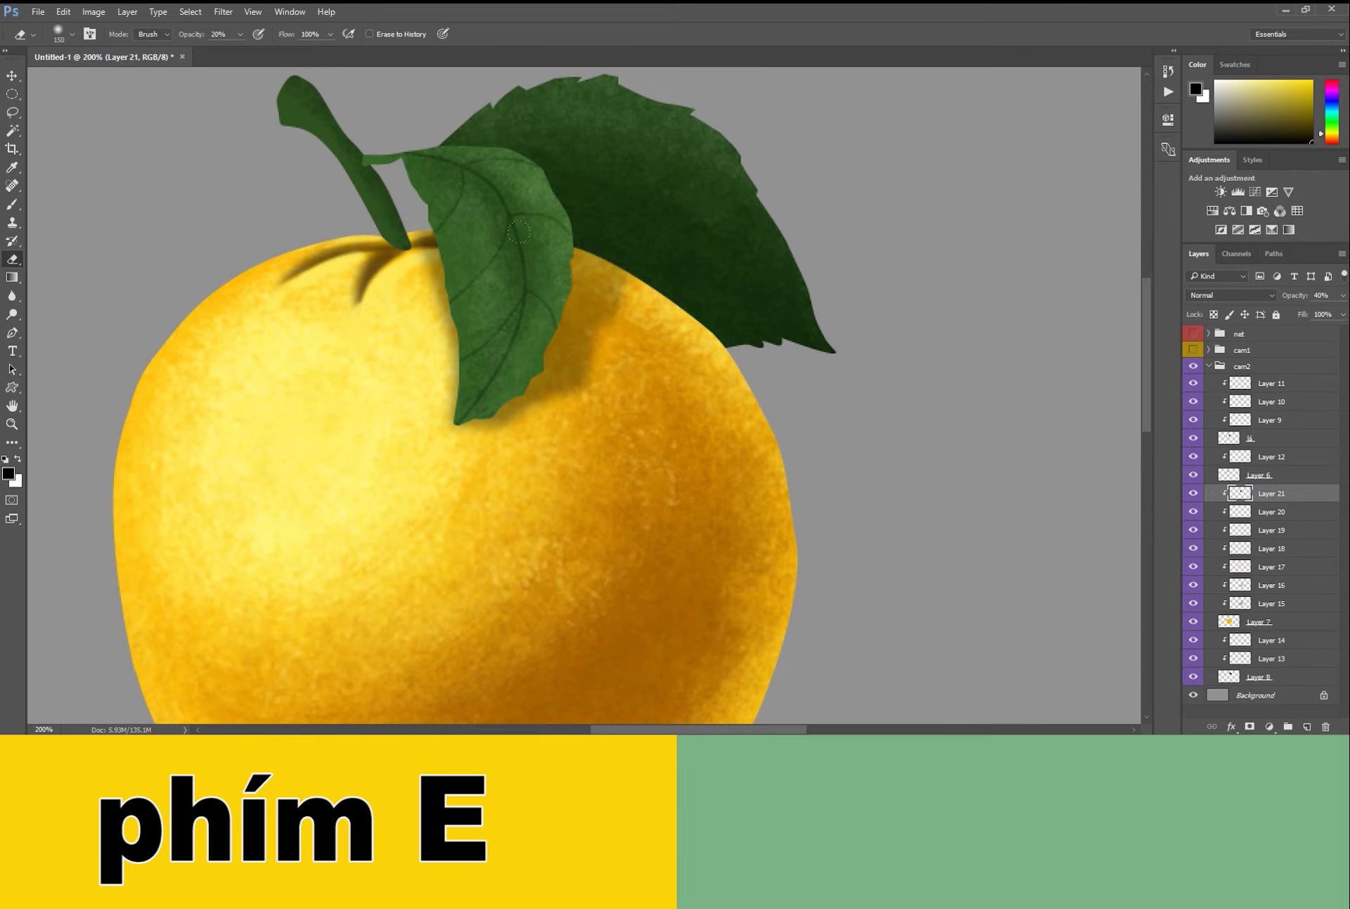
scroll(808, 360, "down", 3)
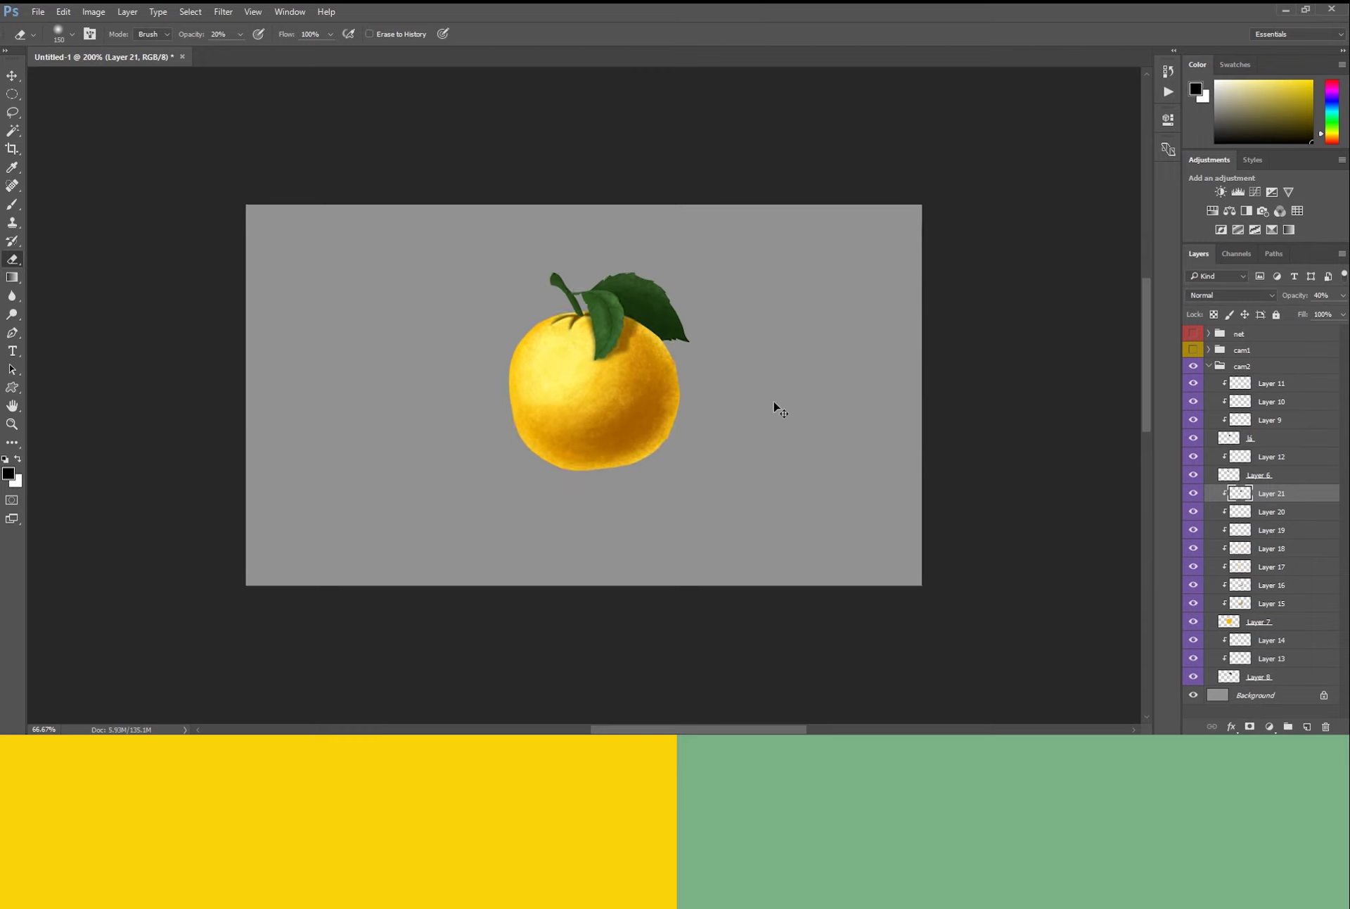
scroll(665, 285, "up", 1)
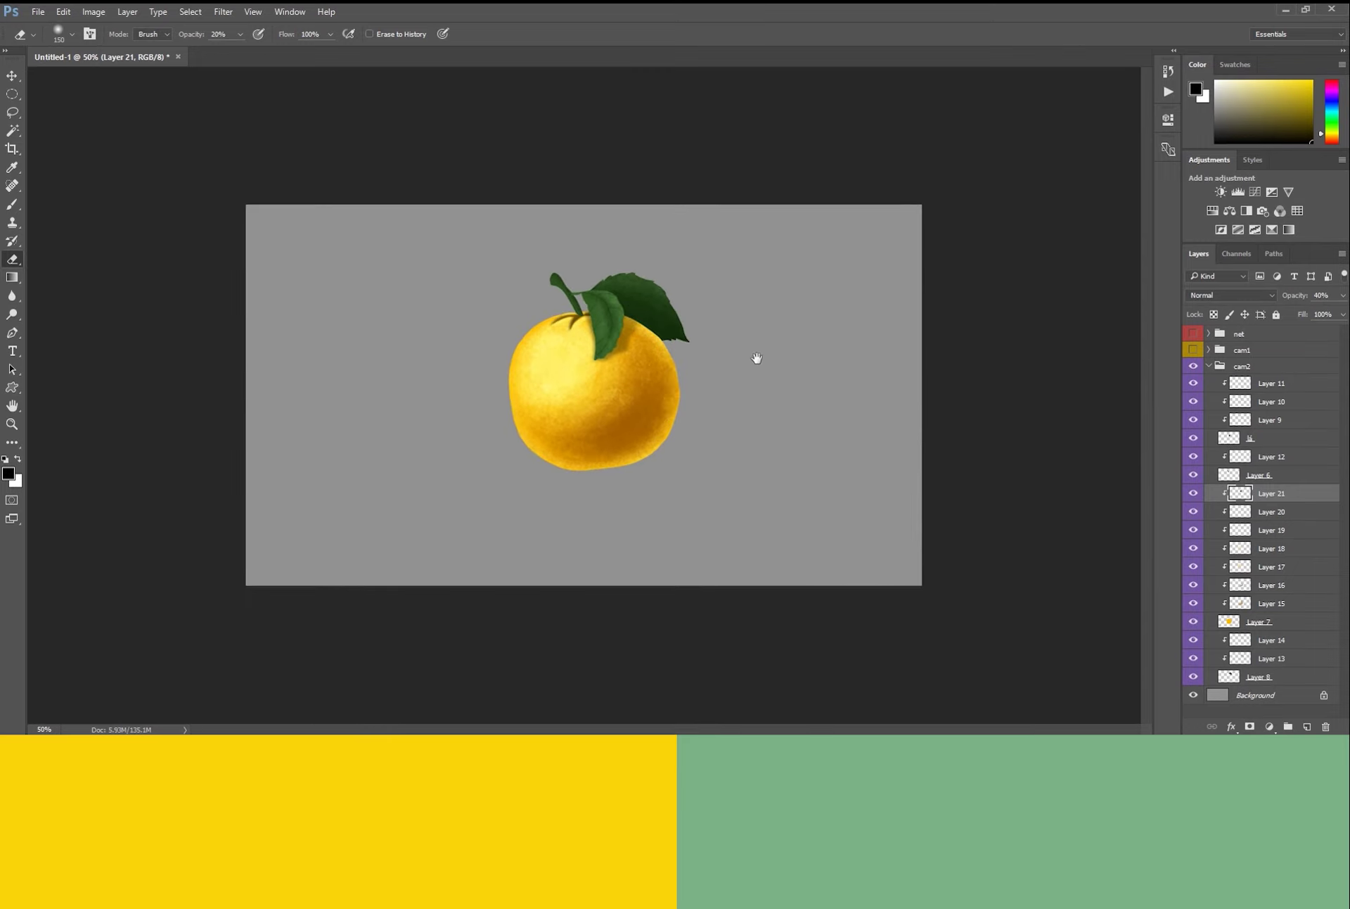